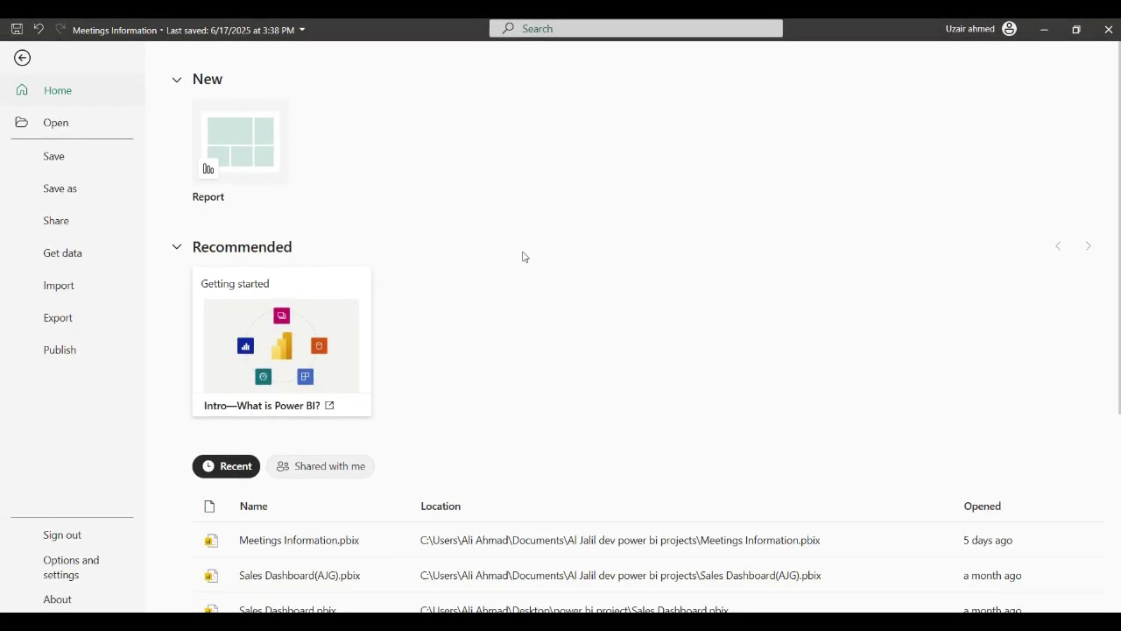
Create a new blank report and bring up the choice of common data sources
left_click(253, 166)
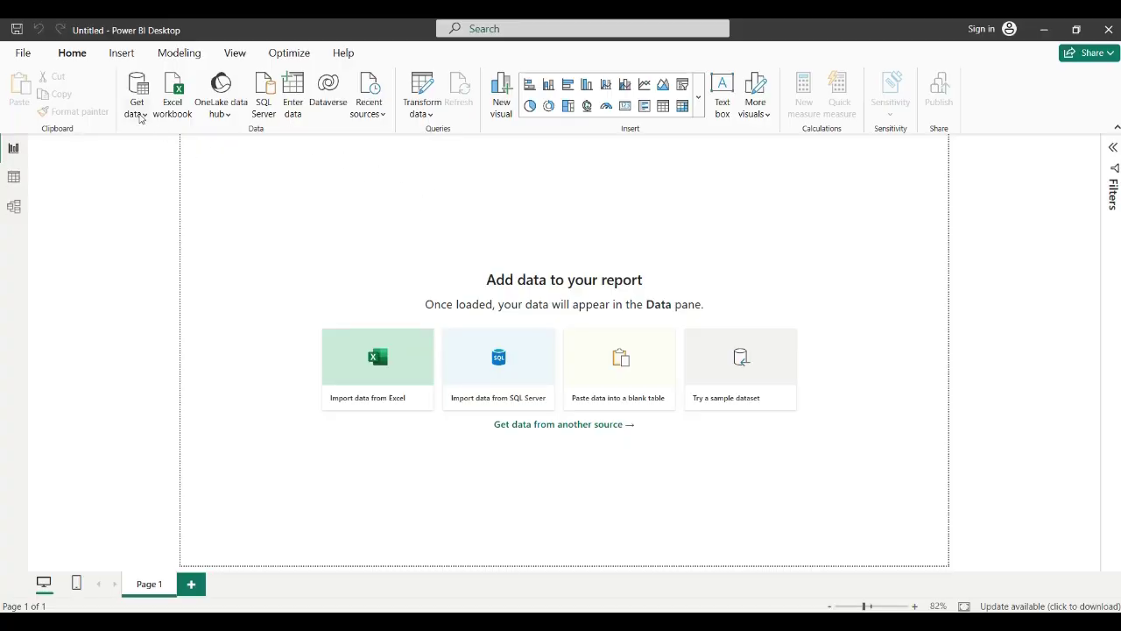
left_click(138, 113)
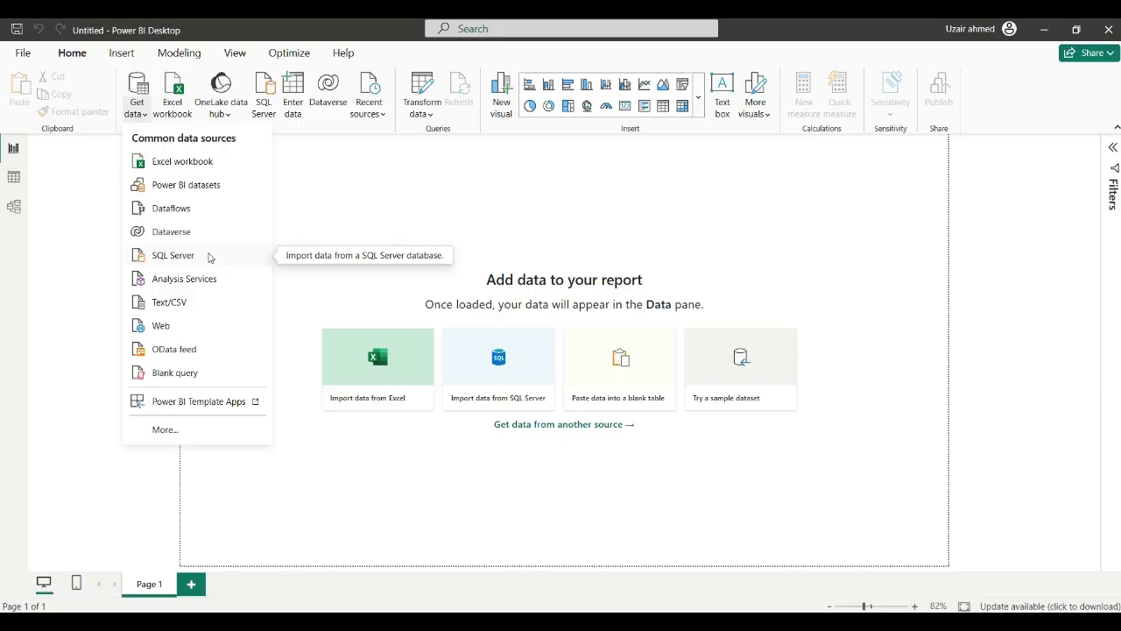
Switch to the Portfolio project folder in File Explorer, view the background image bg.png, and return to the untitled Power BI report
left_click(238, 622)
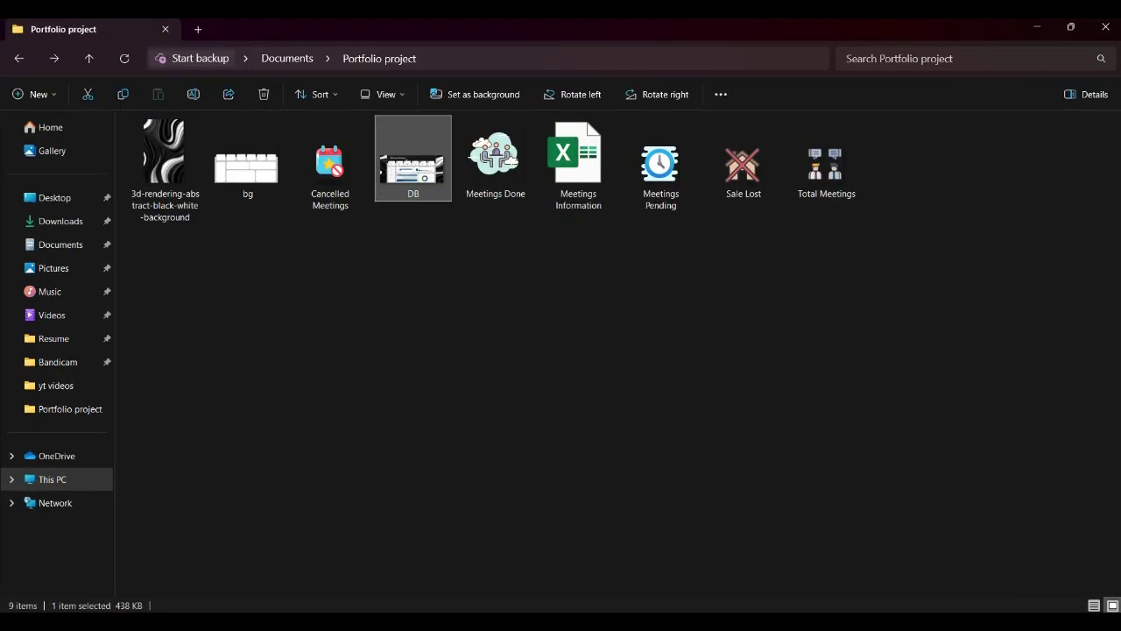
left_click(449, 278)
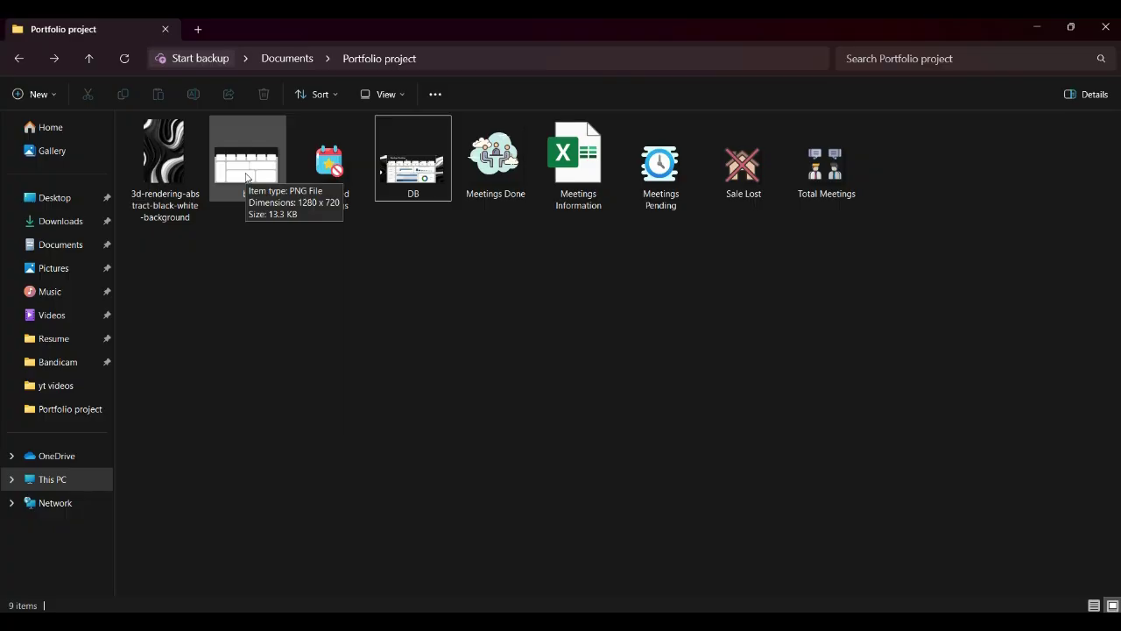
double_click(246, 166)
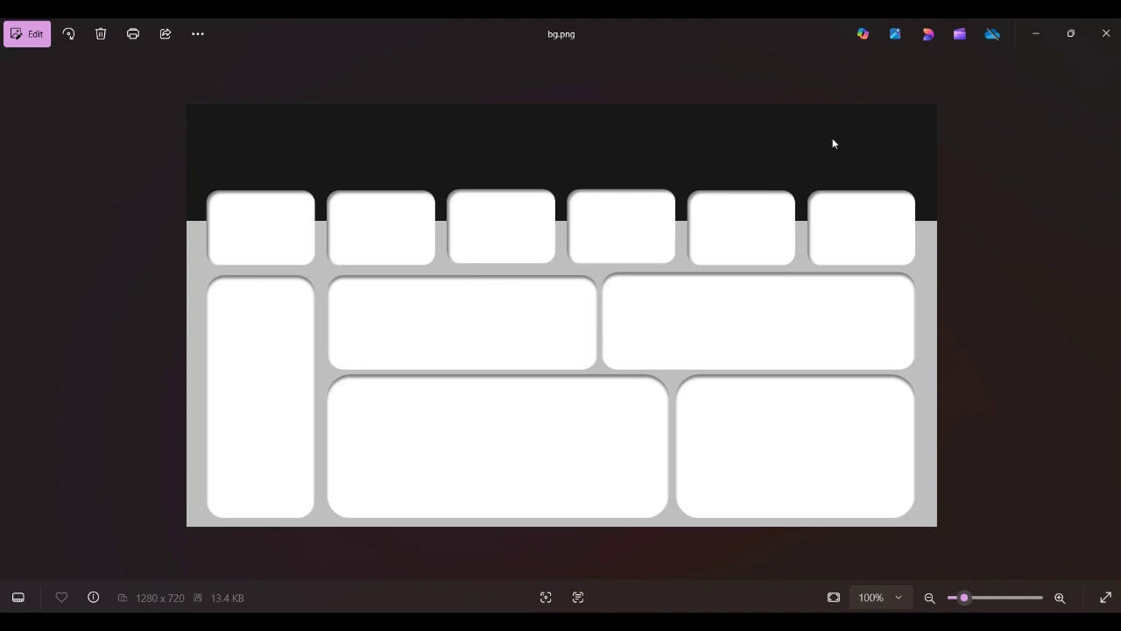
left_click(1105, 33)
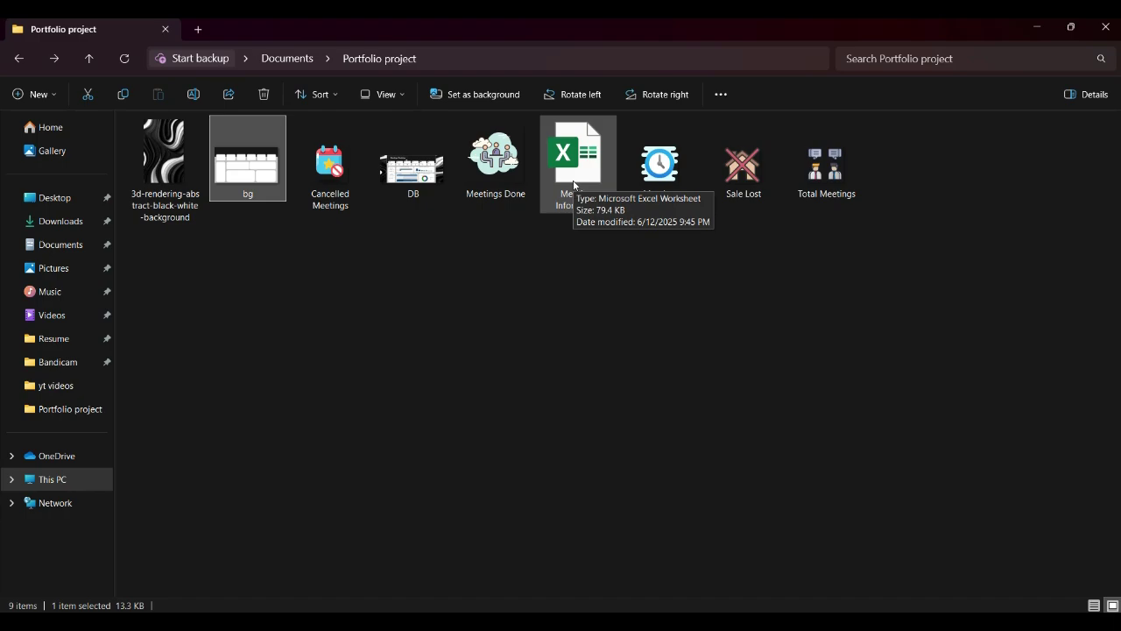
left_click(399, 623)
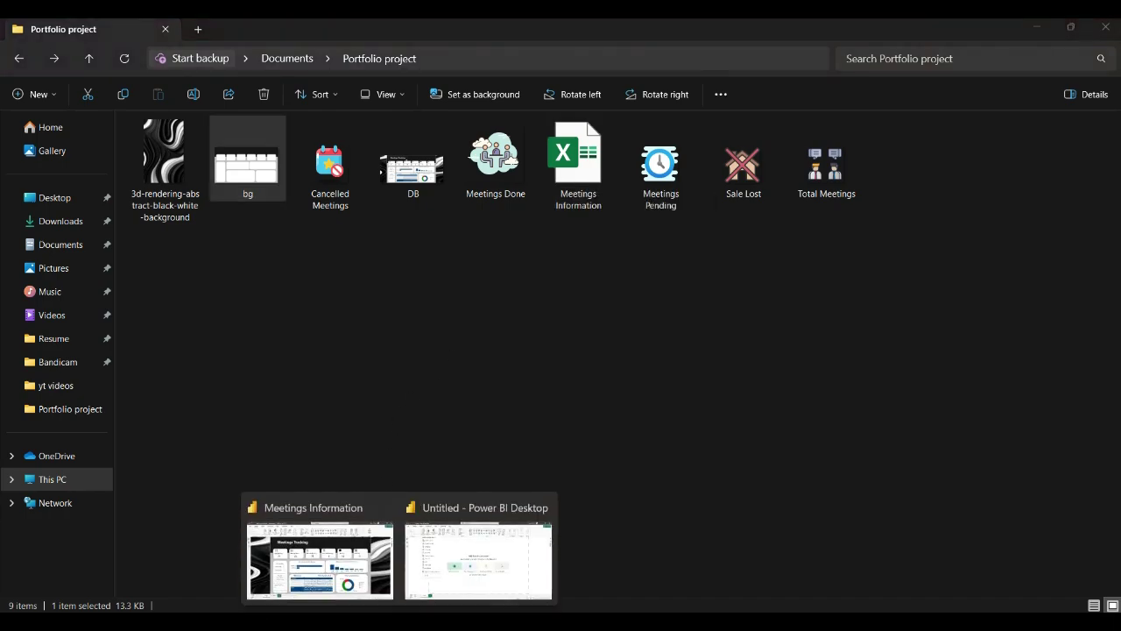
left_click(467, 554)
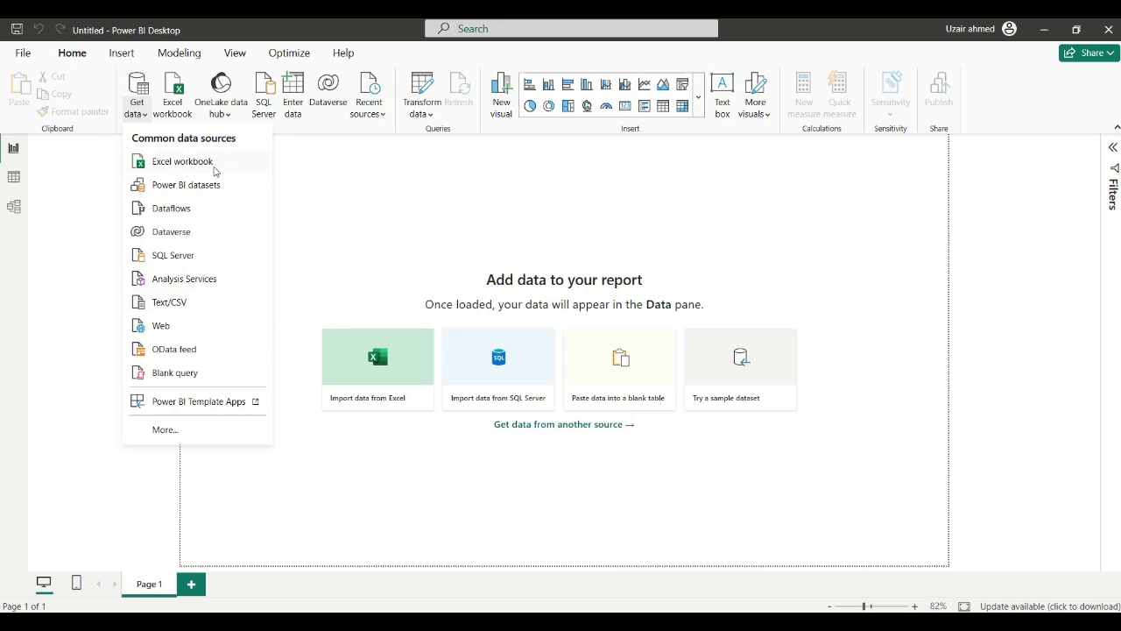
Import the Meetings sheet from the Meetings Information Excel workbook in Documents > Portfolio project, opening it for data transformation
left_click(210, 171)
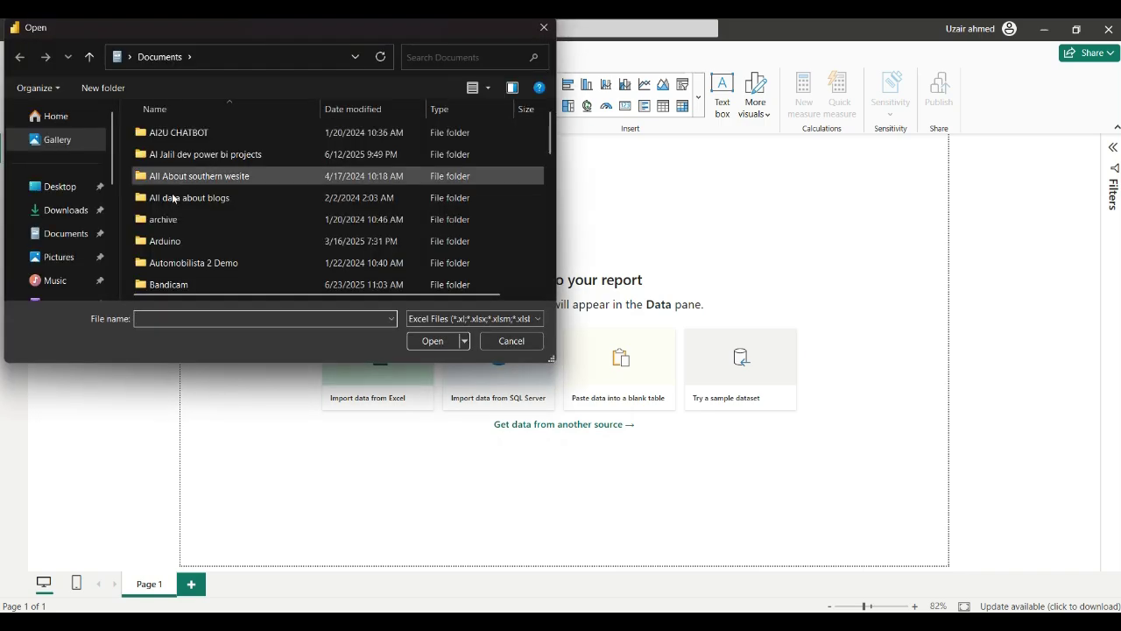
scroll(216, 254, "down", 2)
scroll(216, 254, "down", 2)
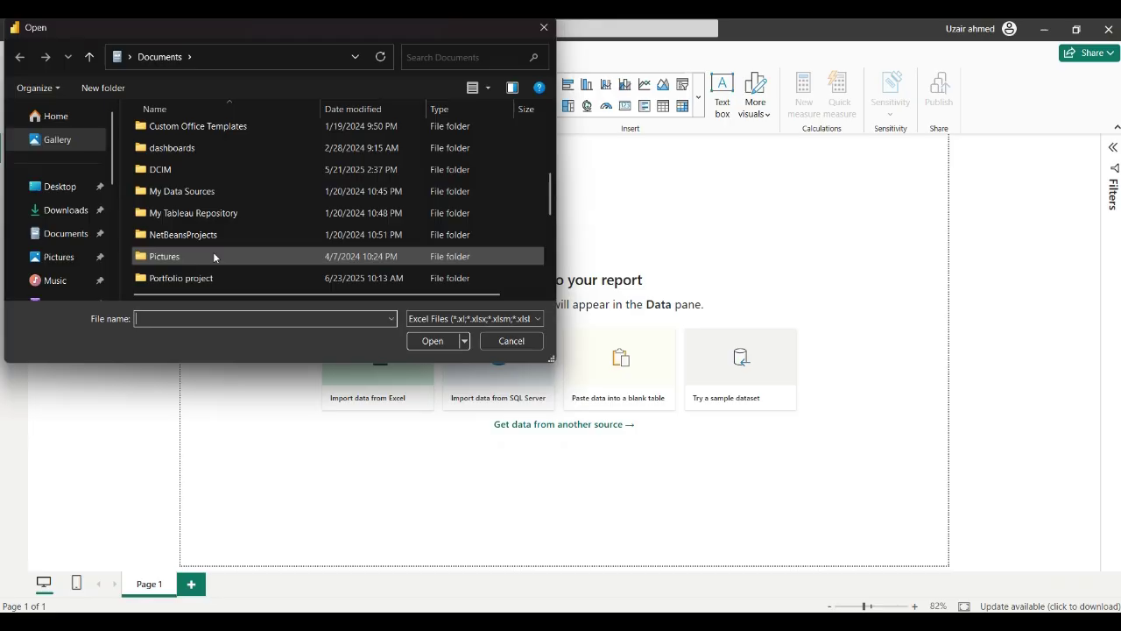
scroll(197, 253, "down", 1)
double_click(185, 213)
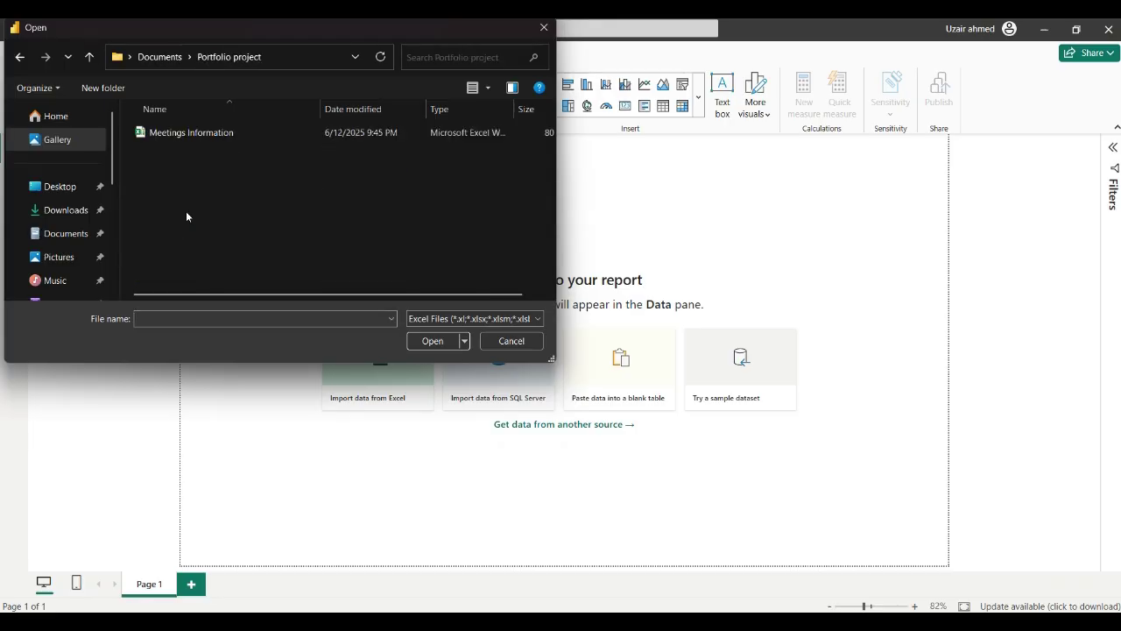
double_click(215, 134)
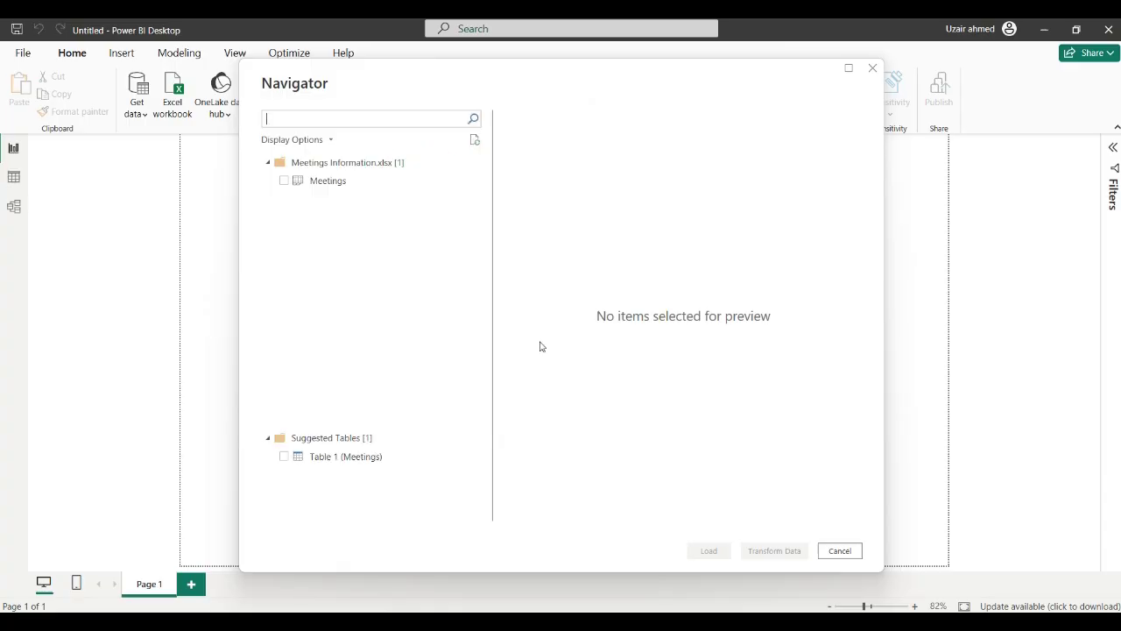
left_click(285, 181)
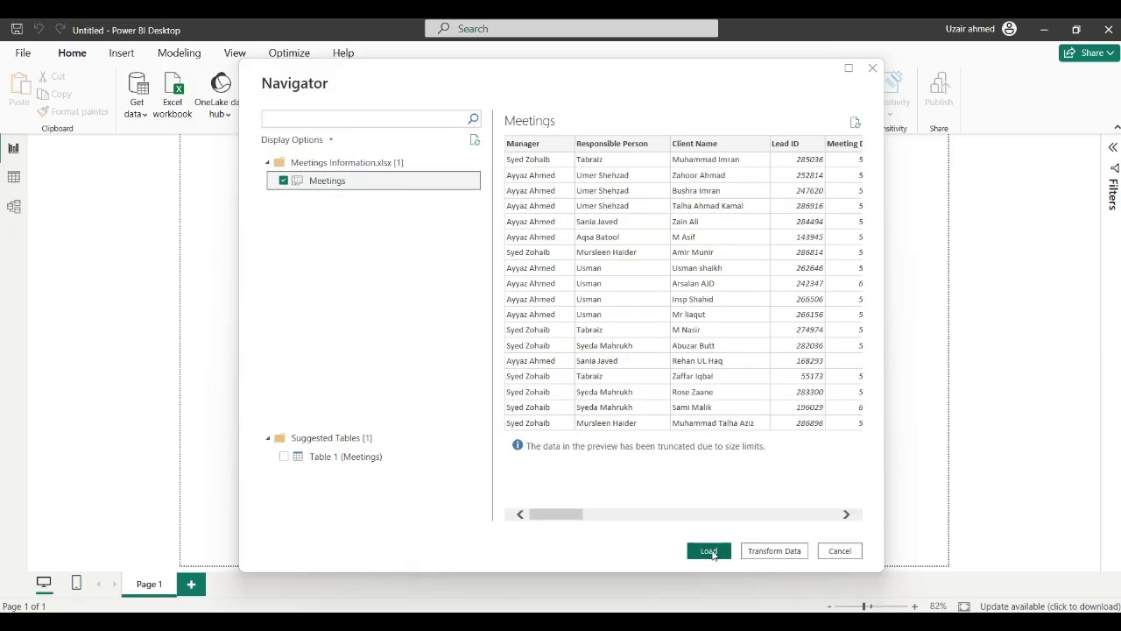
left_click(793, 552)
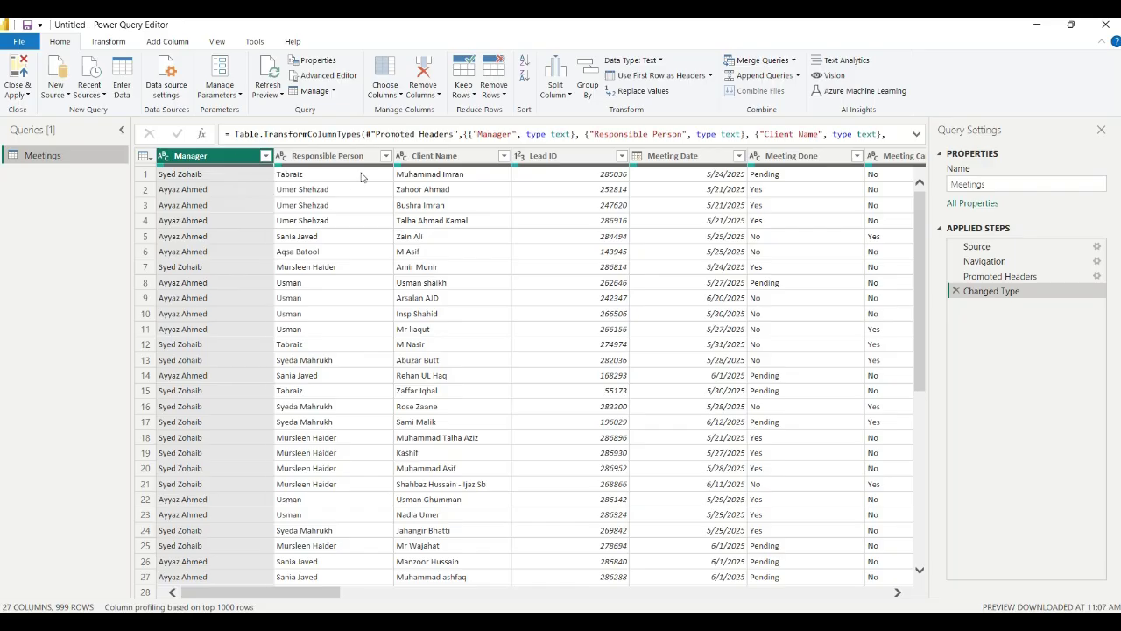
Examine all columns of the Meetings query for content, data types and empty columns, including the type choices for Lead ID
scroll(617, 222, "right", 3)
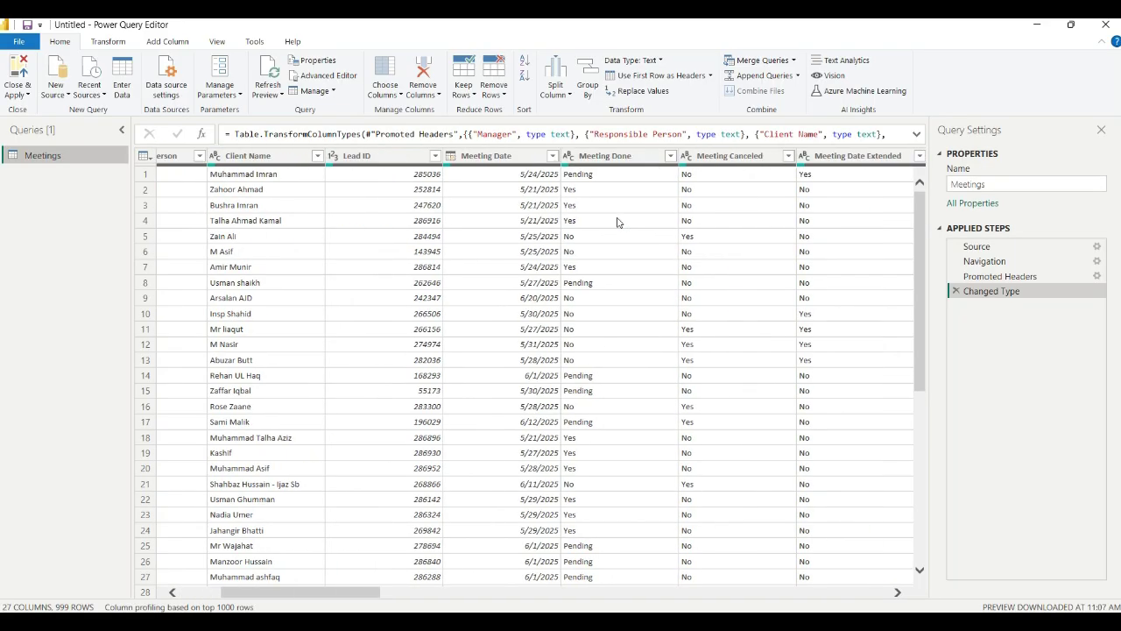
scroll(617, 221, "right", 3)
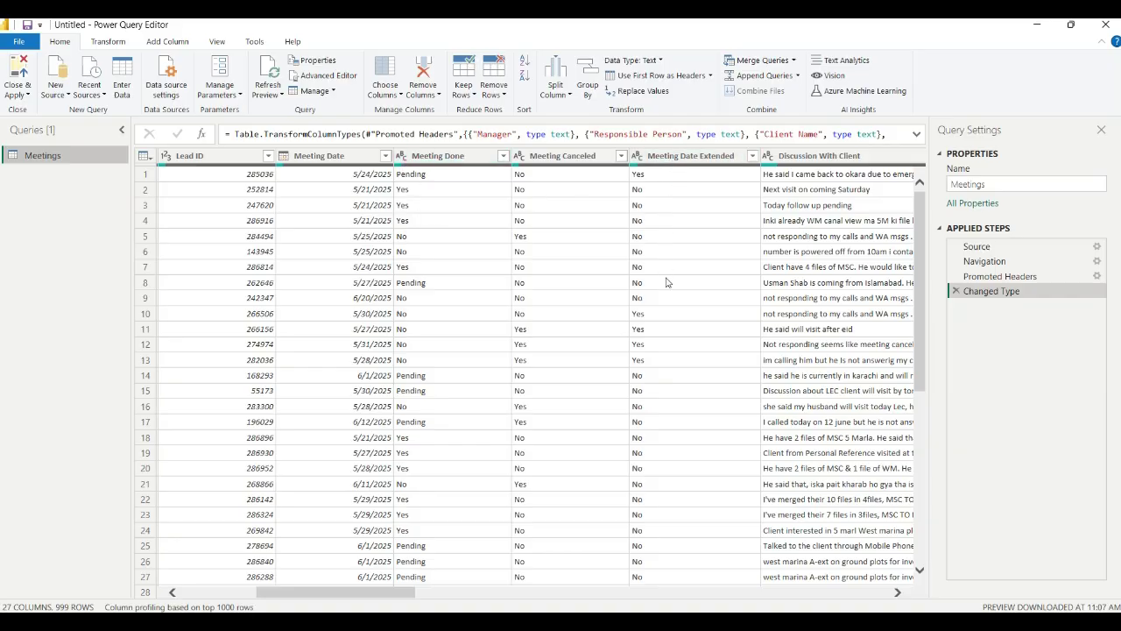
scroll(239, 242, "left", 4)
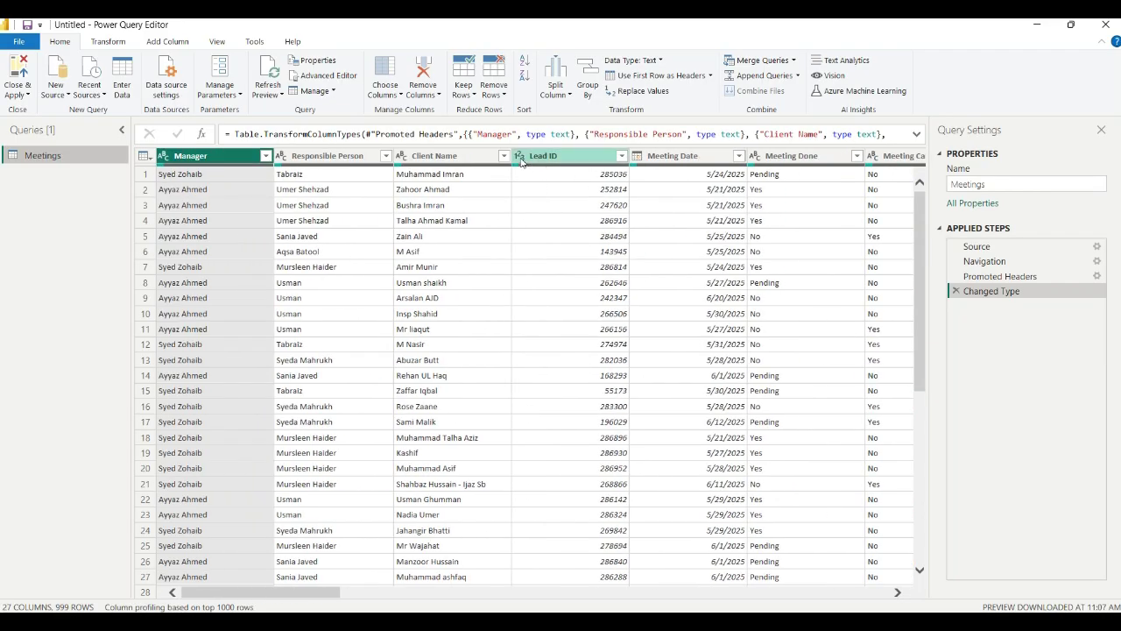
left_click(520, 158)
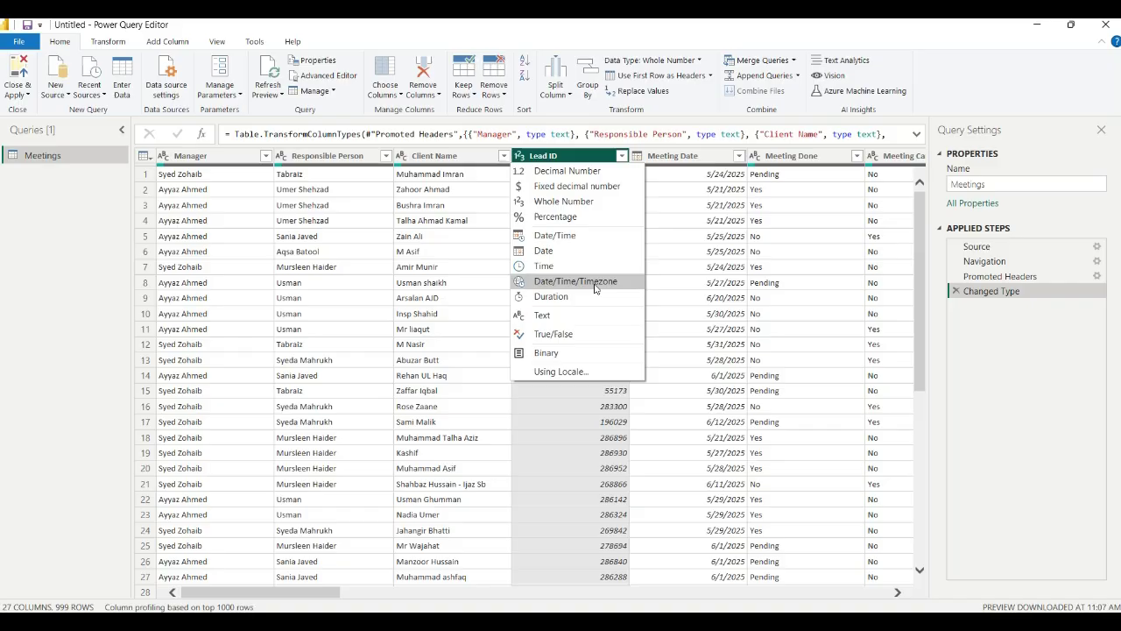
left_click(758, 297)
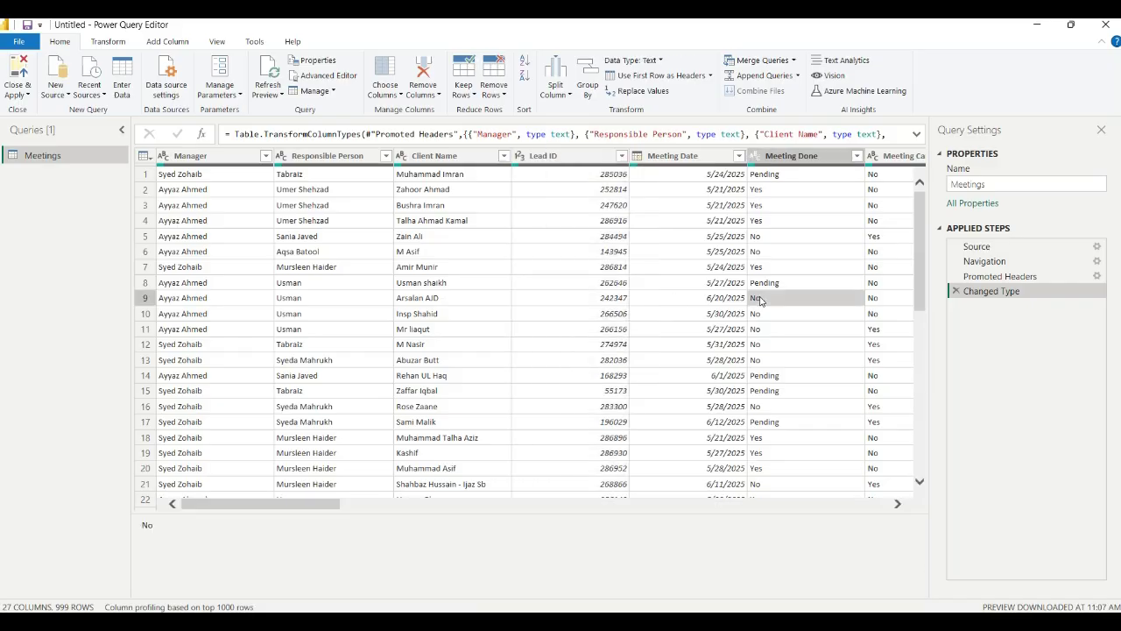
scroll(760, 252, "right", 5)
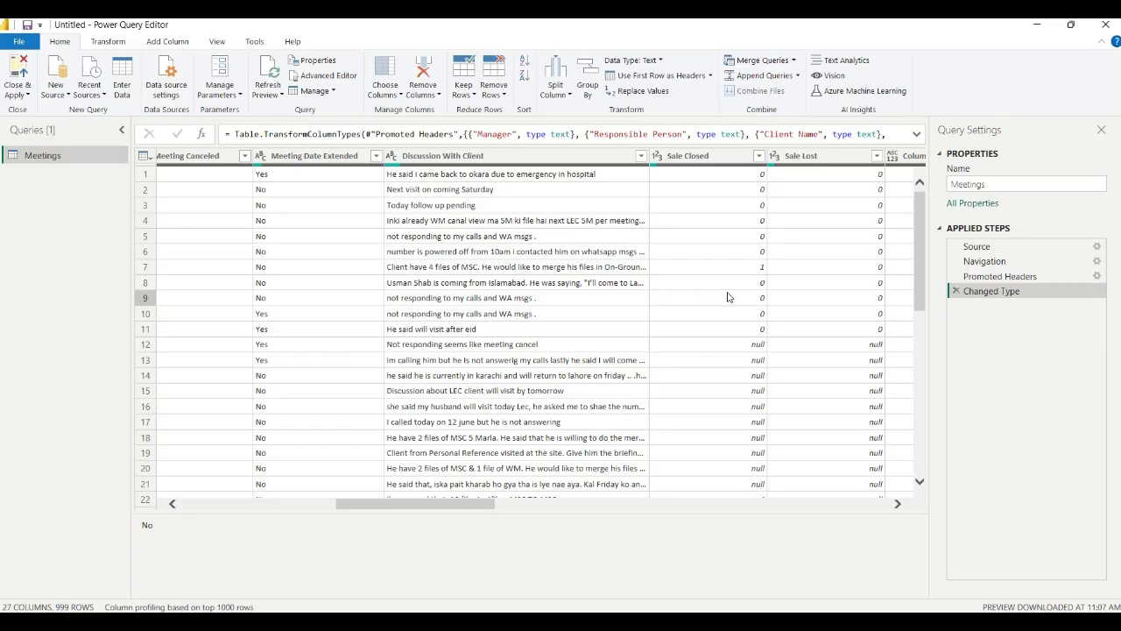
scroll(728, 296, "right", 5)
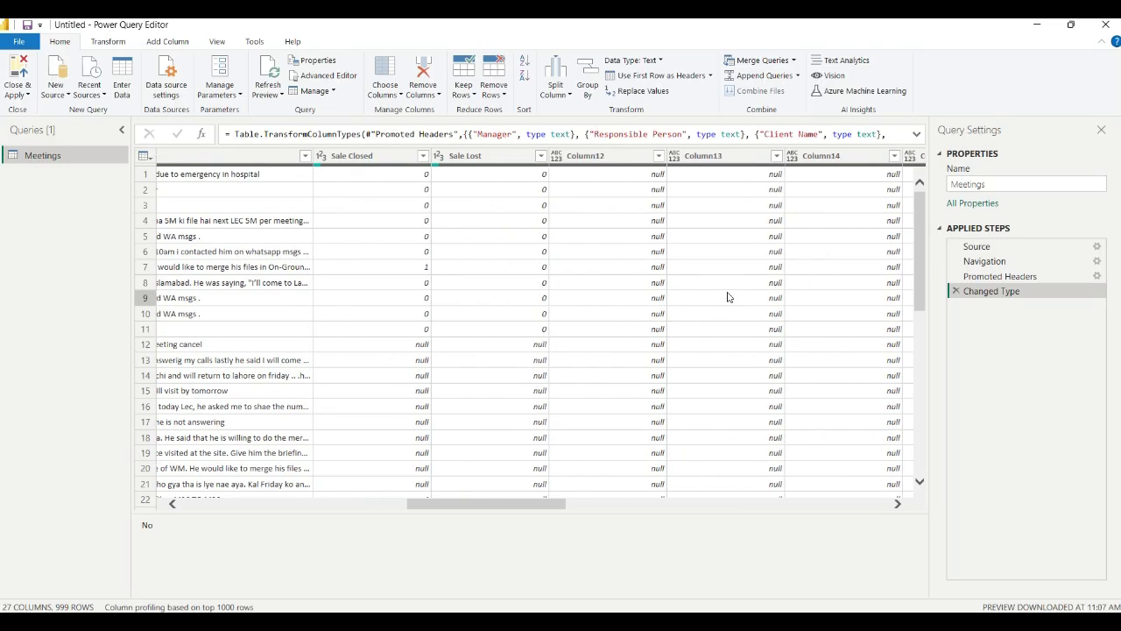
scroll(728, 296, "right", 3)
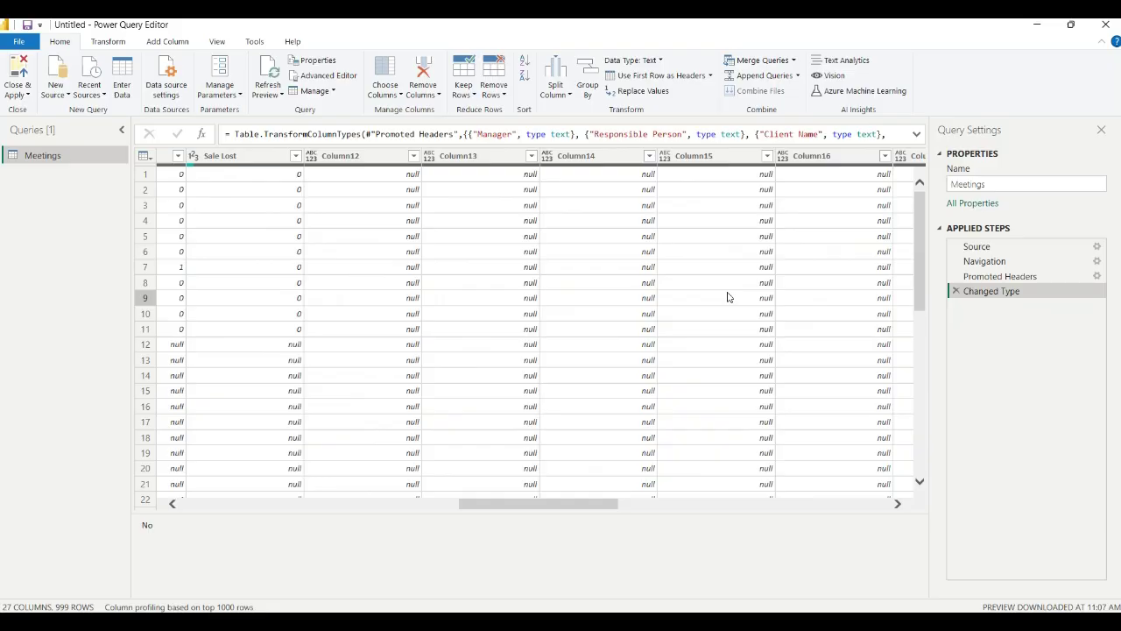
scroll(778, 324, "right", 5)
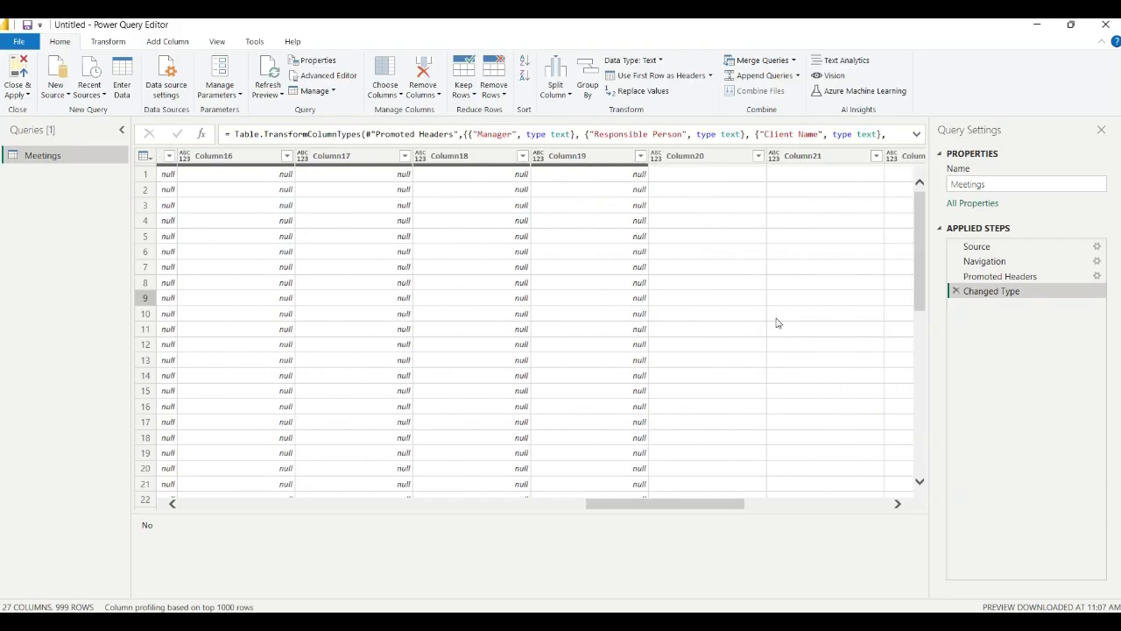
scroll(644, 332, "left", 15)
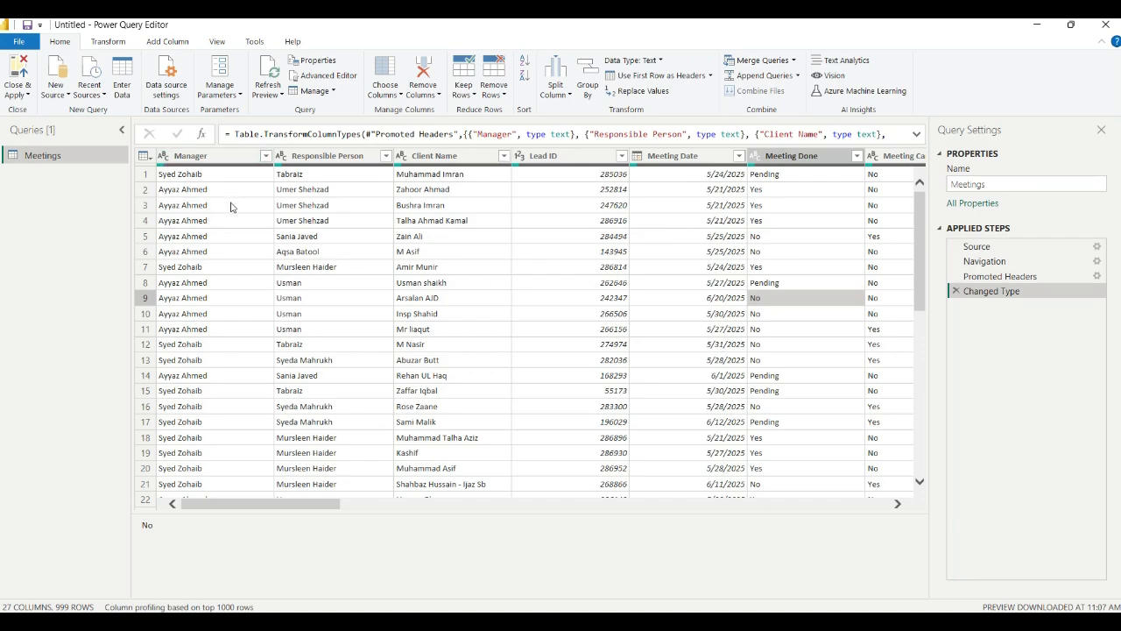
Close and apply the Meetings query, and display the fields of the Meetings table beside the report canvas
left_click(12, 75)
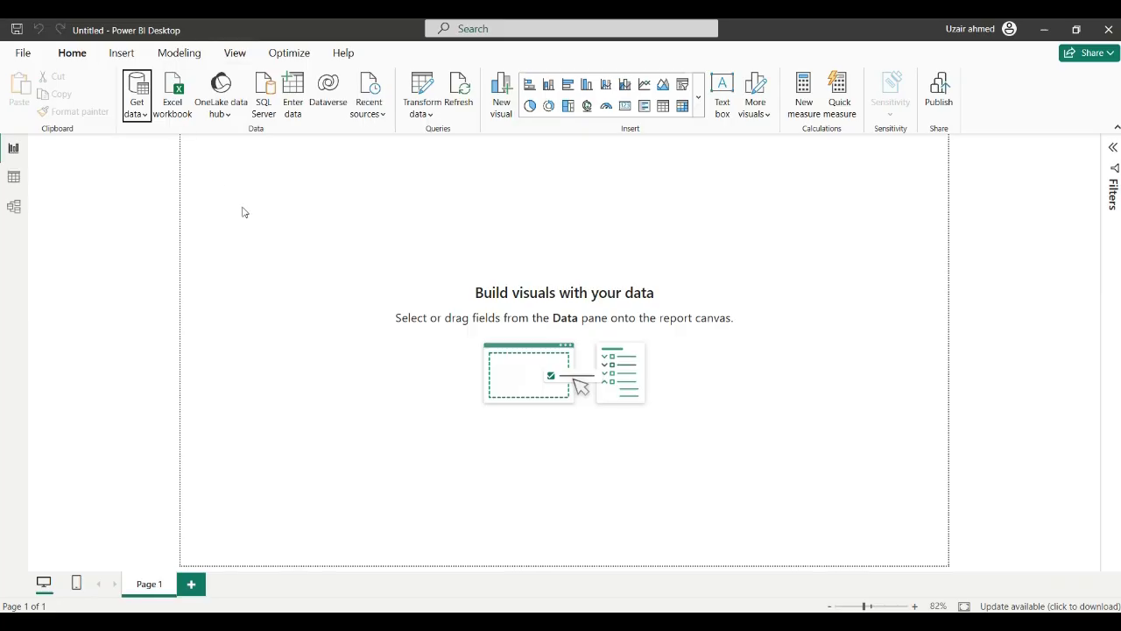
left_click(126, 54)
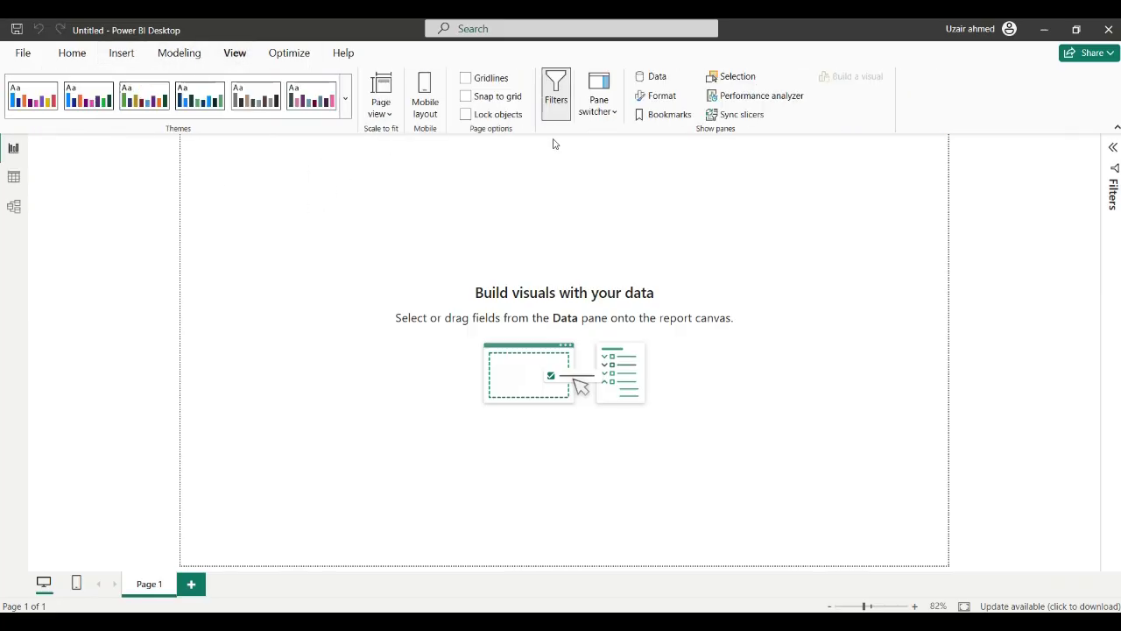
left_click(646, 77)
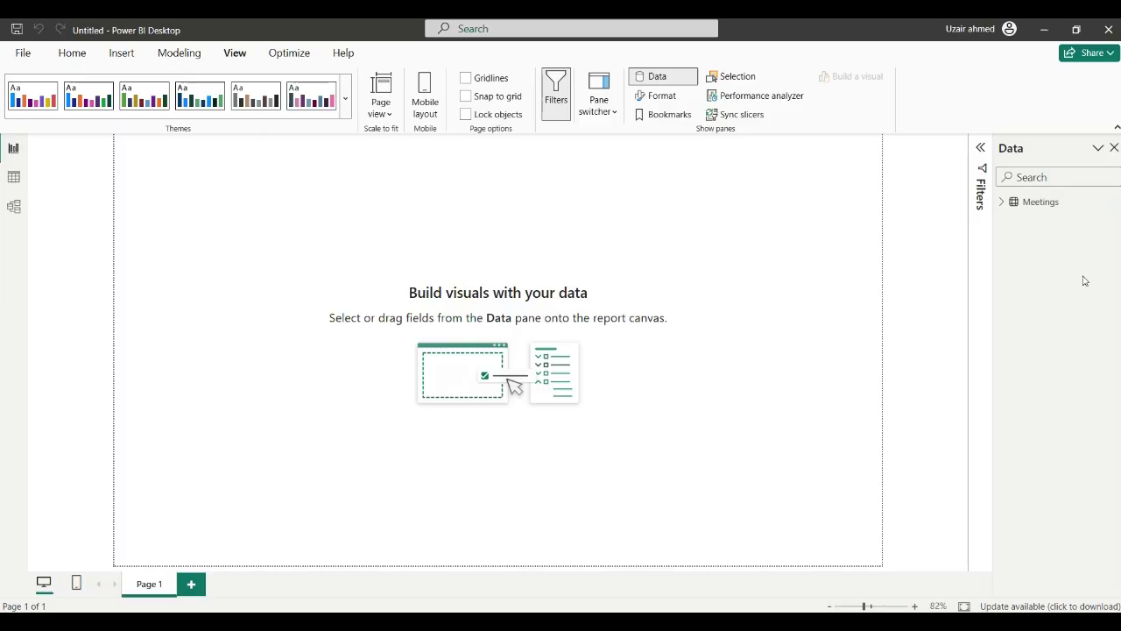
left_click(1003, 203)
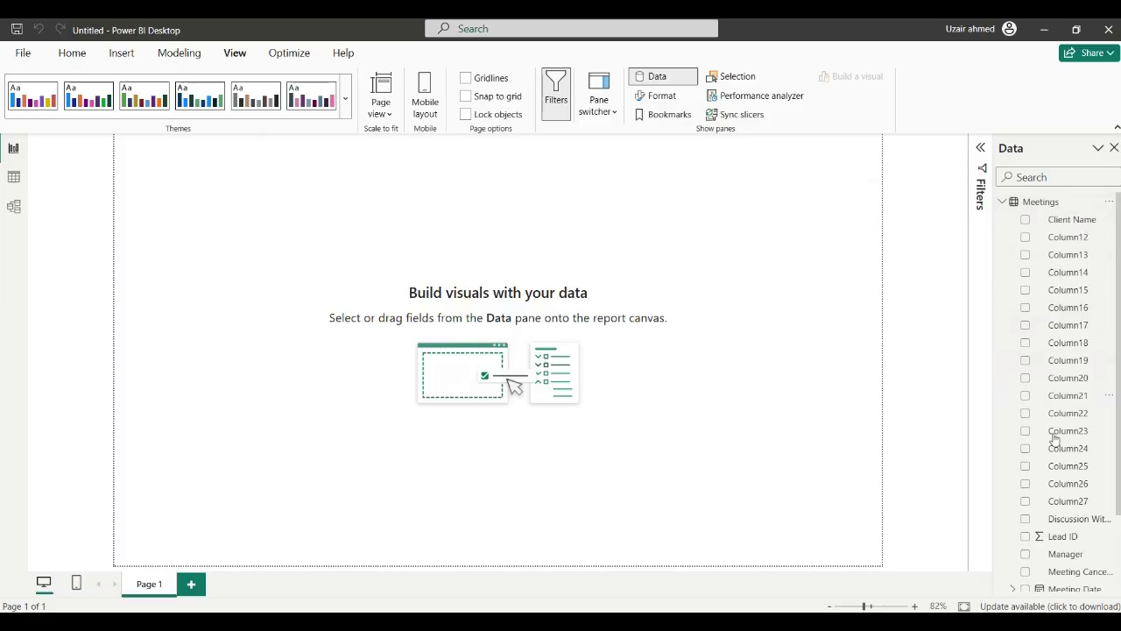
scroll(1055, 438, "down", 2)
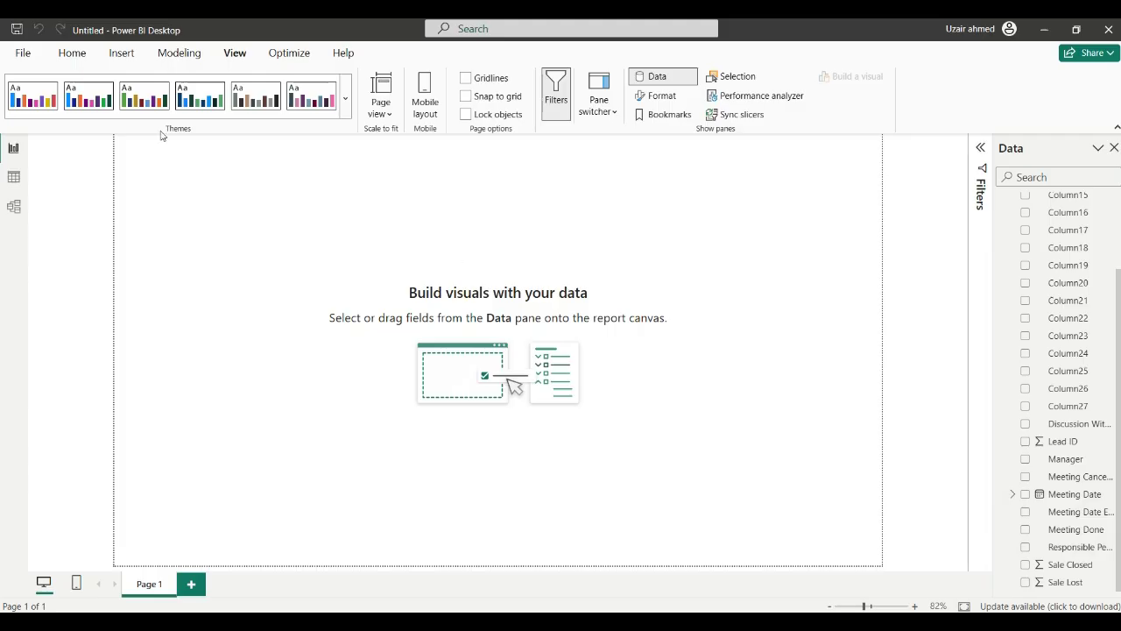
Save the report as infomeetings in the Documents > Portfolio project folder
left_click(72, 53)
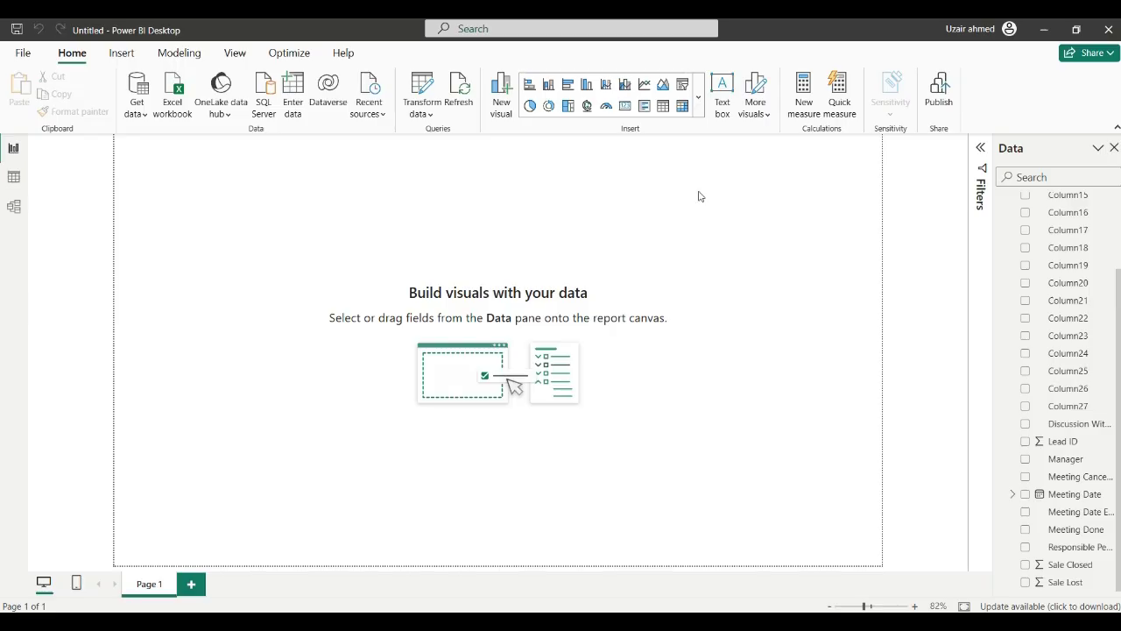
left_click(24, 54)
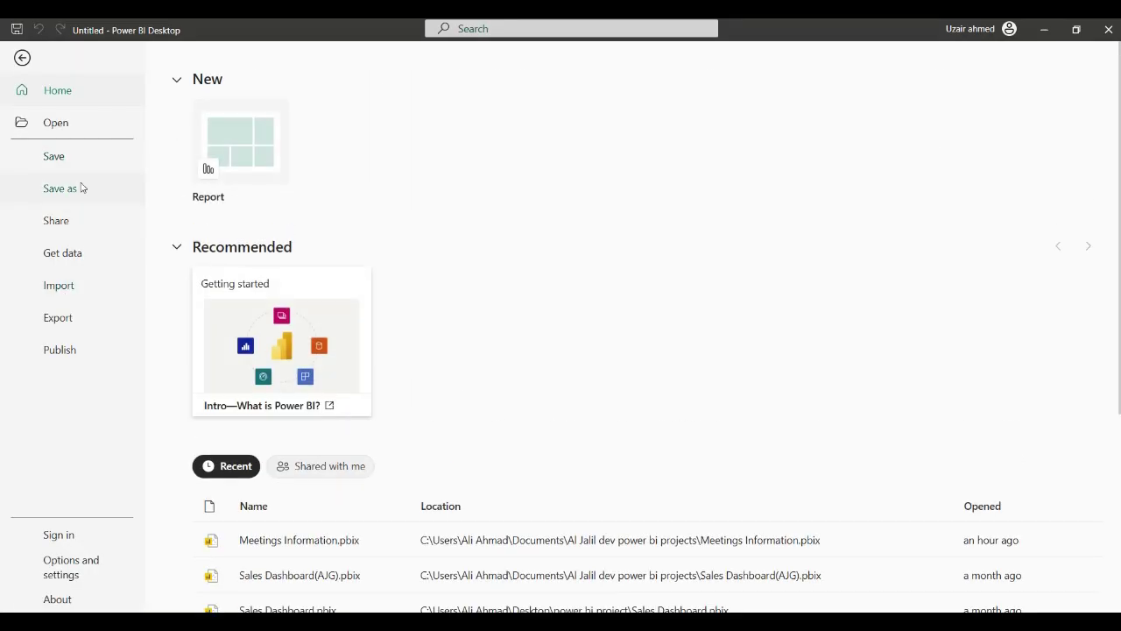
left_click(80, 188)
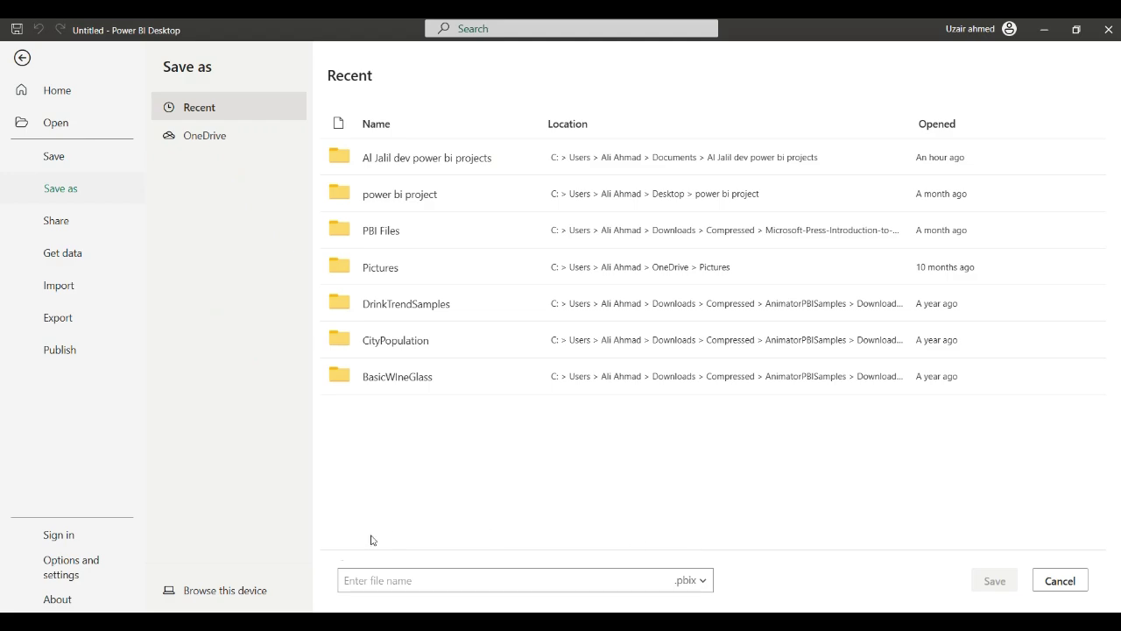
left_click(352, 579)
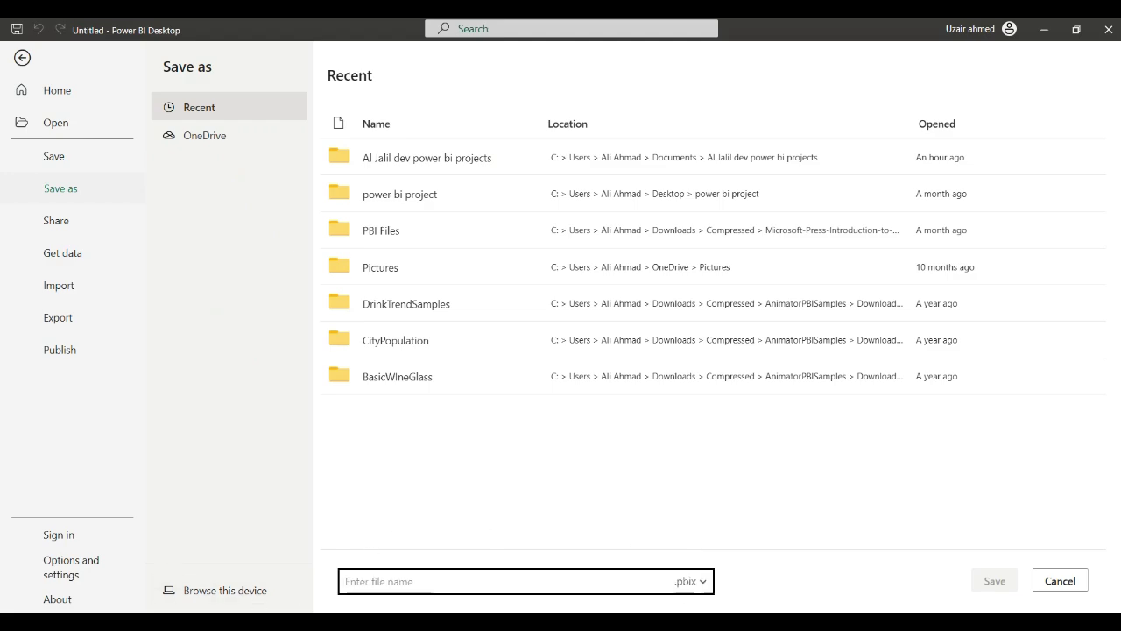
type("Meetin")
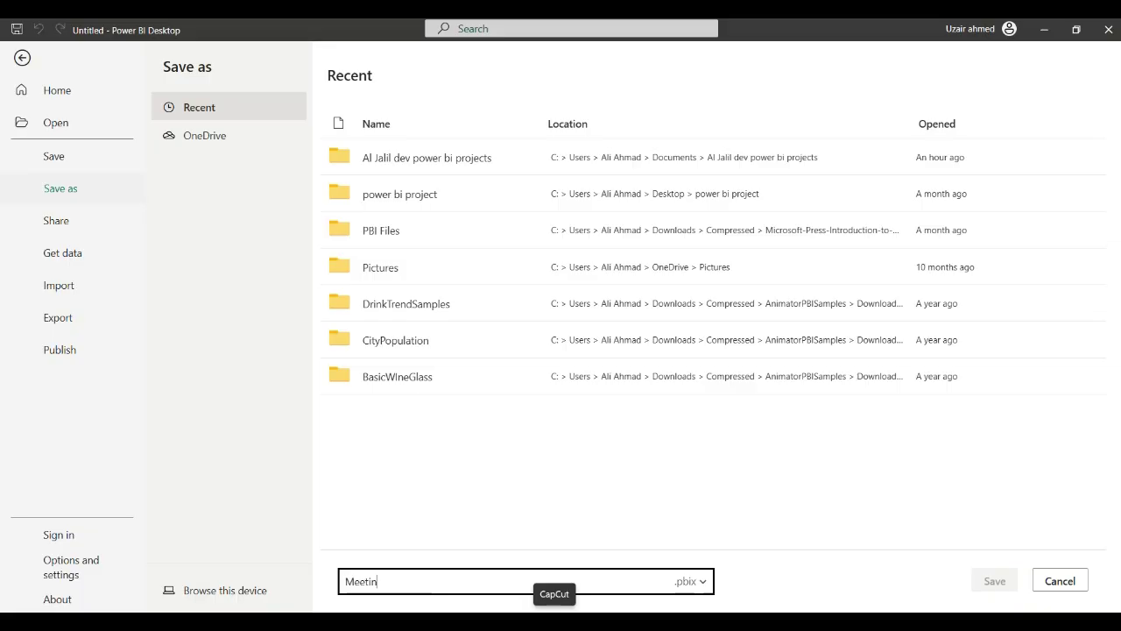
type("gs Info Dashboard")
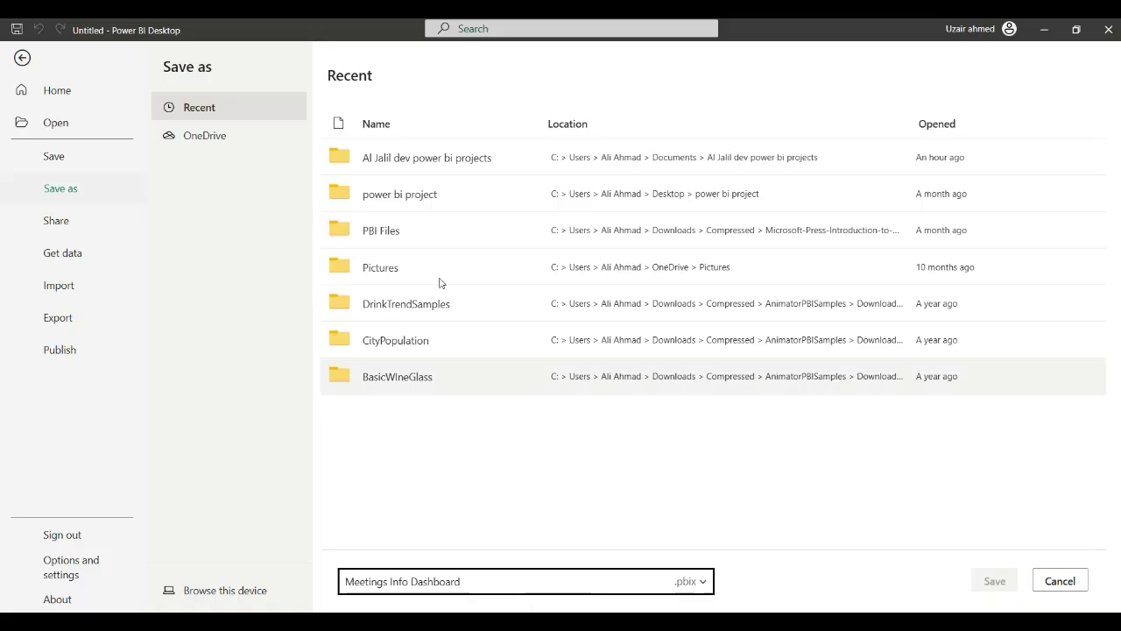
left_click(229, 590)
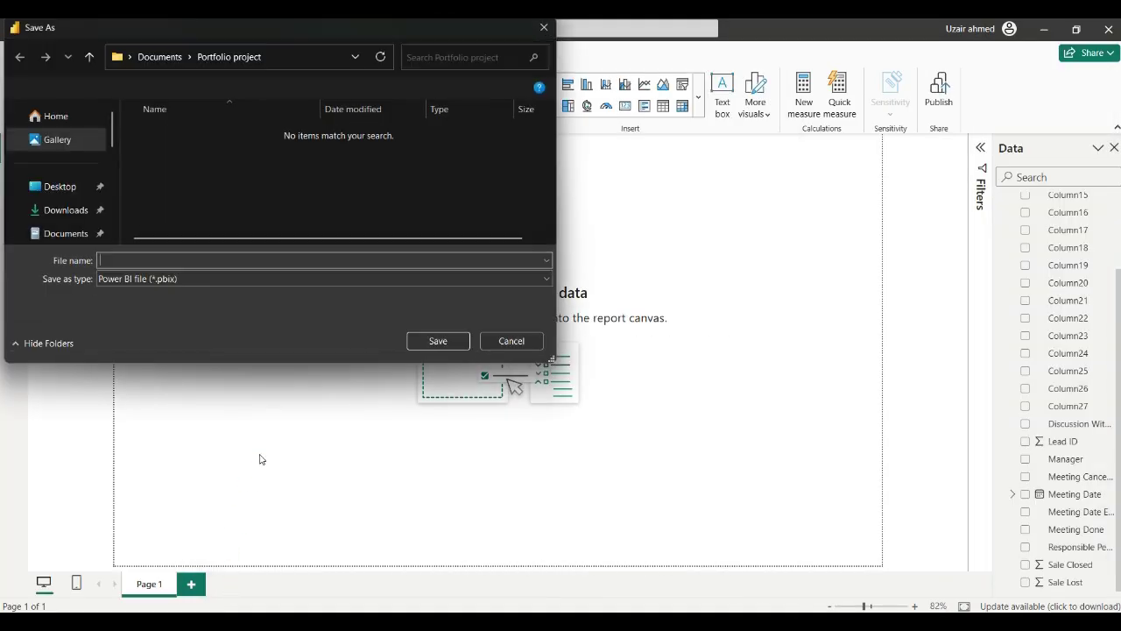
left_click(228, 261)
type("db")
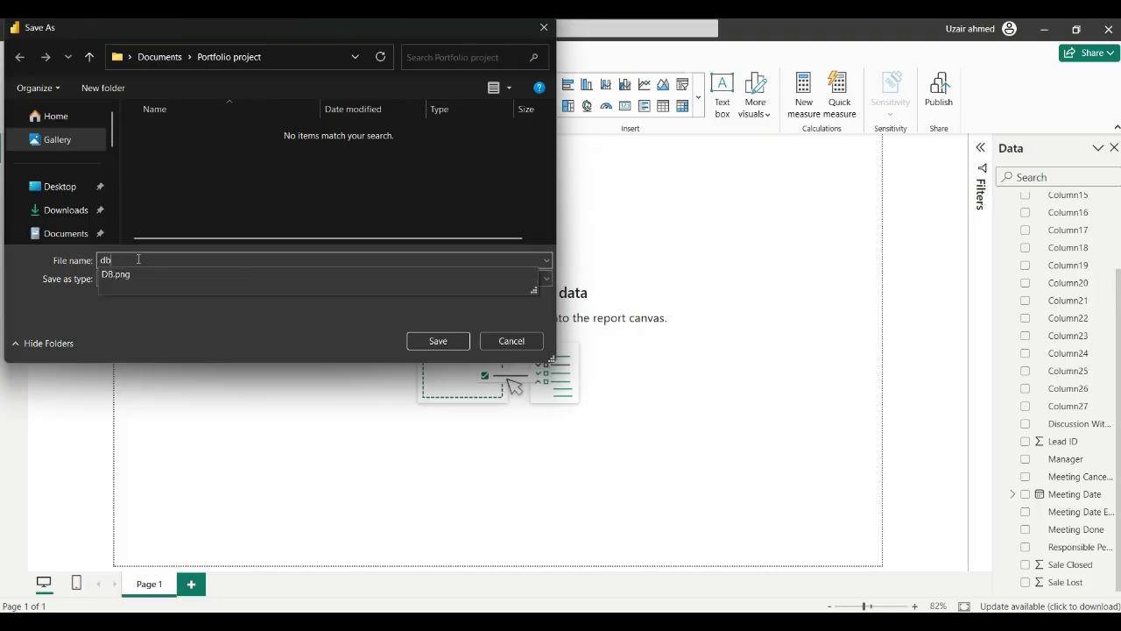
key("BackSpace")
key("BackSpace")
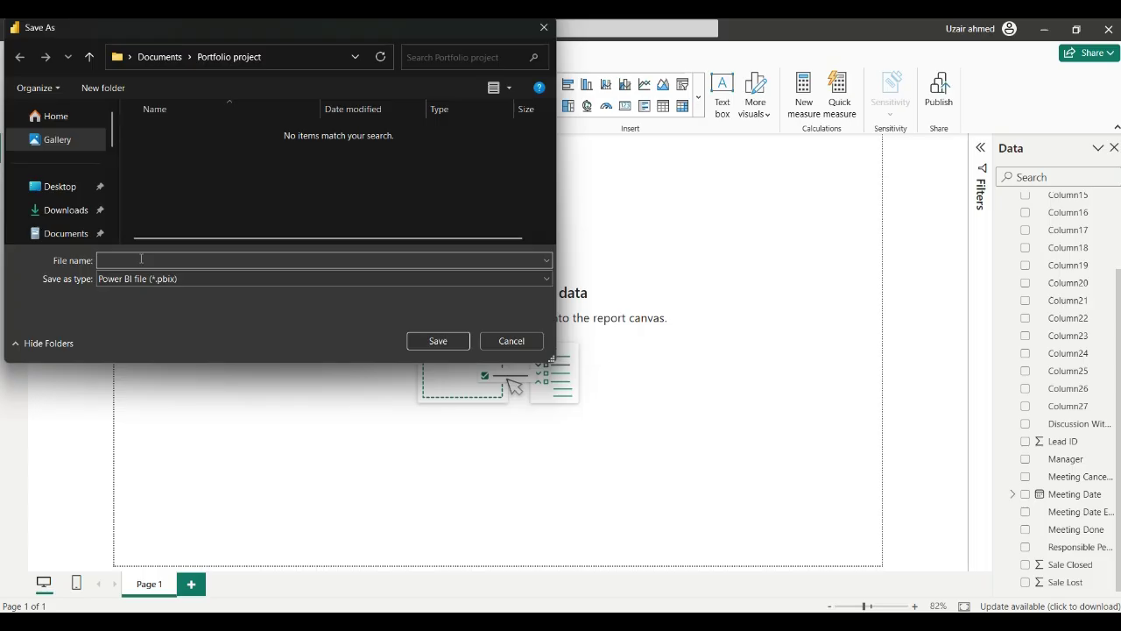
type("infomeetings")
key("Return")
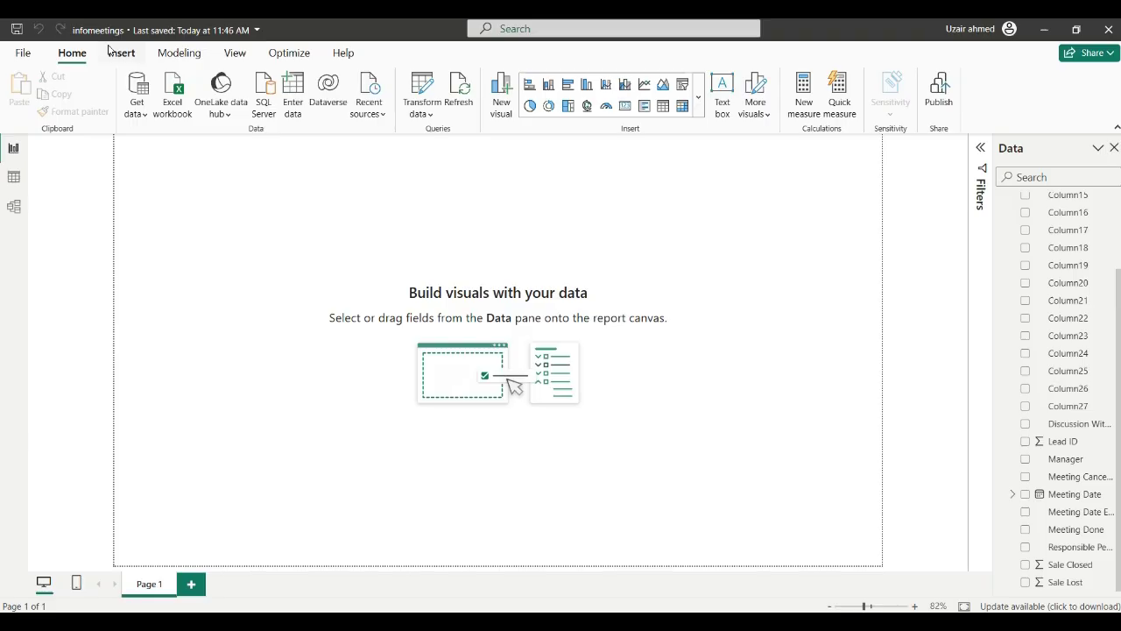
Add a card visual showing the sum of Sale Closed and move it away from the page's upper-left corner
left_click(628, 111)
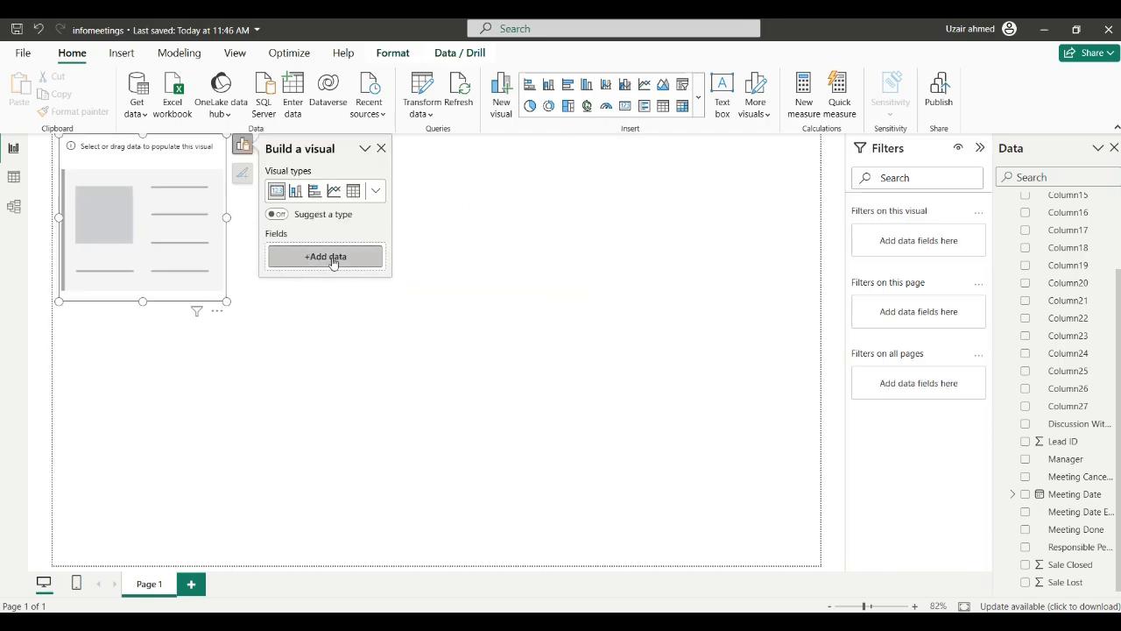
left_click(333, 259)
scroll(489, 443, "down", 3)
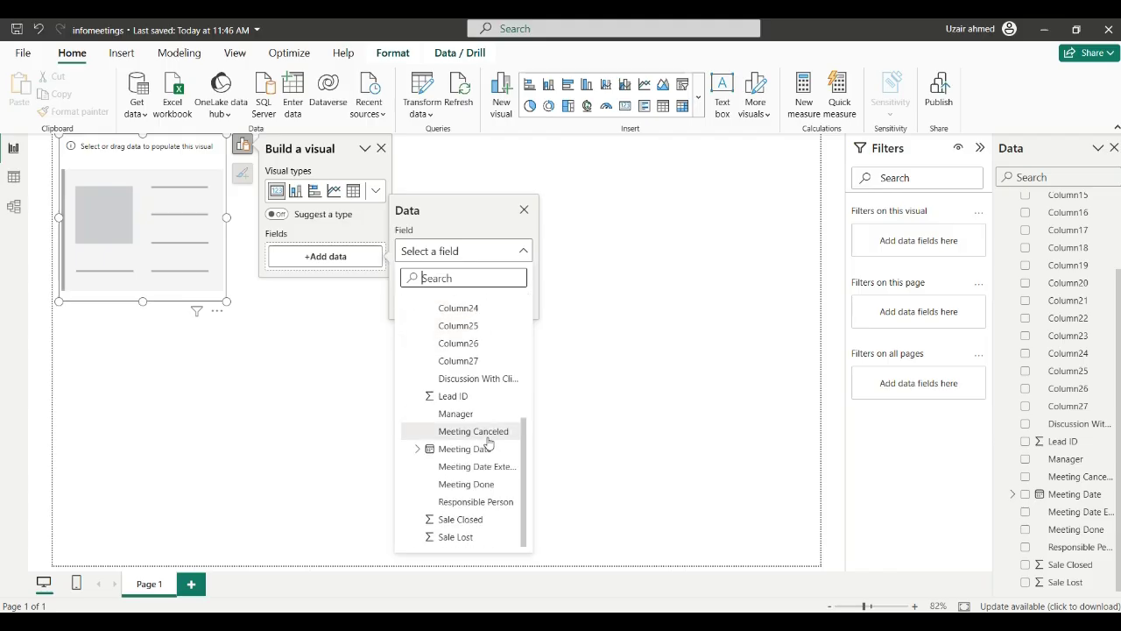
left_click(460, 519)
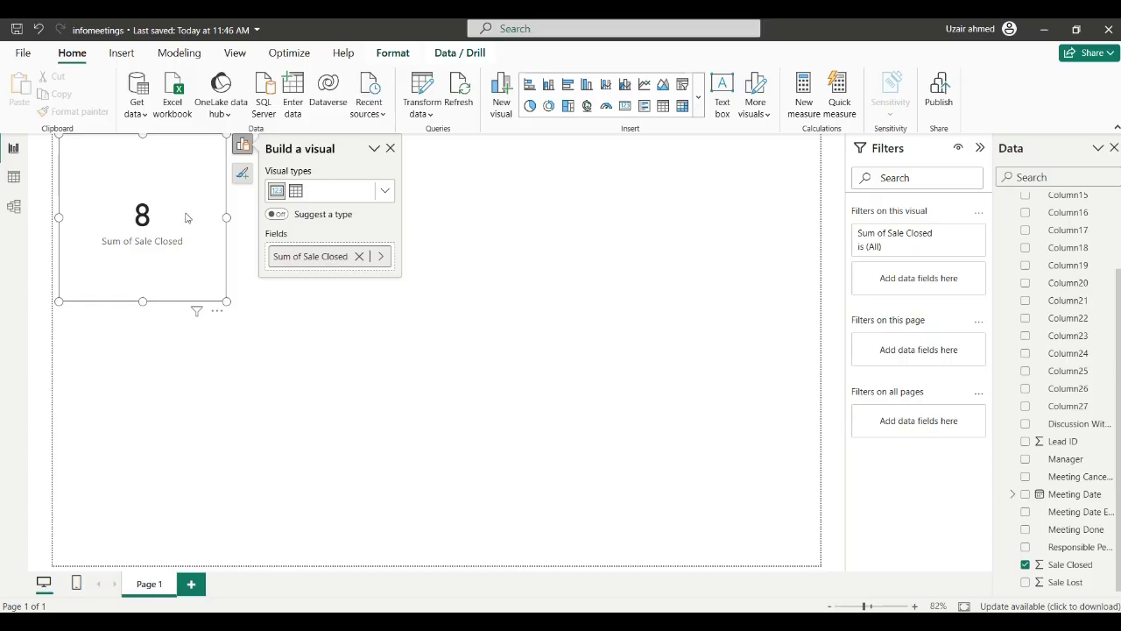
left_click_drag(188, 217, 252, 257)
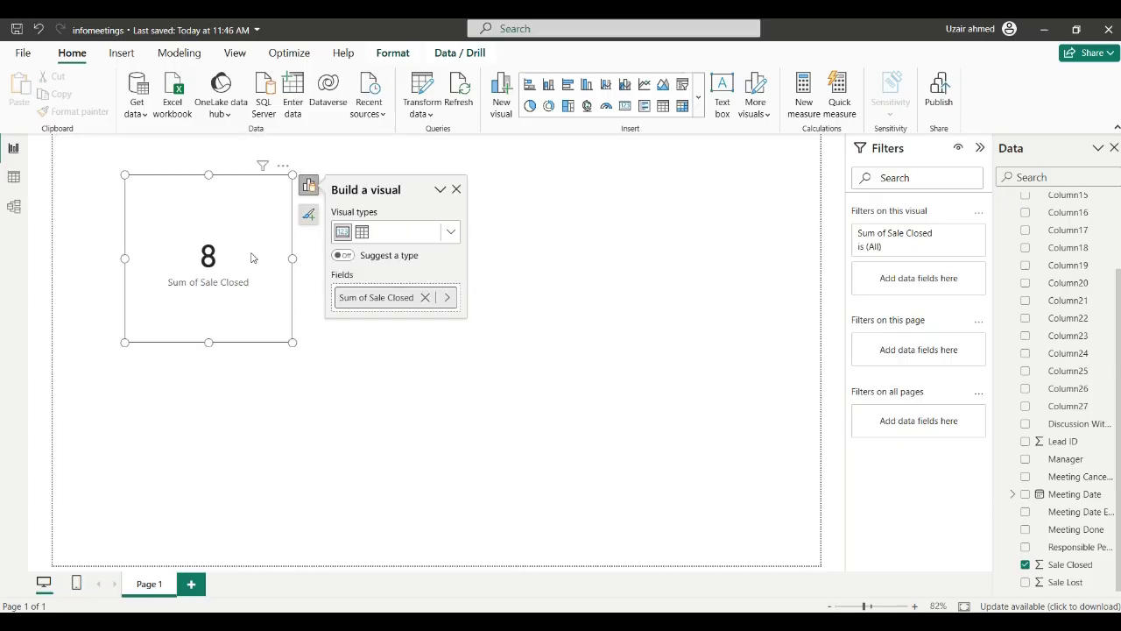
Duplicate the Sale Closed card, place the copy beside the original, and change its field to Sale Lost
key("ctrl+c")
key("ctrl+v")
left_click_drag(283, 218, 463, 219)
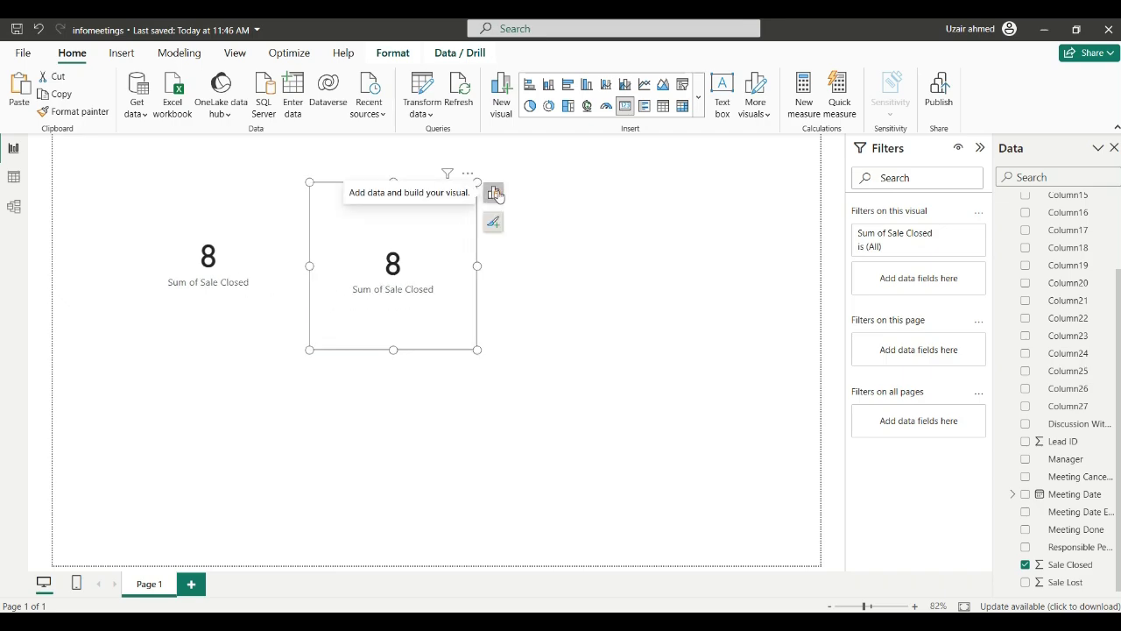
left_click(495, 194)
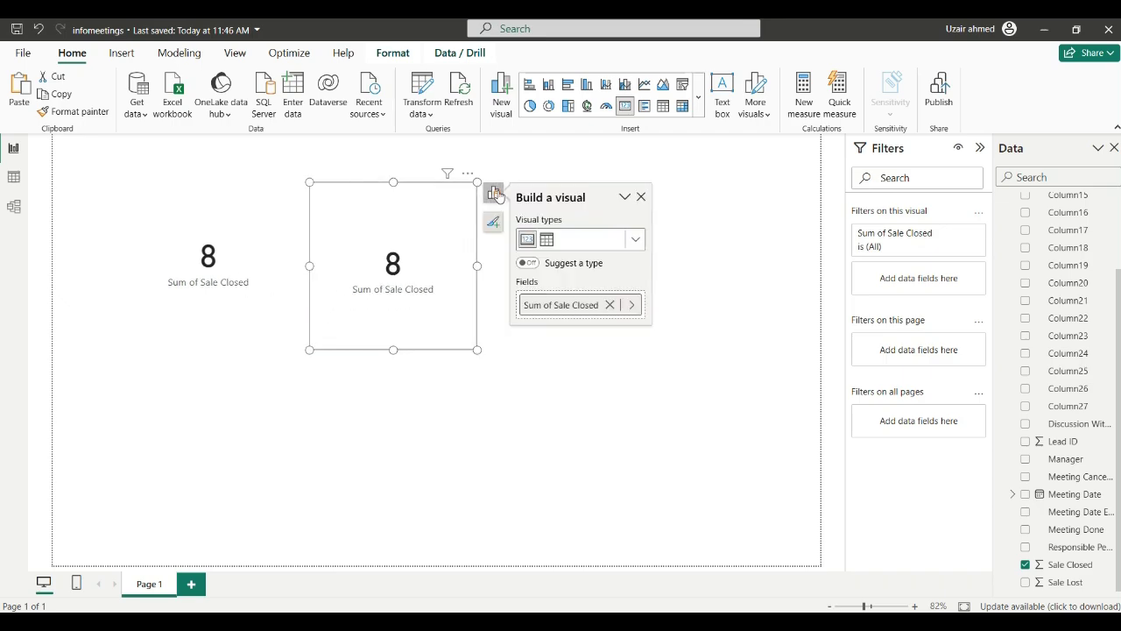
left_click(629, 304)
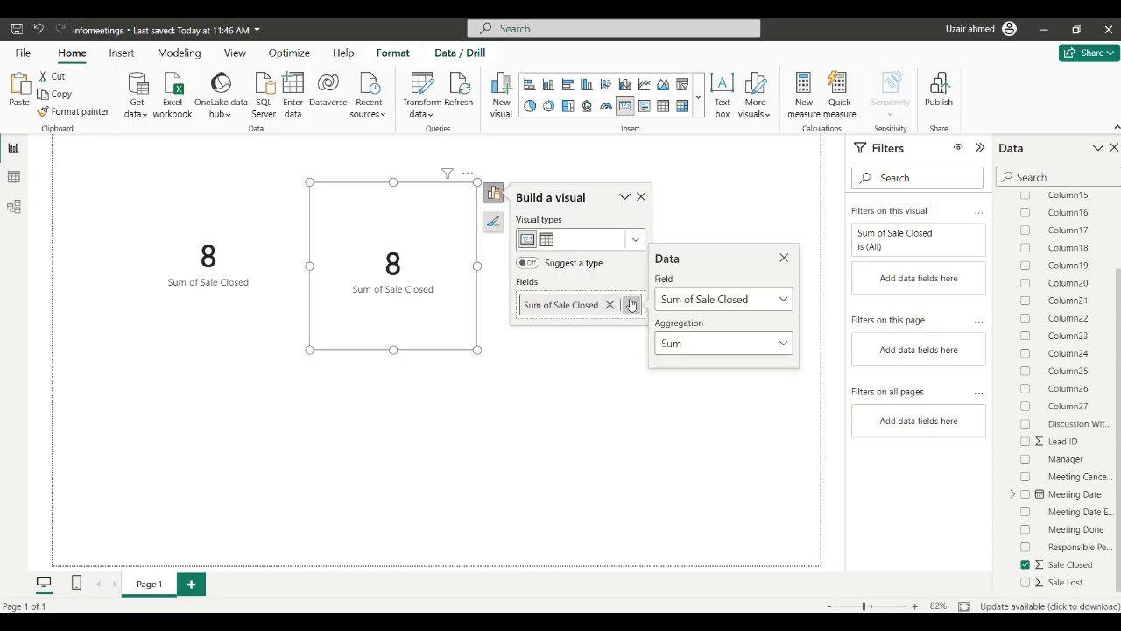
left_click(777, 300)
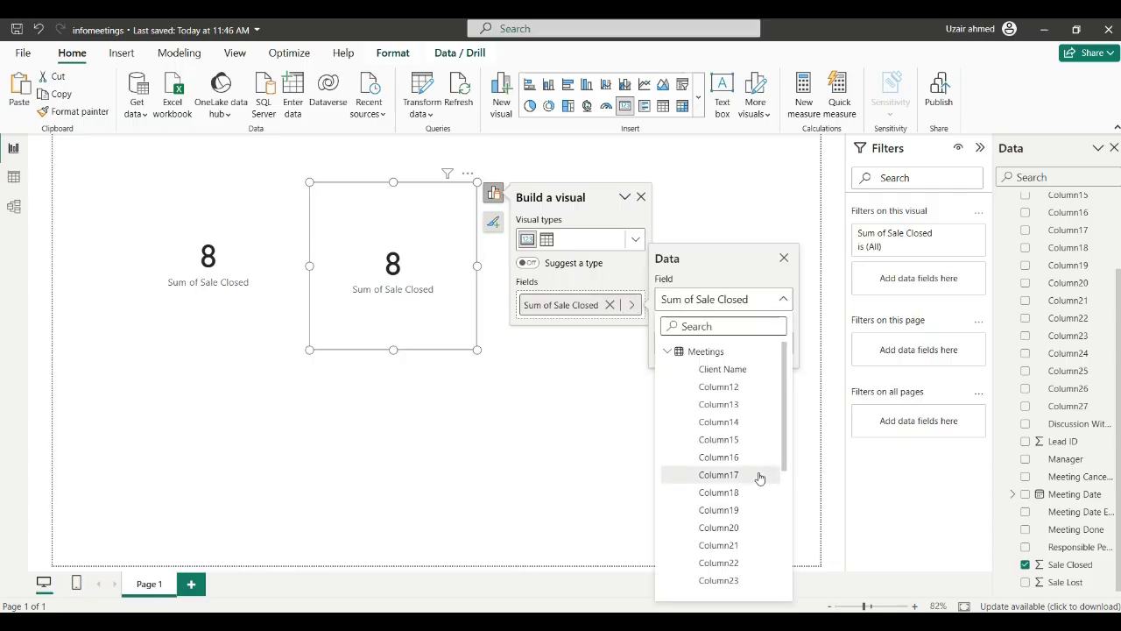
scroll(758, 473, "down", 5)
left_click(712, 592)
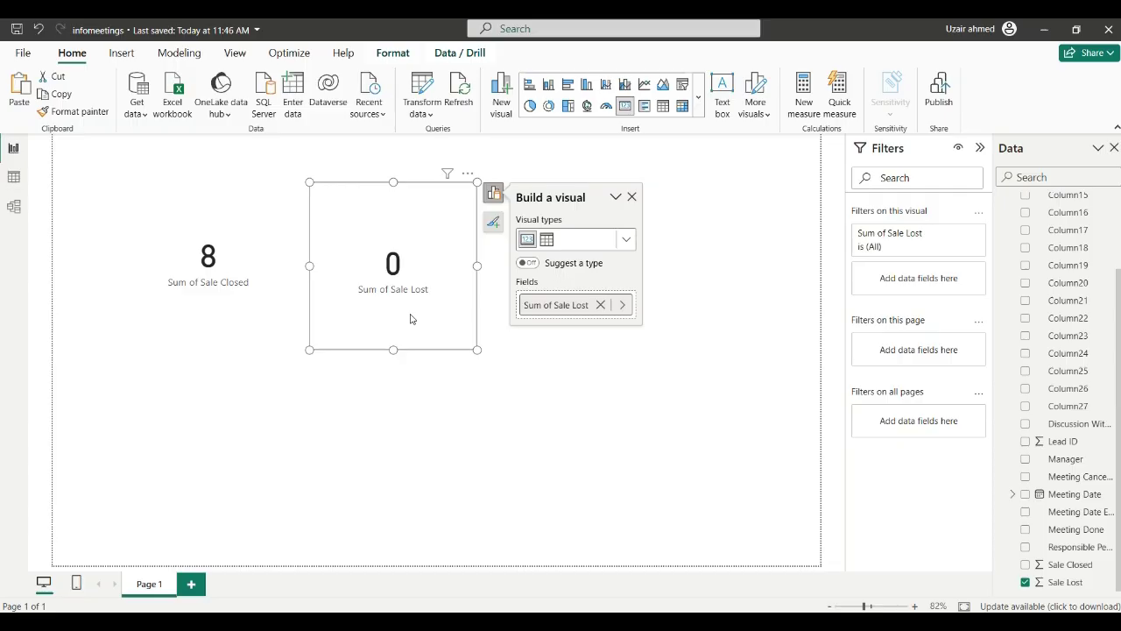
left_click(739, 286)
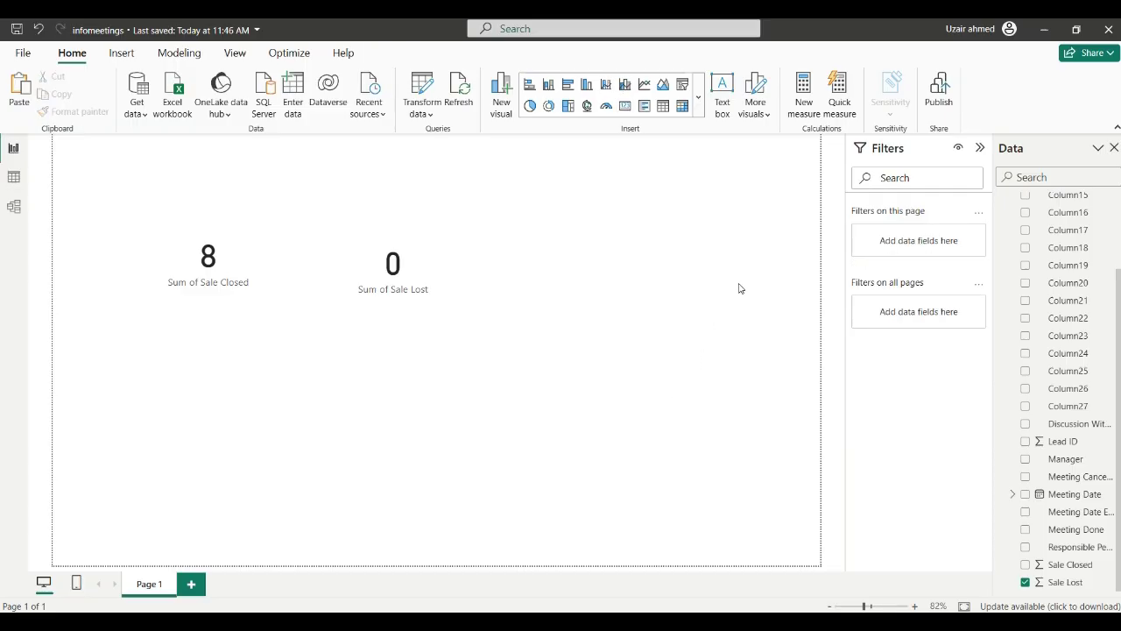
Add a third card visual showing the count of Lead ID
left_click(624, 106)
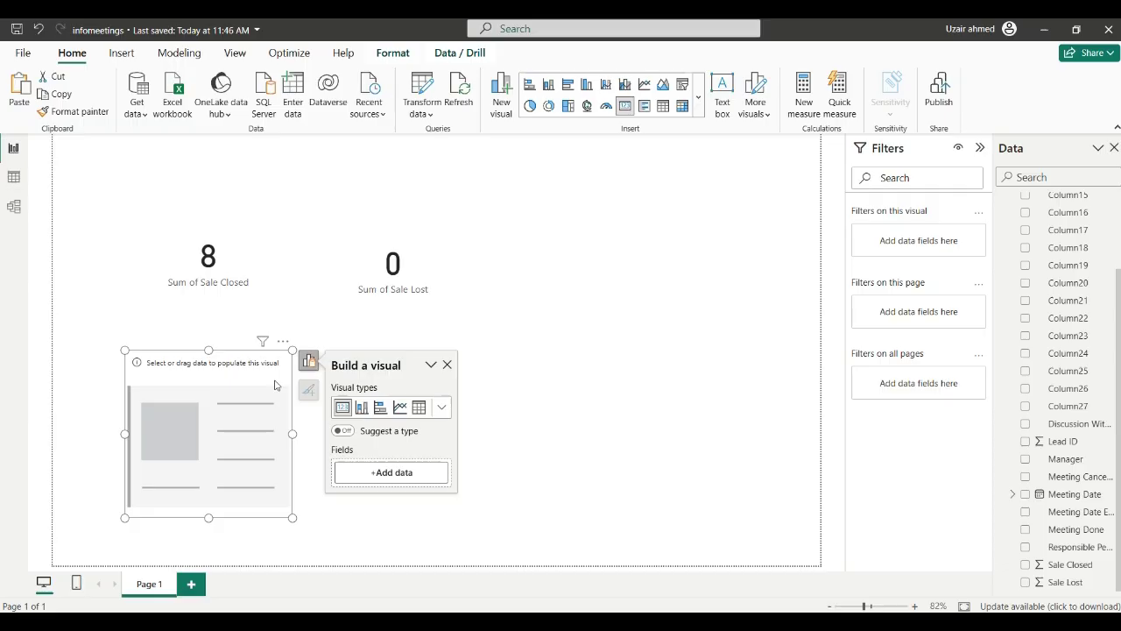
left_click(431, 473)
scroll(510, 353, "down", 3)
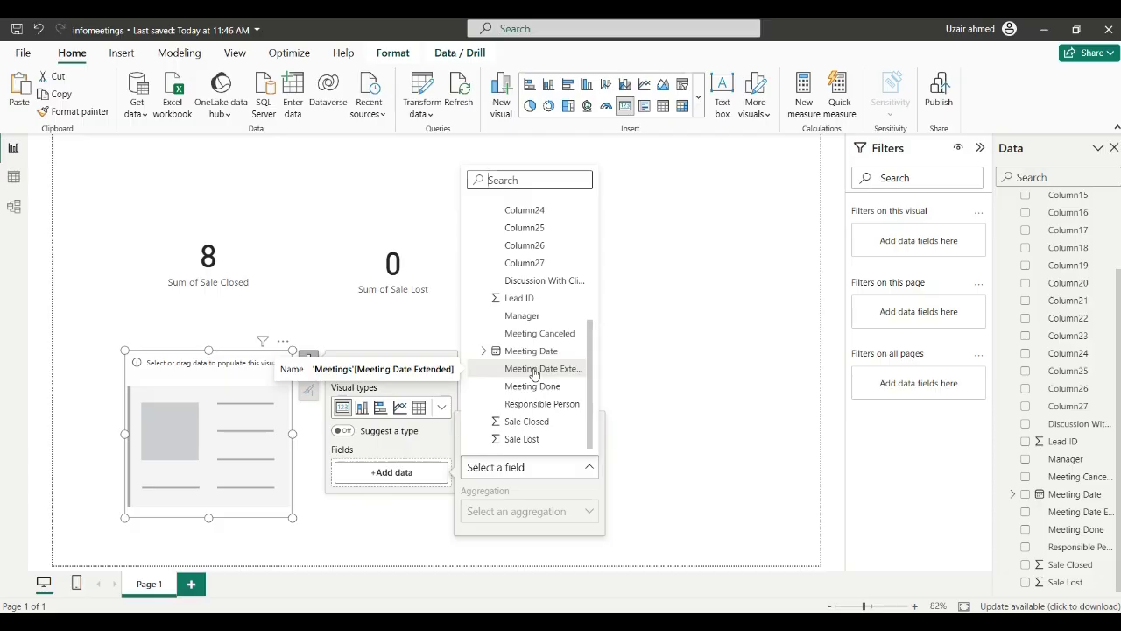
left_click(552, 299)
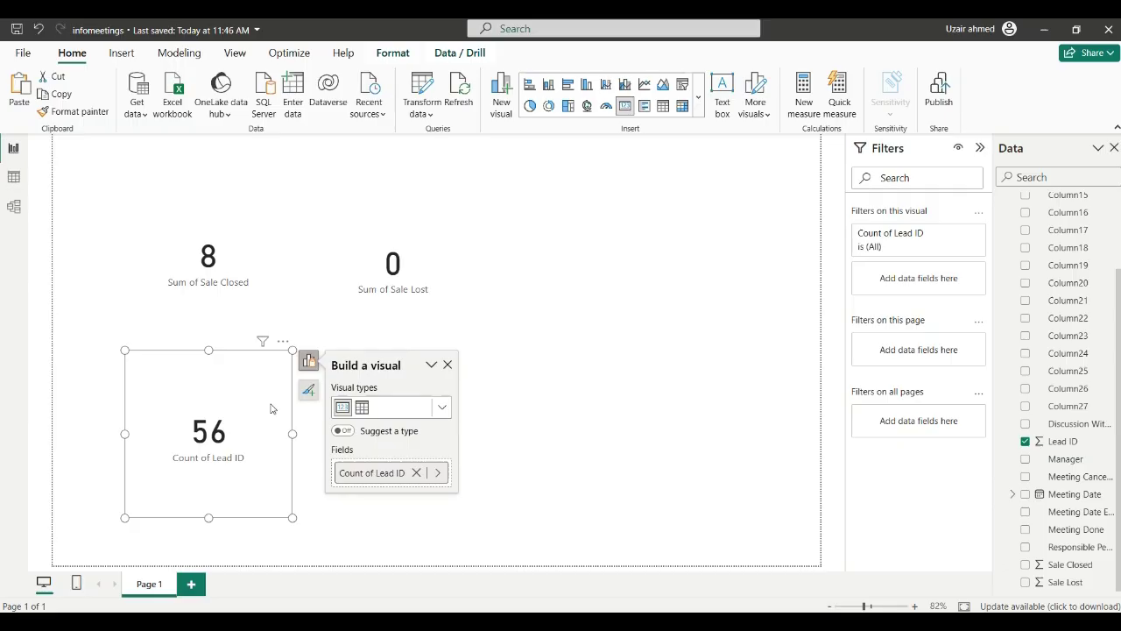
Move the Lead ID card to the page's left edge and both sales cards to the right side, shrinking Sale Closed to about 168 by 147
left_click_drag(270, 408, 189, 359)
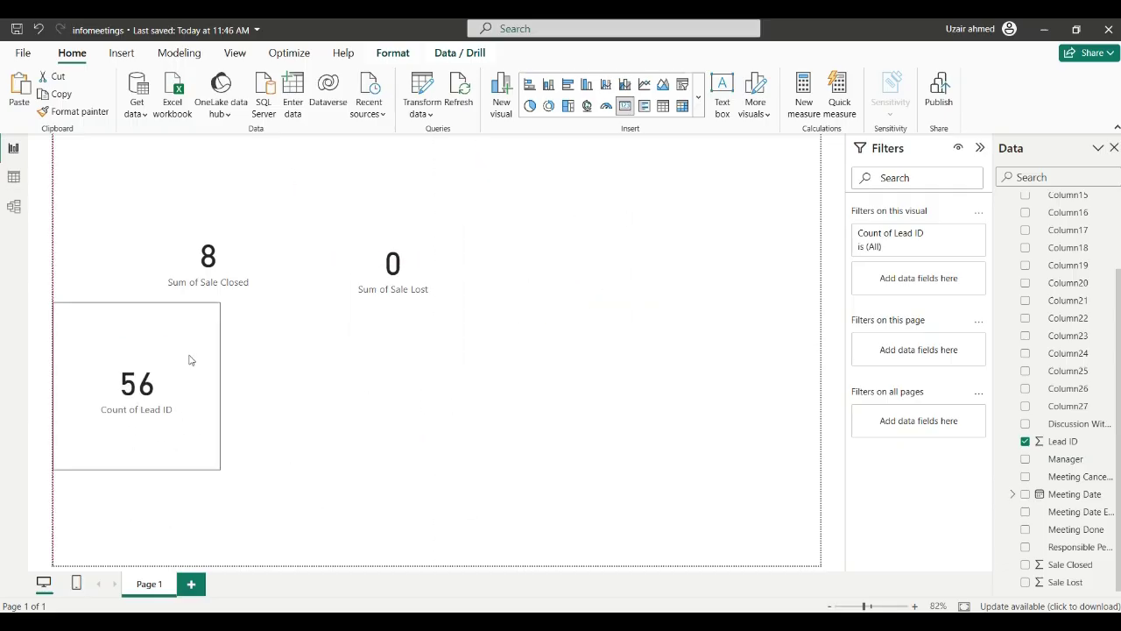
left_click_drag(256, 263, 675, 248)
left_click_drag(445, 265, 827, 267)
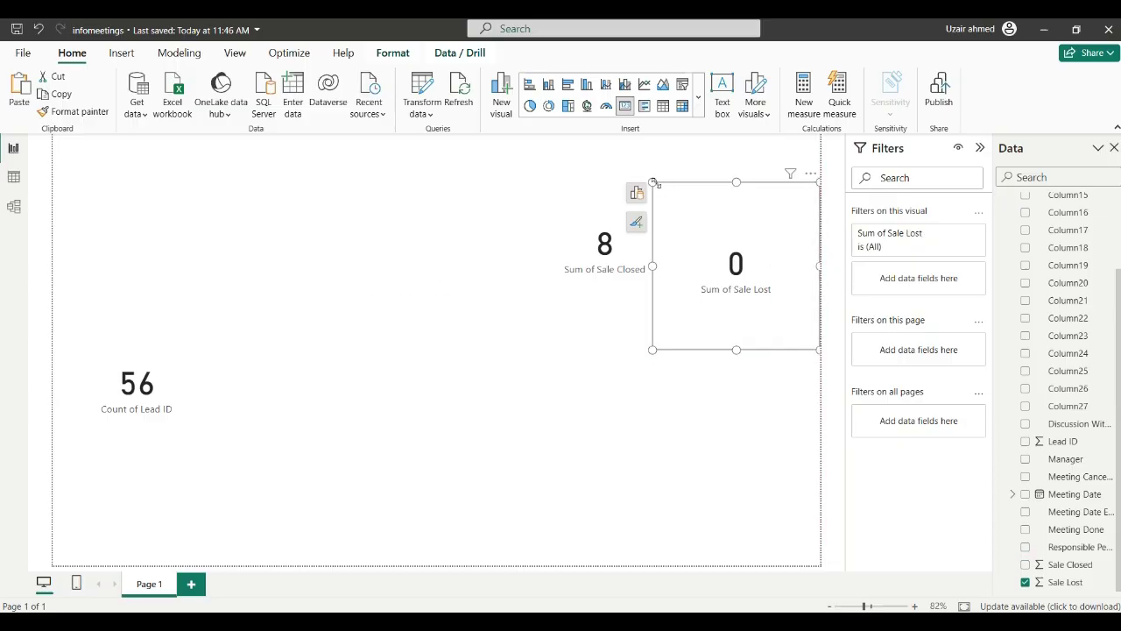
left_click_drag(654, 184, 675, 190)
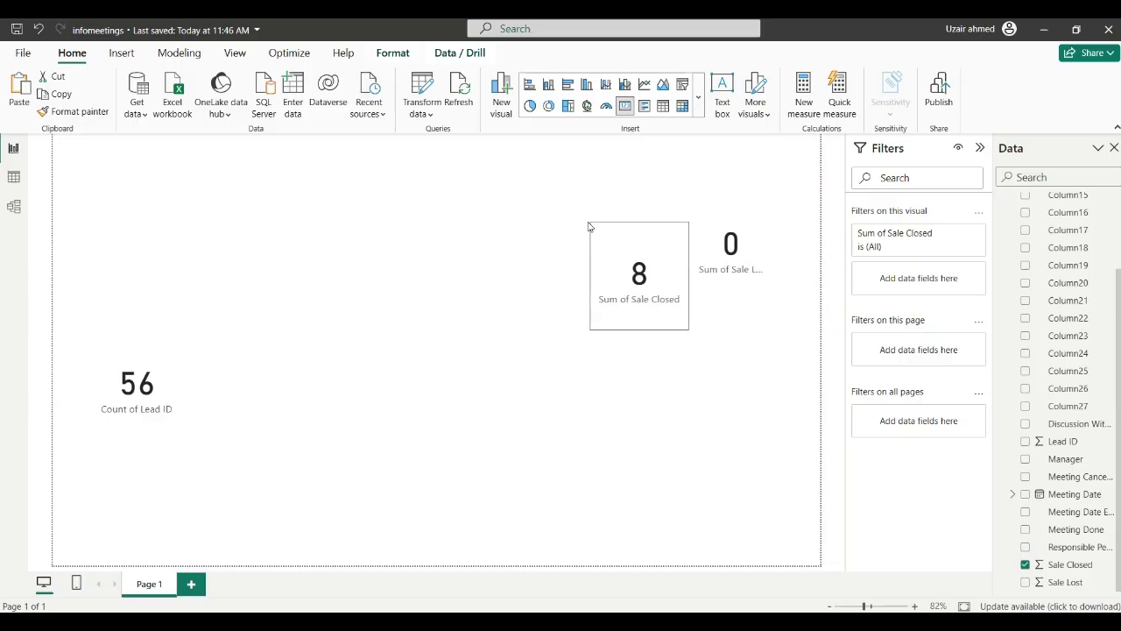
left_click_drag(589, 226, 588, 241)
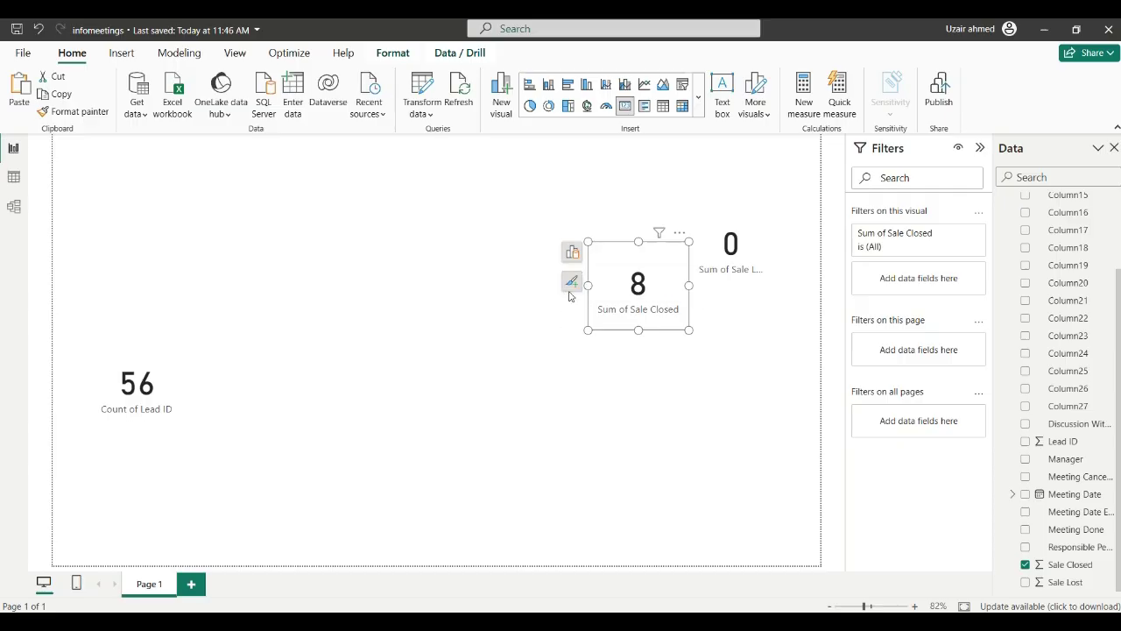
Examine the Size and style formatting options of the Sale Closed card, including its background color, transparency and on/off setting
left_click(572, 283)
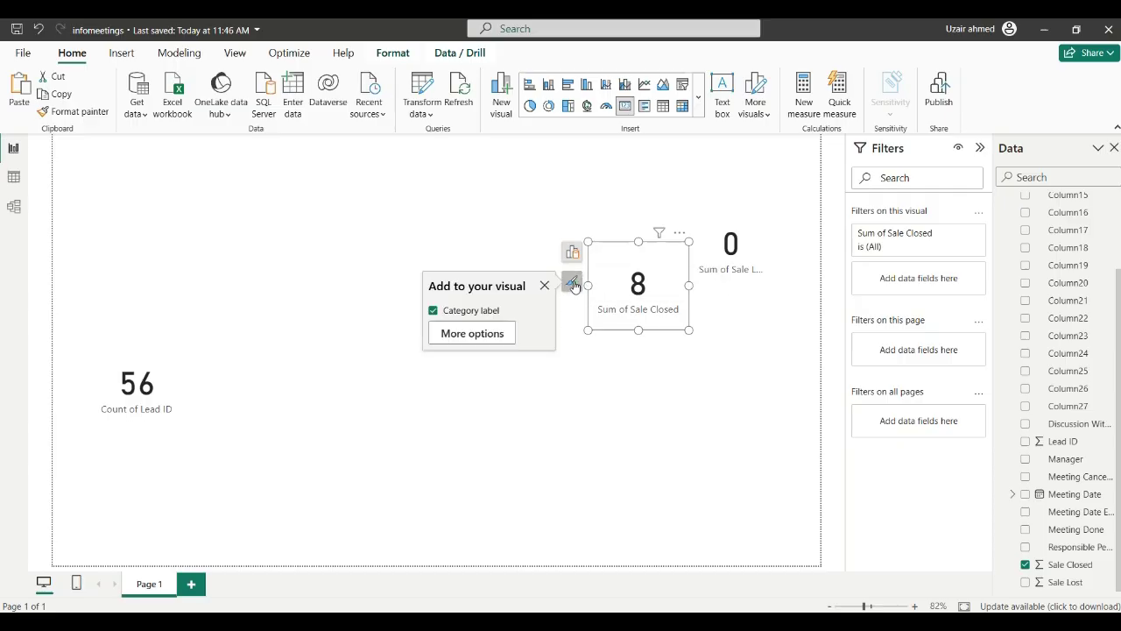
left_click(490, 339)
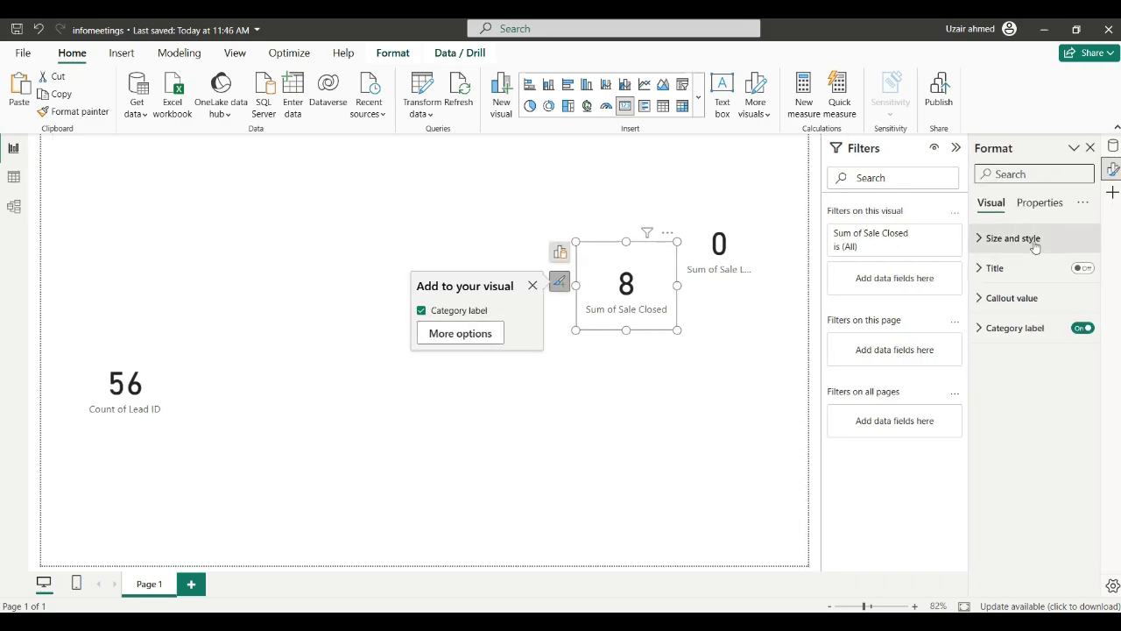
left_click(1028, 249)
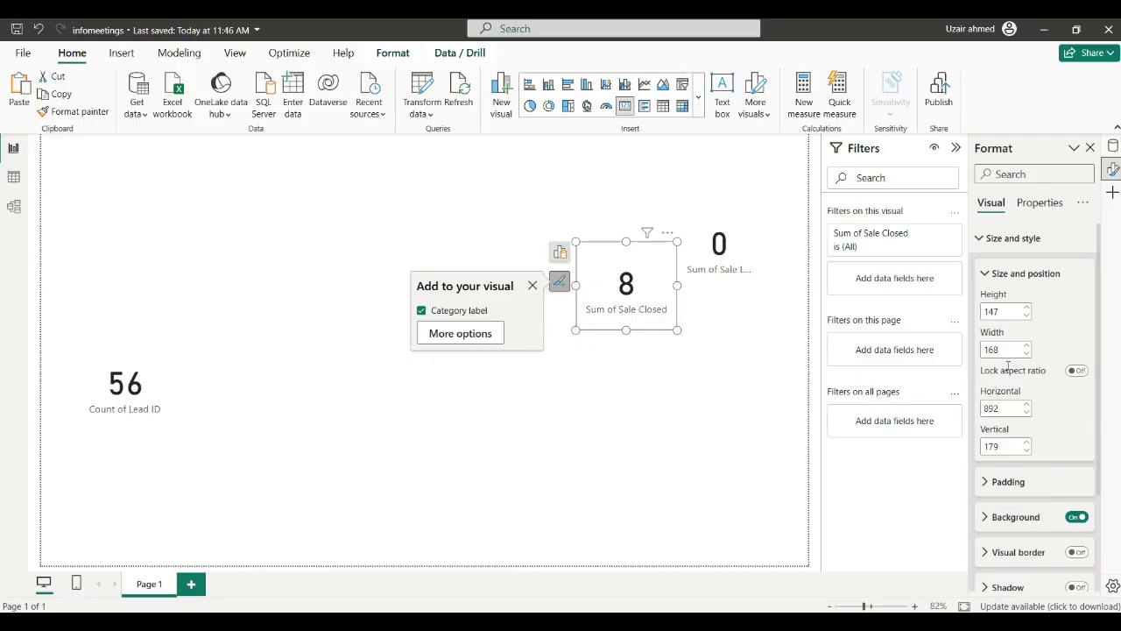
scroll(1026, 433, "down", 3)
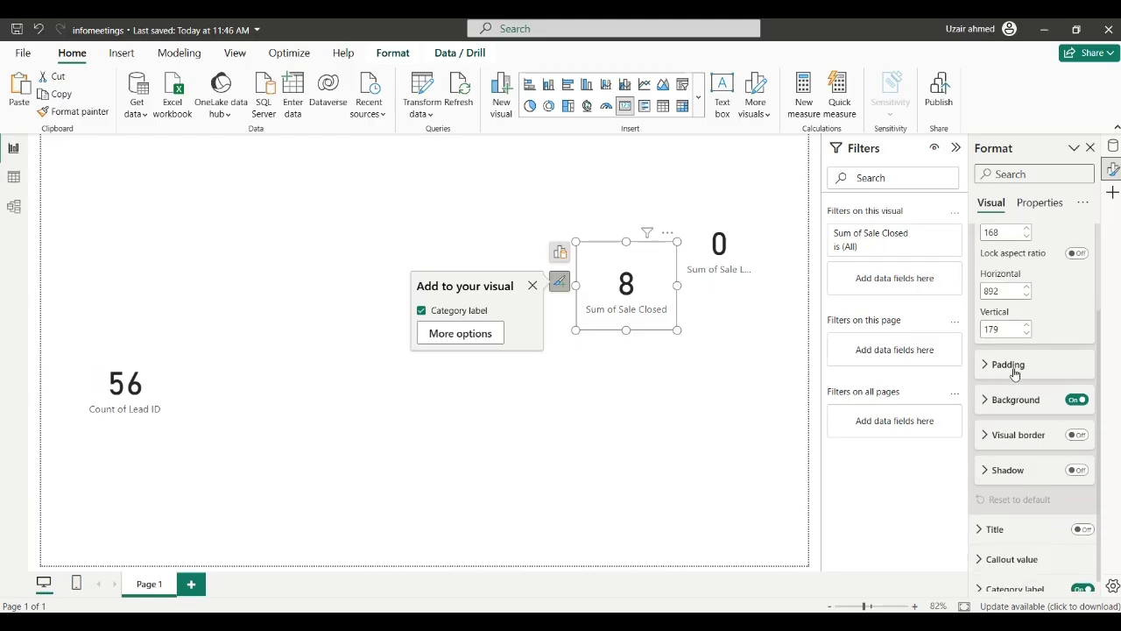
left_click(1014, 401)
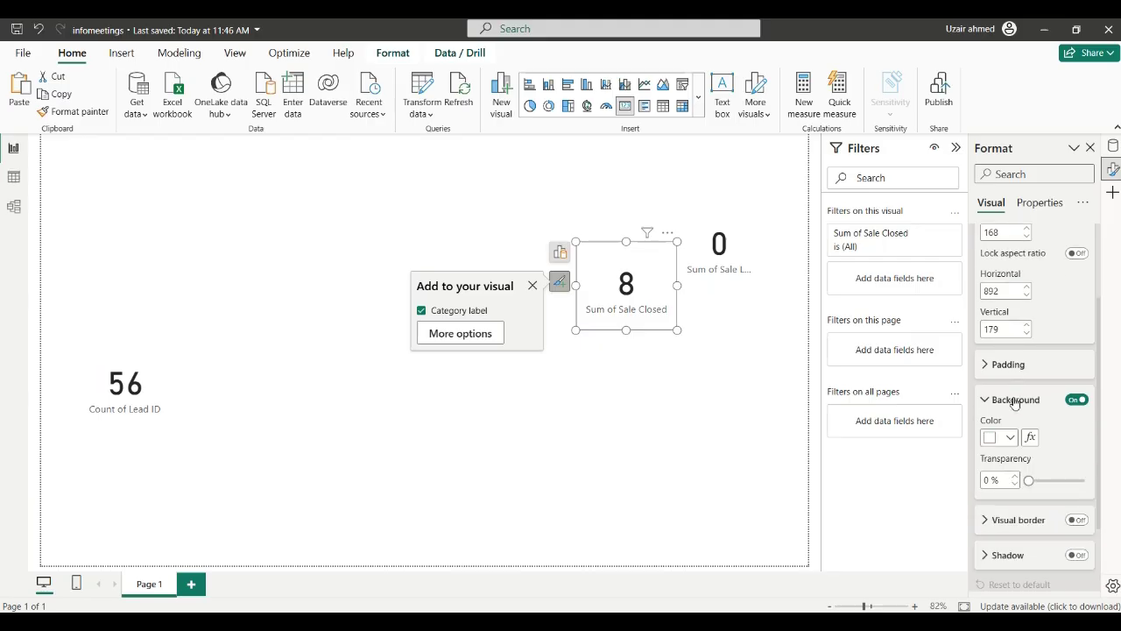
left_click(1014, 401)
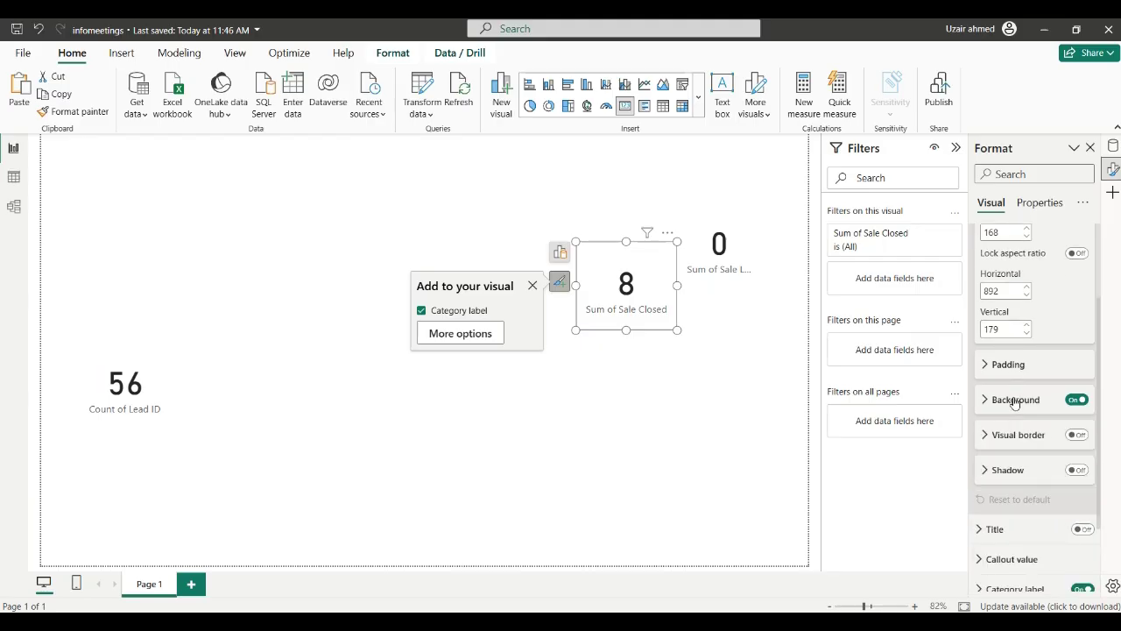
left_click(1080, 401)
left_click(1079, 400)
Shrink the Lead ID card to about 146 wide and place it in the page's upper-left area, at about horizontal 185, vertical 114
left_click_drag(153, 366, 288, 256)
left_click_drag(341, 360, 261, 287)
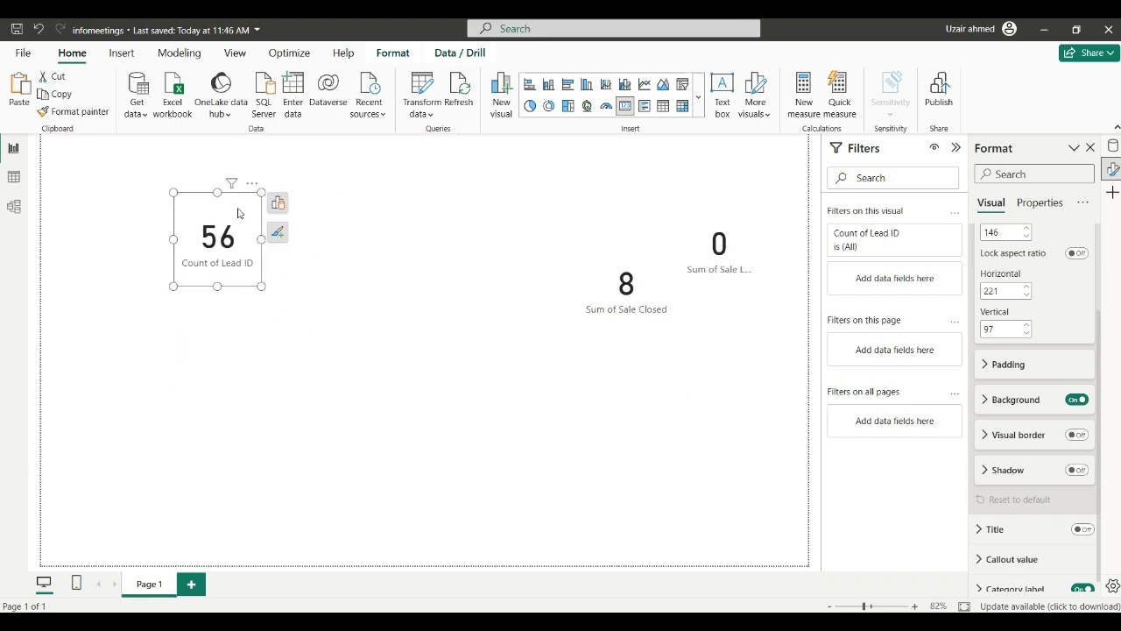
left_click_drag(239, 215, 217, 224)
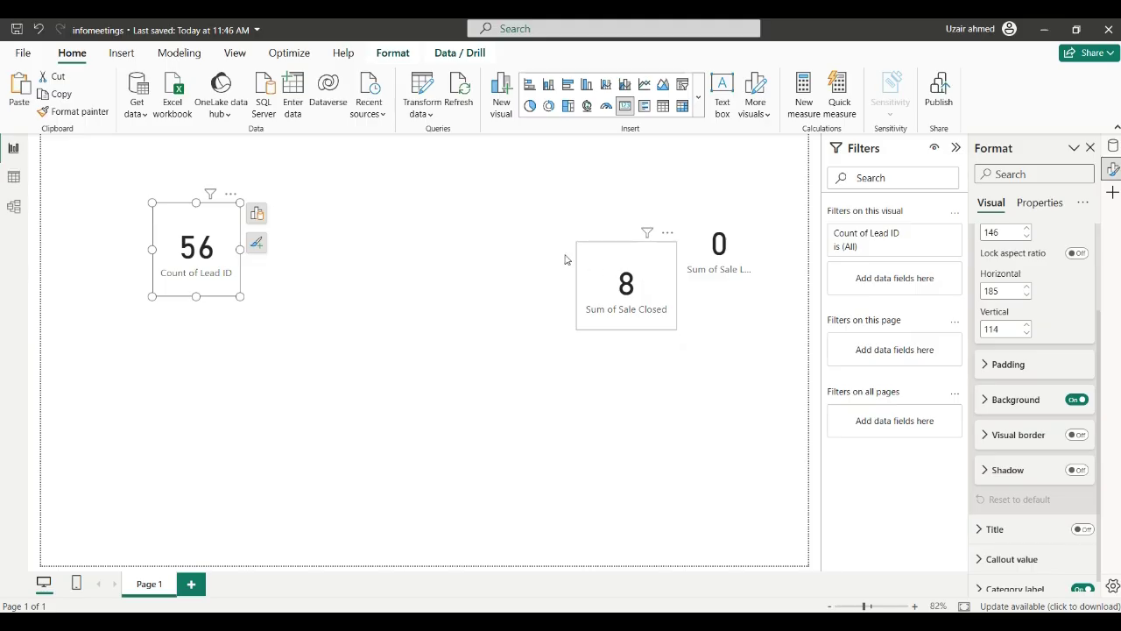
Line up the Sale Closed card at about horizontal 396, vertical 123 and the Sale Lost card at about 613, 119, beside Lead ID
left_click_drag(644, 274, 443, 243)
left_click_drag(752, 244, 591, 251)
left_click_drag(457, 238, 360, 237)
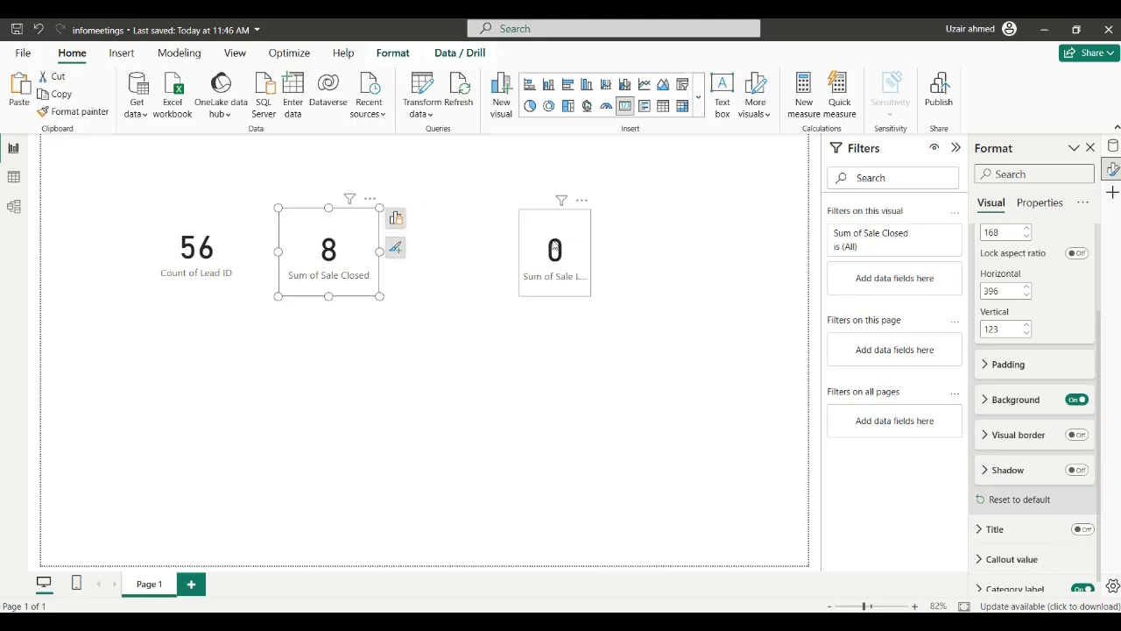
left_click_drag(578, 245, 467, 242)
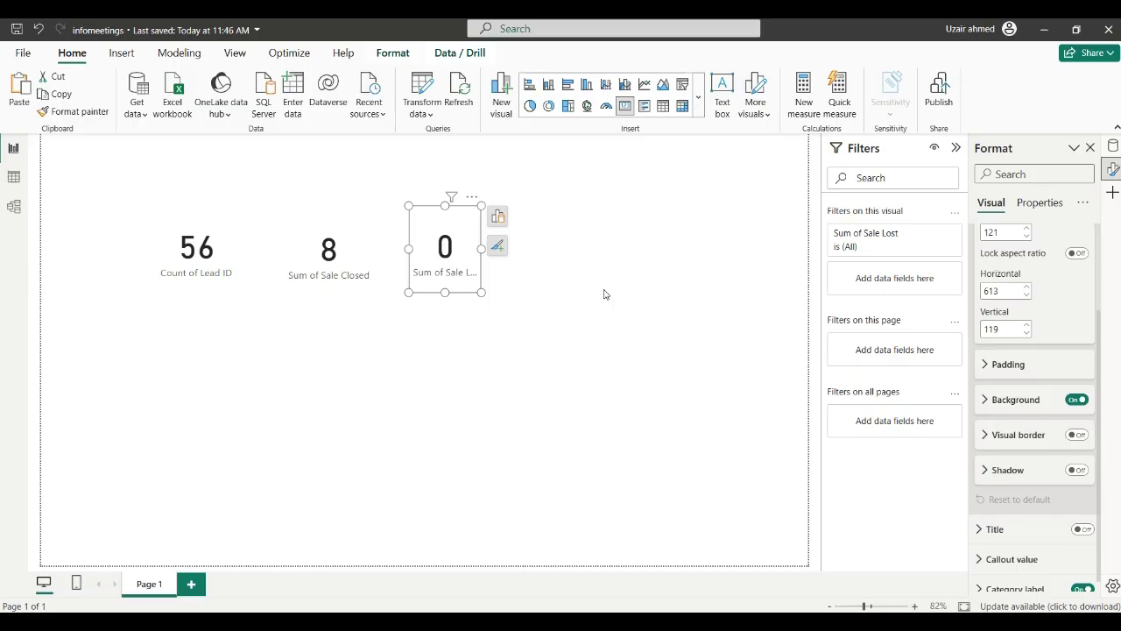
left_click(578, 345)
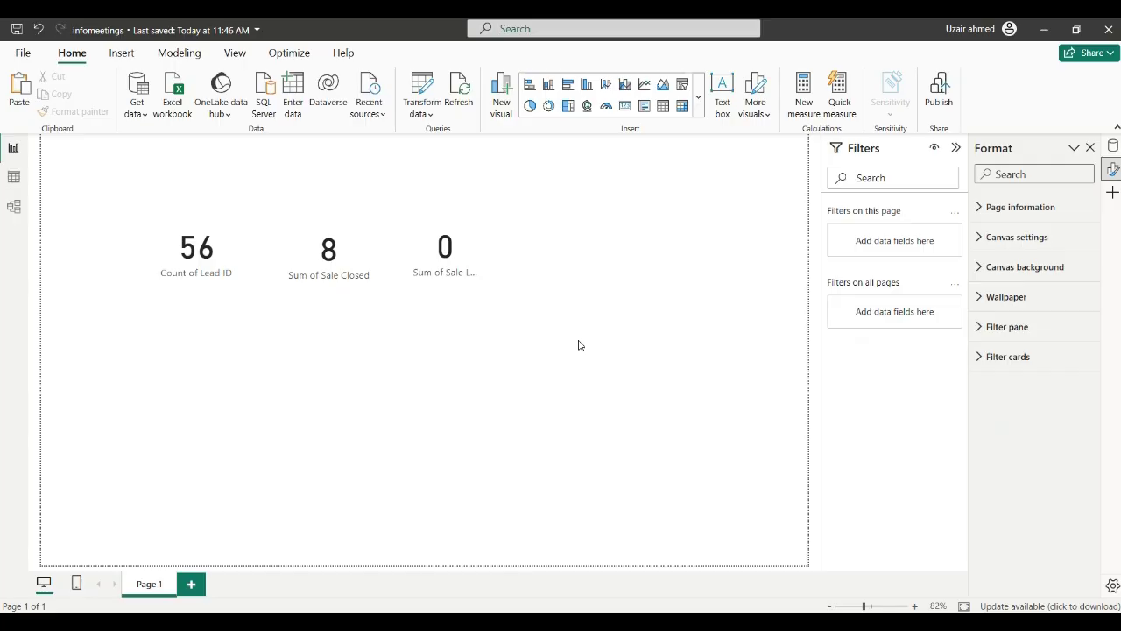
left_click(179, 53)
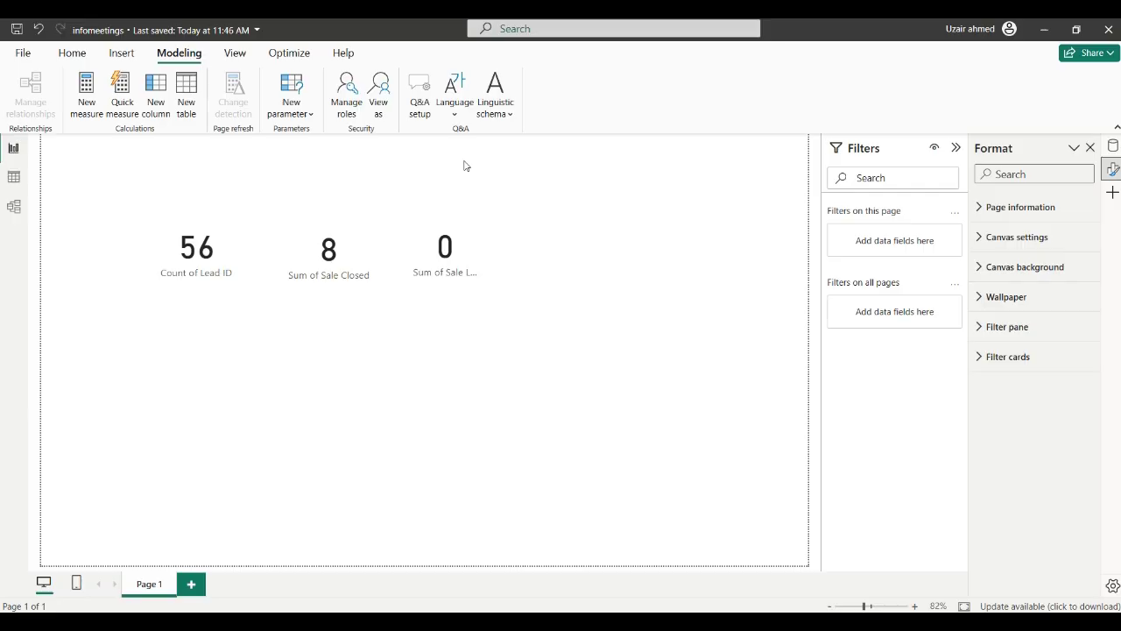
left_click(90, 89)
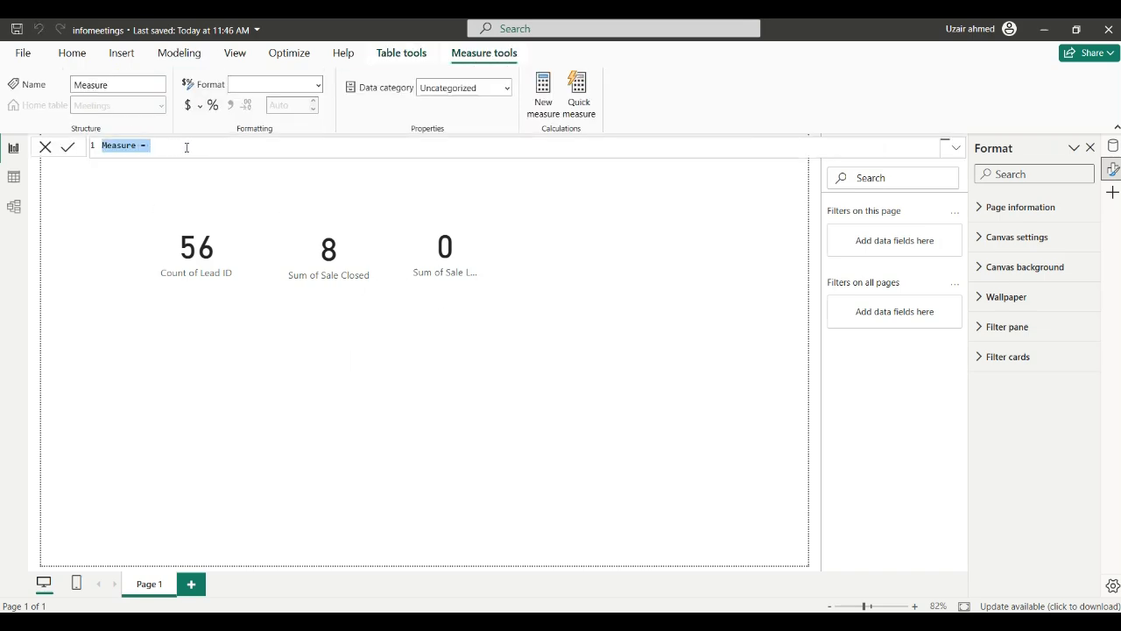
key("BackSpace")
type("Meetings Pending")
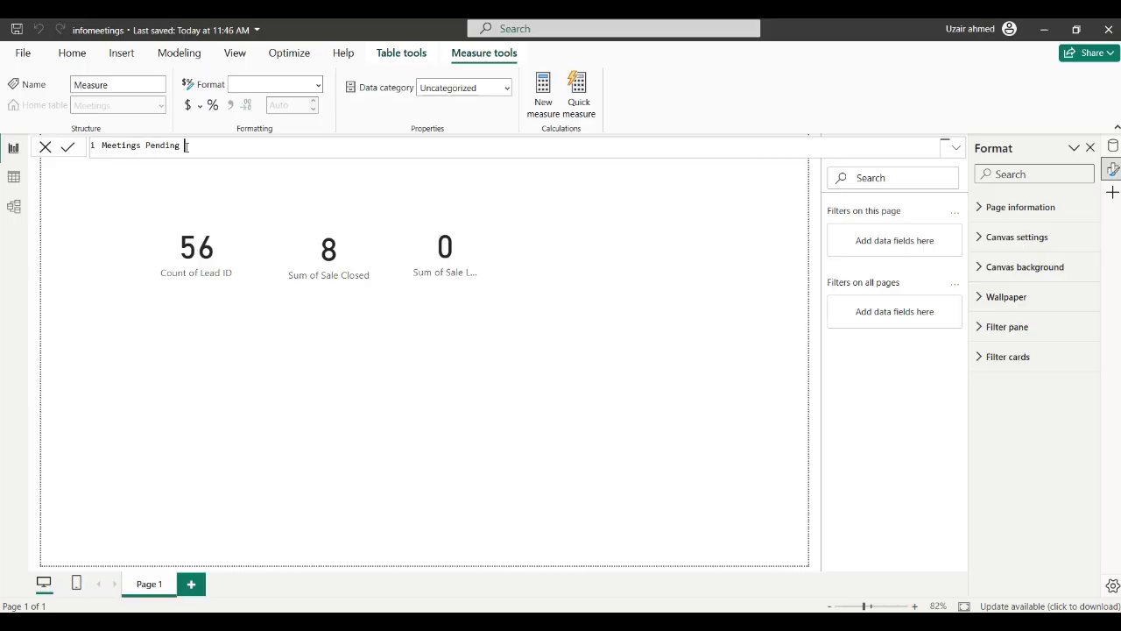
type(" =")
key("shift+Return")
type("C")
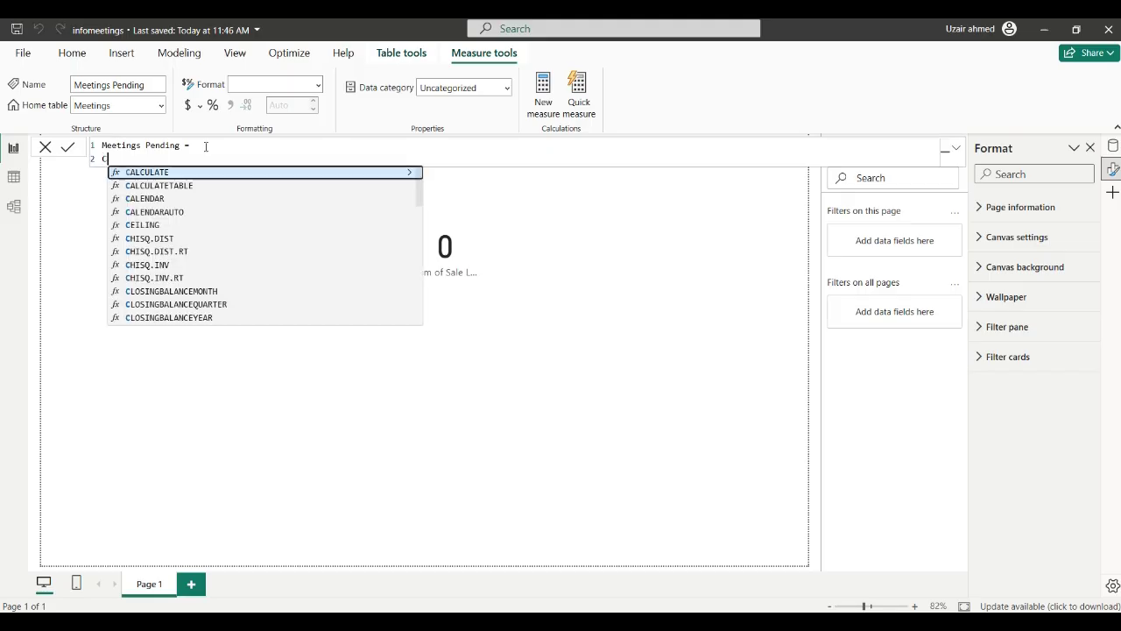
type("al")
left_click_drag(206, 147, 199, 158)
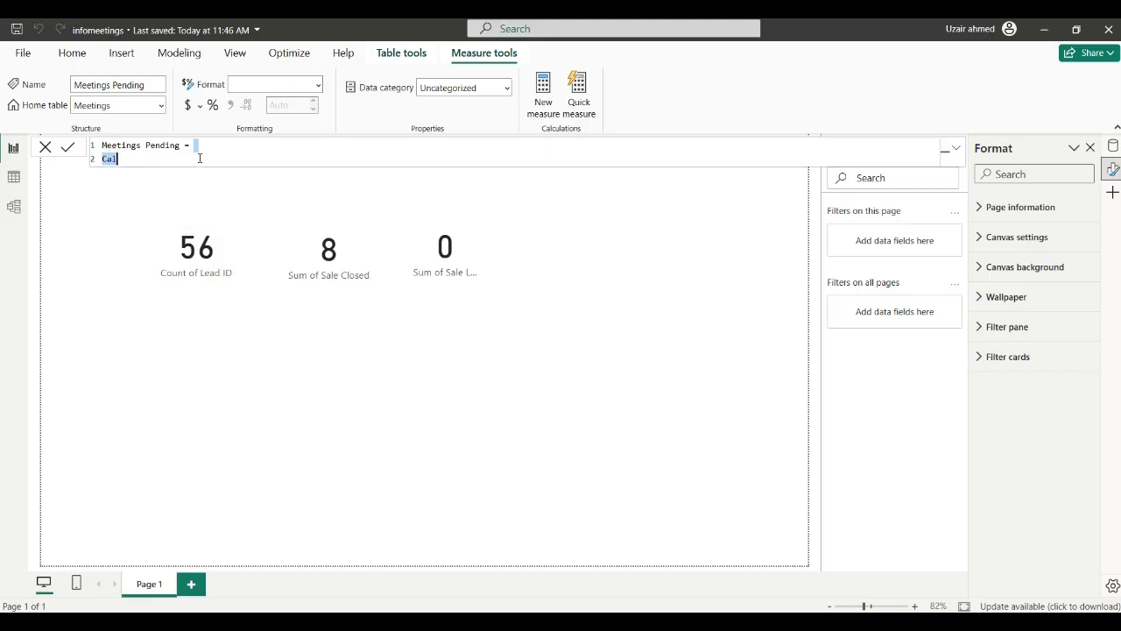
type("c")
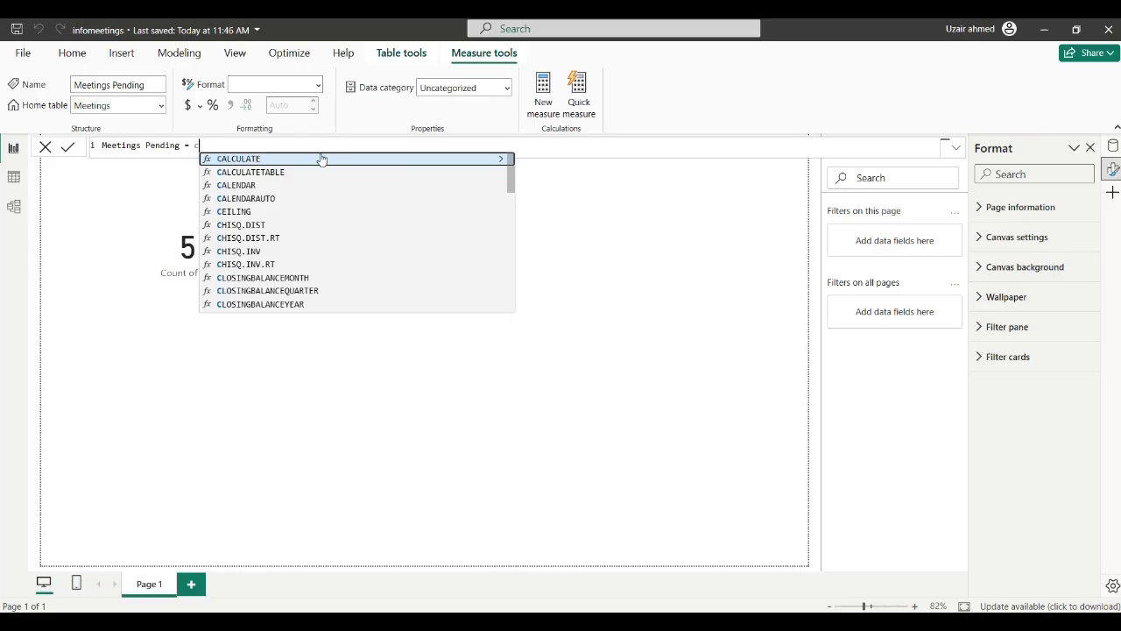
key("BackSpace")
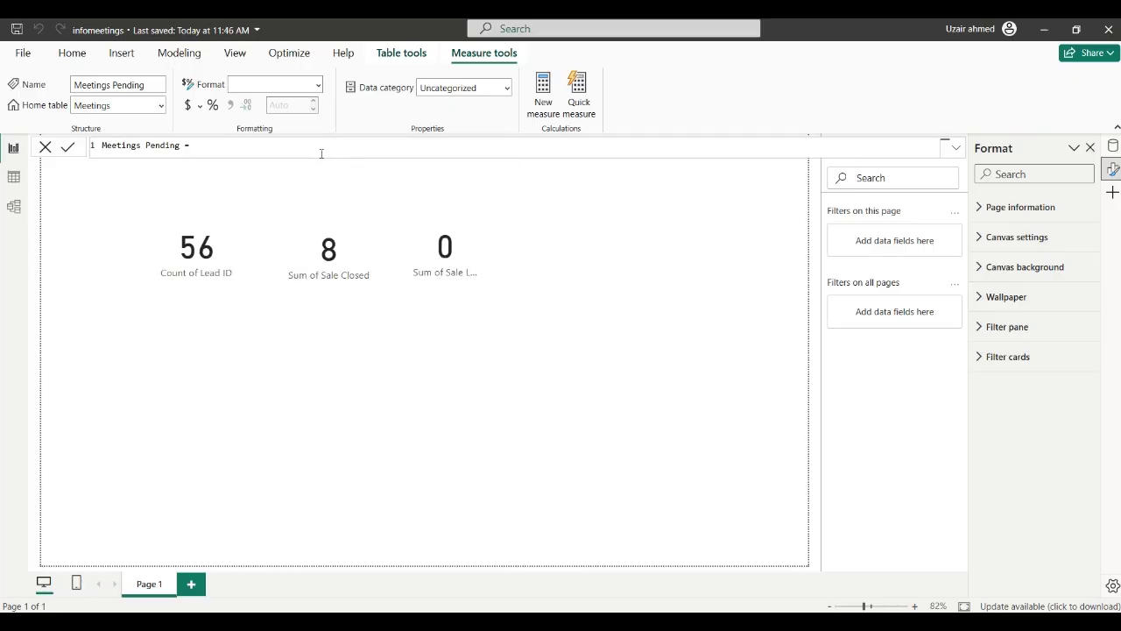
key("shift+Return")
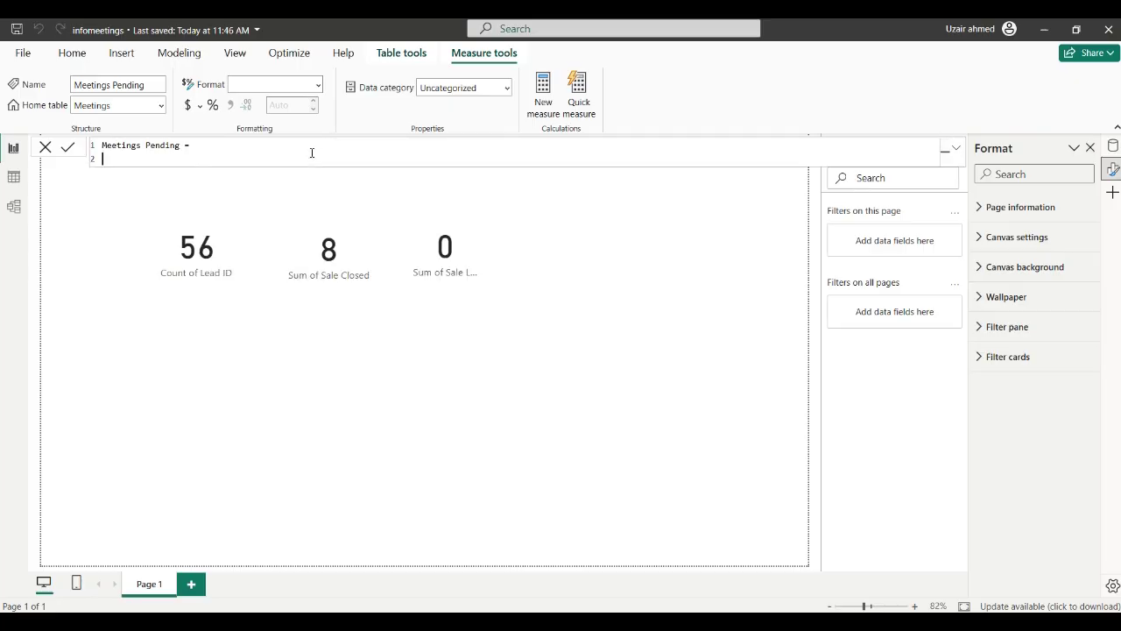
type("cal")
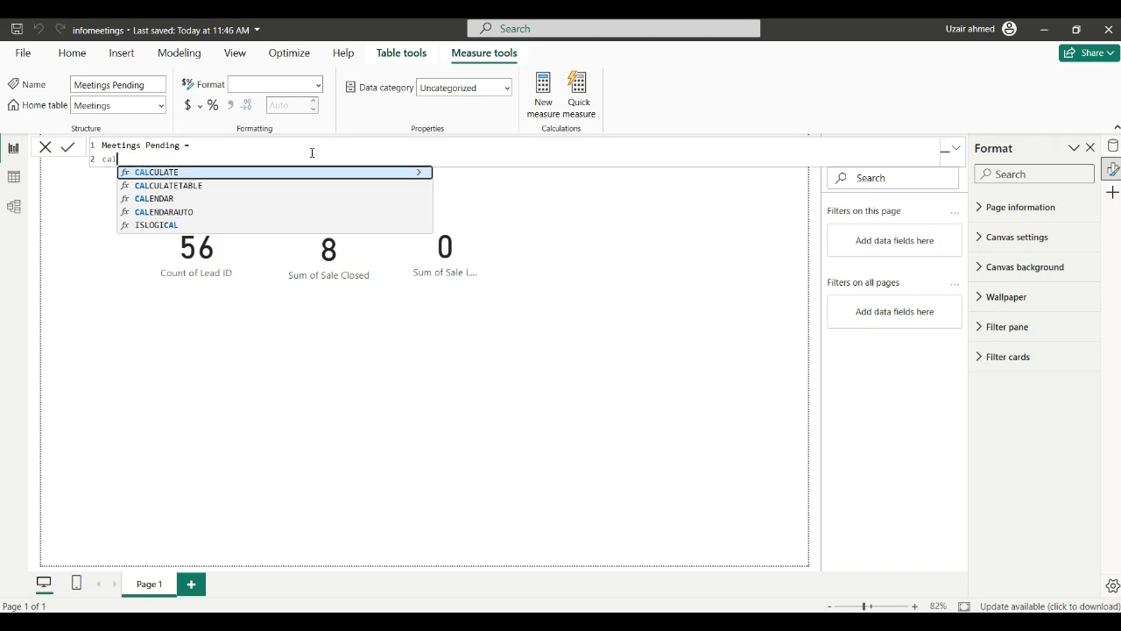
left_click(181, 173)
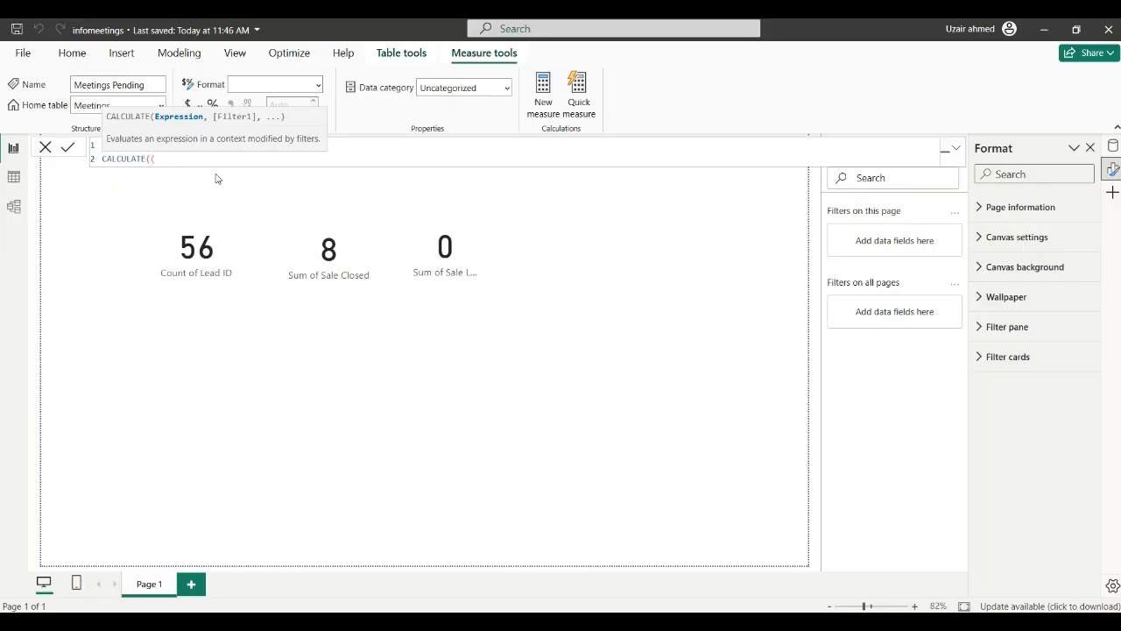
key("shift+Return")
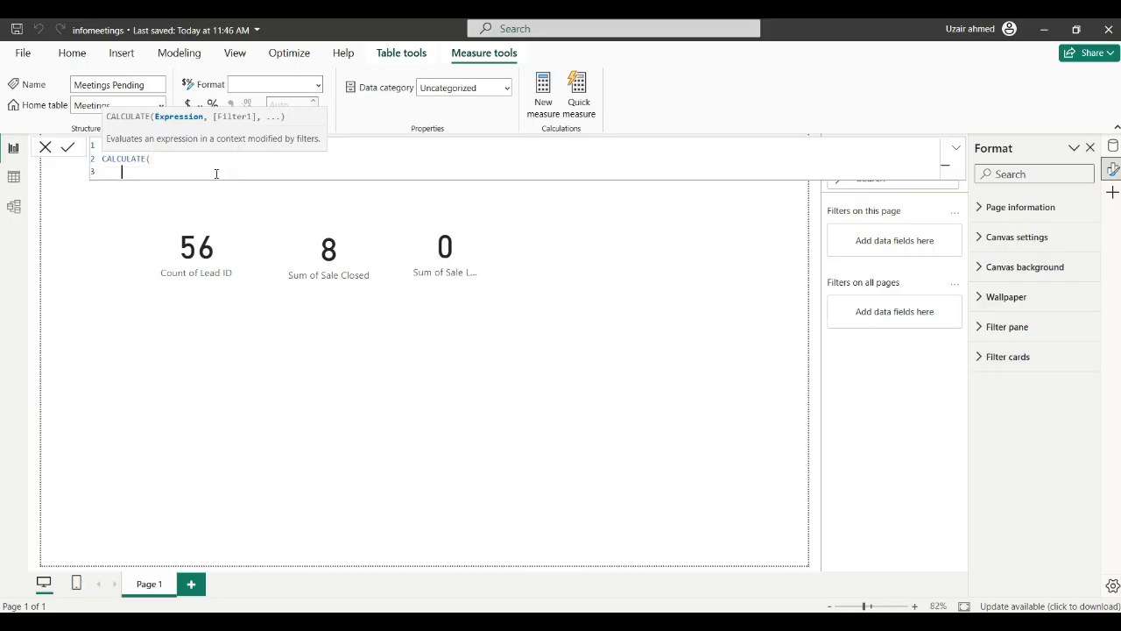
type("cou")
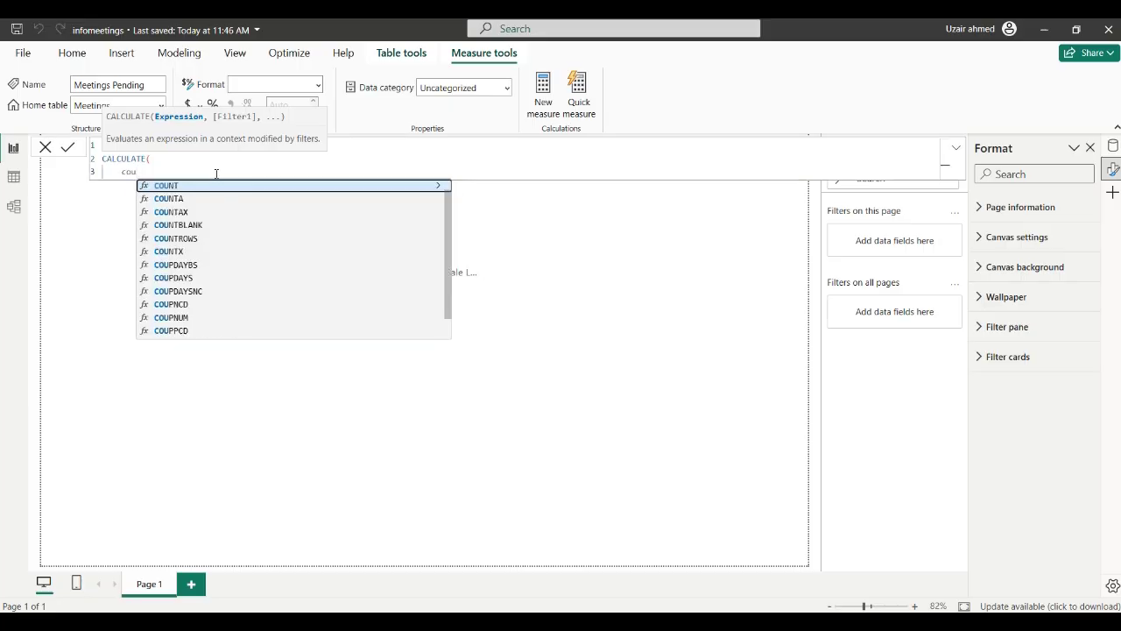
left_click(198, 241)
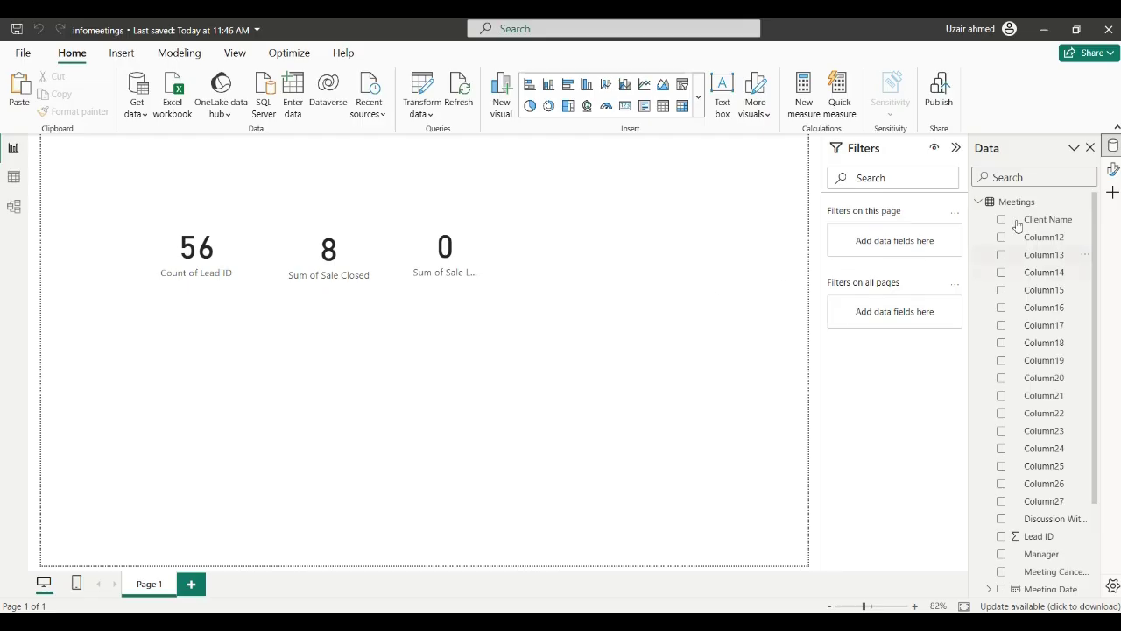
Create a new measure in the Meetings table named "Meetings Pendinf" with a CALCULATE function on its second line
mouse_move(1020, 210)
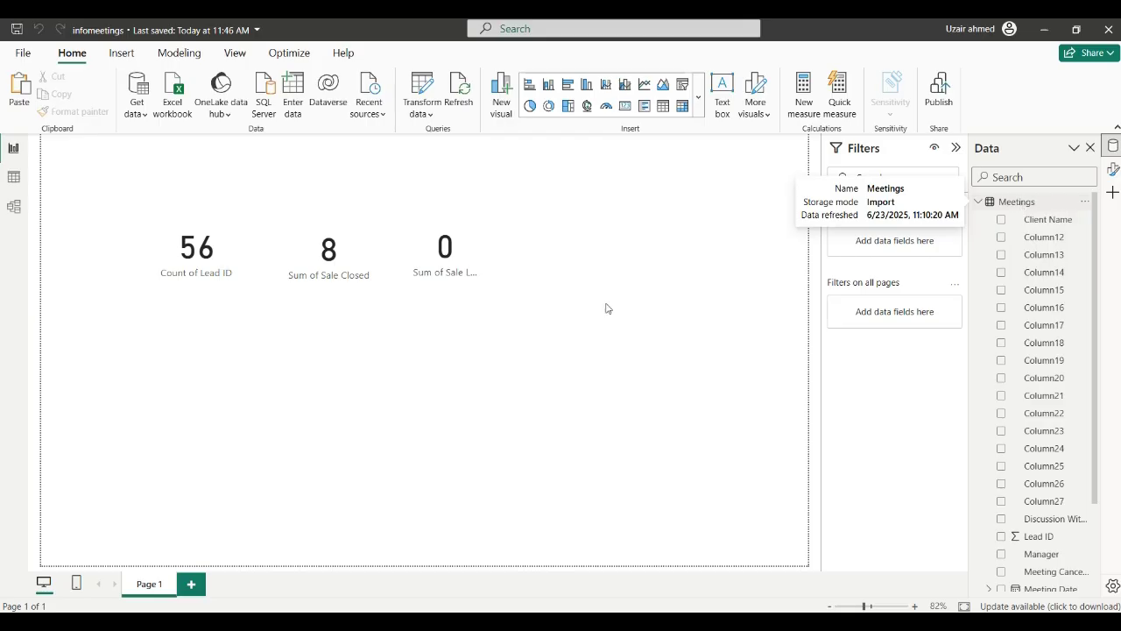
left_click(179, 53)
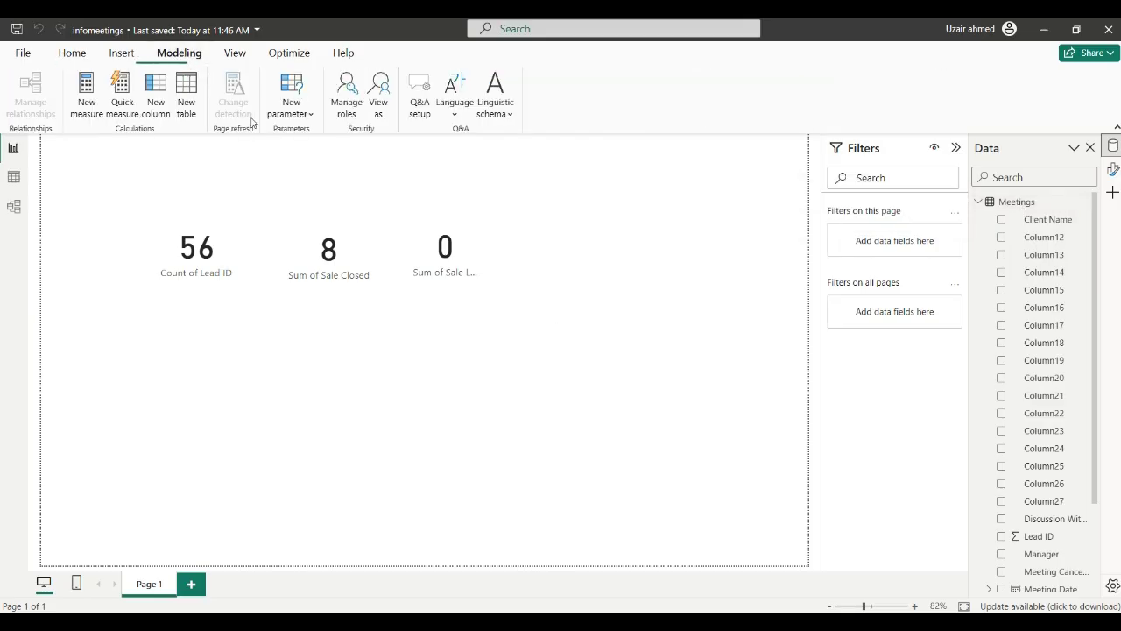
left_click(87, 92)
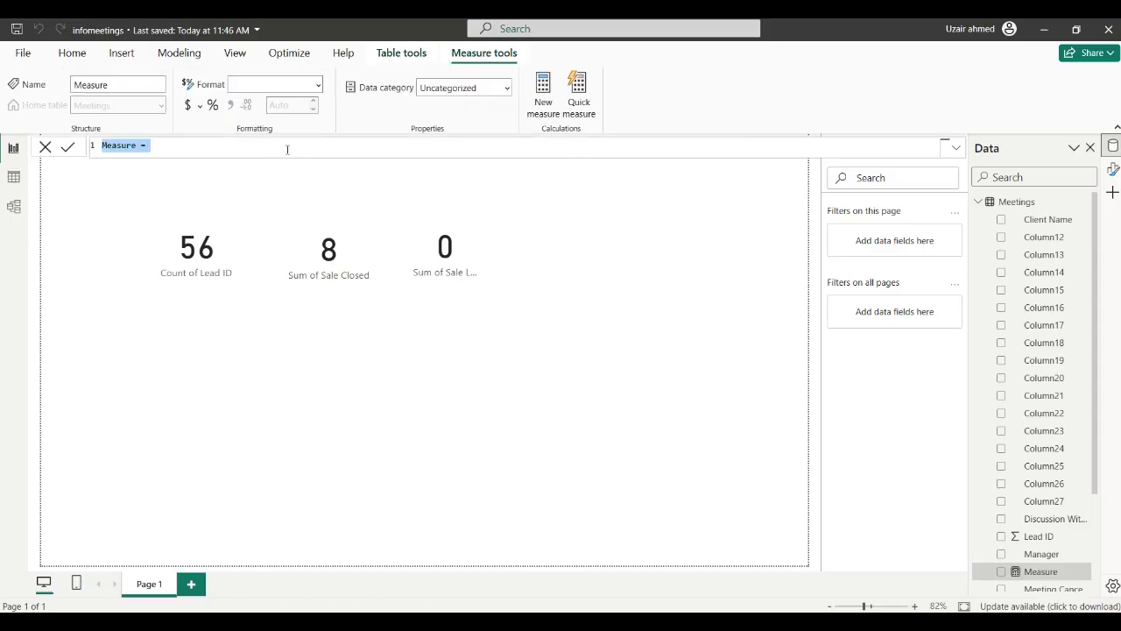
key("BackSpace")
type("Meetings Pendinf")
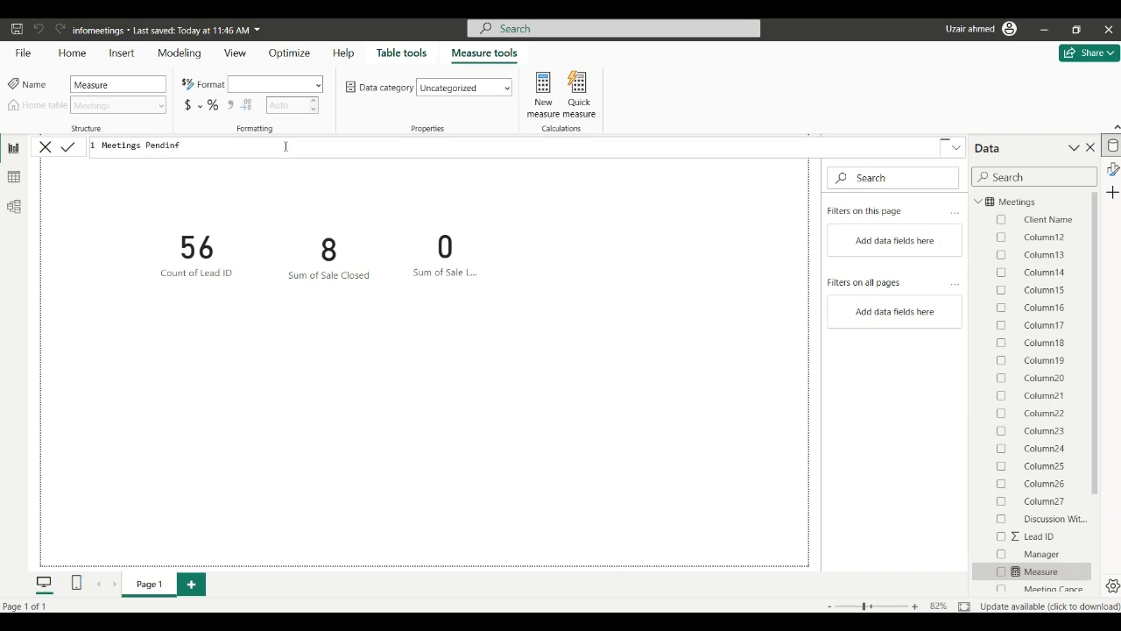
type("=")
key("shift+Return")
type("CALCULATE(")
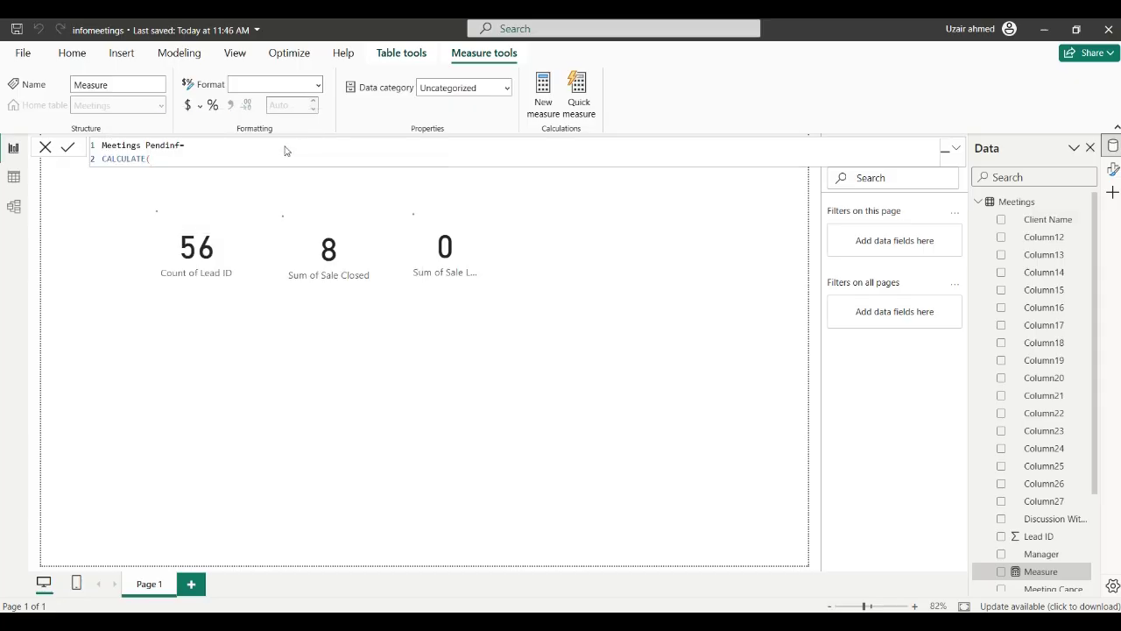
key("Return")
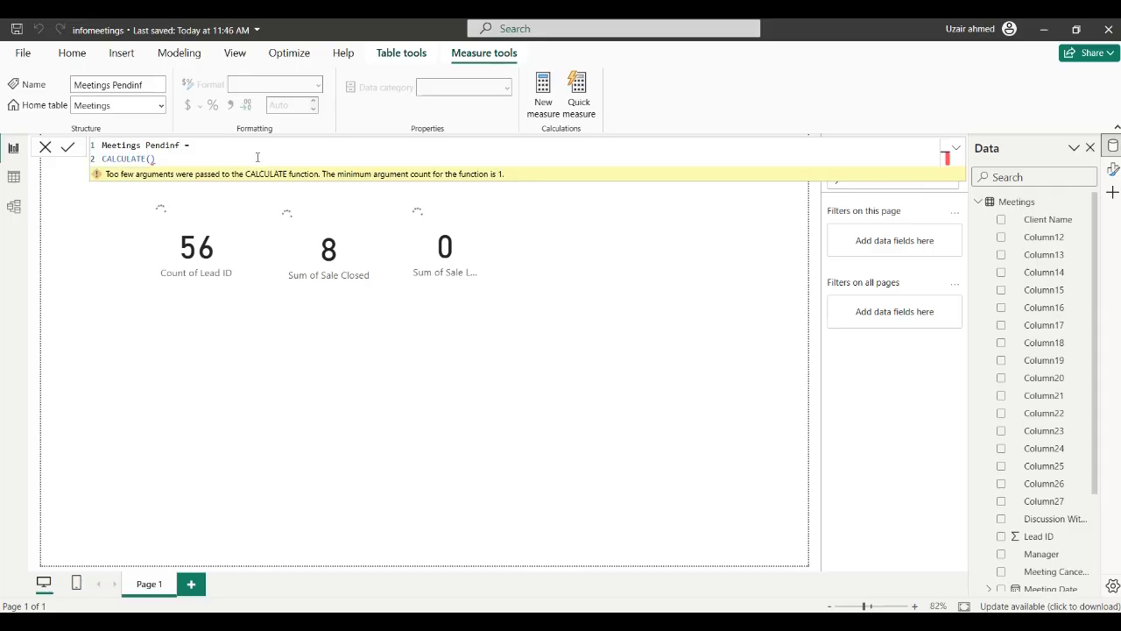
Reopen the CALCULATE parenthesis and add COUNTROWS on the Meetings table on a new line inside it
left_click(171, 161)
key("BackSpace")
key("shift+Return")
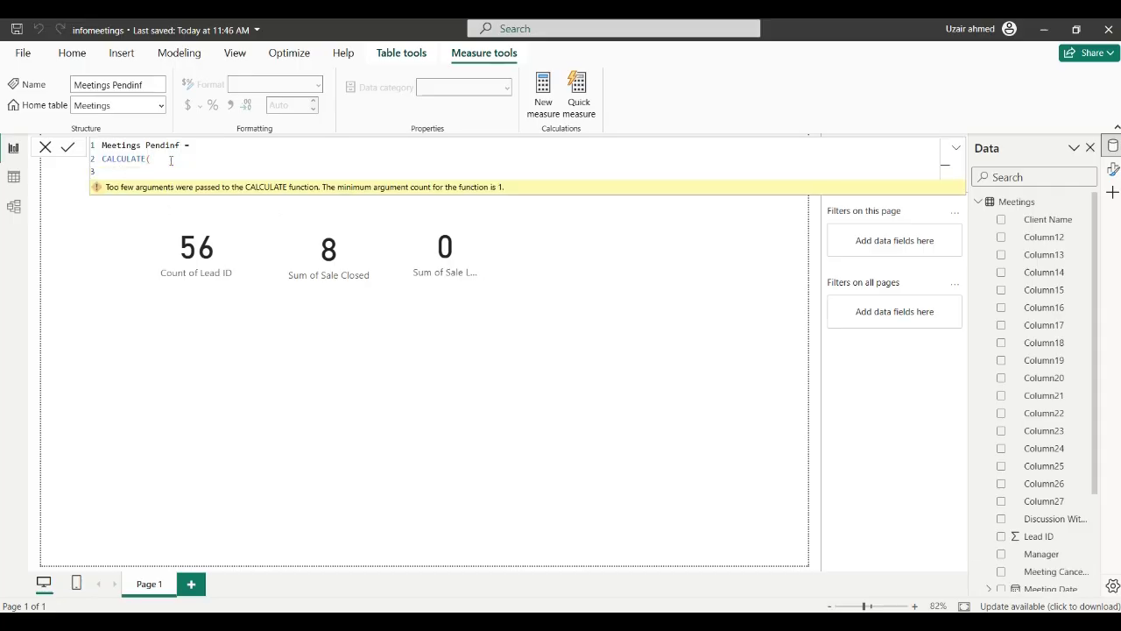
type("coun")
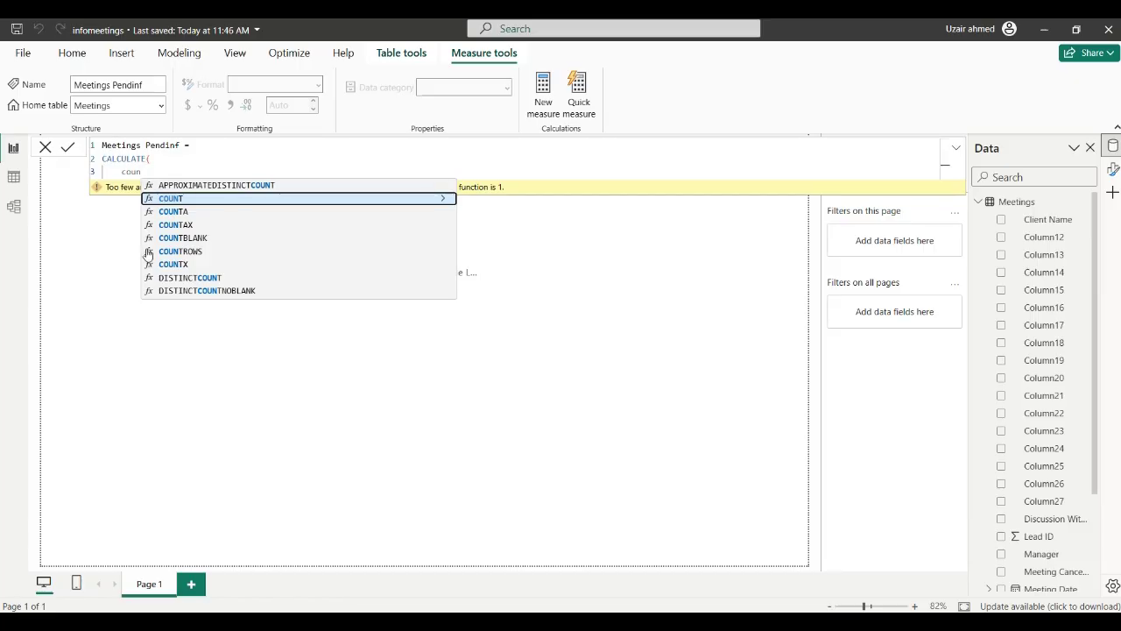
left_click(197, 252)
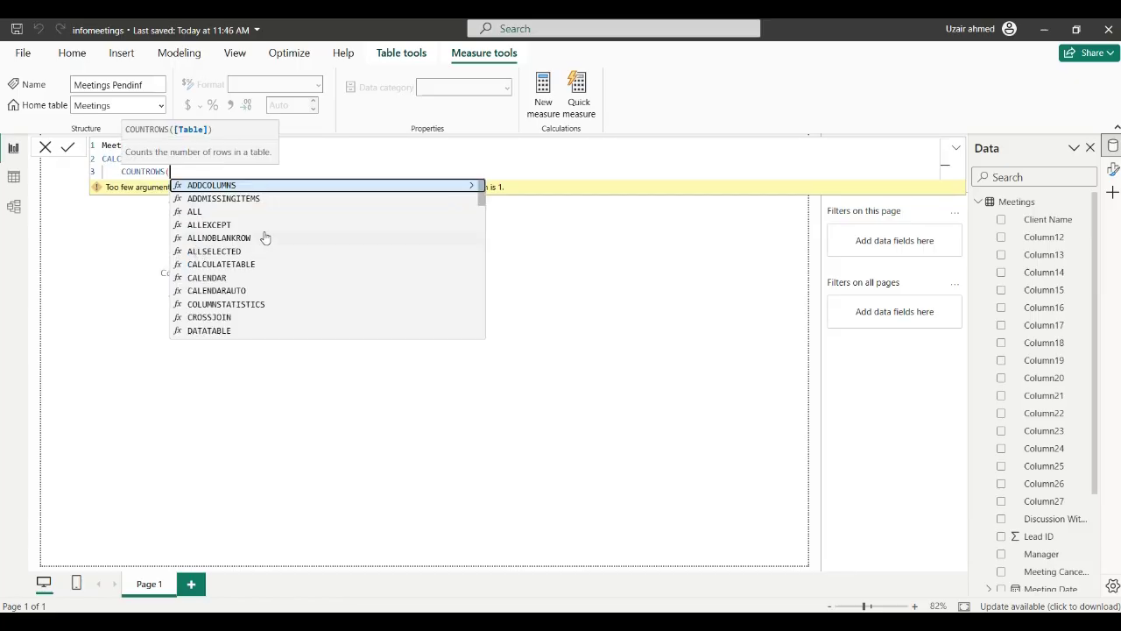
type("me")
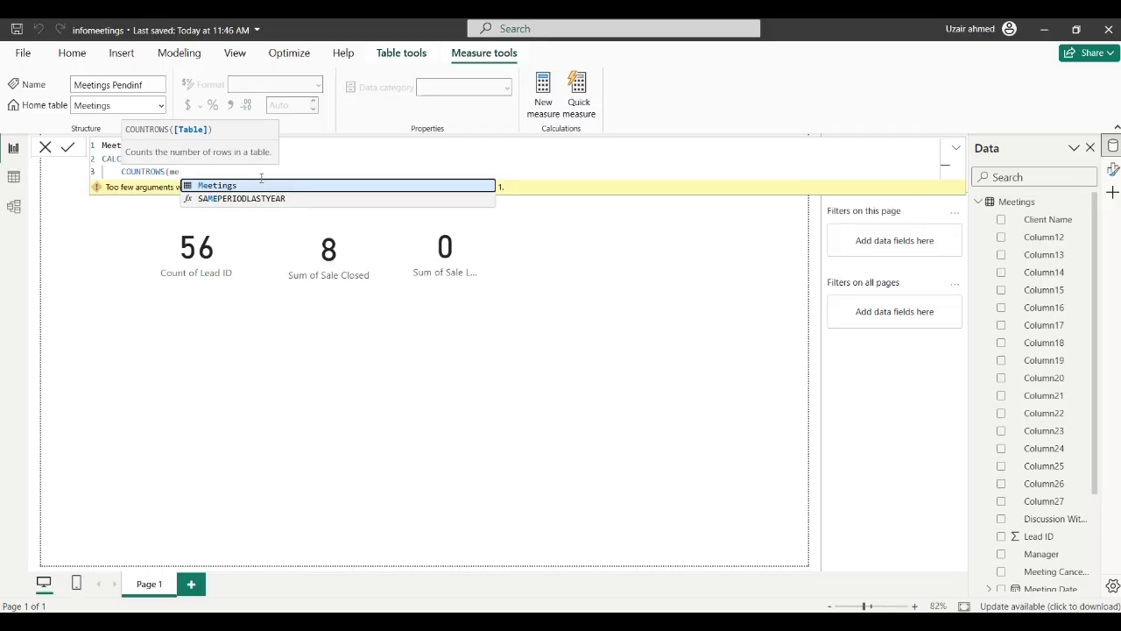
left_click(265, 187)
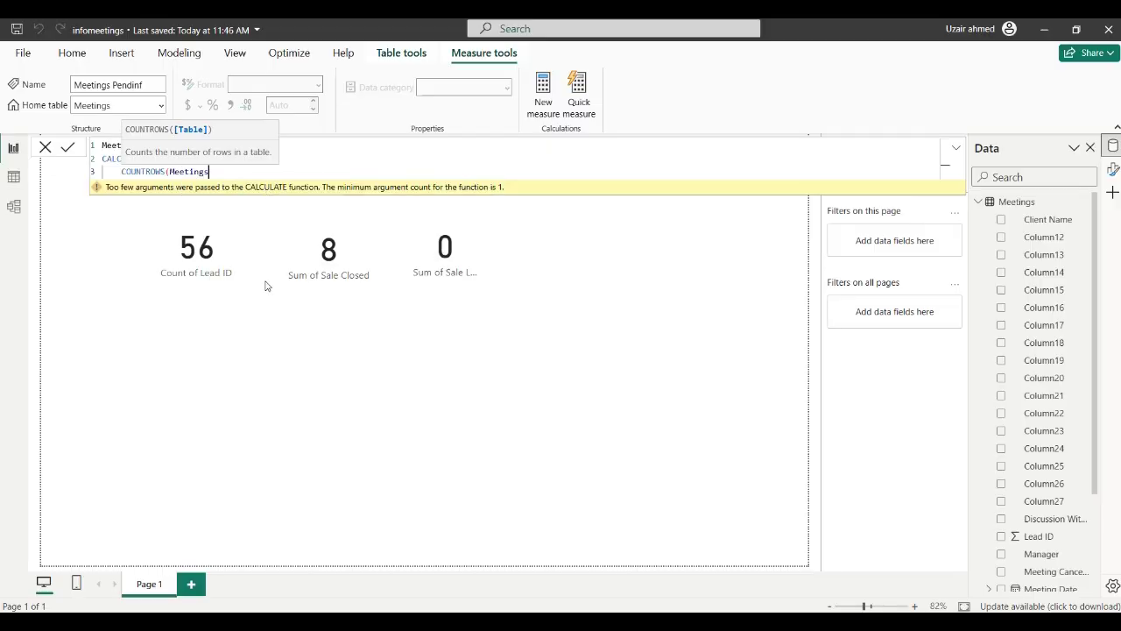
Rewrite the COUNTROWS table reference as 'Meetings' in single quotes, closing the function and ending the argument with a comma
key("BackSpace")
key("BackSpace")
key("BackSpace")
key("BackSpace")
key("BackSpace")
key("BackSpace")
key("BackSpace")
key("BackSpace")
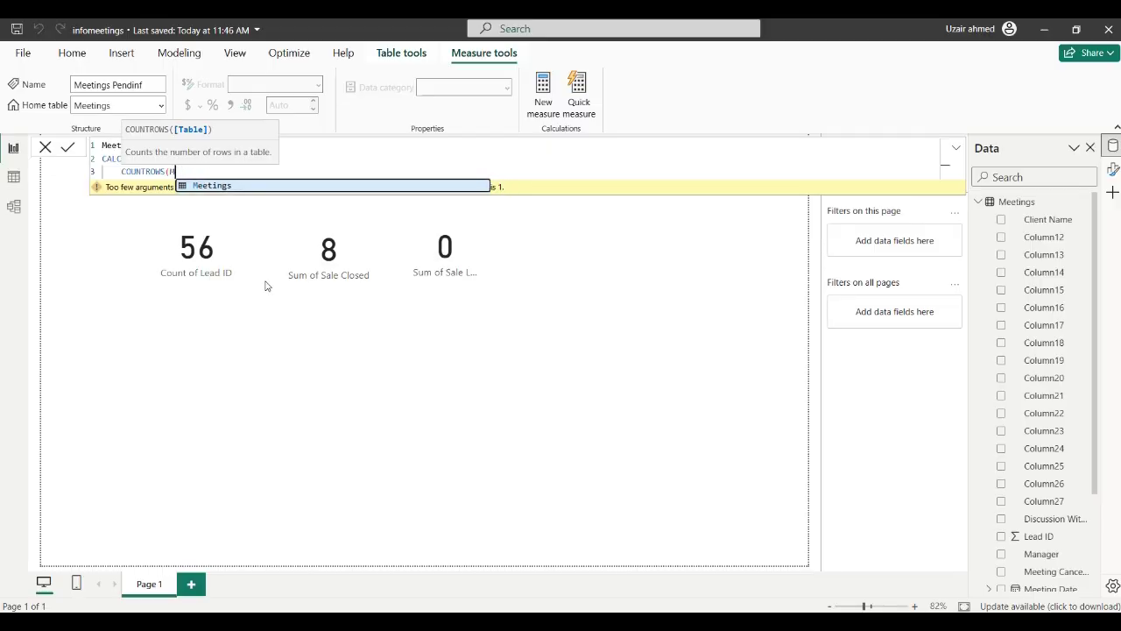
type("'")
left_click(302, 188)
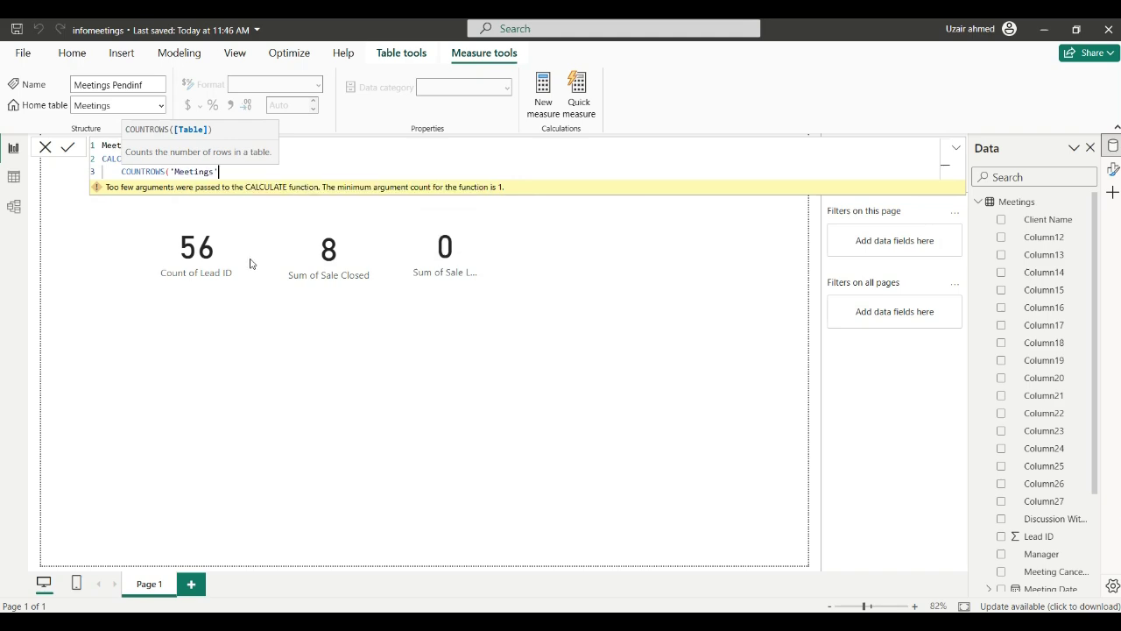
type(")")
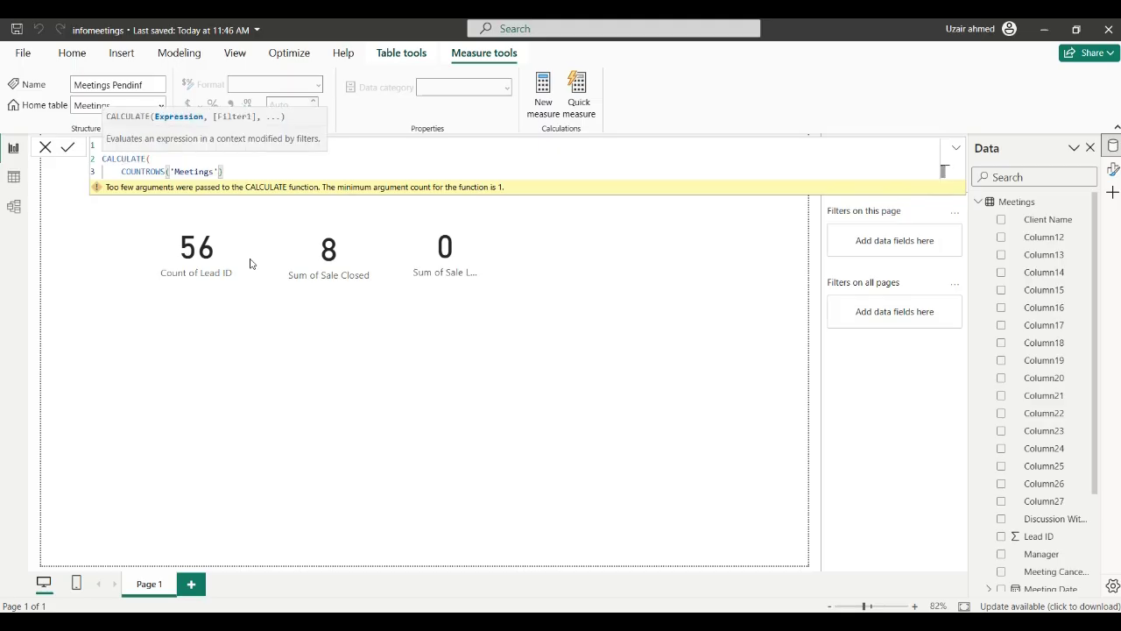
type(",")
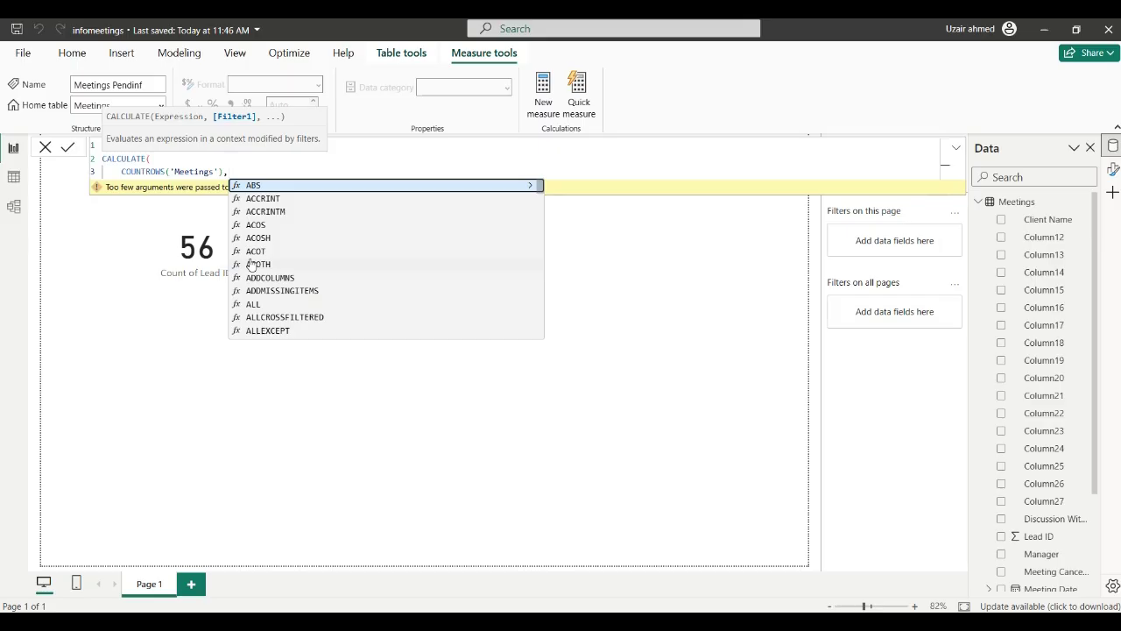
Add 'Meetings'[Meeting Done] as the filter column on a new fourth line of the CALCULATE function
key("shift+Return")
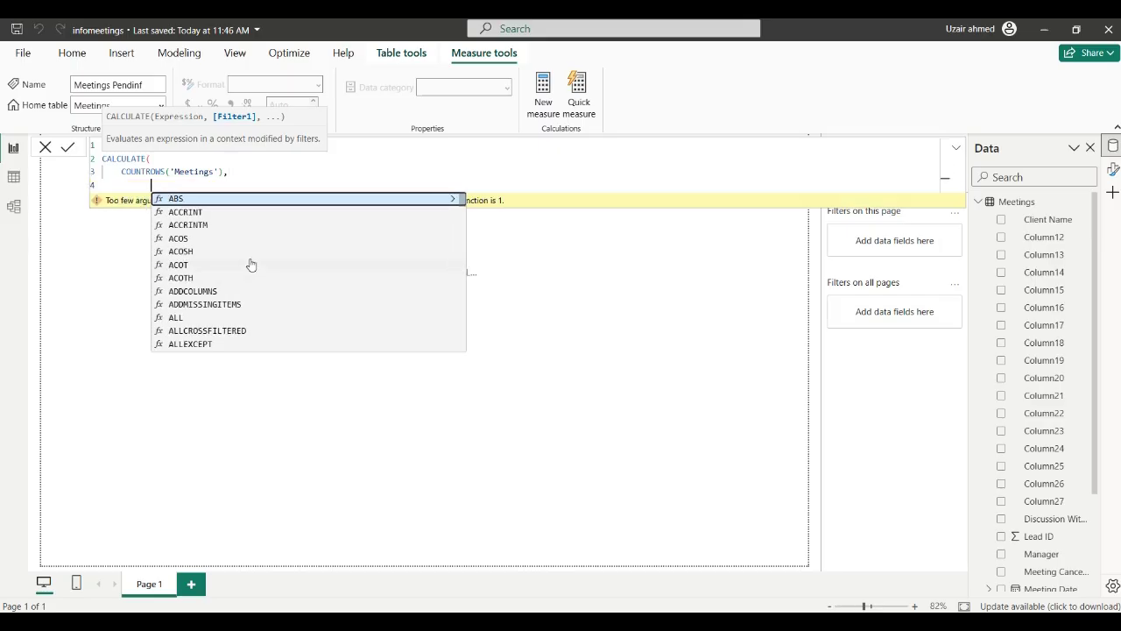
type("'")
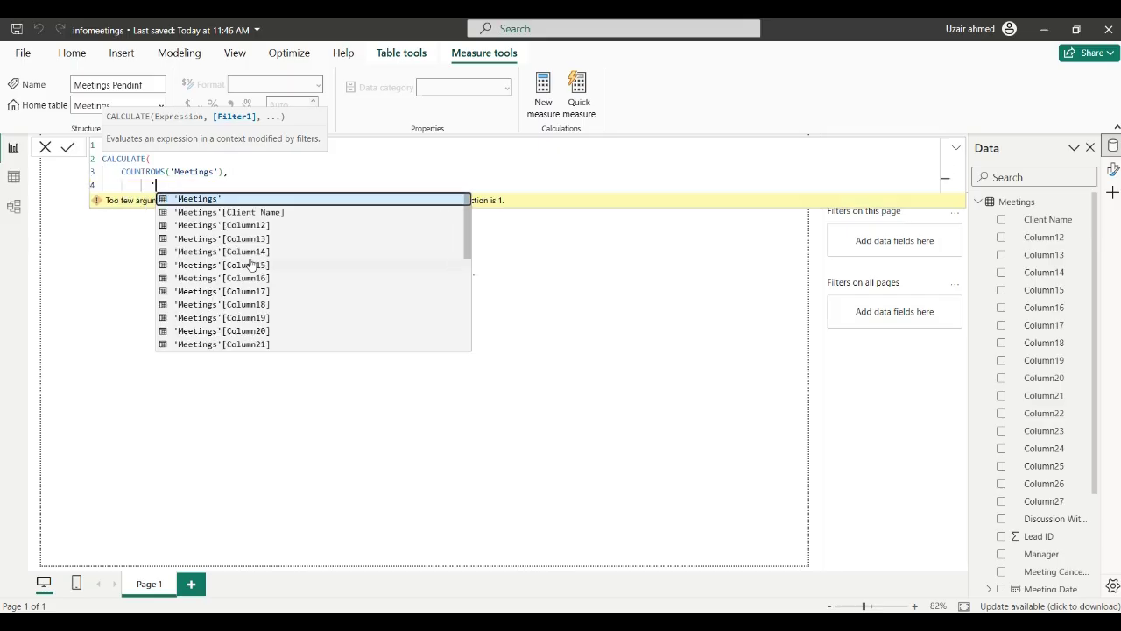
left_click(240, 200)
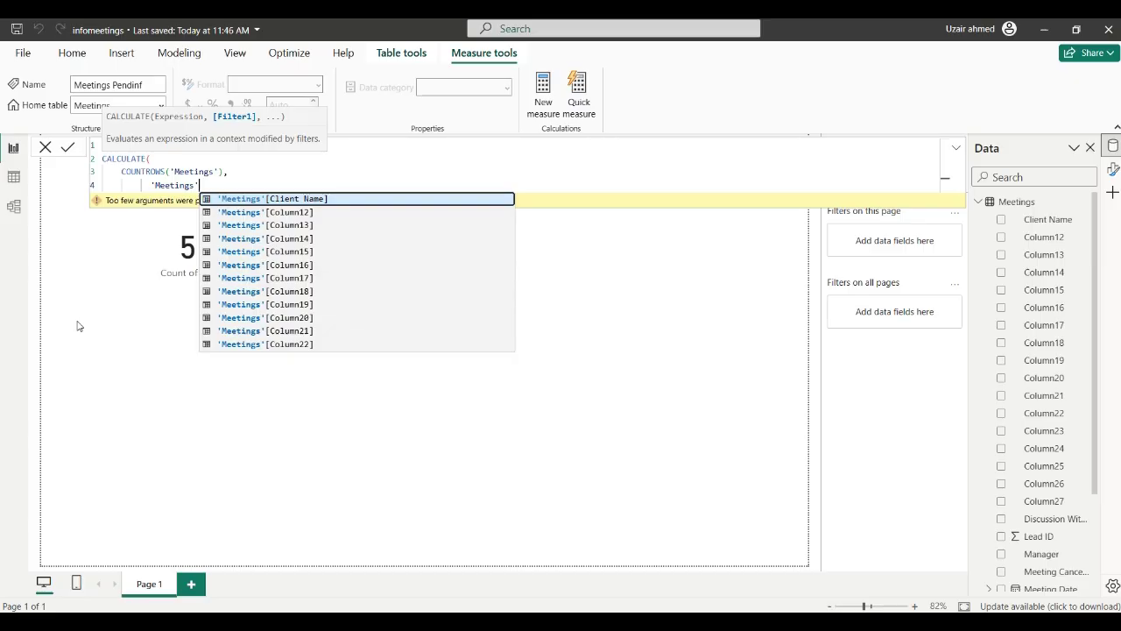
type("(mee")
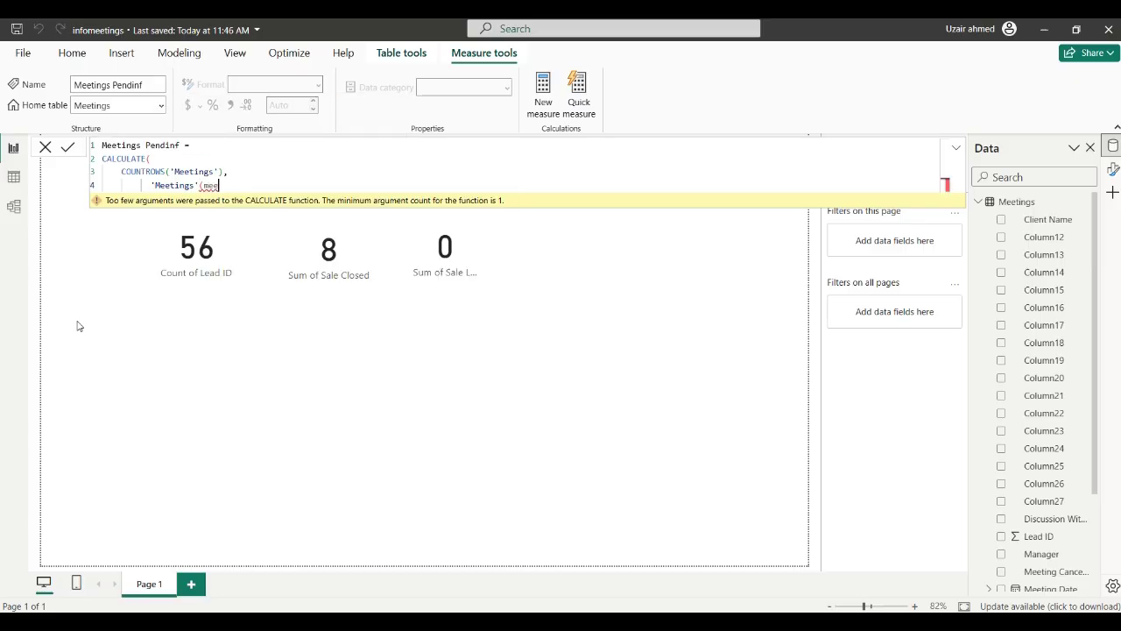
key("BackSpace")
key("BackSpace")
key("BackSpace")
key("BackSpace")
type("[")
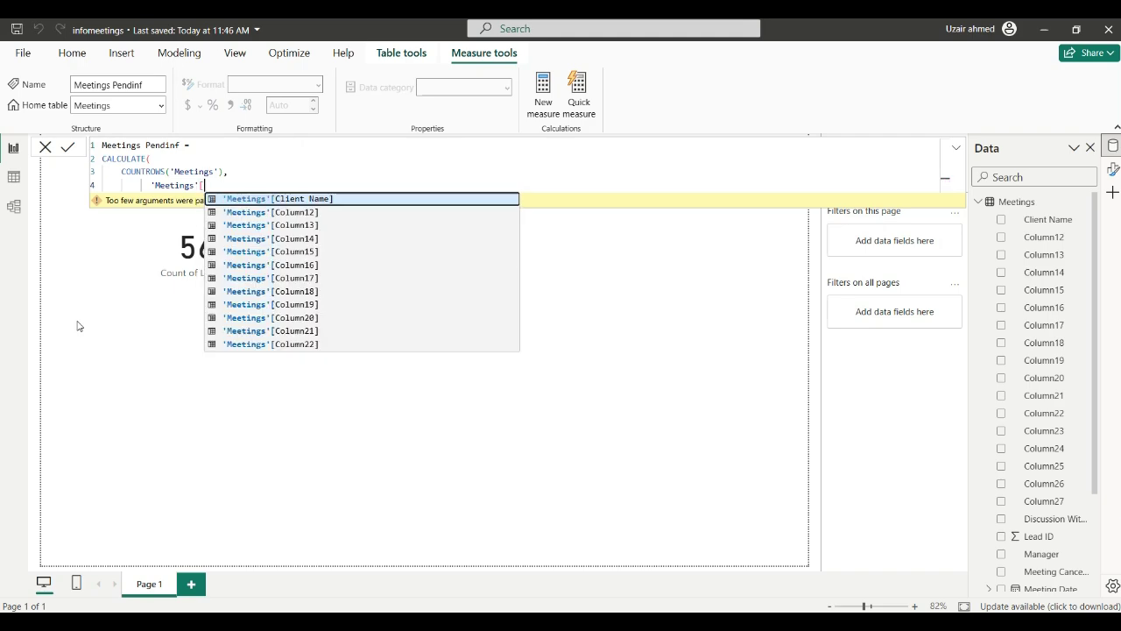
type("m")
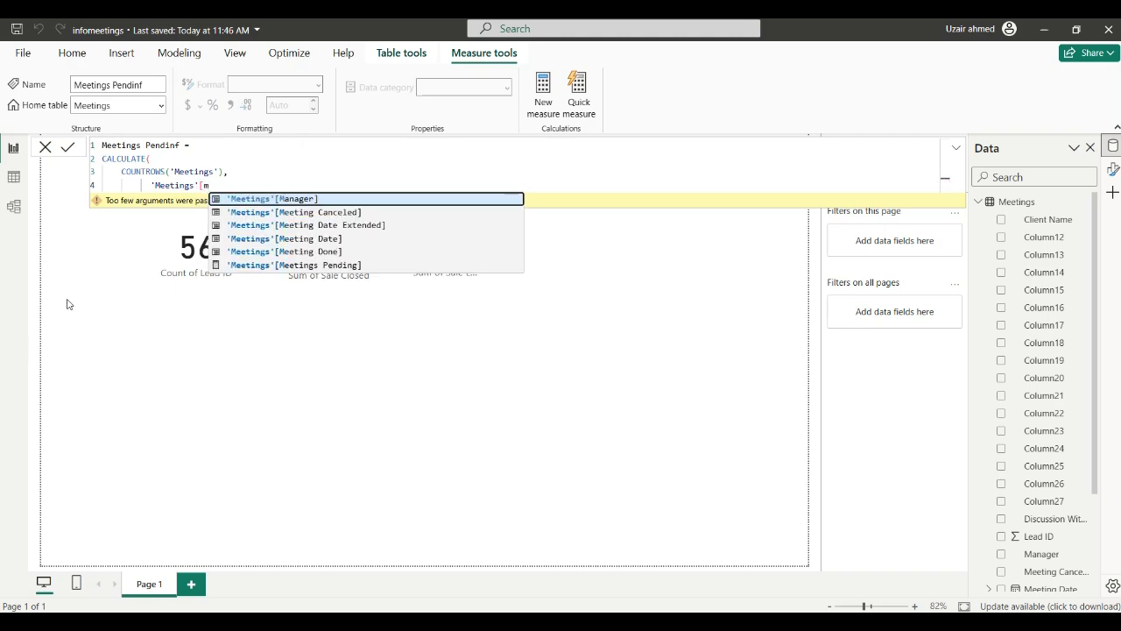
left_click(274, 253)
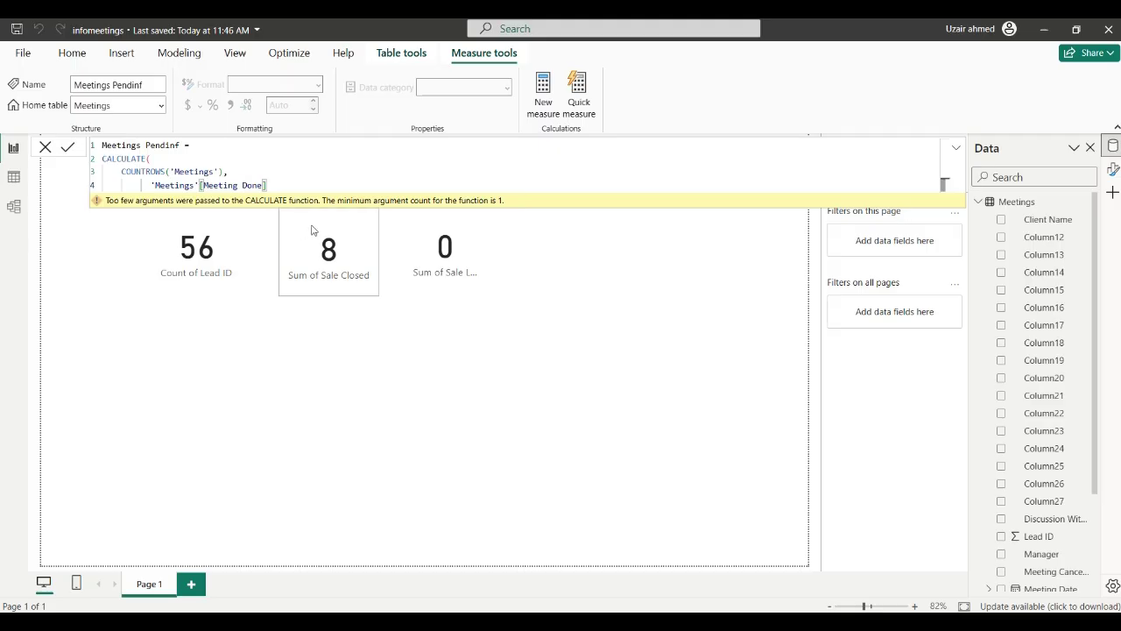
Complete the filter condition with = "Pending", close CALCULATE with a parenthesis on line 5, and commit the measure
type("= \"Pending\"")
key("BackSpace")
type("\"")
key("shift+Return")
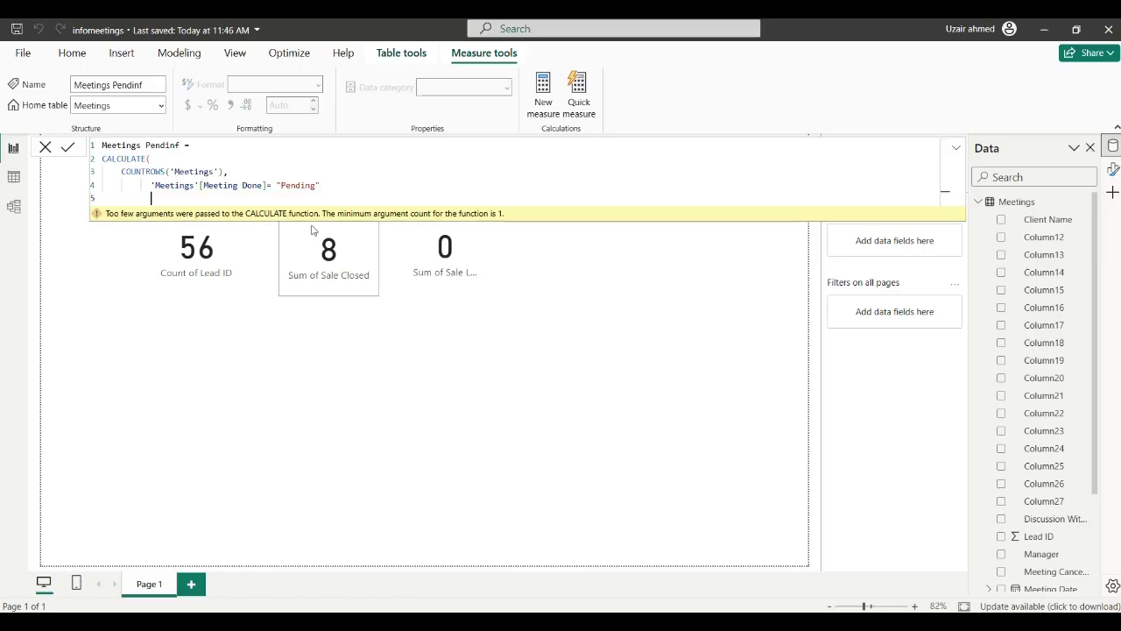
type(")")
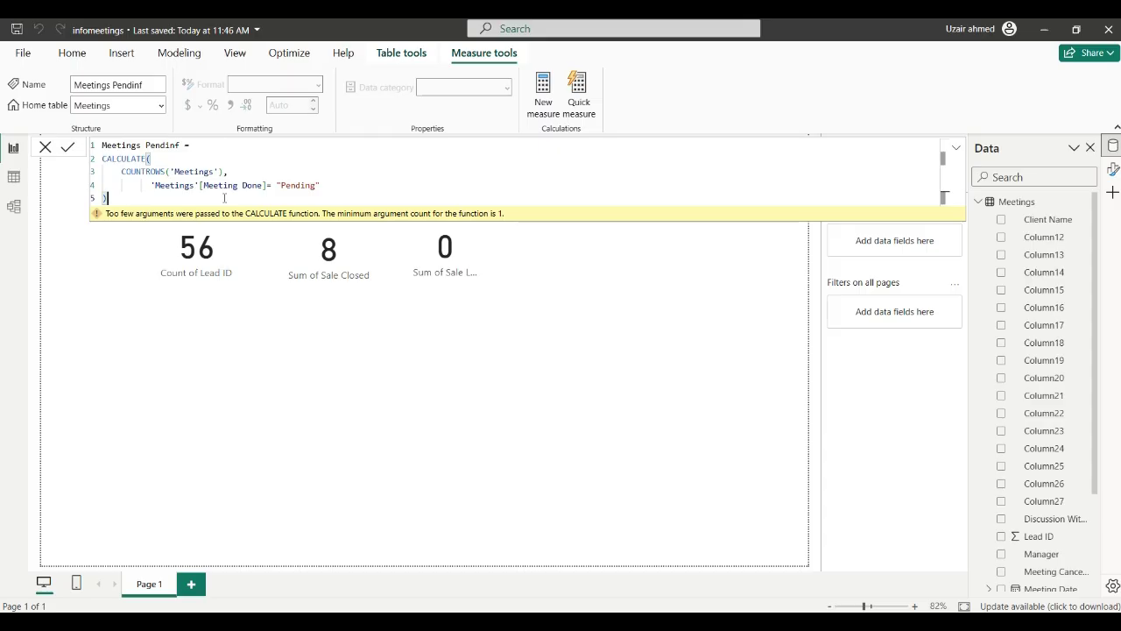
key("Return")
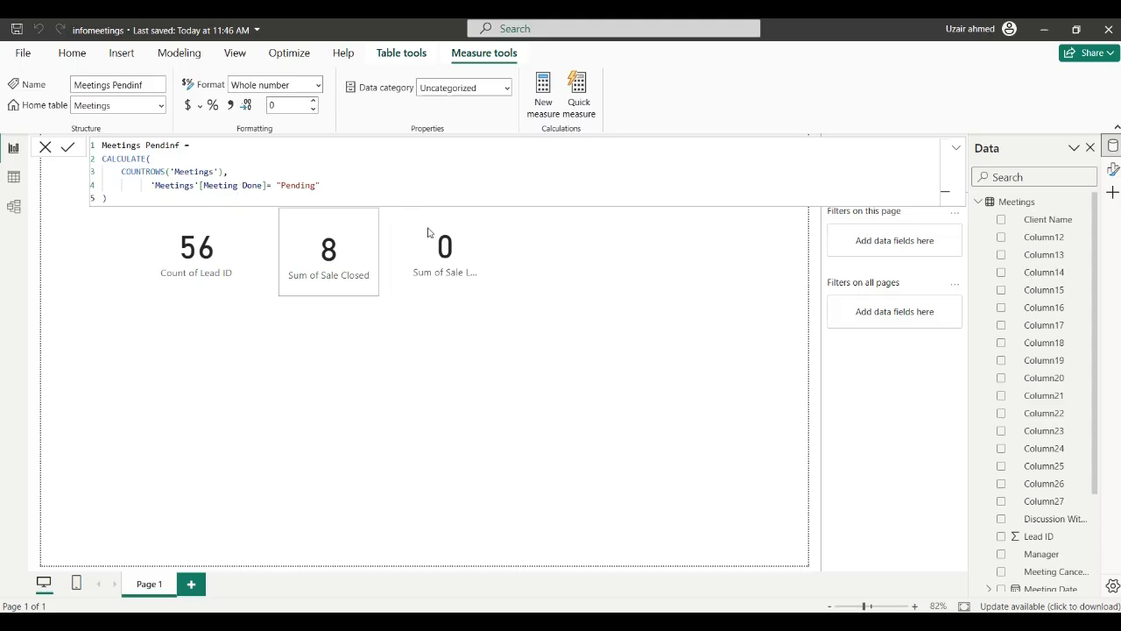
Delete the faulty Meetings Pending measure marked with an error from the Meetings table
scroll(1038, 417, "down", 3)
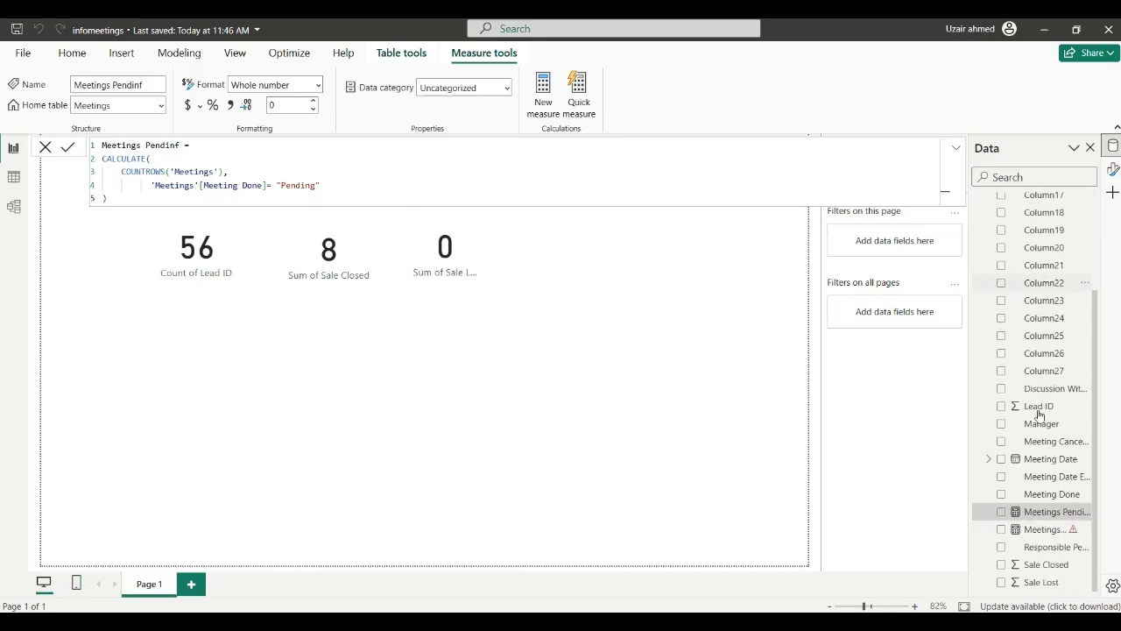
right_click(1039, 533)
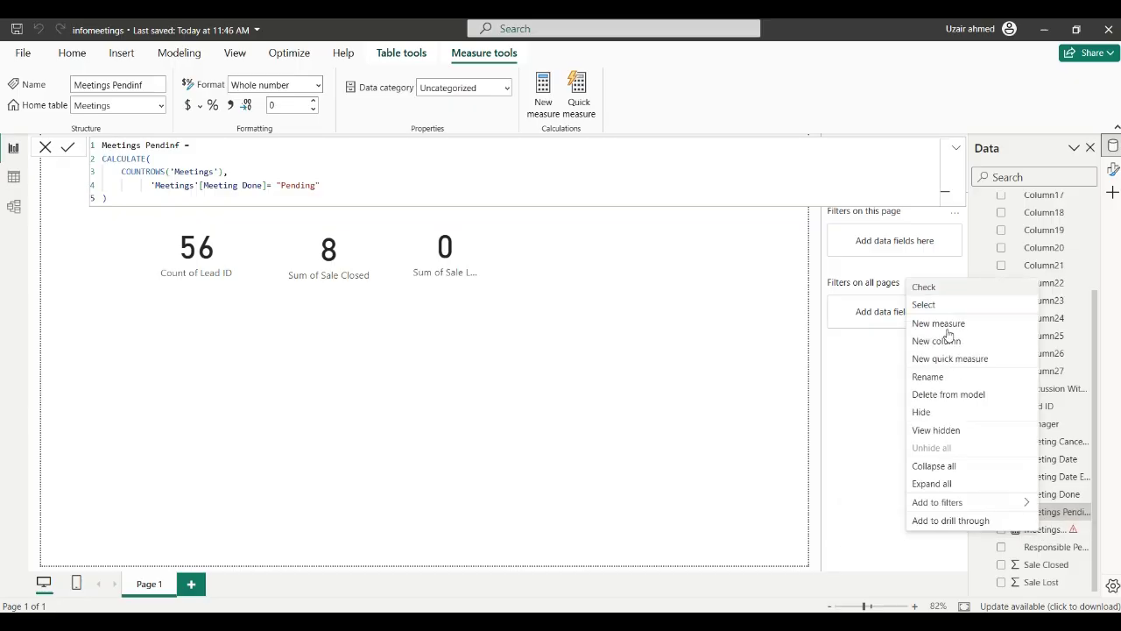
left_click(941, 400)
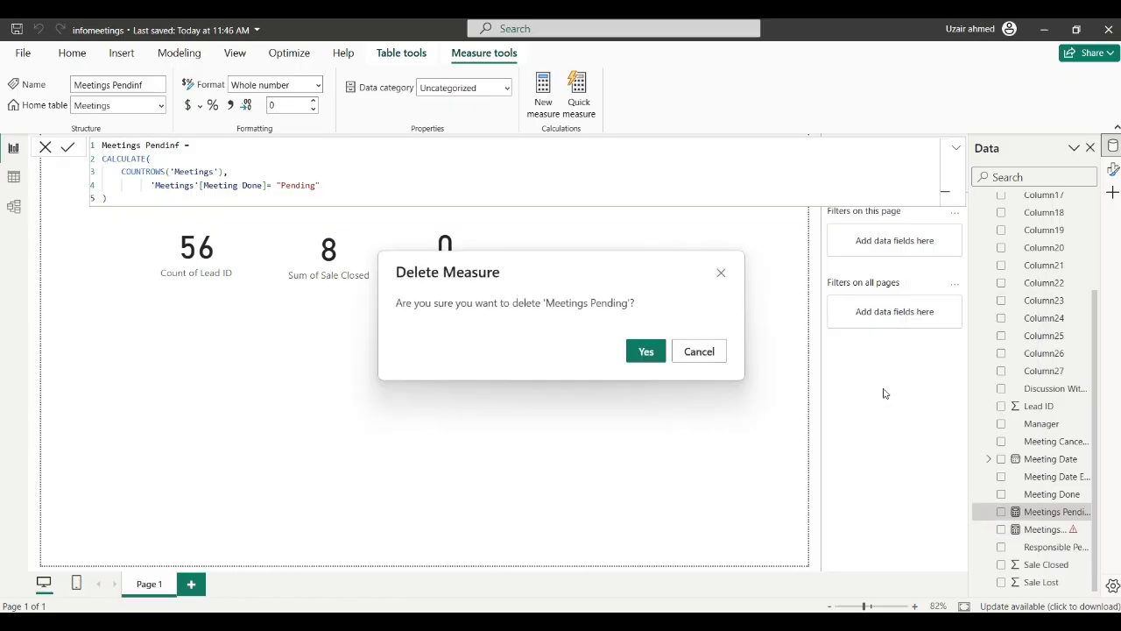
left_click(648, 352)
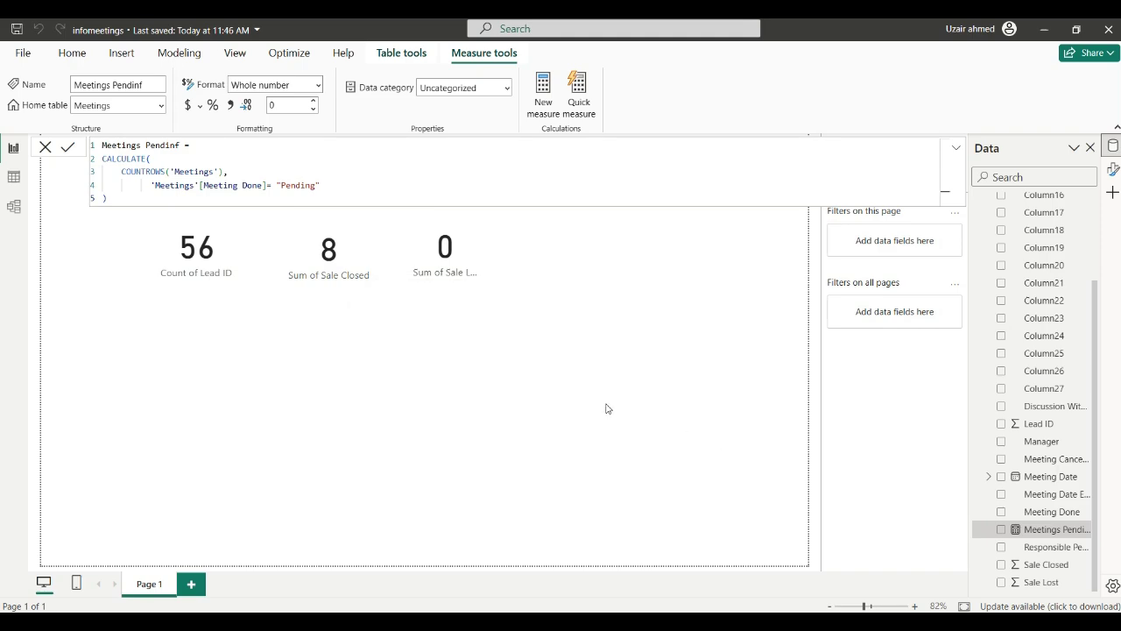
Insert a new card visual on the page and assign the Meetings Pendinf measure as its field
left_click(324, 381)
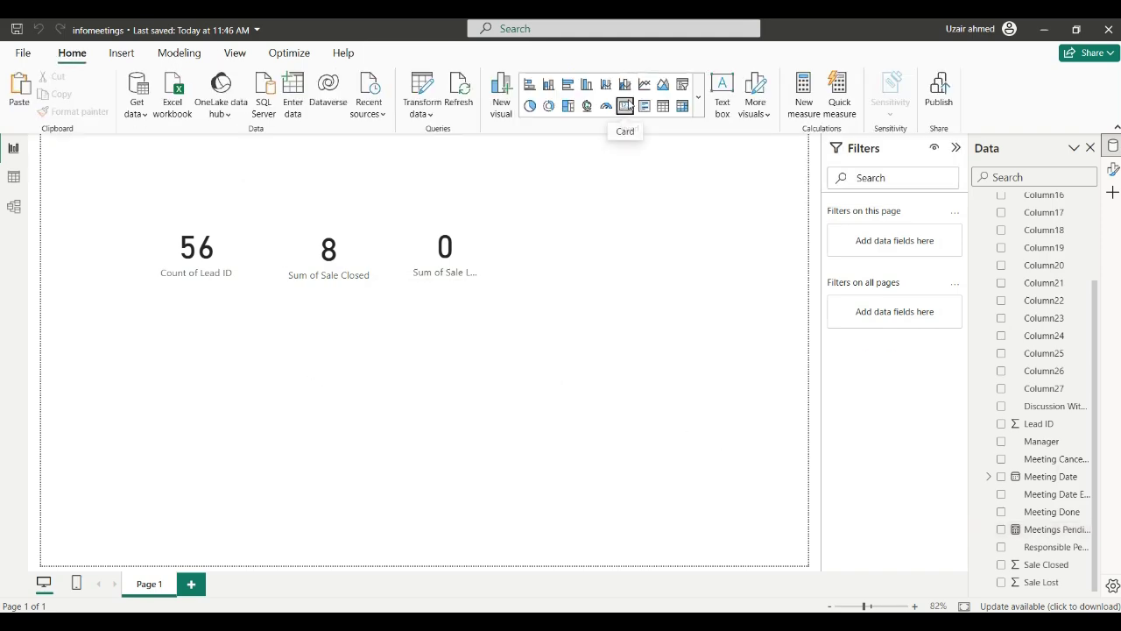
left_click(624, 106)
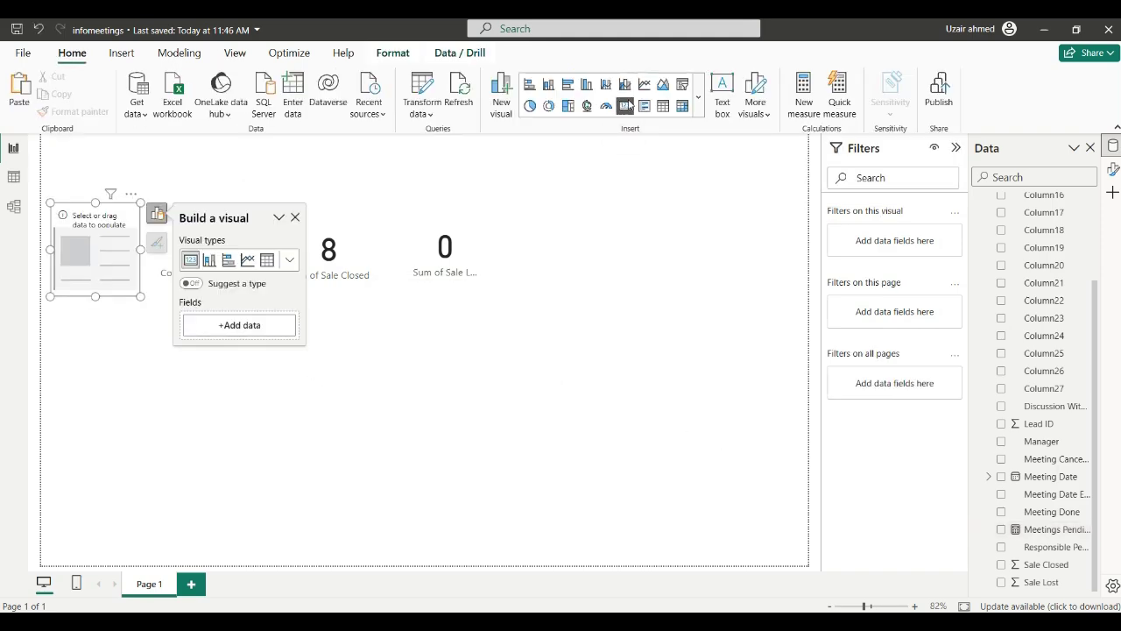
left_click(275, 324)
scroll(402, 231, "down", 3)
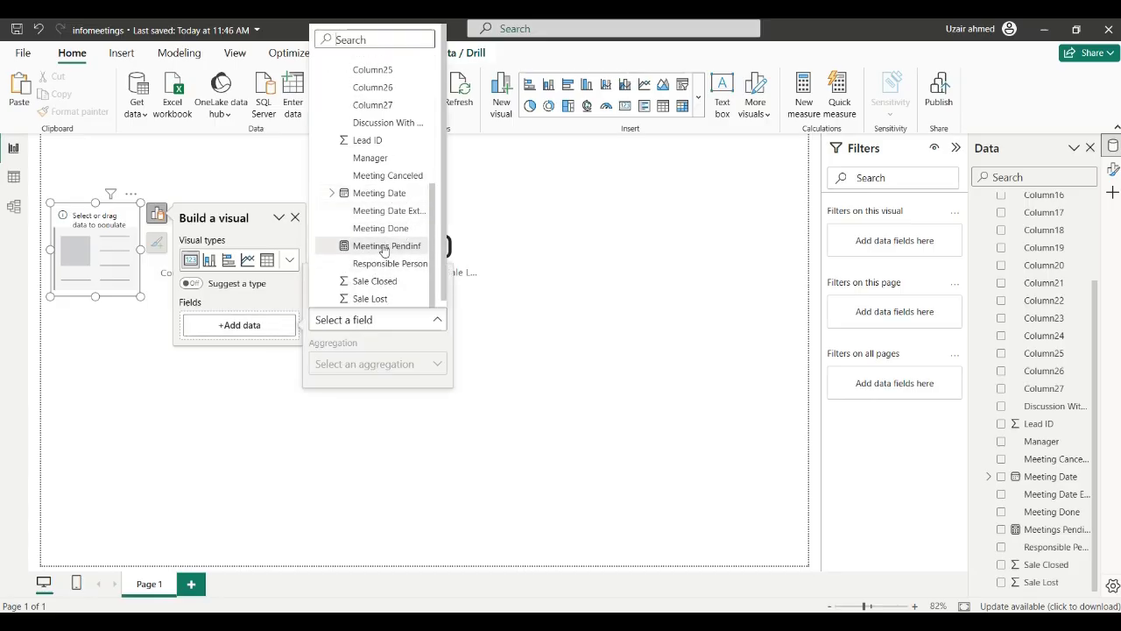
left_click(383, 246)
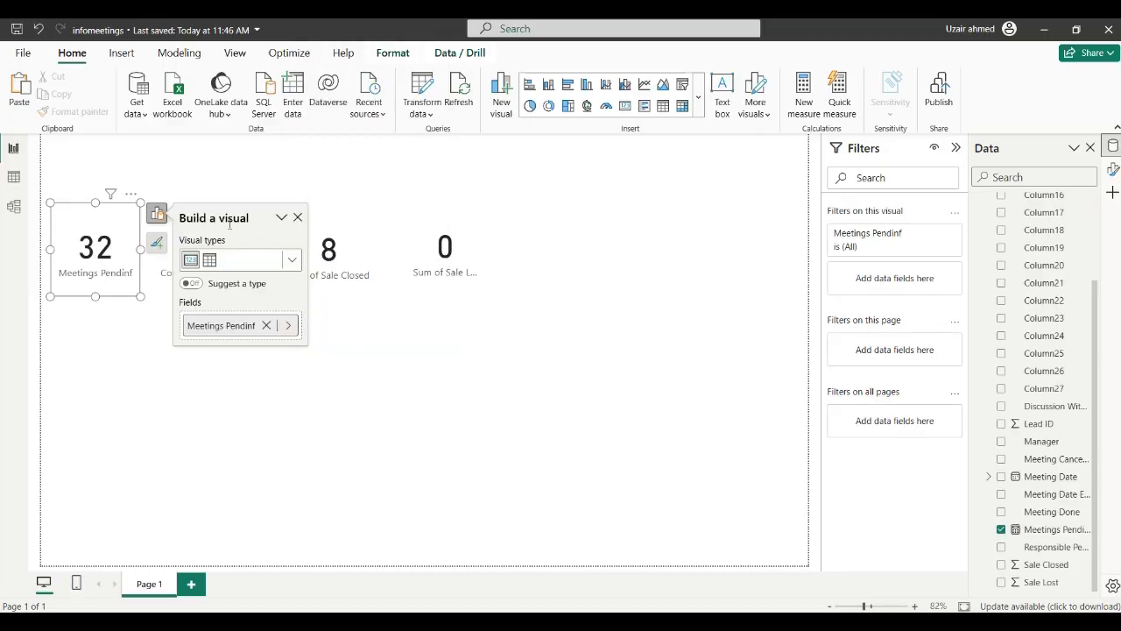
Correct the measure's name to "Meetings Pending" in its formula and move its card to the right of the Sale Lost card
left_click(1055, 529)
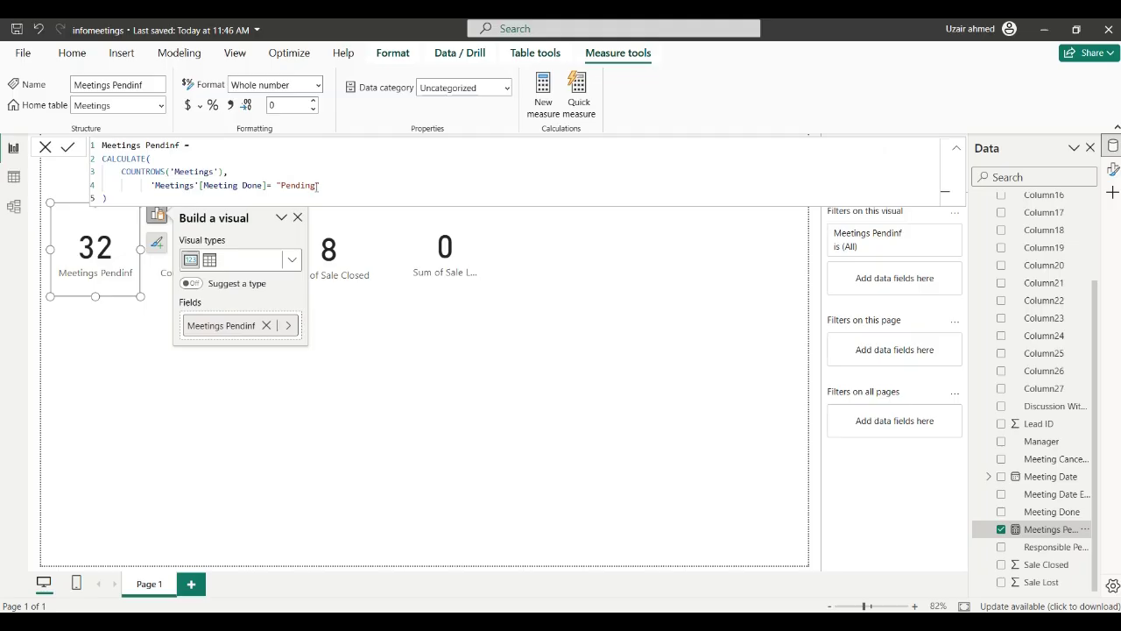
double_click(180, 144)
key("BackSpace")
type("g")
left_click(388, 187)
key("Return")
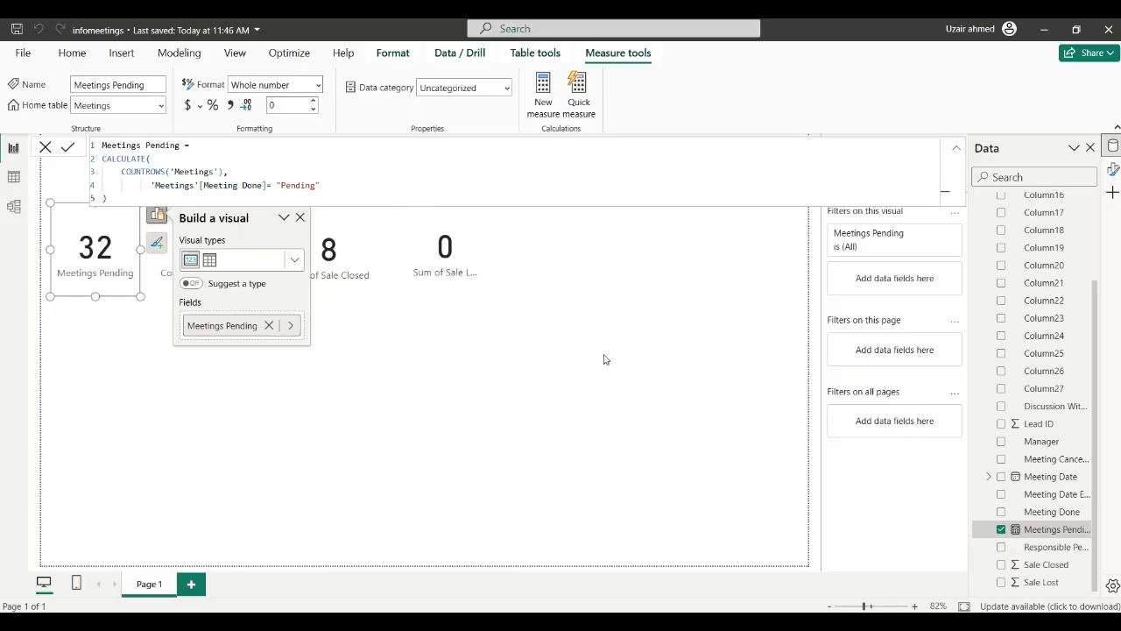
left_click(359, 397)
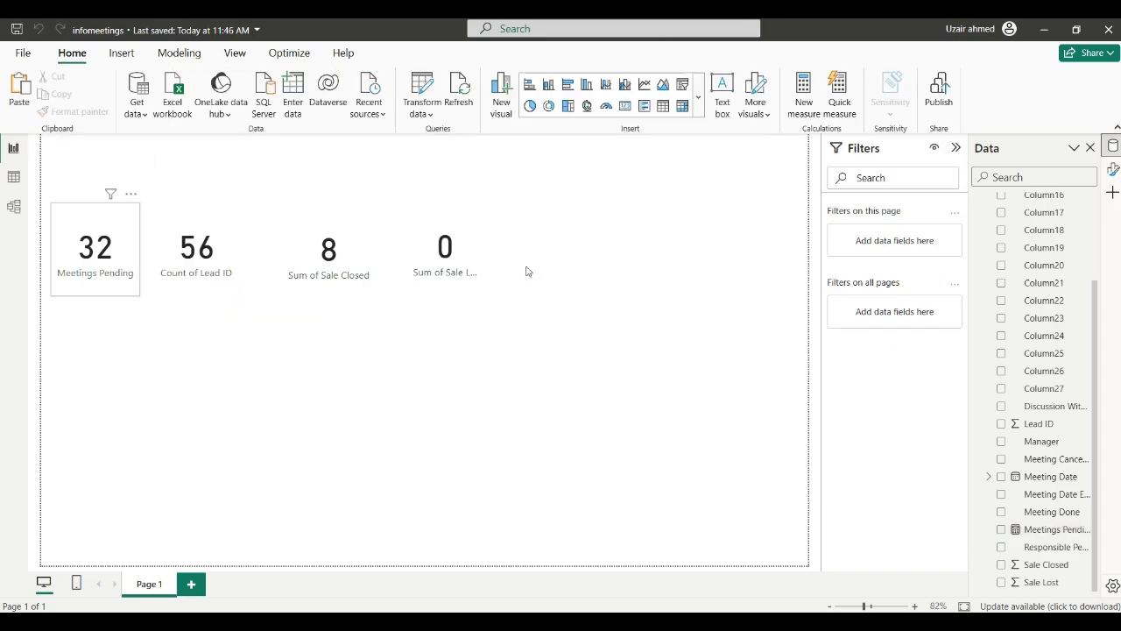
left_click_drag(525, 271, 557, 235)
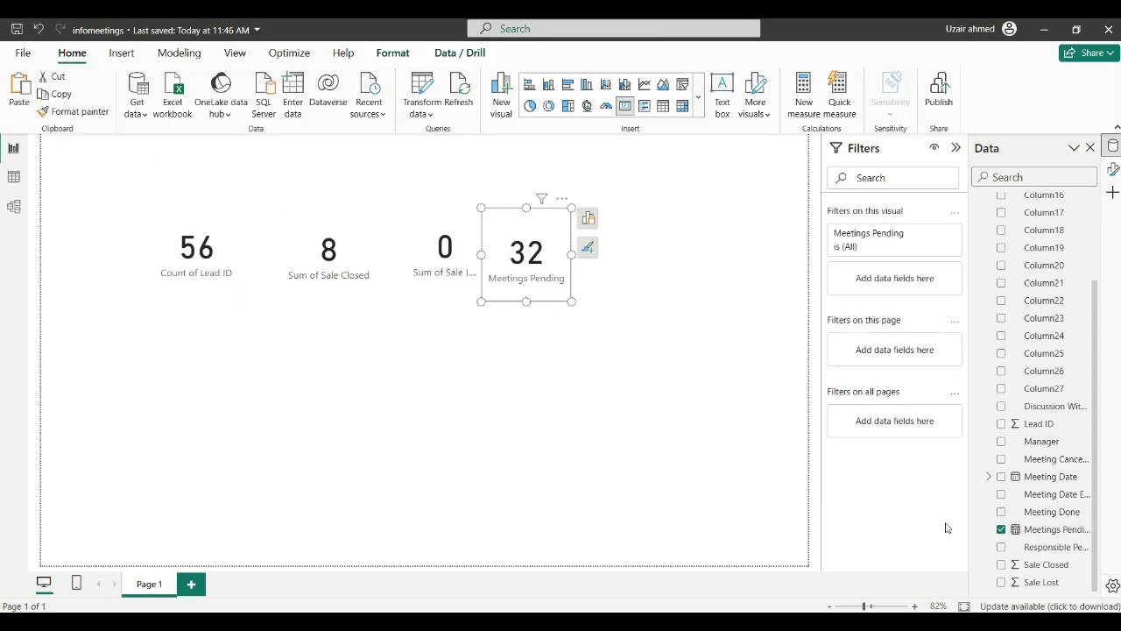
Copy the entire formula of the Meetings Pending measure, then deselect everything on the report page
left_click(1051, 529)
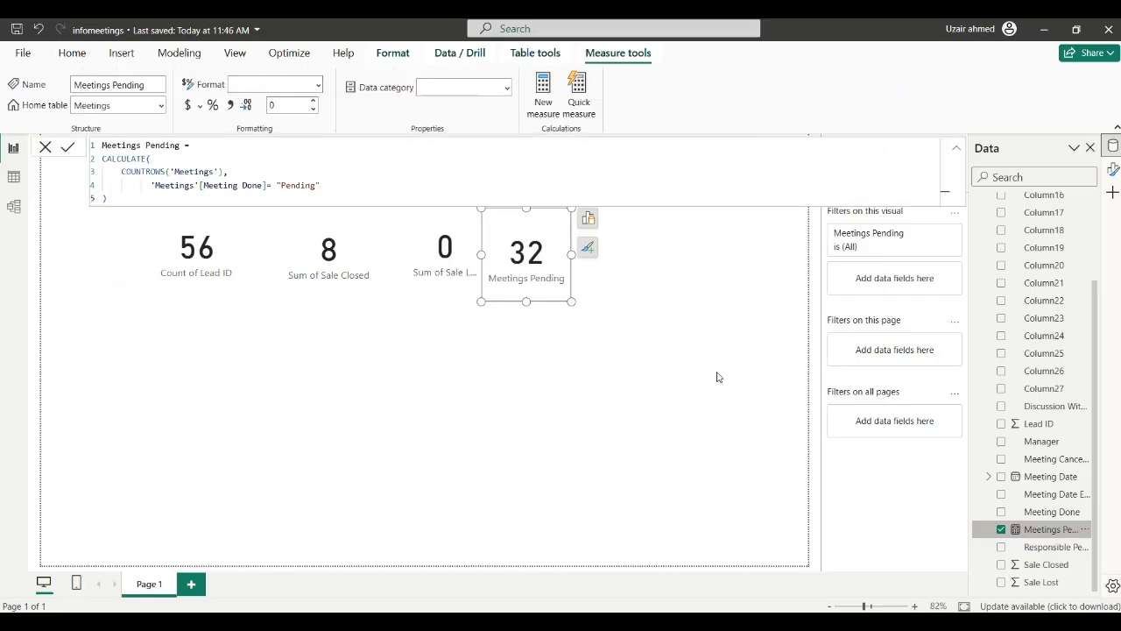
left_click(327, 195)
key("ctrl+a")
key("ctrl+c")
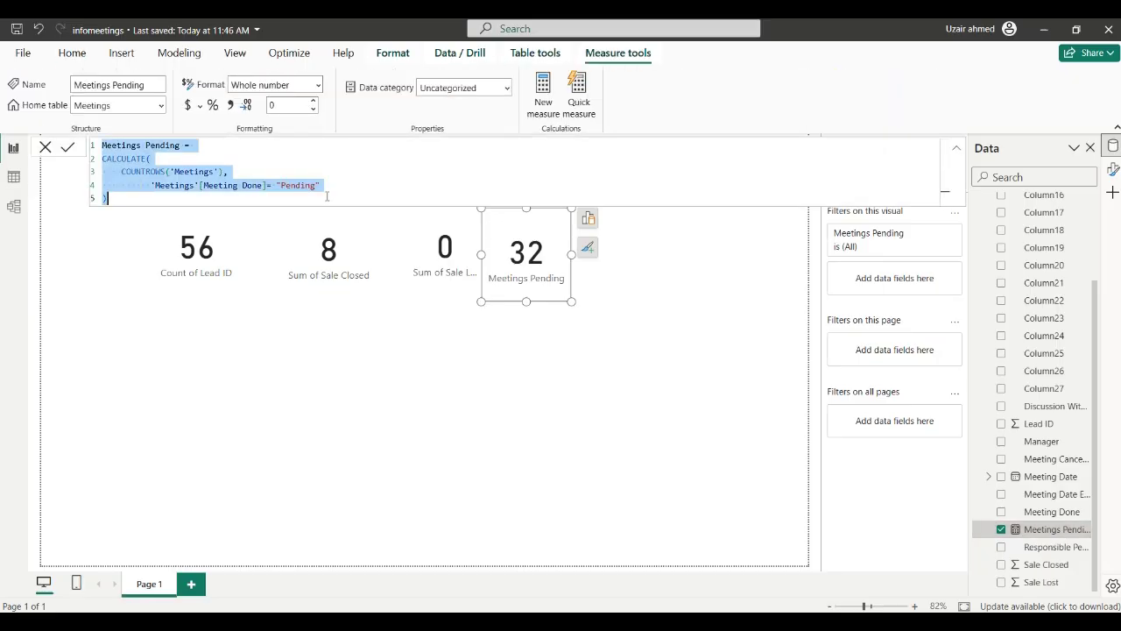
left_click(565, 403)
left_click(665, 363)
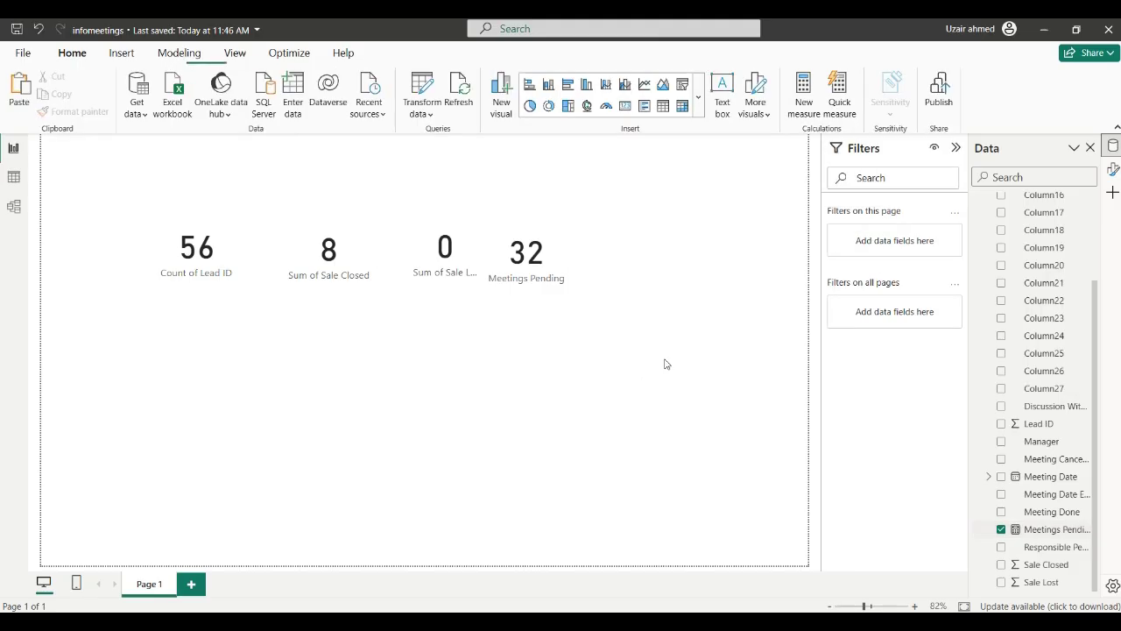
Create a new measure named "Meetings Done" from the copied formula, removing the duplicate "Meetings Pending =" from its first line
left_click(177, 53)
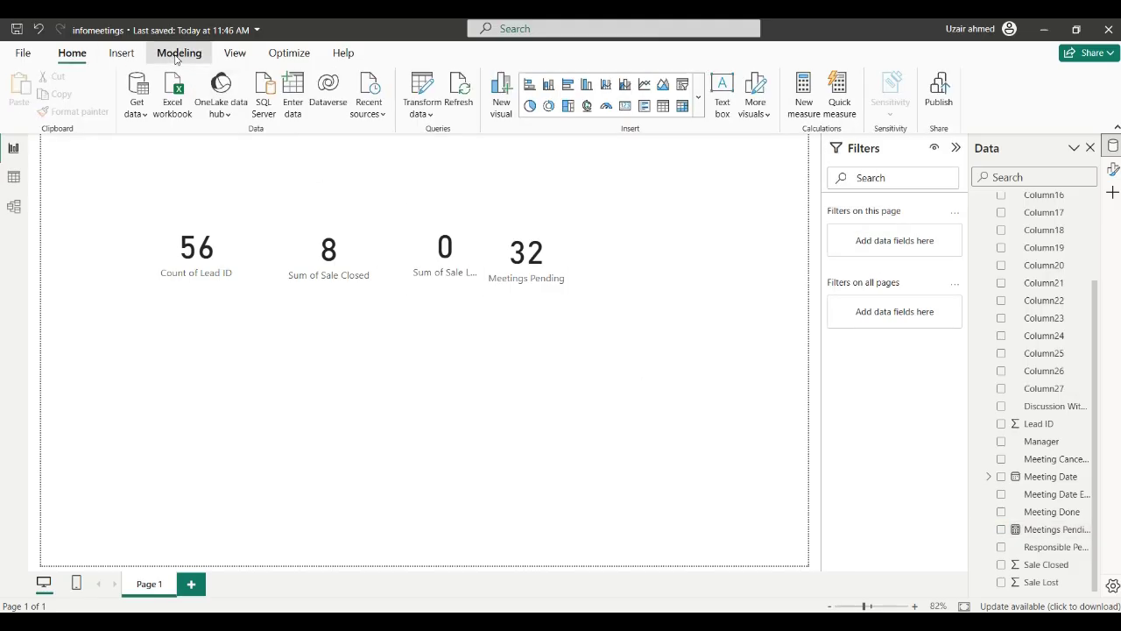
left_click(85, 92)
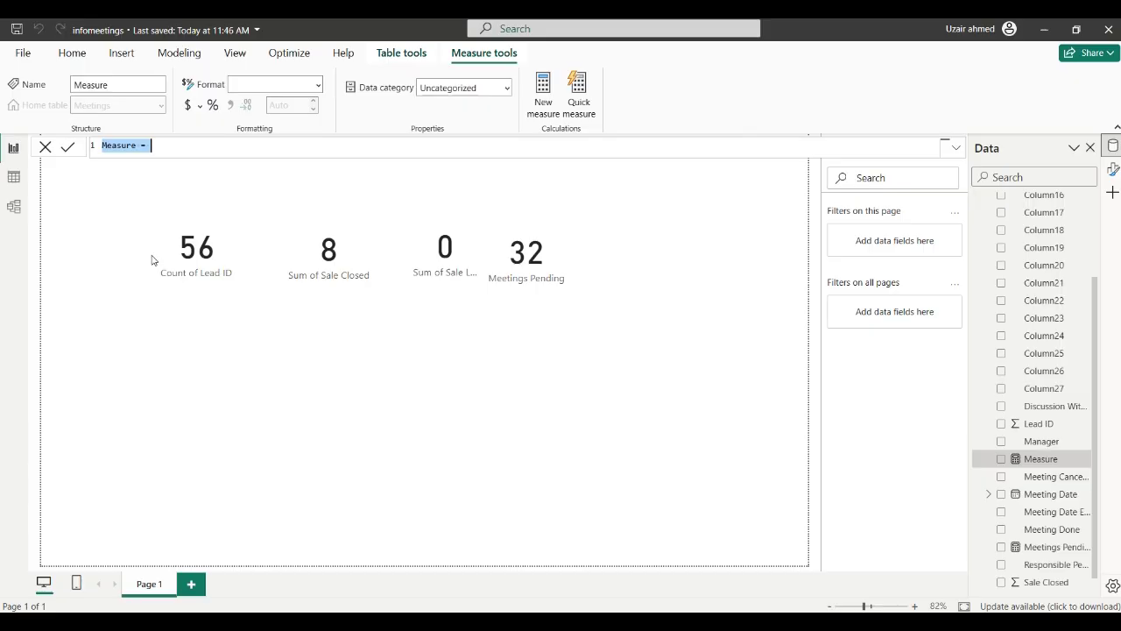
key("BackSpace")
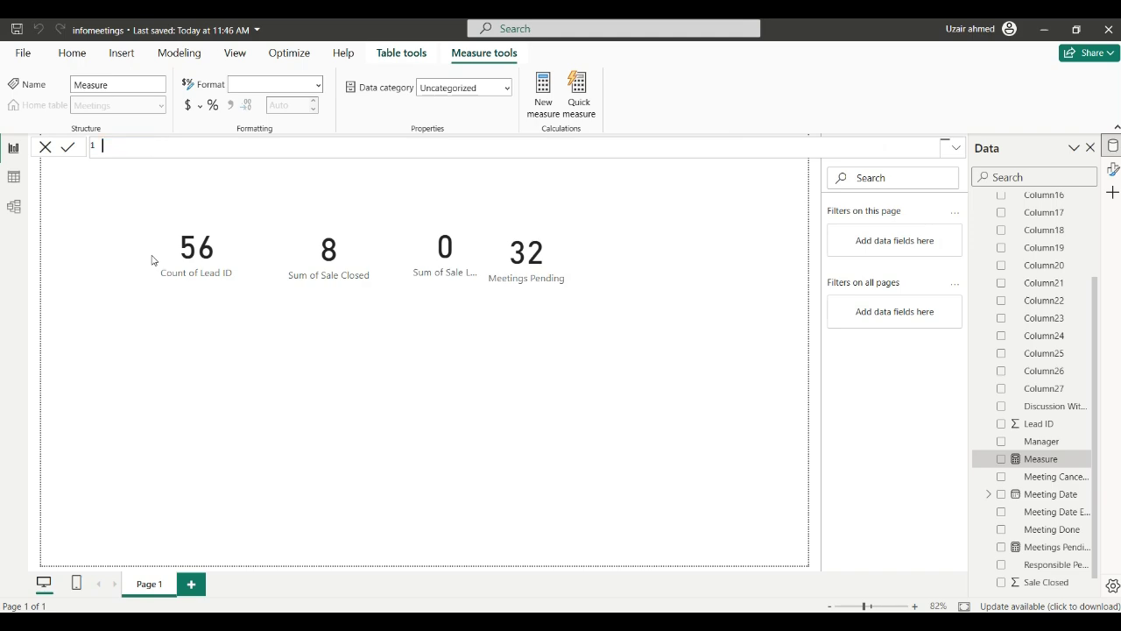
type("Meetings Done =")
key("ctrl+v")
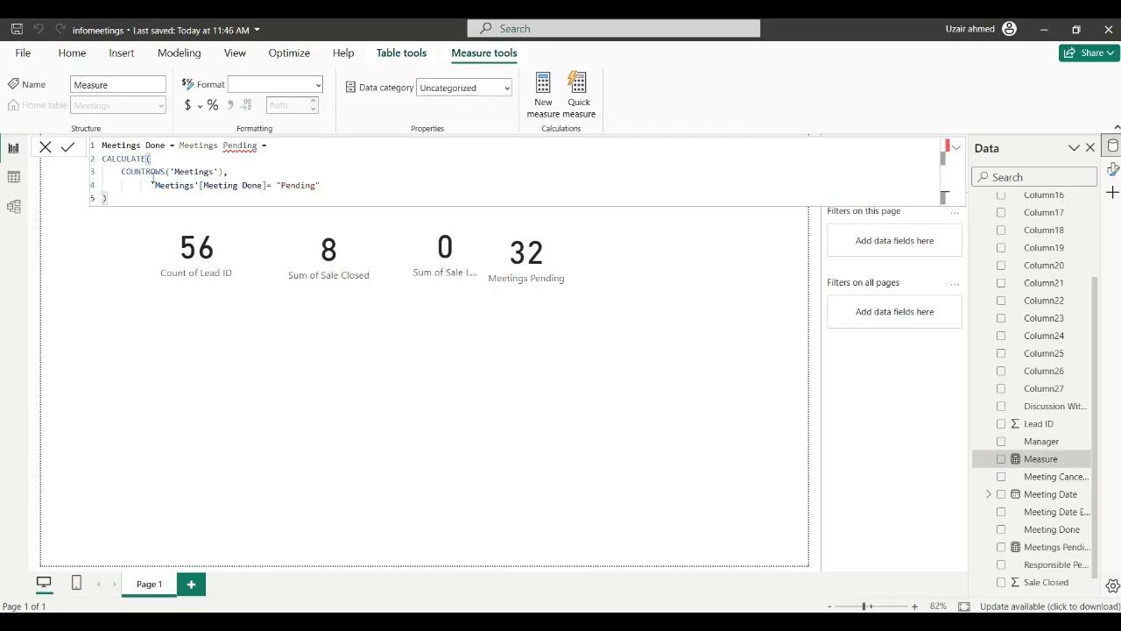
left_click_drag(274, 146, 180, 145)
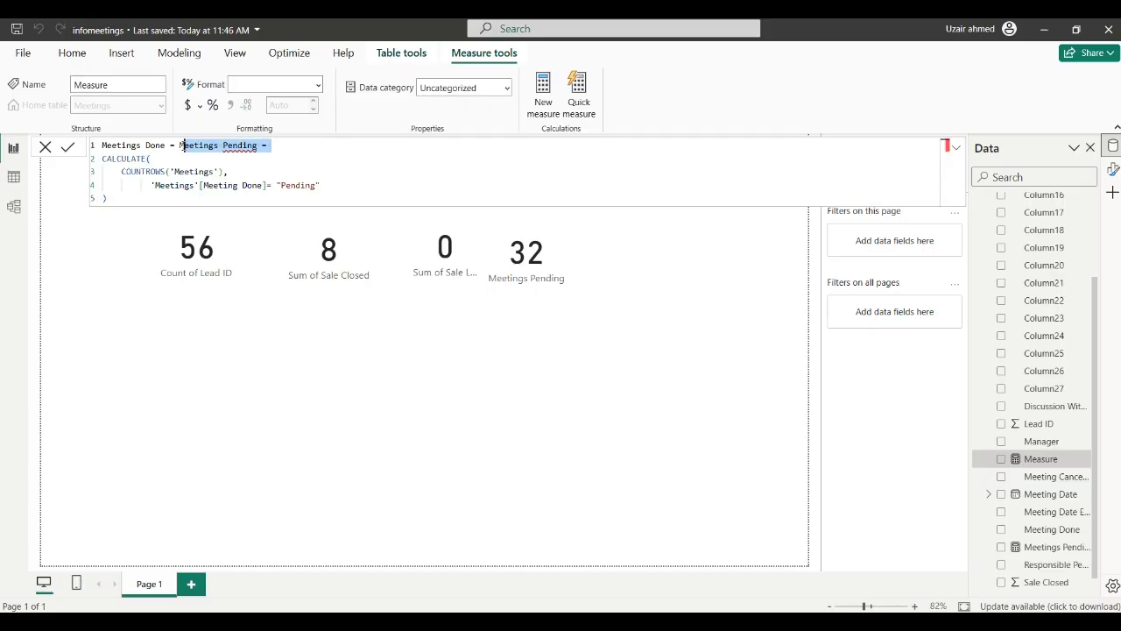
key("BackSpace")
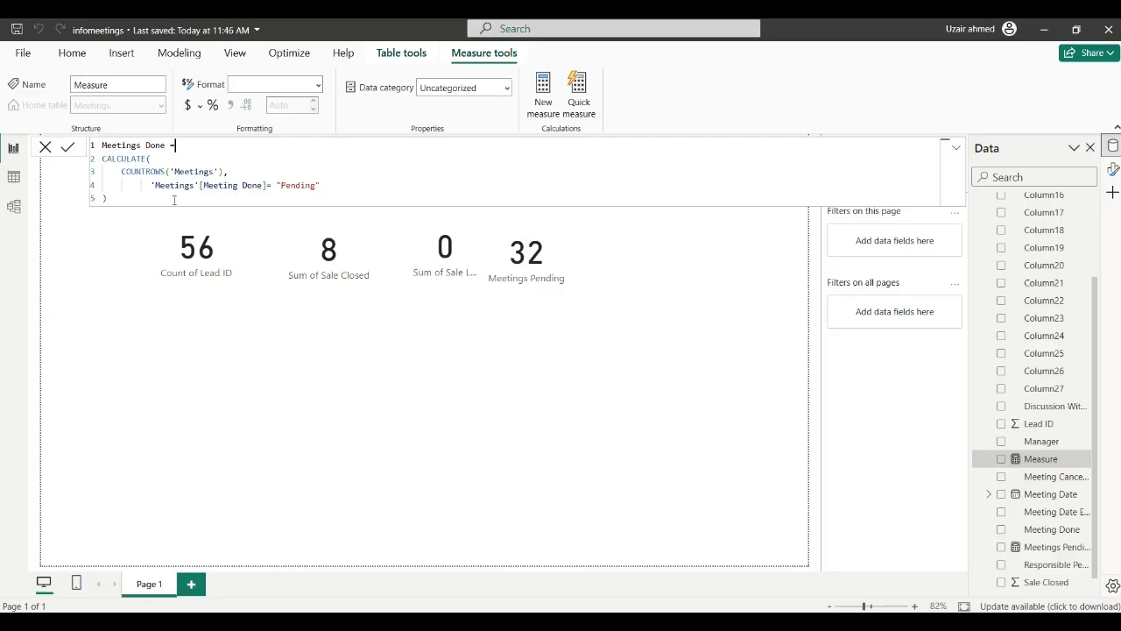
Set the Meeting Done filter value in the Meetings Done measure to "Yes" and commit the formula
left_click(316, 186)
key("BackSpace")
key("BackSpace")
key("BackSpace")
key("BackSpace")
key("BackSpace")
key("BackSpace")
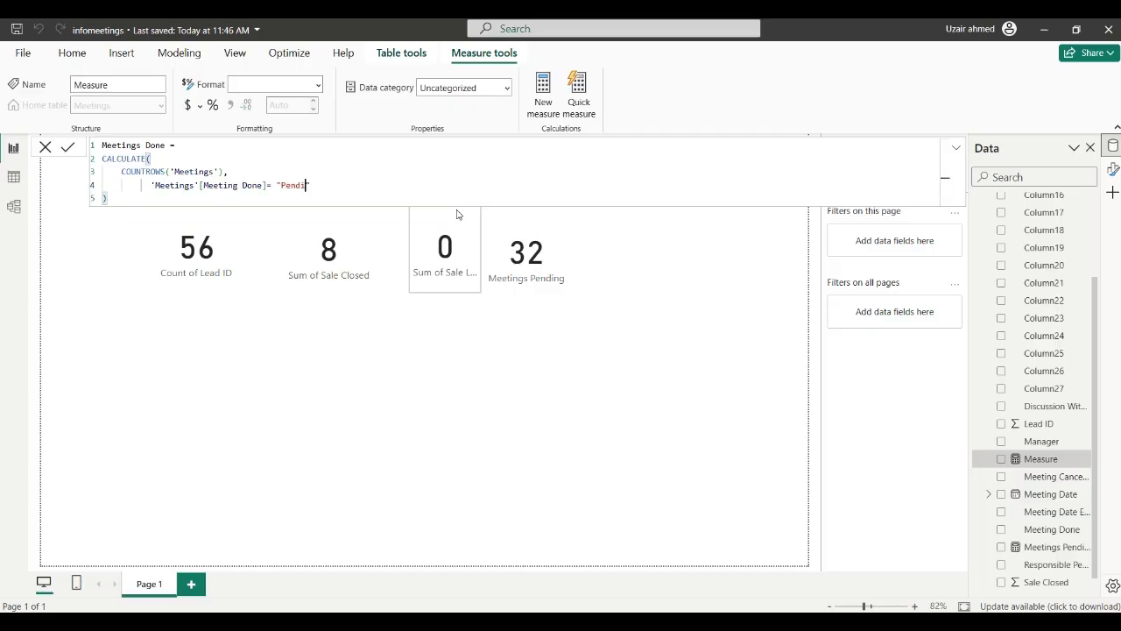
key("BackSpace")
type("Yes")
type("\"")
key("Return")
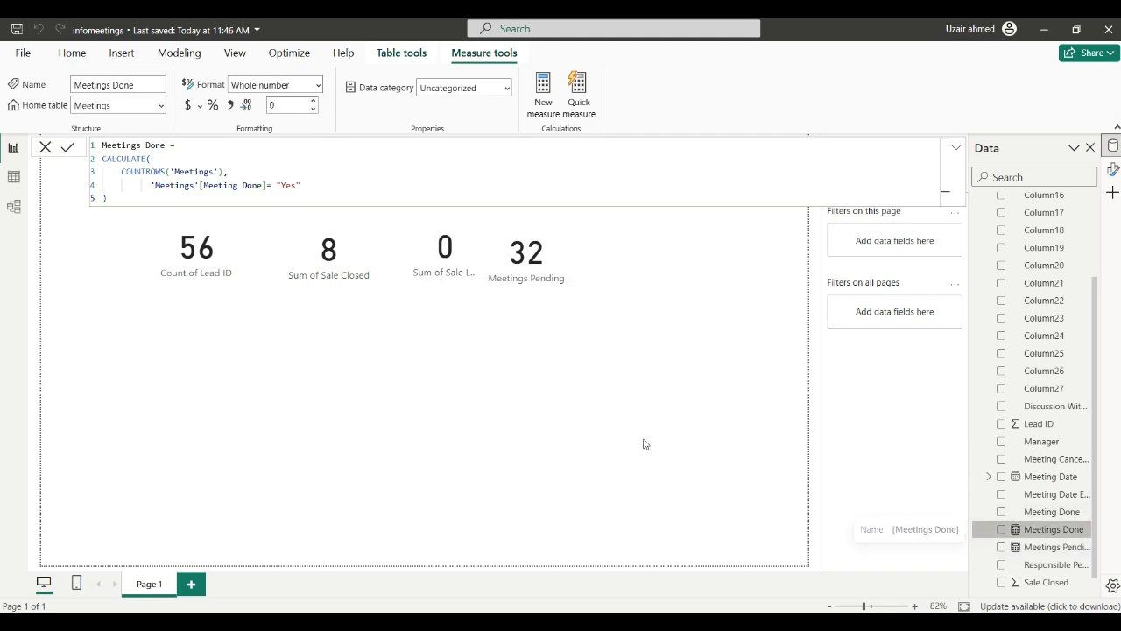
Add a card showing the Meetings Done measure and place it to the right of the Meetings Pending card
left_click(215, 312)
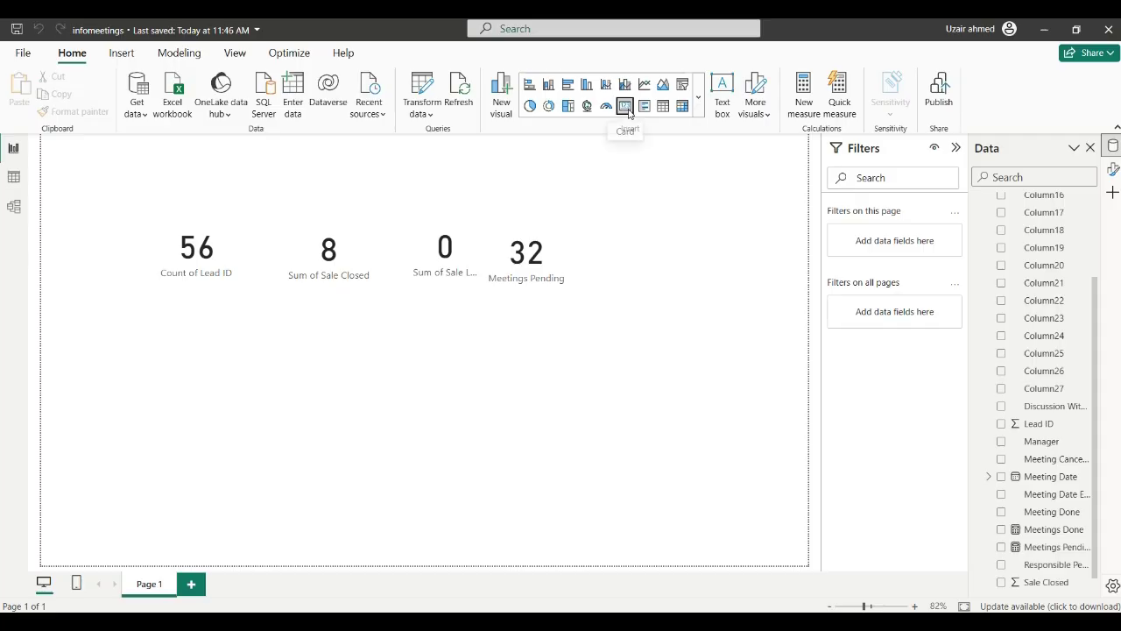
left_click(624, 106)
left_click(242, 326)
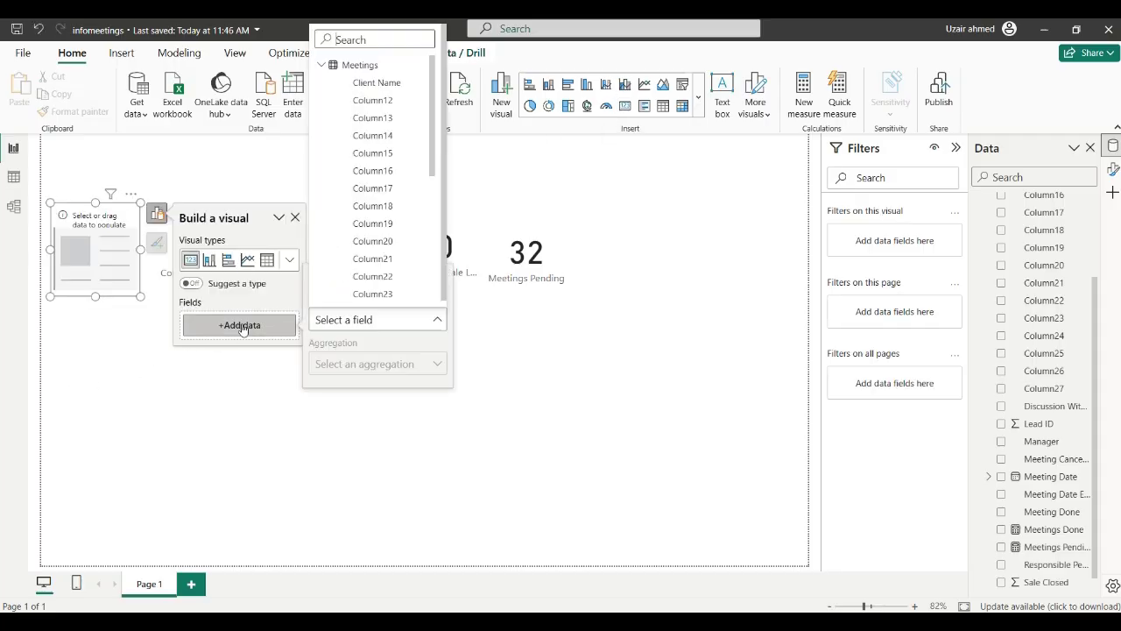
scroll(351, 258, "down", 5)
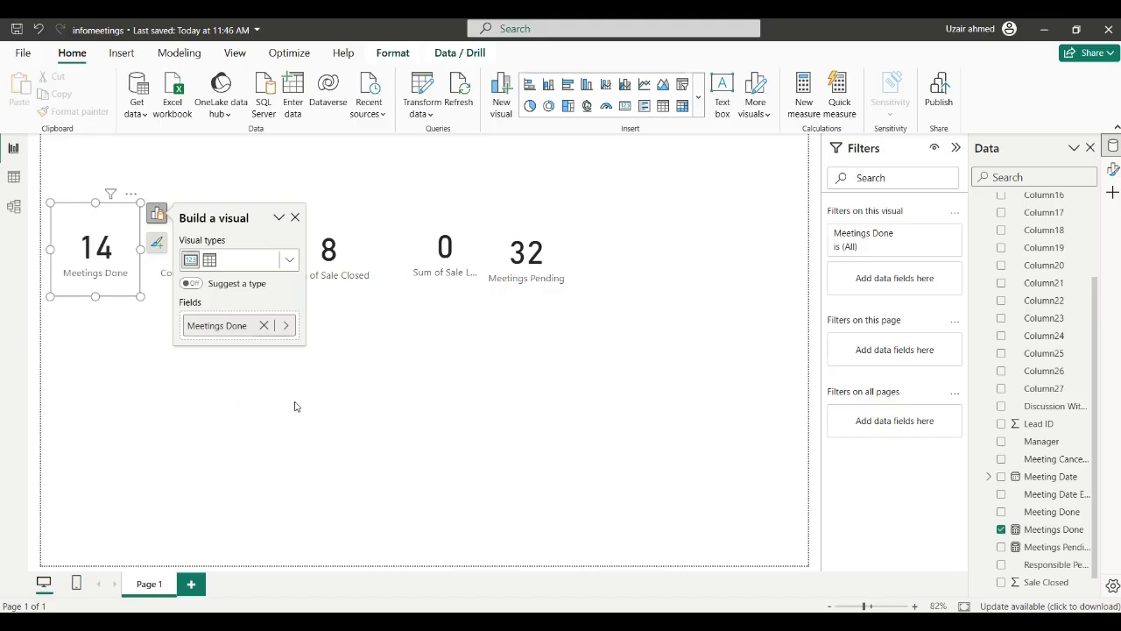
left_click_drag(125, 232, 685, 254)
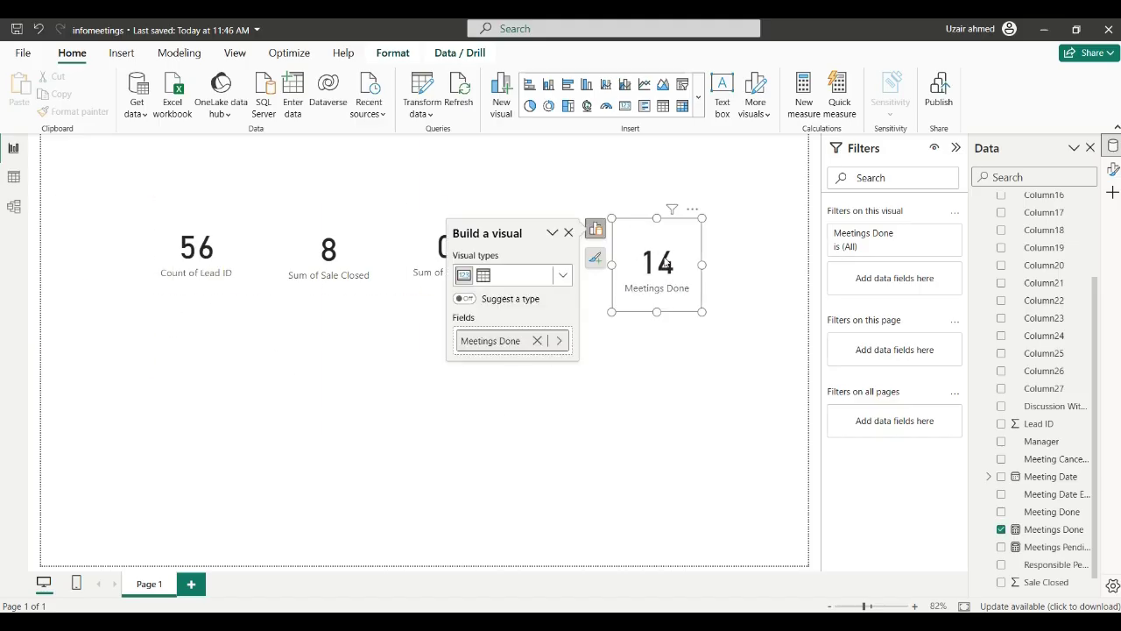
left_click(393, 383)
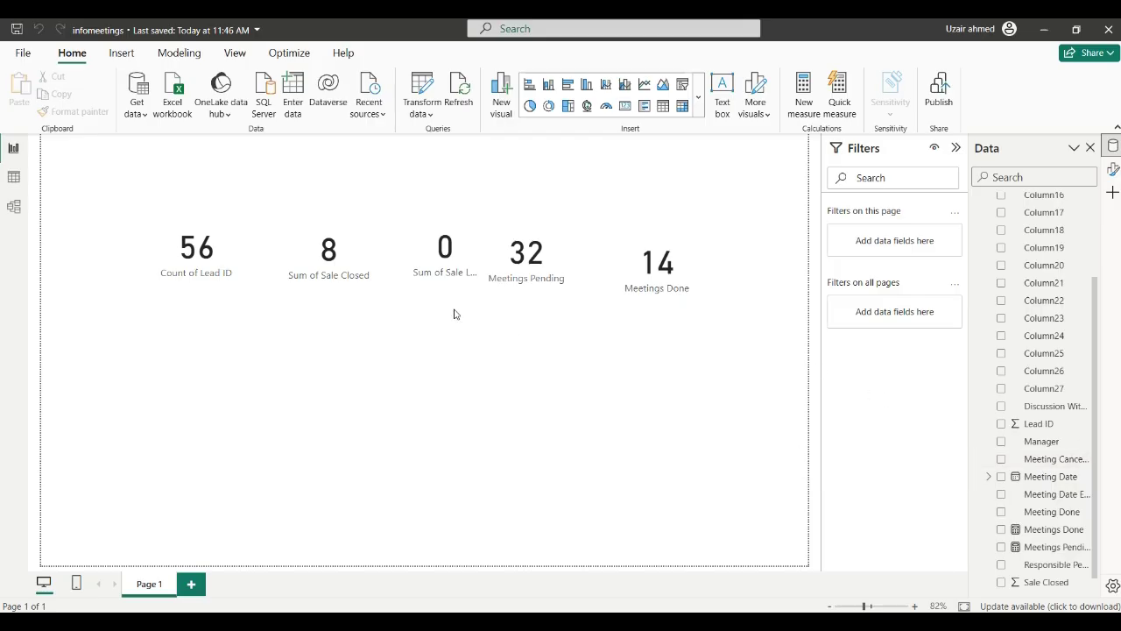
Create a new measure from the copied Meetings Pending formula and change its filter column to Meeting Canceled
left_click(179, 53)
left_click(86, 98)
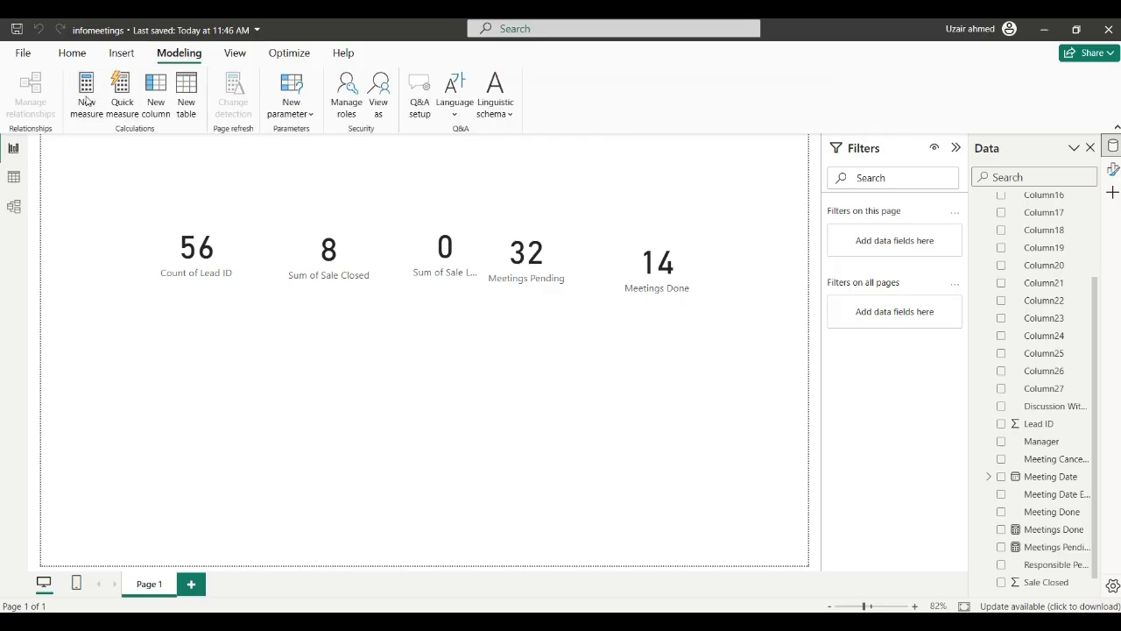
left_click(86, 98)
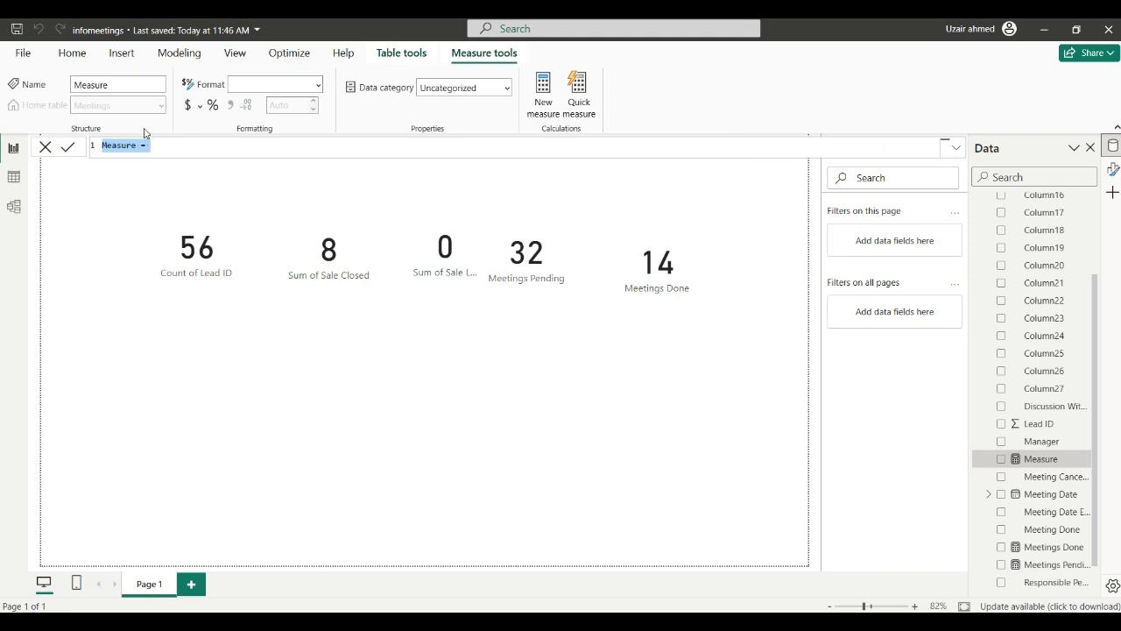
key("ctrl+v")
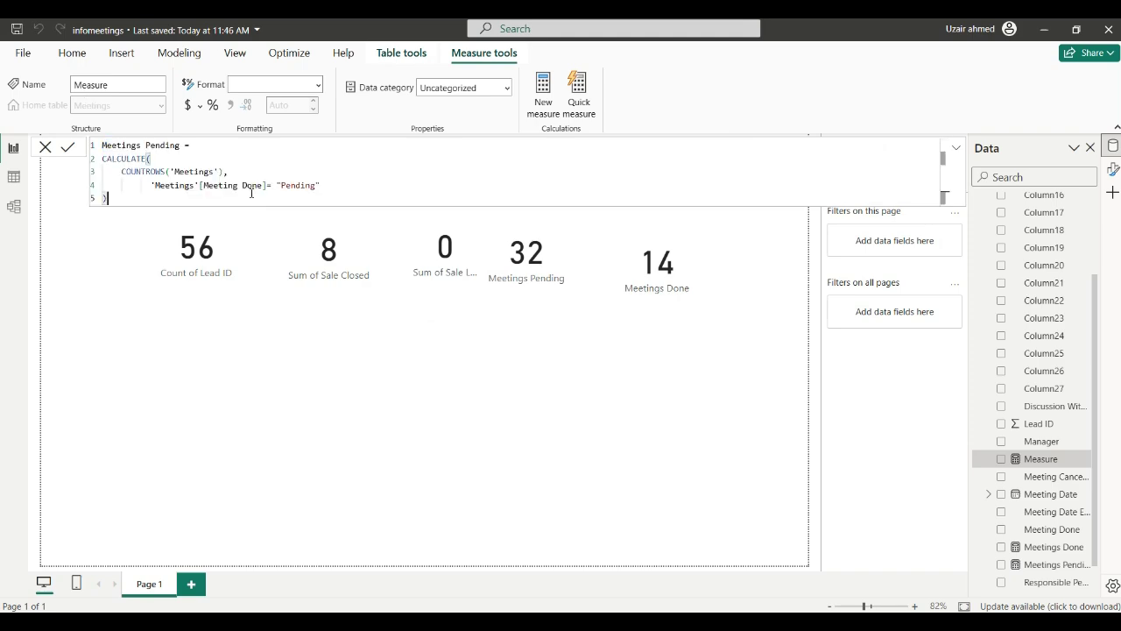
double_click(261, 185)
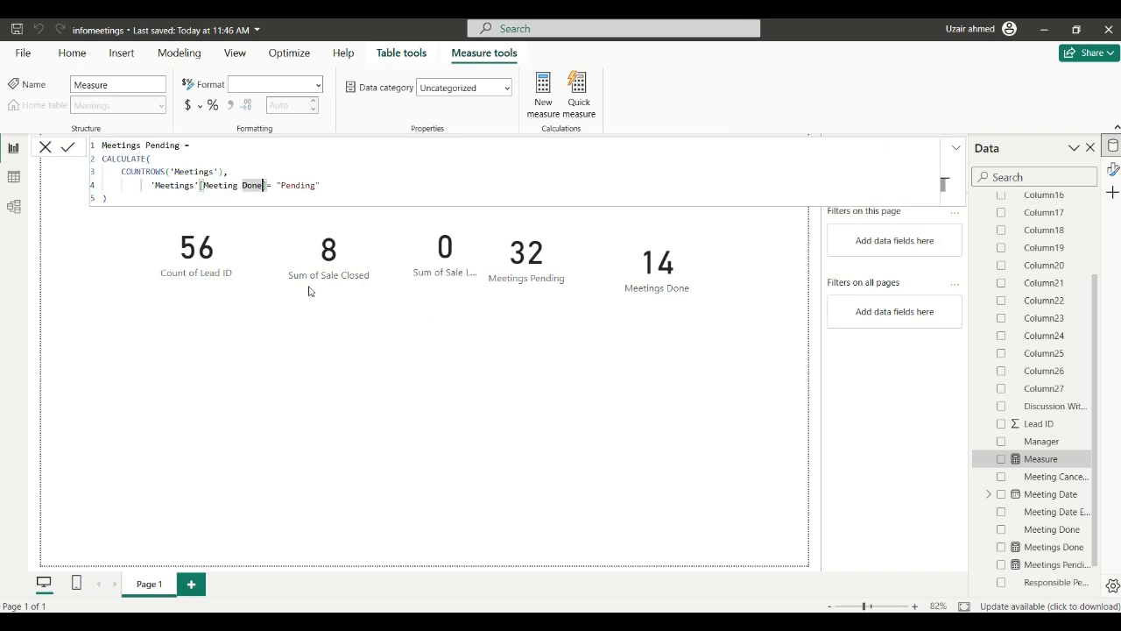
key("BackSpace")
key("BackSpace")
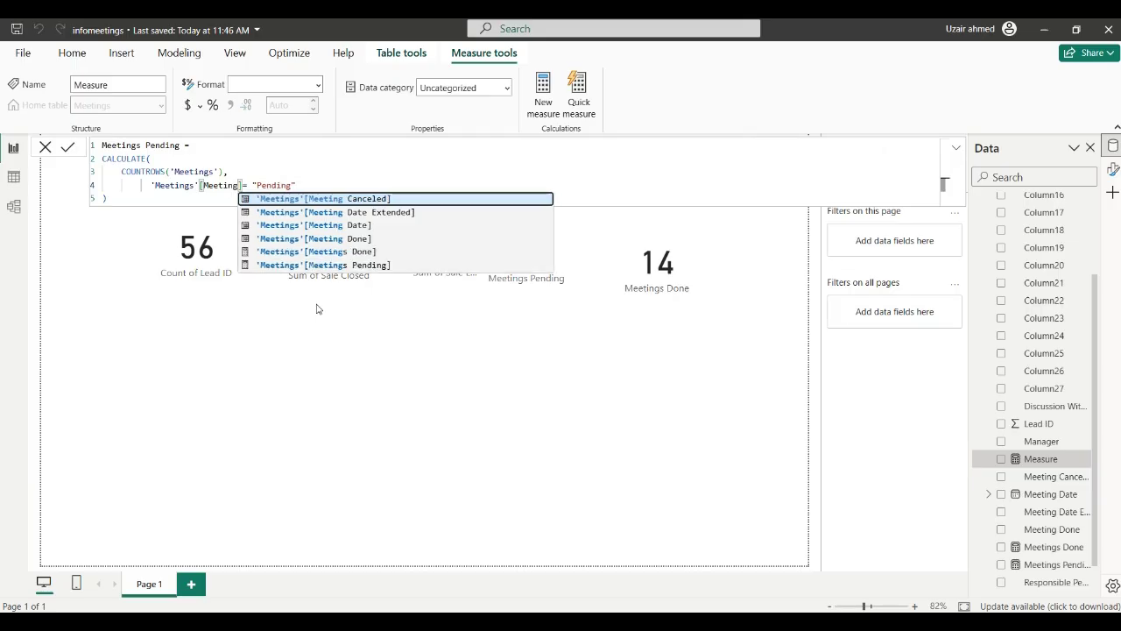
left_click(357, 199)
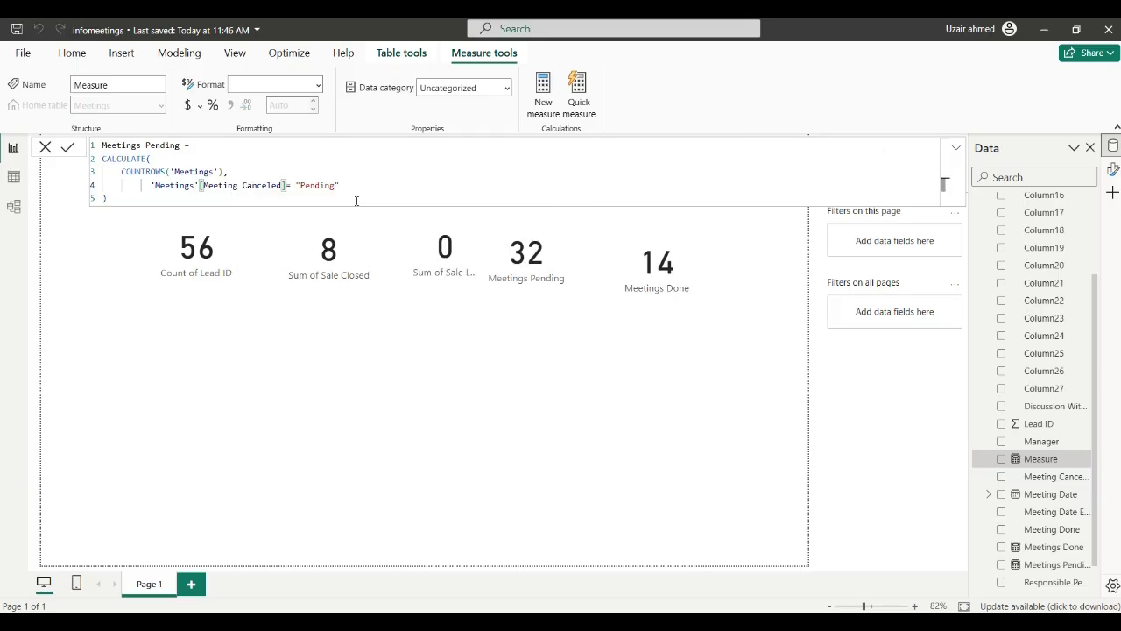
Set the Meeting Canceled filter value in the new measure to "Yes" and try to commit the formula
left_click(337, 185)
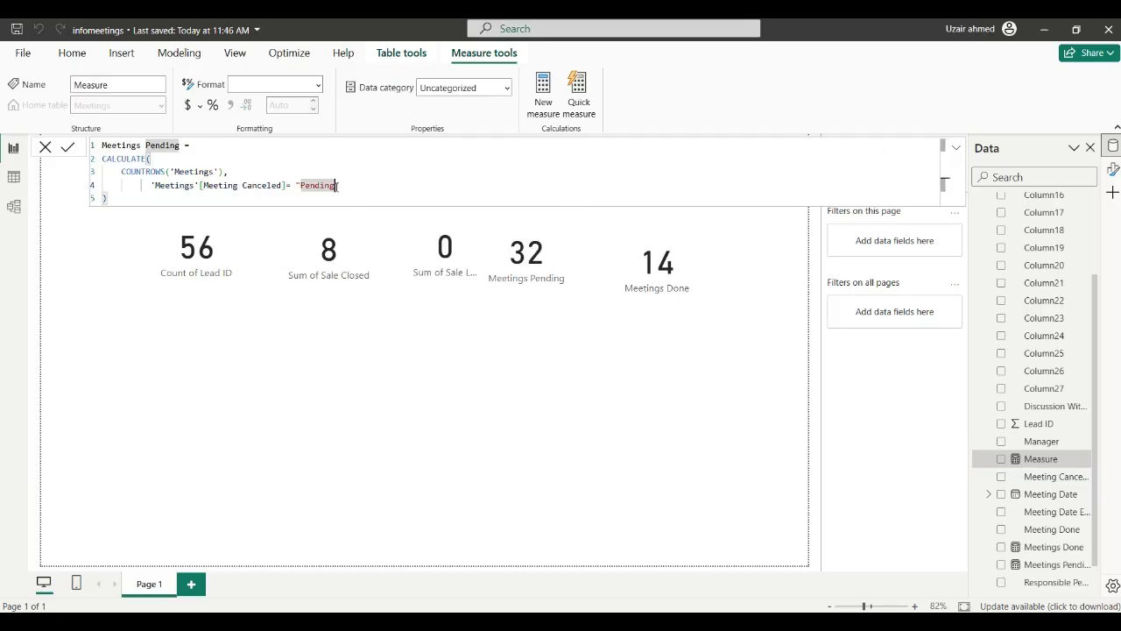
key("BackSpace")
key("BackSpace")
key("BackSpace")
key("BackSpace")
key("BackSpace")
key("BackSpace")
key("BackSpace")
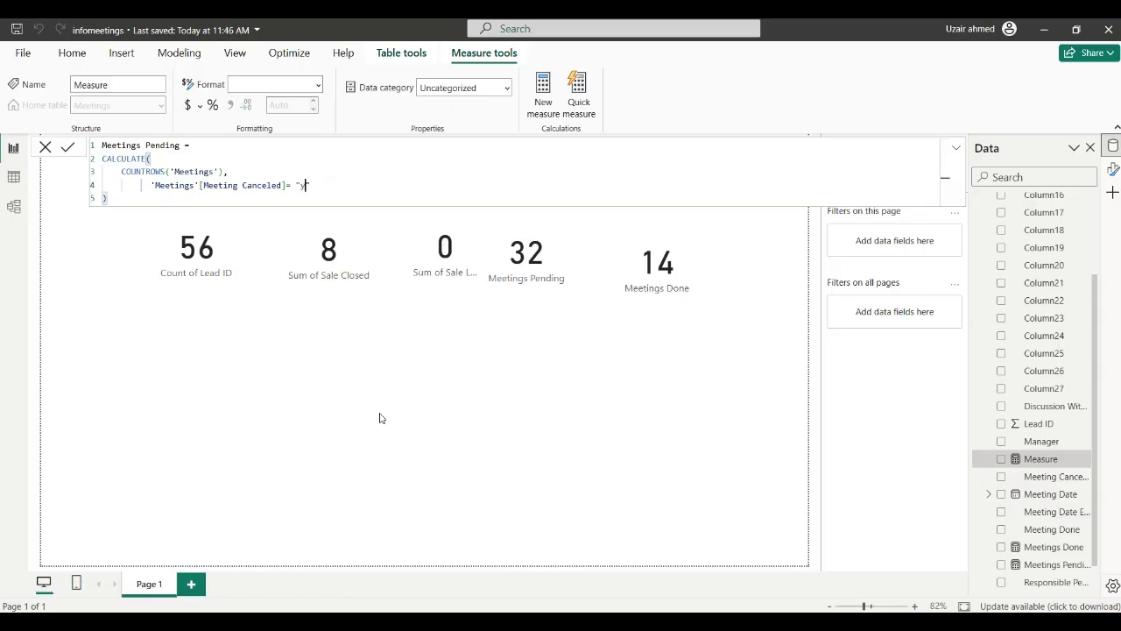
key("BackSpace")
key("BackSpace")
type("Yes\"")
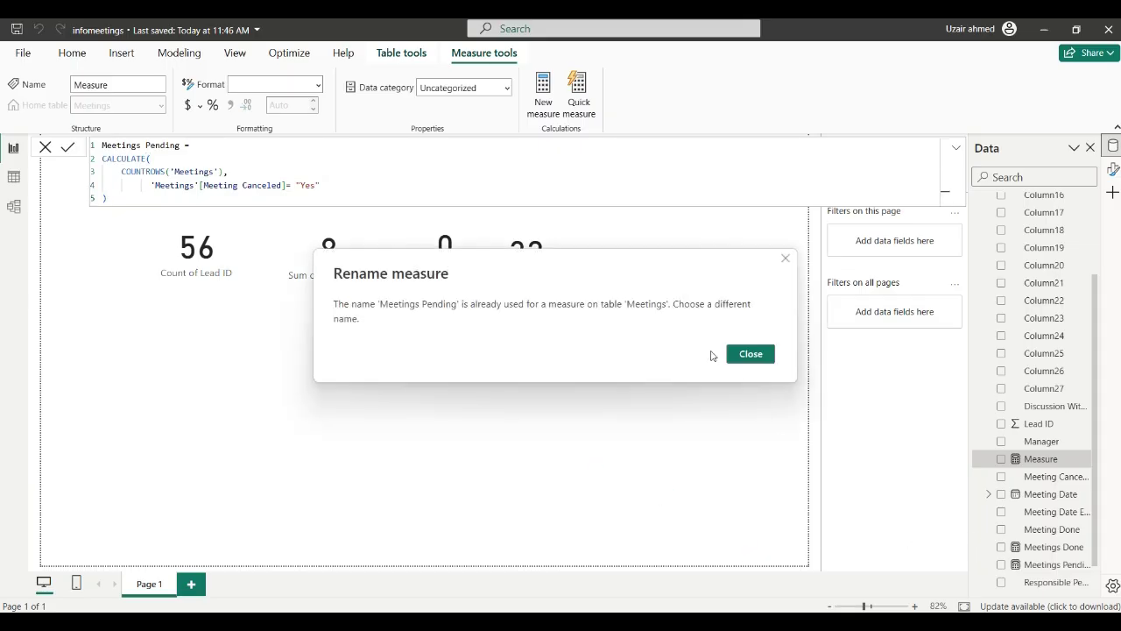
left_click(750, 354)
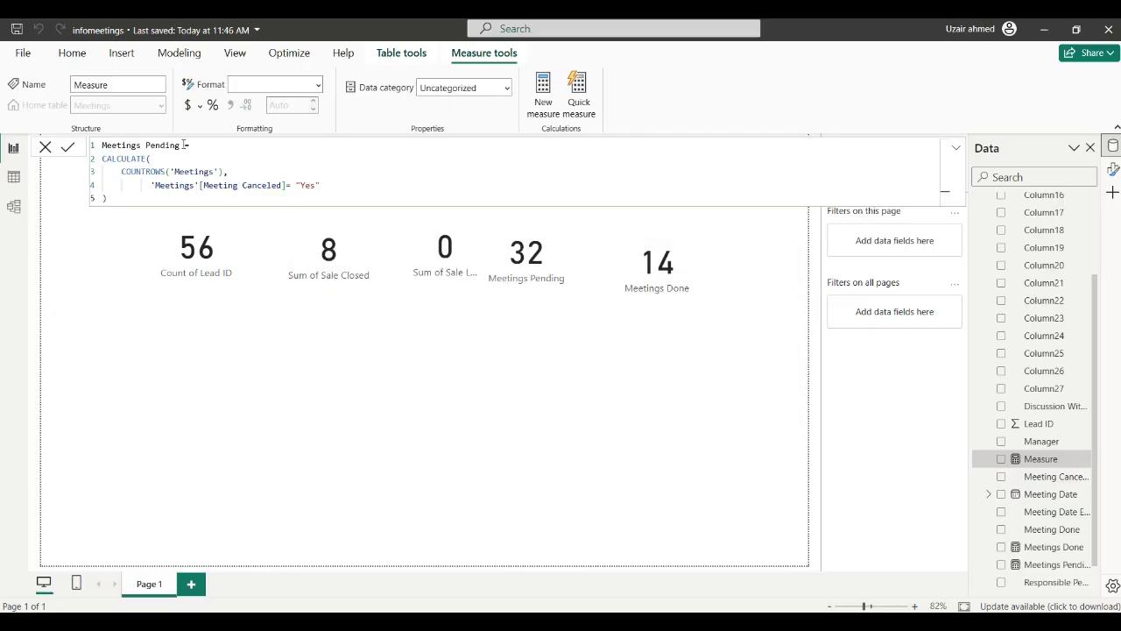
Change the measure's name in its formula to "Meetings Cancelled" and commit it
key("BackSpace")
key("BackSpace")
key("BackSpace")
key("BackSpace")
key("BackSpace")
key("BackSpace")
key("BackSpace")
type("Cancelled")
key("Return")
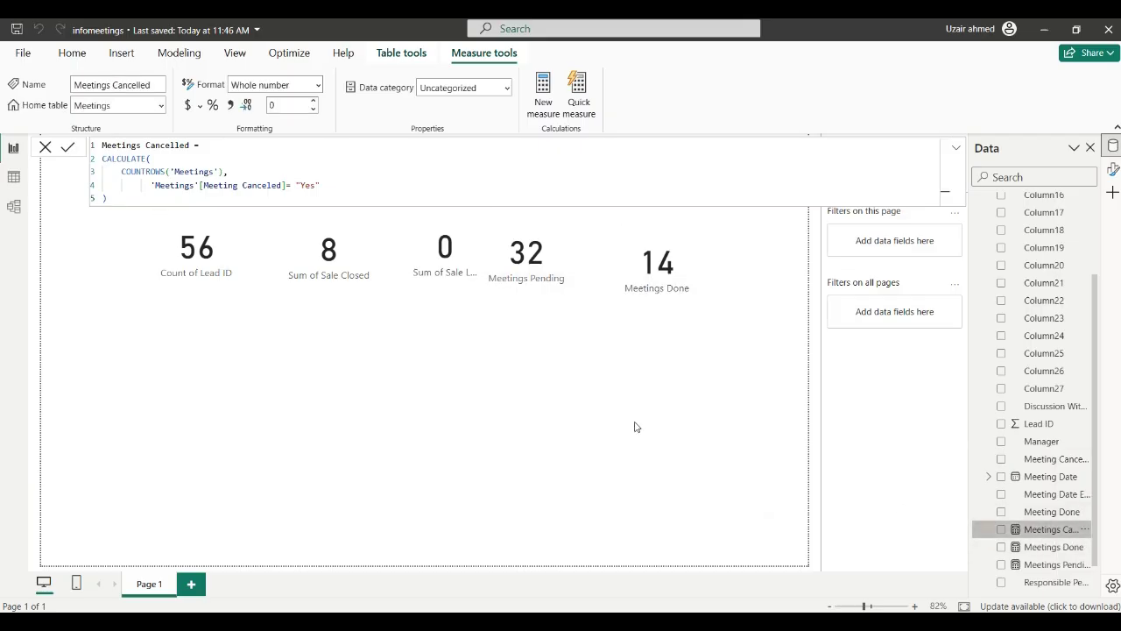
Add a card with the Meeting Canceled column, widen it and place it below the row of cards
left_click(265, 342)
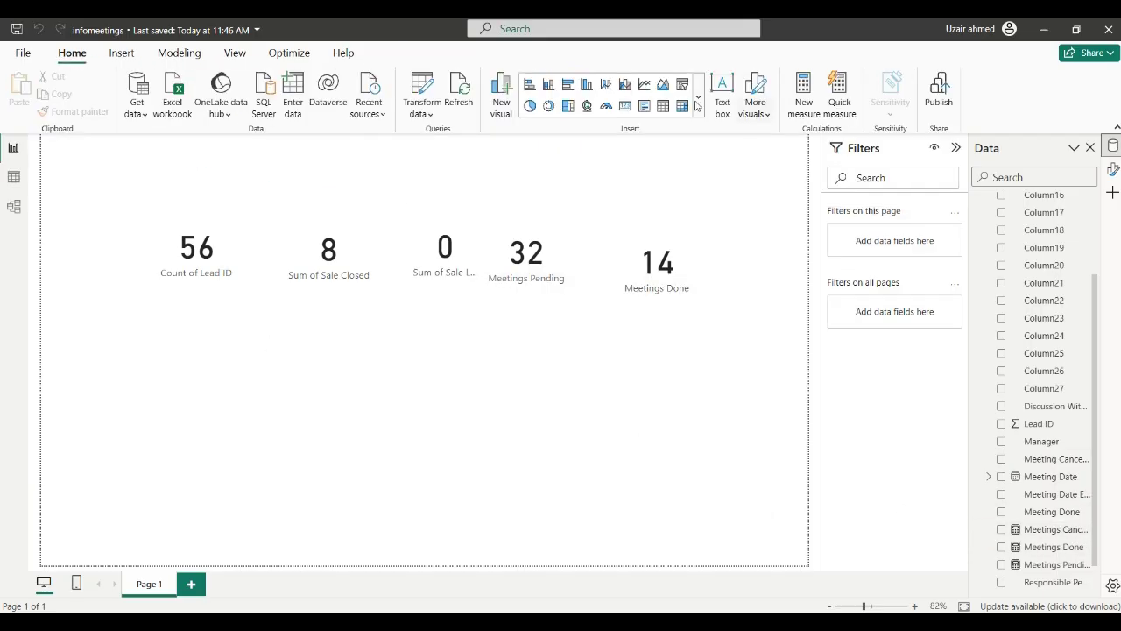
left_click(626, 106)
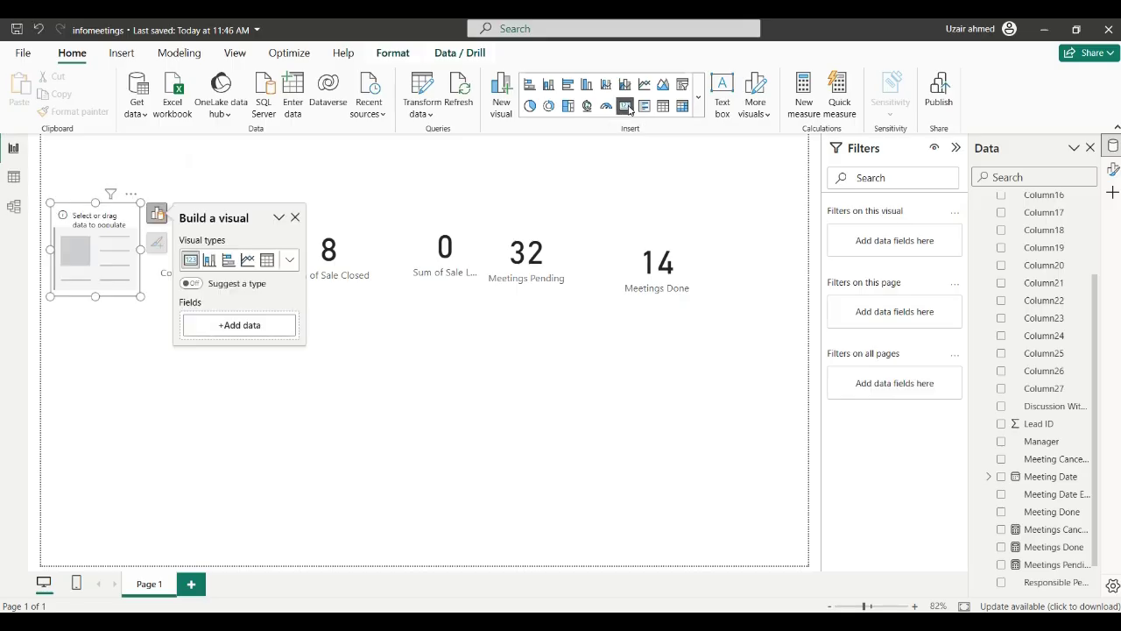
left_click(270, 324)
scroll(357, 263, "down", 5)
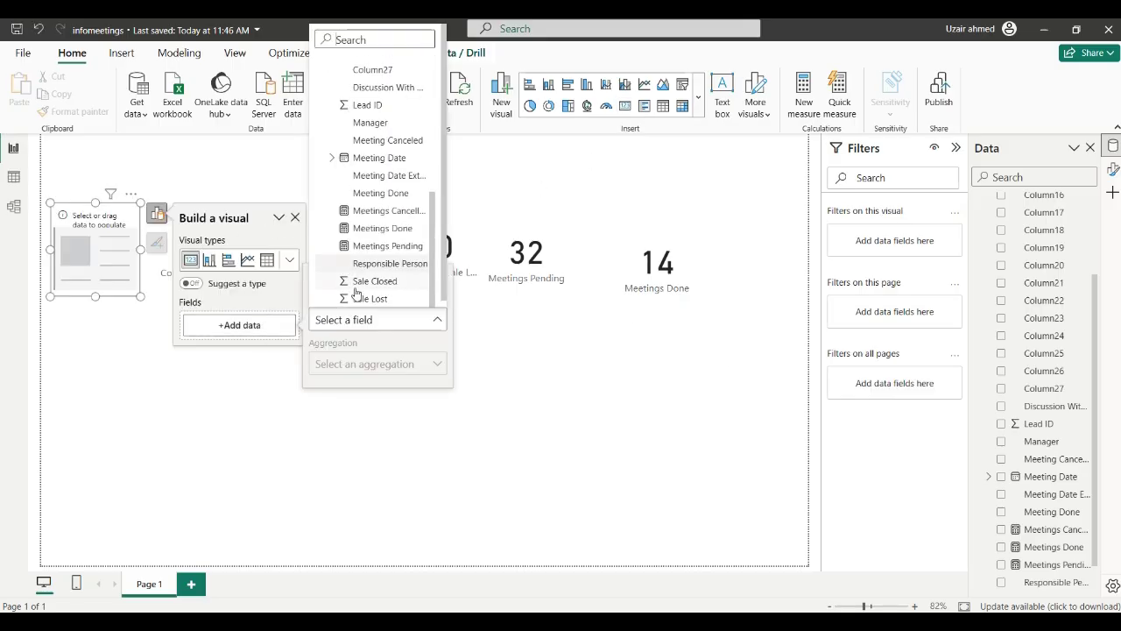
left_click(387, 140)
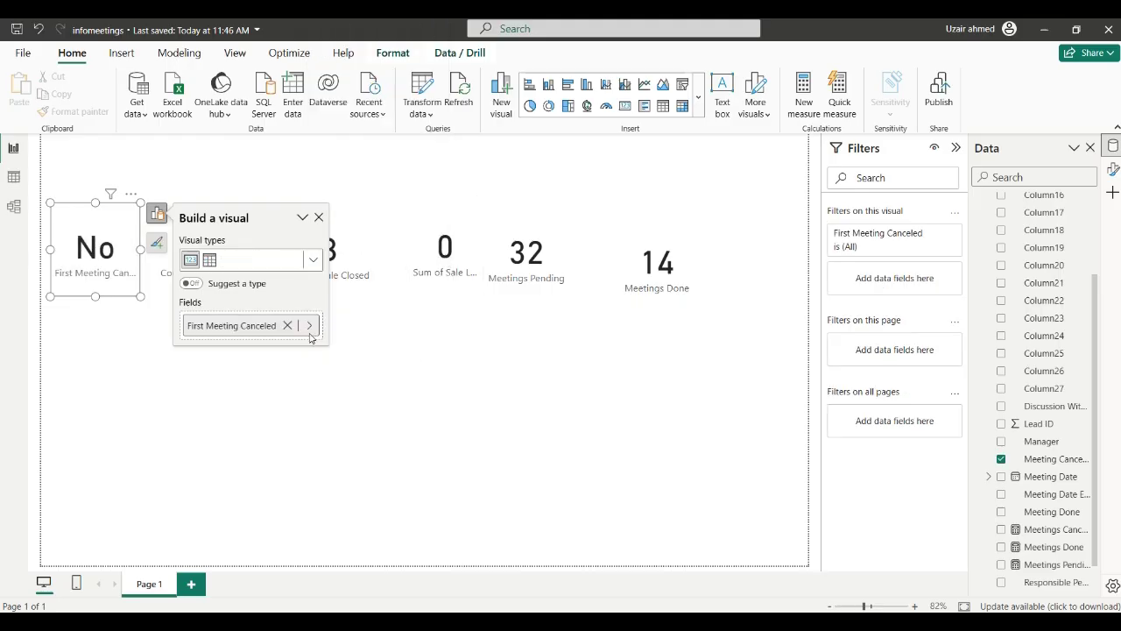
left_click_drag(141, 296, 210, 298)
left_click_drag(176, 235, 525, 359)
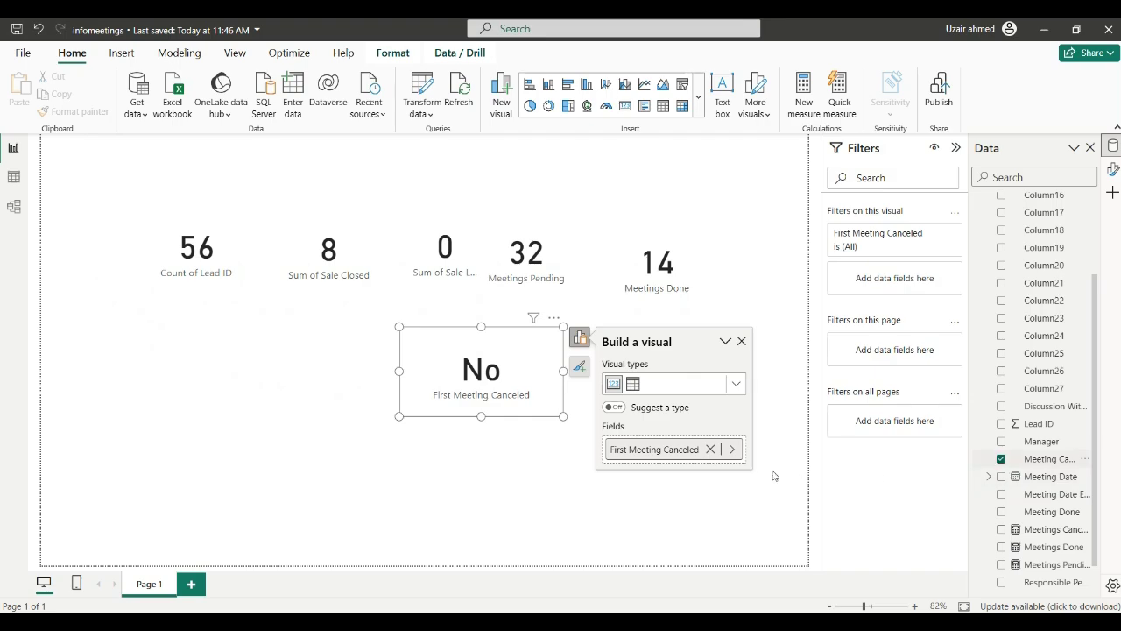
Replace the new card's field with the Meetings Cancelled measure
left_click(733, 449)
left_click(851, 444)
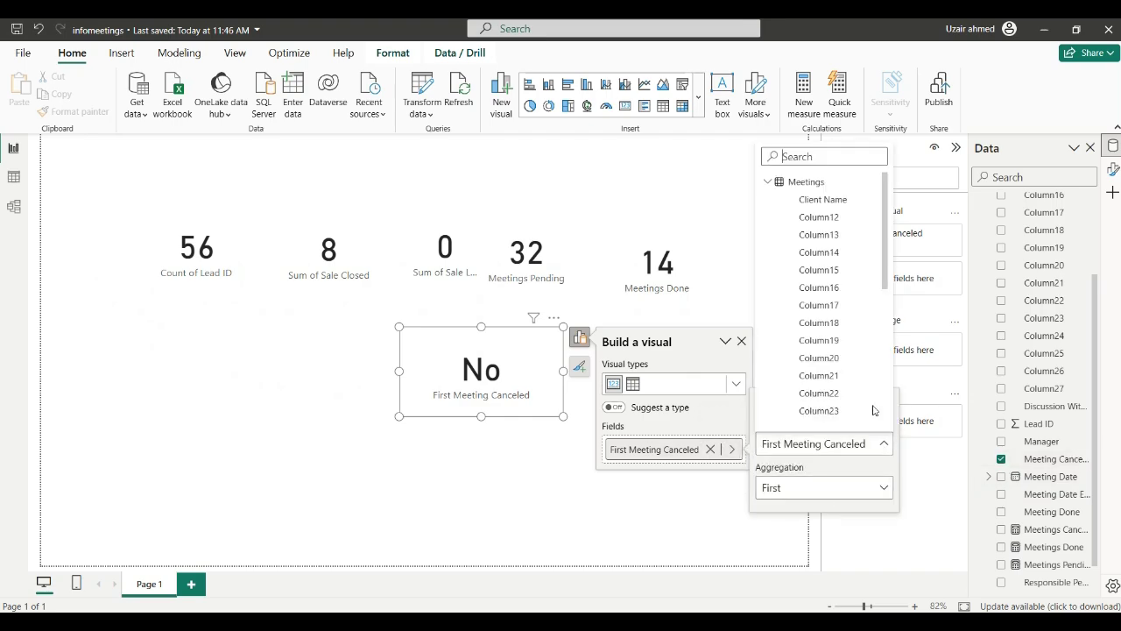
scroll(840, 368, "down", 5)
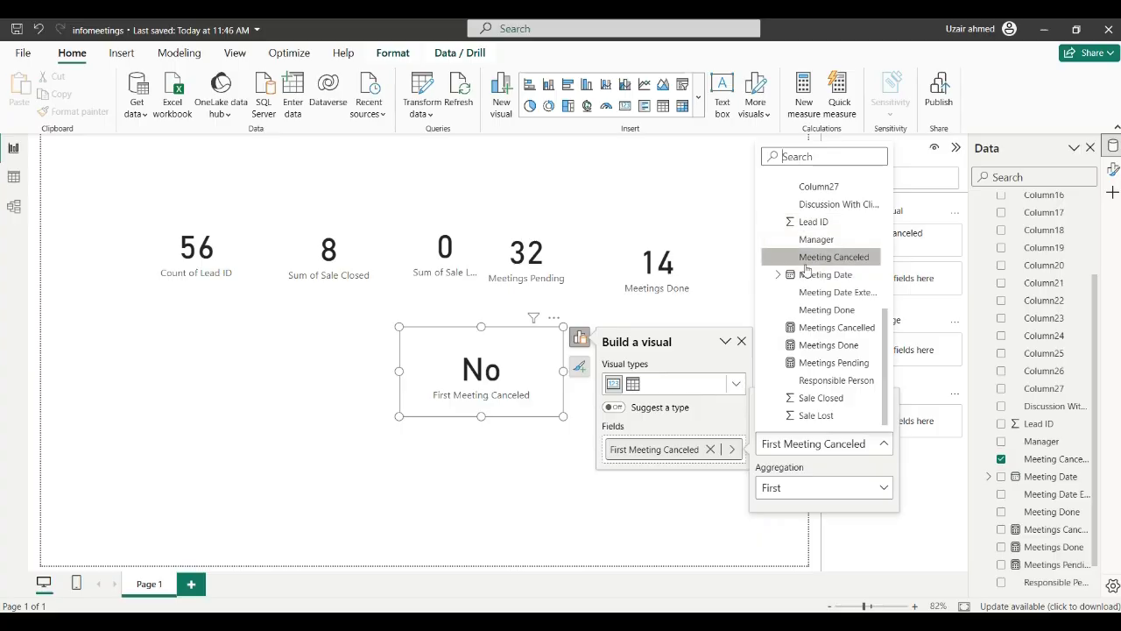
left_click(831, 332)
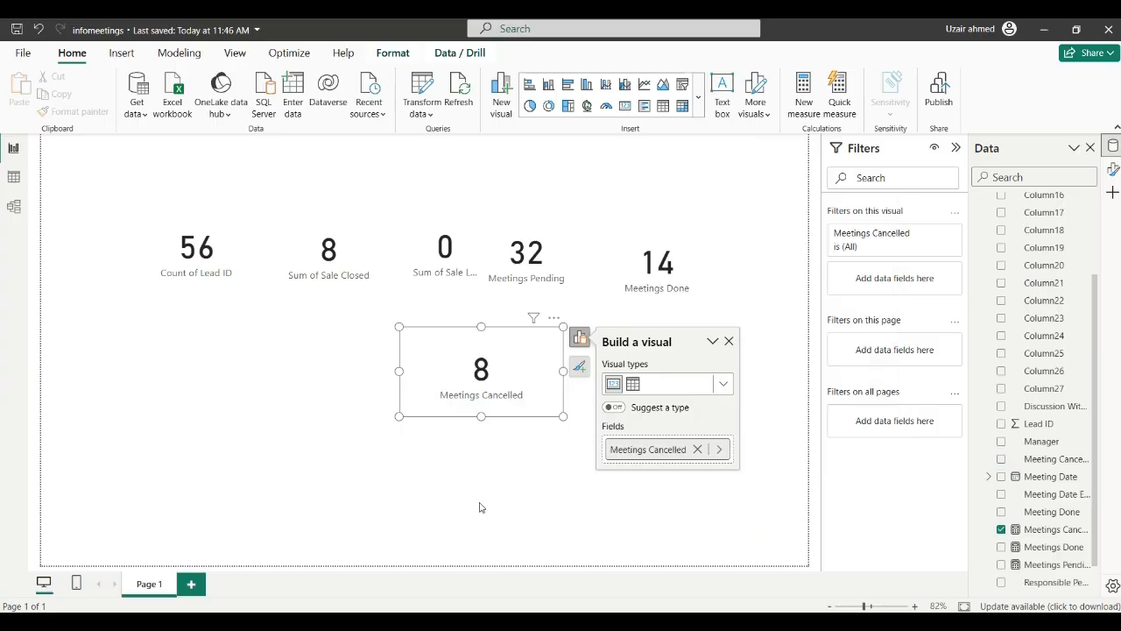
left_click(511, 422)
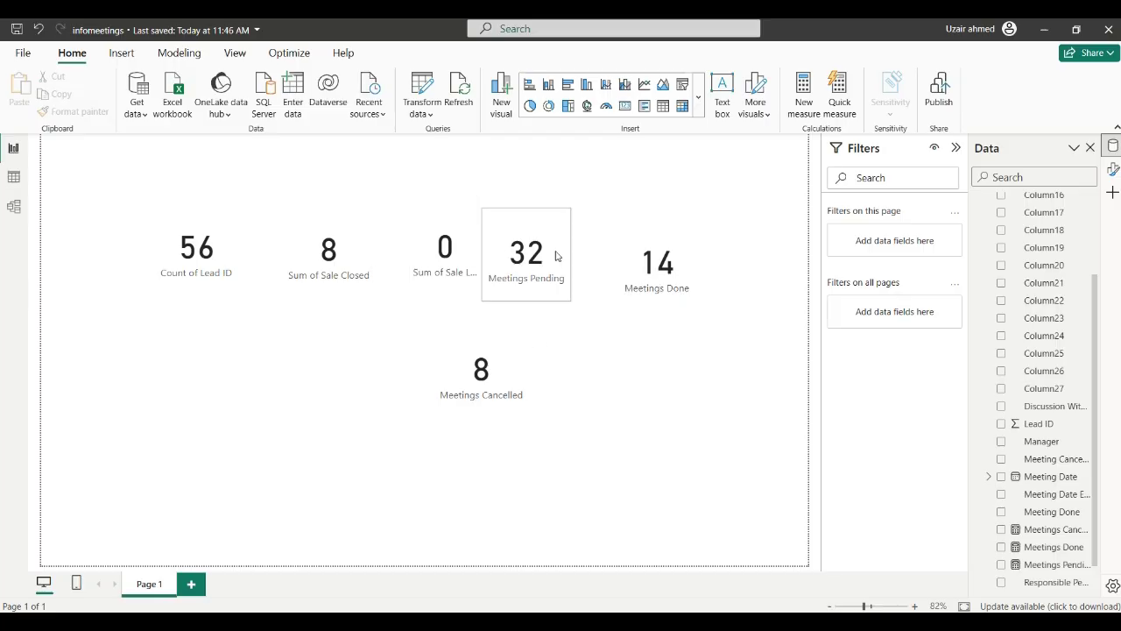
Rearrange the cards after the Lead ID card in the order Meetings Done, Meetings Pending, Meetings Cancelled, Sale Lost, Sale Closed
left_click_drag(560, 236, 414, 406)
left_click_drag(355, 241, 717, 371)
left_click_drag(693, 258, 353, 242)
left_click_drag(435, 243, 667, 248)
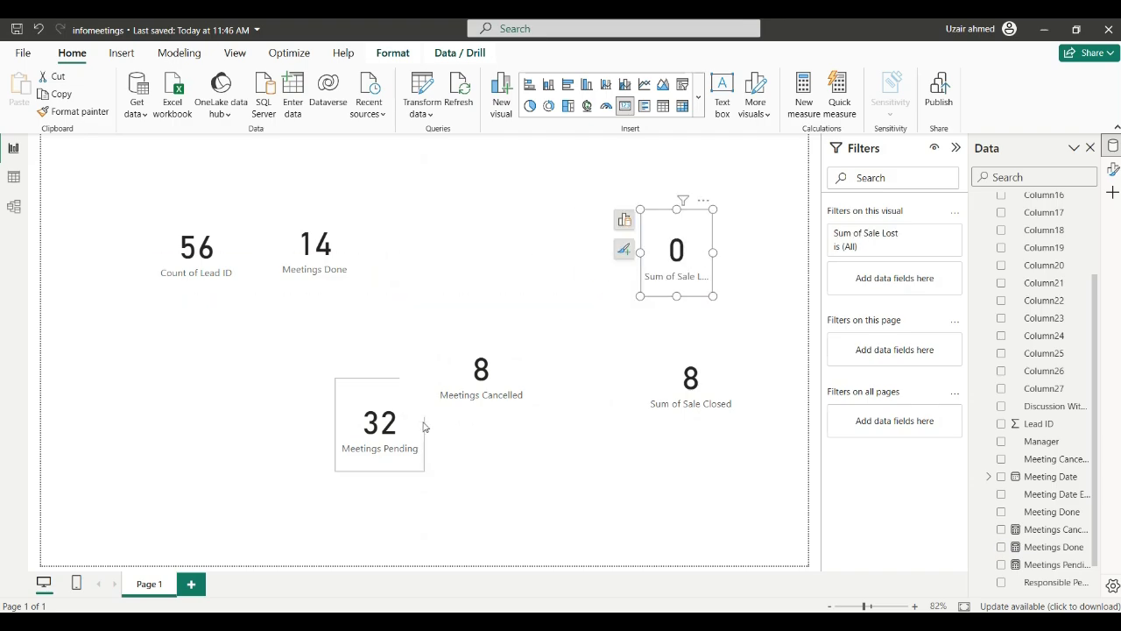
left_click_drag(424, 425, 445, 216)
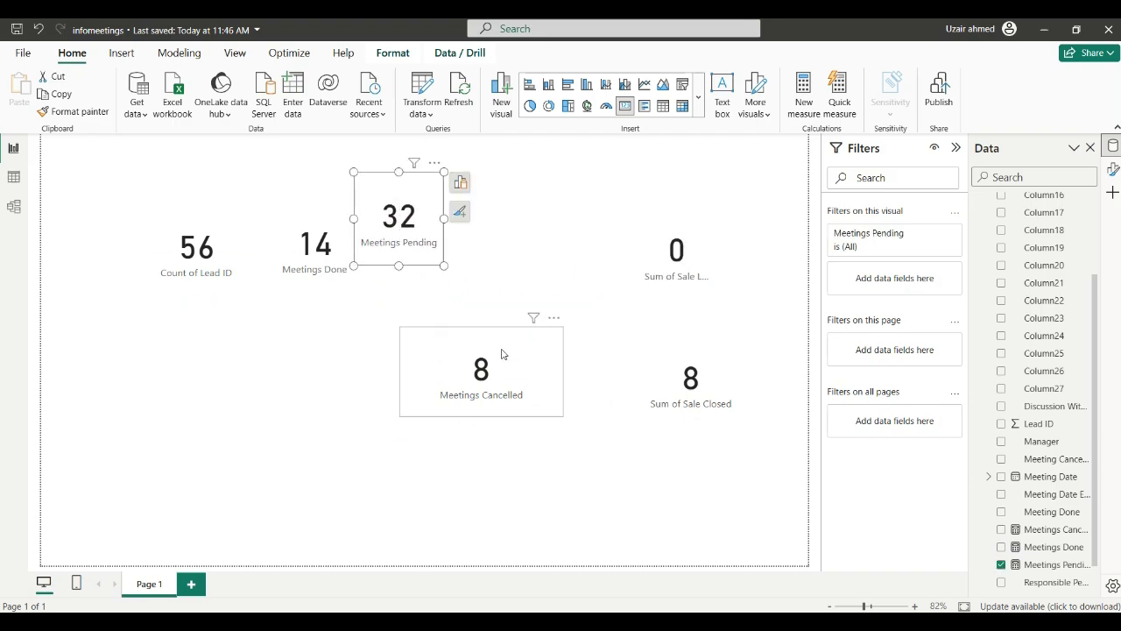
left_click_drag(528, 375, 571, 237)
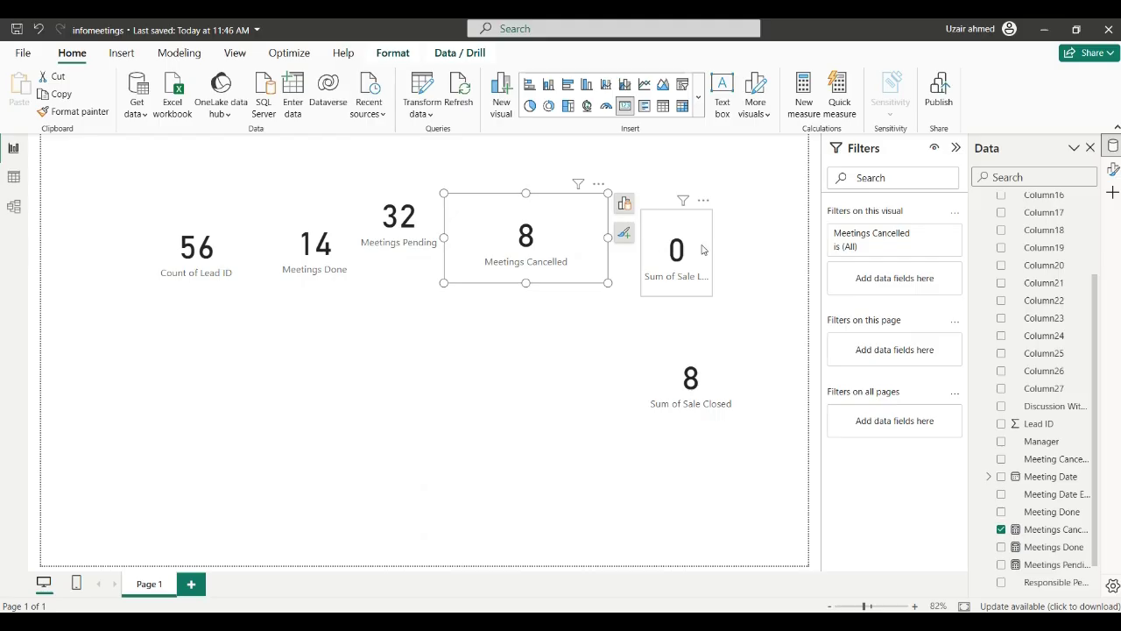
left_click_drag(692, 234, 687, 232)
left_click_drag(716, 386, 778, 214)
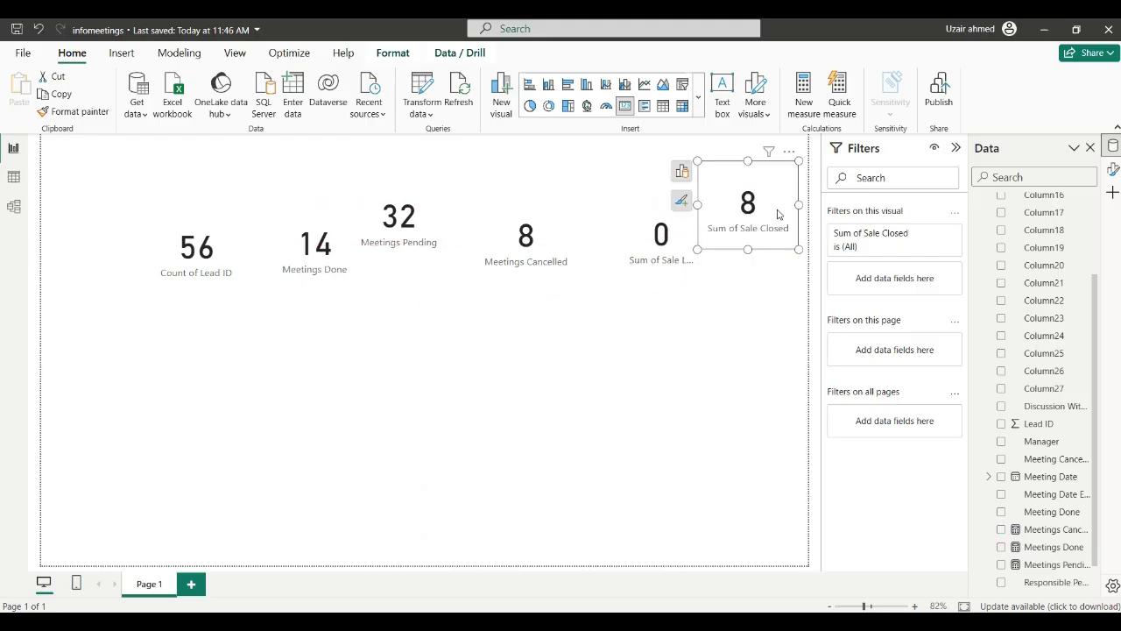
left_click(498, 385)
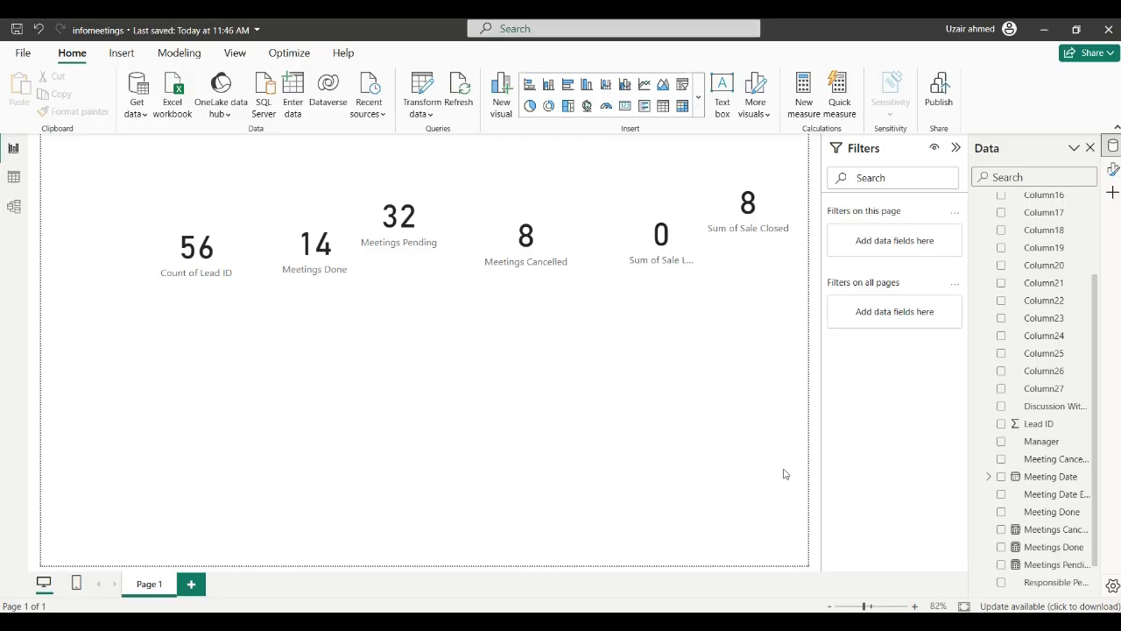
Set the bg image from the Portfolio project folder as the canvas background of the report page
right_click(664, 444)
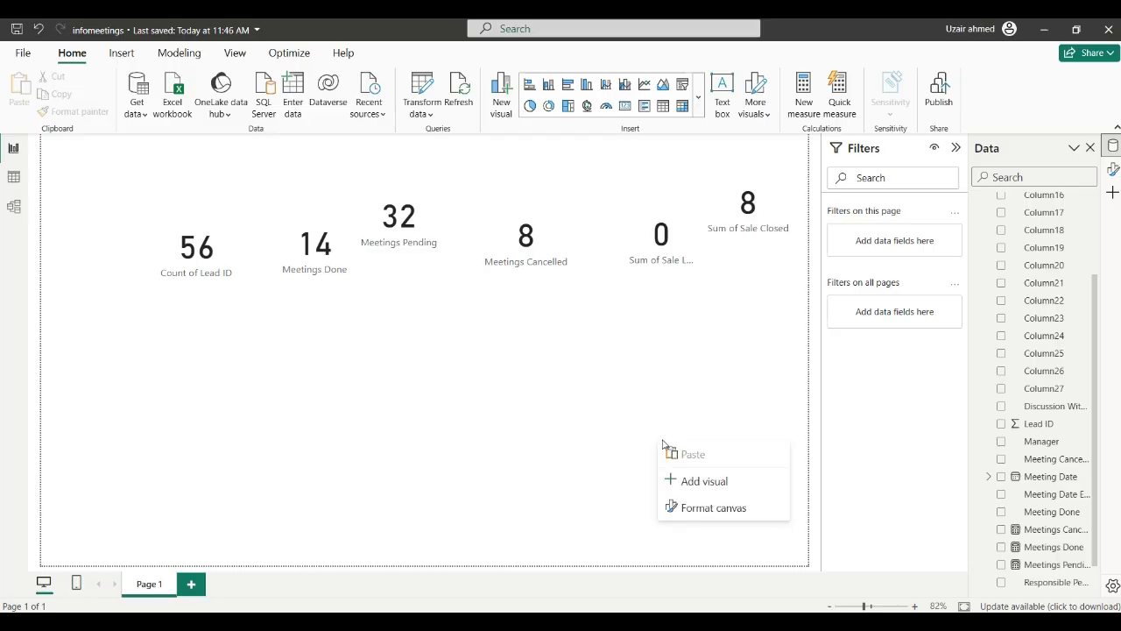
left_click(703, 508)
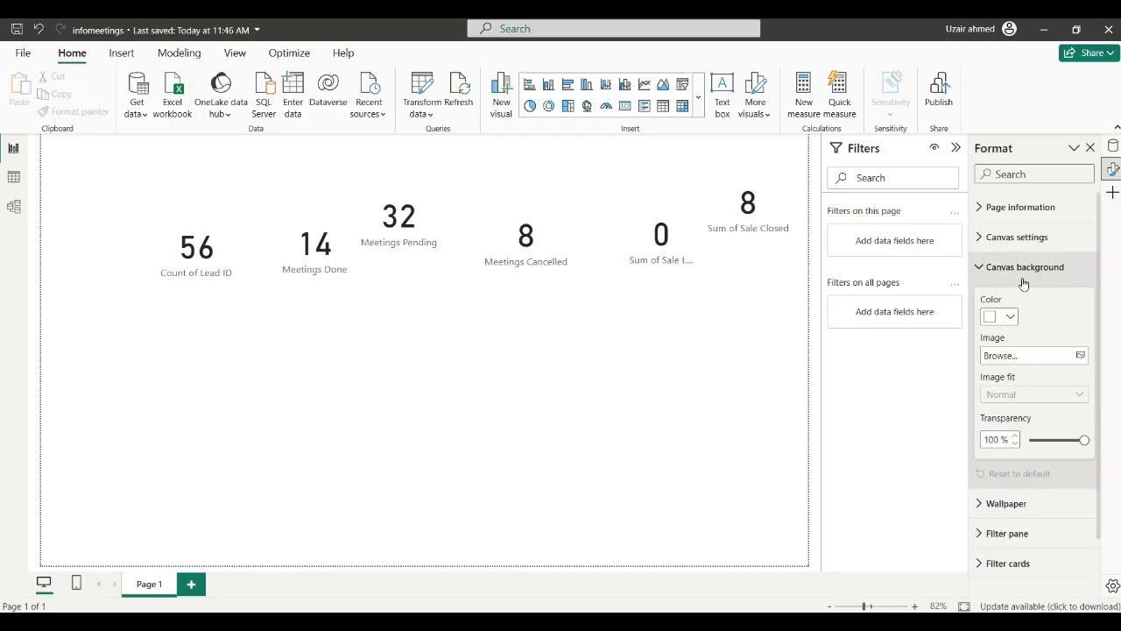
left_click(1055, 357)
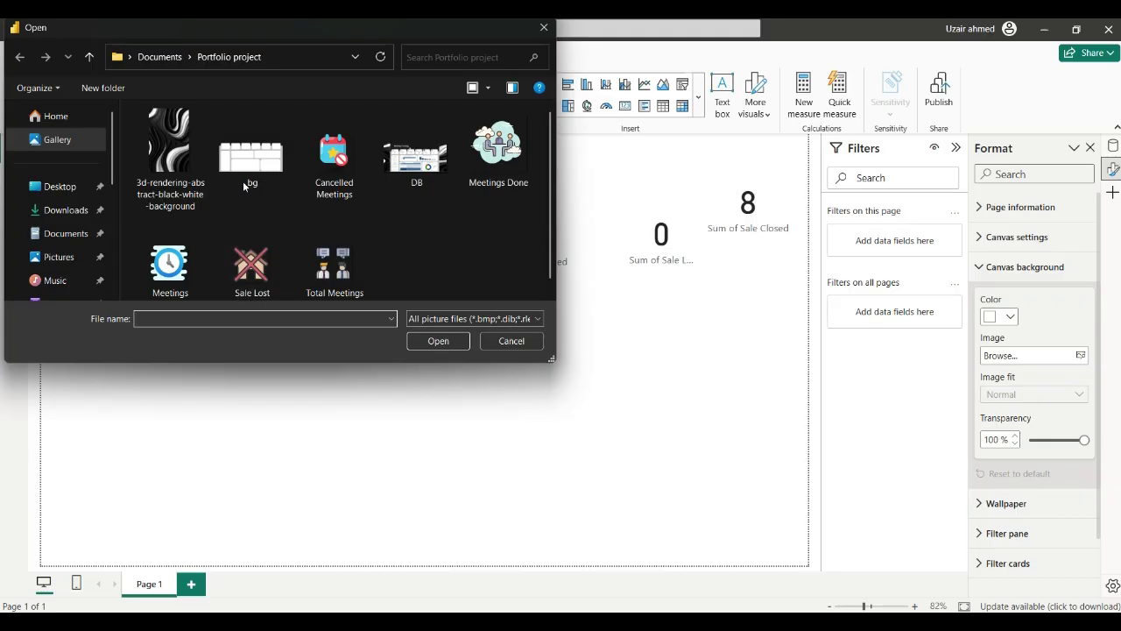
double_click(256, 166)
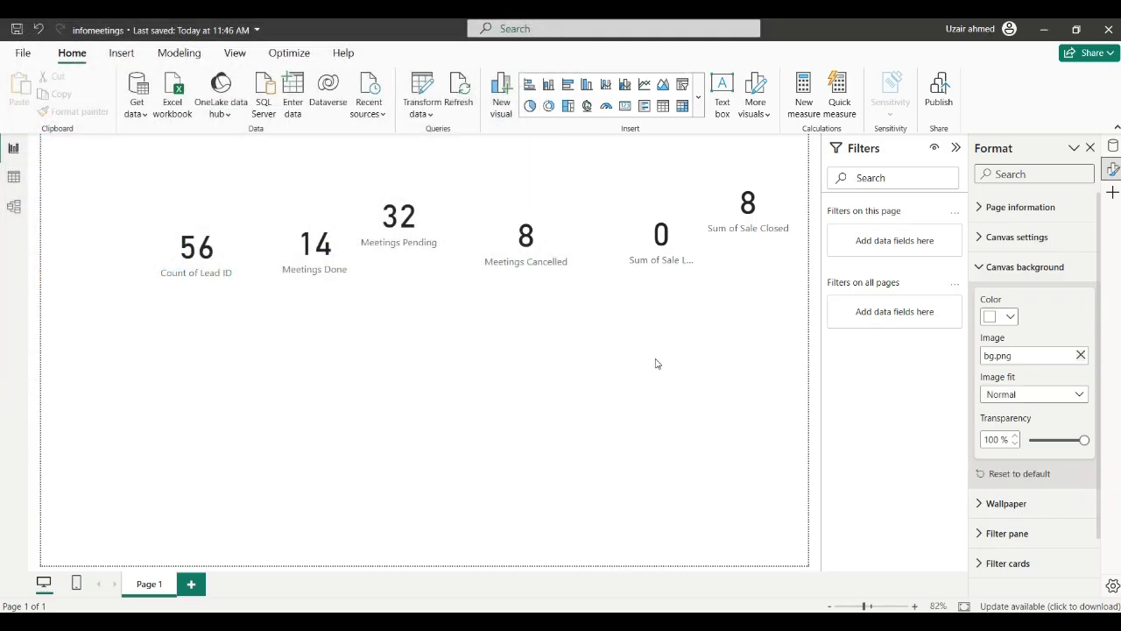
Set the canvas background's image fit to Fit and its transparency to 0%
left_click(1062, 399)
left_click(996, 429)
left_click_drag(1084, 438, 1028, 440)
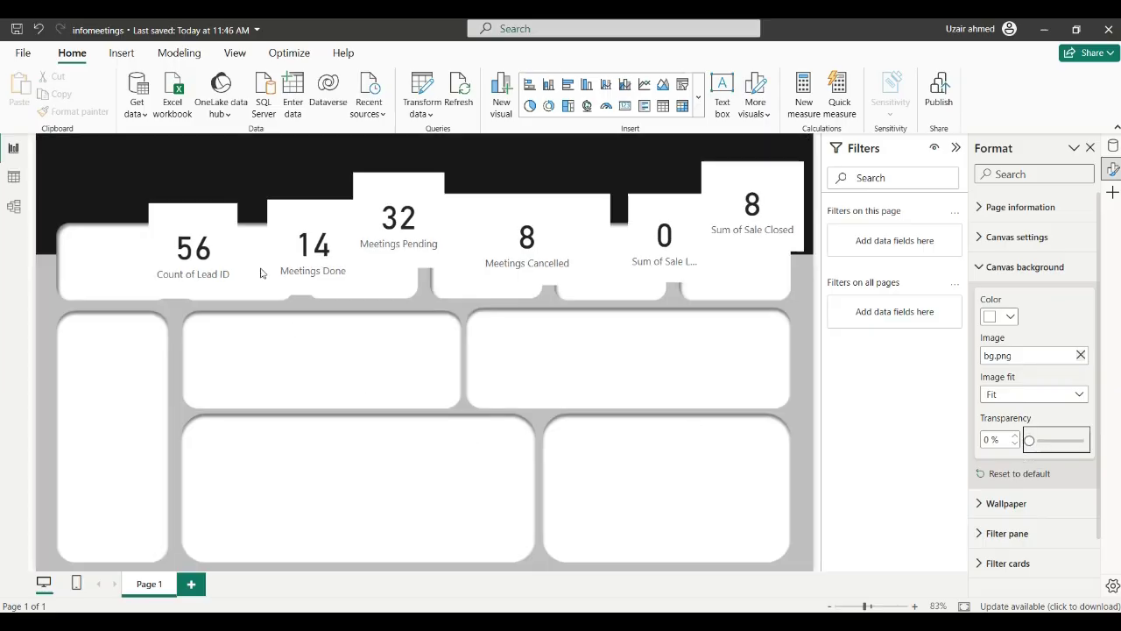
Move the Count of Lead ID, Meetings Done and Meetings Pending cards onto the first three small boxes of the background image
left_click_drag(224, 219, 140, 250)
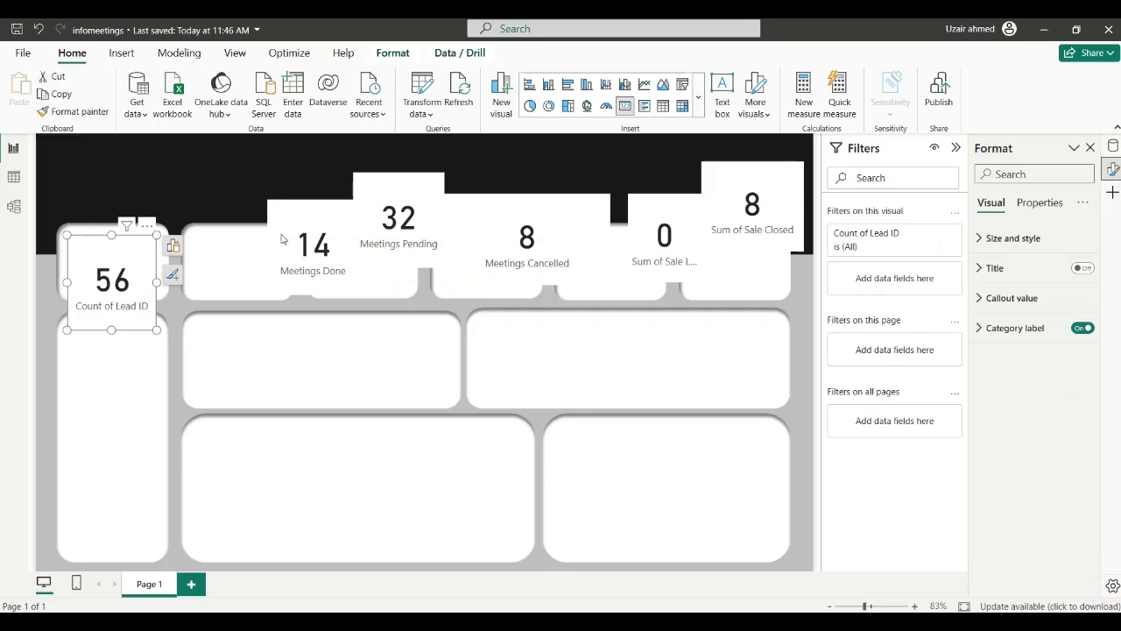
left_click_drag(298, 244, 218, 280)
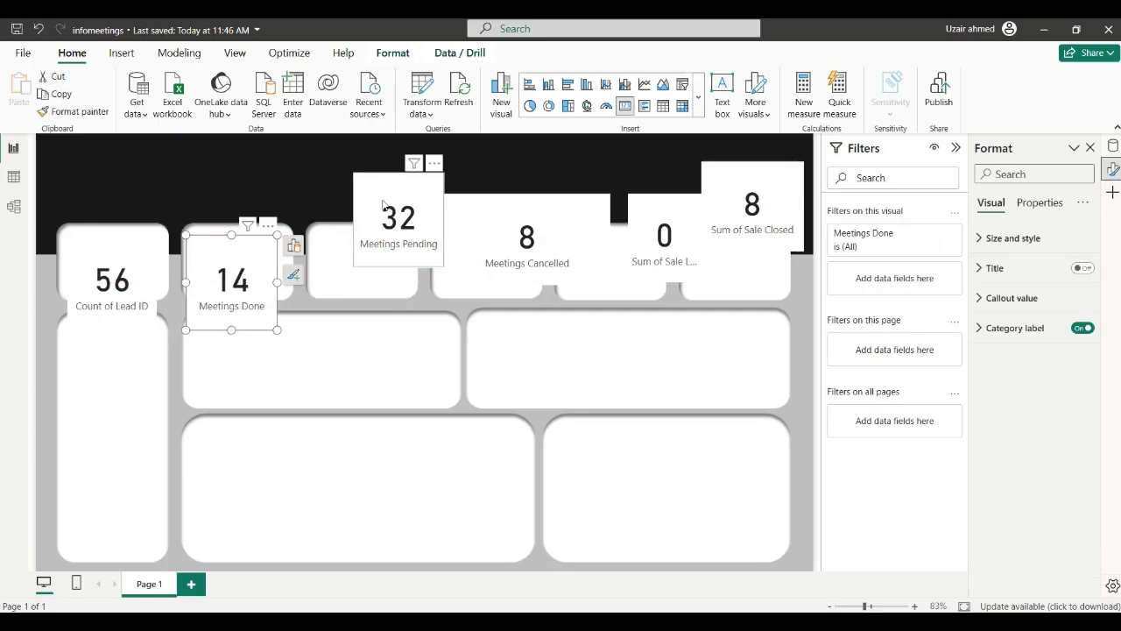
left_click_drag(405, 206, 370, 252)
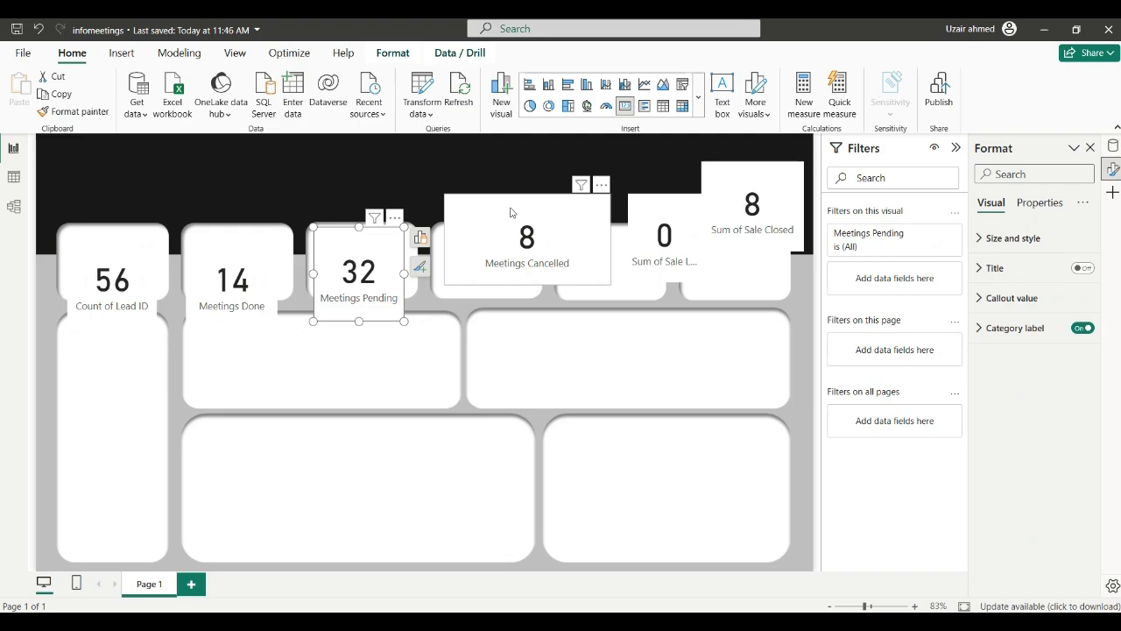
Shrink the Meetings Cancelled card and place it with the Sale Lost and Sale Closed cards over the remaining three small background boxes
left_click_drag(510, 213, 474, 332)
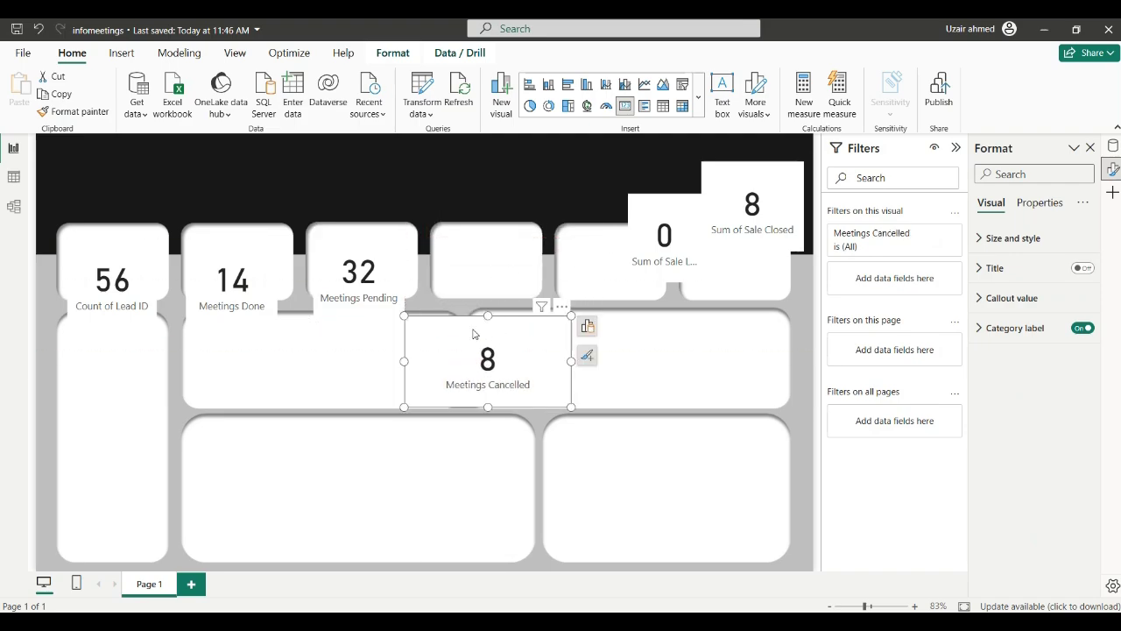
left_click_drag(540, 348, 625, 380)
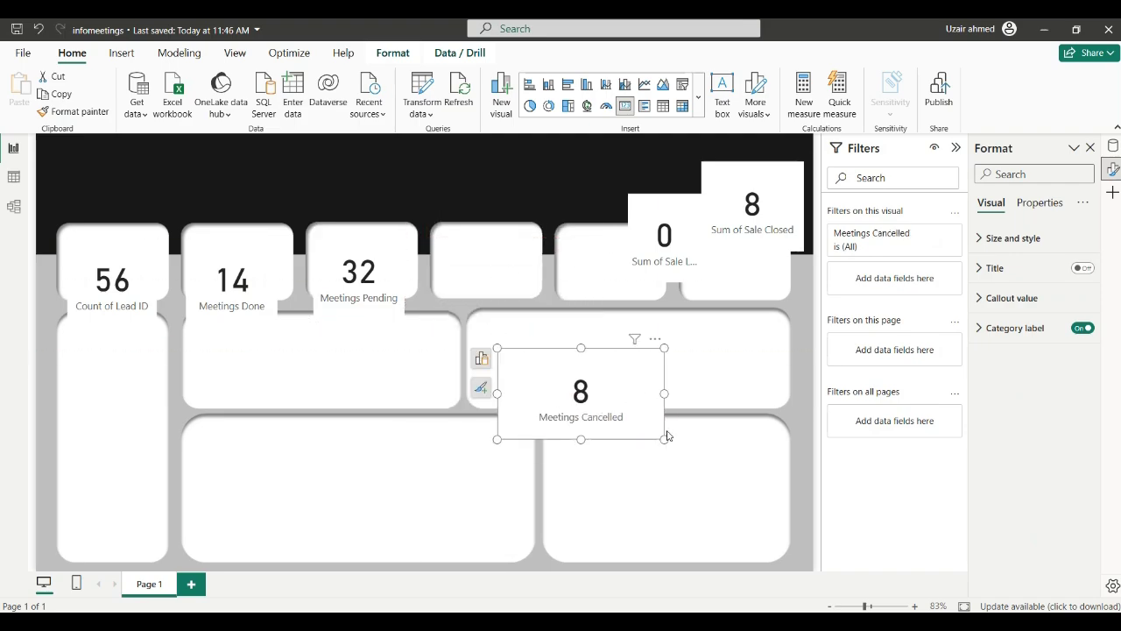
left_click_drag(666, 443, 570, 430)
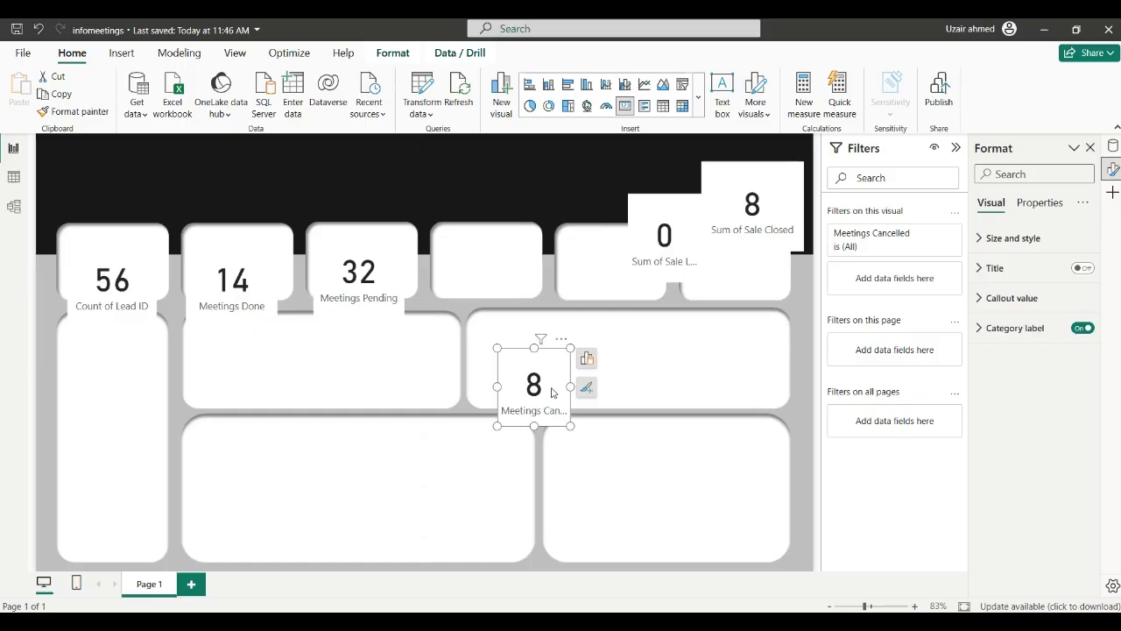
left_click_drag(542, 388, 506, 255)
left_click_drag(660, 238, 625, 248)
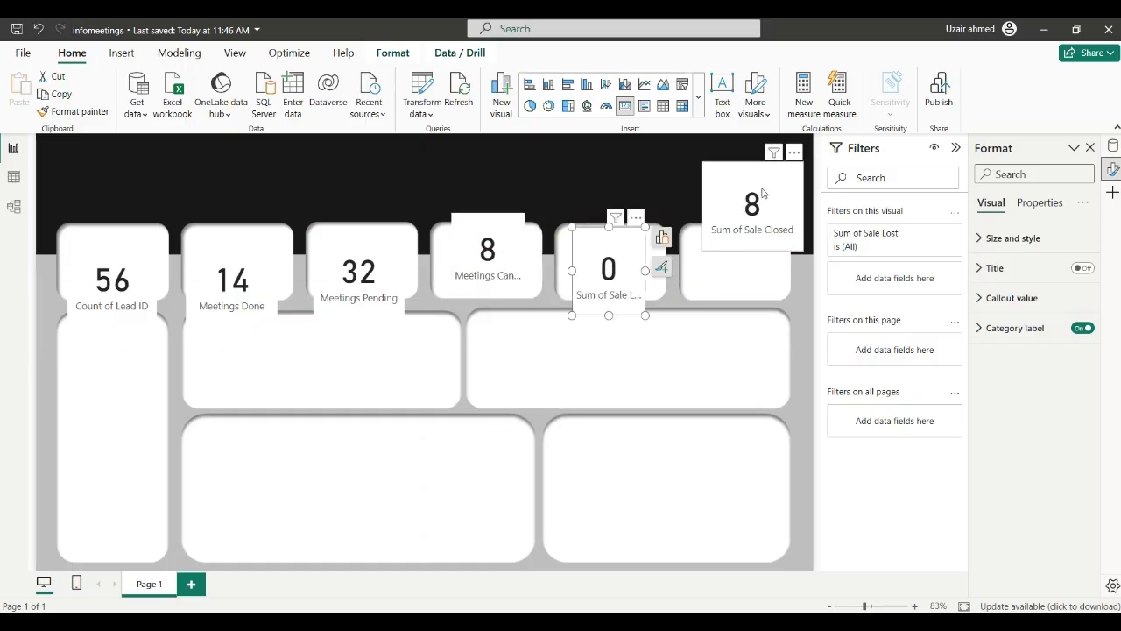
left_click_drag(760, 186, 748, 254)
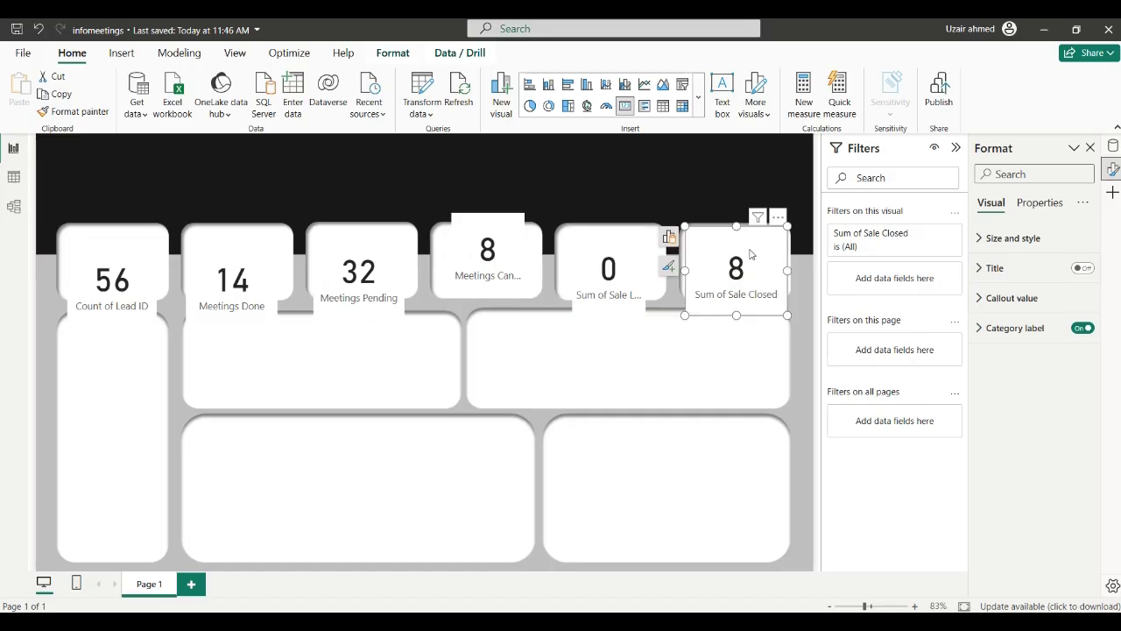
left_click(152, 272, "ctrl")
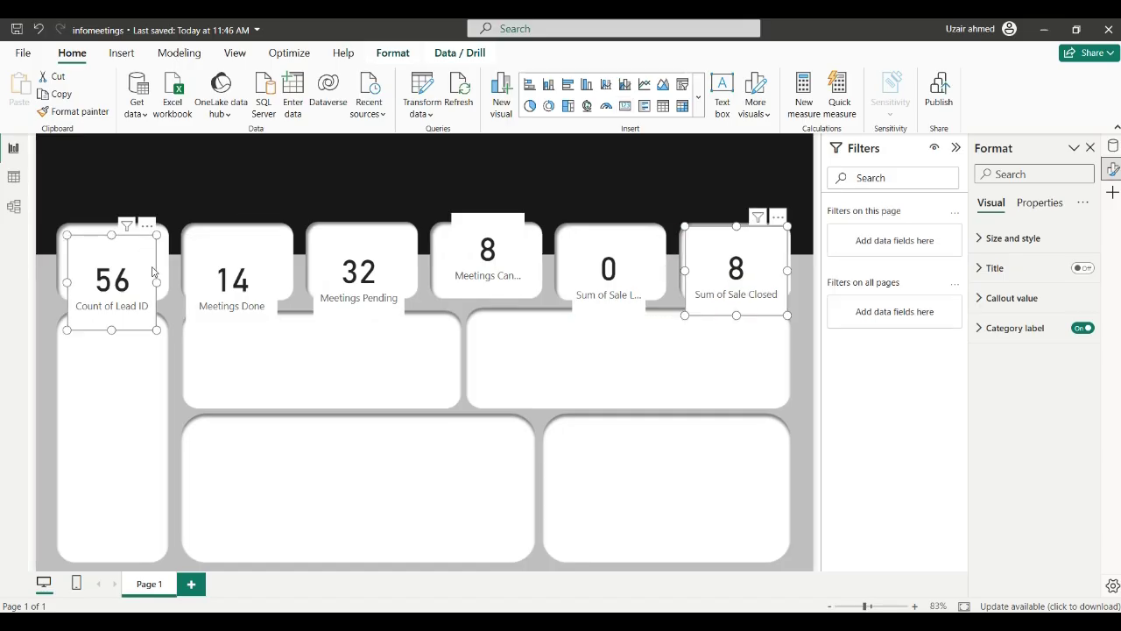
left_click(241, 263, "ctrl")
left_click(384, 263, "ctrl")
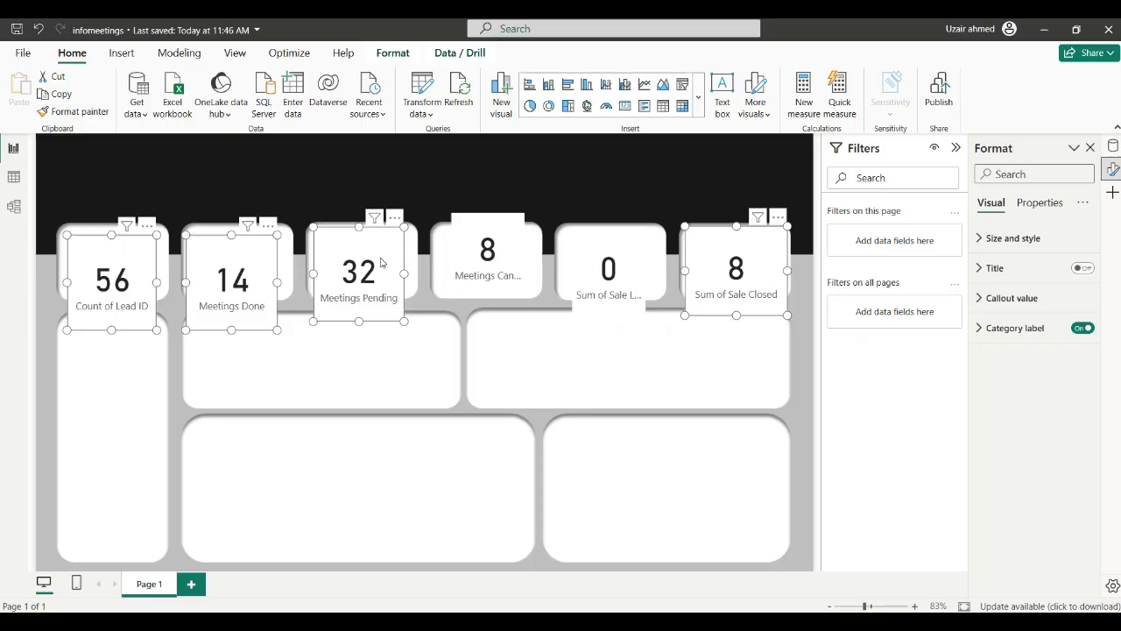
left_click(511, 259, "ctrl")
left_click(629, 267, "ctrl")
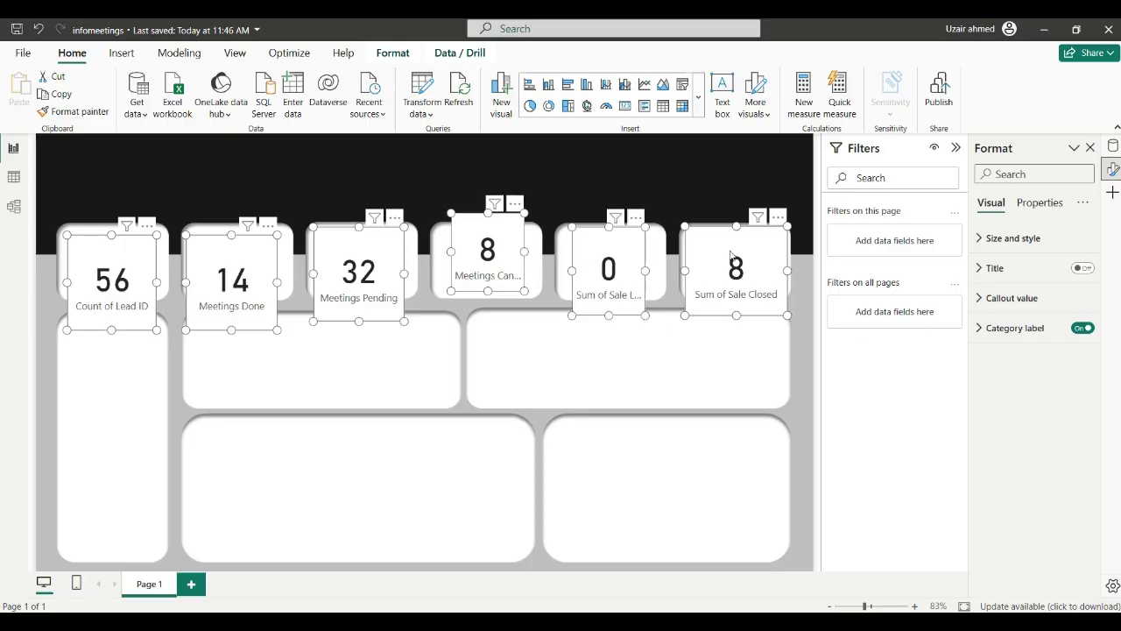
left_click(771, 256)
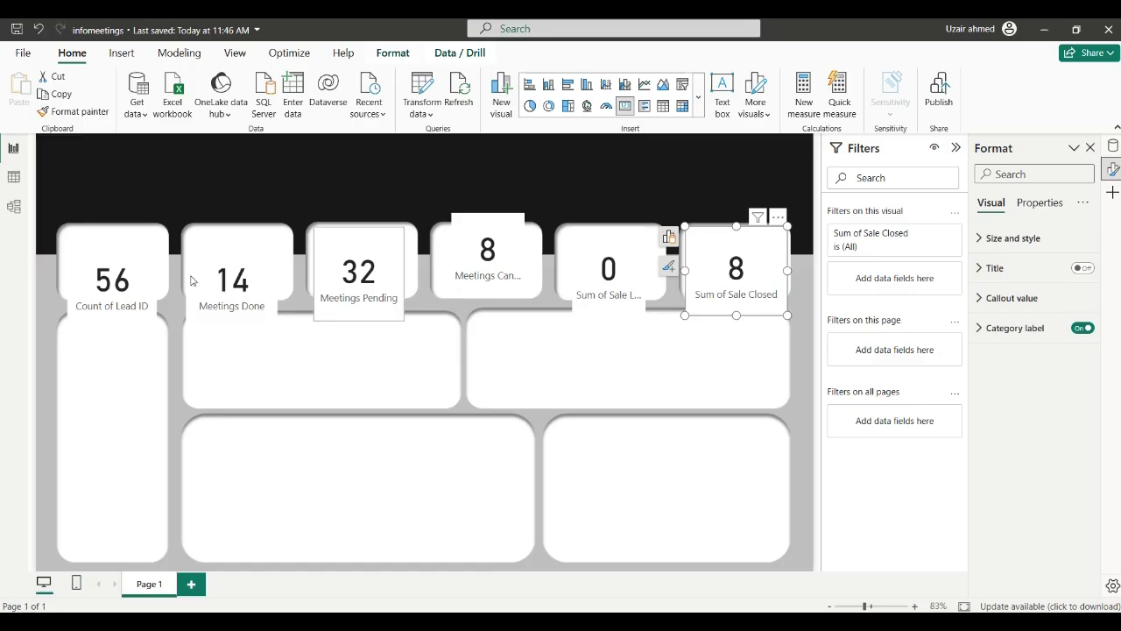
Select all six cards together and turn off their background
left_click(145, 267)
left_click(232, 273, "ctrl")
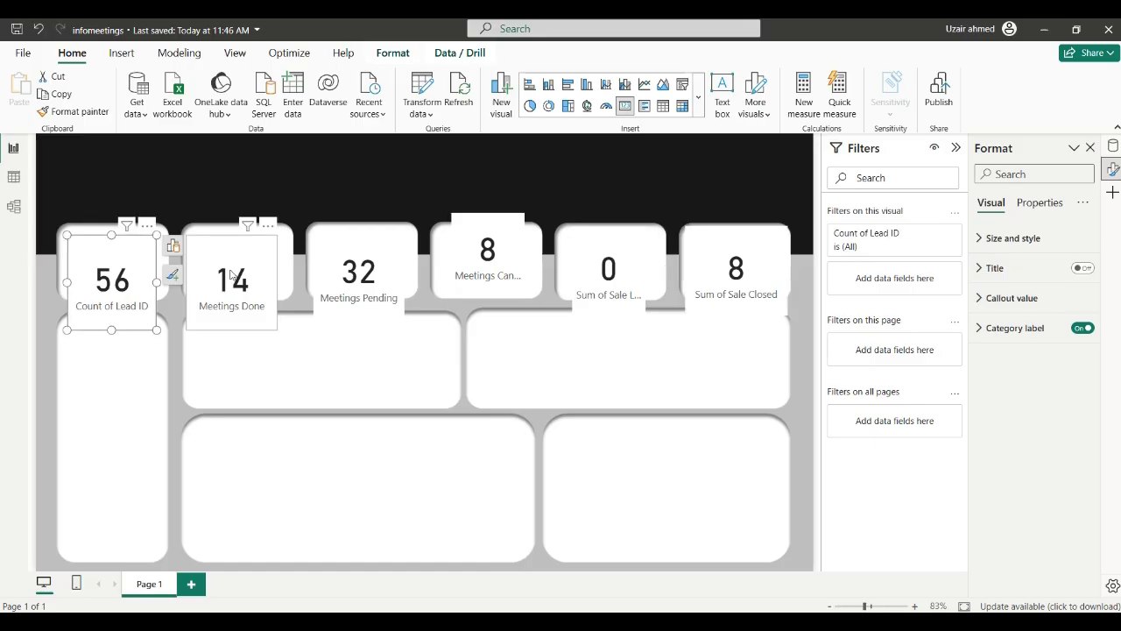
left_click(391, 264, "ctrl")
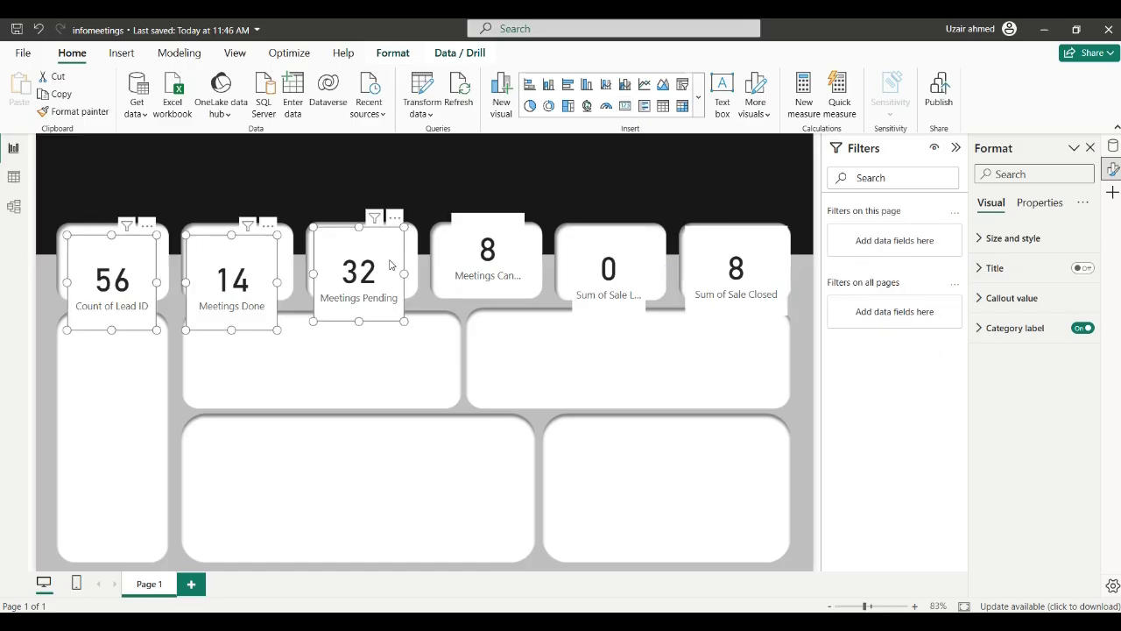
left_click(480, 266, "ctrl")
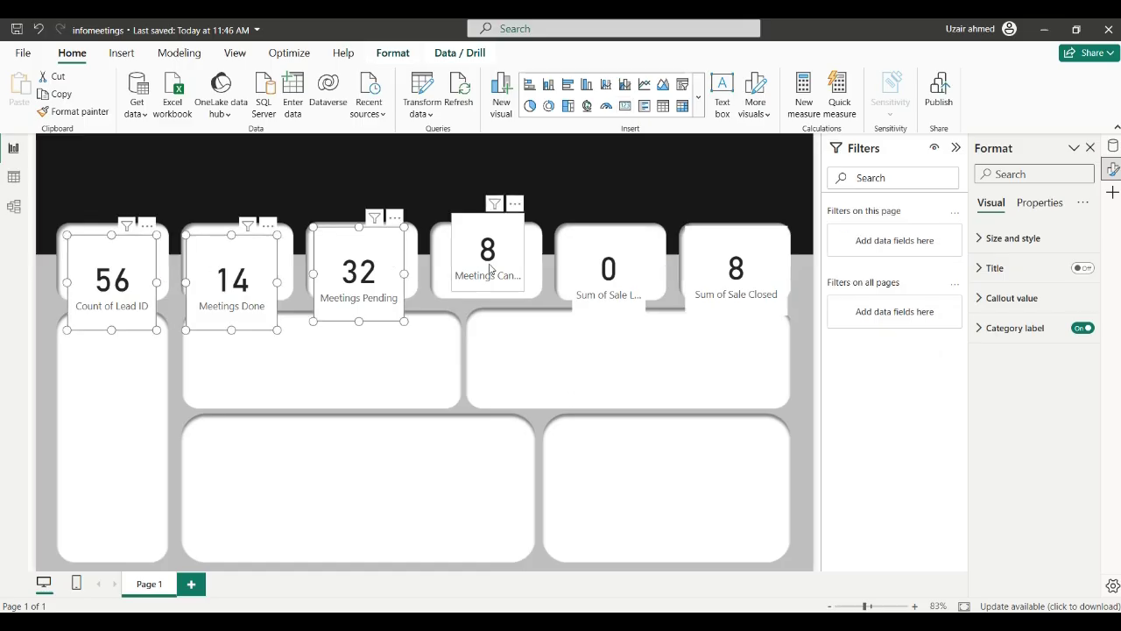
left_click(585, 275, "ctrl")
left_click(700, 272, "ctrl")
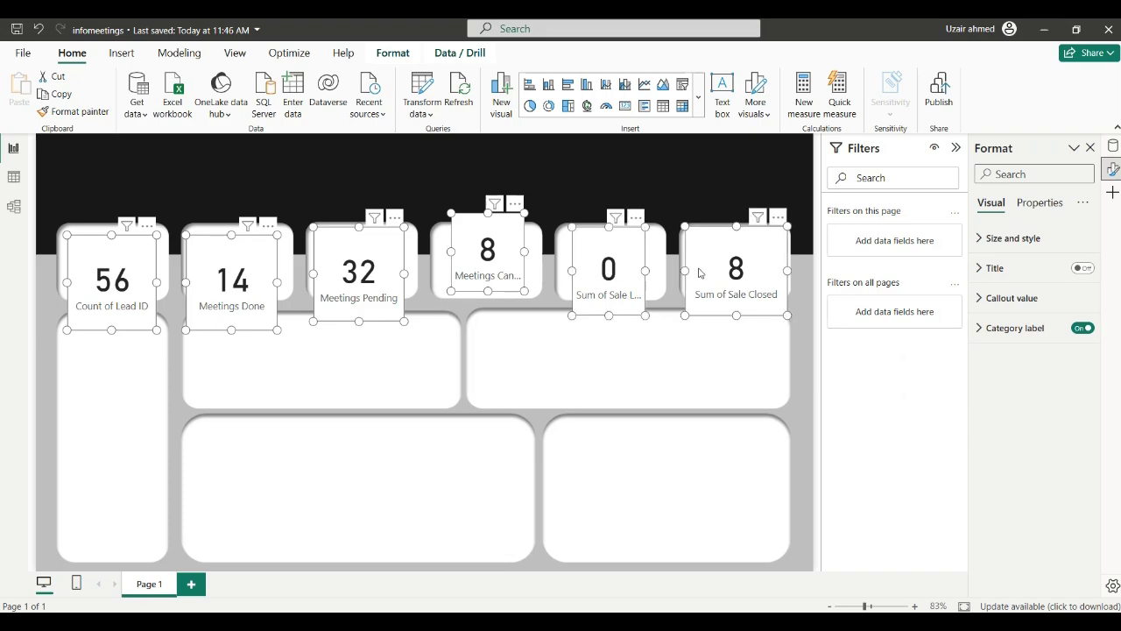
left_click(989, 238)
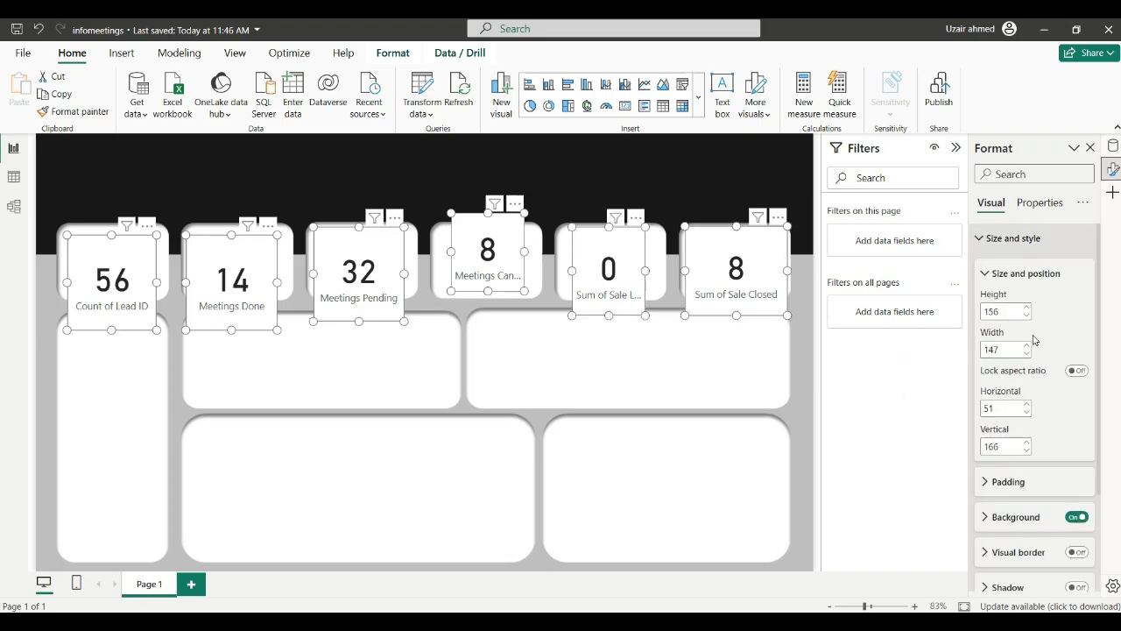
left_click(1079, 517)
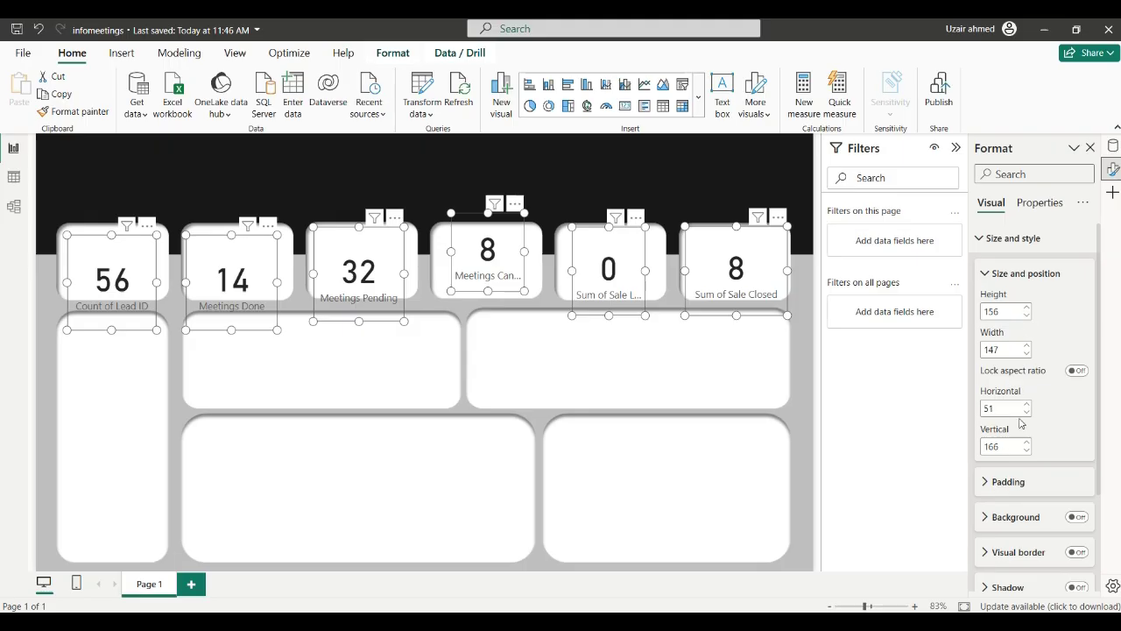
Set the callout value font size of the six selected cards to 37
scroll(1060, 386, "down", 3)
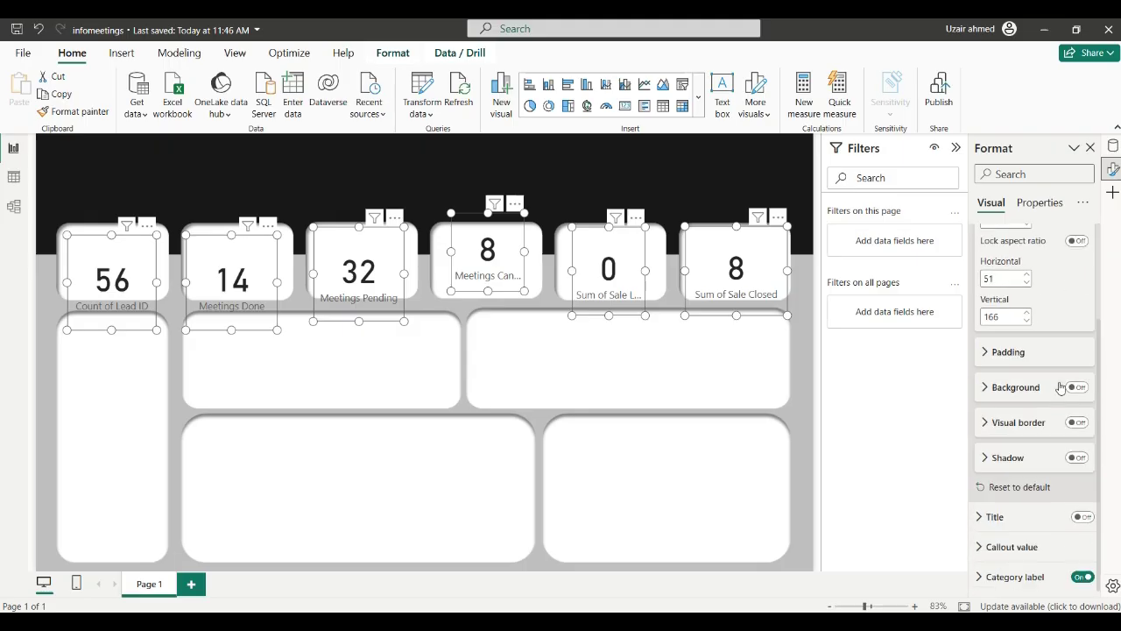
left_click(1012, 545)
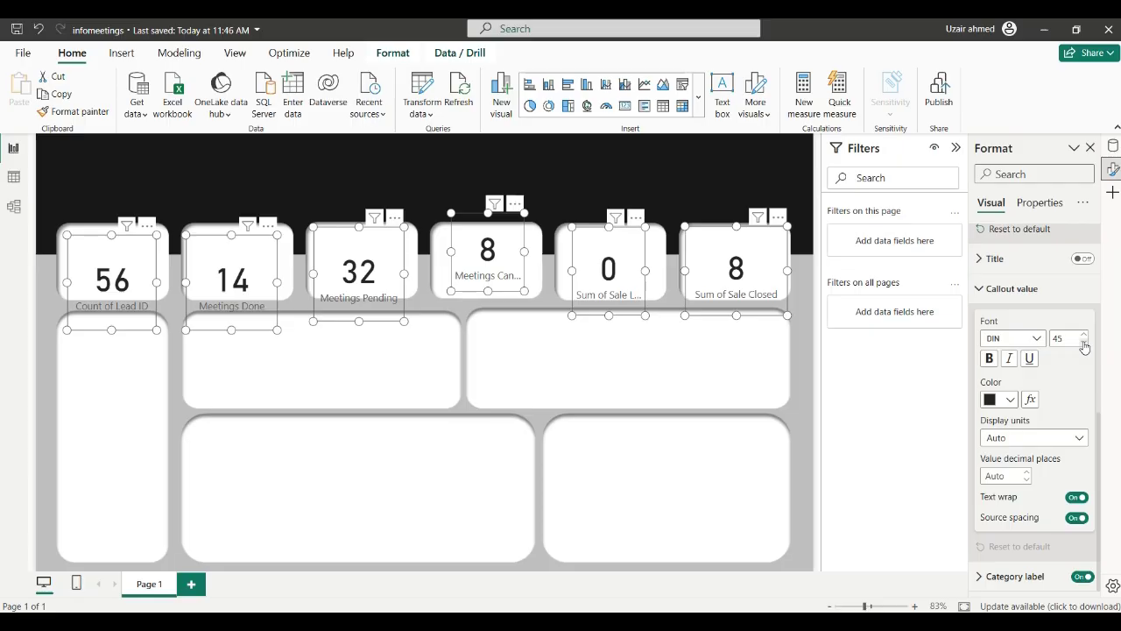
left_click(1084, 345)
left_click(1084, 345)
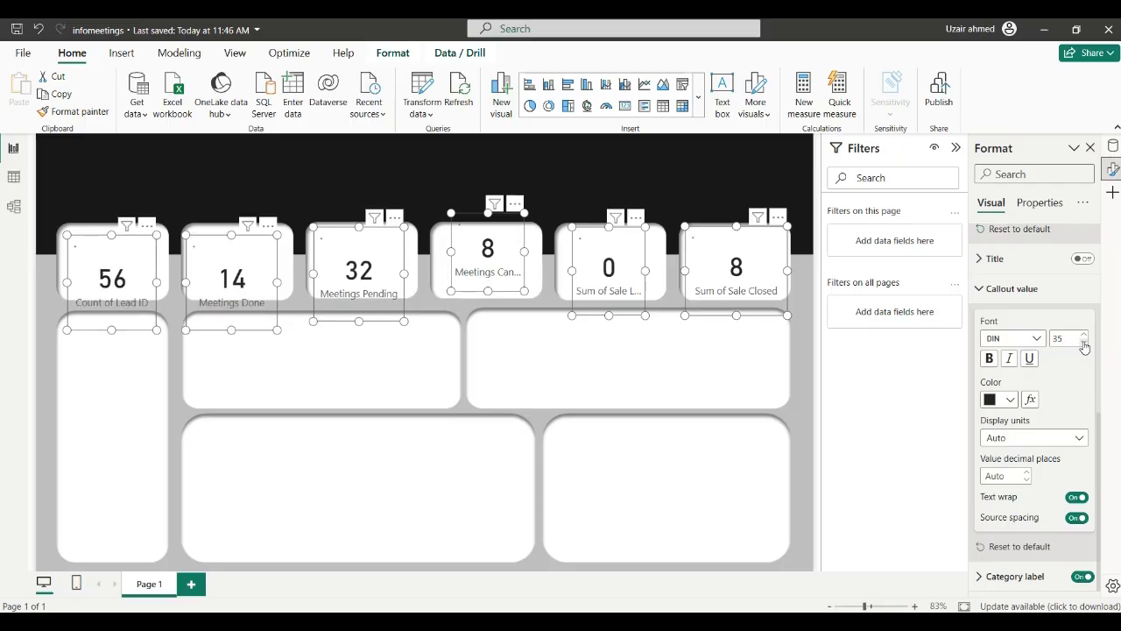
left_click(1084, 345)
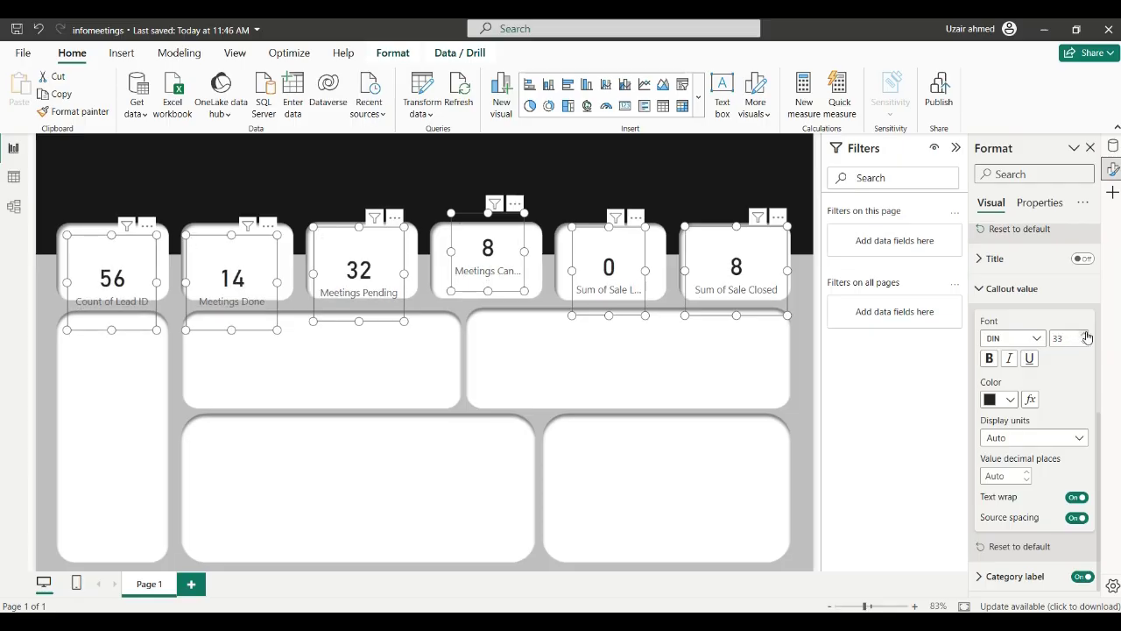
left_click(1086, 335)
left_click(1085, 335)
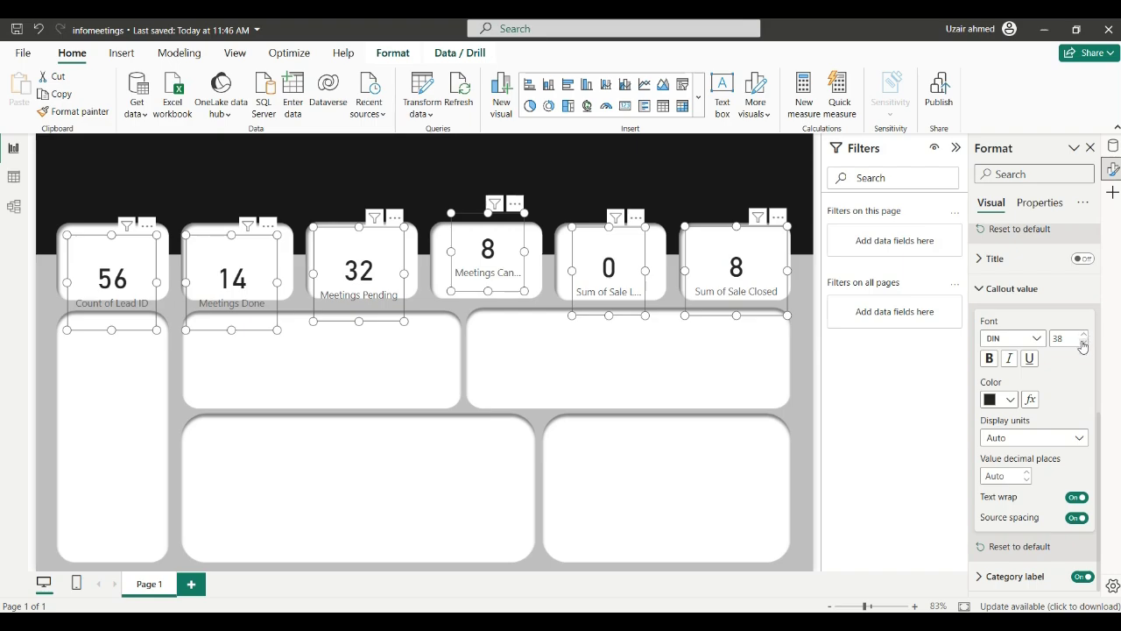
left_click(1083, 343)
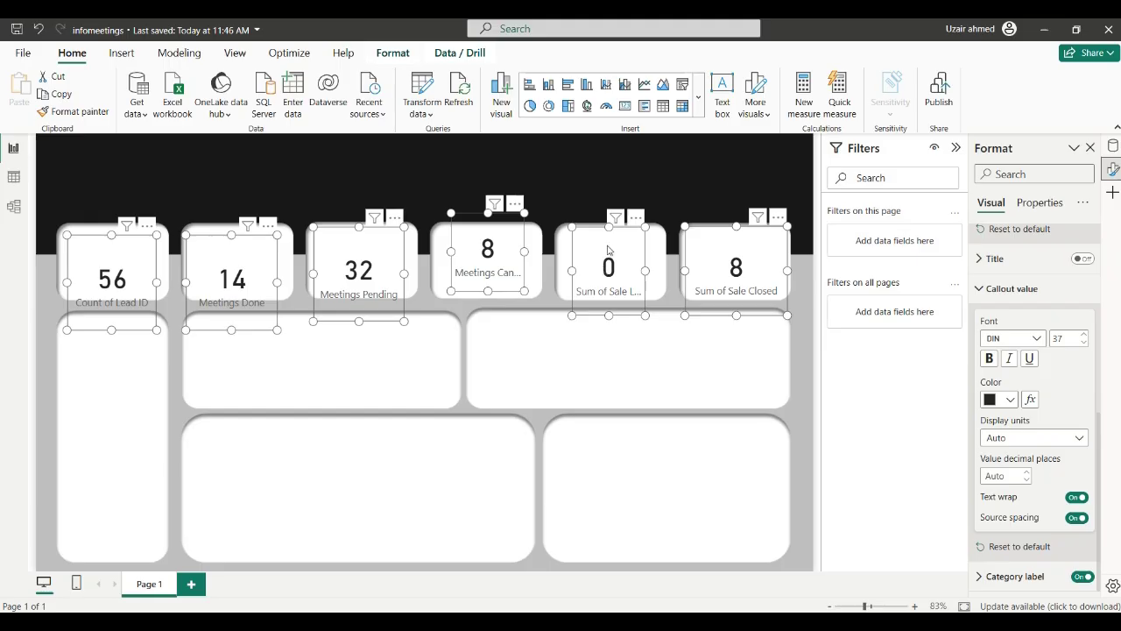
Shift all six cards up together, and nudge the Meetings Cancelled card back down so it sits inside its background box
left_click_drag(607, 251, 609, 226)
left_click(519, 226)
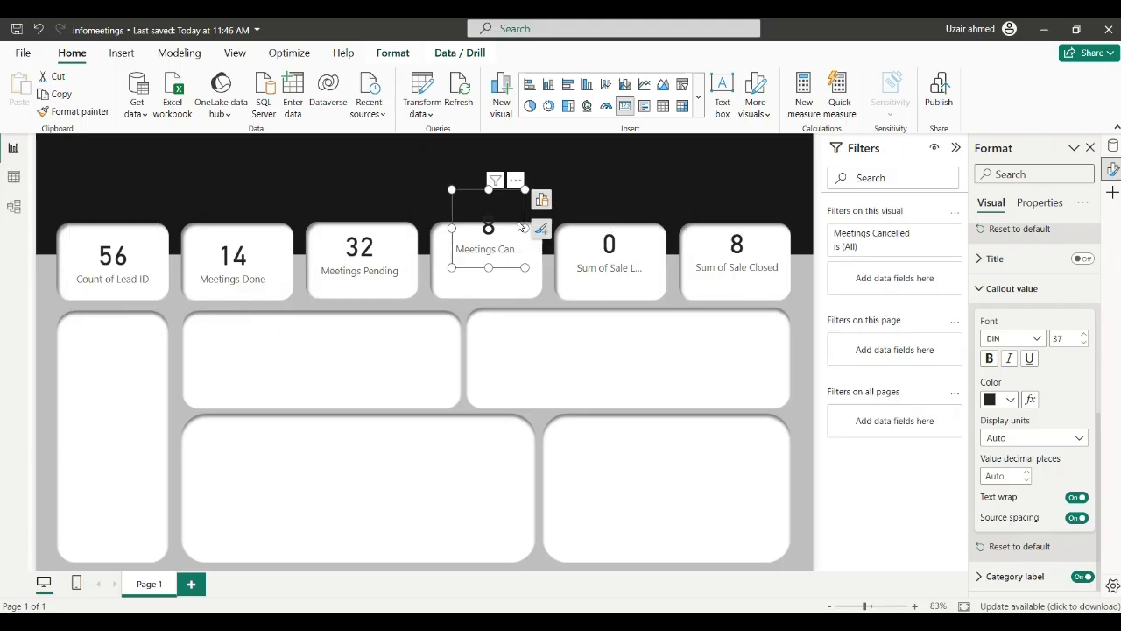
key("Down")
key("Down")
key("Down")
key("Down")
key("Down")
key("Down")
key("Down")
key("Down")
key("Down")
key("Down")
key("Down")
key("Down")
key("Down")
key("Down")
key("Down")
key("Down")
key("Down")
key("Down")
key("Down")
key("Down")
key("Down")
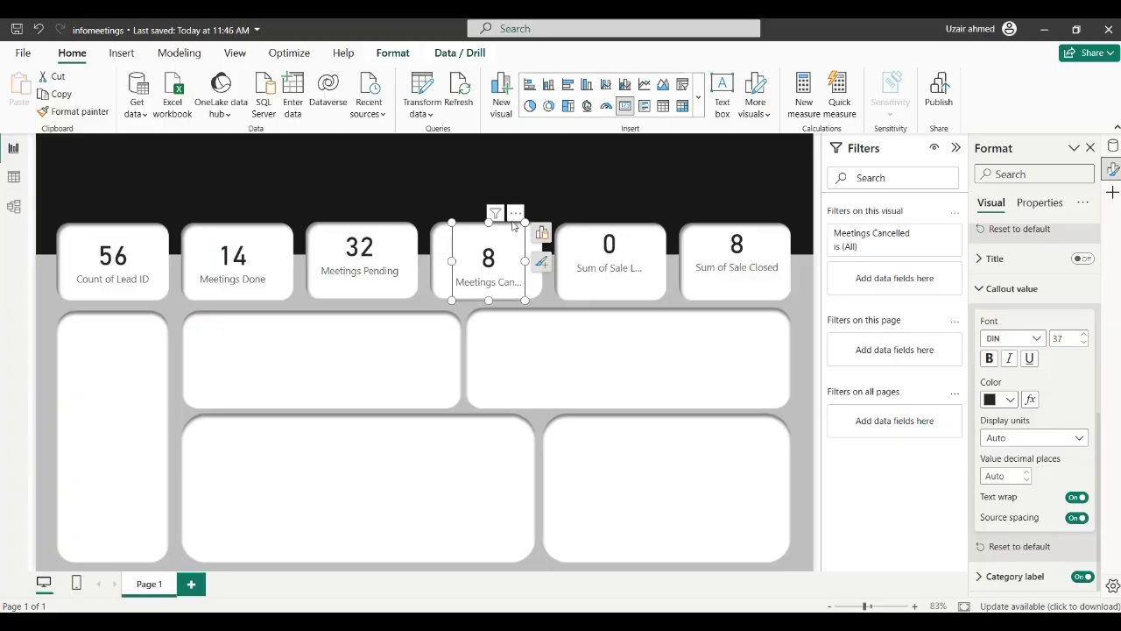
Nudge the Meetings Pending card down to sit lower in its background box
left_click(391, 251)
key("Down")
key("Down")
key("Down")
key("Down")
key("Down")
key("Down")
key("Down")
key("Down")
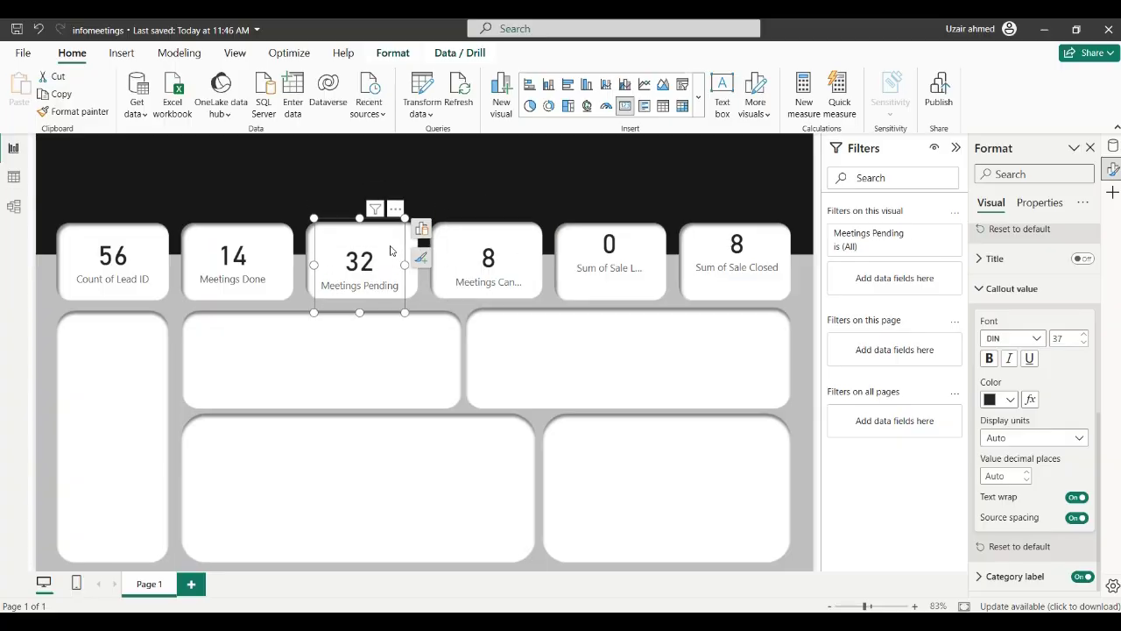
Nudge the Count of Lead ID card down in its background box and shrink it to about 112 wide and 60 high
left_click(136, 273)
key("Down")
key("Down")
key("Down")
key("Down")
key("Down")
key("Down")
key("Down")
key("Down")
key("Down")
key("Down")
key("Down")
key("Down")
key("Down")
key("Down")
key("Down")
key("Down")
key("Down")
key("Down")
key("Down")
key("Down")
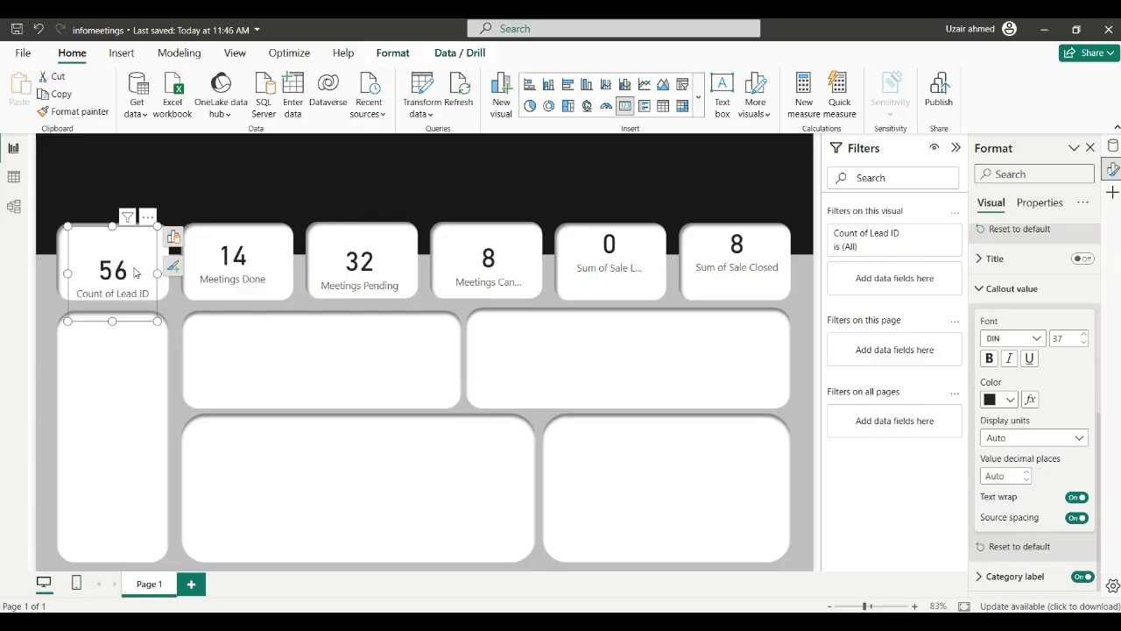
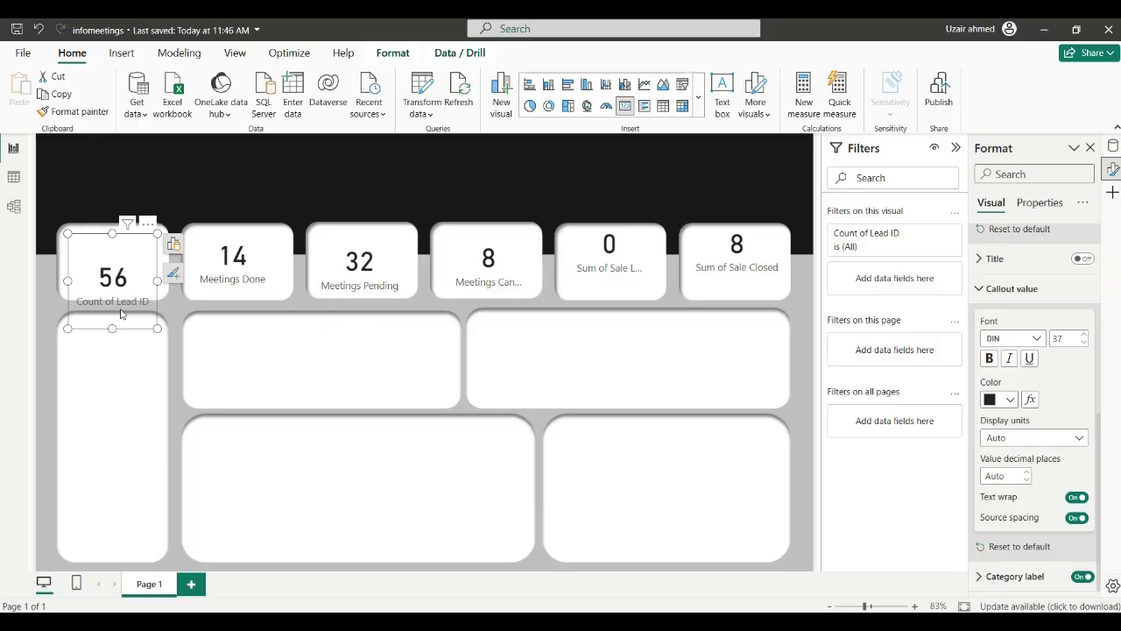
left_click_drag(157, 234, 128, 284)
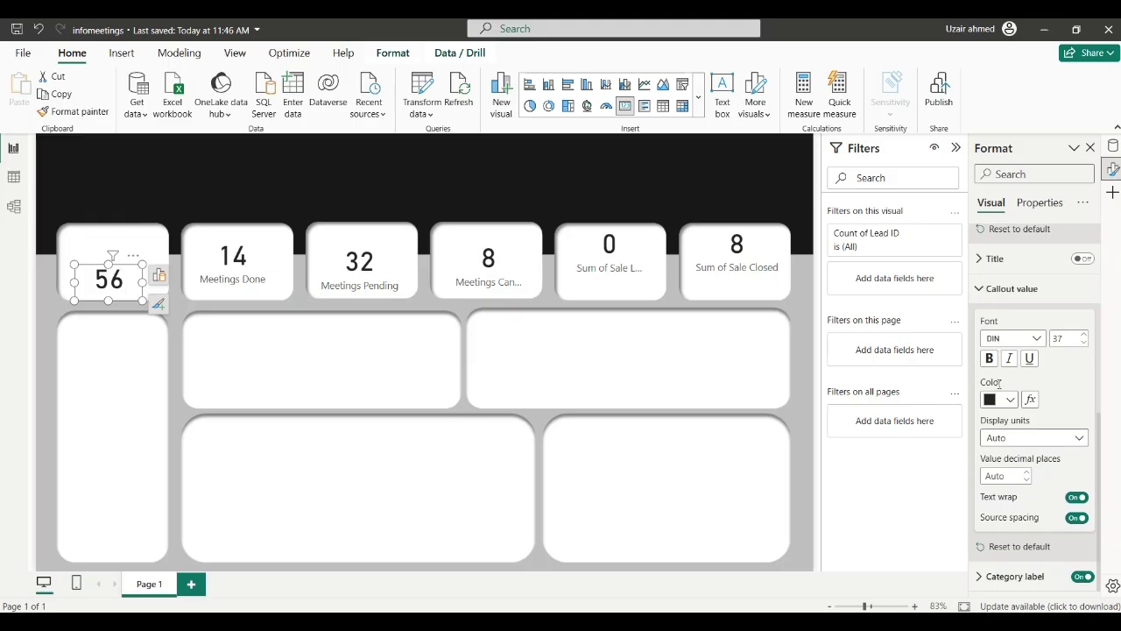
scroll(999, 381, "up", 10)
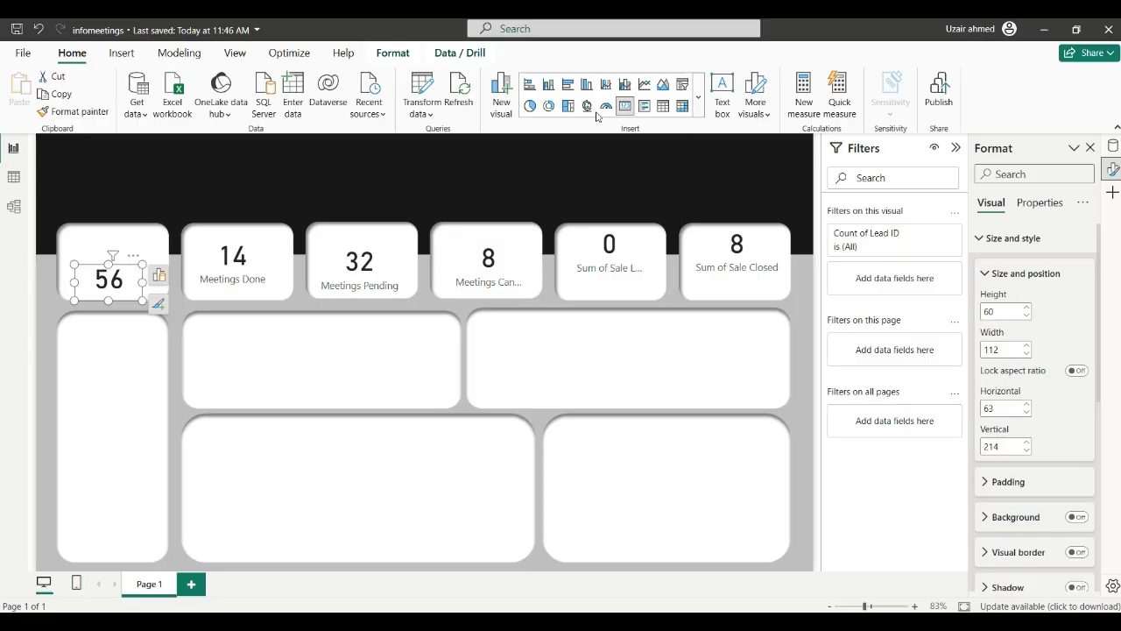
Insert a text box reading "Total Meetings"
left_click(723, 92)
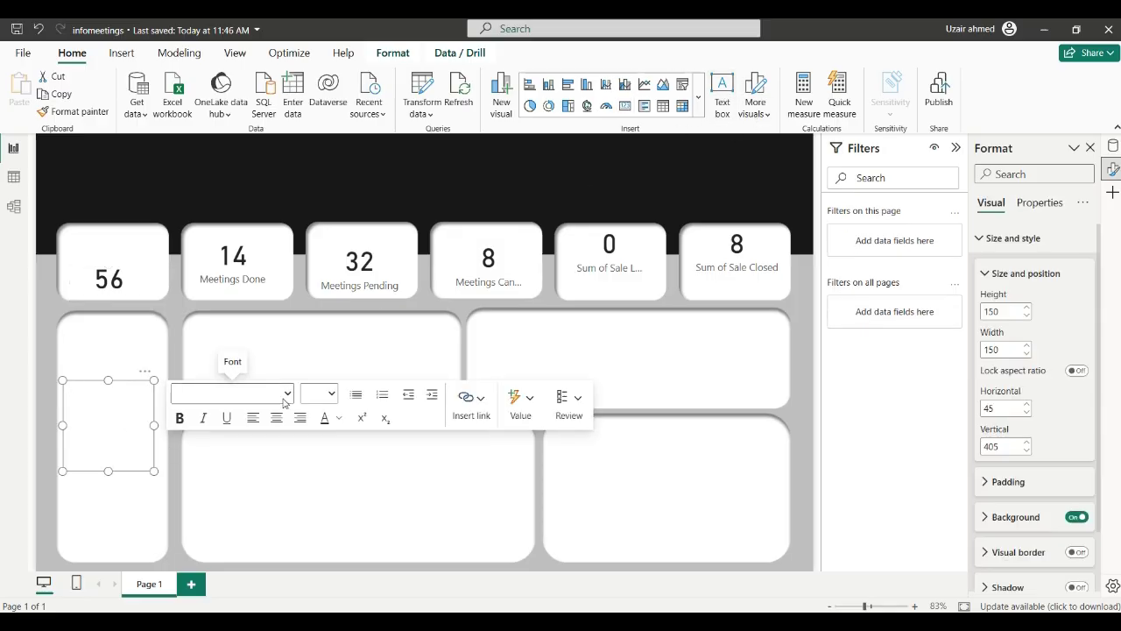
left_click(98, 426)
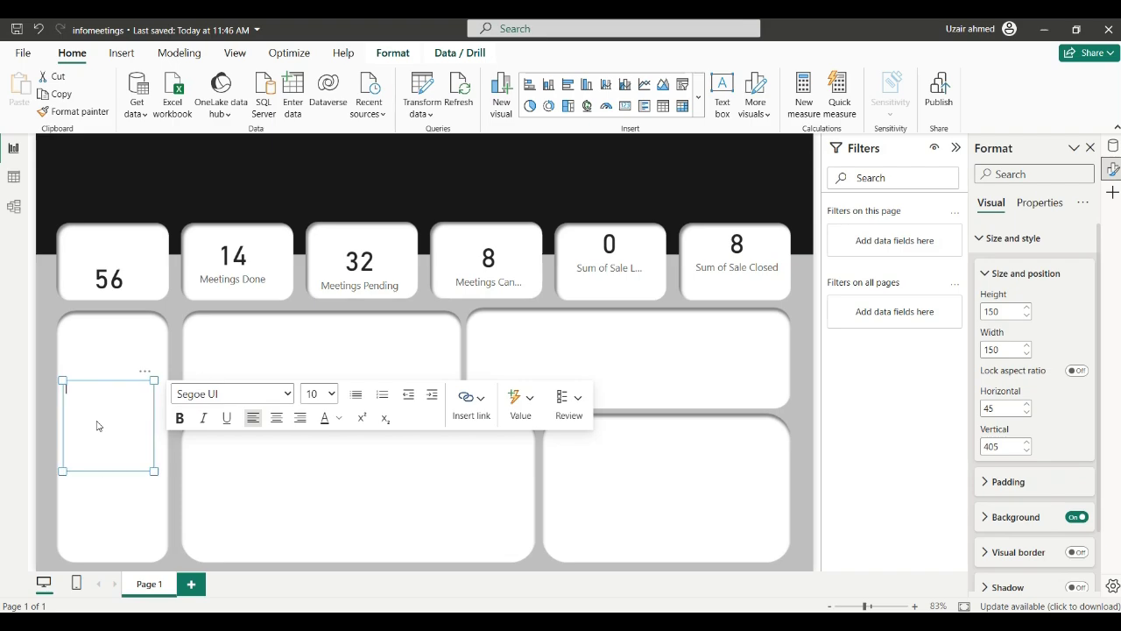
left_click(227, 395)
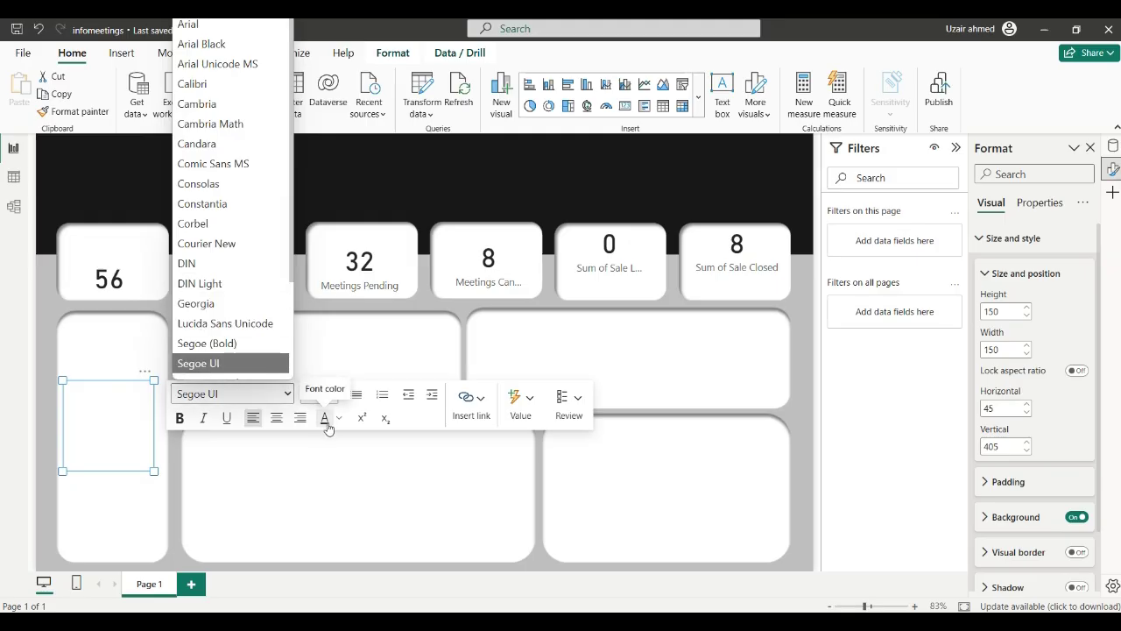
left_click(134, 430)
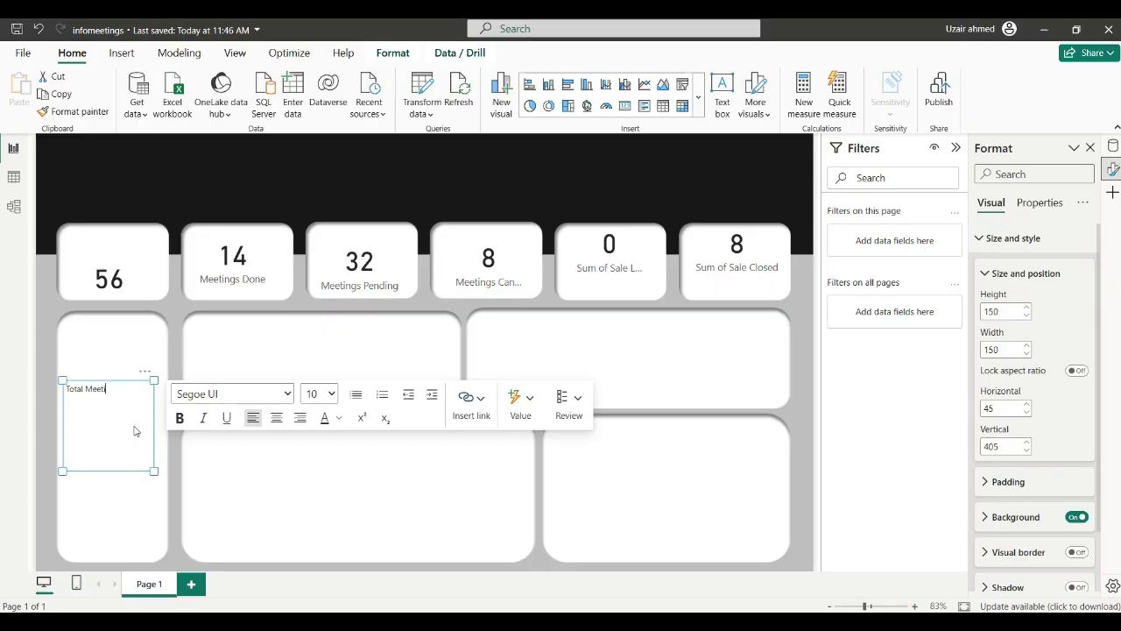
Format all of the Total Meetings text as size 14, bold and centred
key("ctrl+a")
left_click(319, 393)
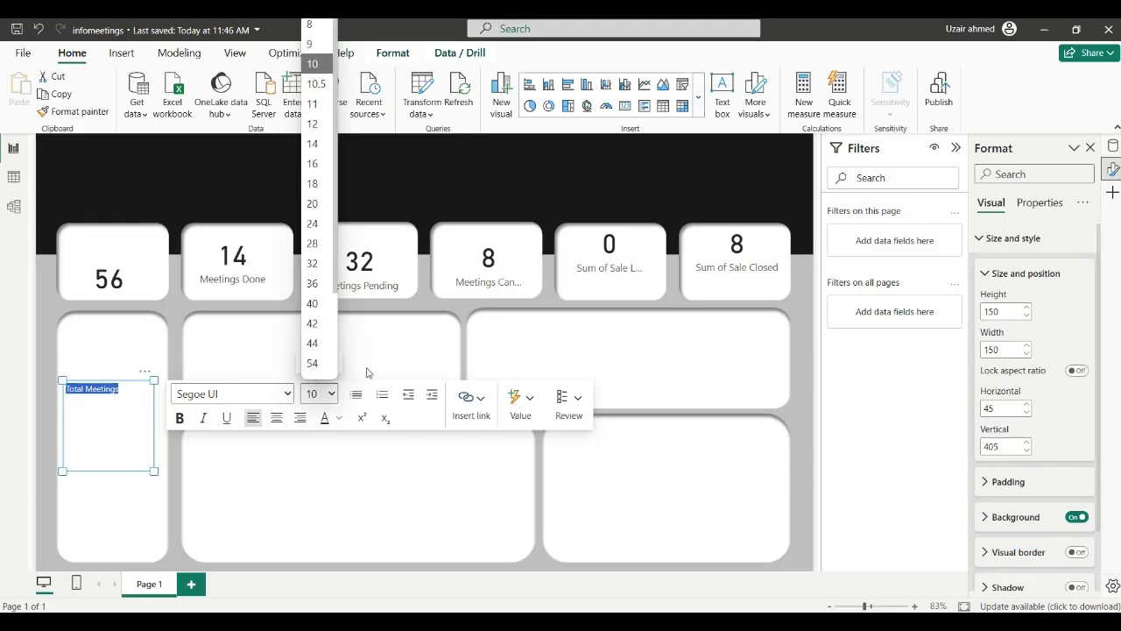
left_click(312, 144)
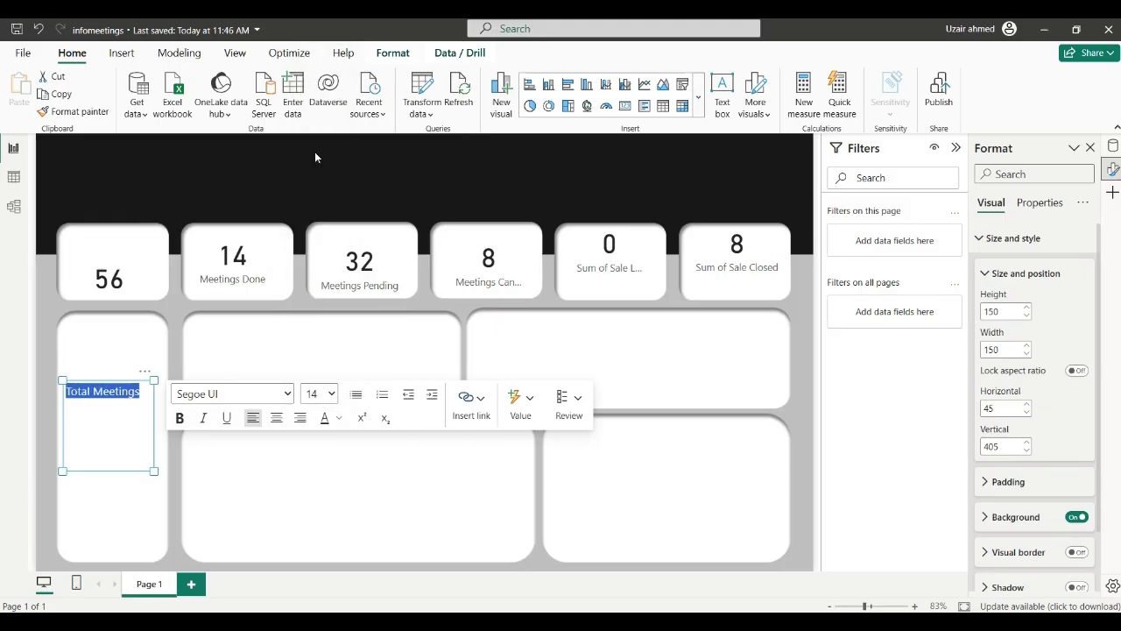
left_click(179, 418)
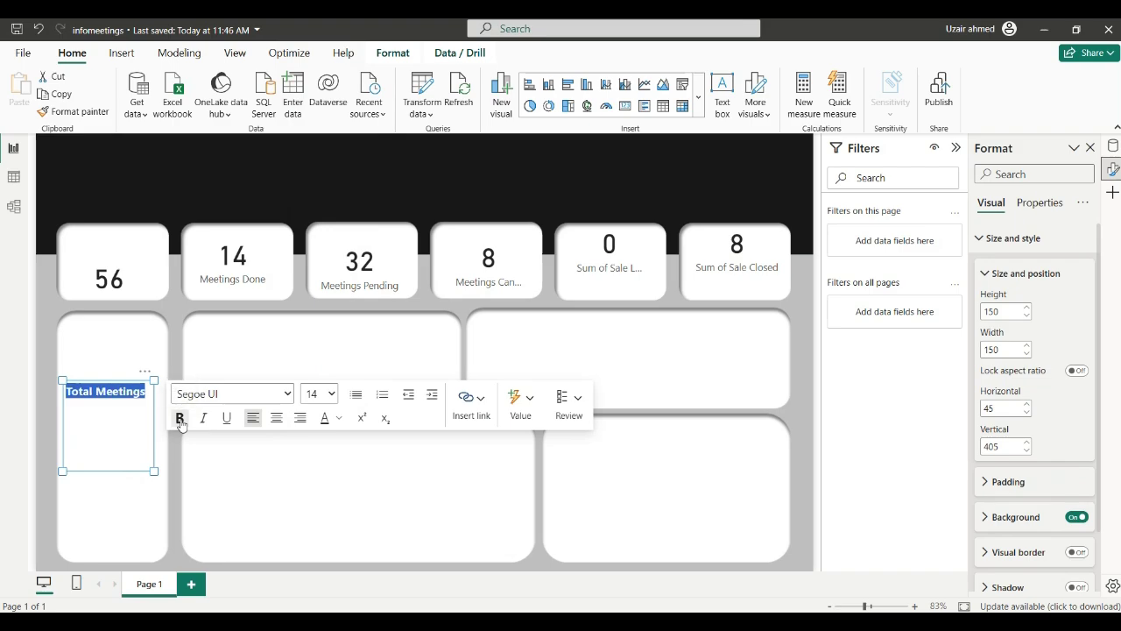
left_click(276, 419)
Shrink the Total Meetings text box to about 144 wide and 39 high, and place it above the Count of Lead ID value
left_click_drag(154, 470, 112, 263)
left_click(143, 368)
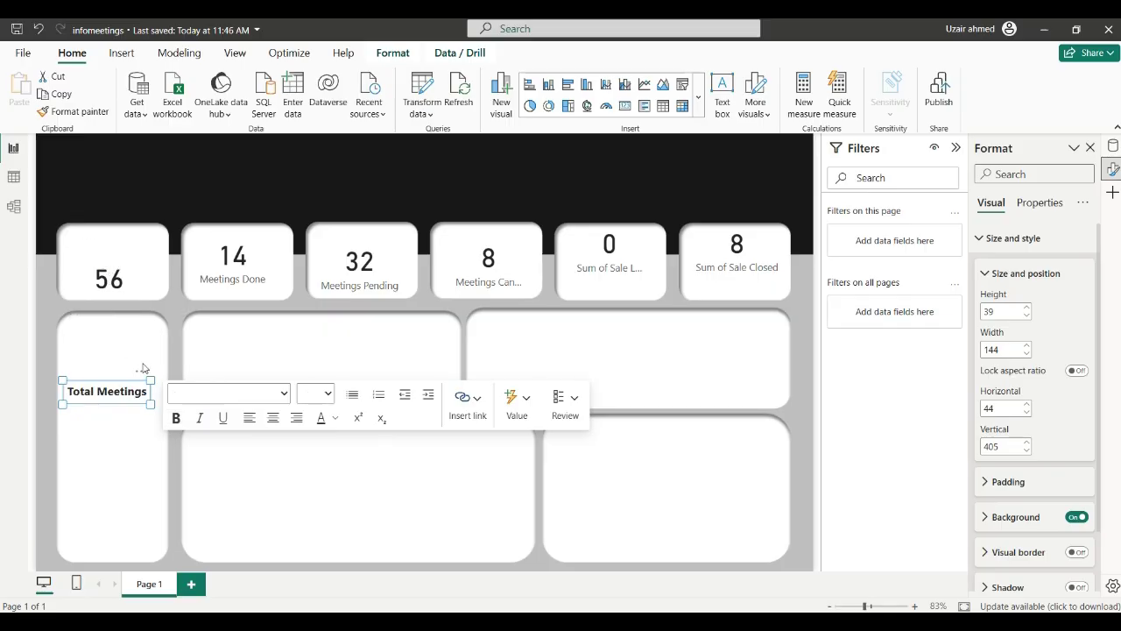
left_click(185, 368)
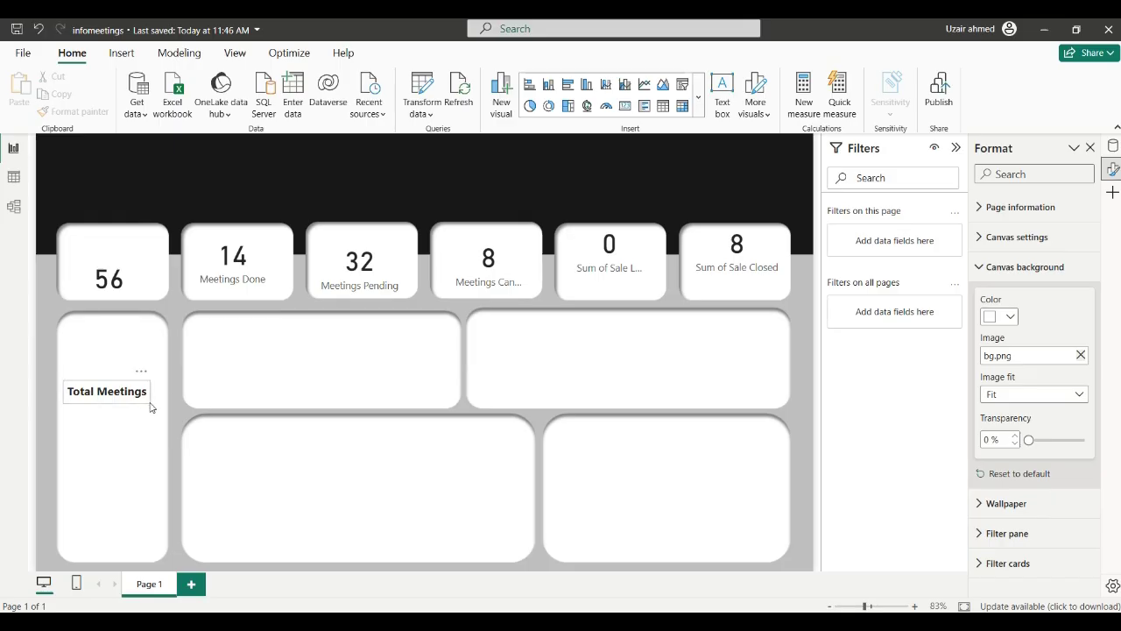
left_click_drag(151, 408, 152, 273)
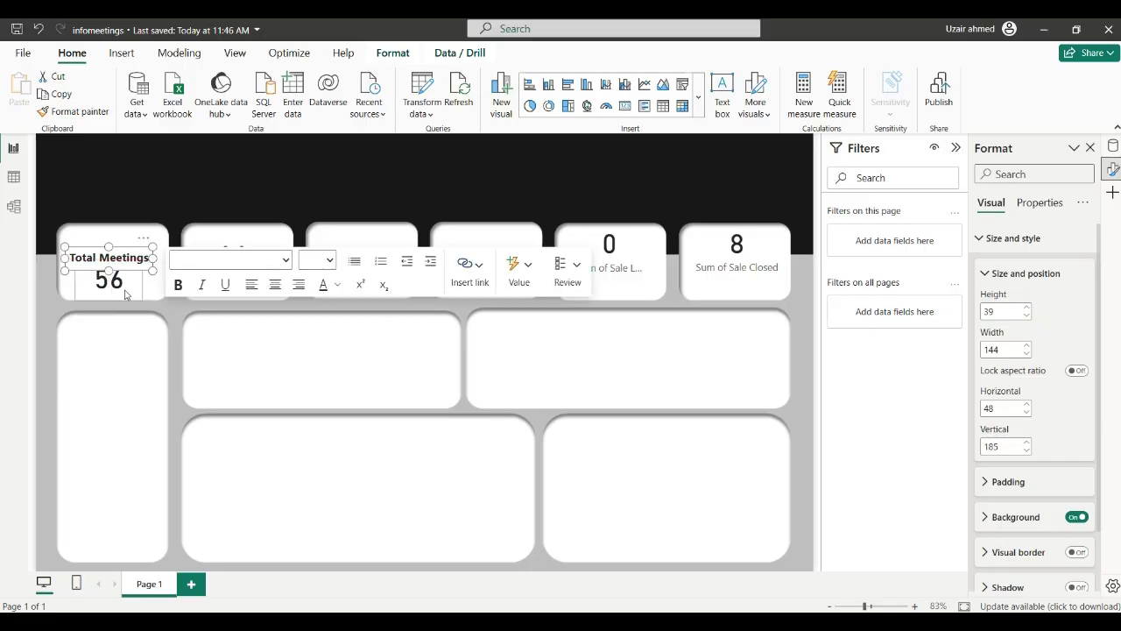
Shift the Count of Lead ID card down slightly and left to horizontal position 49, under the Total Meetings label
left_click(125, 294)
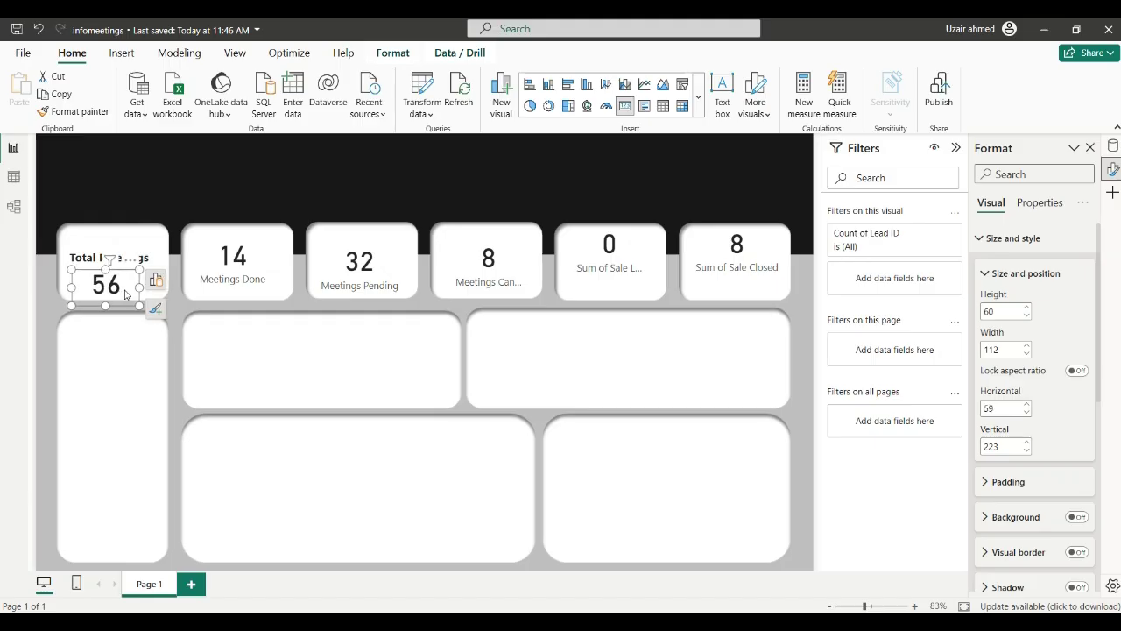
key("Left")
key("Left")
key("Left")
key("Left")
key("Left")
key("Left")
key("Left")
key("Left")
key("Left")
key("Left")
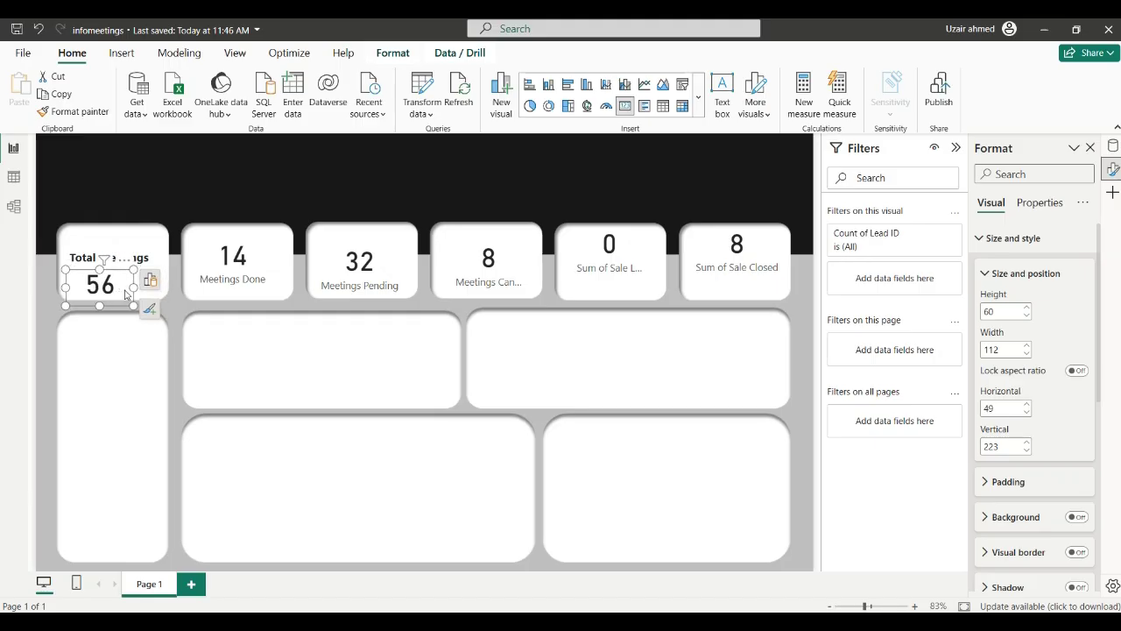
left_click(191, 314)
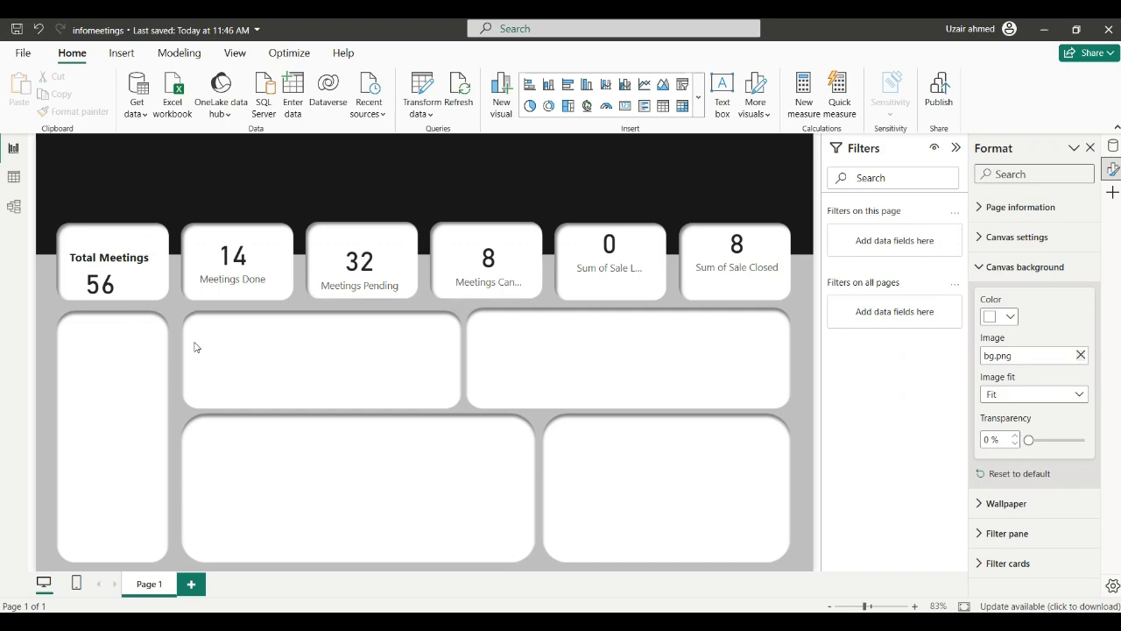
Enlarge the Count of Lead ID card and turn off its category label
left_click(123, 292)
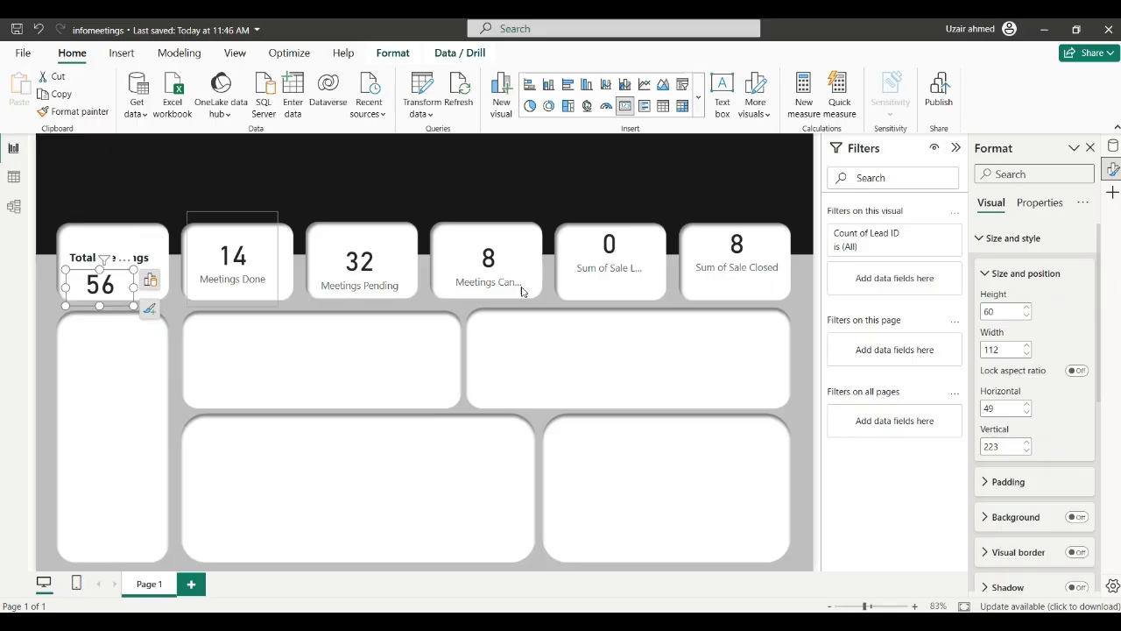
left_click(986, 275)
scroll(1031, 455, "down", 3)
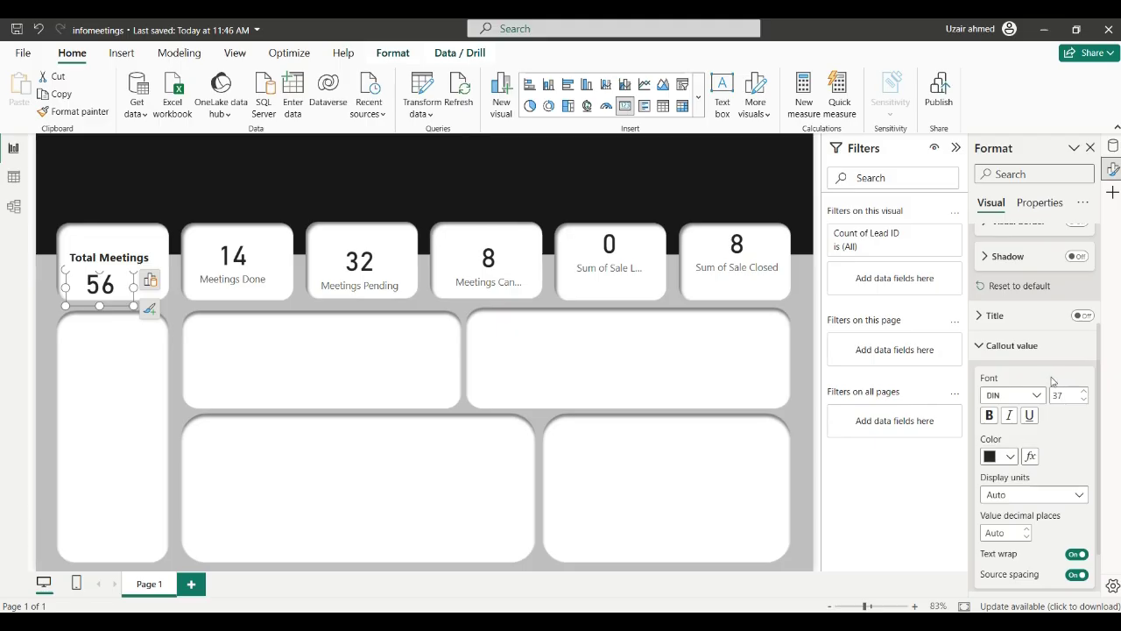
scroll(1053, 381, "down", 1)
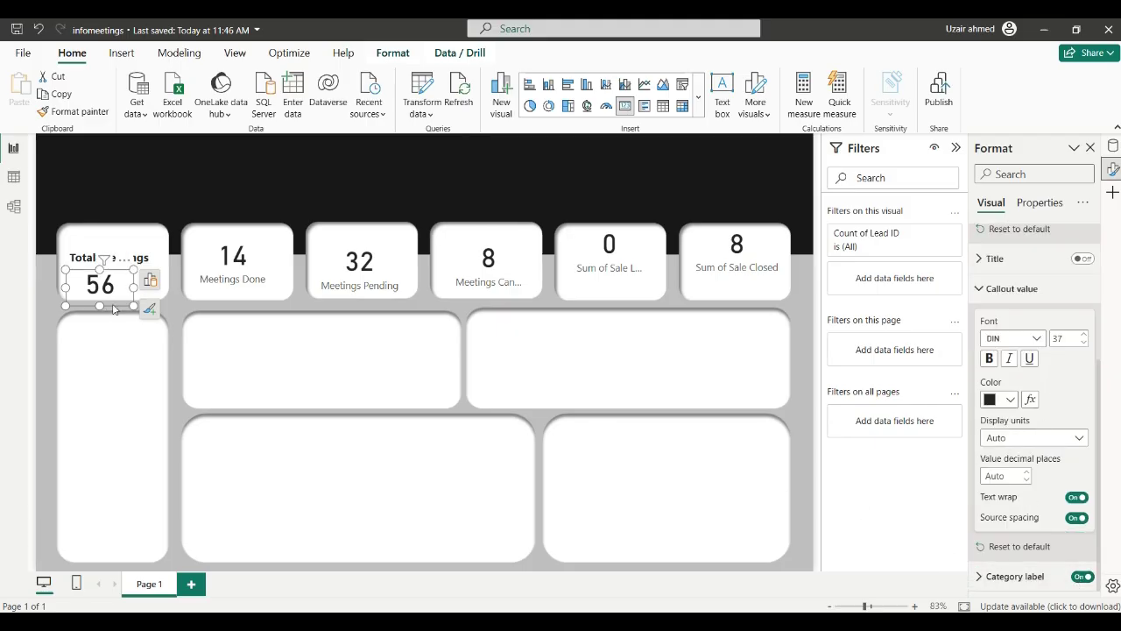
left_click_drag(133, 306, 142, 336)
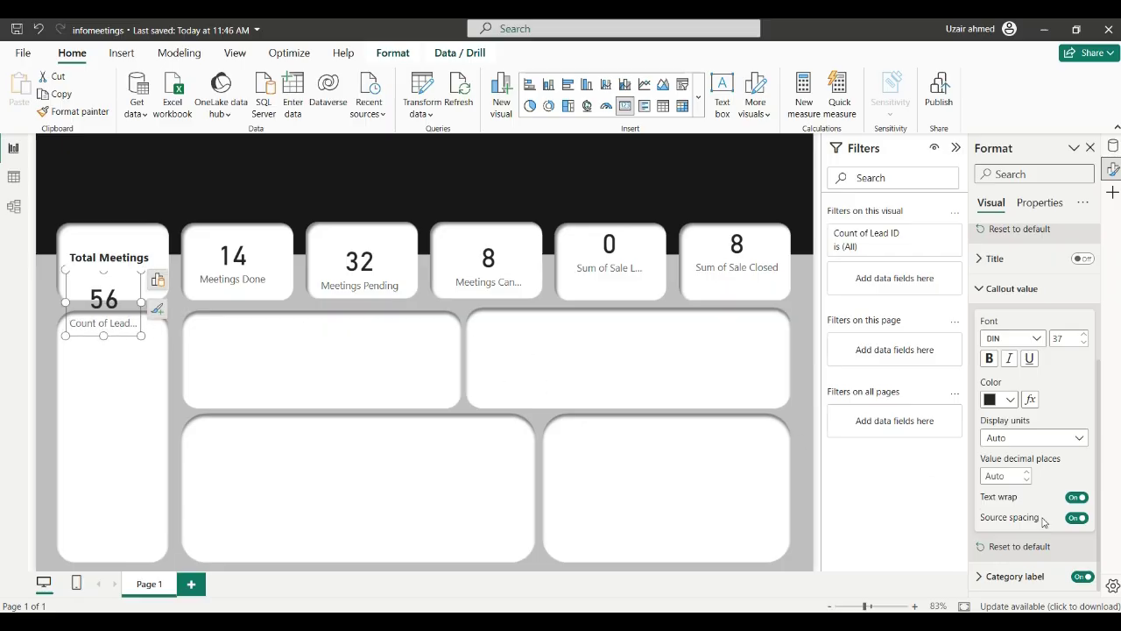
left_click(1083, 576)
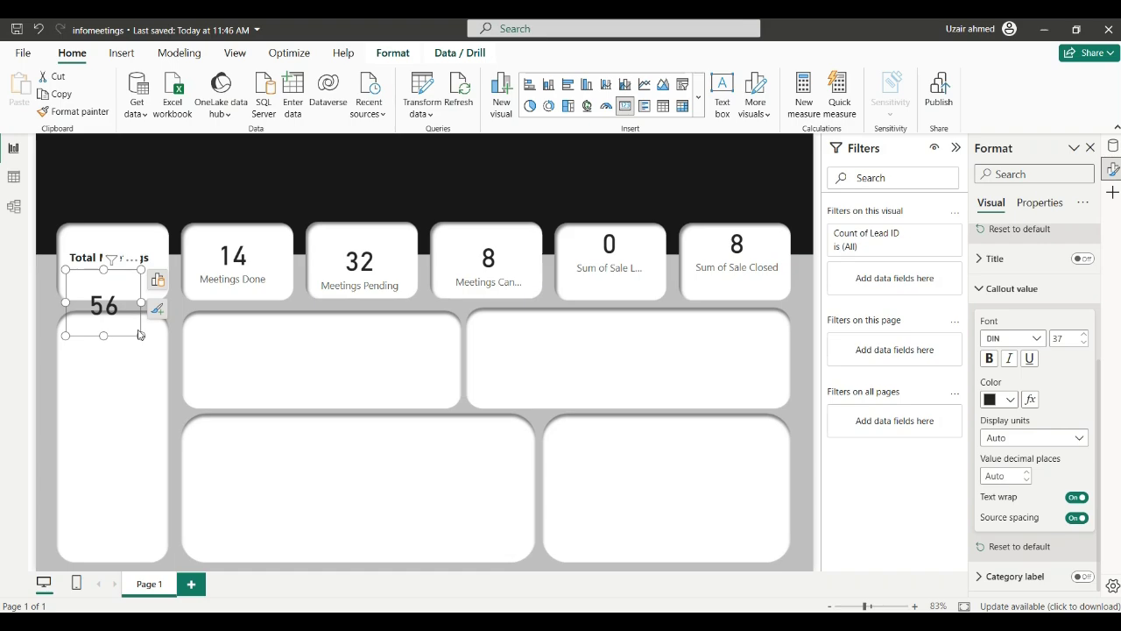
Shrink the Count of Lead ID card again and centre it beneath the Total Meetings label inside its background box
left_click_drag(138, 333, 139, 328)
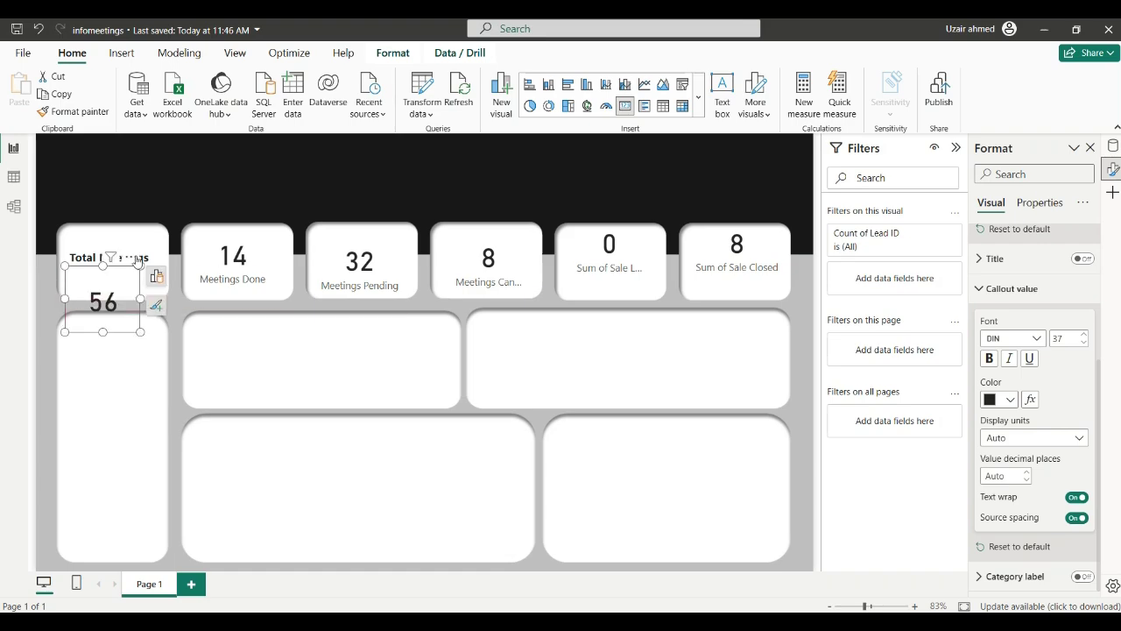
mouse_move(136, 277)
left_mouse_down()
mouse_move(132, 309)
mouse_move(130, 281)
left_mouse_up()
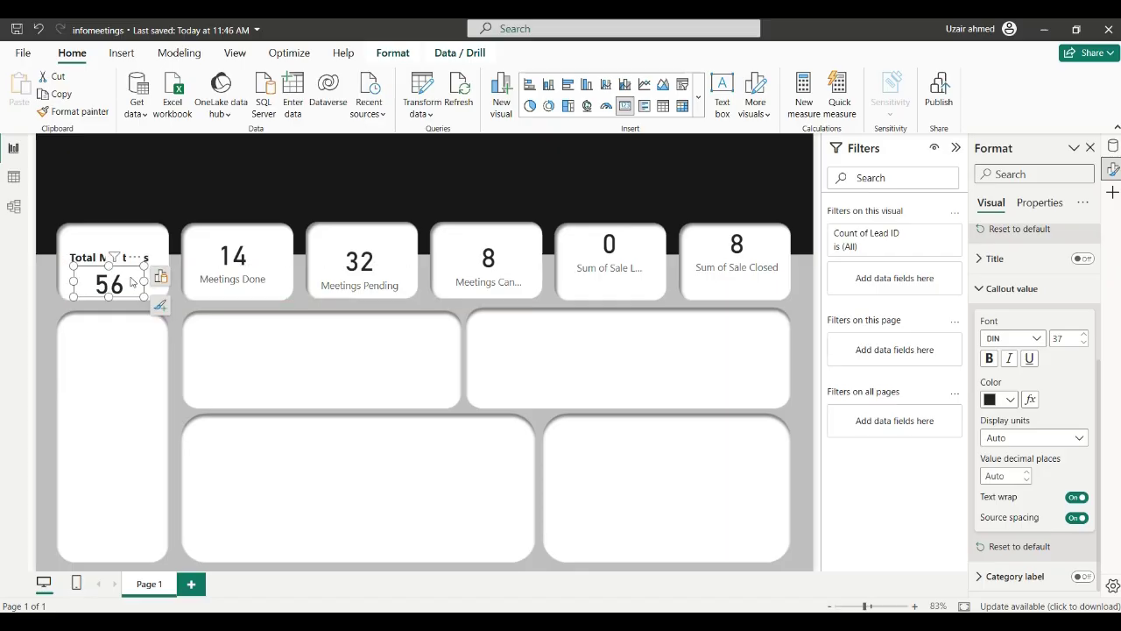
left_click(116, 246)
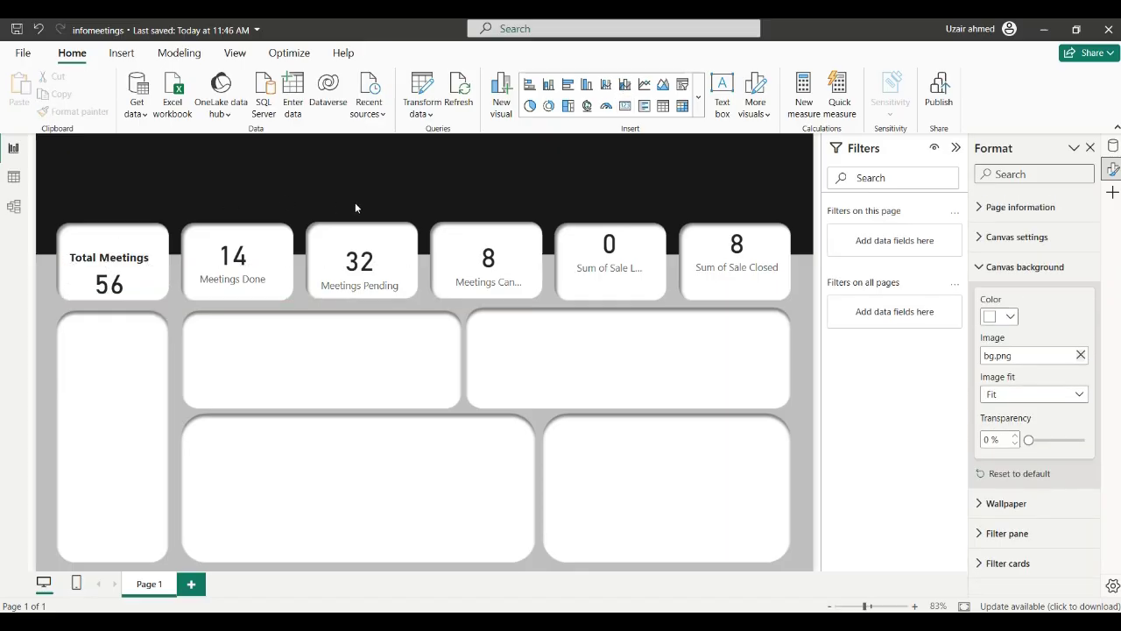
Insert the Total Meetings picture from the Portfolio project folder, shrink it to icon size and place it in the first card's upper corner
left_click(122, 54)
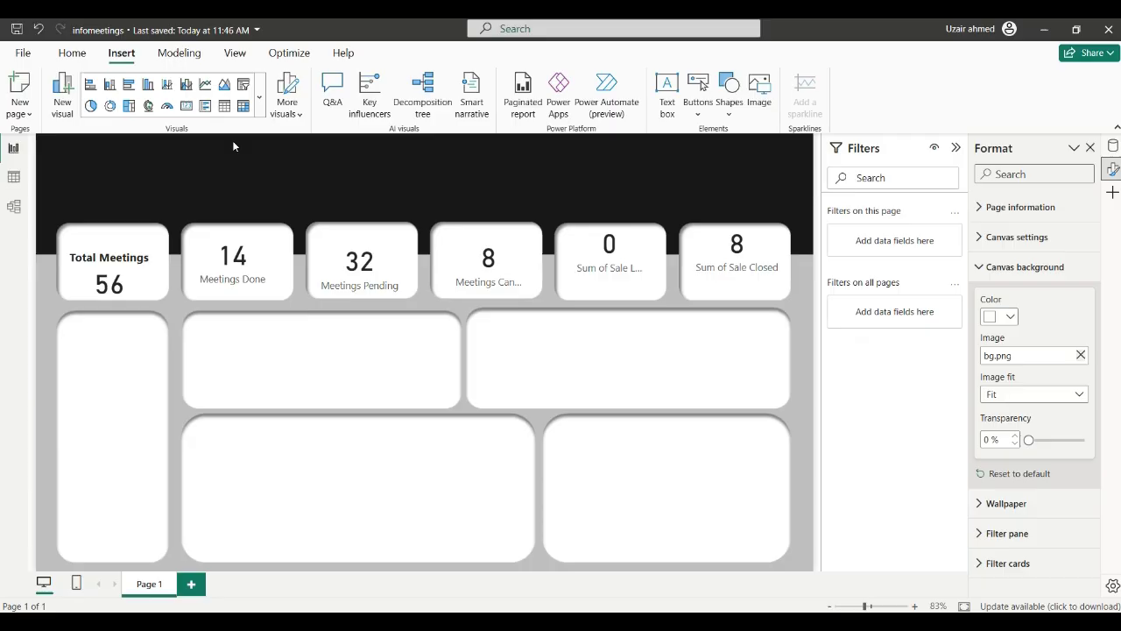
left_click(763, 103)
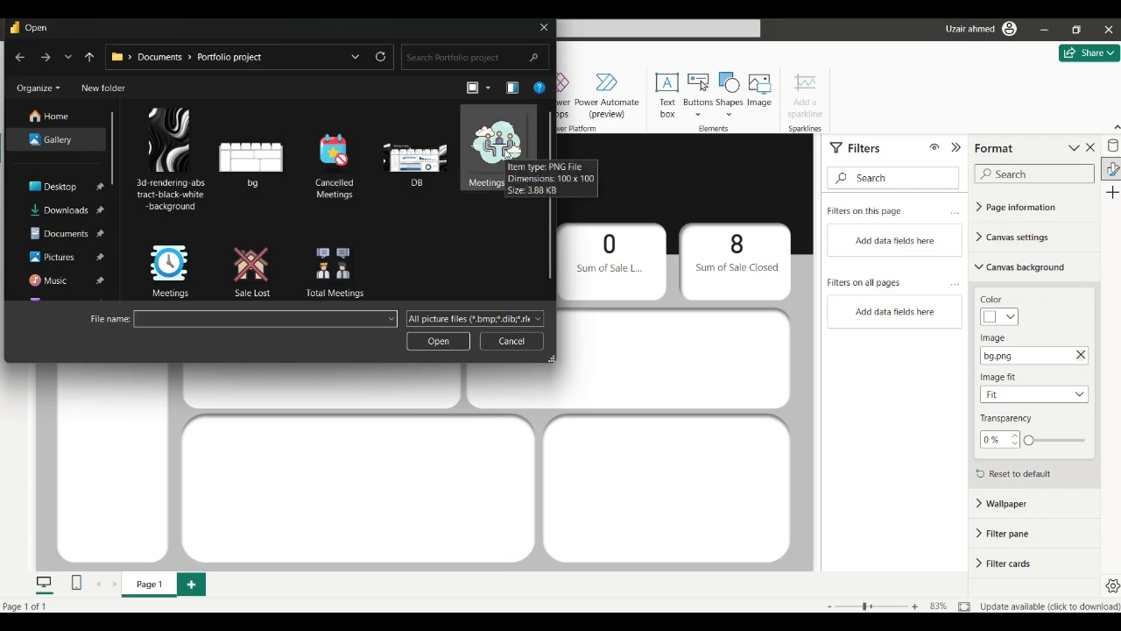
double_click(323, 267)
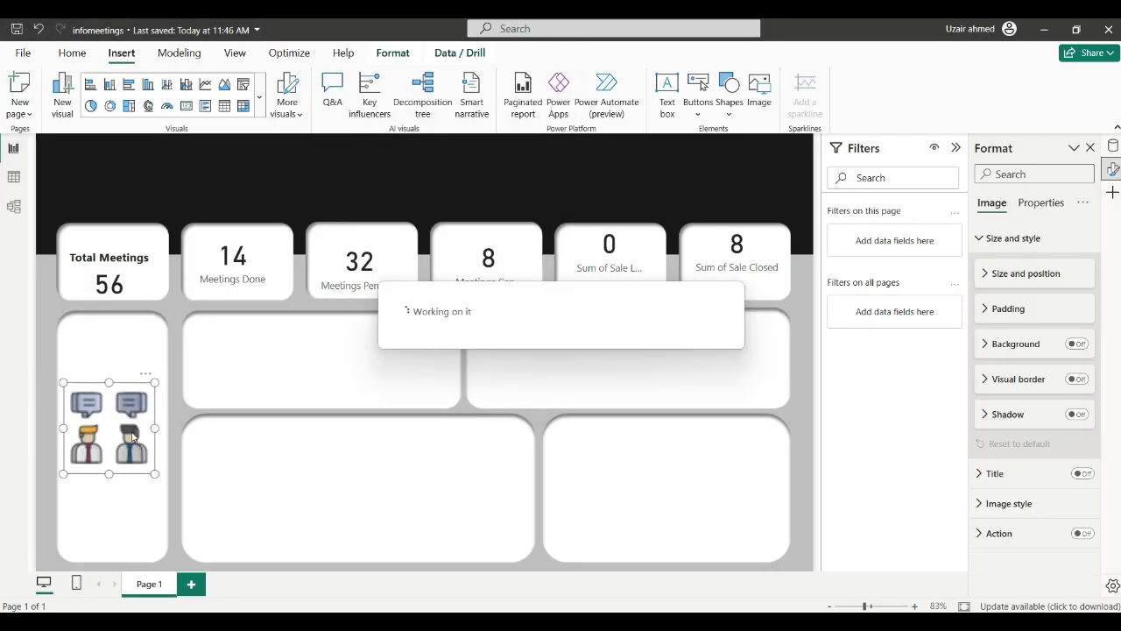
left_click_drag(155, 474, 94, 261)
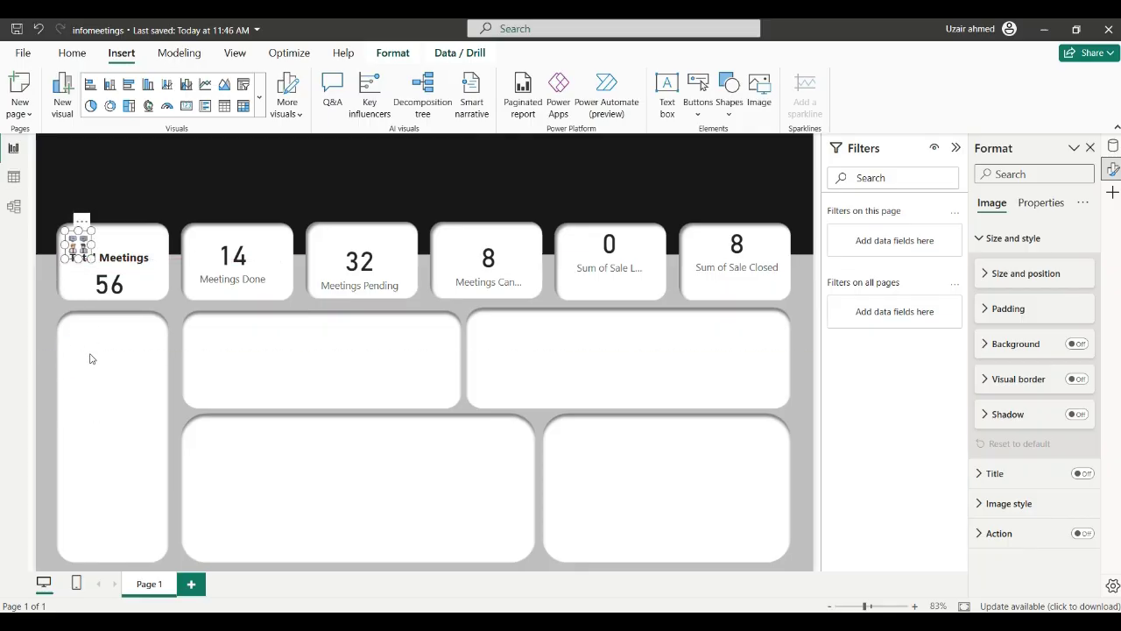
Nudge the Total Meetings icon slightly right and up so it sits above the label text
key("Right")
key("Right")
key("Right")
key("Right")
key("Right")
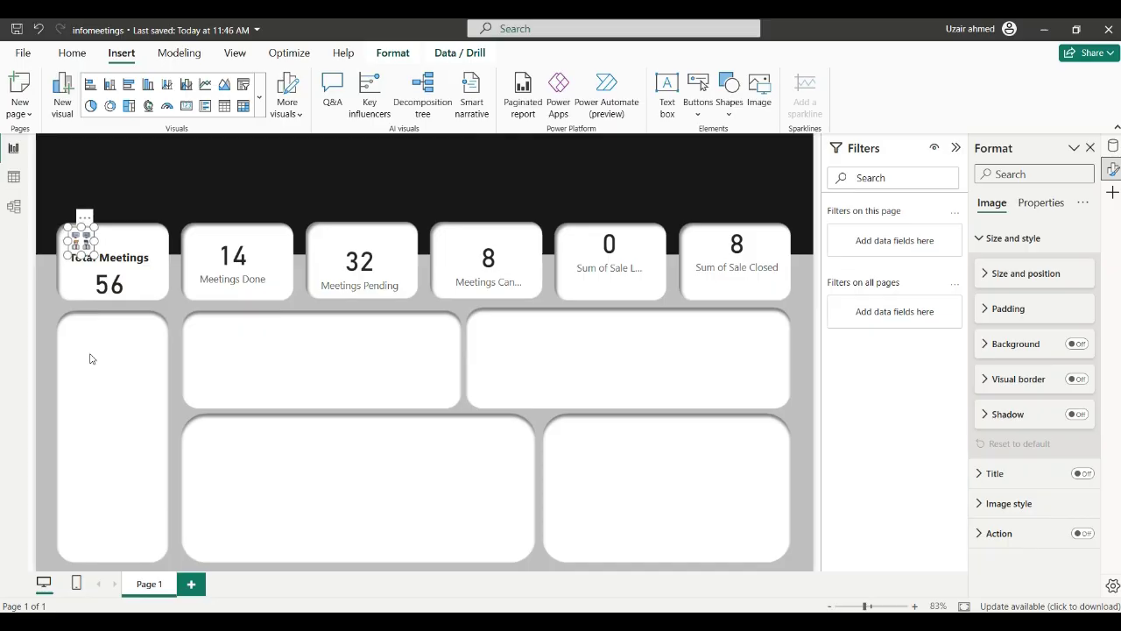
key("Up")
key("Up")
key("Up")
key("Up")
key("Up")
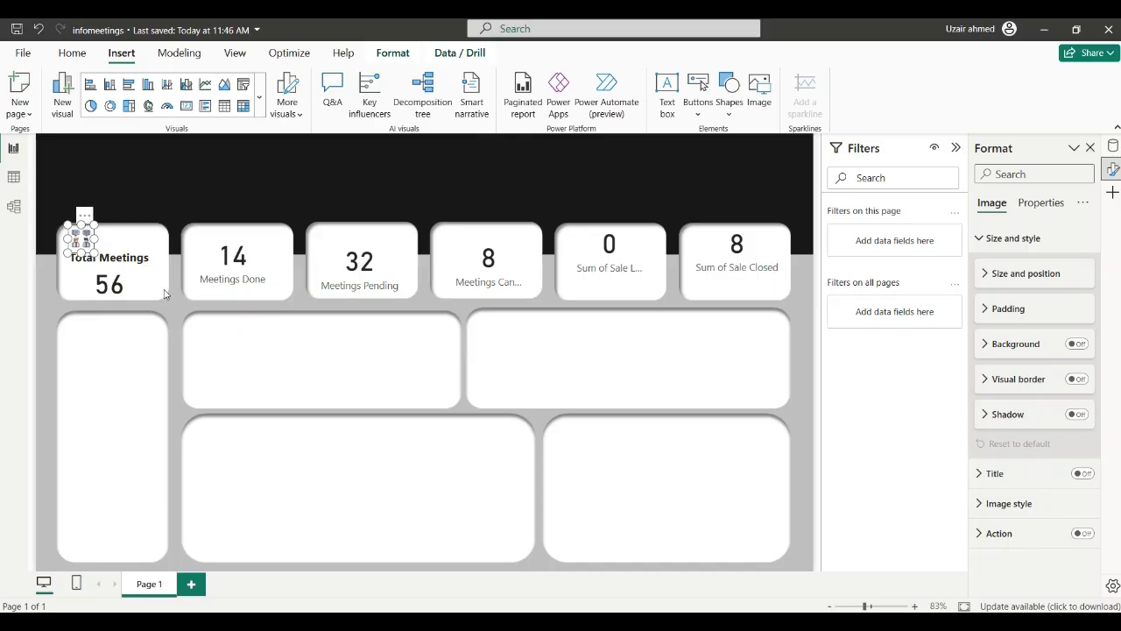
left_click(176, 307)
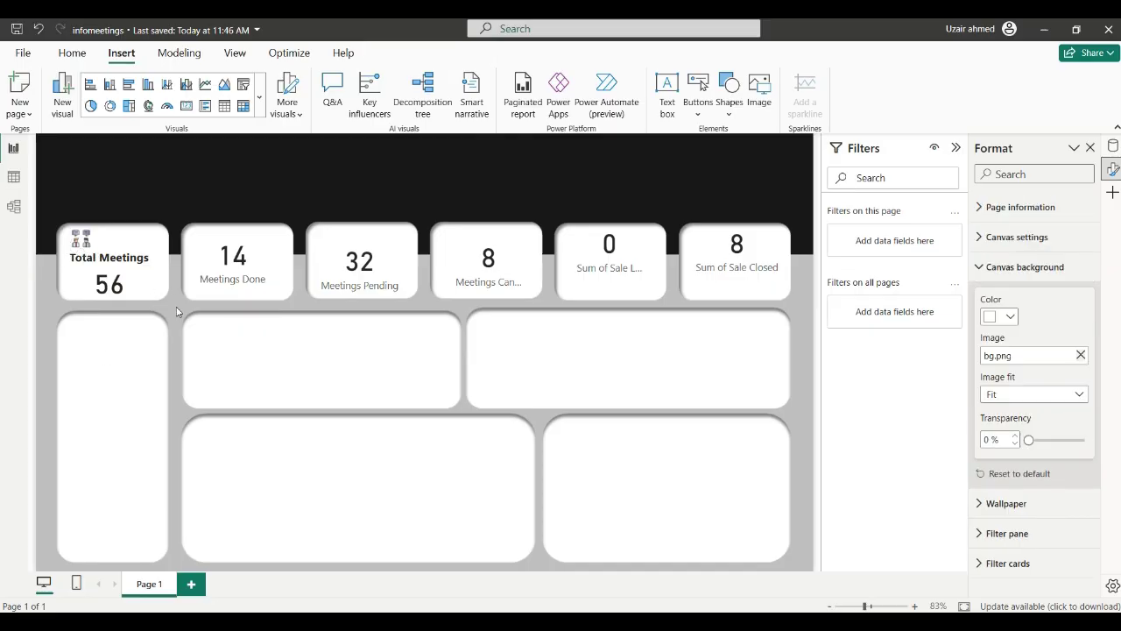
Move the Total Meetings label down slightly and enlarge the icon above it
left_click(137, 274)
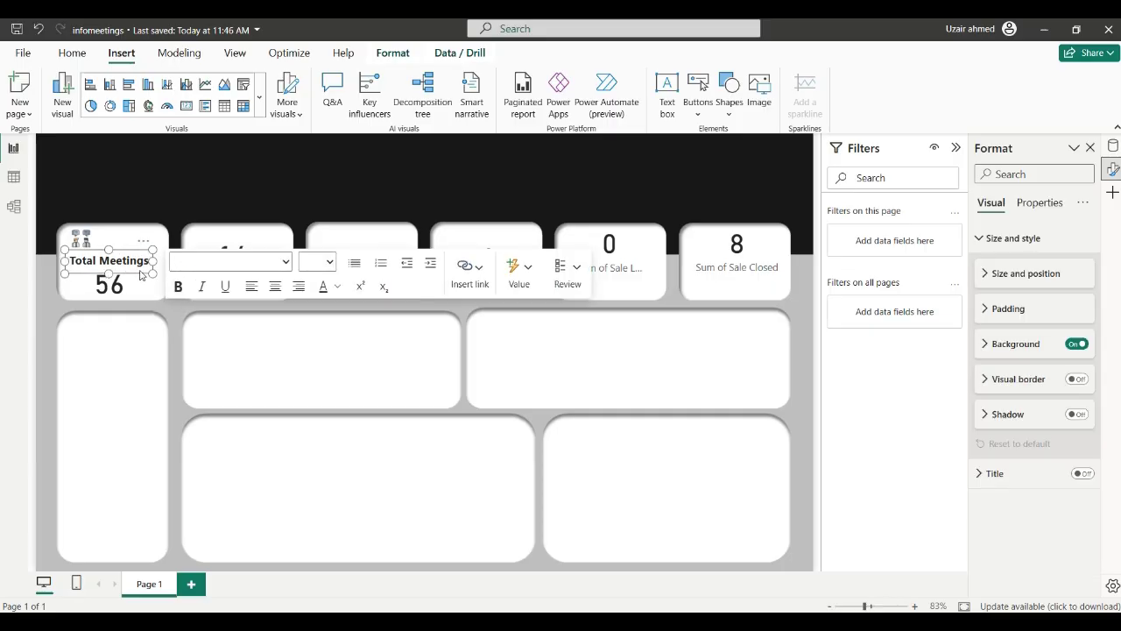
left_click(86, 237)
left_click_drag(91, 248, 100, 261)
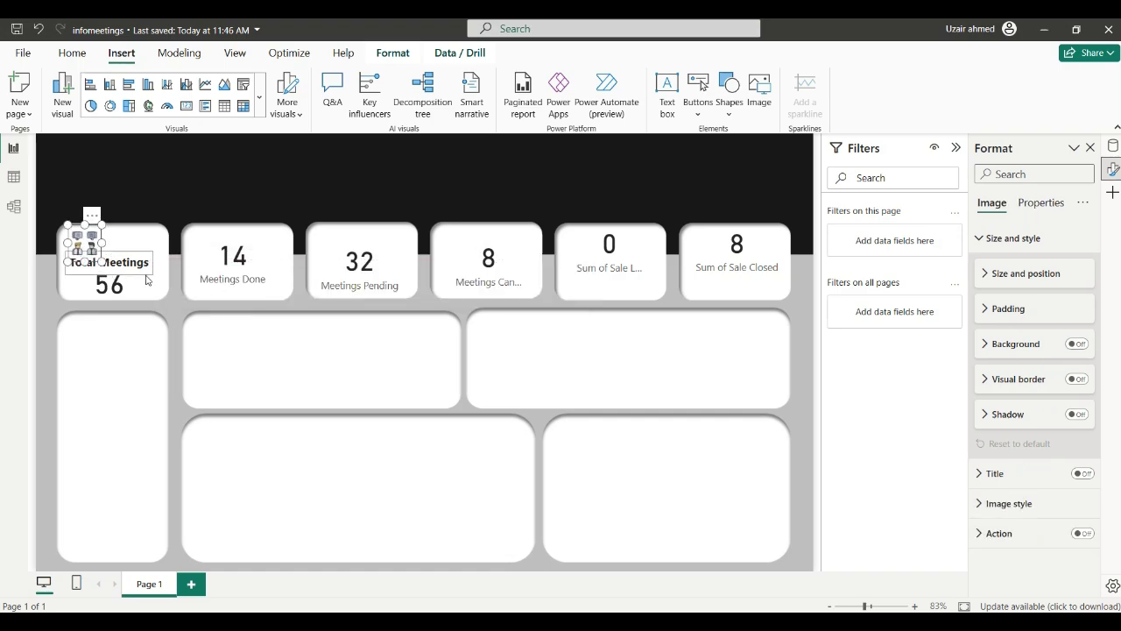
left_click(179, 301)
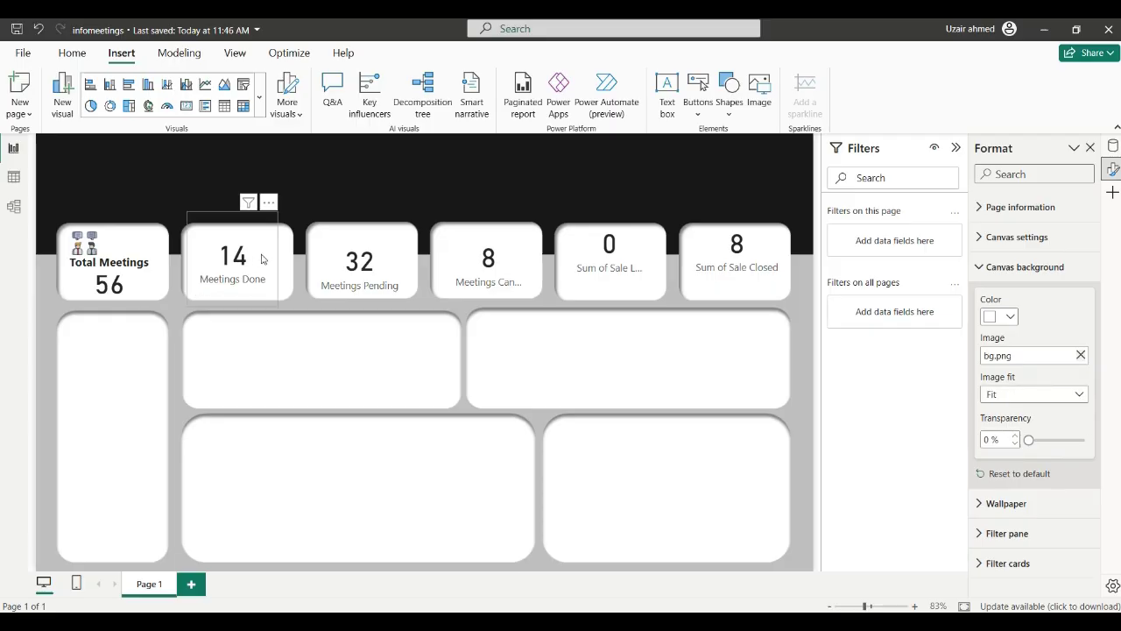
Copy the Count of Lead ID card's formatting onto the Meetings Done card with Format painter
left_click(195, 279)
left_click(138, 293)
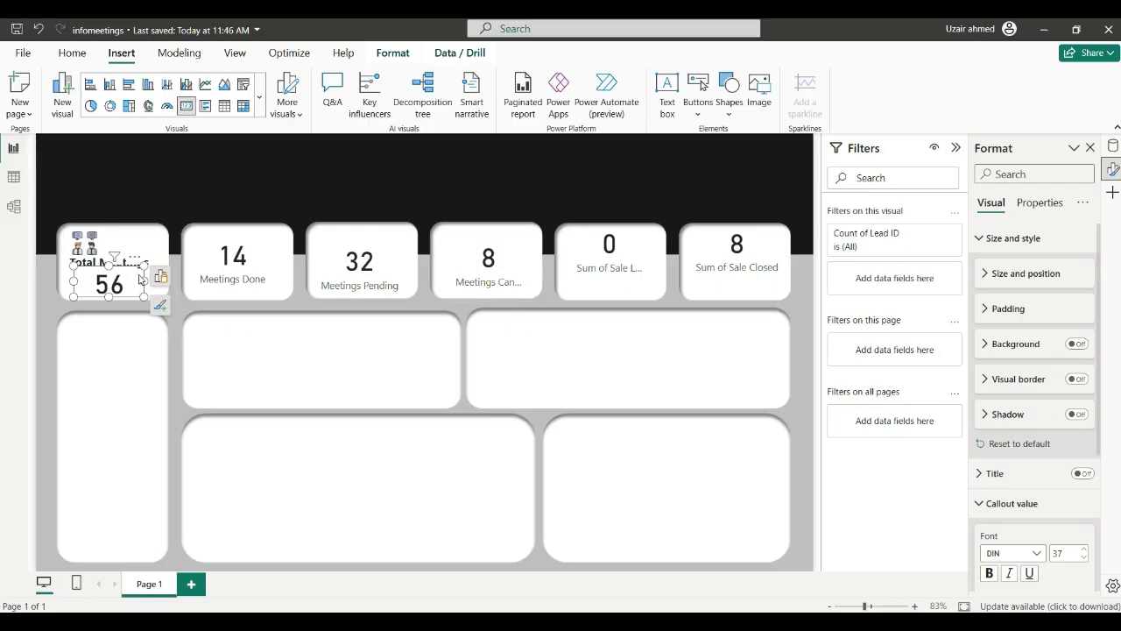
left_click(81, 62)
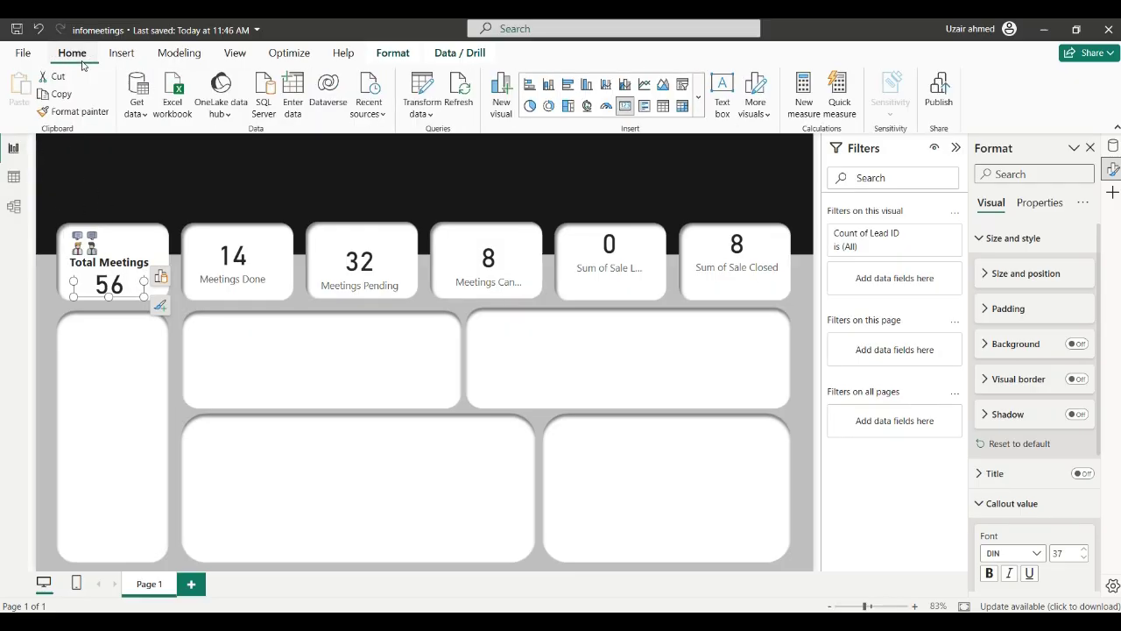
left_click(80, 111)
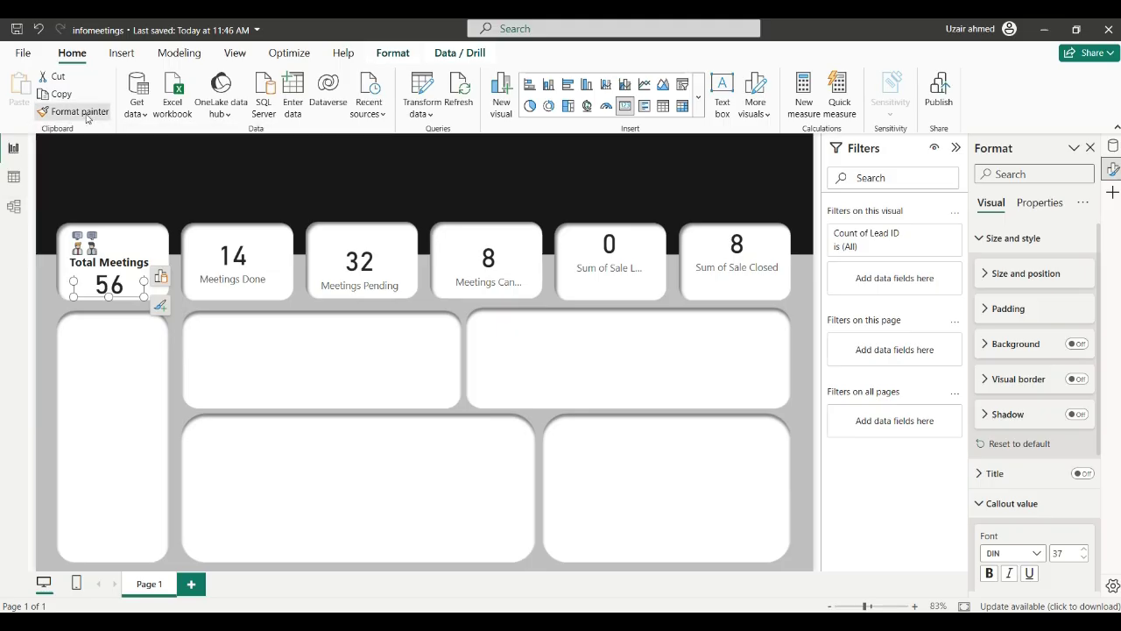
left_click(259, 255)
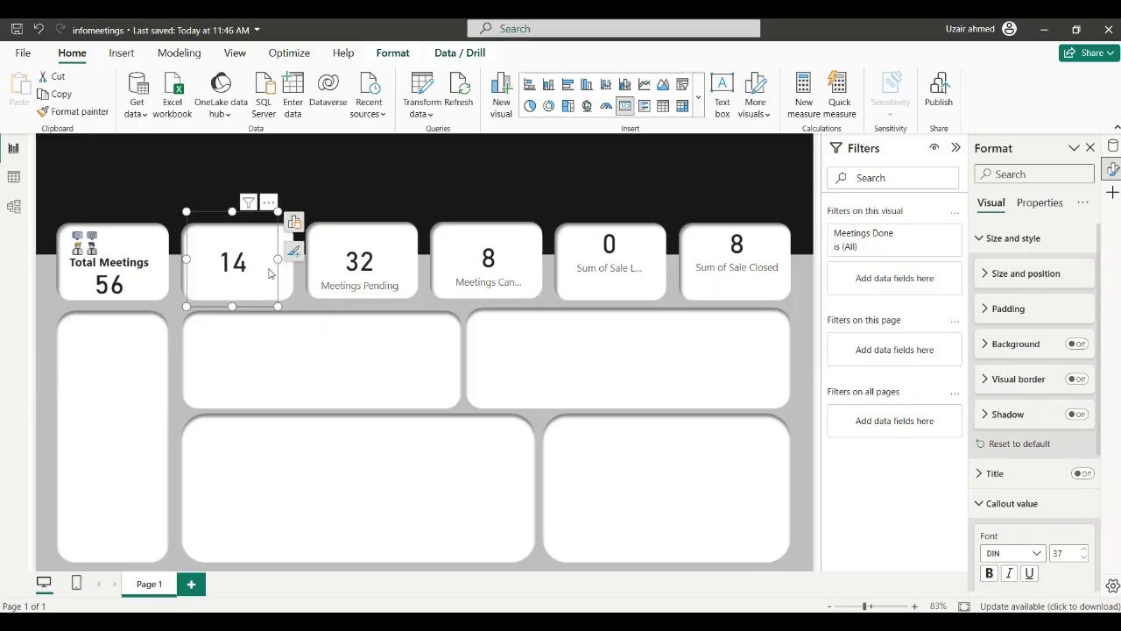
Shrink the Meetings Done card into the lower part of its tile and place a copy of the Total Meetings label above it
left_click_drag(278, 305, 254, 284)
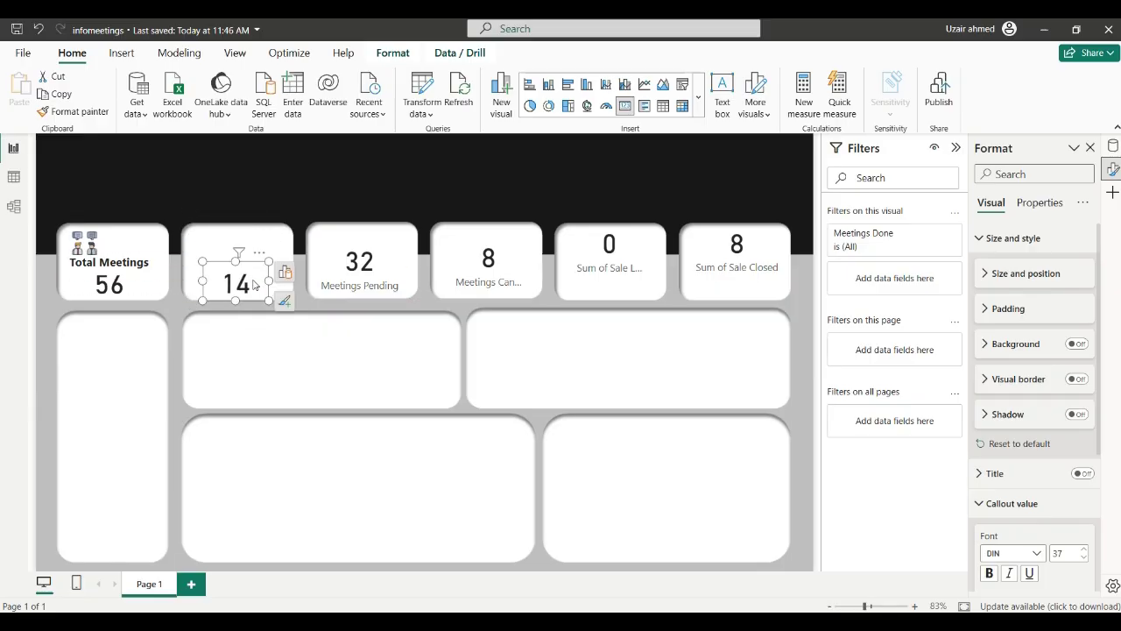
left_click(151, 273)
key("ctrl+x")
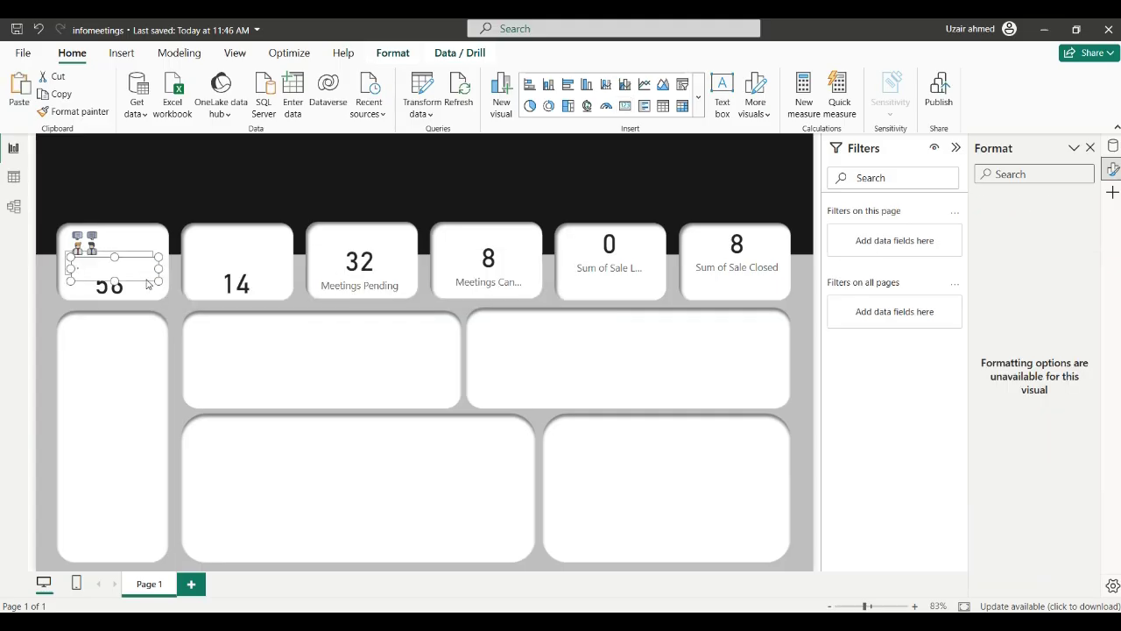
key("ctrl+v")
left_click_drag(149, 282, 270, 255)
left_click(251, 246)
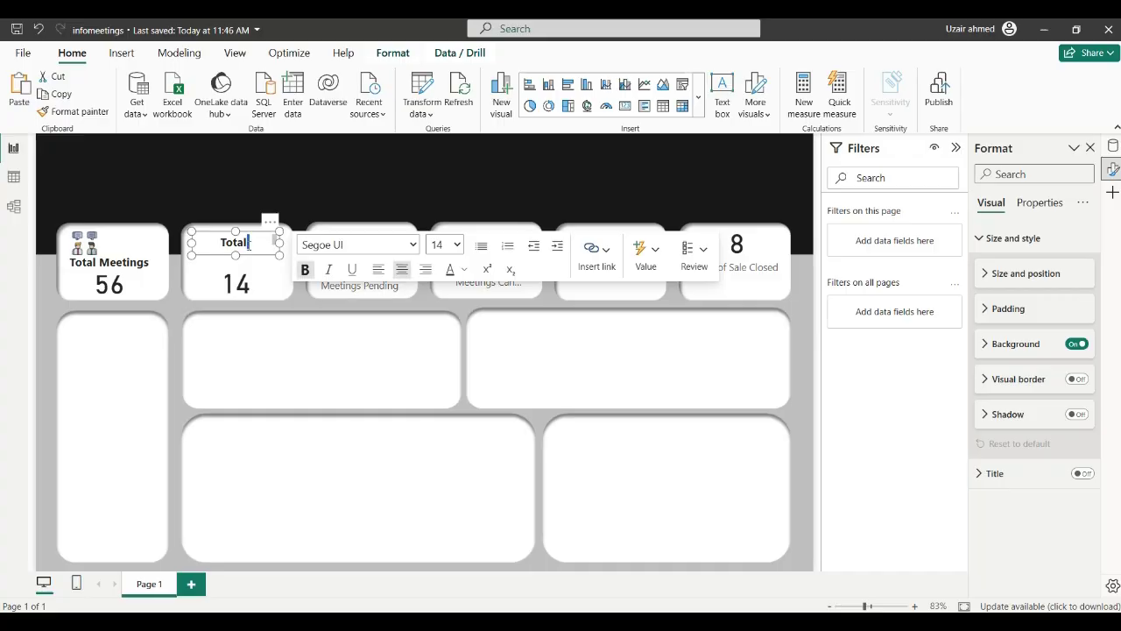
Change the copied label's text to "Meetings Done"
key("ctrl+a")
type("Meee")
key("BackSpace")
type("tings Done")
key("ctrl+a")
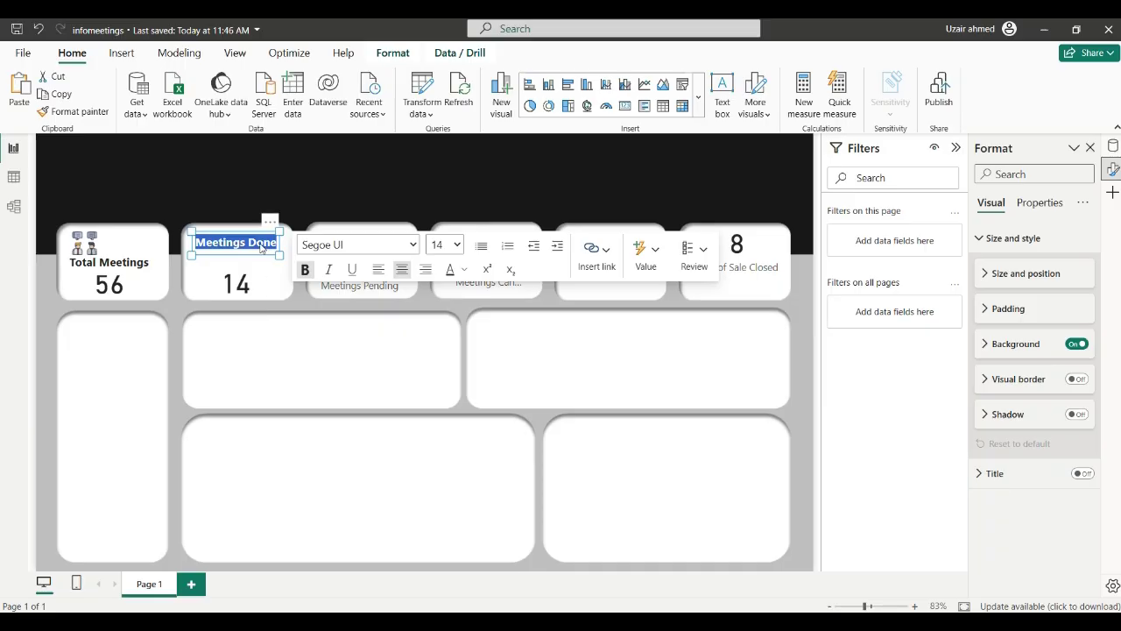
key("Escape")
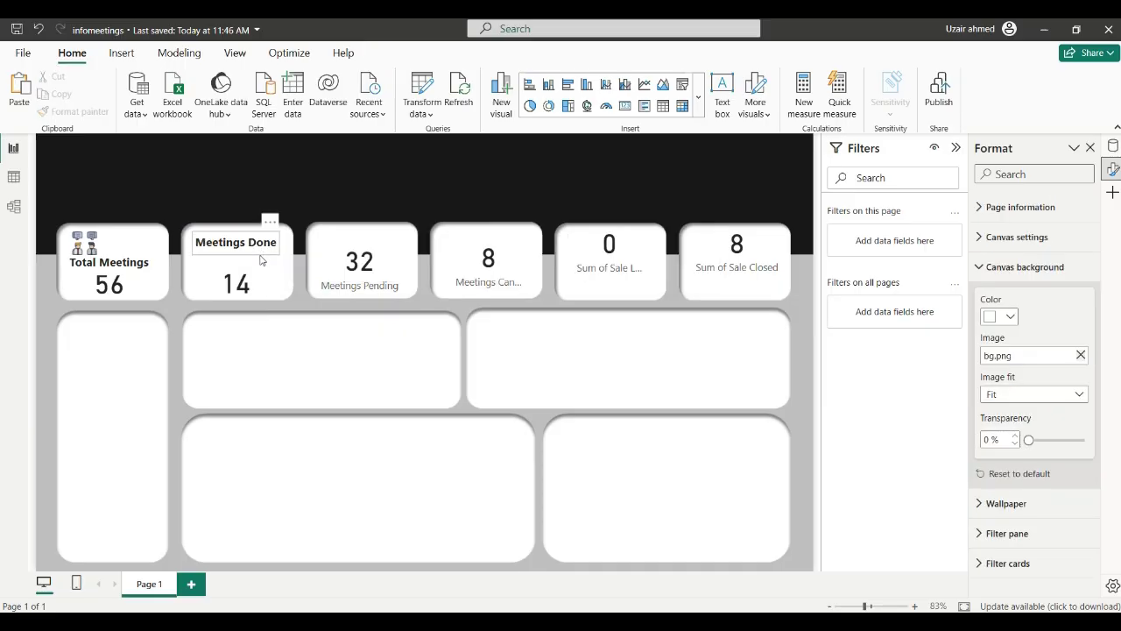
Nudge the Meetings Done label down and slightly left so it sits just above the card's number
left_click(260, 260)
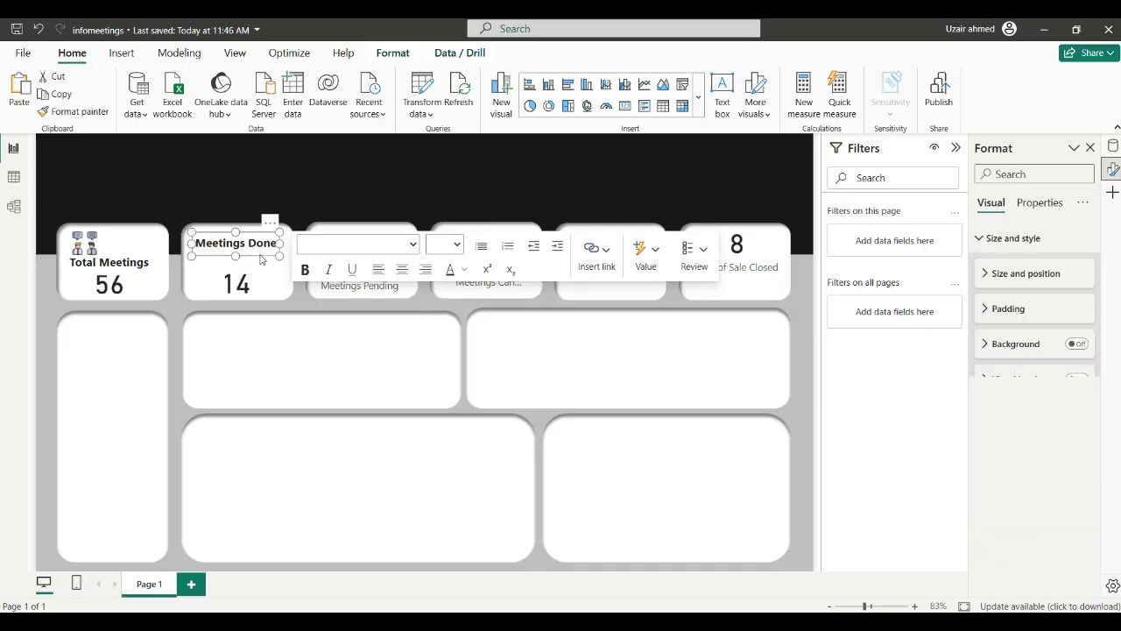
key("Down")
key("Down")
key("Down")
key("Down")
key("Down")
key("Down")
key("Down")
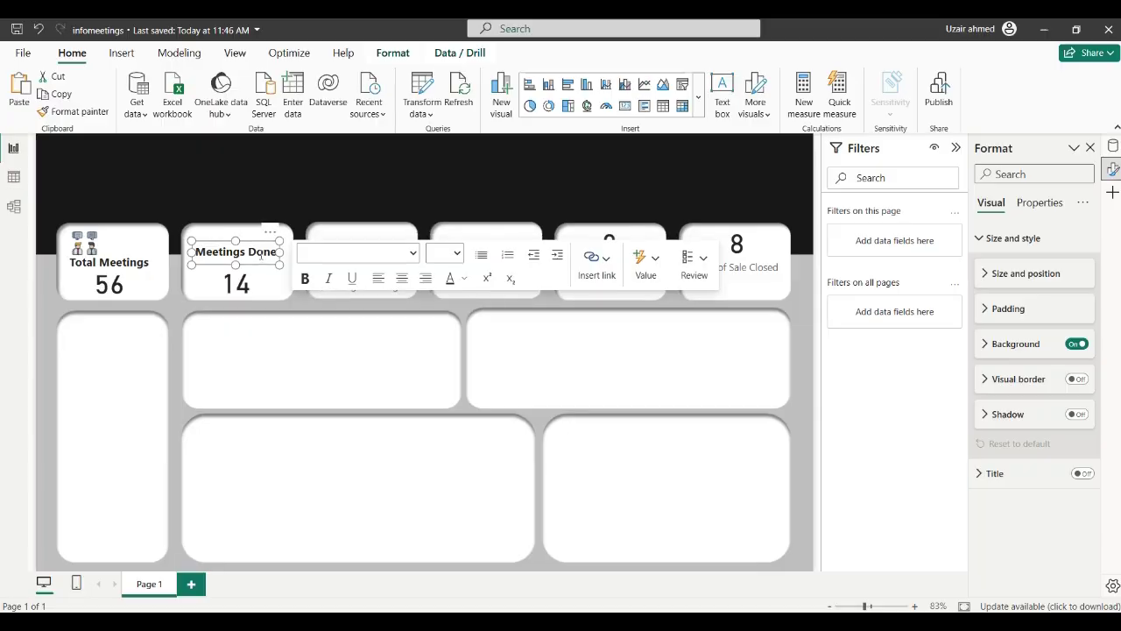
key("Down")
key("Down")
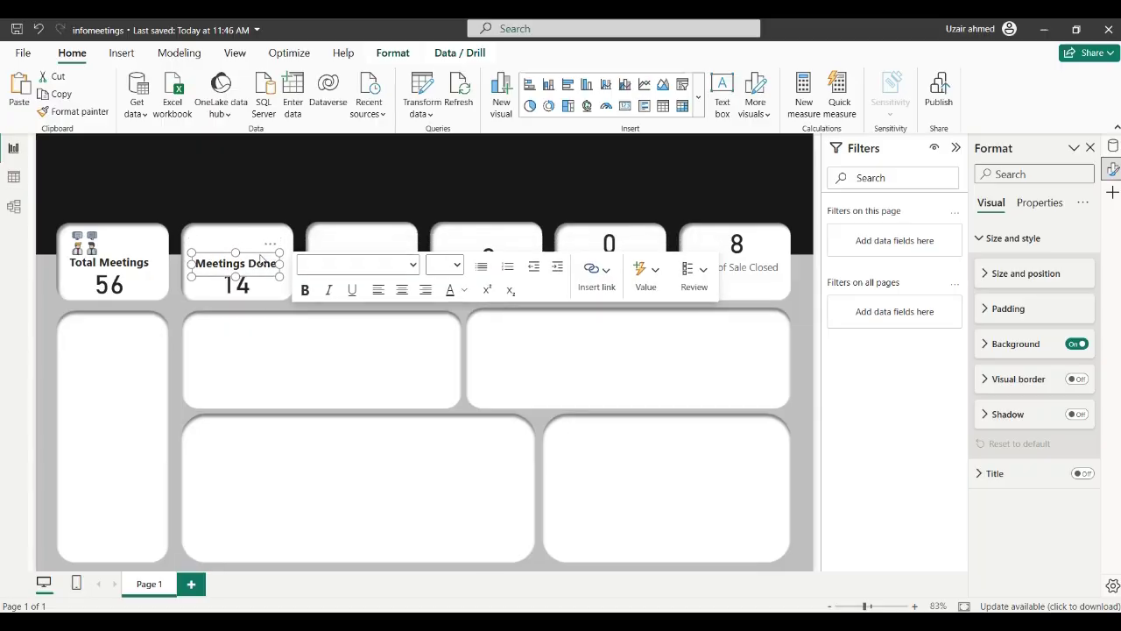
key("Left")
key("Left")
key("Left")
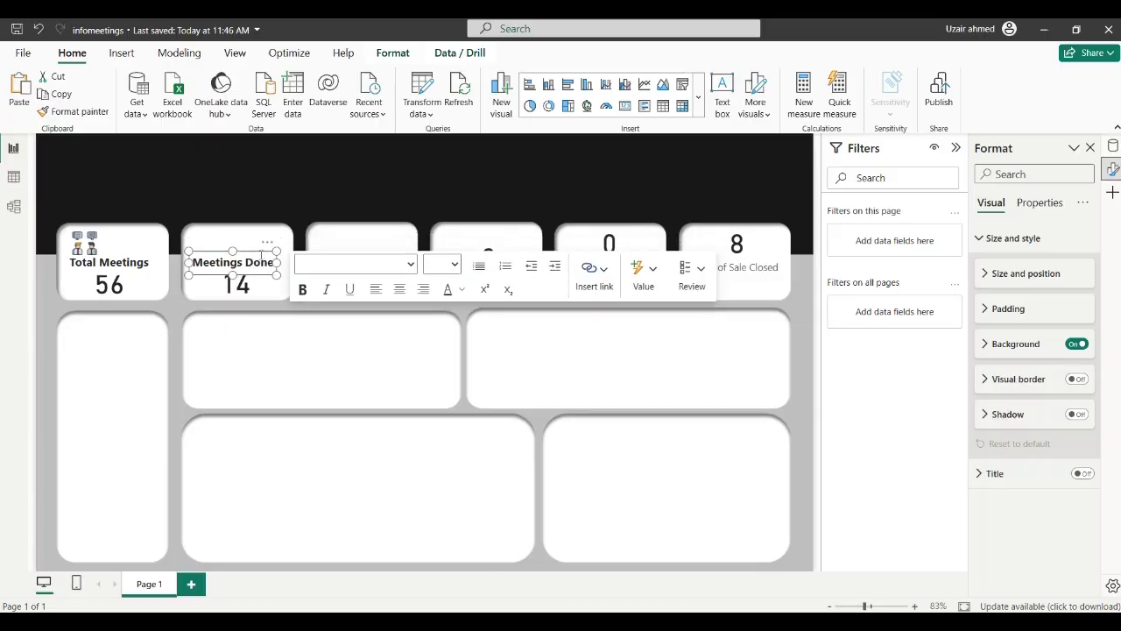
key("Up")
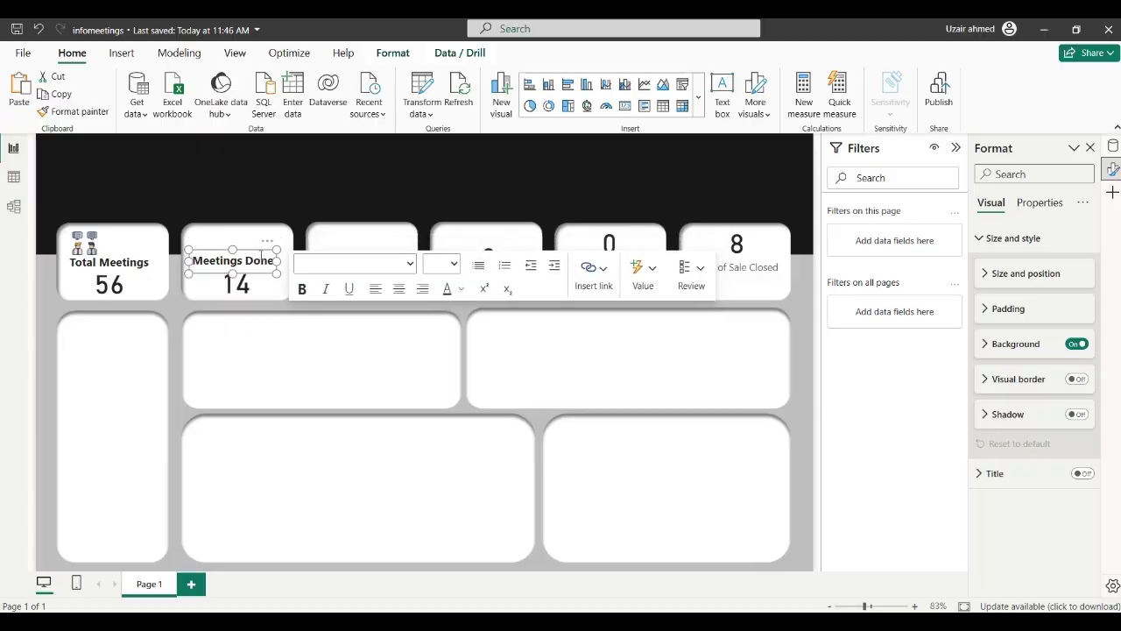
left_click(232, 321)
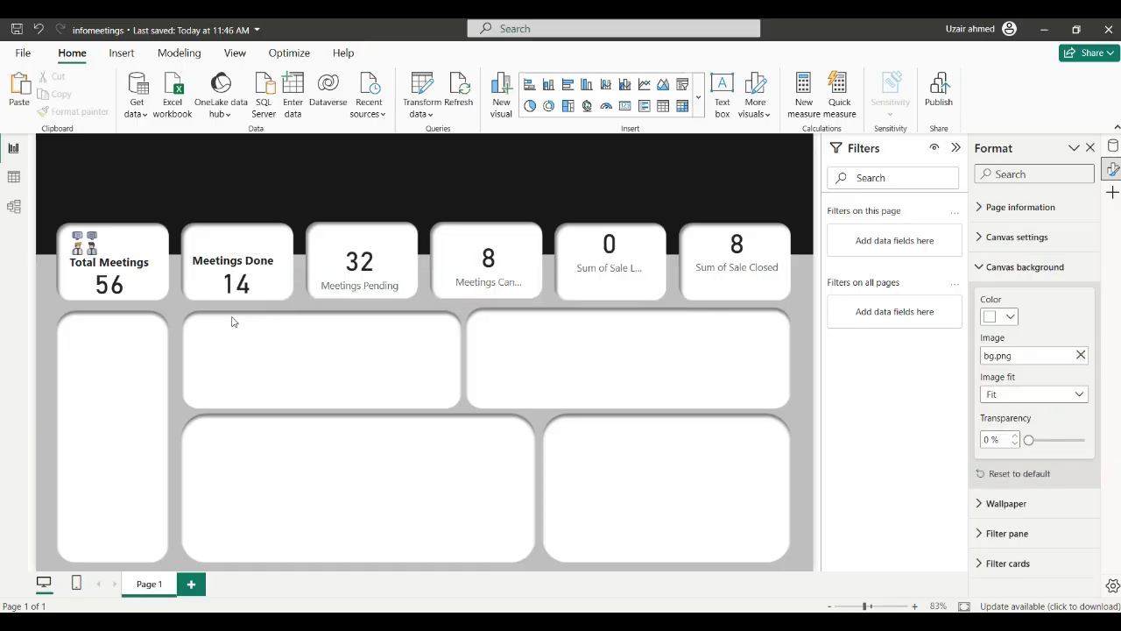
Insert the Meetings Done picture from the Portfolio project folder, shrink it to icon size and place it above the Meetings Done label
left_click(123, 55)
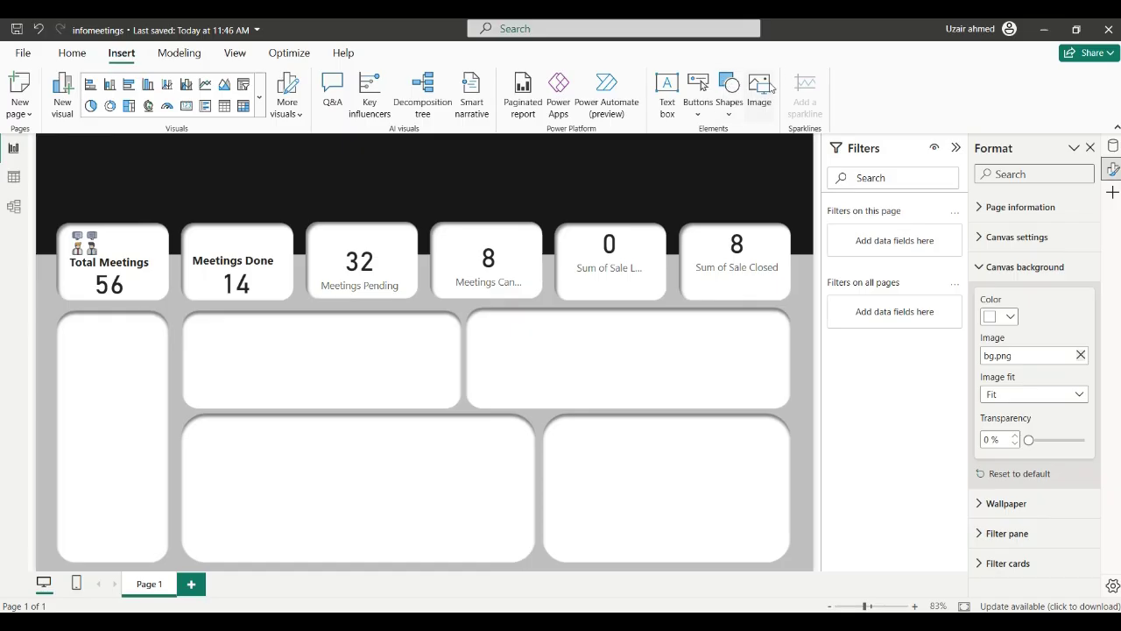
left_click(760, 88)
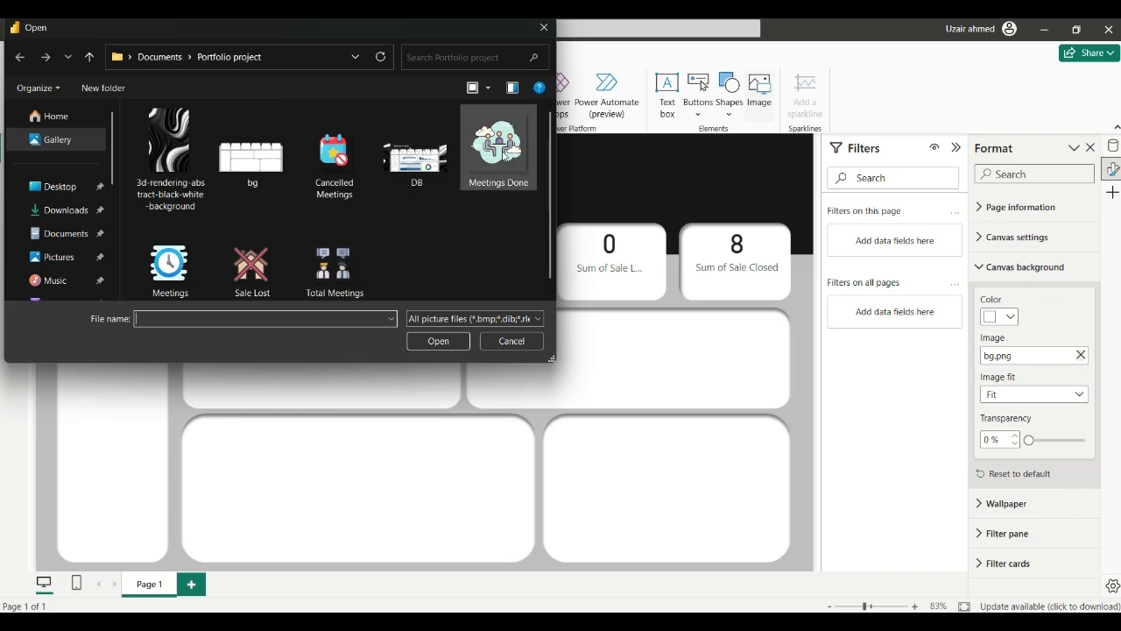
double_click(501, 154)
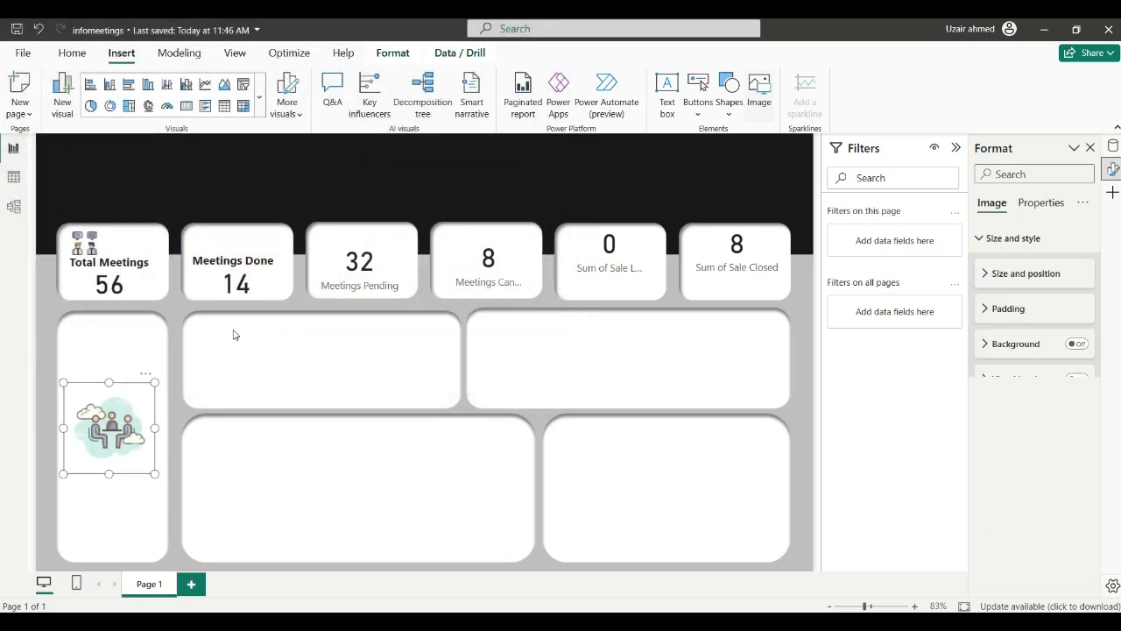
left_click_drag(110, 429, 229, 267)
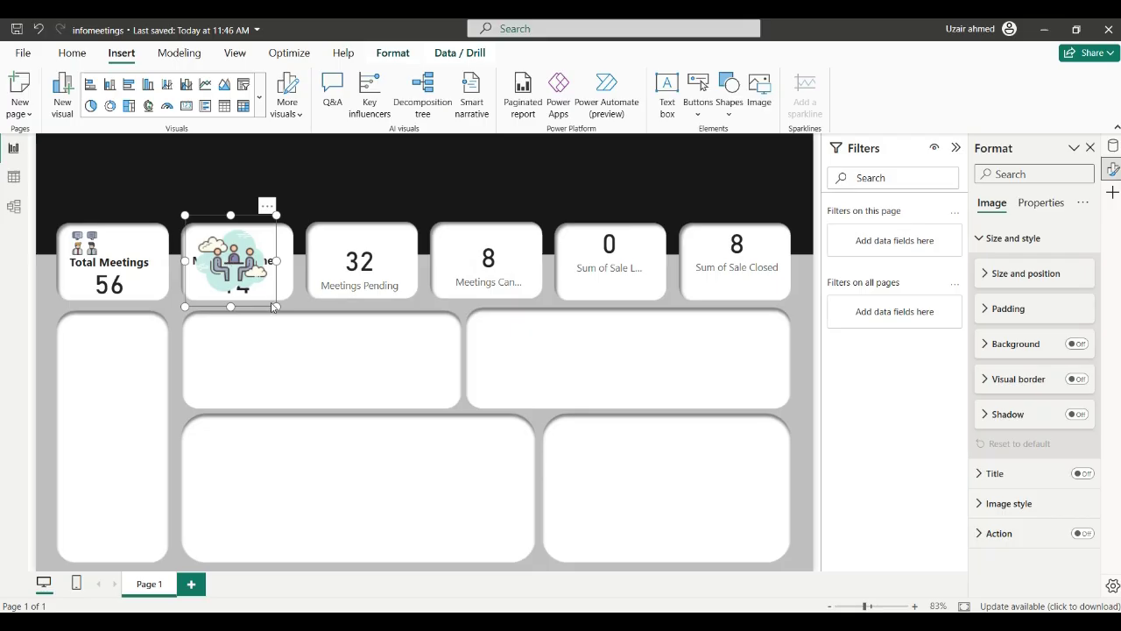
left_click_drag(277, 307, 231, 262)
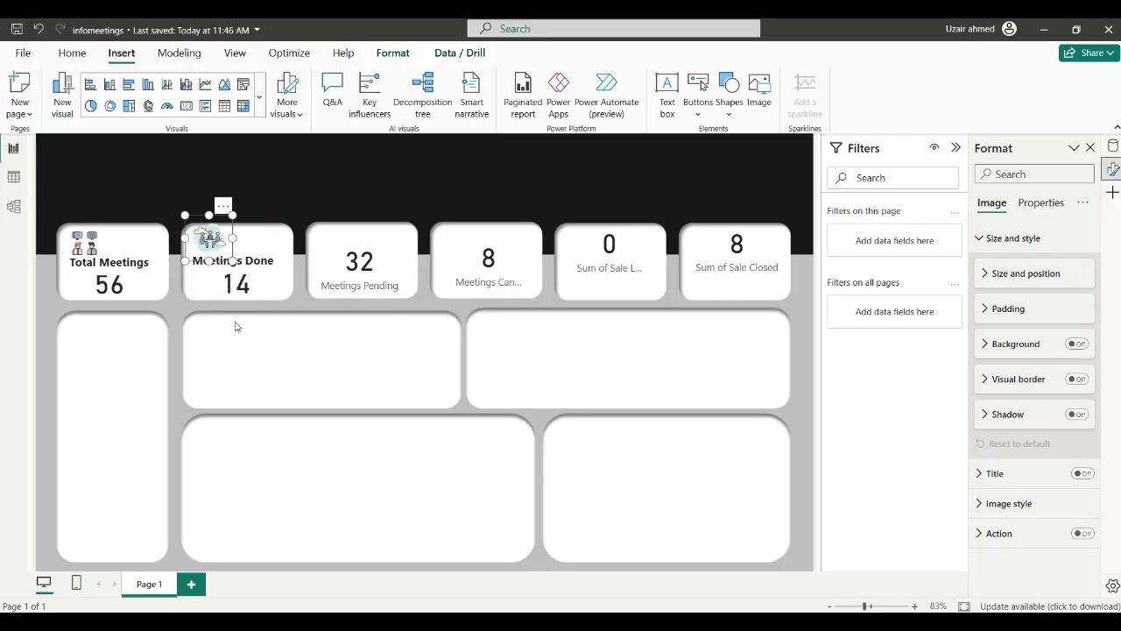
left_click(298, 290)
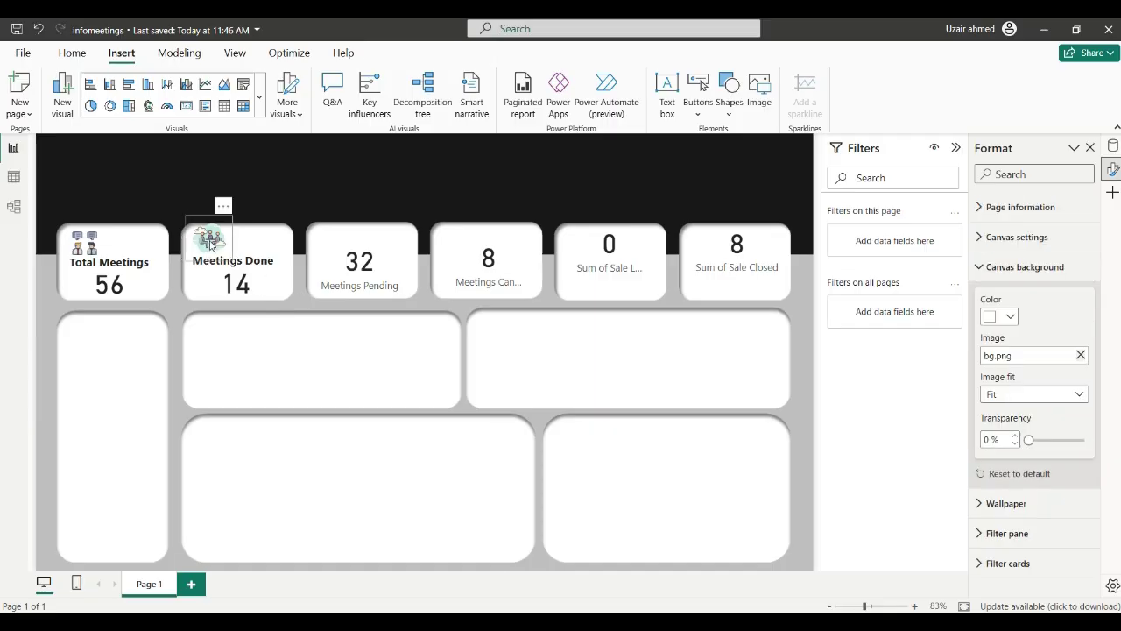
left_click(210, 244)
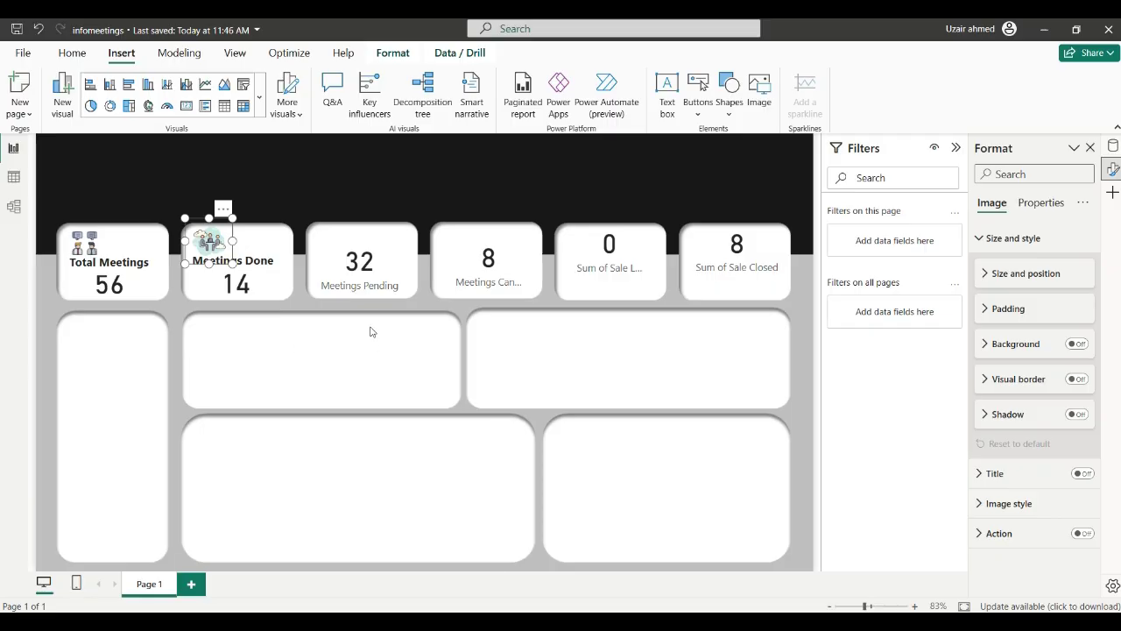
Copy the Meetings Done card's formatting onto the Meetings Pending card with Format painter and shrink that card into its tile's lower part
left_click(259, 292)
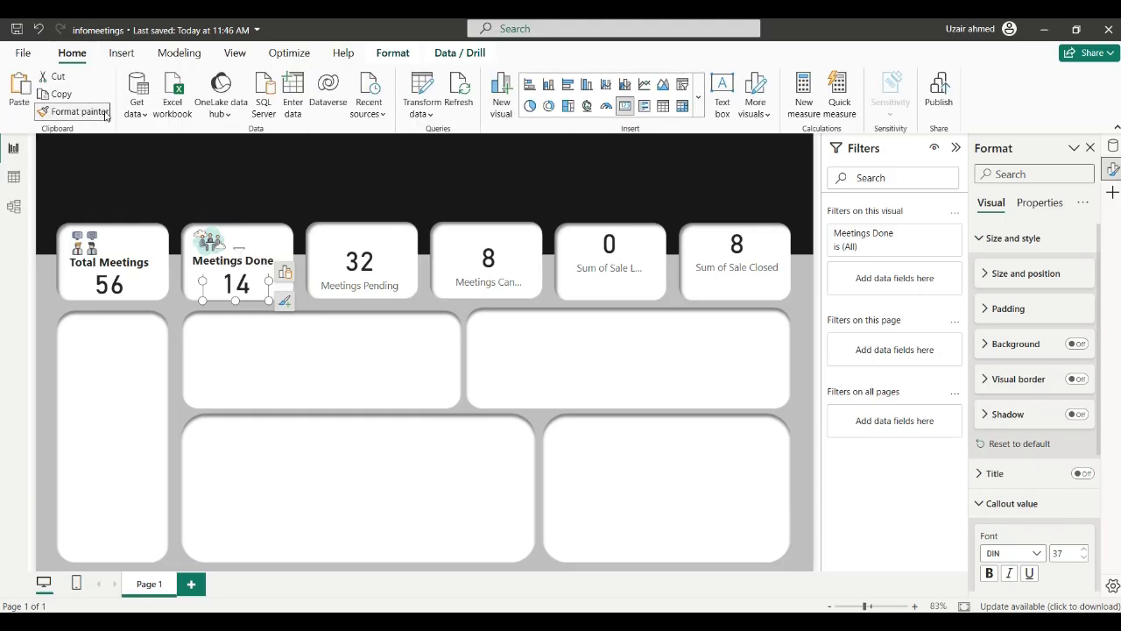
left_click(104, 112)
left_click(389, 266)
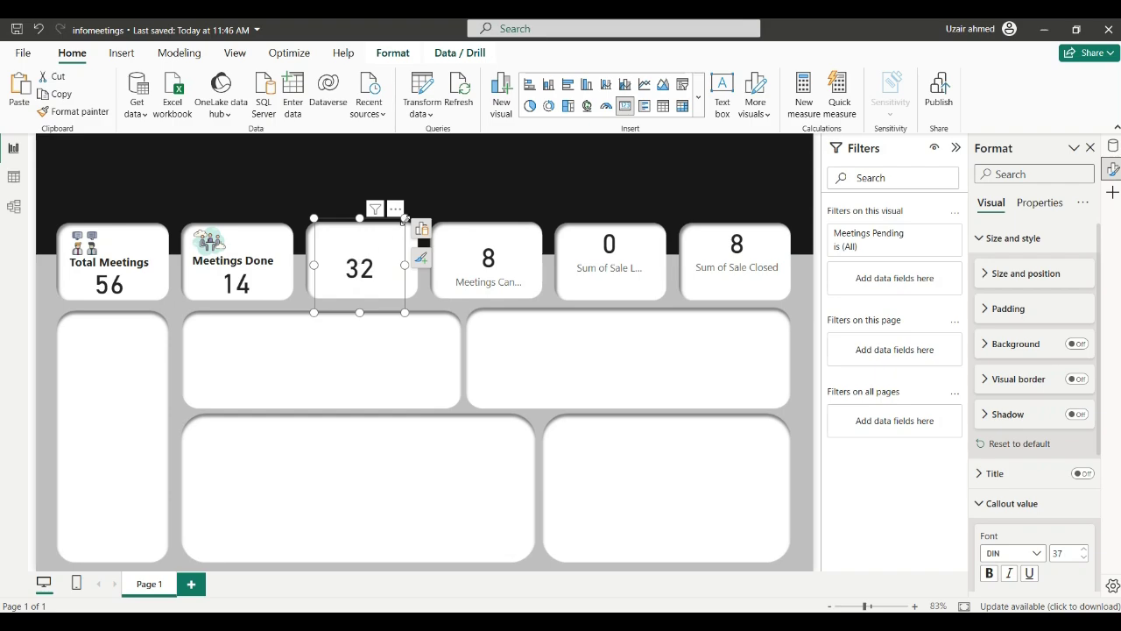
left_click_drag(404, 219, 381, 281)
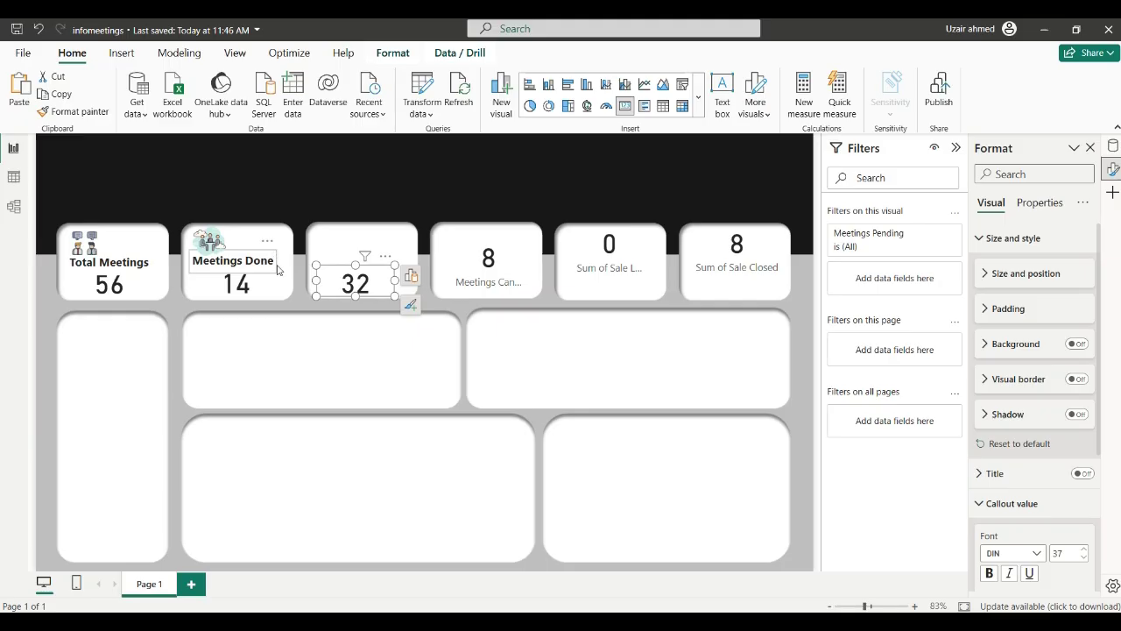
Duplicate the Meetings Done label and place the copy above the number in the third tile
left_click(276, 262)
mouse_move(277, 264)
left_mouse_down()
mouse_move(284, 281)
mouse_move(330, 271)
left_mouse_up()
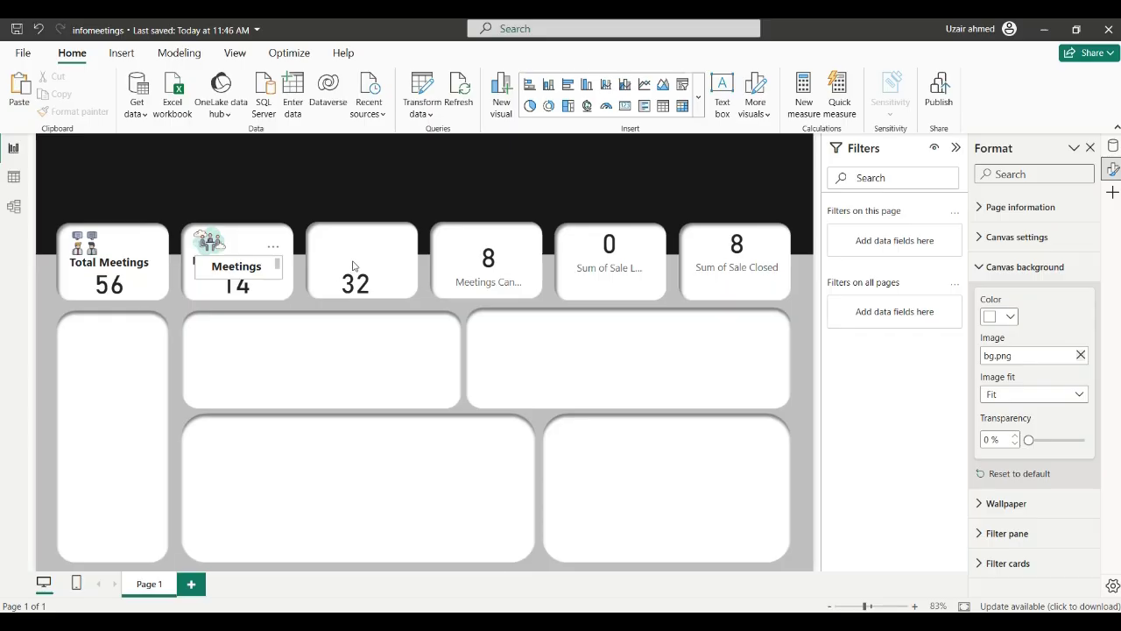
left_click_drag(361, 265, 382, 278)
Change the third tile's label to "Meetings Pending", widen its text box to fit and shift it slightly left
double_click(355, 265)
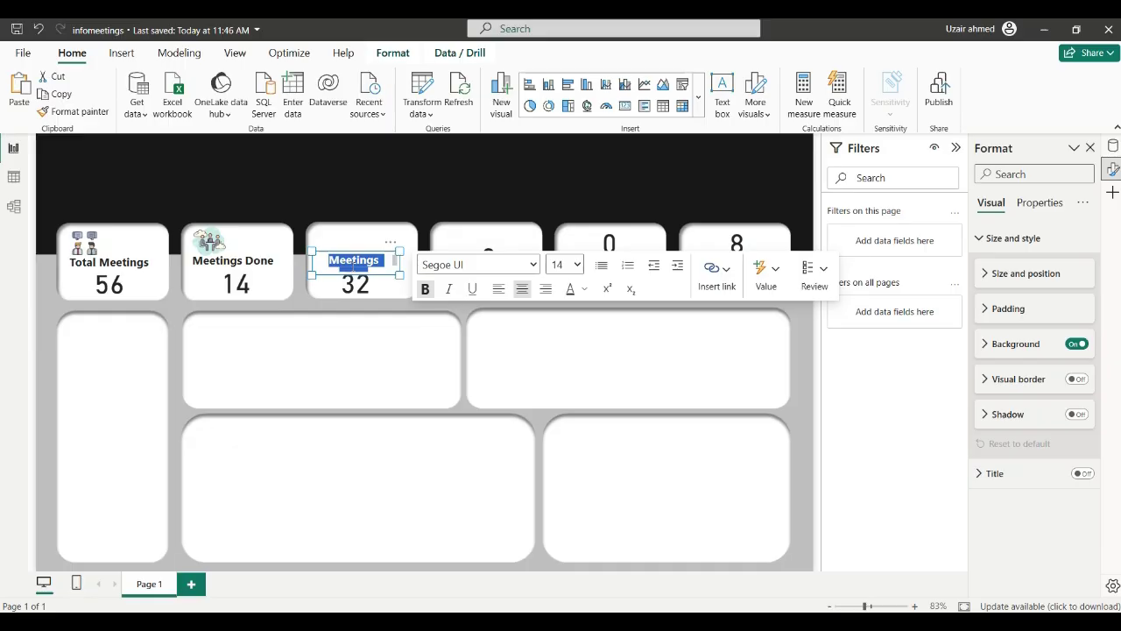
type("M")
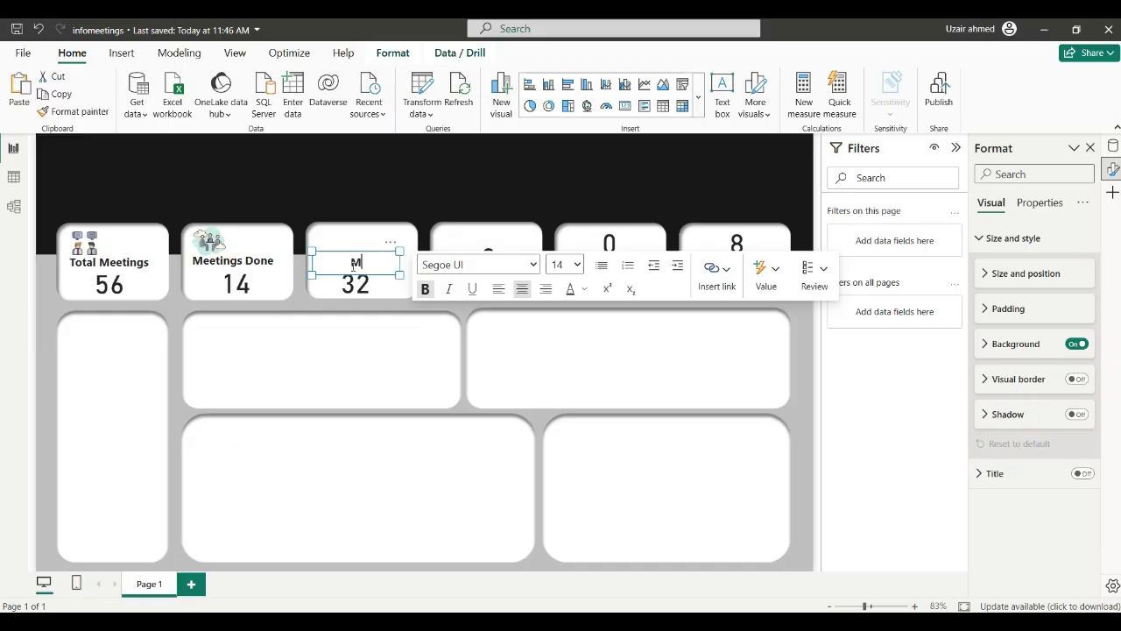
type("eetings Pending")
left_click_drag(398, 274, 426, 275)
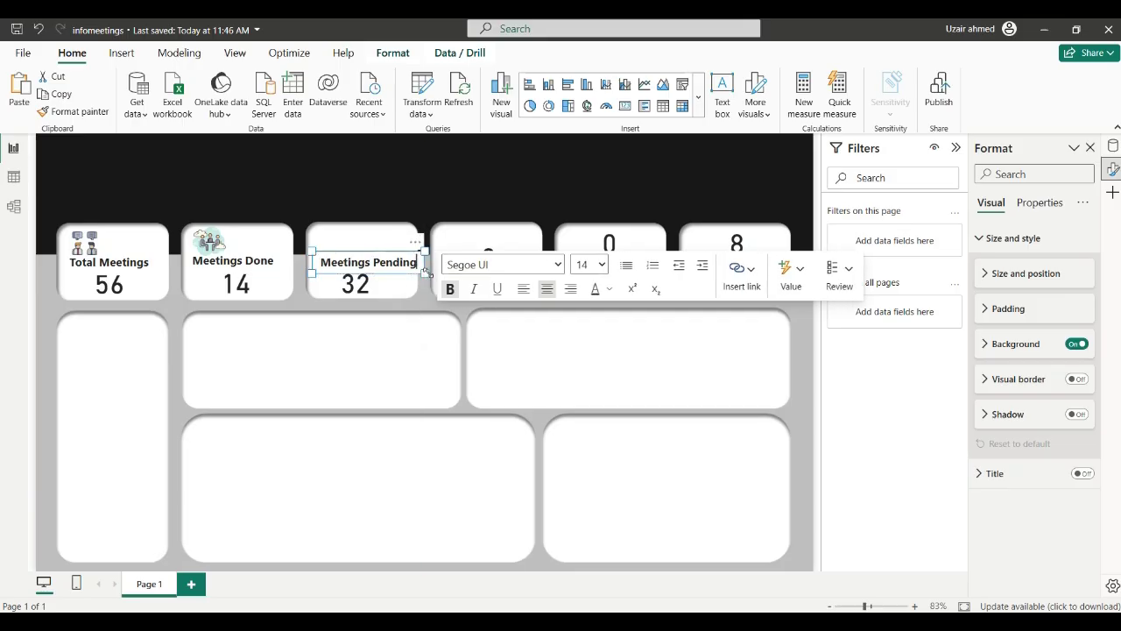
left_click(384, 306)
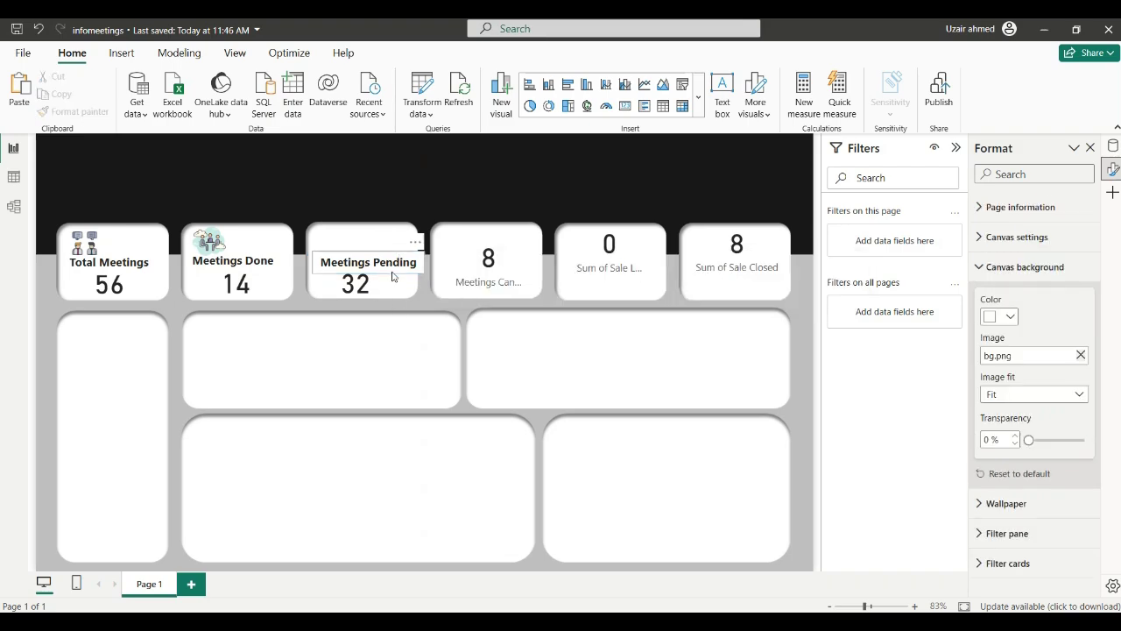
left_click(392, 276)
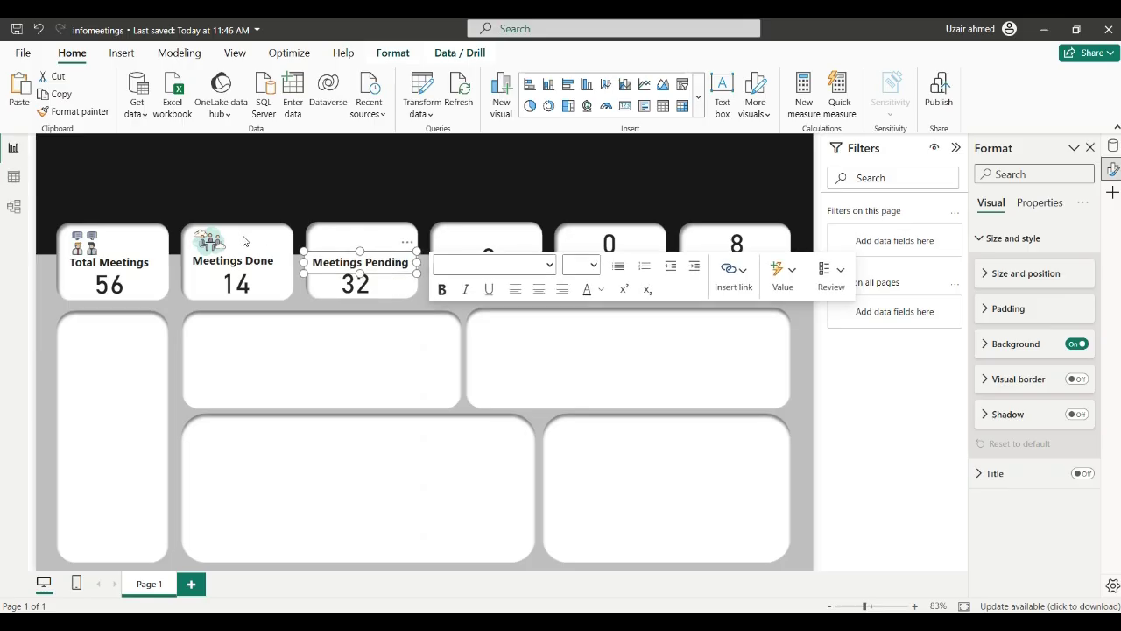
left_click(325, 191)
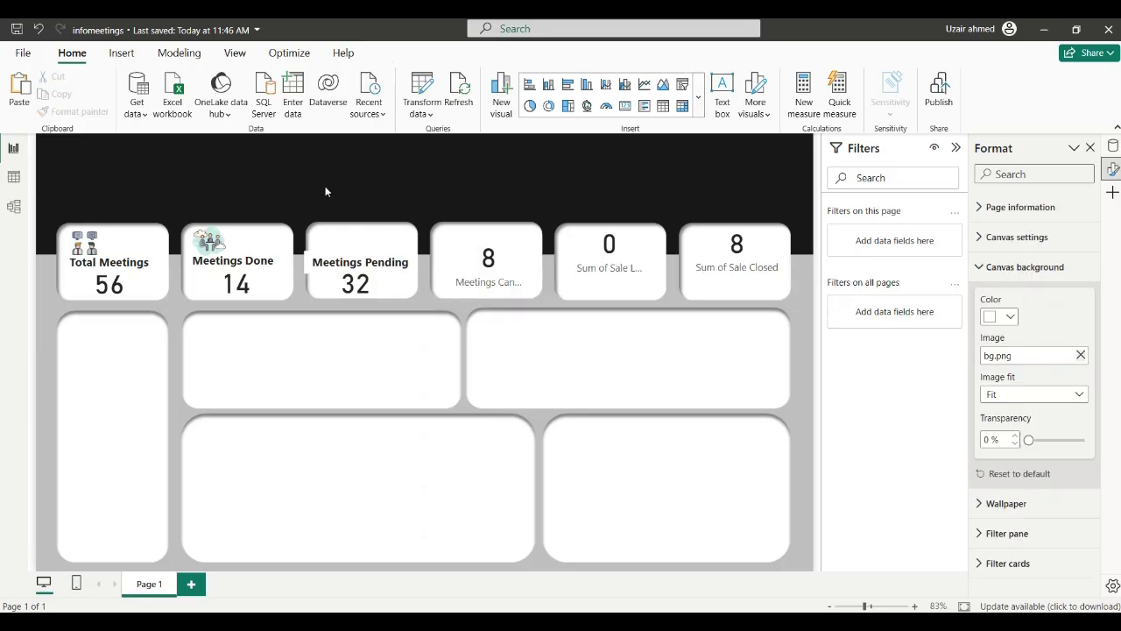
Turn off the background of the Meetings Pending label
left_click(326, 275)
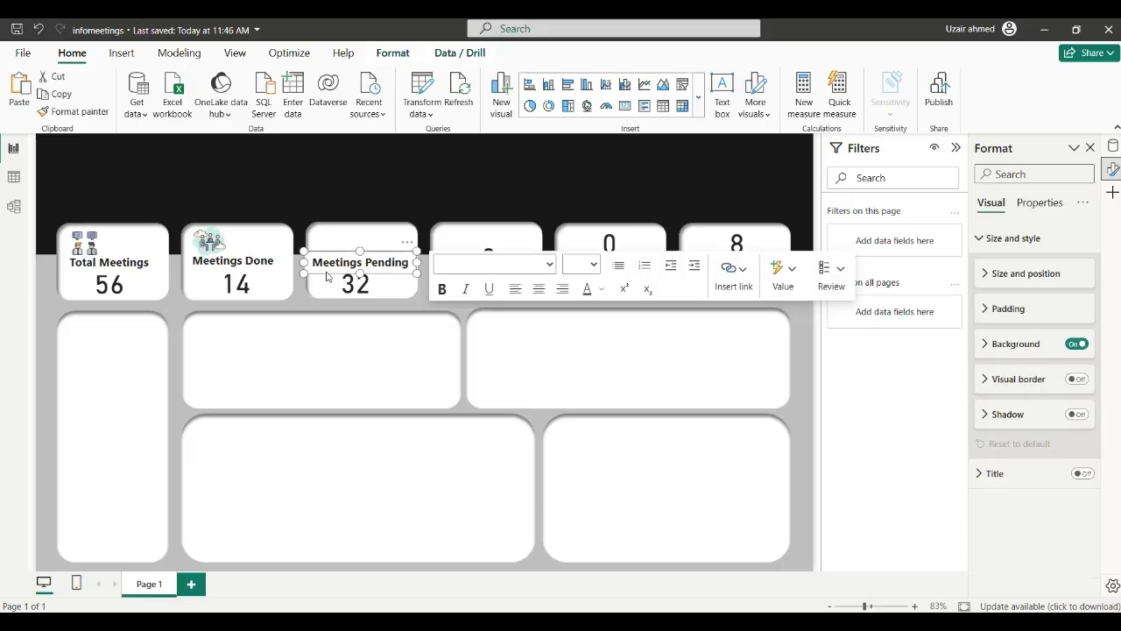
left_click(549, 264)
left_click(550, 266)
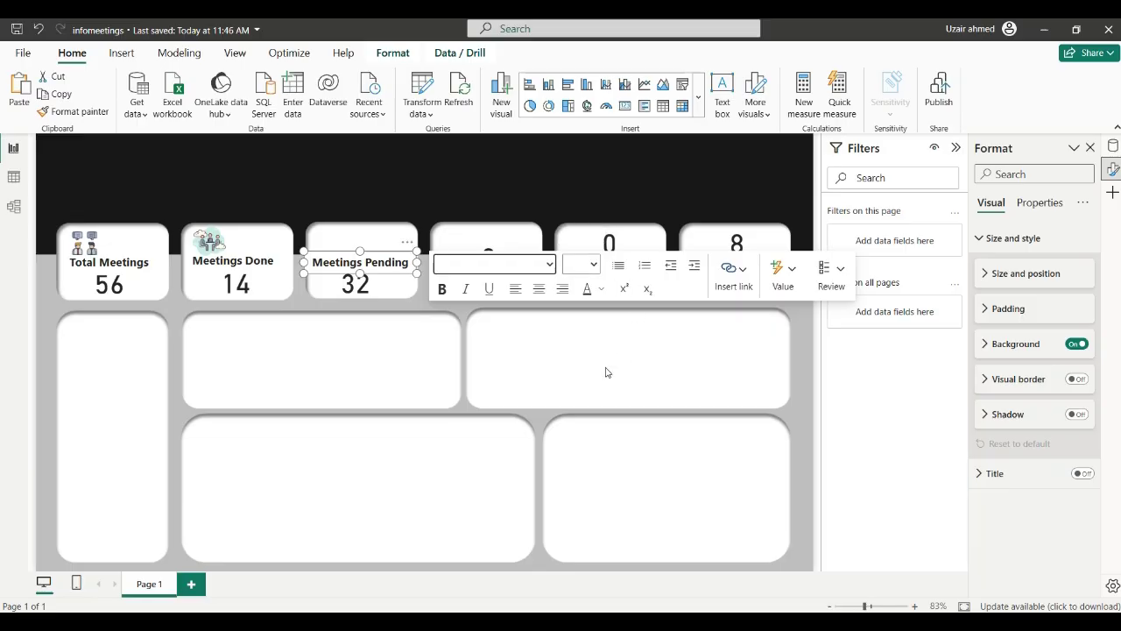
left_click(1076, 344)
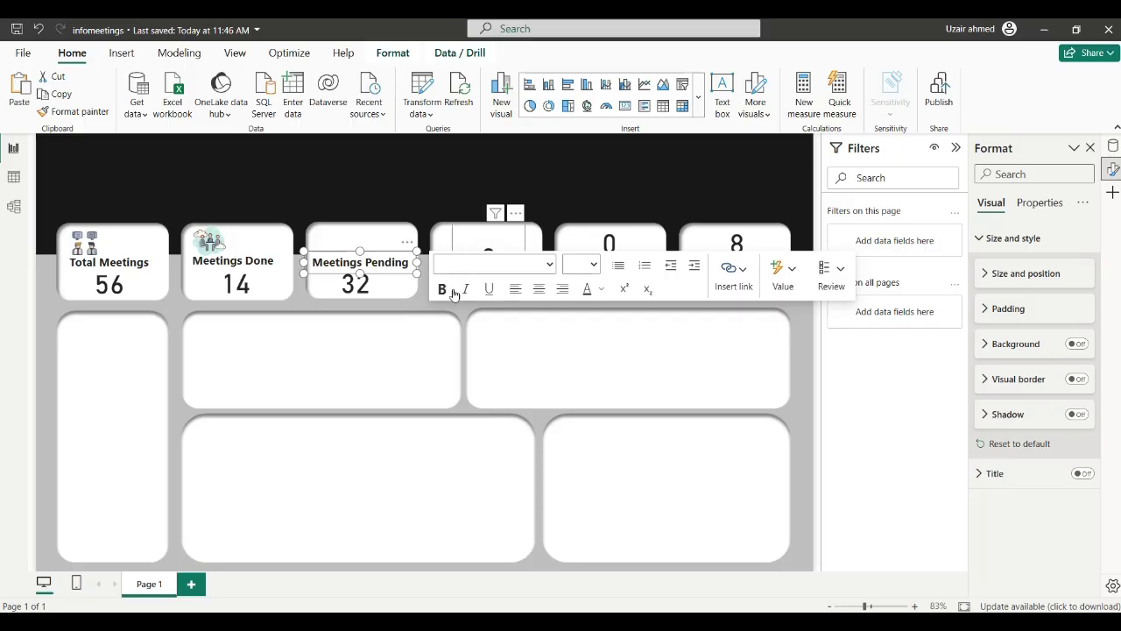
left_click(406, 297)
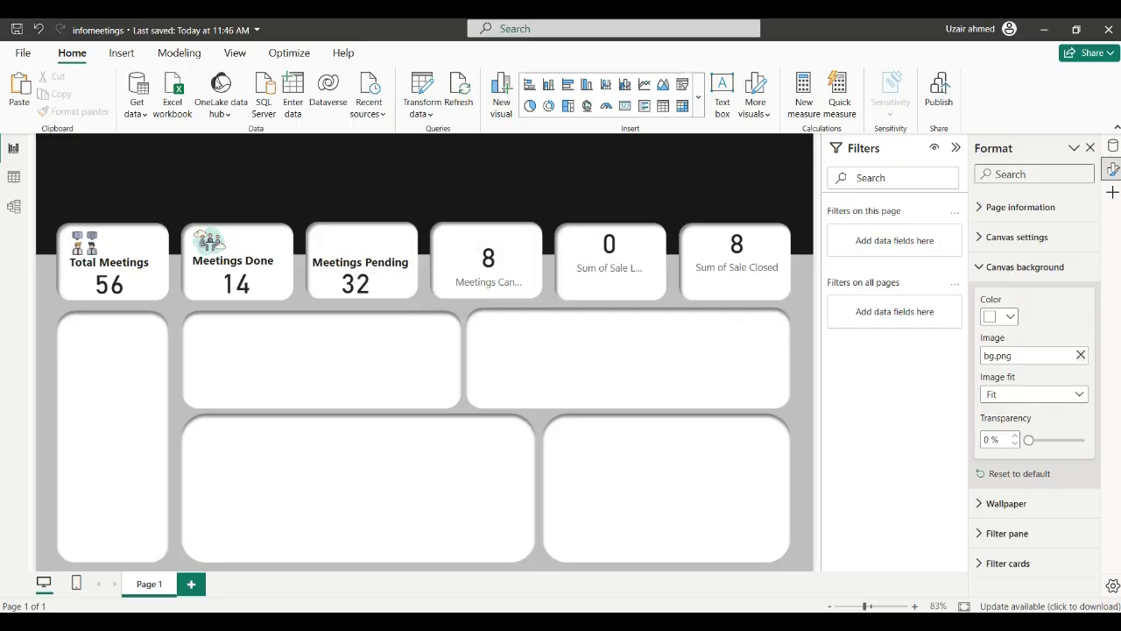
Insert the Meetings clock image and shrink it into an icon above the Meetings Pending label in the third tile
left_click(127, 55)
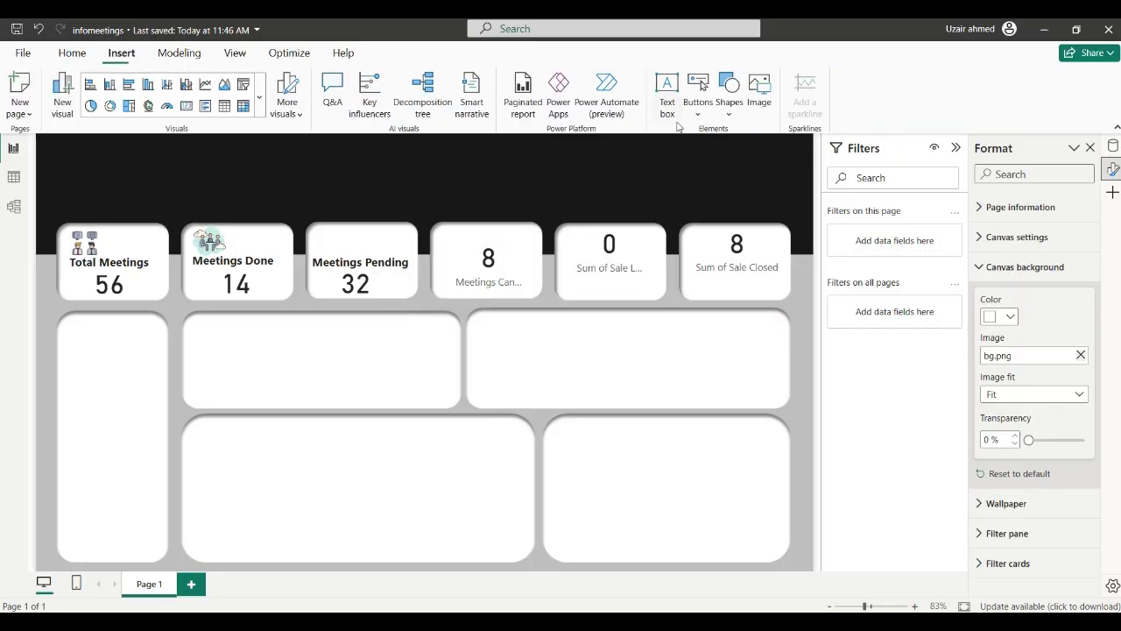
left_click(760, 88)
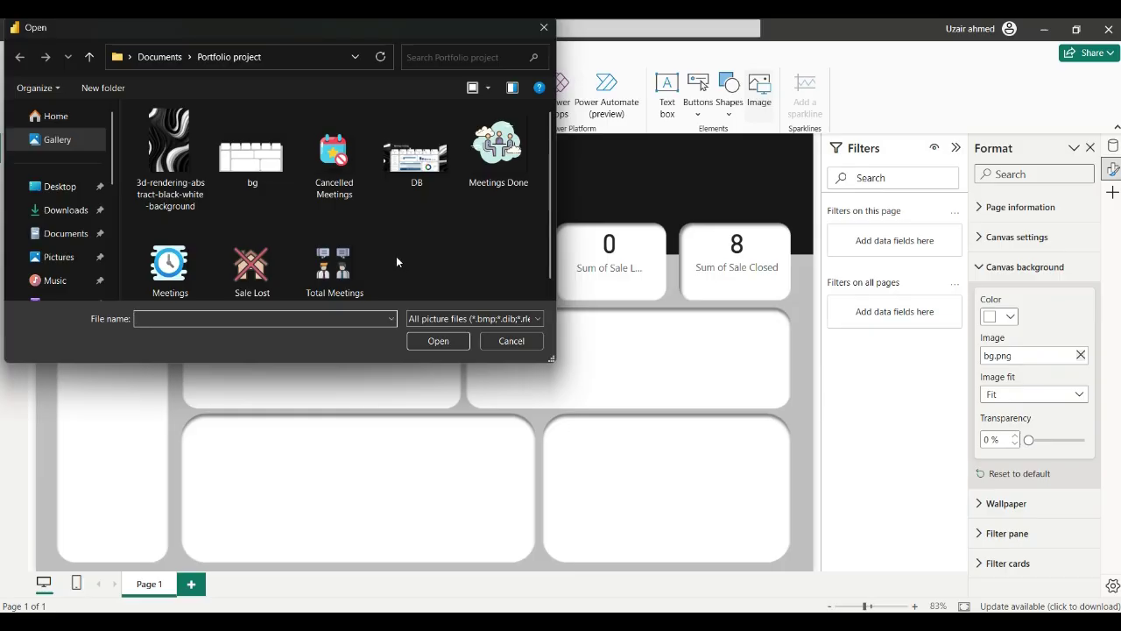
double_click(181, 275)
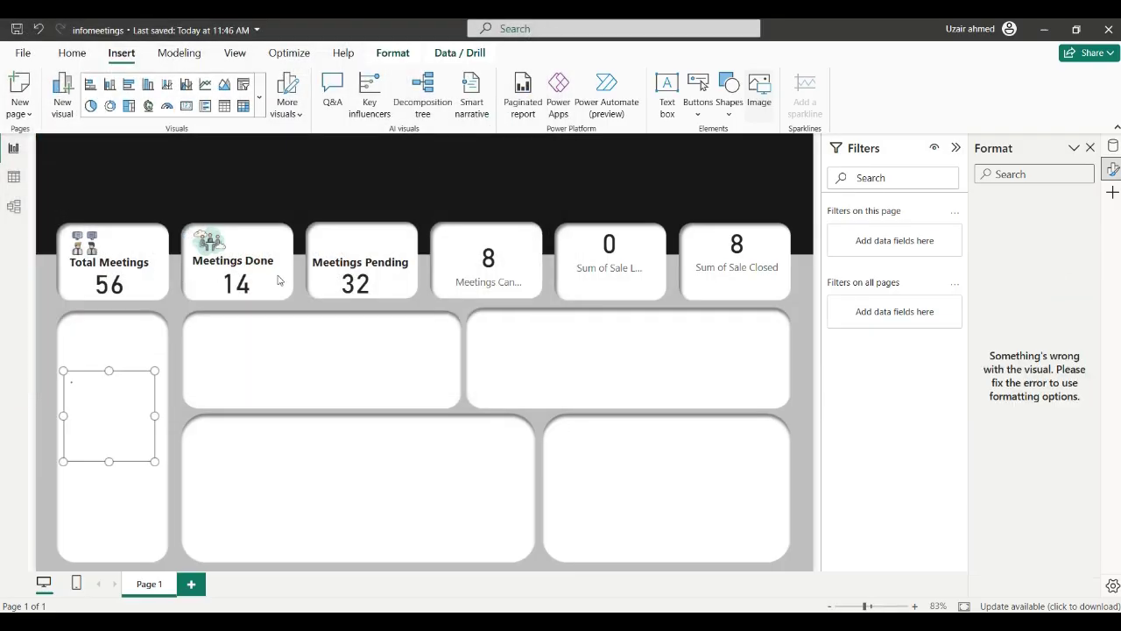
left_click_drag(154, 462, 336, 255)
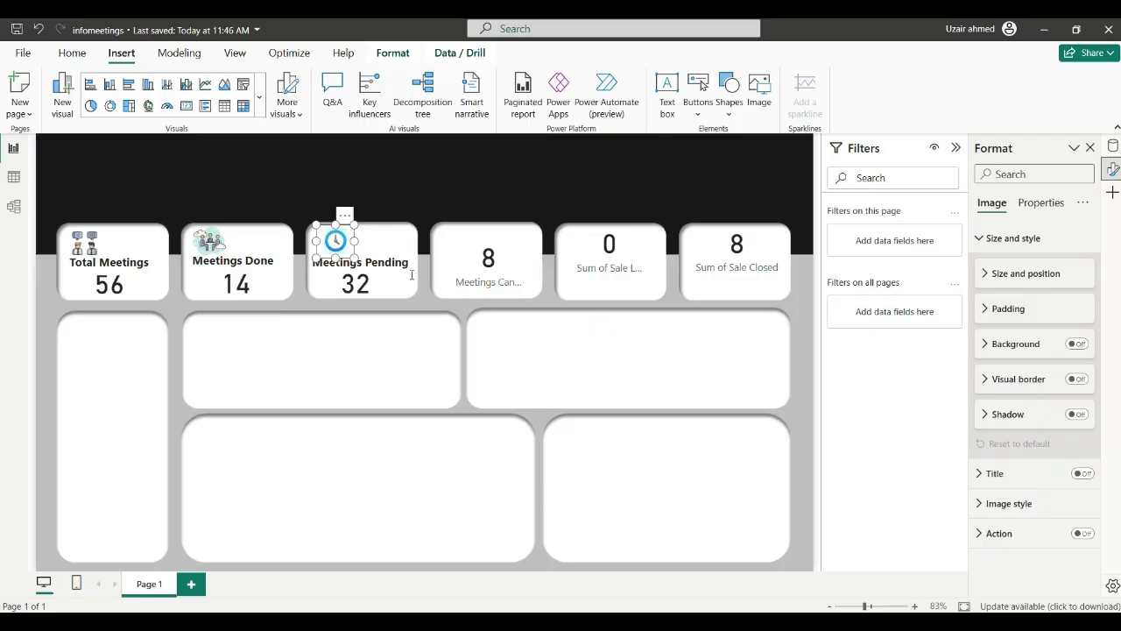
left_click(437, 314)
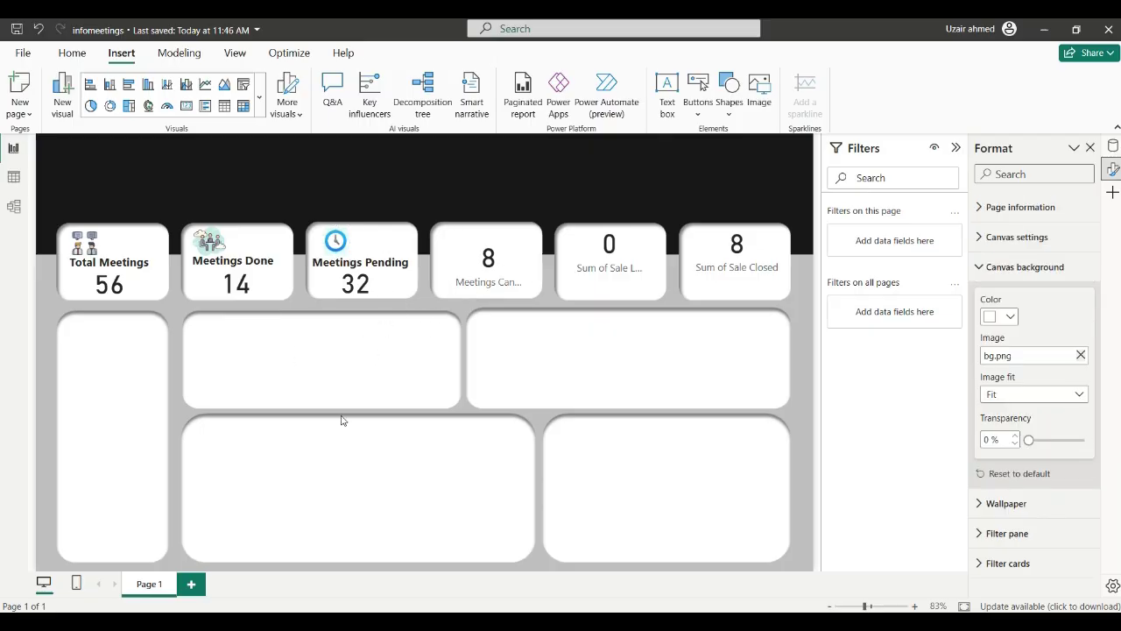
Insert the Cancelled Meetings image and shrink it into an icon in the fourth tile's upper left corner
left_click(77, 54)
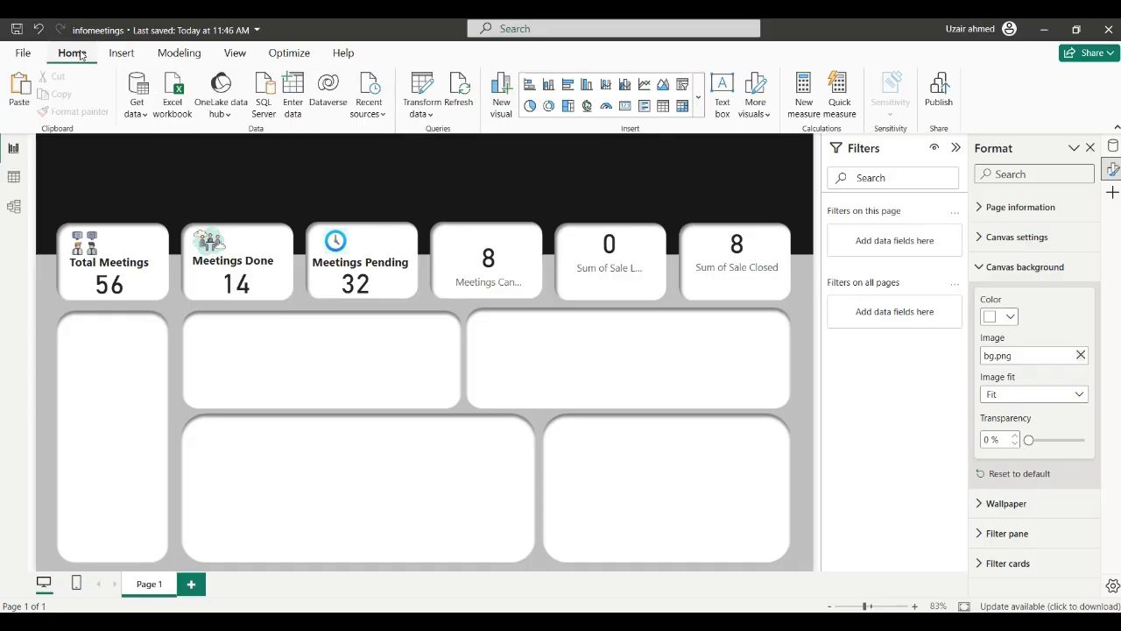
left_click(112, 54)
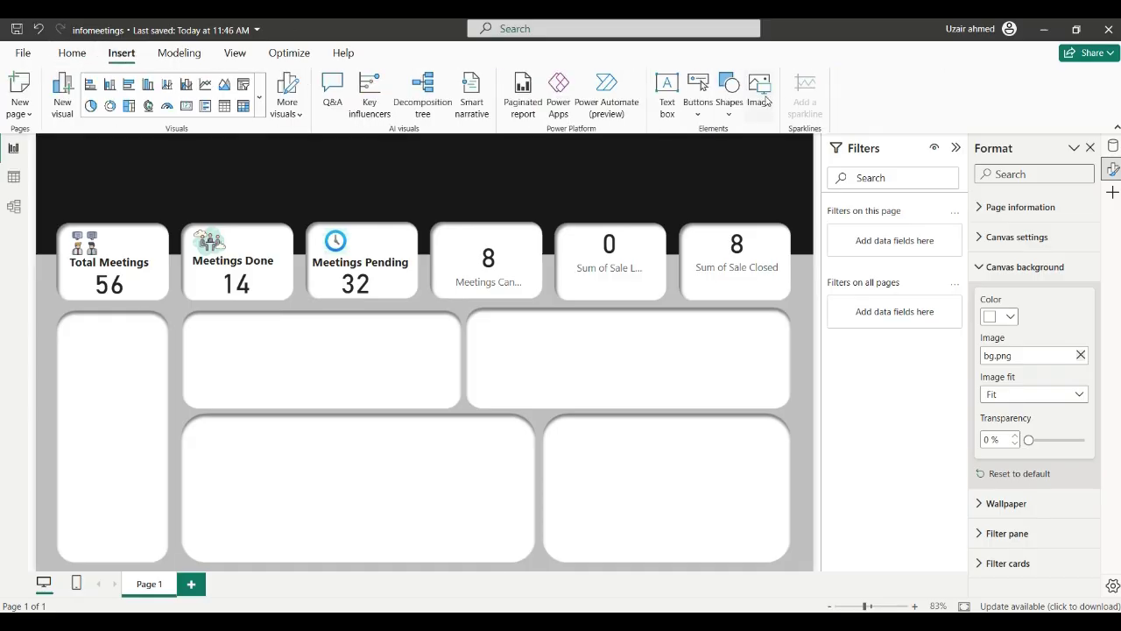
left_click(762, 97)
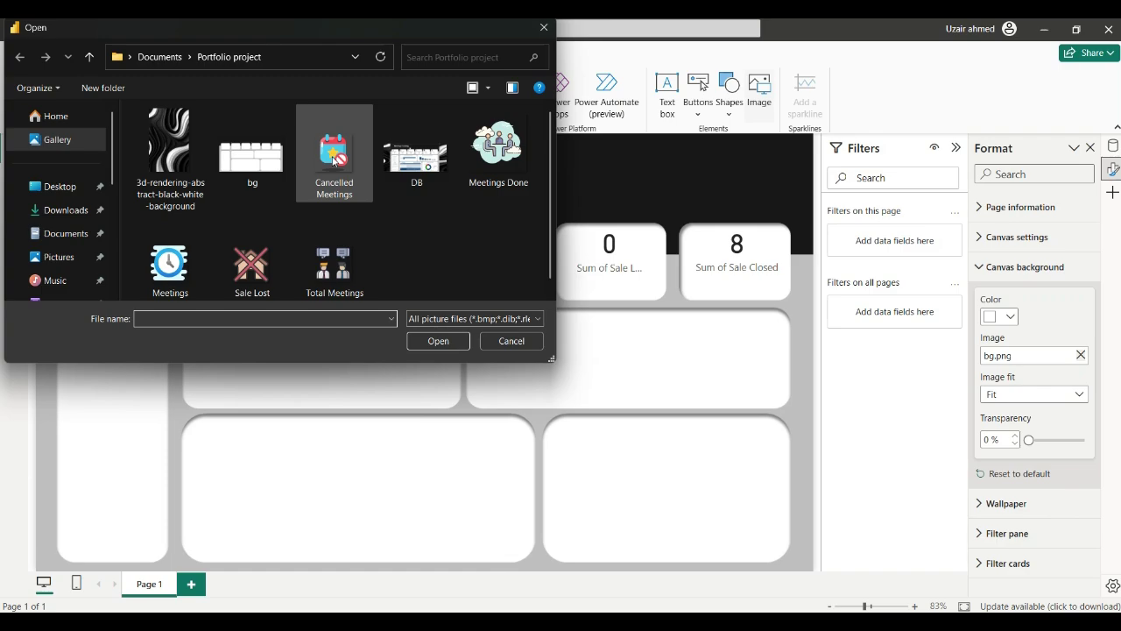
double_click(333, 158)
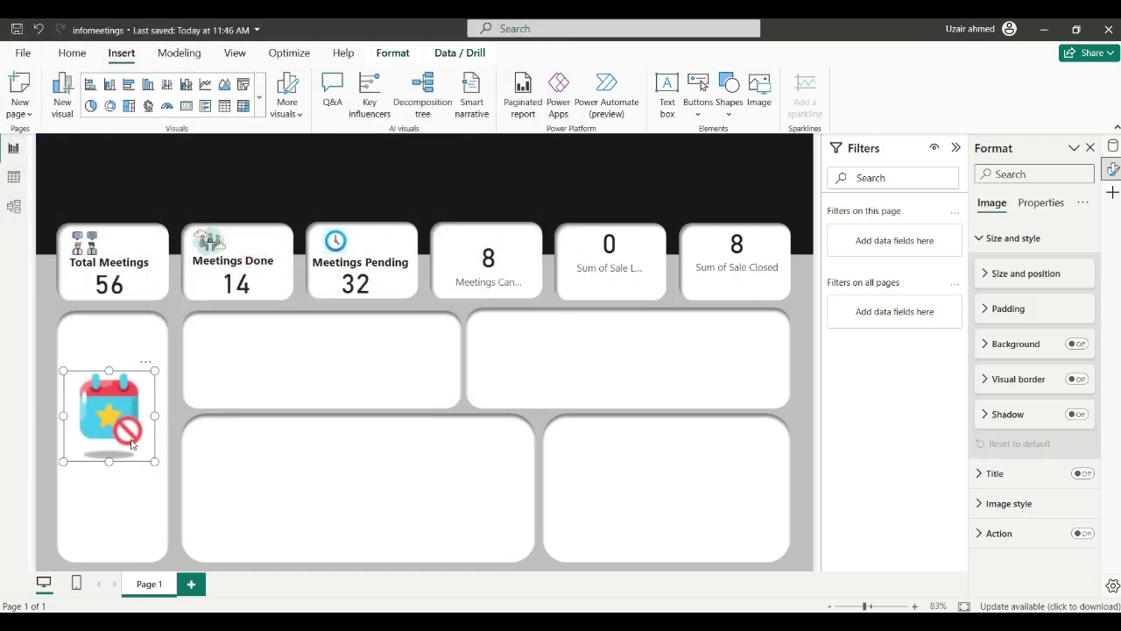
left_click_drag(147, 463, 463, 252)
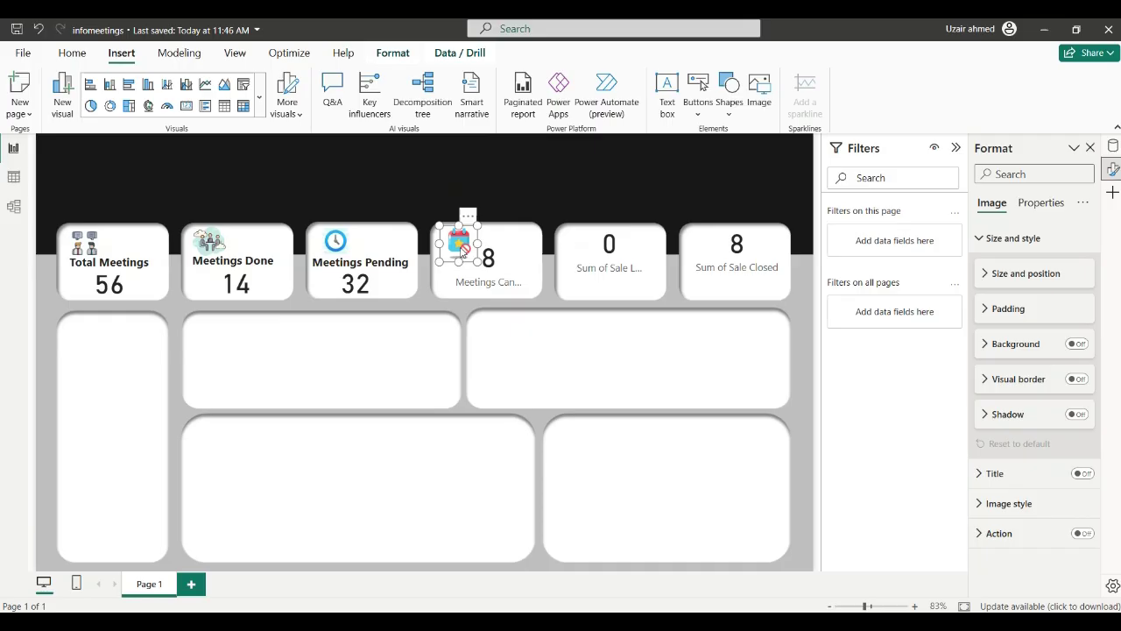
Turn off the Meetings Cancelled card's category label and shrink the card into the lower part of its tile
left_click(514, 281)
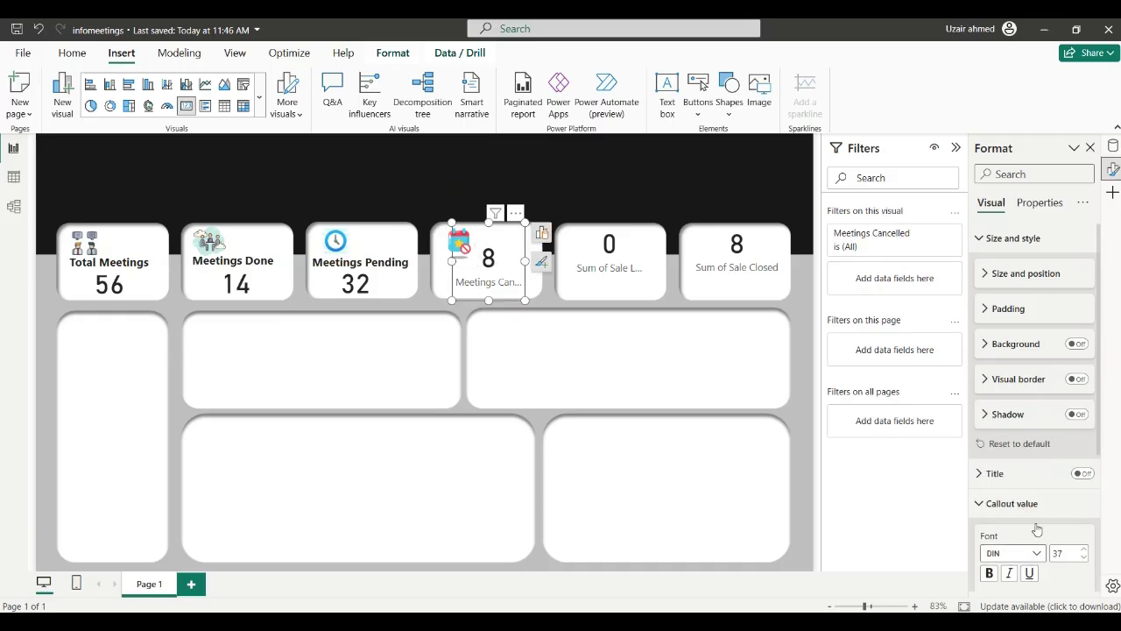
scroll(1077, 447, "down", 3)
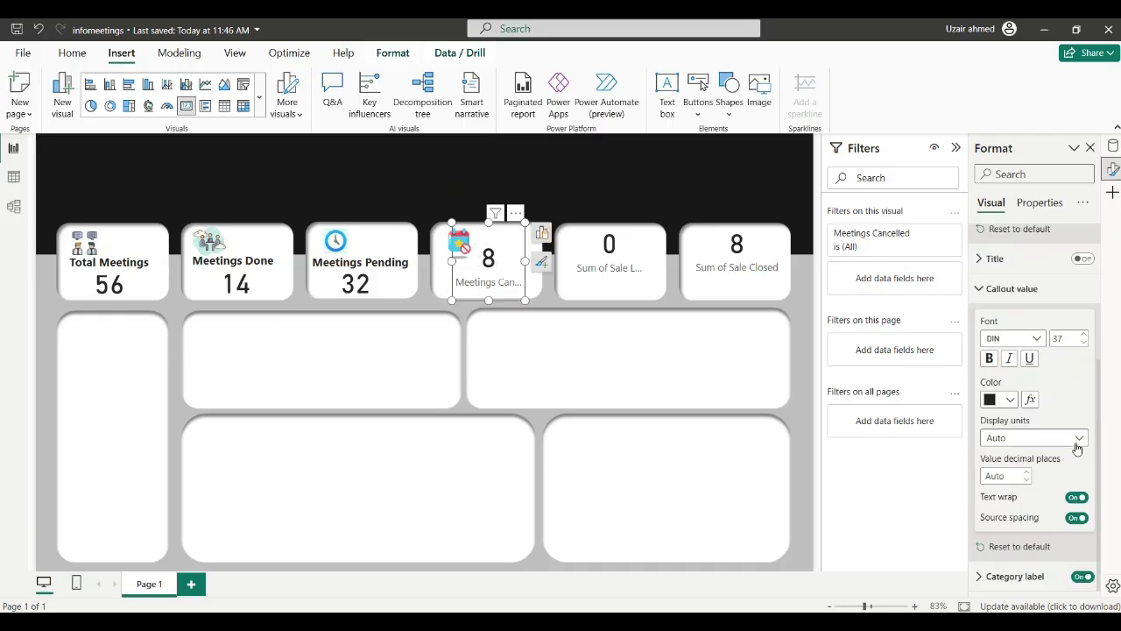
left_click(1083, 577)
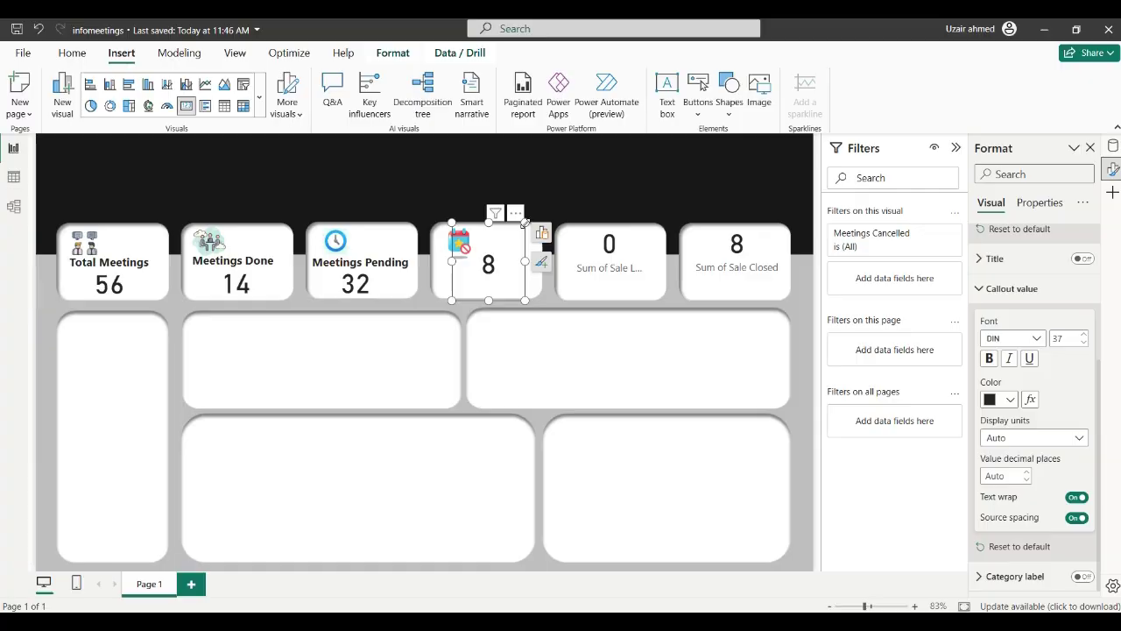
left_click_drag(524, 223, 487, 282)
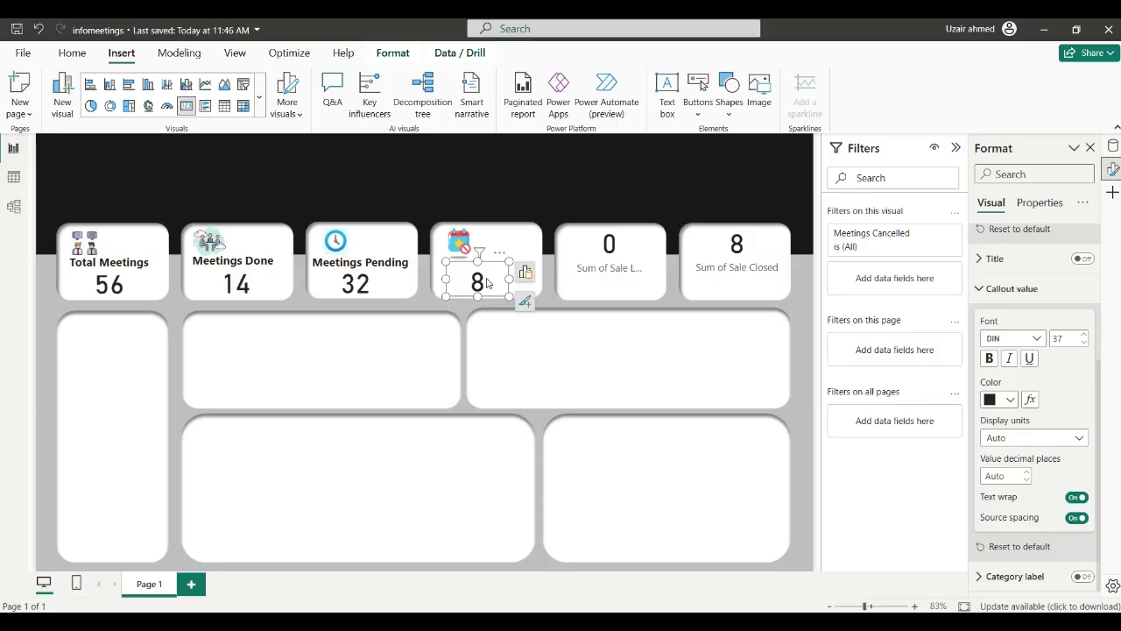
Duplicate the Meetings Pending label and place the copy above the number in the fourth tile
left_click(387, 273)
key("ctrl+c")
key("ctrl+v")
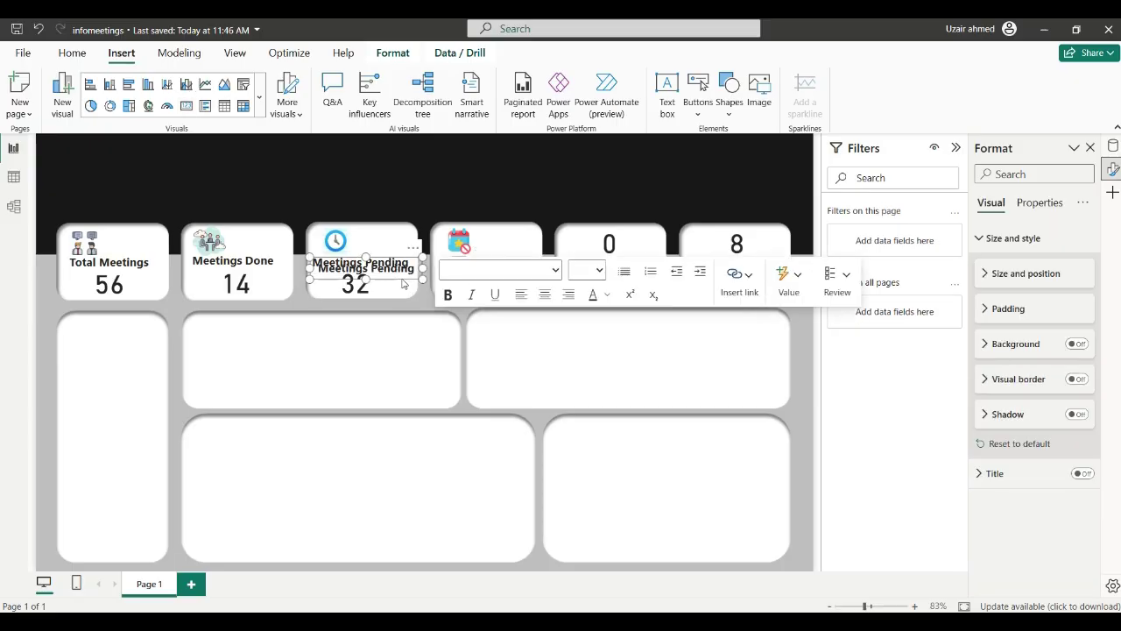
left_click_drag(402, 283, 522, 278)
Change the fourth tile's label to "Meetings Cancelled" and widen its text box so the text fits on one line
triple_click(514, 262)
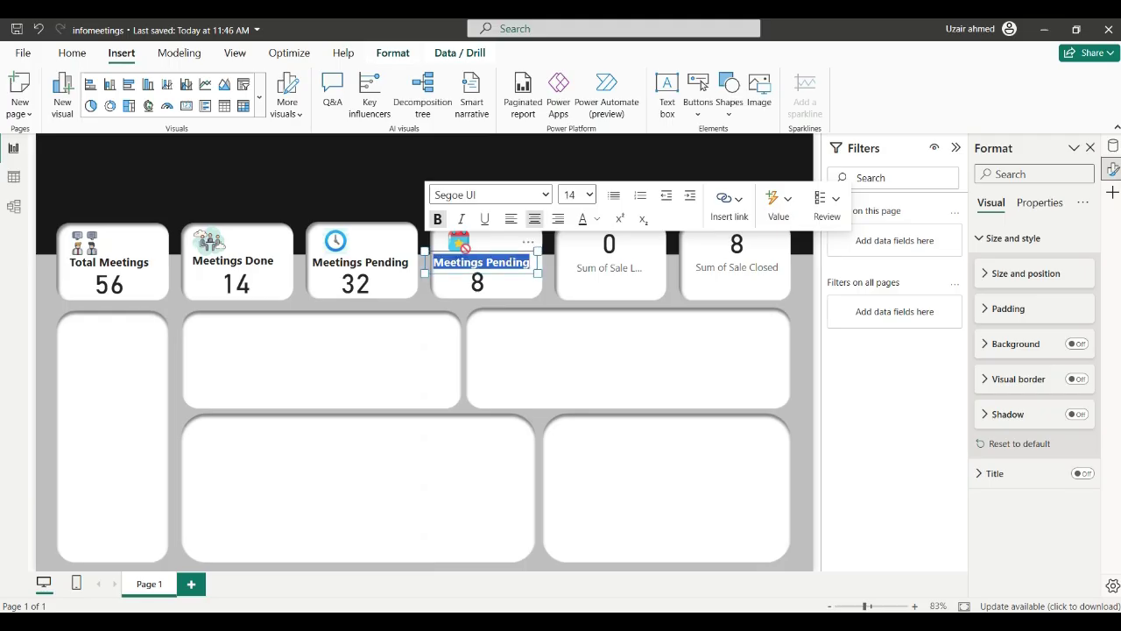
type("Meetings")
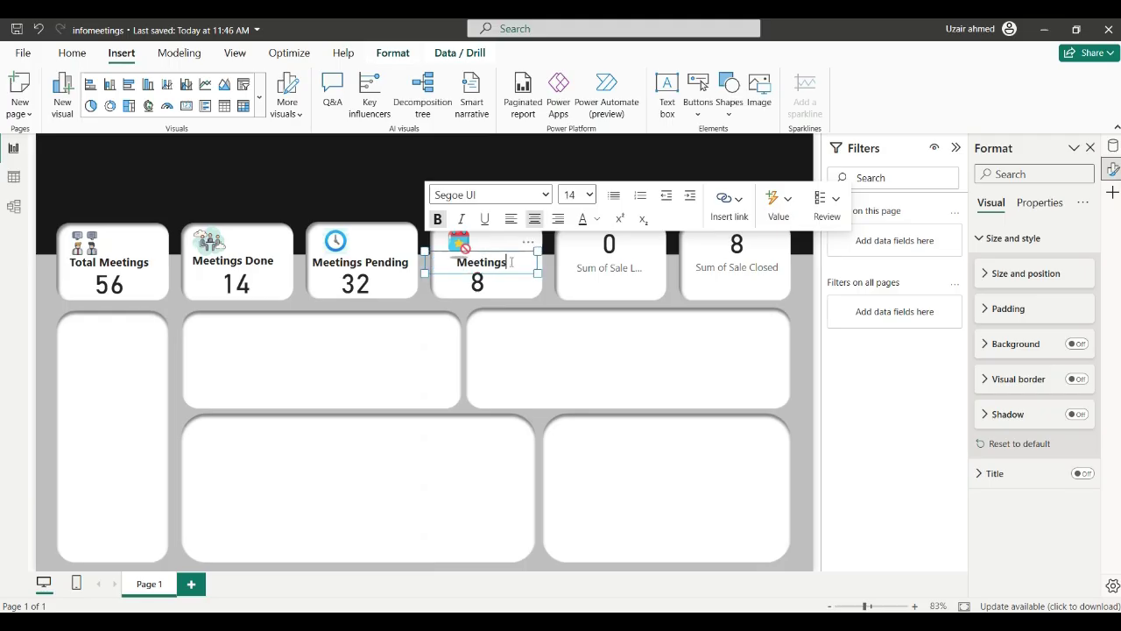
type(" Cac=ncelled")
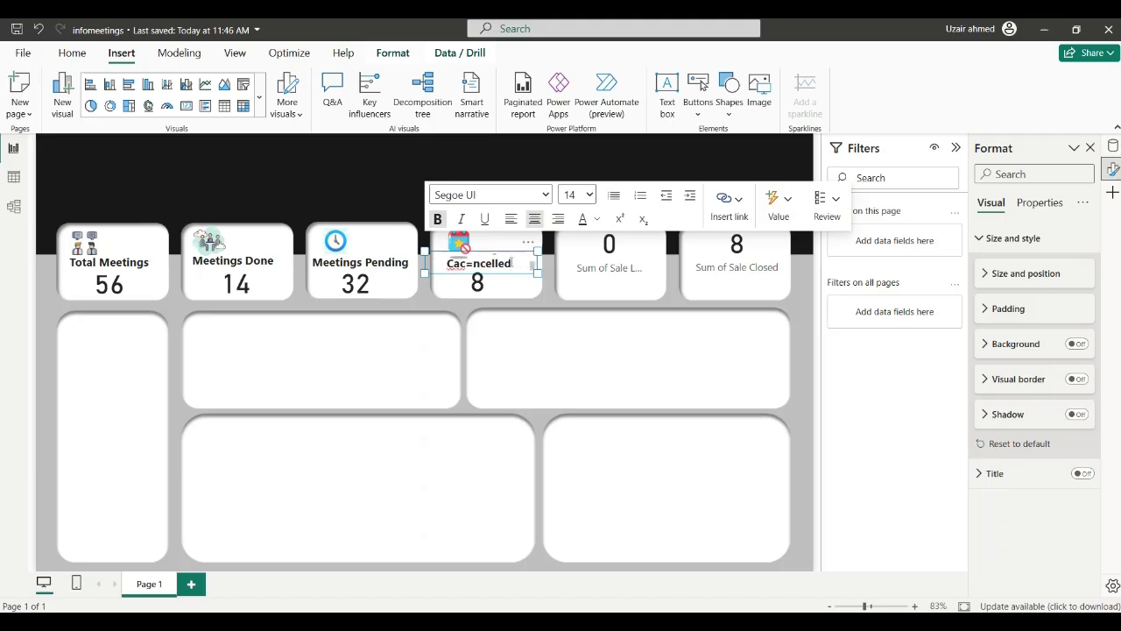
left_click_drag(513, 262, 447, 263)
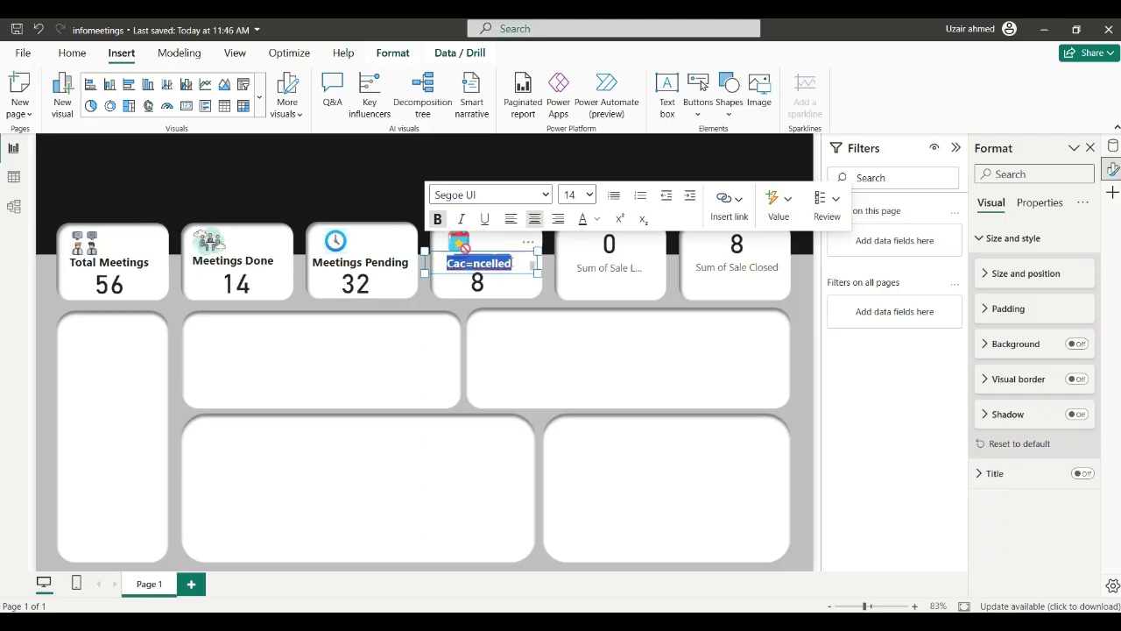
key("BackSpace")
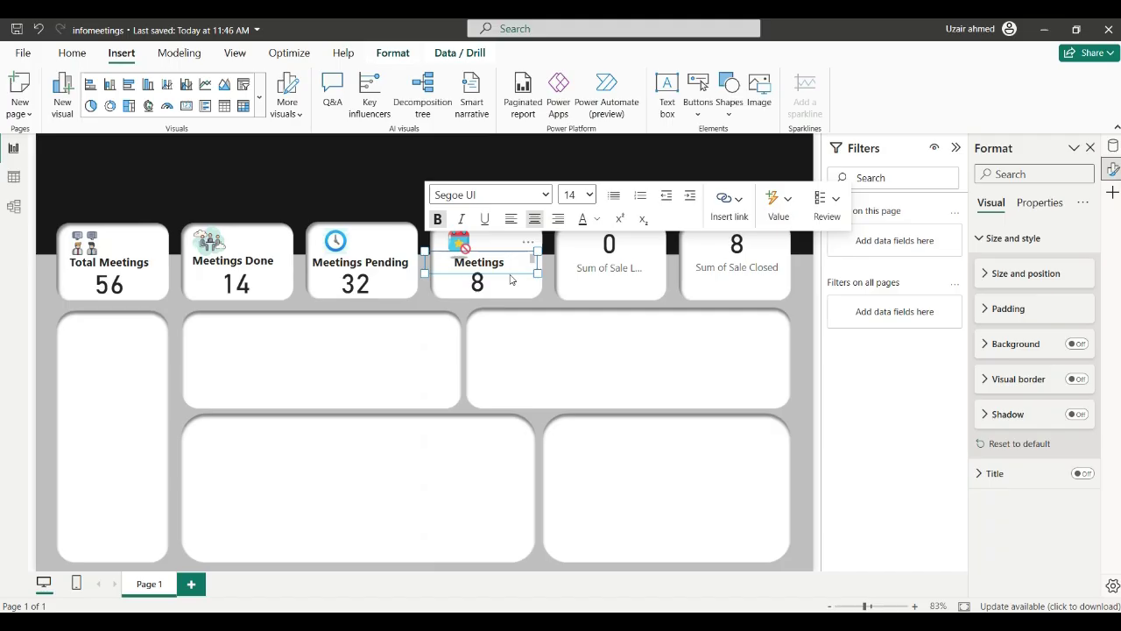
key("ctrl+z")
key("BackSpace")
key("BackSpace")
left_click_drag(537, 272, 550, 277)
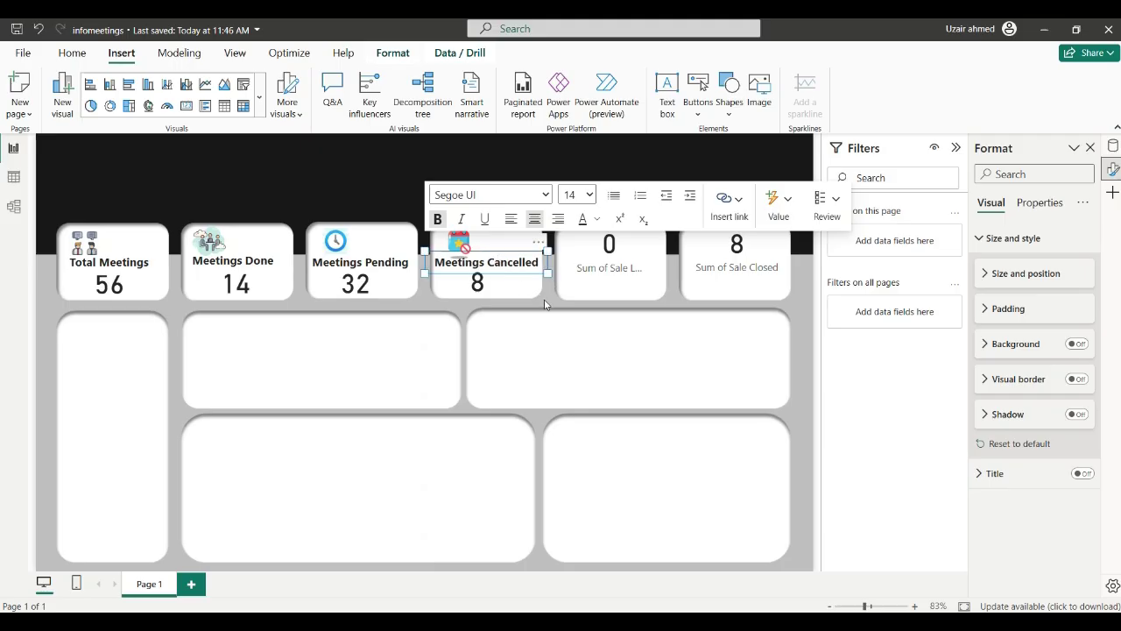
left_click(544, 304)
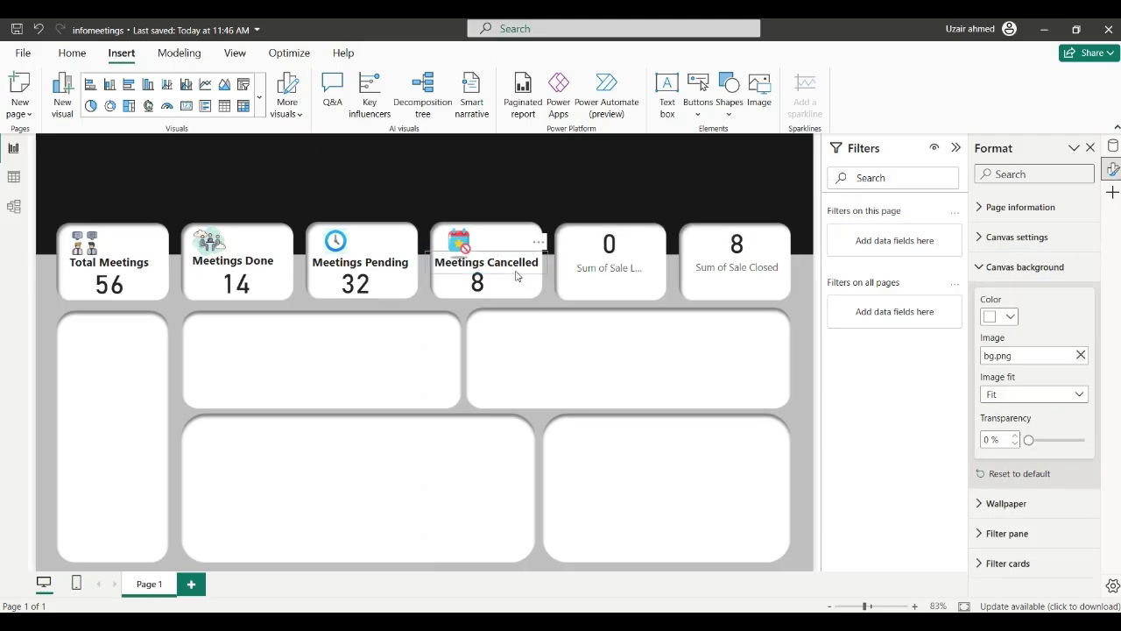
Set the Meetings Cancelled label's font size to 12
left_click(517, 274)
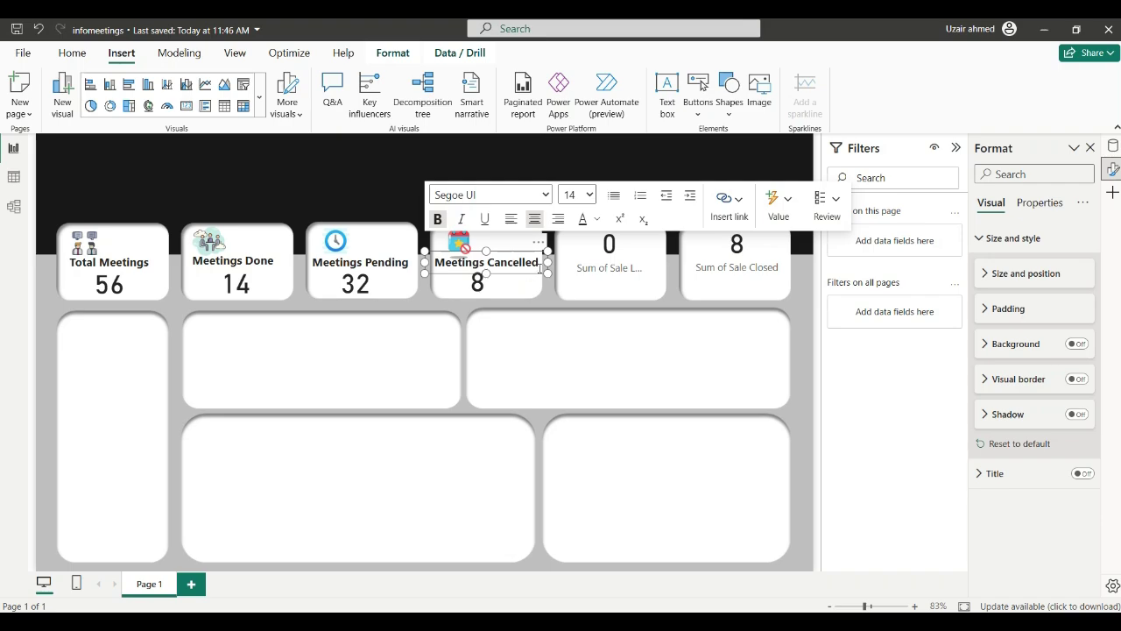
left_click(585, 195)
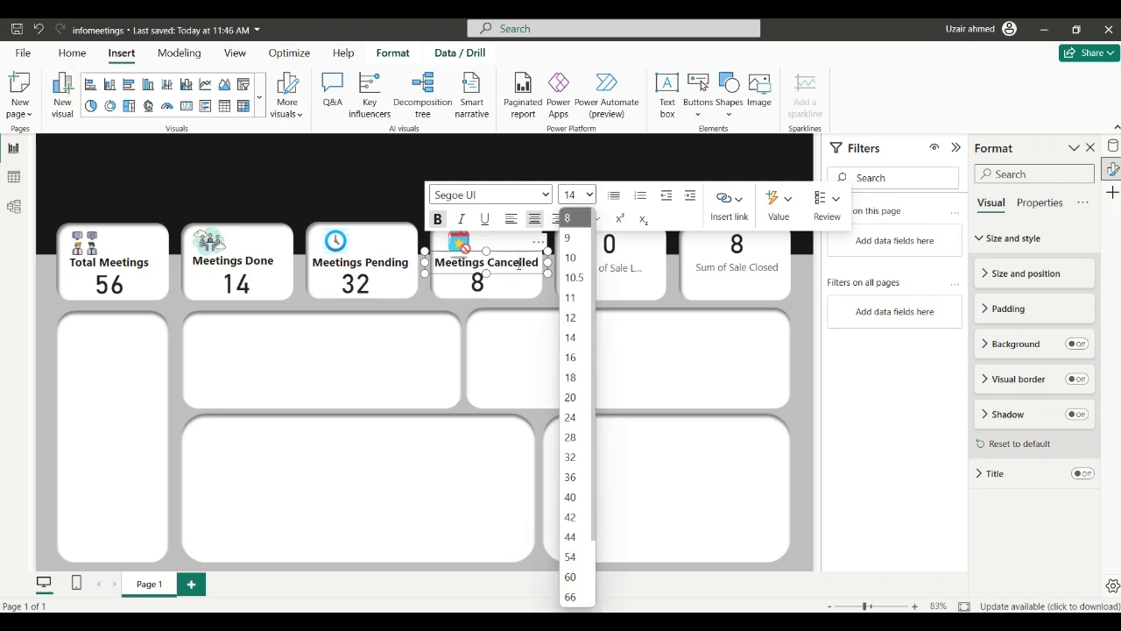
left_click(519, 263)
triple_click(518, 264)
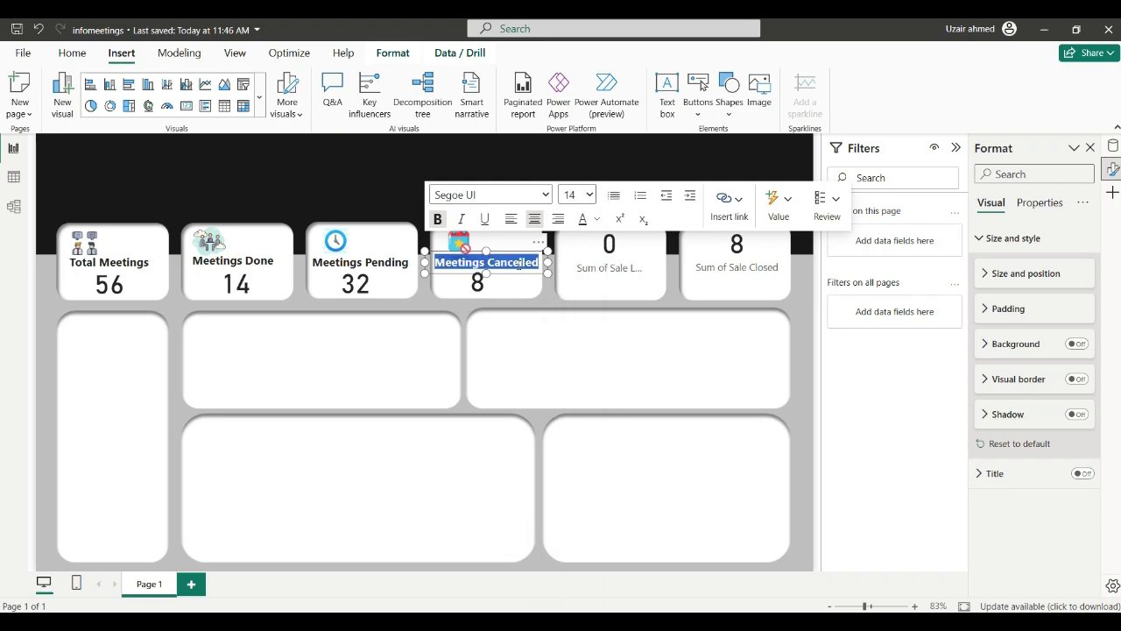
left_click(591, 195)
left_click(579, 319)
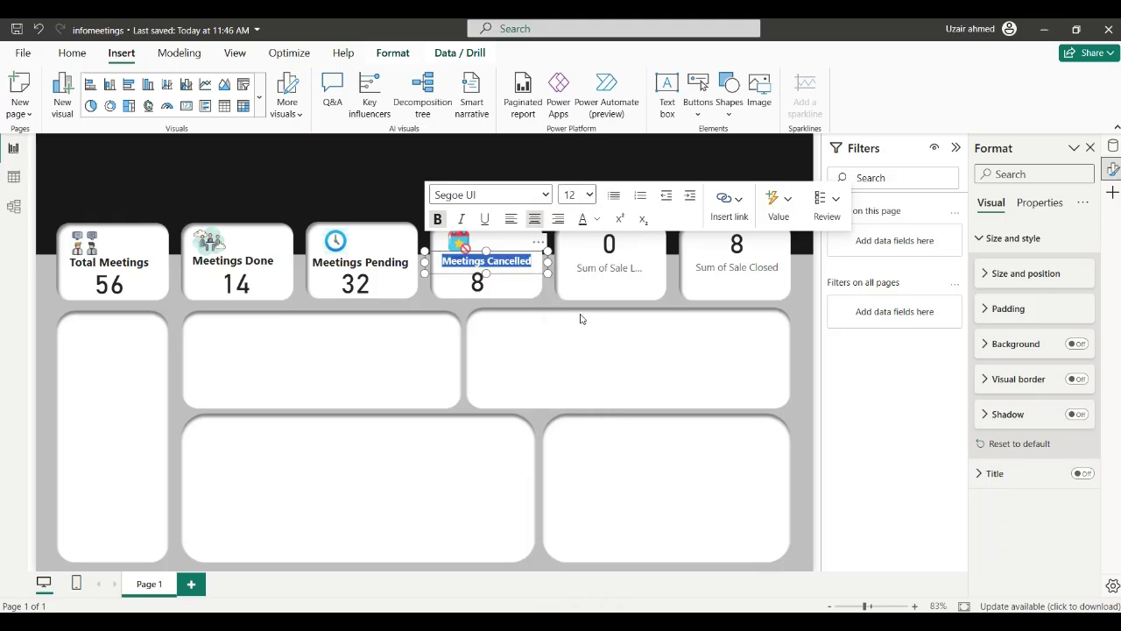
Set the Meetings Pending label's font size to 12
left_click(324, 255)
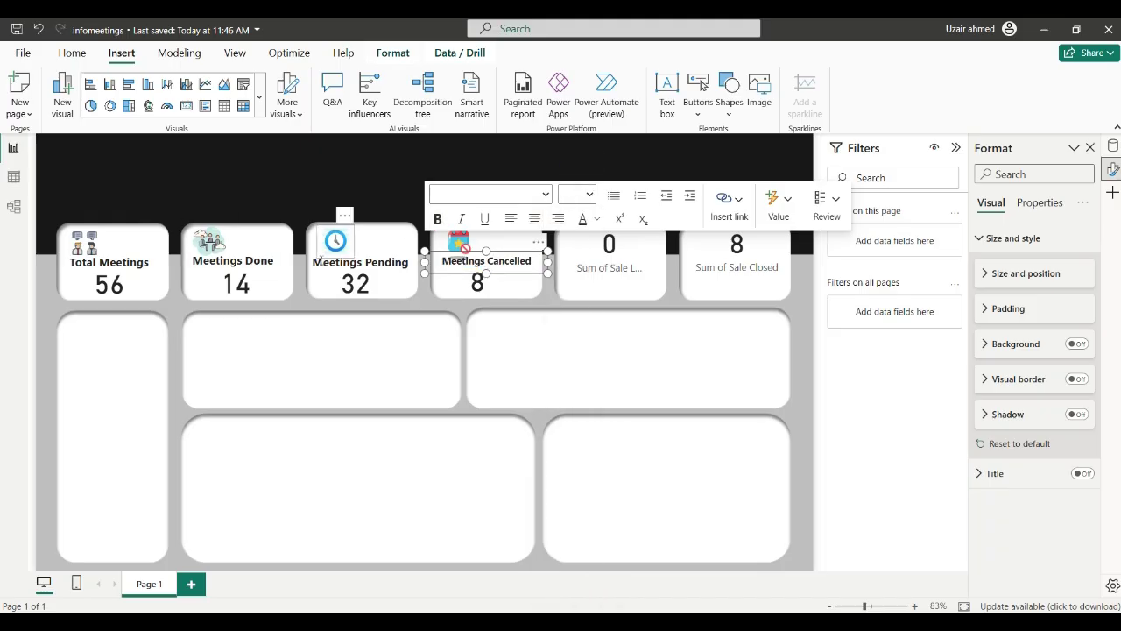
left_click(322, 263)
triple_click(323, 262)
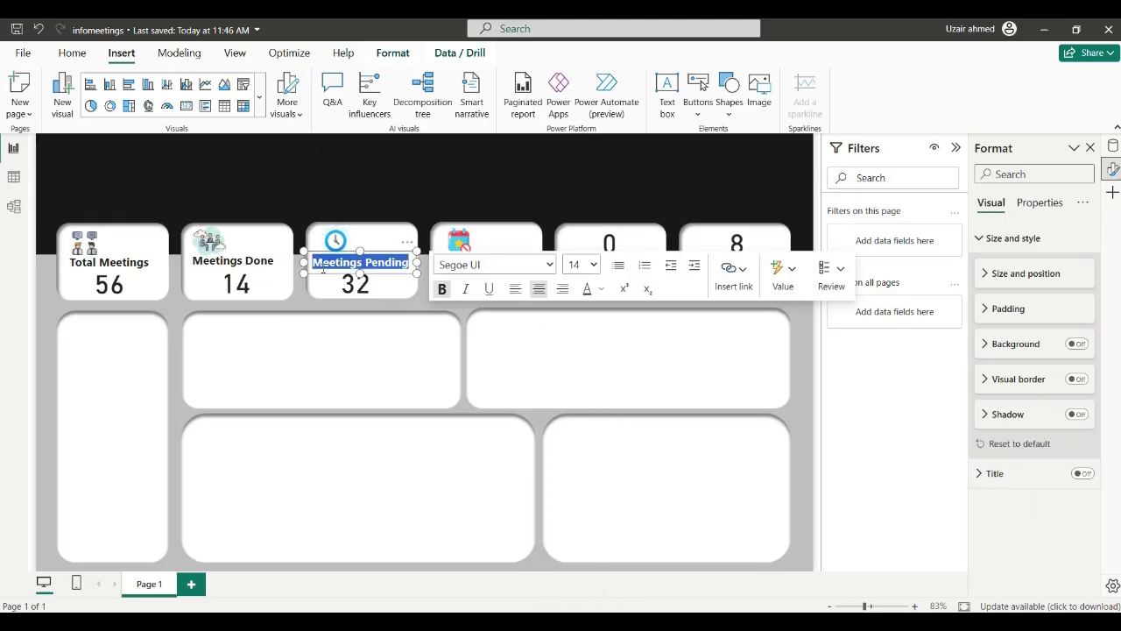
left_click(593, 266)
left_click(585, 391)
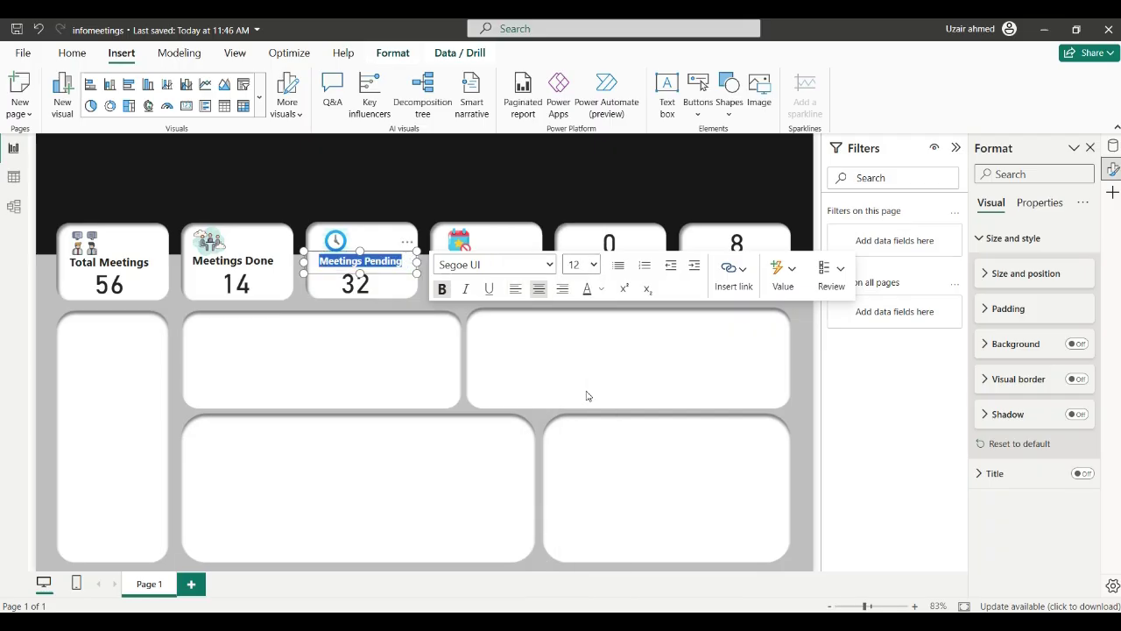
Set the Meetings Done label's font size to 12
left_click(242, 262)
left_click(242, 262)
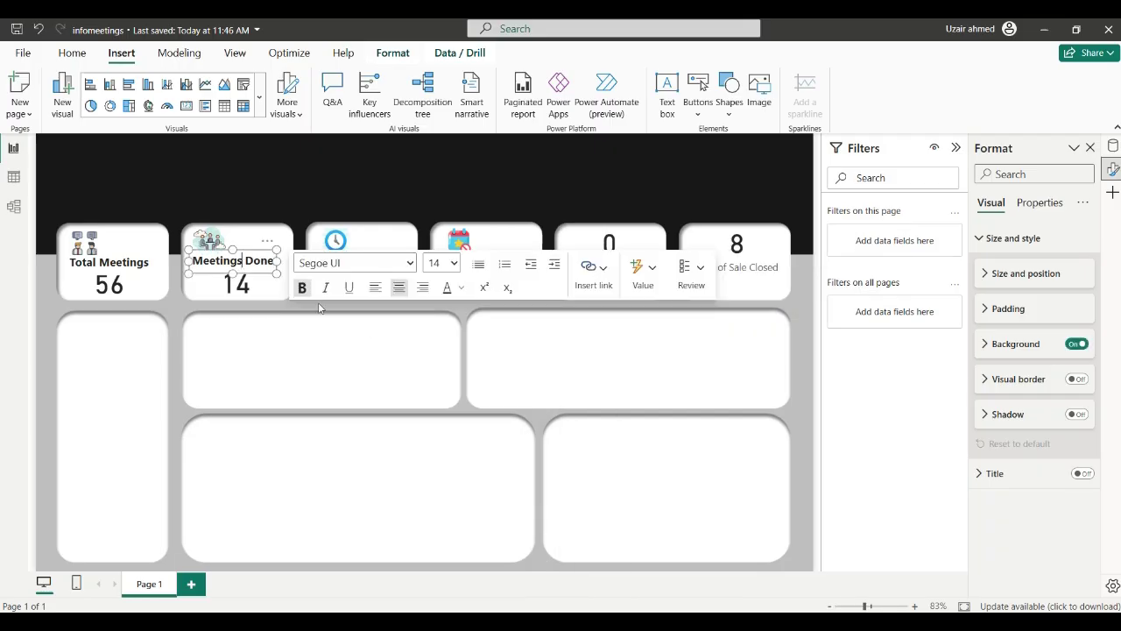
key("ctrl+a")
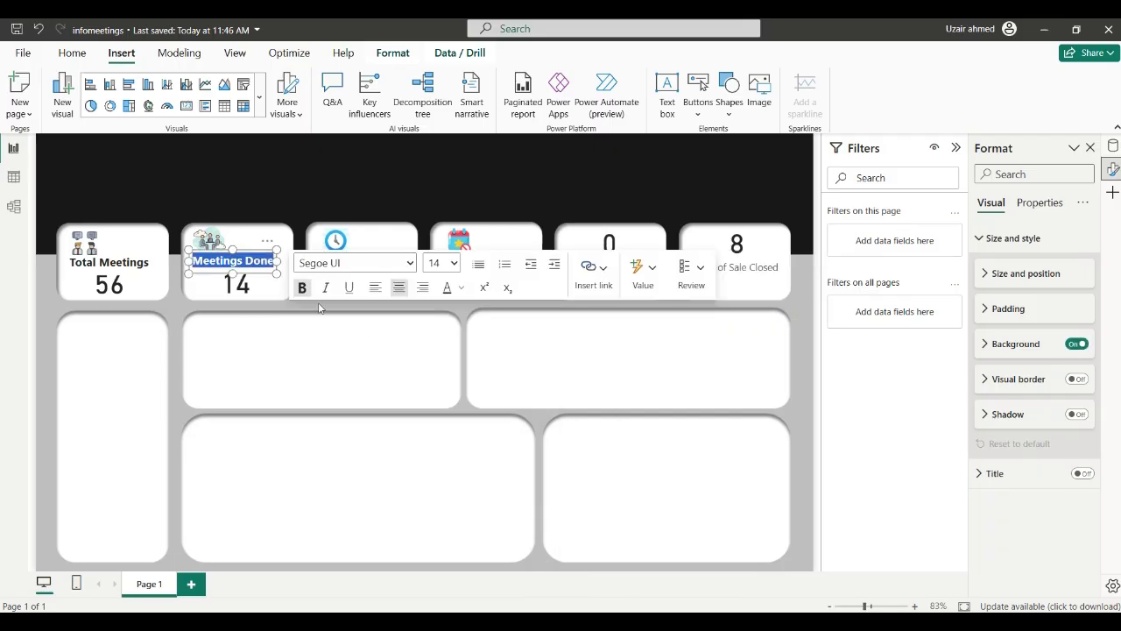
left_click(458, 268)
left_click(444, 389)
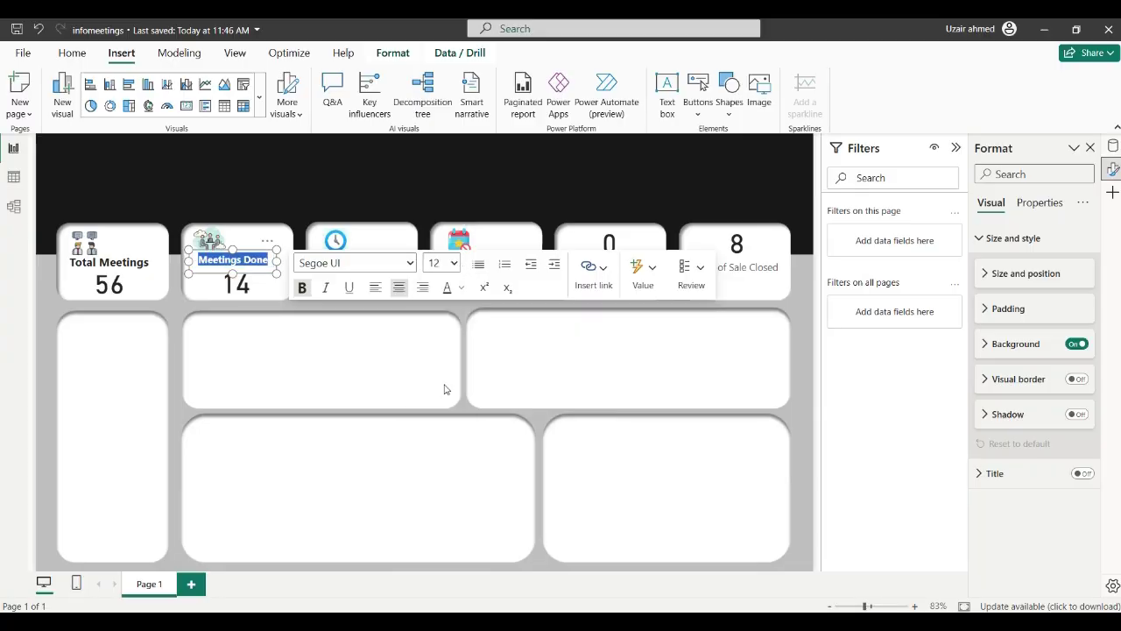
Set the Total Meetings label's font size to 12
left_click(123, 269)
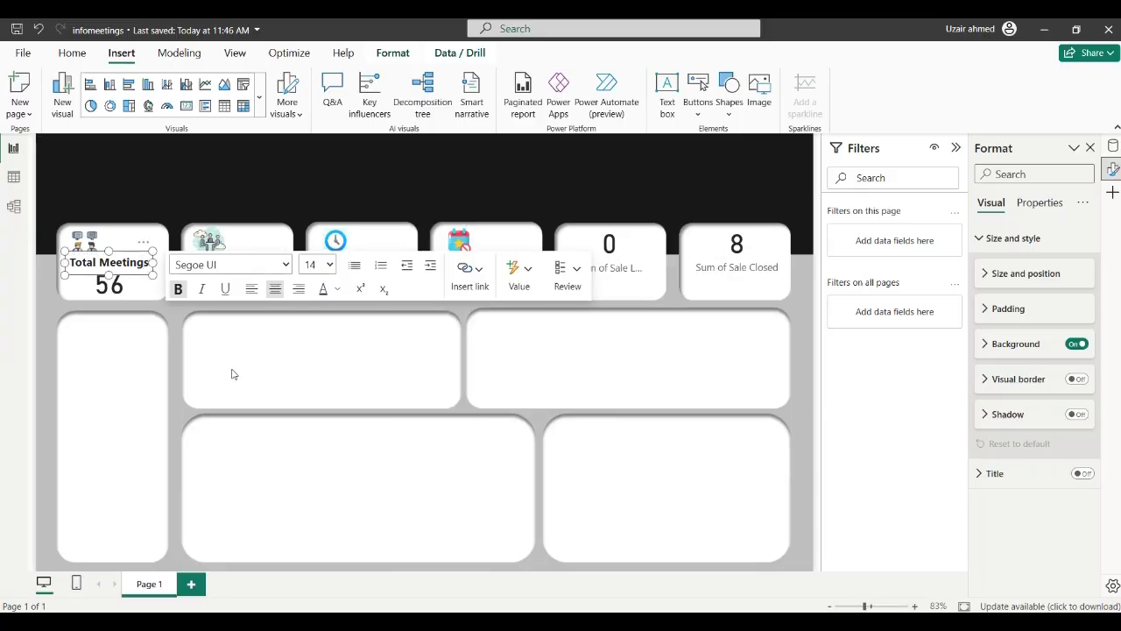
key("ctrl+a")
left_click(331, 265)
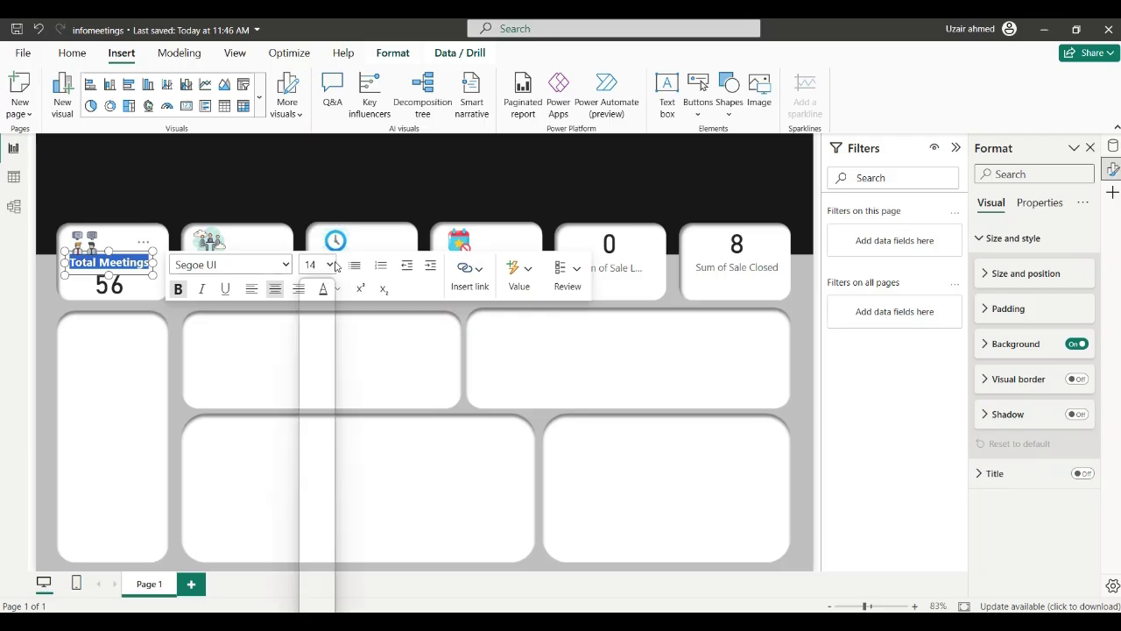
left_click(311, 387)
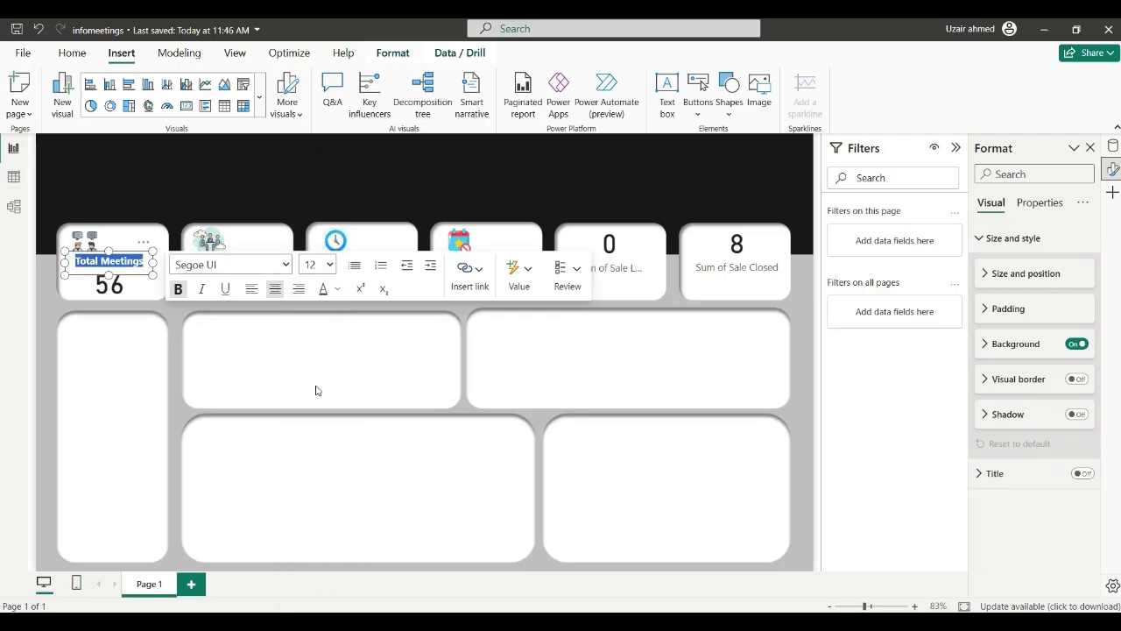
Set the font size of the Total Meetings card's callout value to 30
left_click(134, 277)
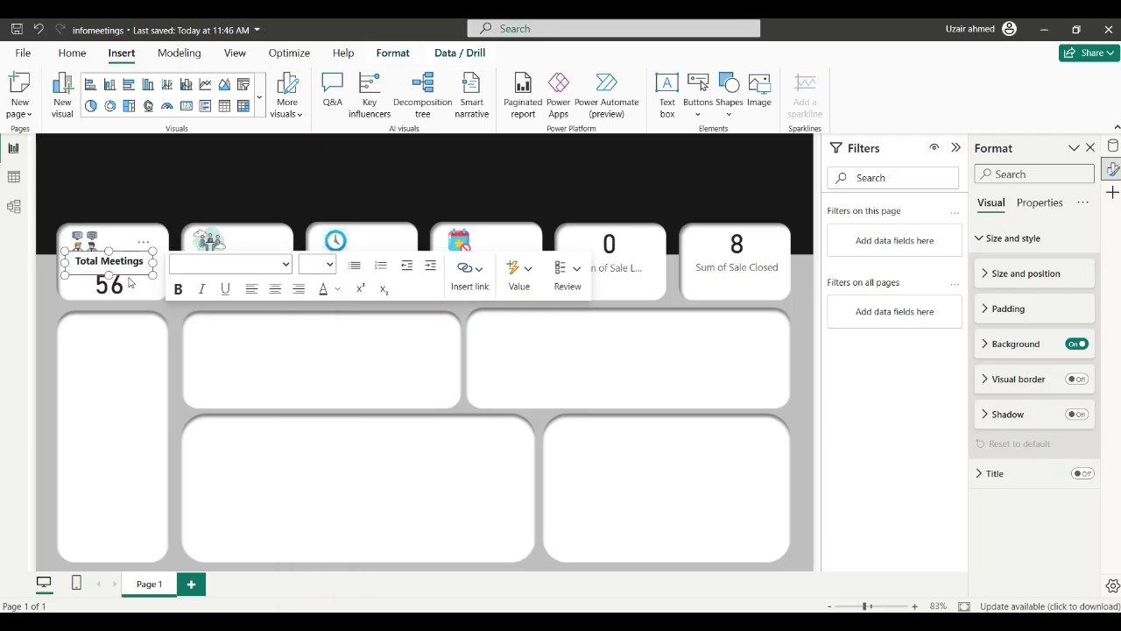
left_click(129, 284)
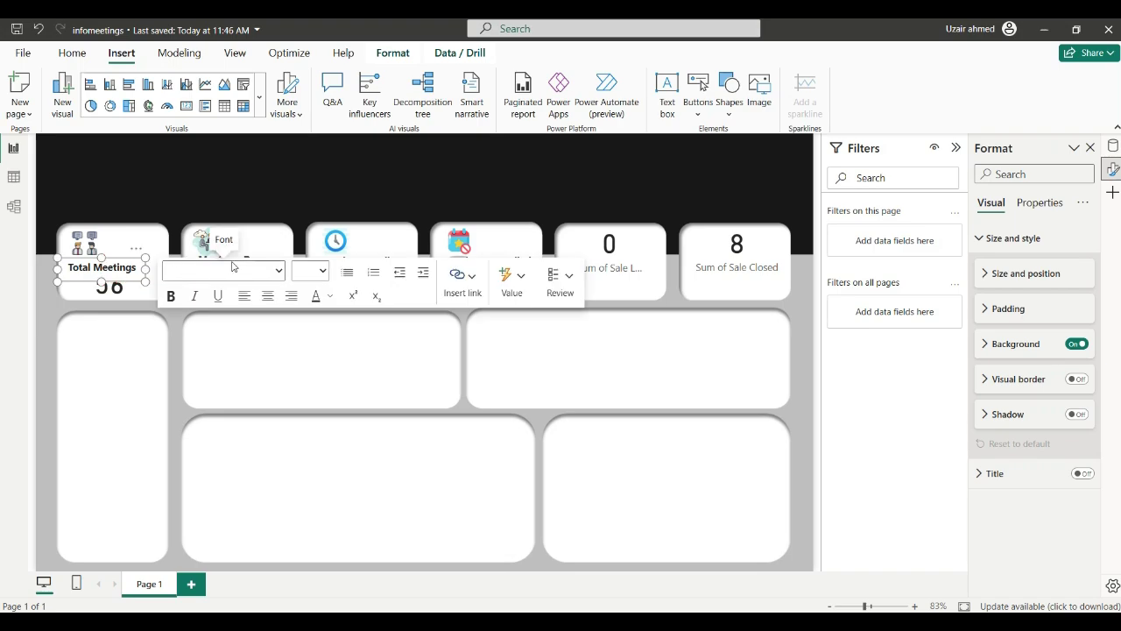
left_click(120, 292)
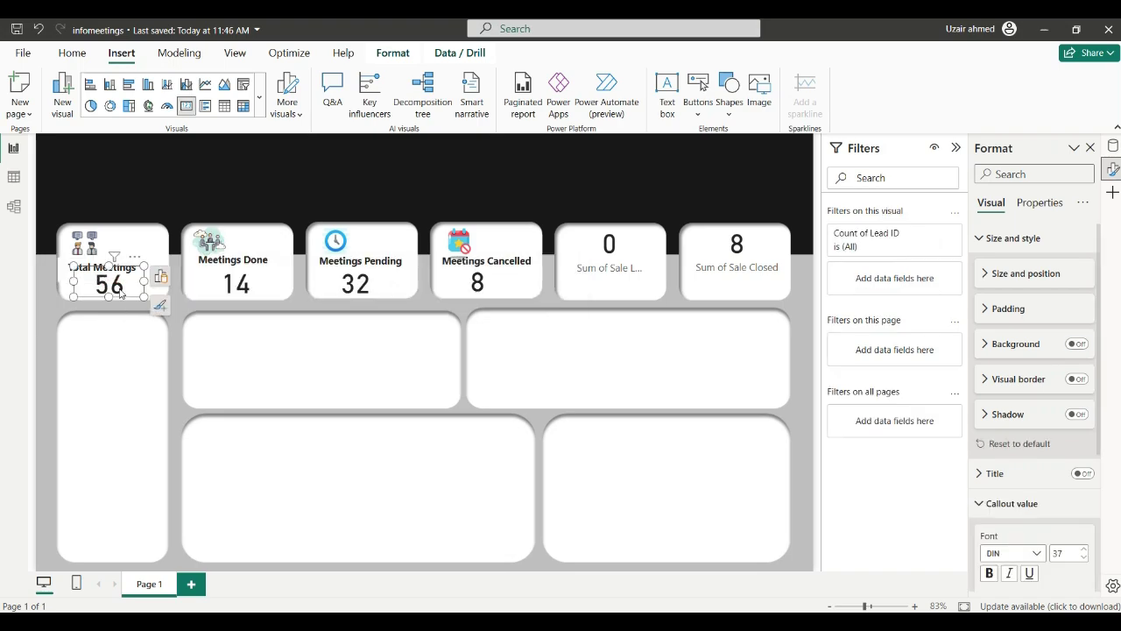
scroll(1075, 418, "down", 3)
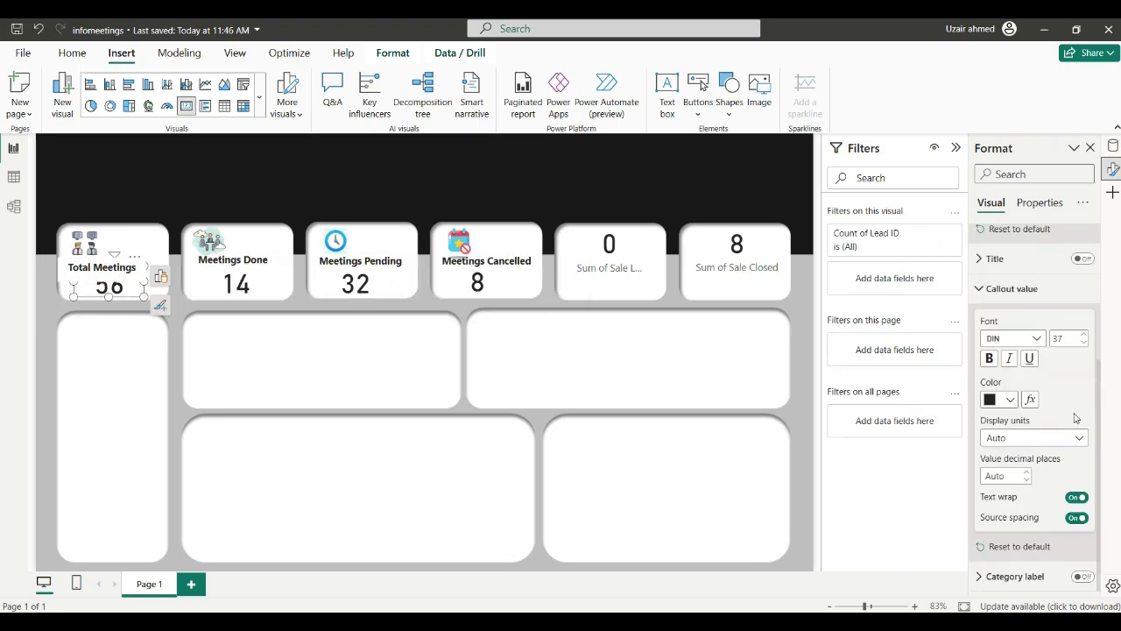
left_click(1083, 342)
left_click(1084, 343)
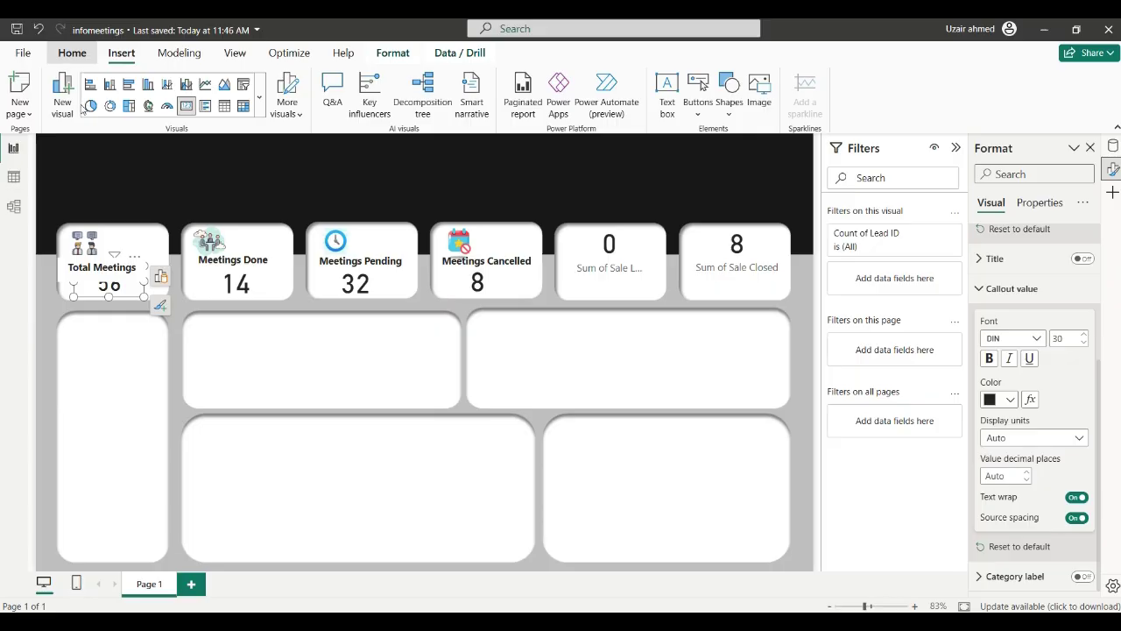
Copy the Total Meetings card's formatting onto the Meetings Done value card with Format painter
left_click(71, 52)
left_click(81, 111)
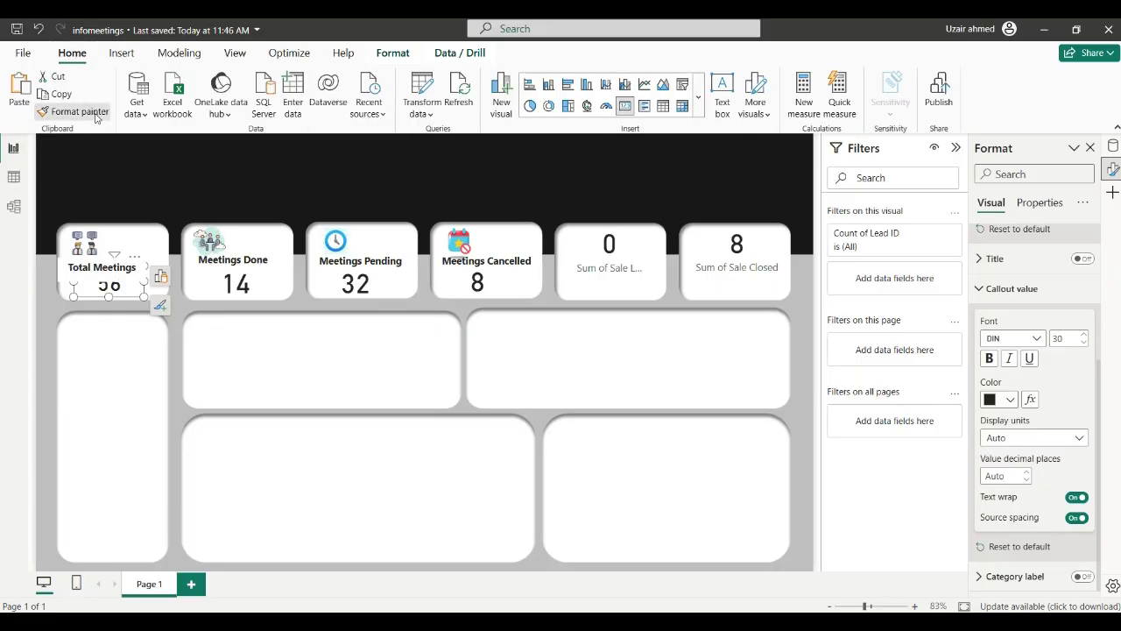
left_click(257, 283)
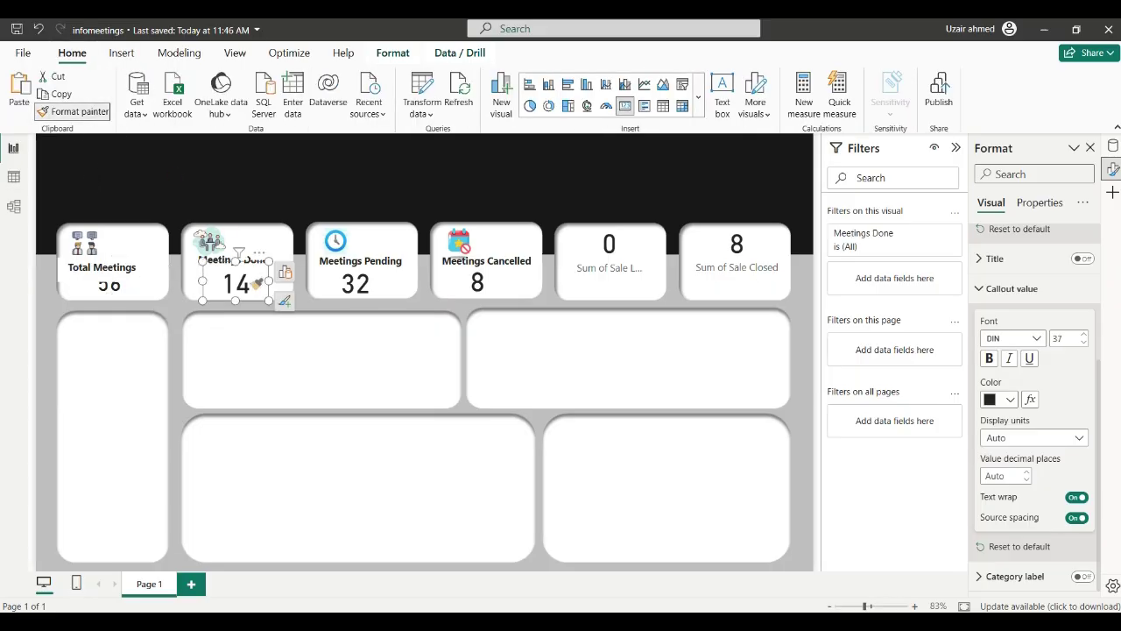
Copy the Meetings Done value card's formatting onto the Meetings Pending value card with Format painter
left_click(73, 112)
left_click(373, 277)
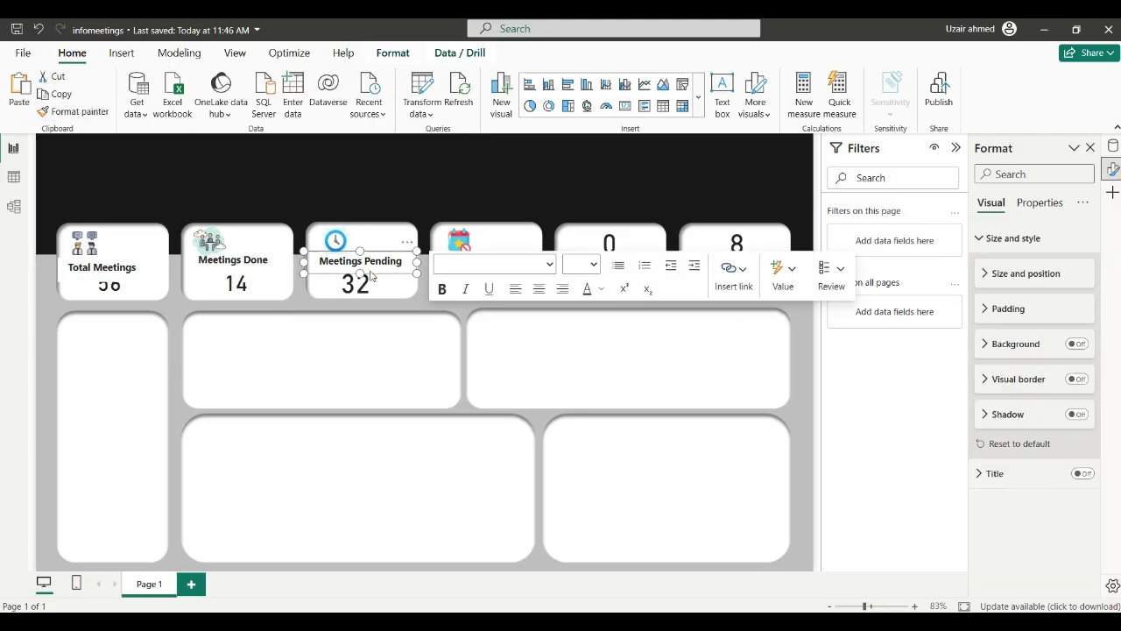
left_click(264, 291)
left_click(263, 291)
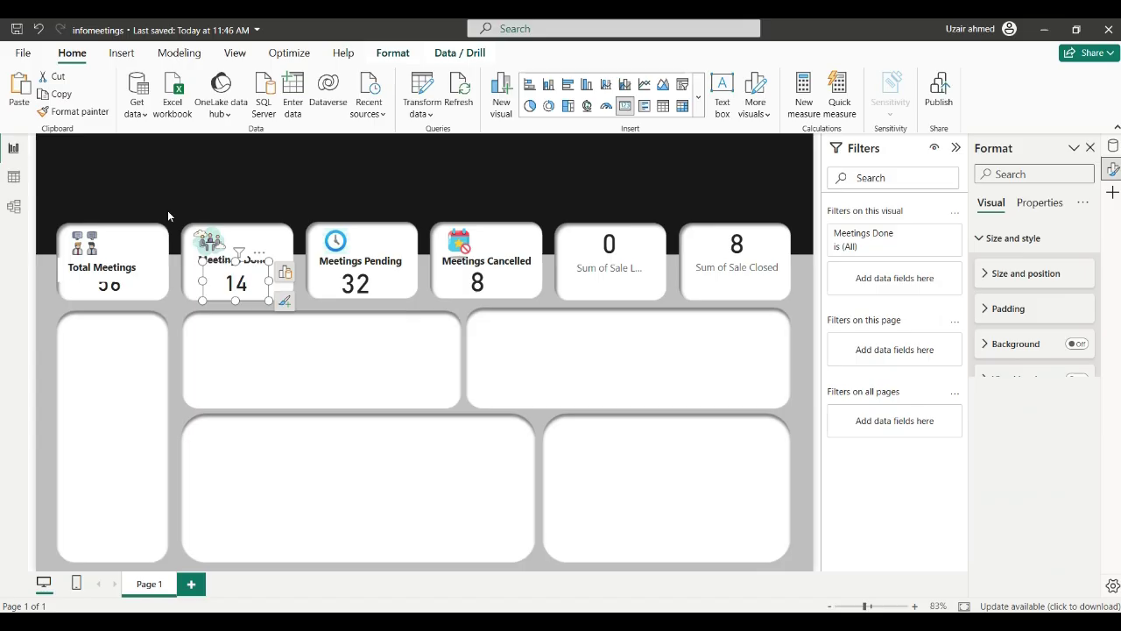
left_click(83, 112)
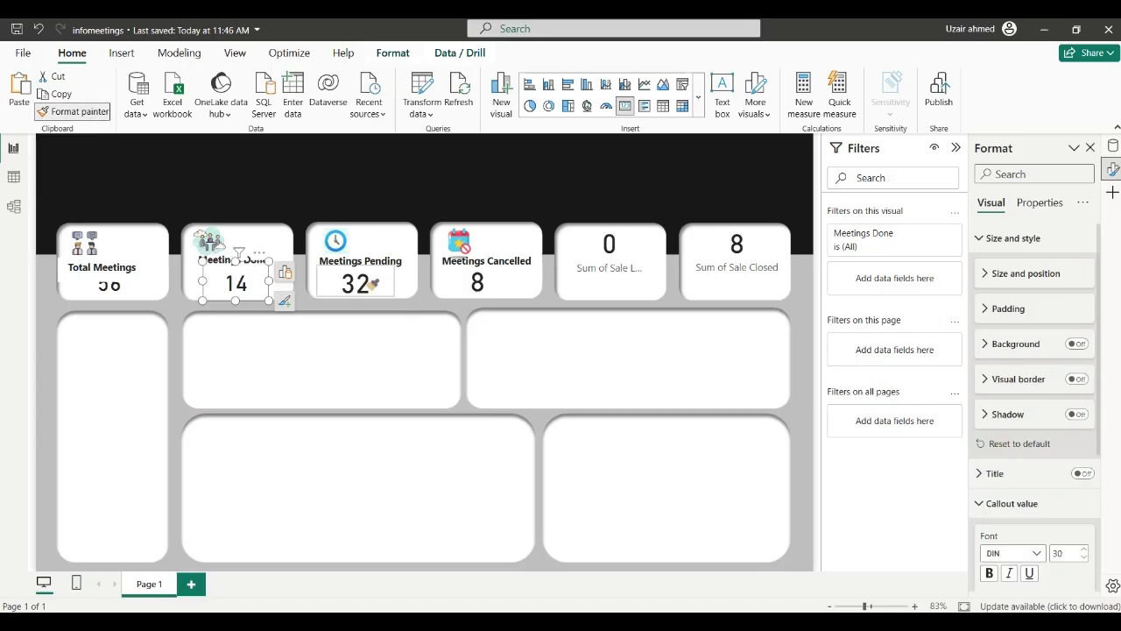
left_click(379, 286)
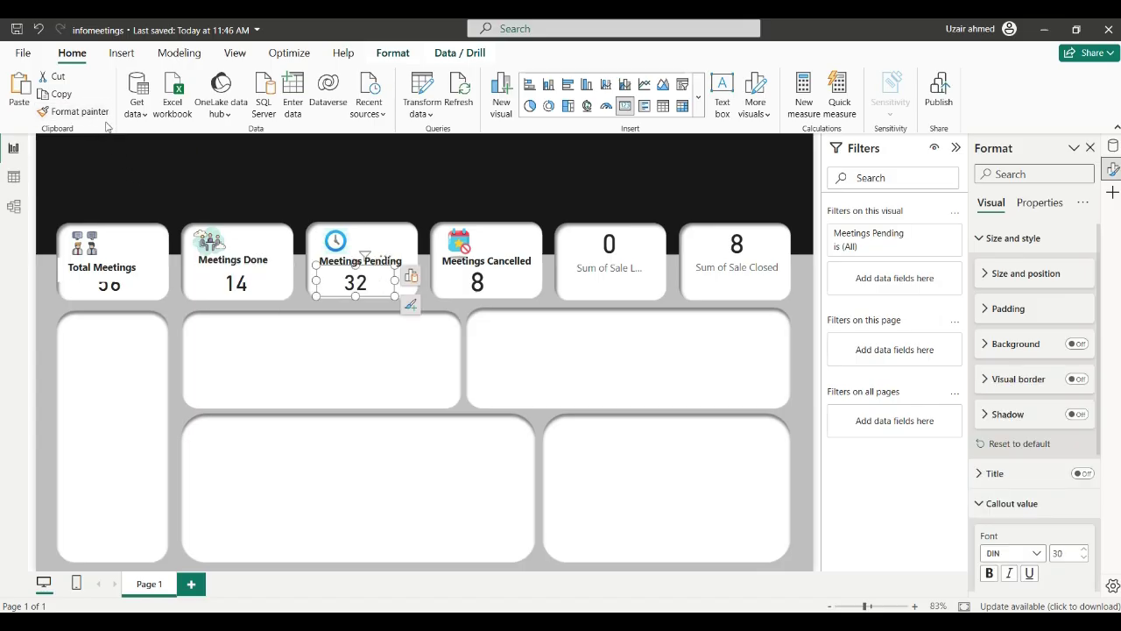
Copy the Meetings Pending value card's formatting onto the Meetings Cancelled value card with Format painter
left_click(78, 111)
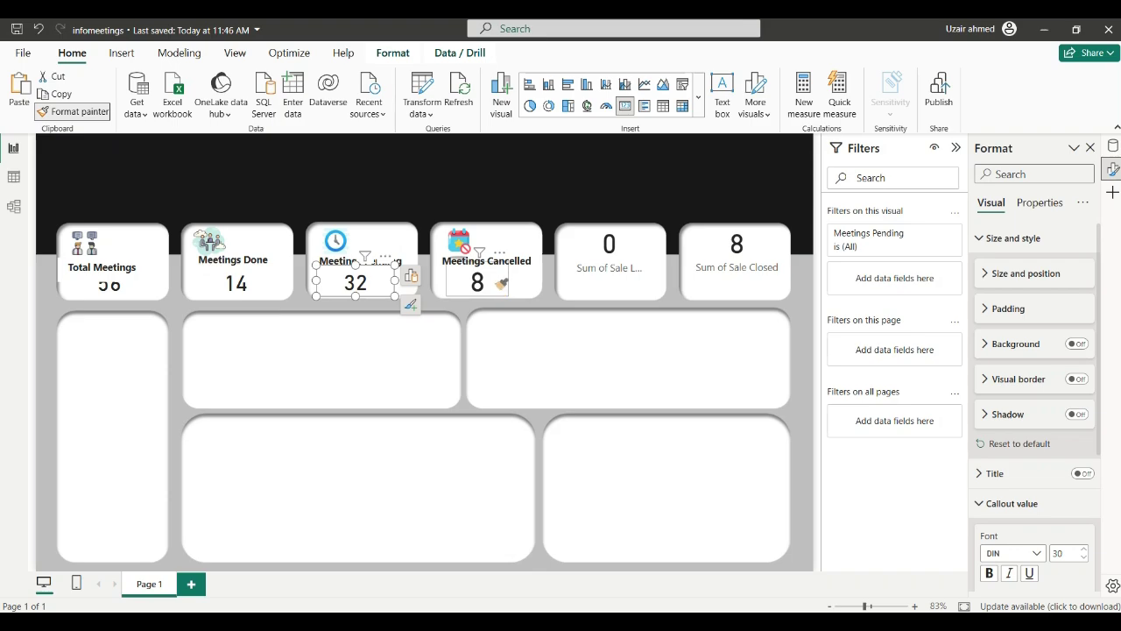
left_click(501, 282)
left_click(497, 282)
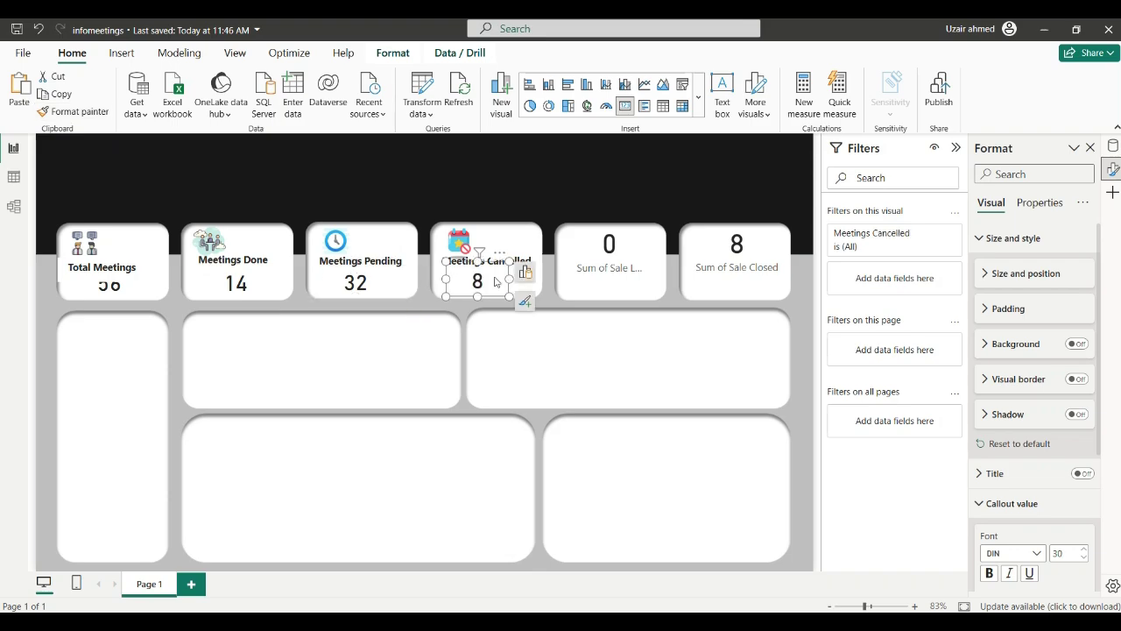
Copy the Meetings Cancelled card's formatting onto the Sale Lost card and shrink it to fit the lower part of its white tile
left_click(79, 111)
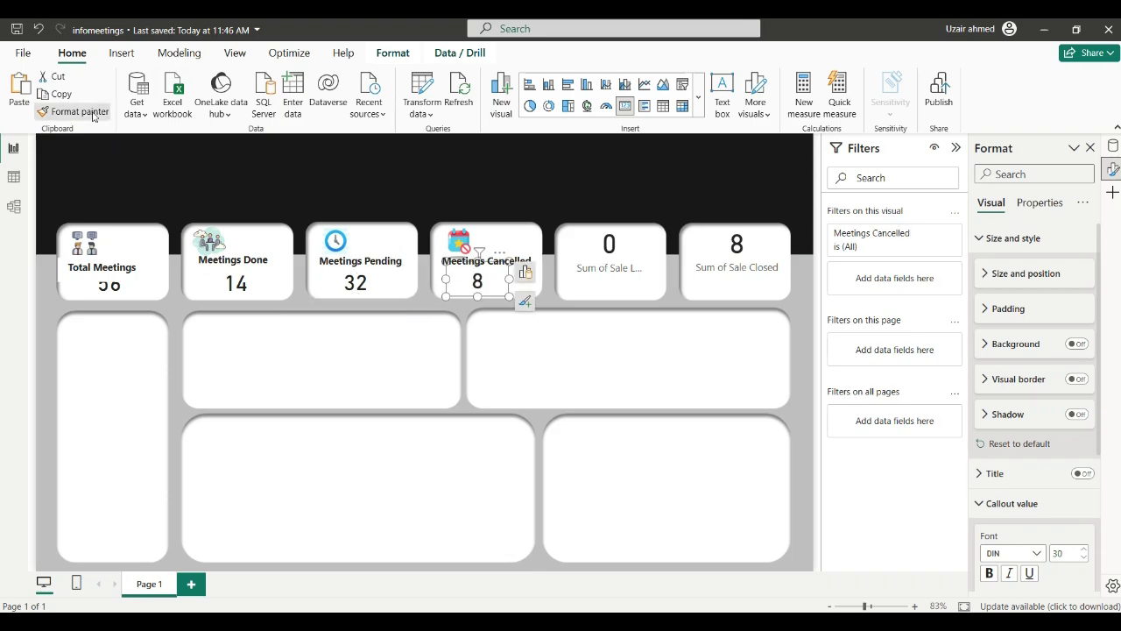
left_click(643, 253)
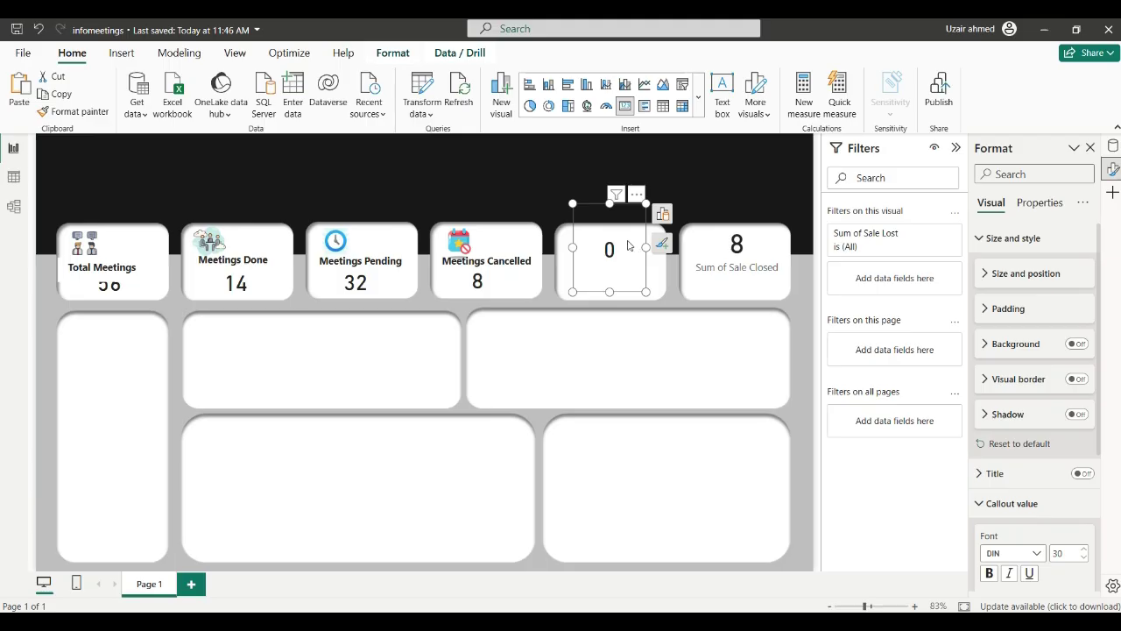
left_click_drag(627, 277, 630, 316)
left_click_drag(647, 243, 628, 280)
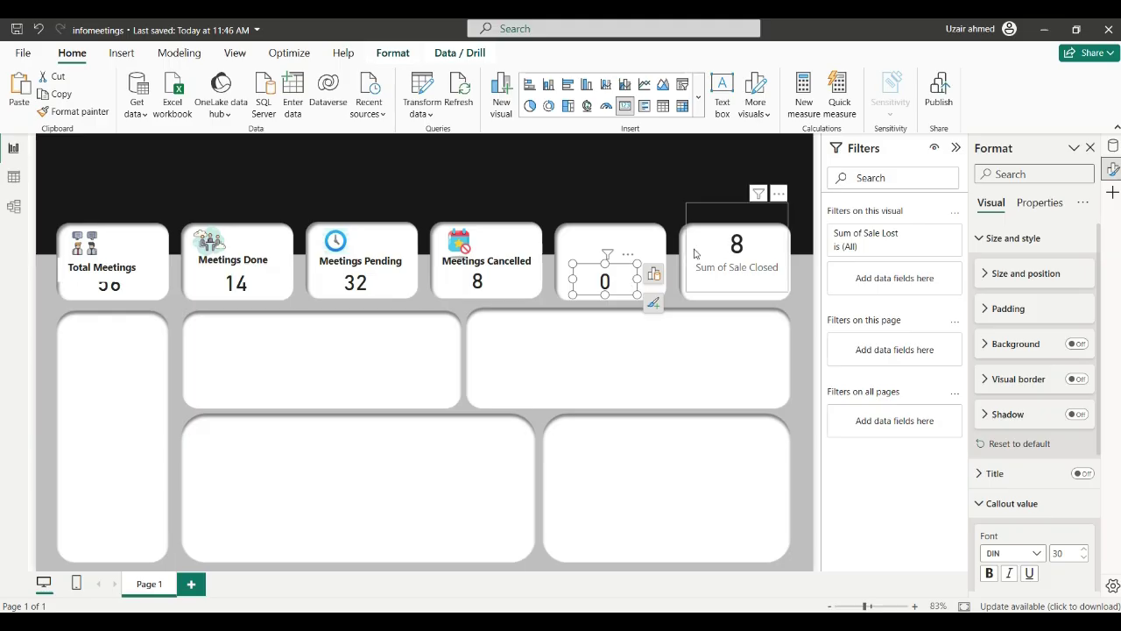
Copy the Sale Lost card's formatting onto the Sale Closed card with Format painter
left_click(80, 112)
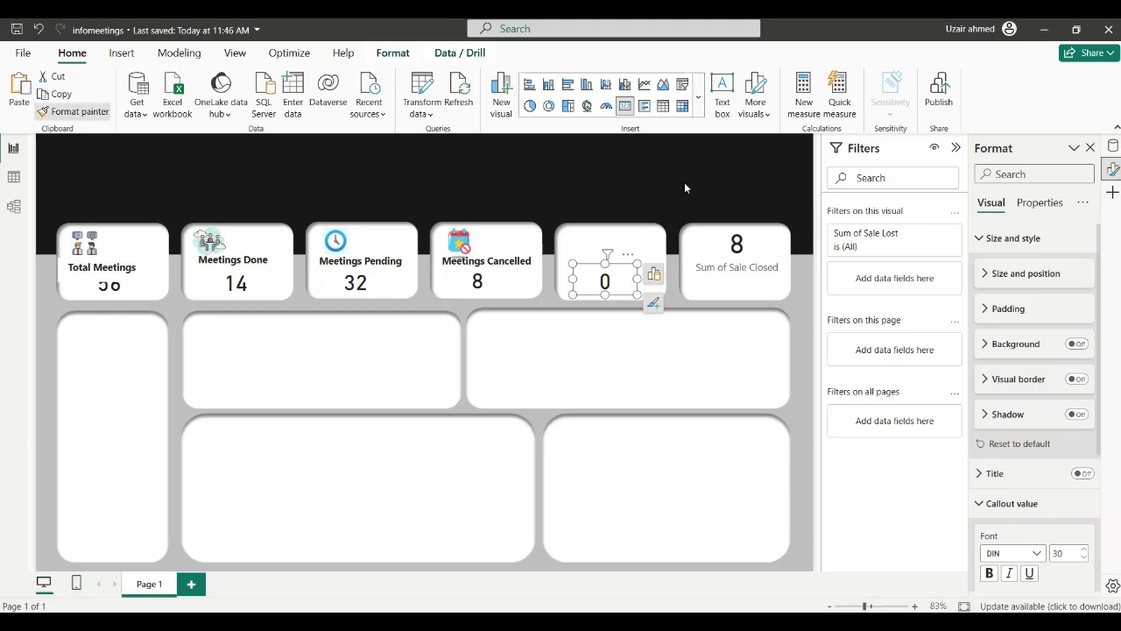
left_click(769, 243)
left_click(770, 240)
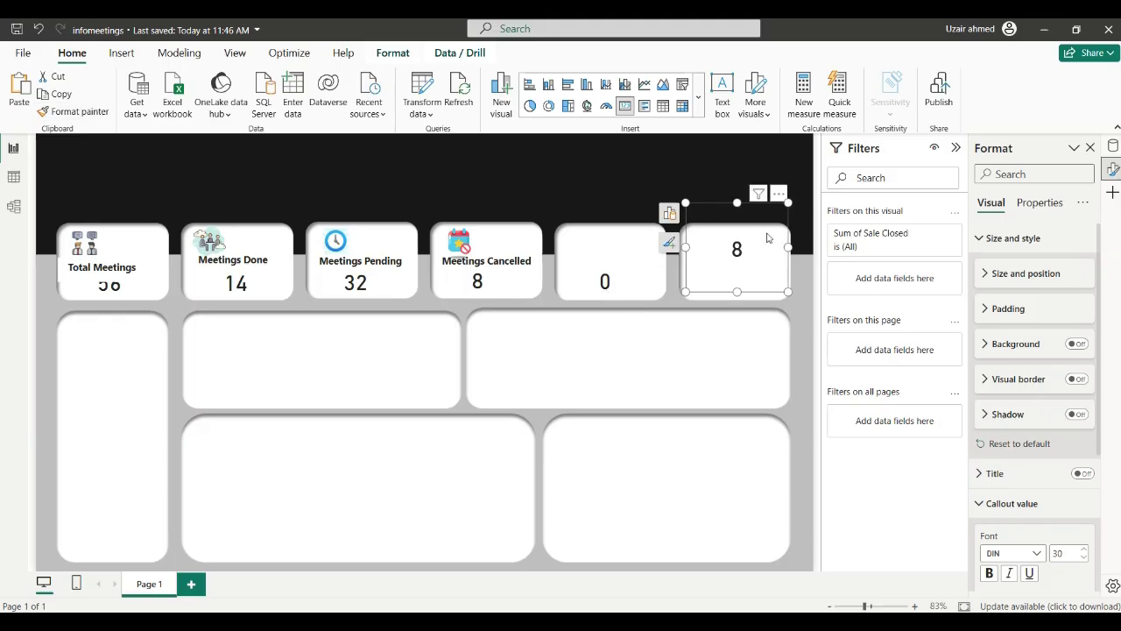
Move the Sale Closed card into the sixth tile and lower the Meetings Cancelled and Sale Lost values to line up with it
left_click_drag(767, 238, 740, 287)
left_click(503, 286)
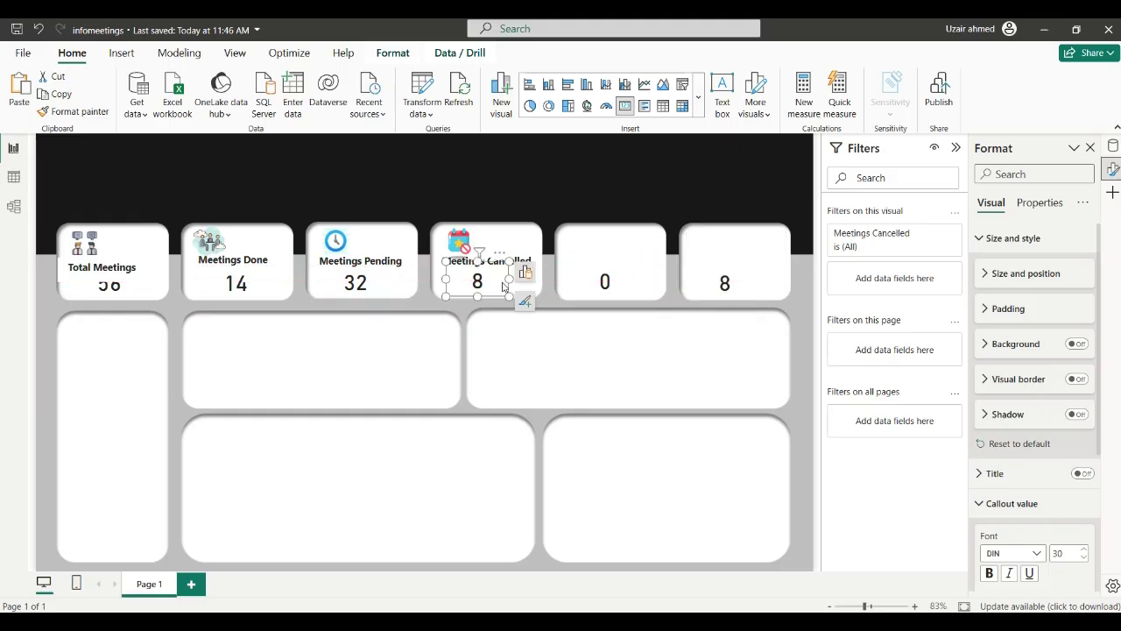
key("Down")
key("Down")
key("Down")
key("Down")
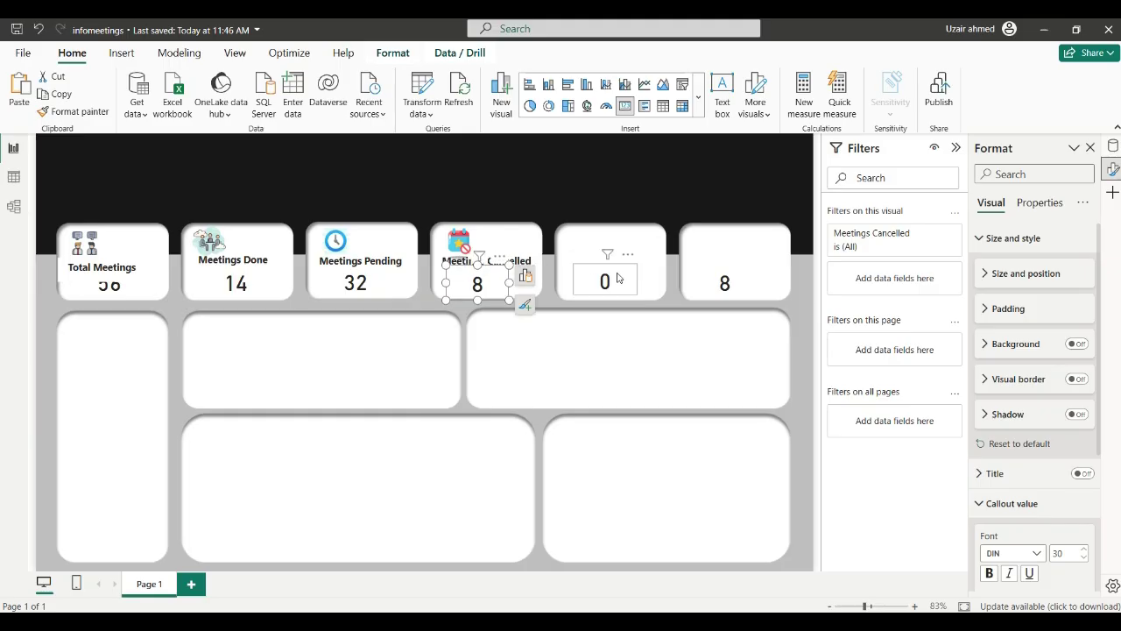
left_click(616, 277)
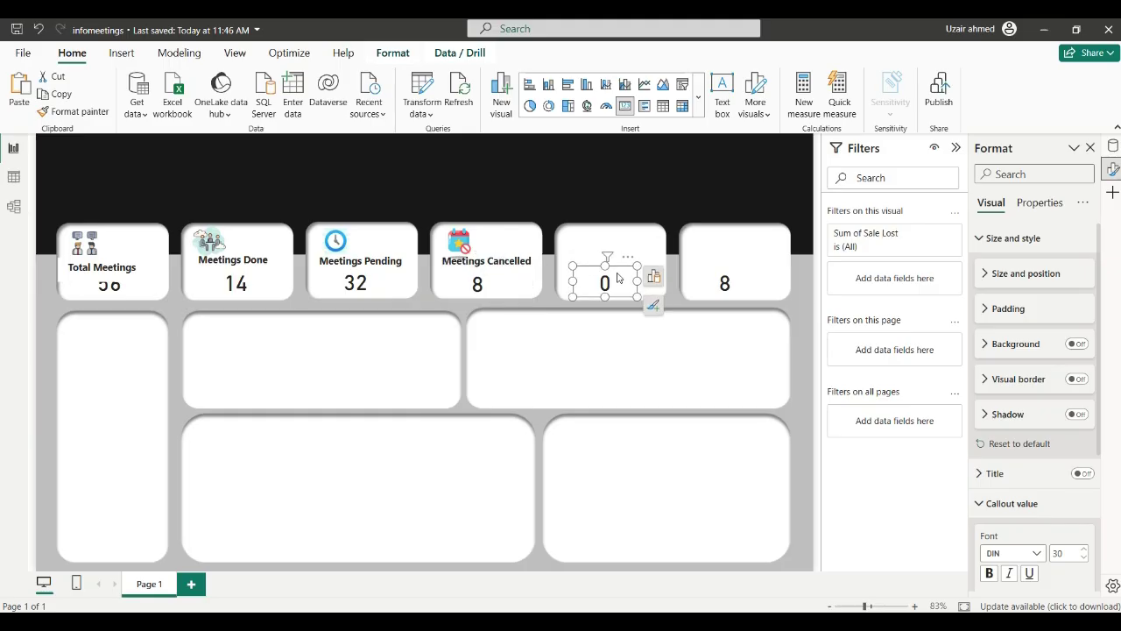
left_click(366, 293)
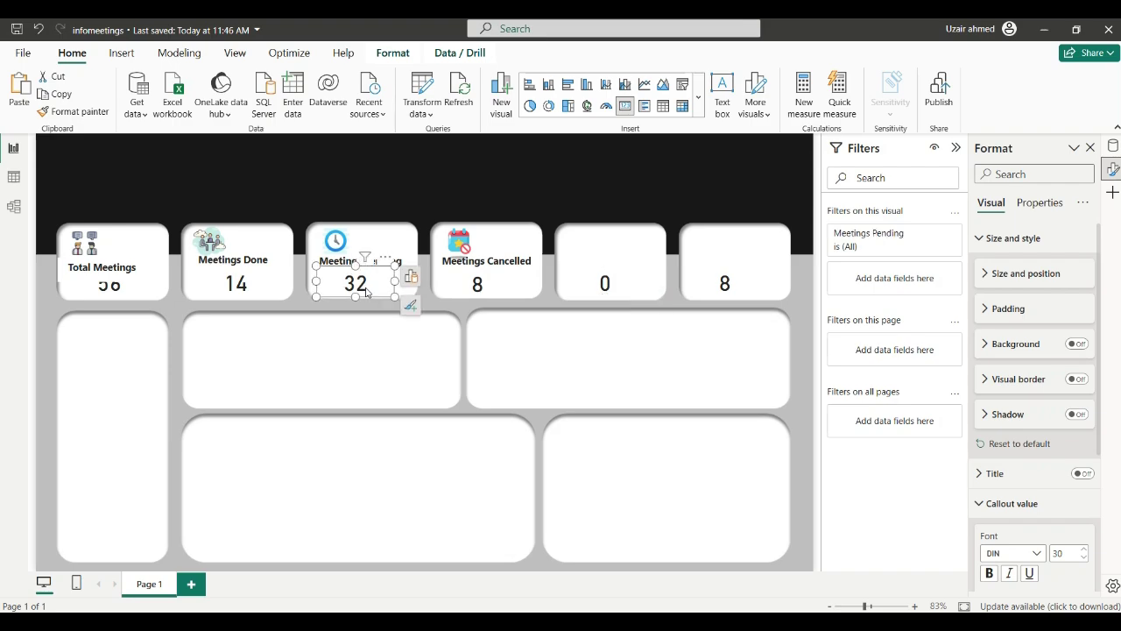
Turn off the background of the Total Meetings and Meetings Done text boxes
left_click(126, 286)
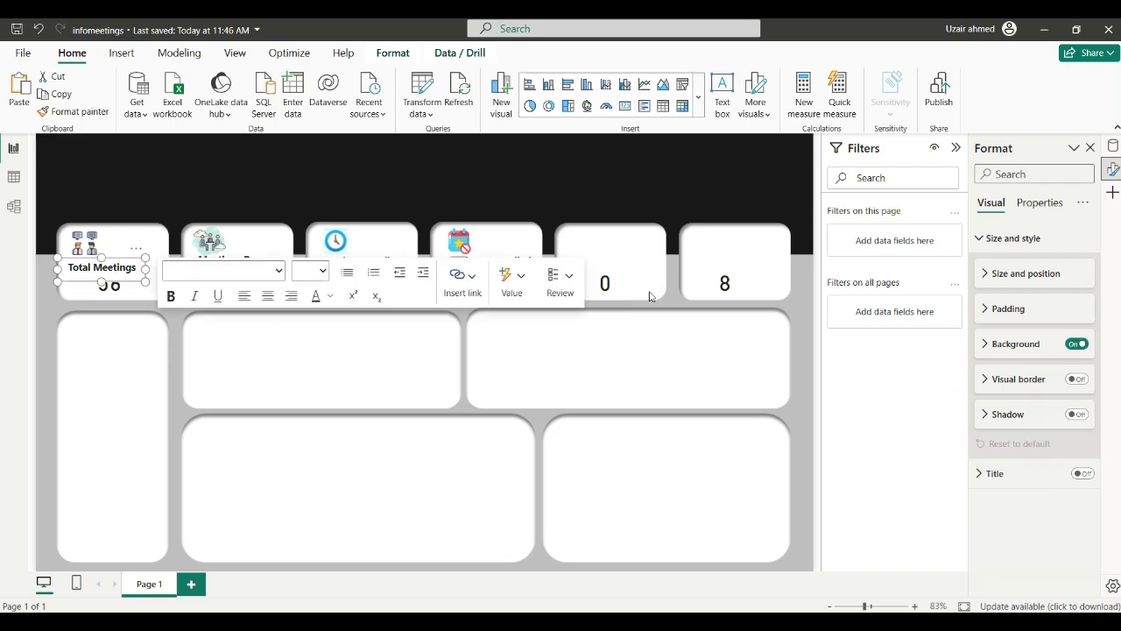
left_click(1076, 344)
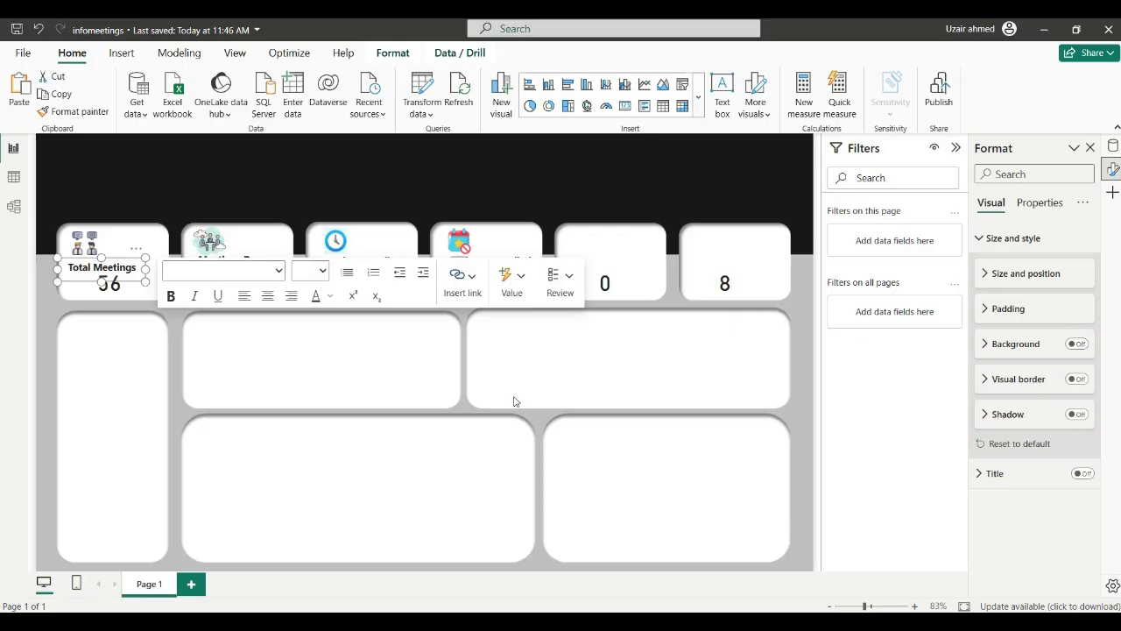
left_click(153, 314)
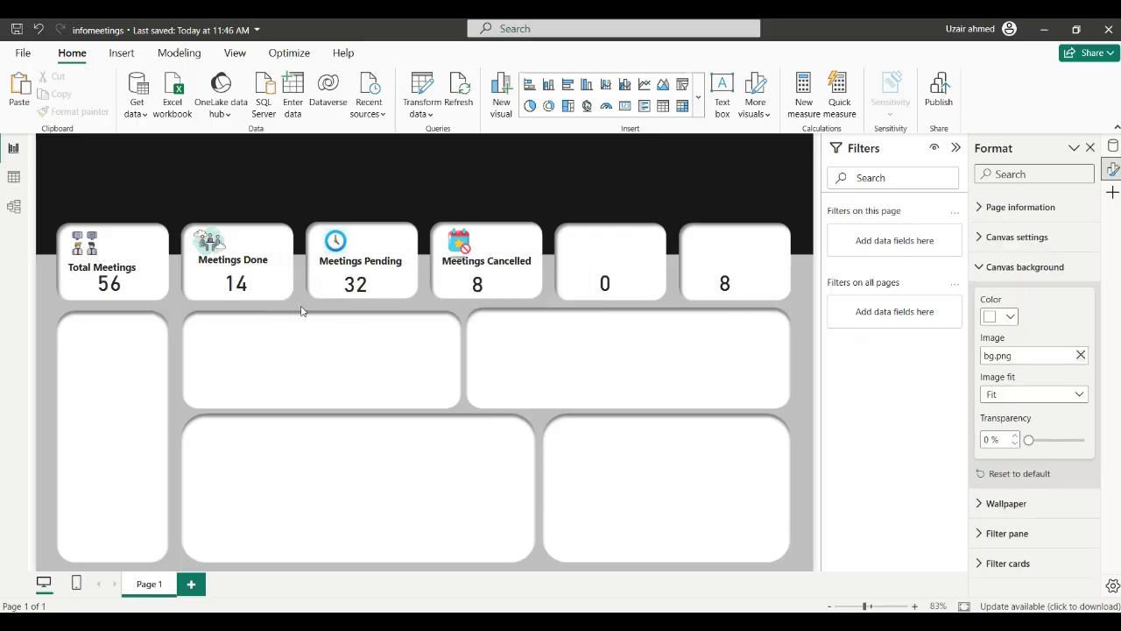
left_click(271, 275)
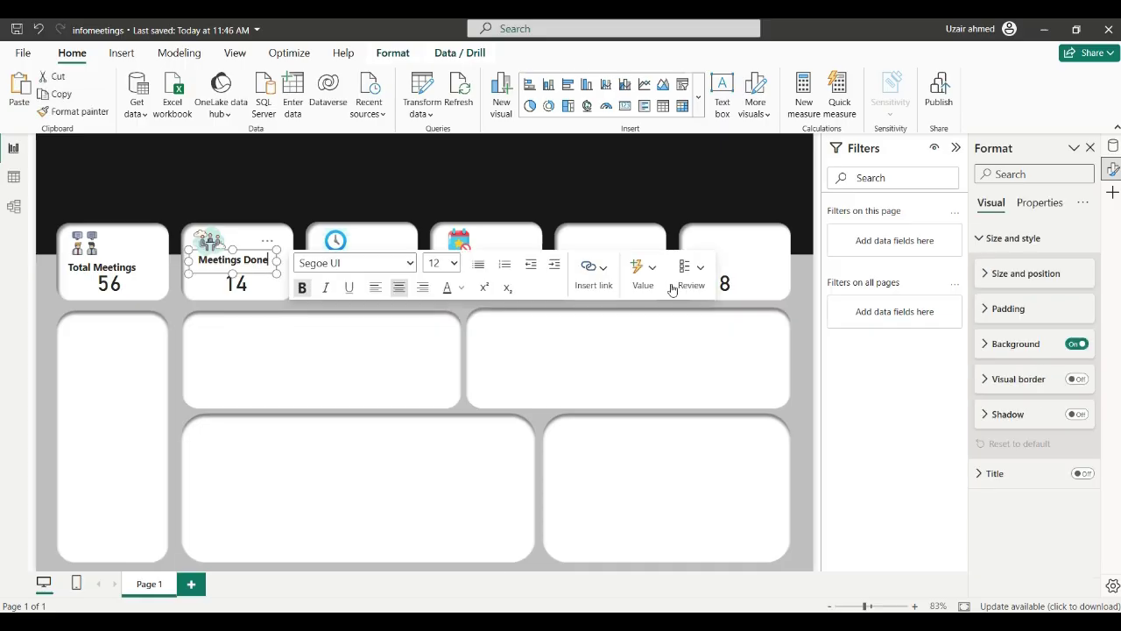
left_click(1078, 343)
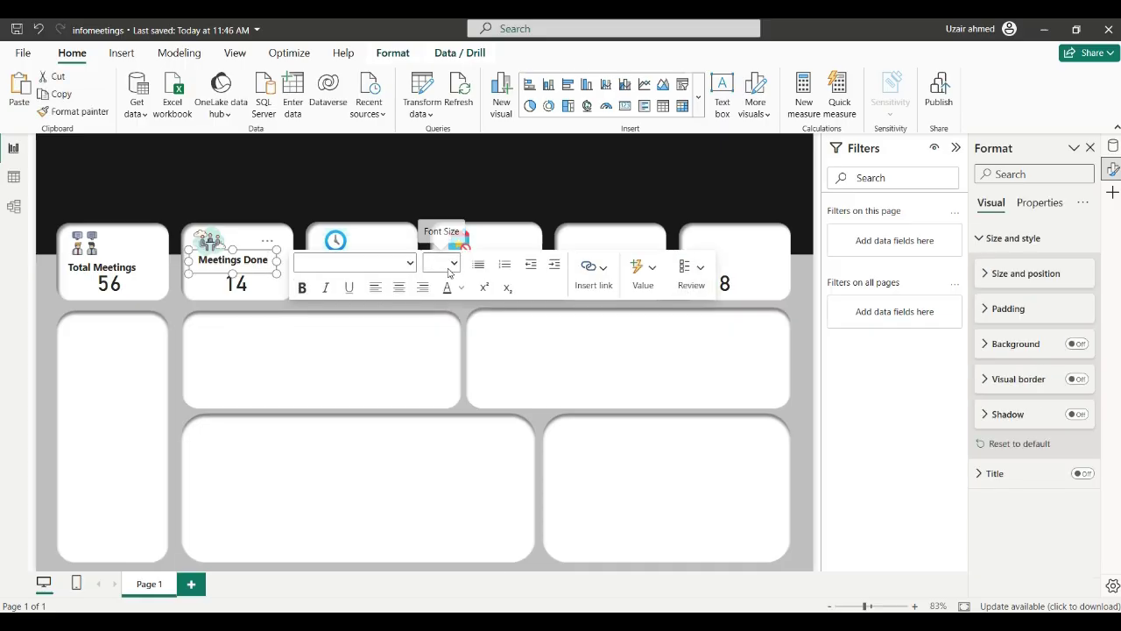
left_click(471, 321)
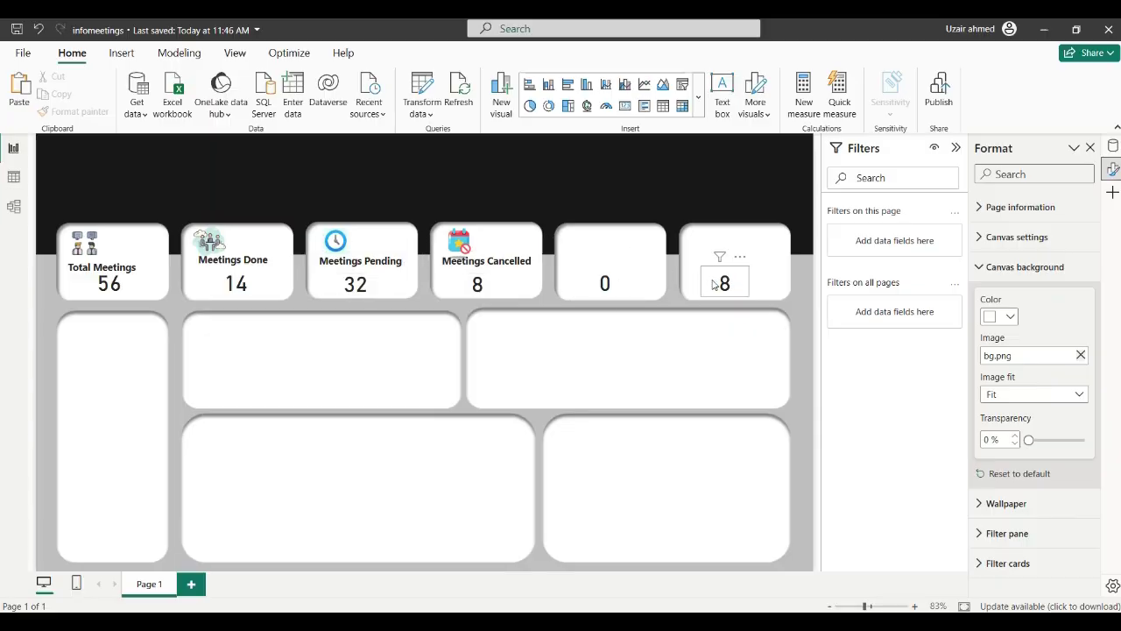
Nudge the Meetings Done and Meetings Pending labels and the Total Meetings and Meetings Done values slightly down within their tiles
left_click(262, 276)
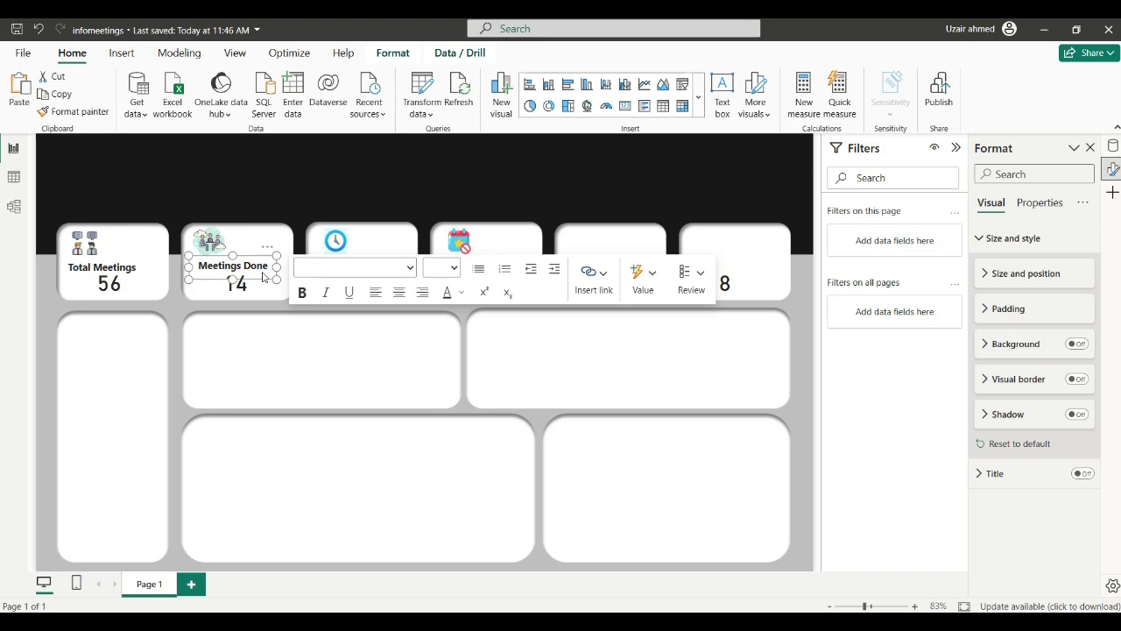
left_click(133, 295)
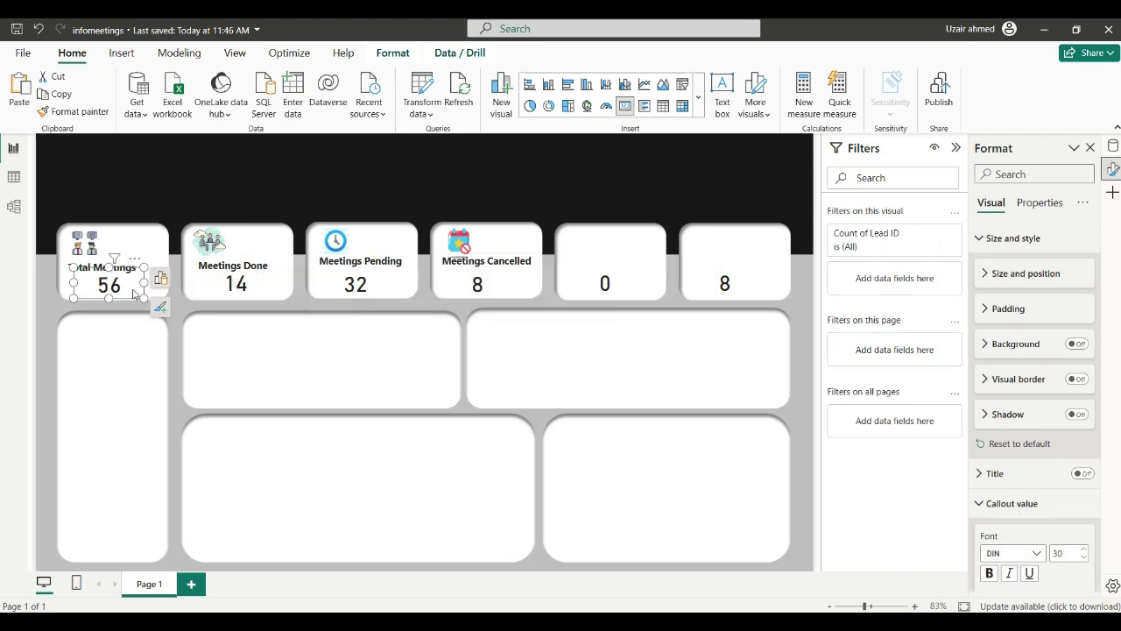
left_click(241, 286)
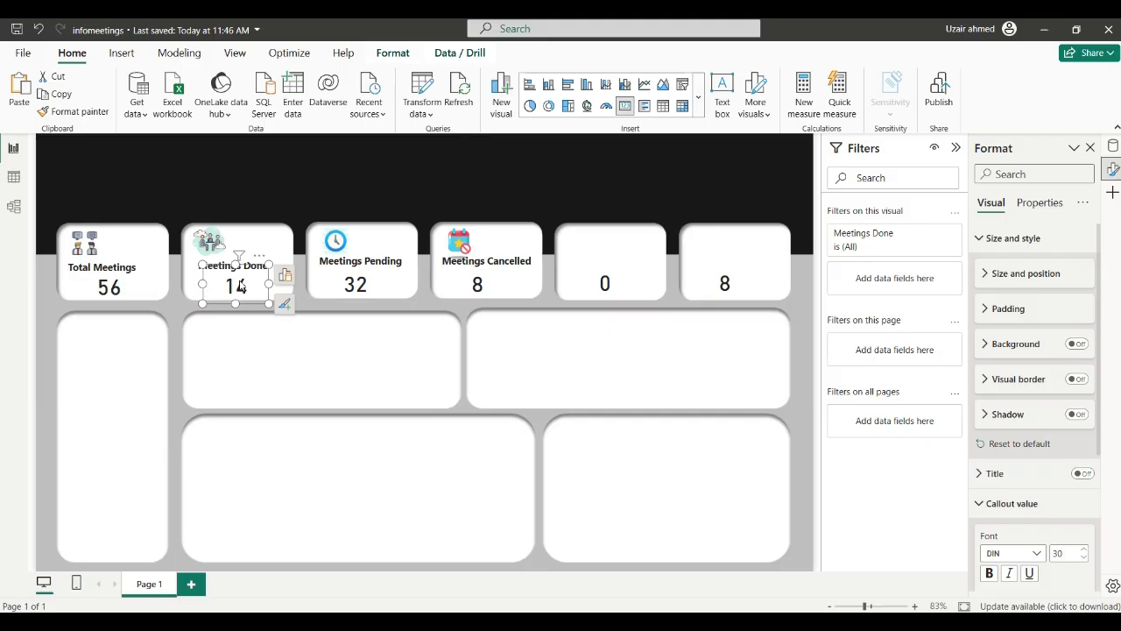
left_click(405, 263)
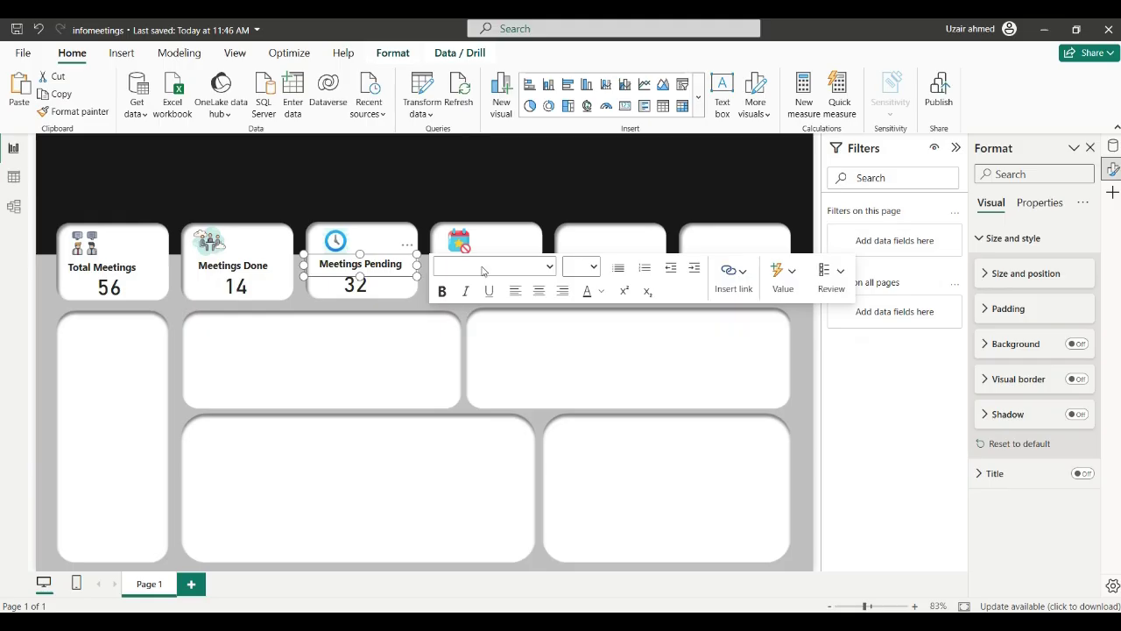
Duplicate the Meetings Pending label twice and place the copies above the values in the fifth and sixth tiles
key("ctrl+c")
key("ctrl+v")
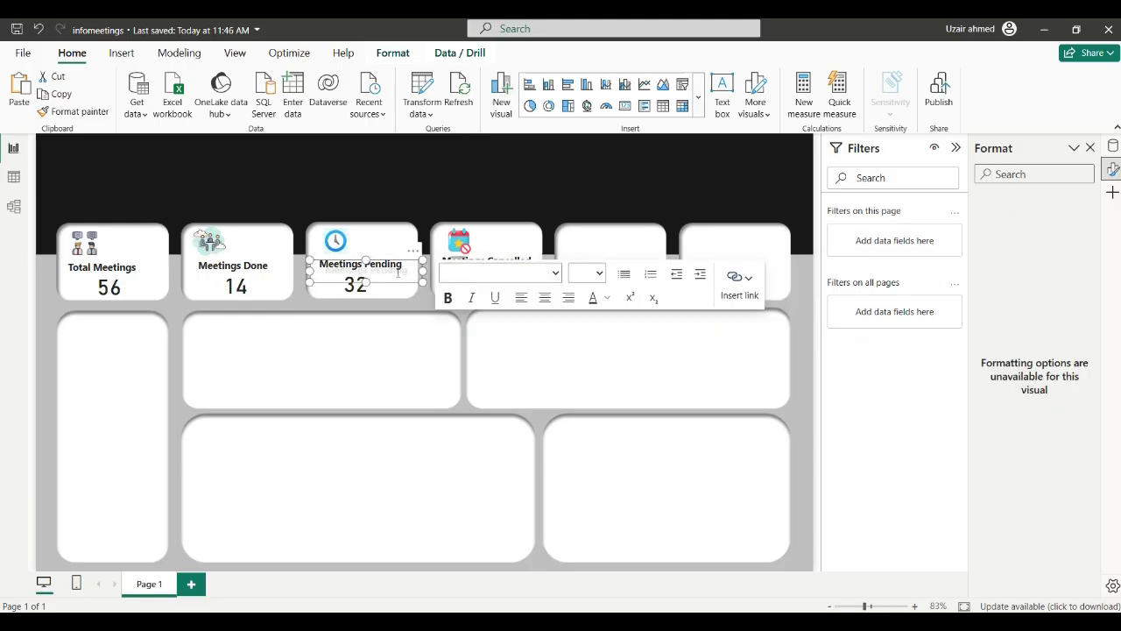
left_click_drag(368, 263, 606, 251)
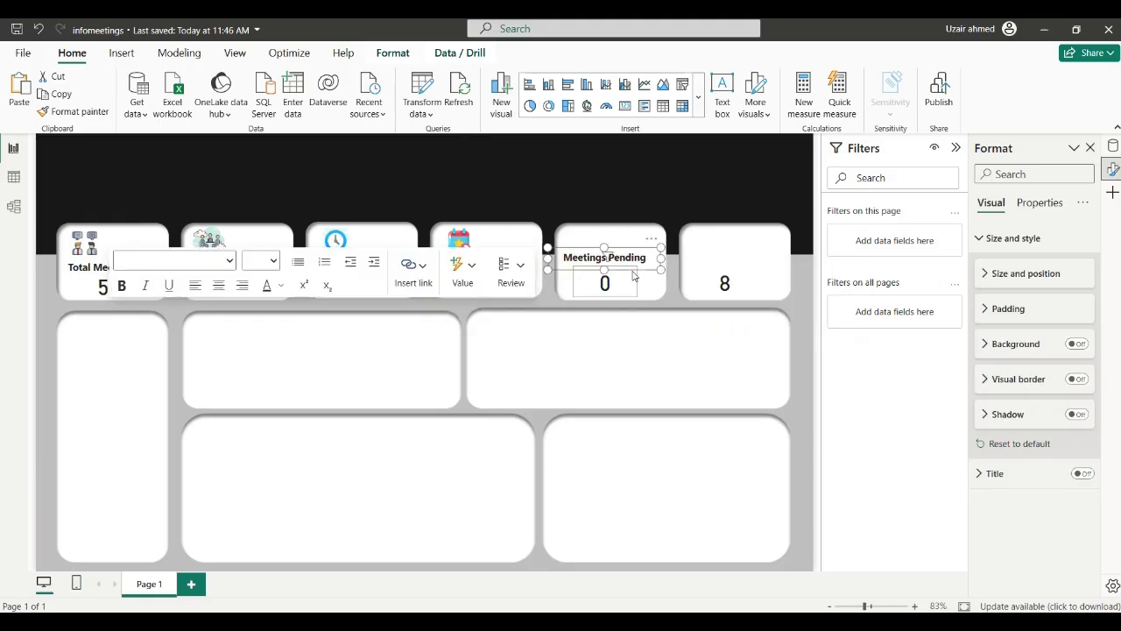
key("ctrl+c")
key("ctrl+v")
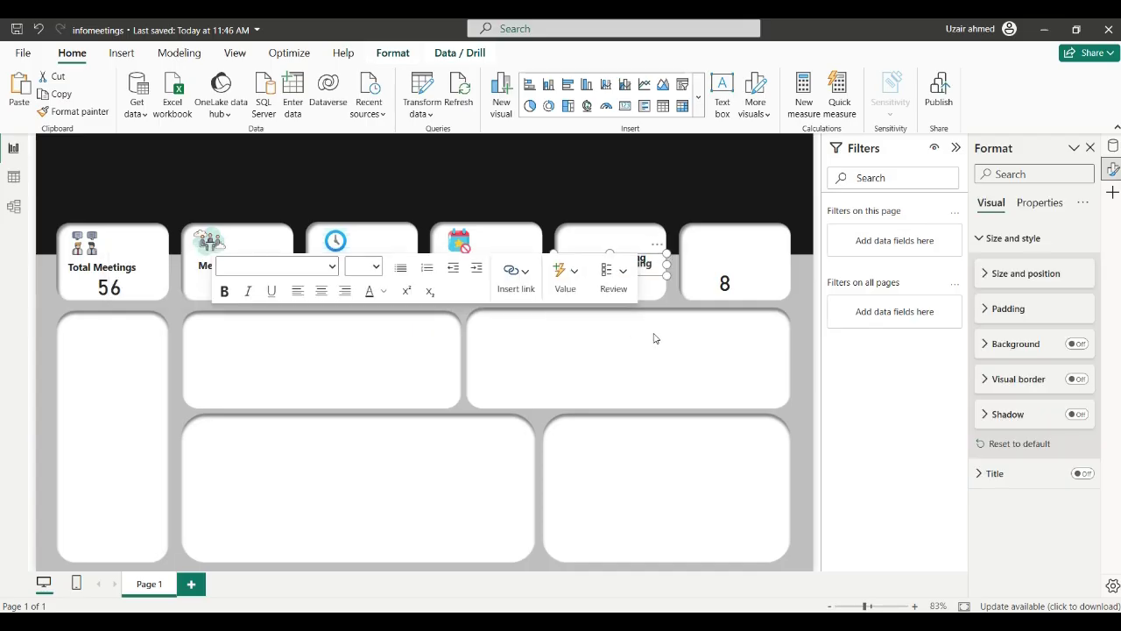
left_click_drag(656, 272, 763, 277)
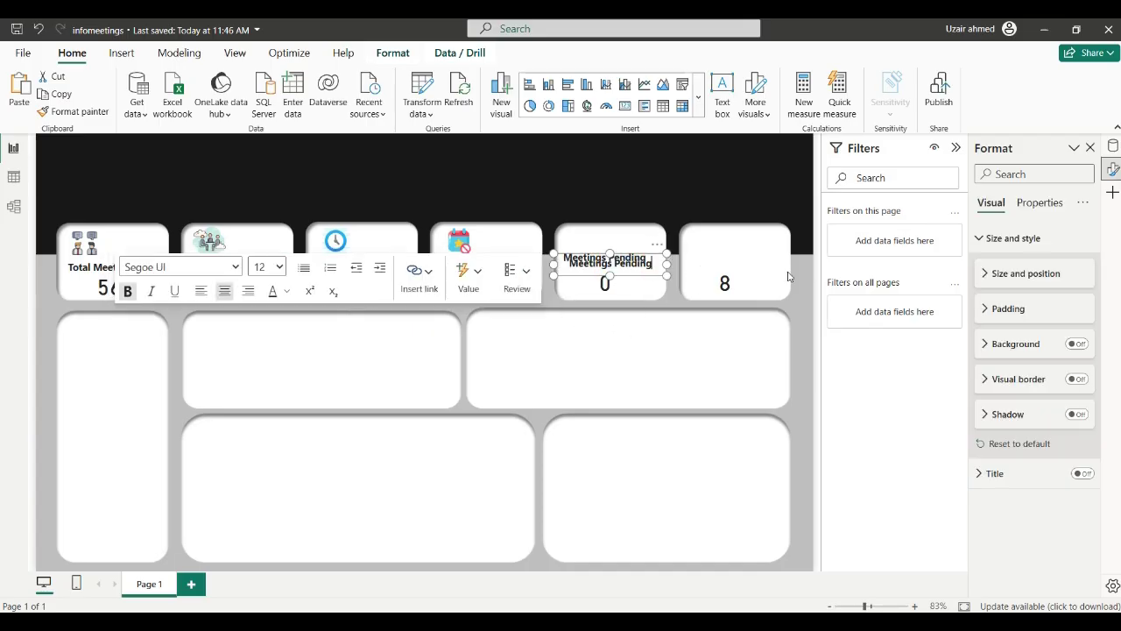
left_click_drag(668, 282, 801, 276)
Change the label text in the sixth tile to "Sale Won"
triple_click(736, 262)
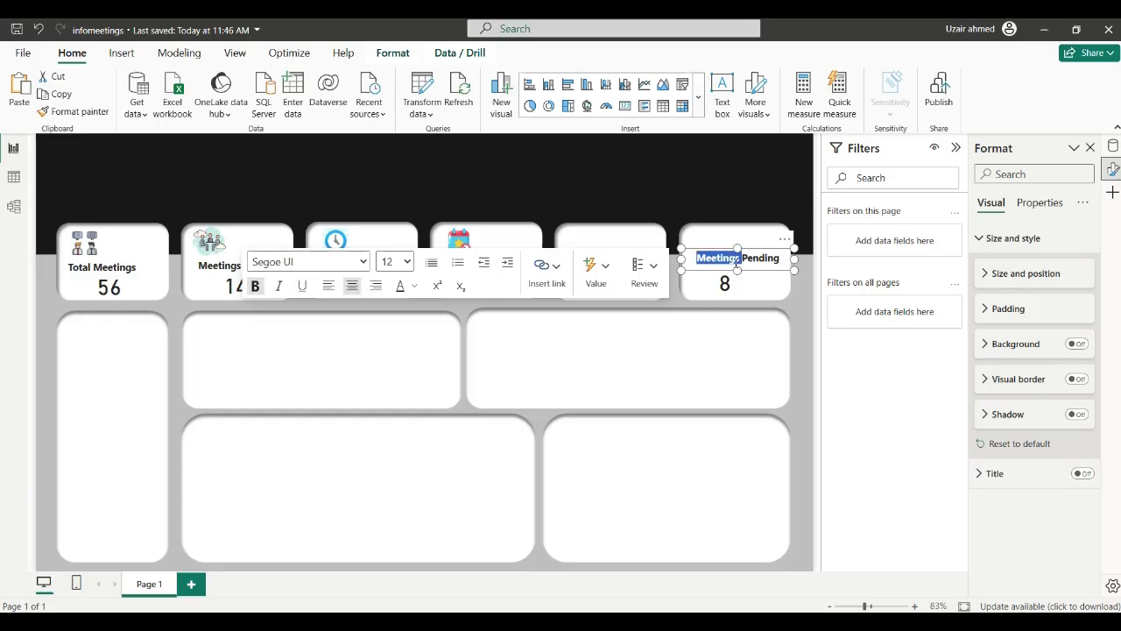
type("Sal")
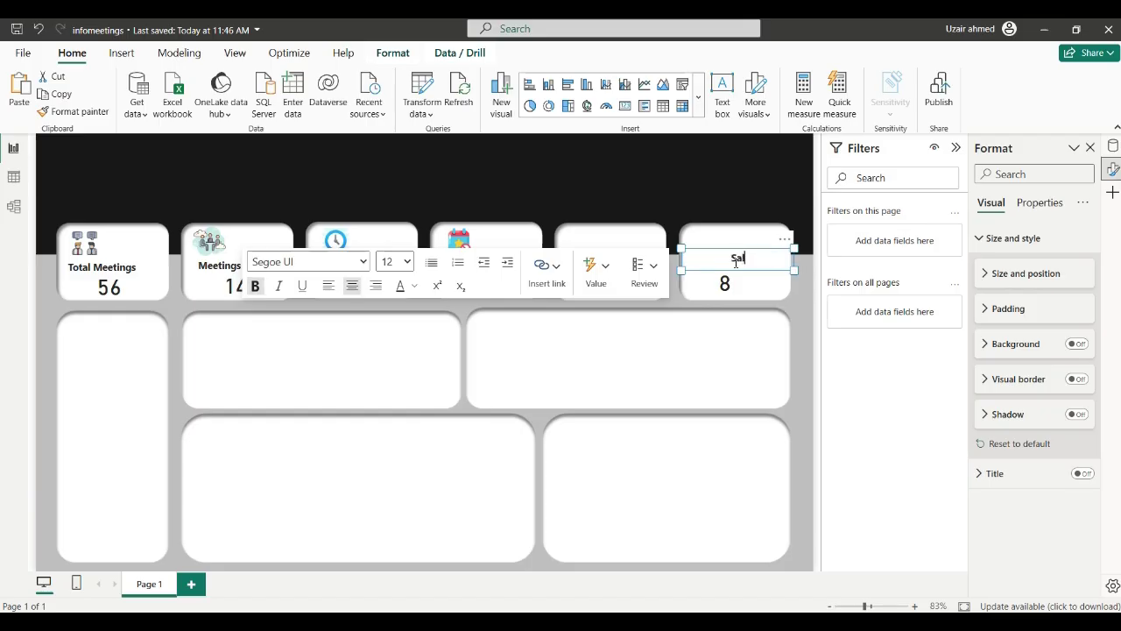
type("e Won")
left_click(672, 300)
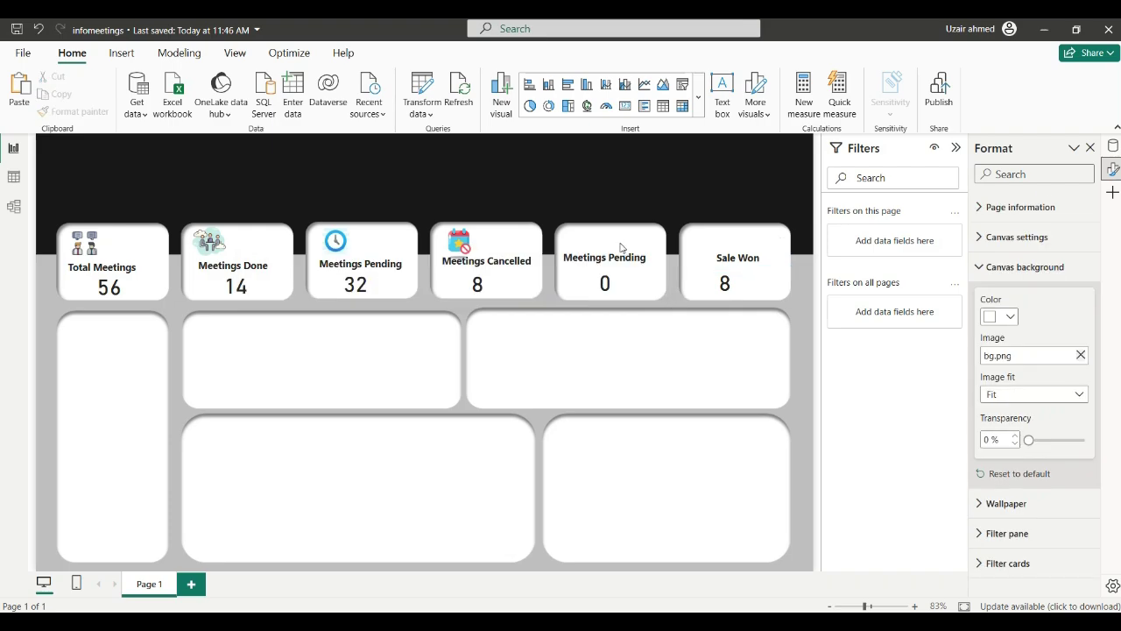
Change the label text in the fifth tile to "Sale Lost"
double_click(626, 269)
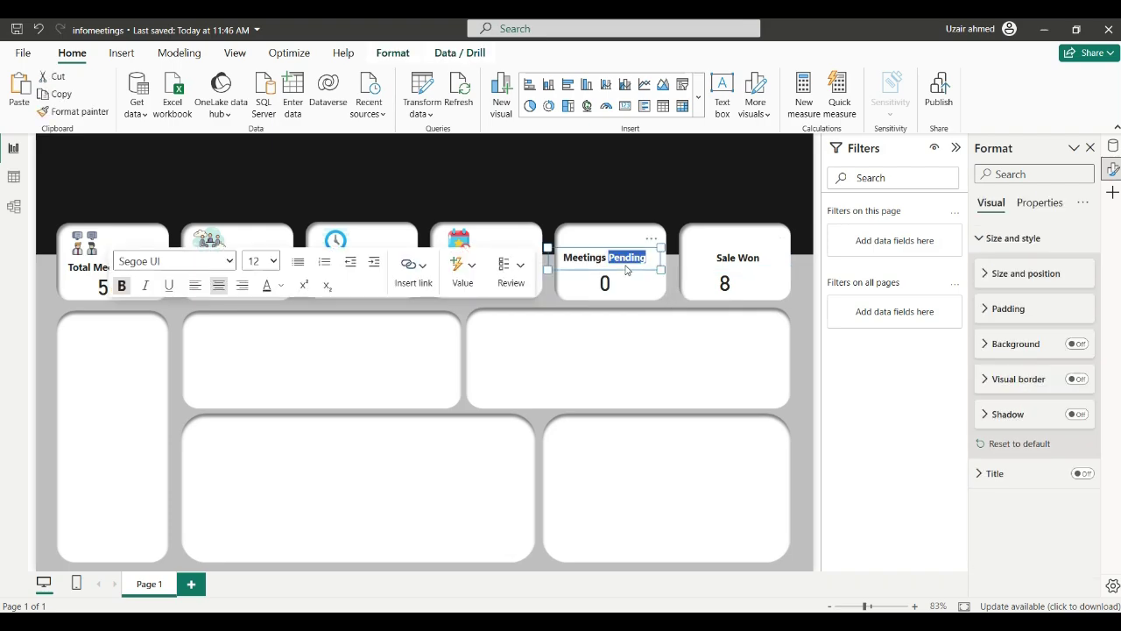
key("ctrl+a")
type("Sale L")
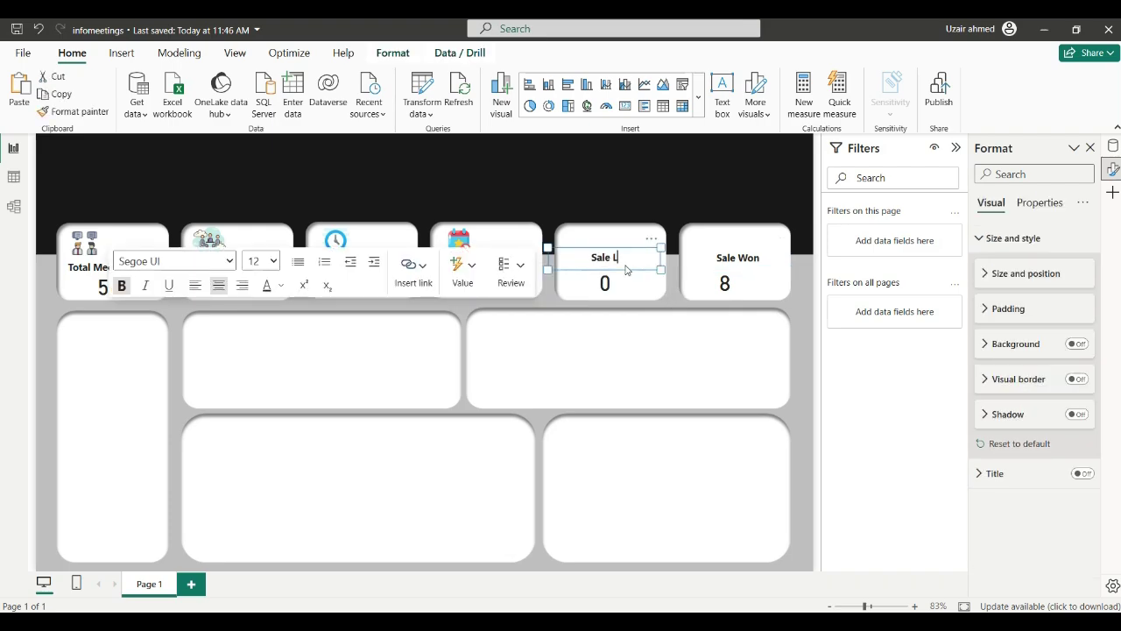
type("ost")
Nudge the Sale Lost label down and to the left so it sits just above its value
left_click(641, 271)
key("Down")
key("Down")
key("Down")
key("Down")
key("Down")
key("Down")
key("Left")
key("Left")
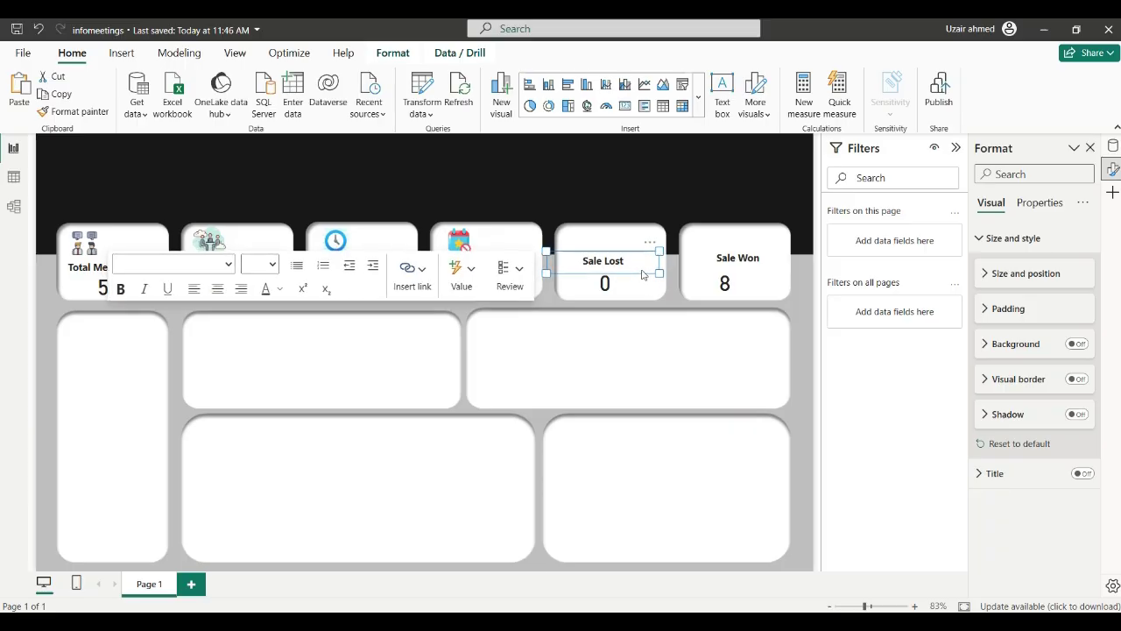
key("Left")
key("Left")
key("Left")
key("Left")
key("Left")
key("Left")
key("Left")
key("Left")
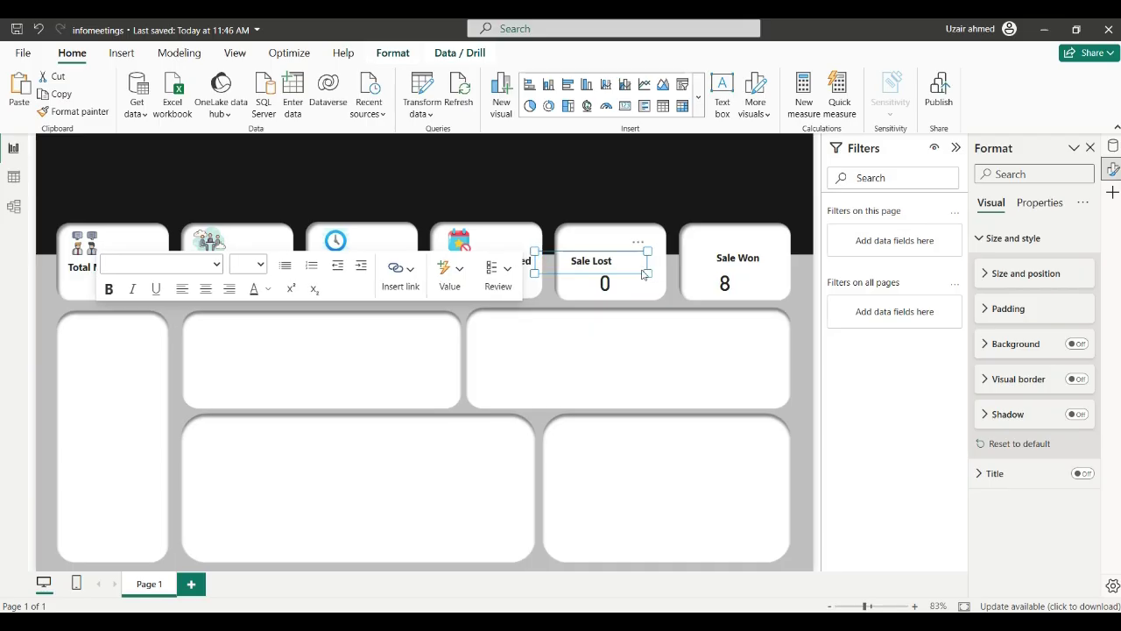
key("Down")
key("Down")
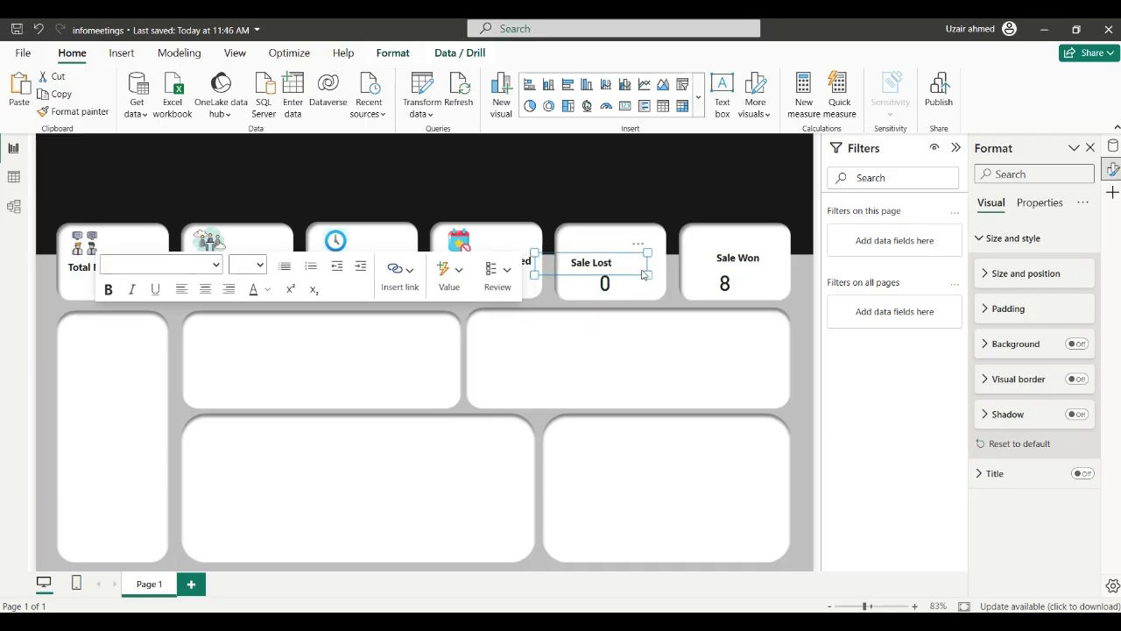
Lower the Sale Won label slightly and shift it left within the sixth tile
left_click(743, 269)
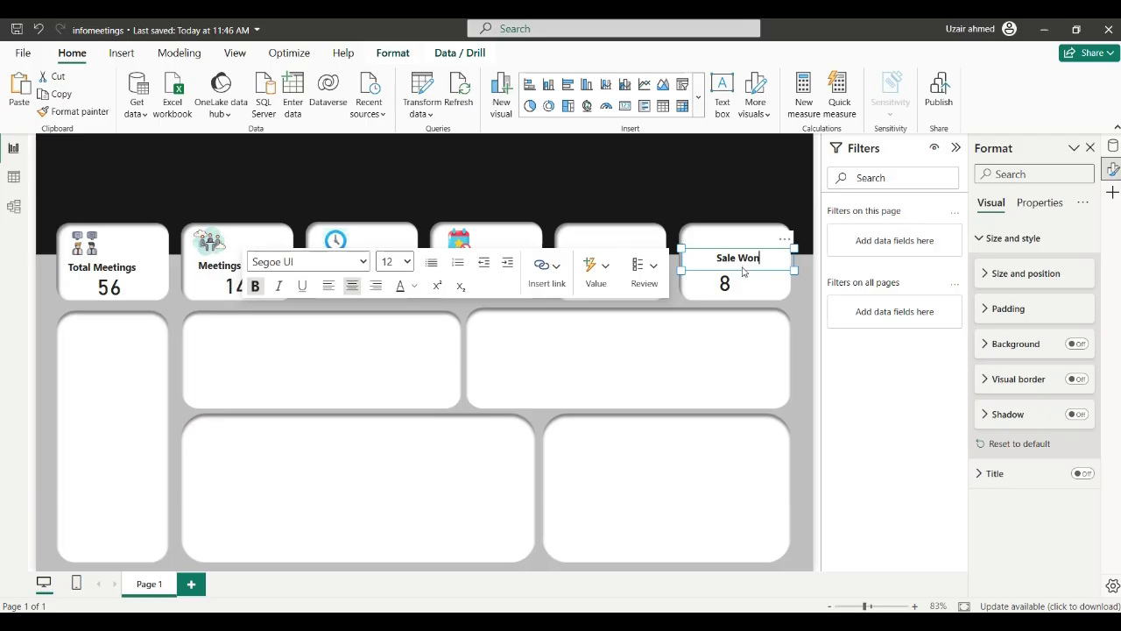
left_click(743, 278)
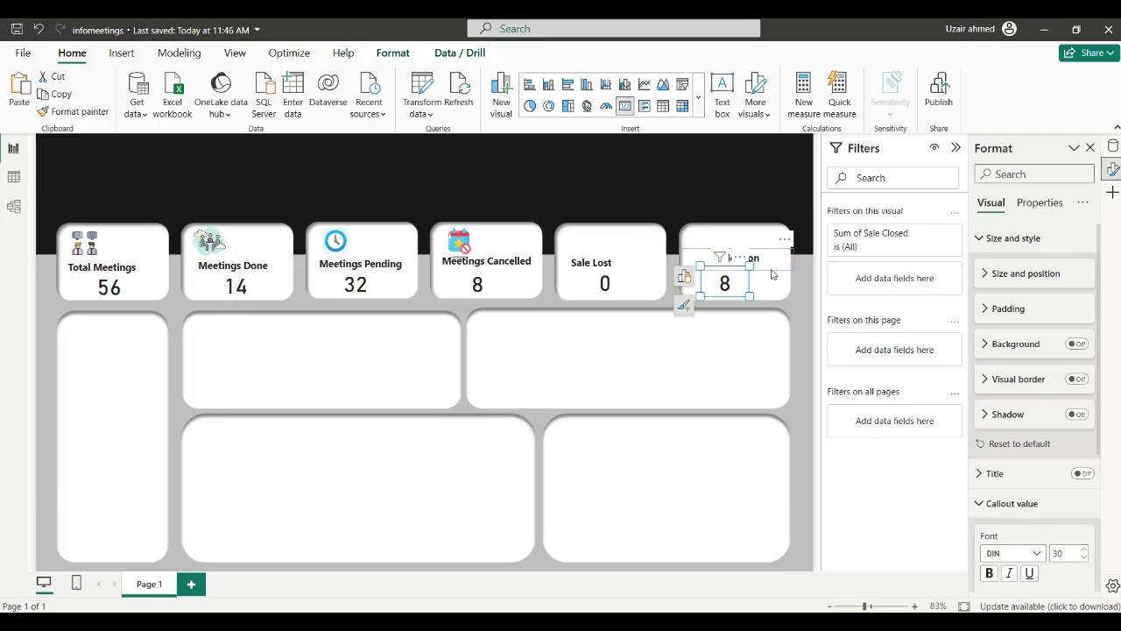
left_click(771, 274)
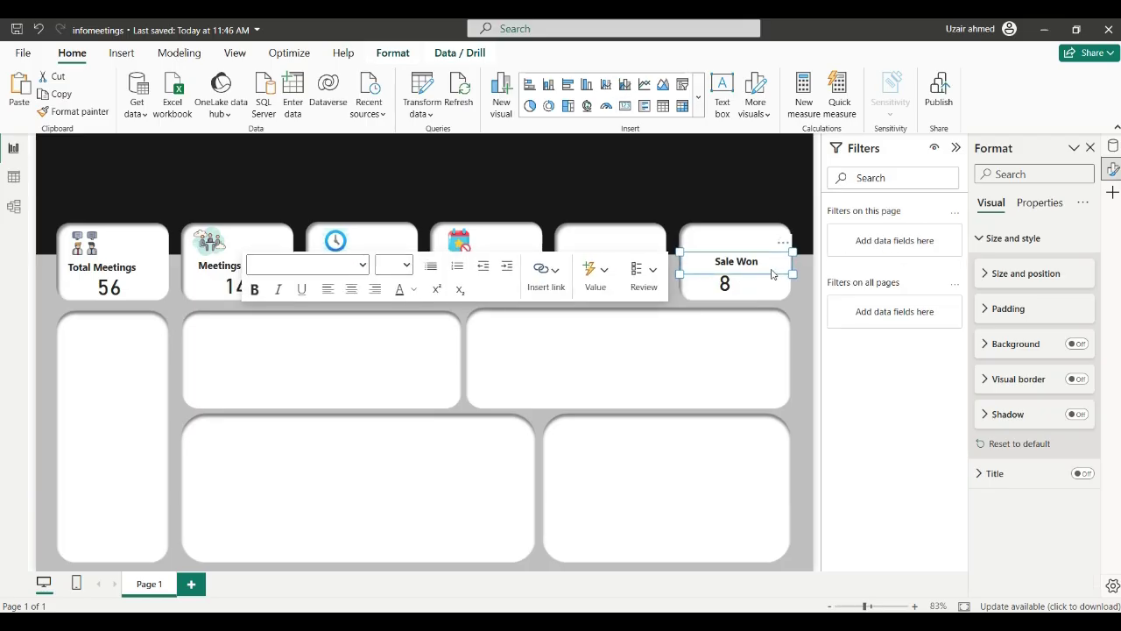
key("Left")
key("Left")
key("Left")
key("Left")
key("Left")
key("Left")
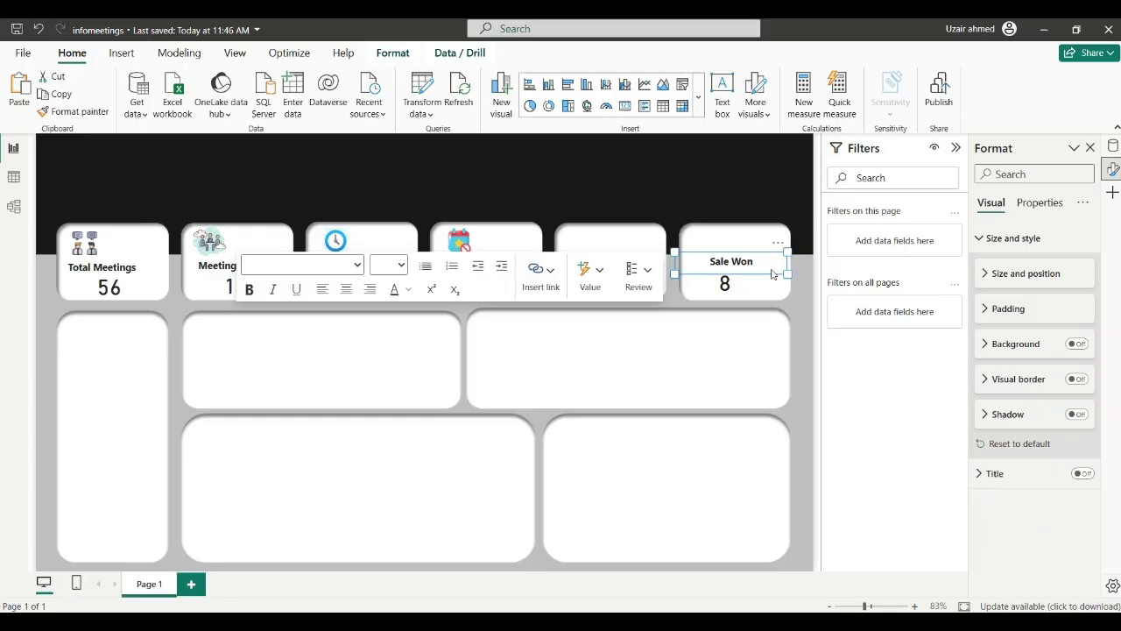
key("Left")
key("Left")
key("Left")
key("Left")
key("Left")
key("Left")
key("Left")
key("Left")
key("Left")
key("Left")
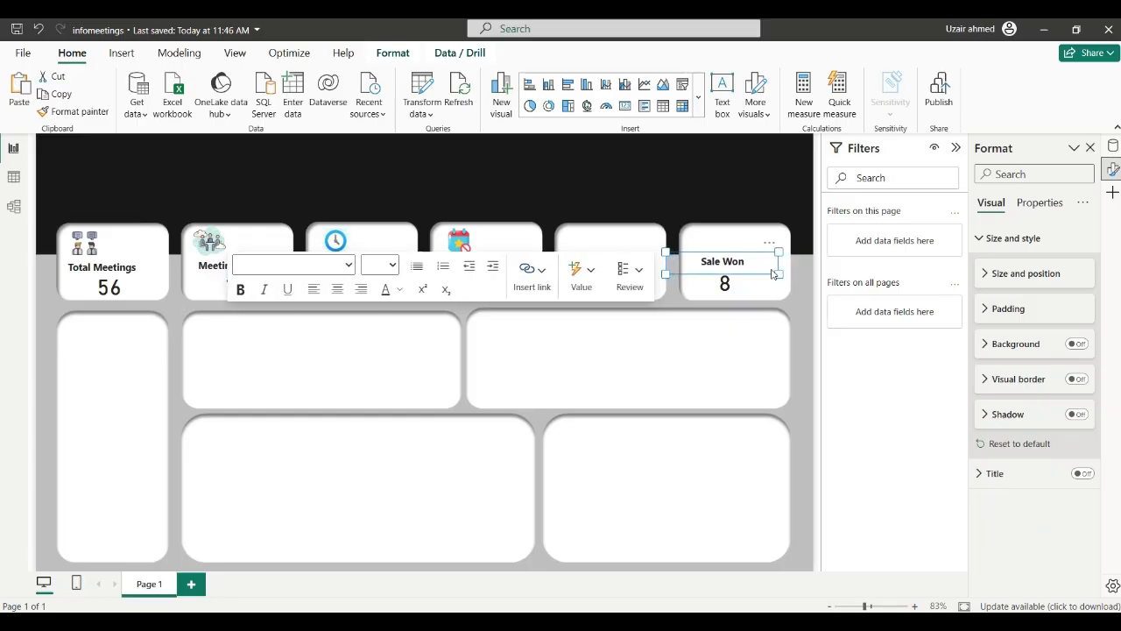
key("Left")
key("Left")
key("Left")
key("Left")
key("Left")
key("Left")
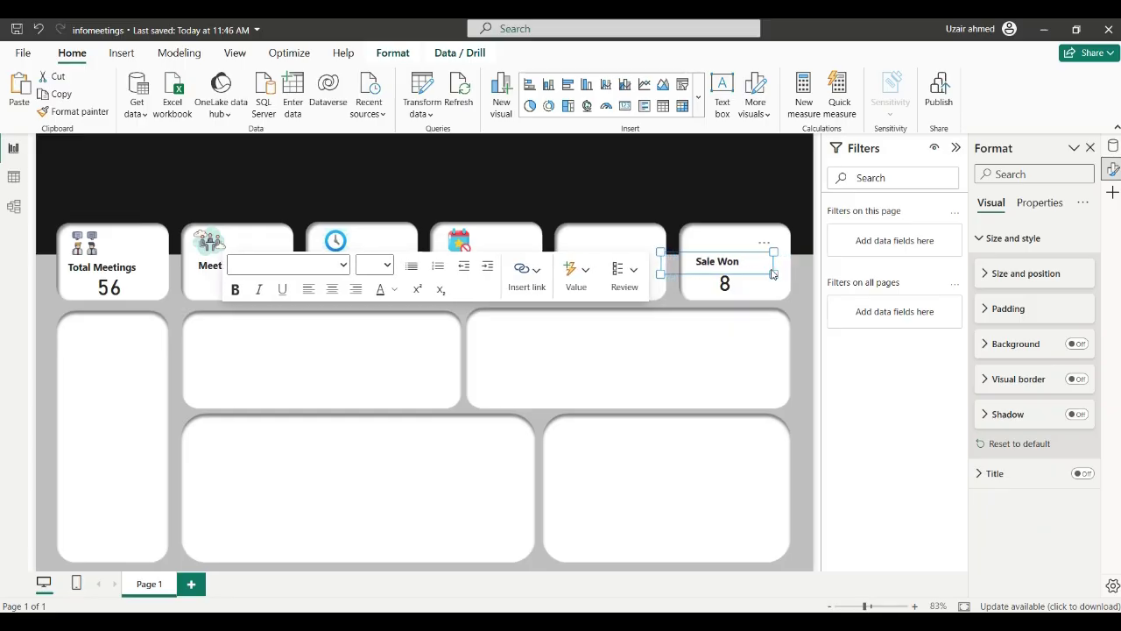
Insert the Sale Lost picture from the Portfolio project folder onto the report page
left_click(472, 239)
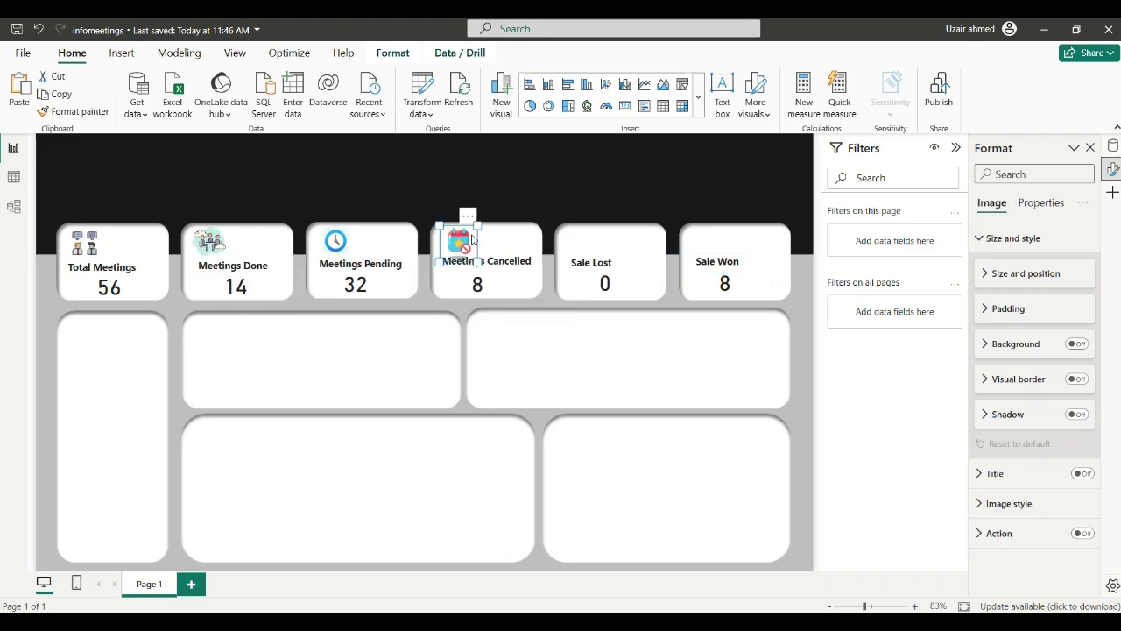
left_click(548, 215)
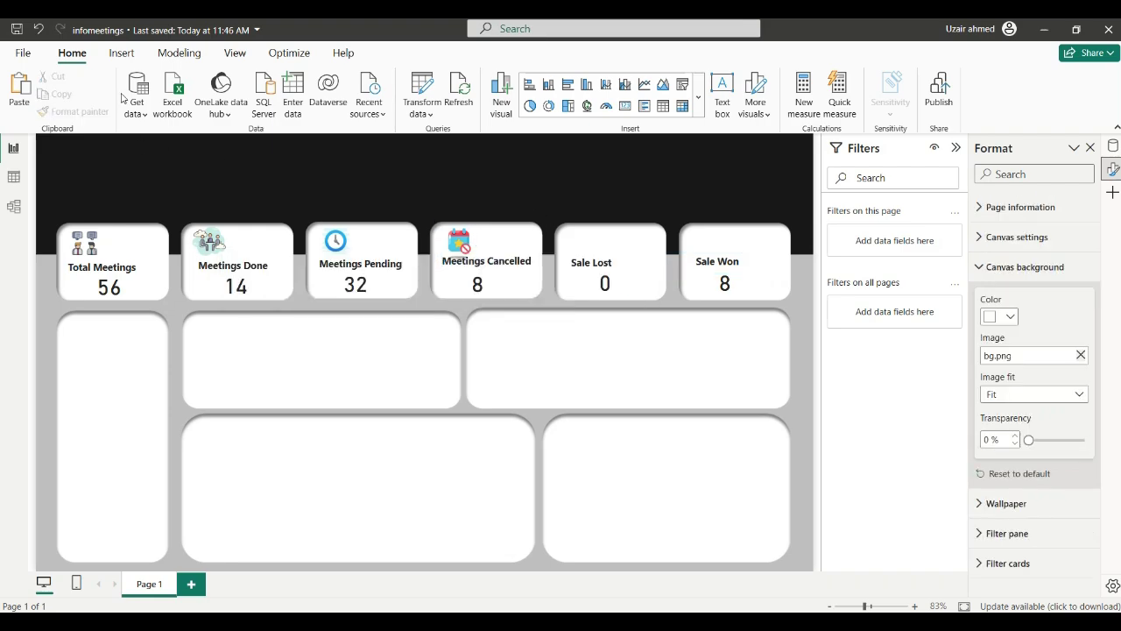
left_click(122, 53)
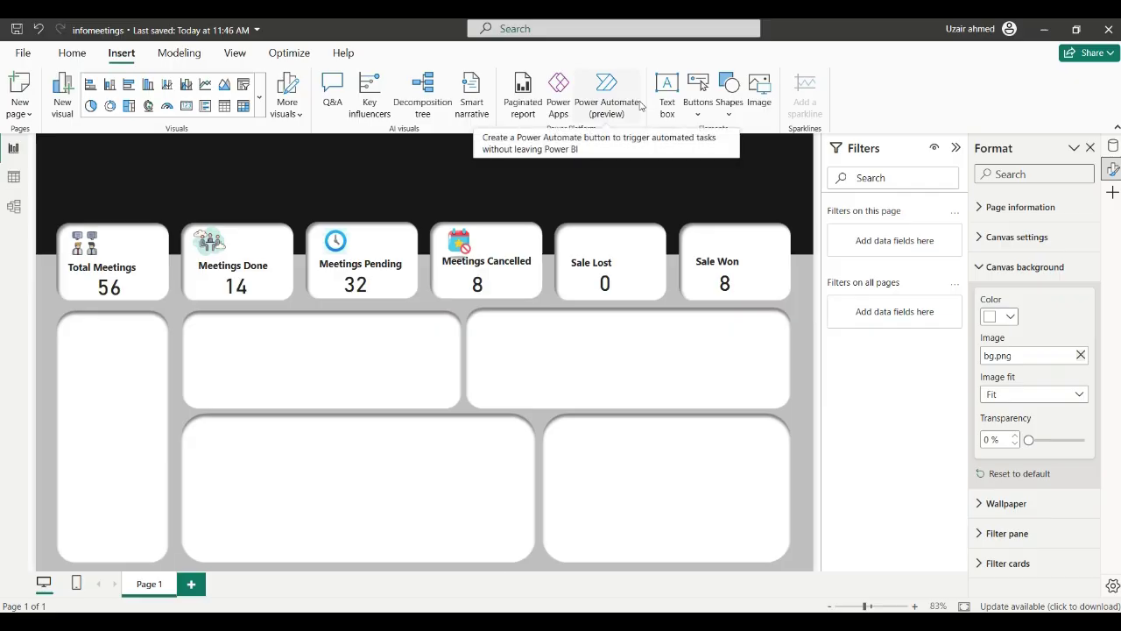
left_click(753, 84)
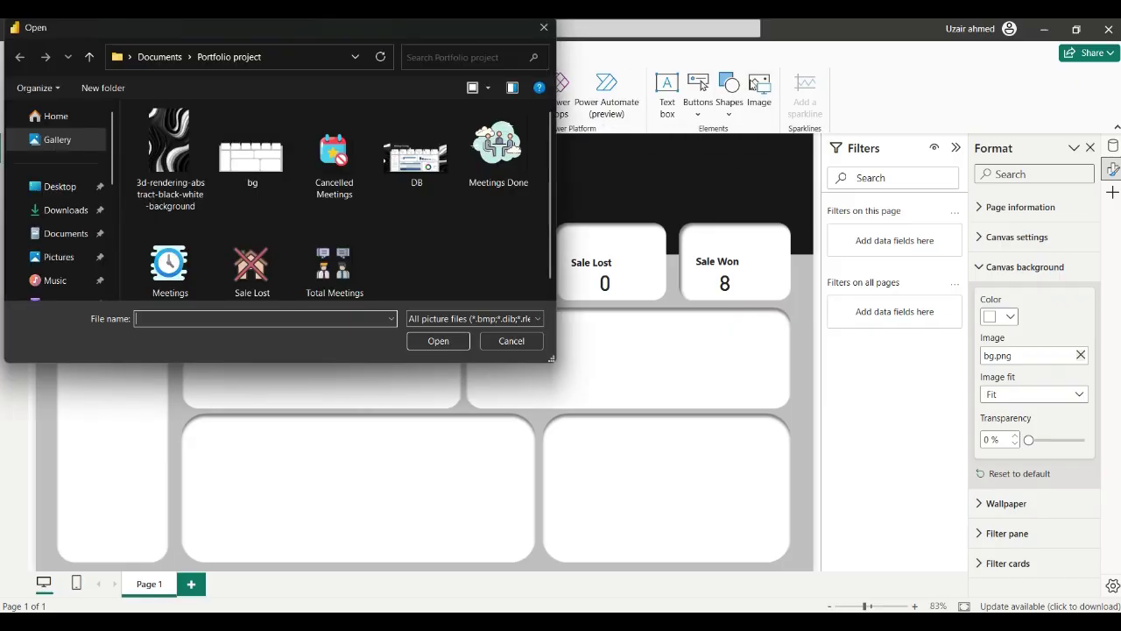
left_click(243, 285)
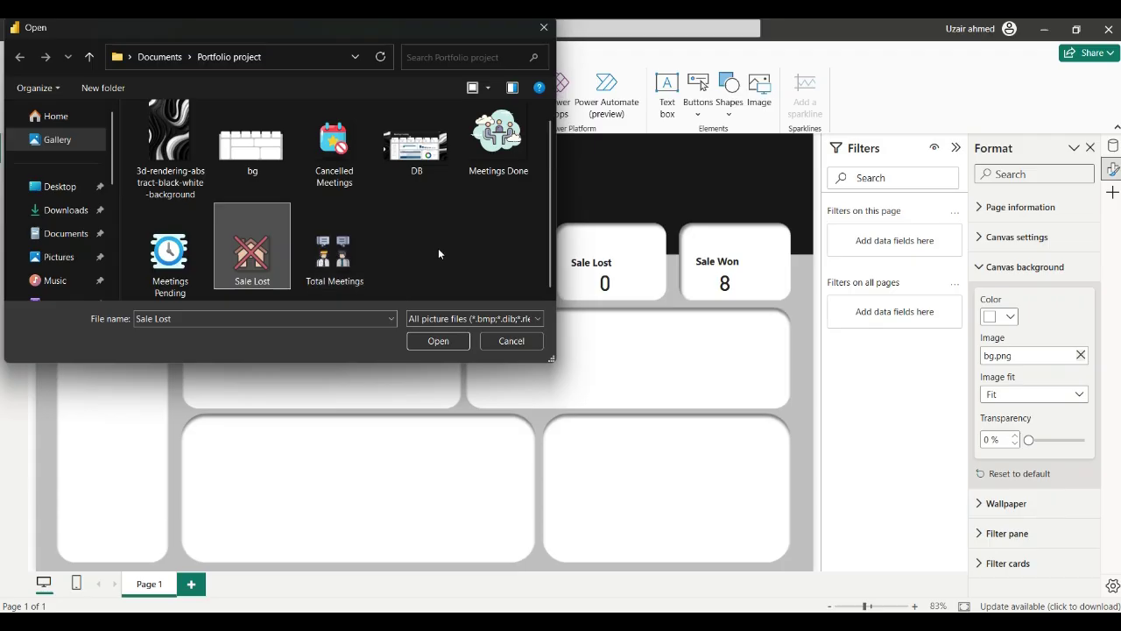
left_click(438, 341)
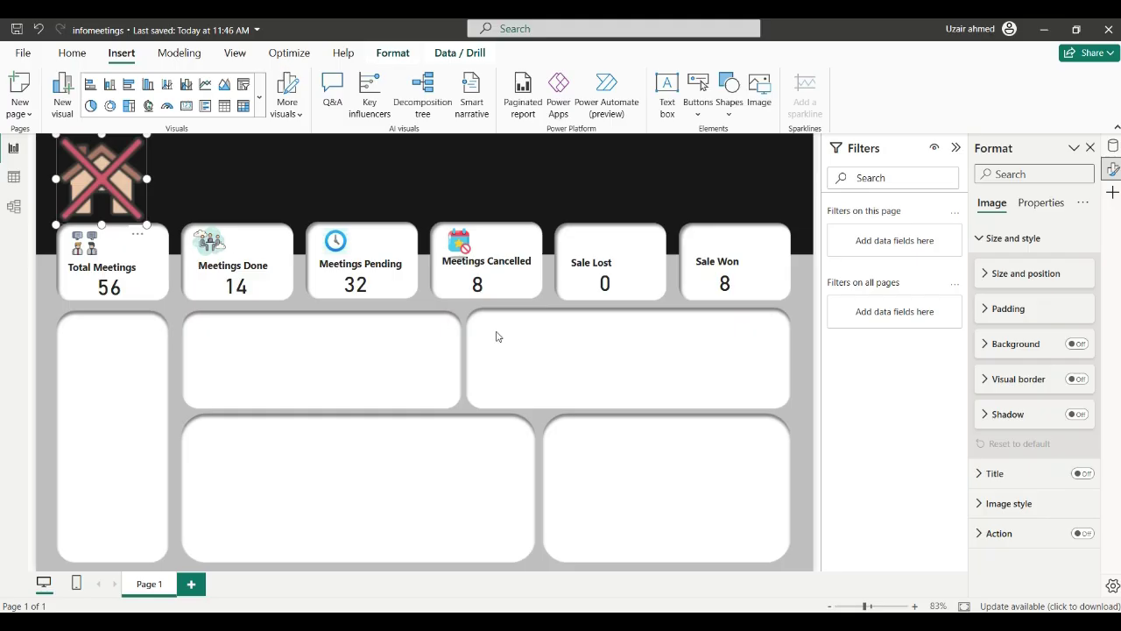
Shrink the crossed-out house icon and place it above the Sale Lost label in the fifth tile
left_click_drag(102, 188, 631, 375)
left_click_drag(677, 411, 625, 383)
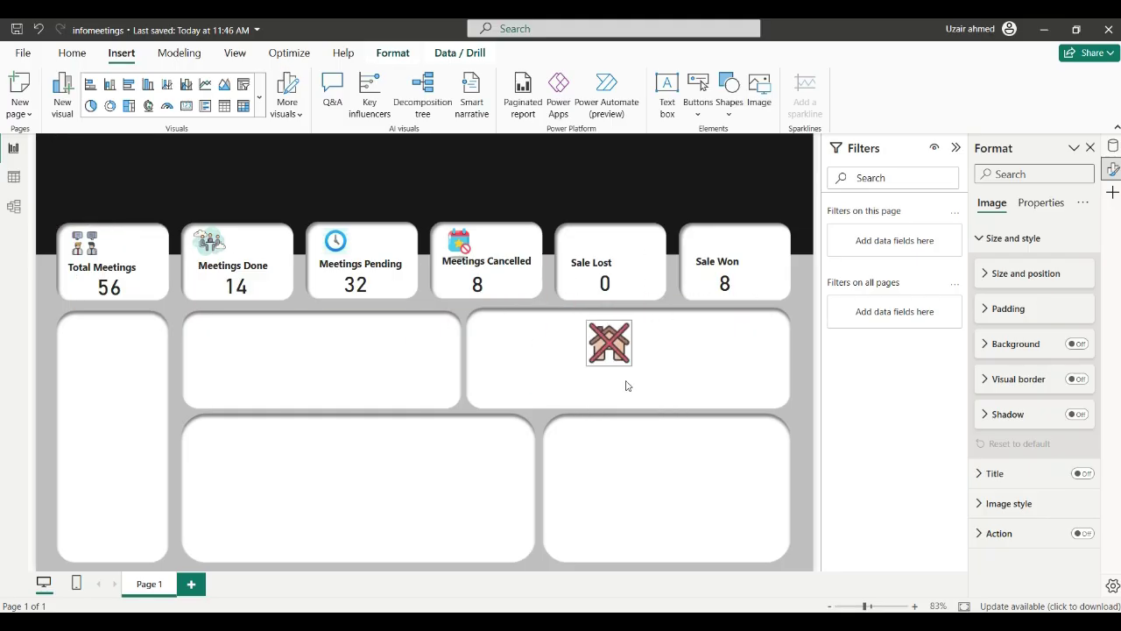
left_click_drag(609, 344, 593, 254)
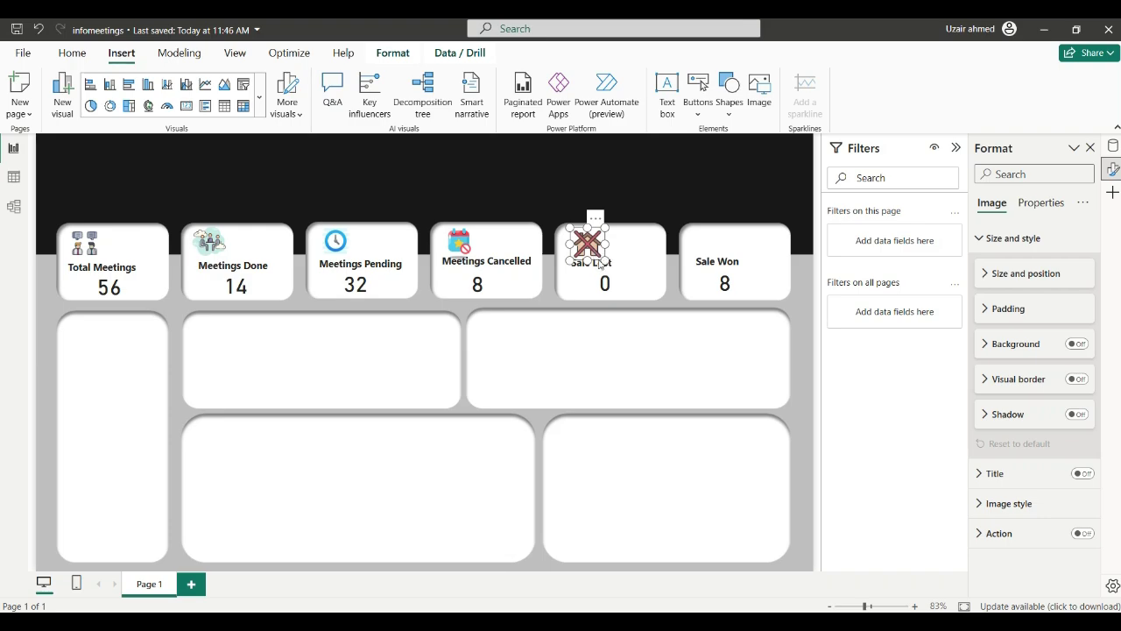
left_click_drag(600, 265, 598, 260)
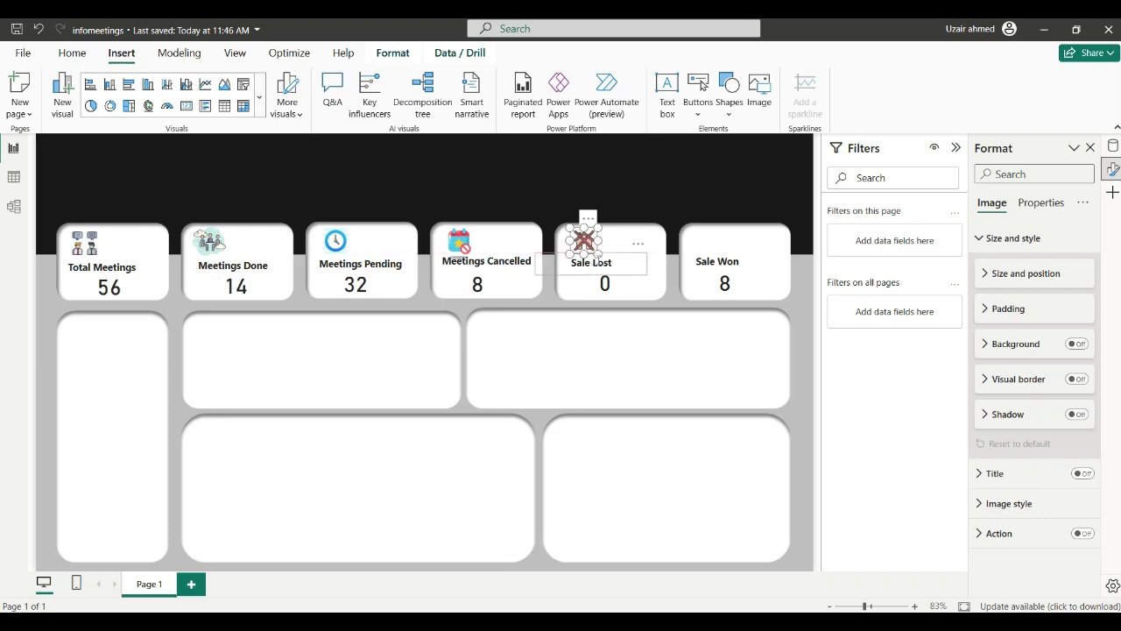
left_click(617, 308)
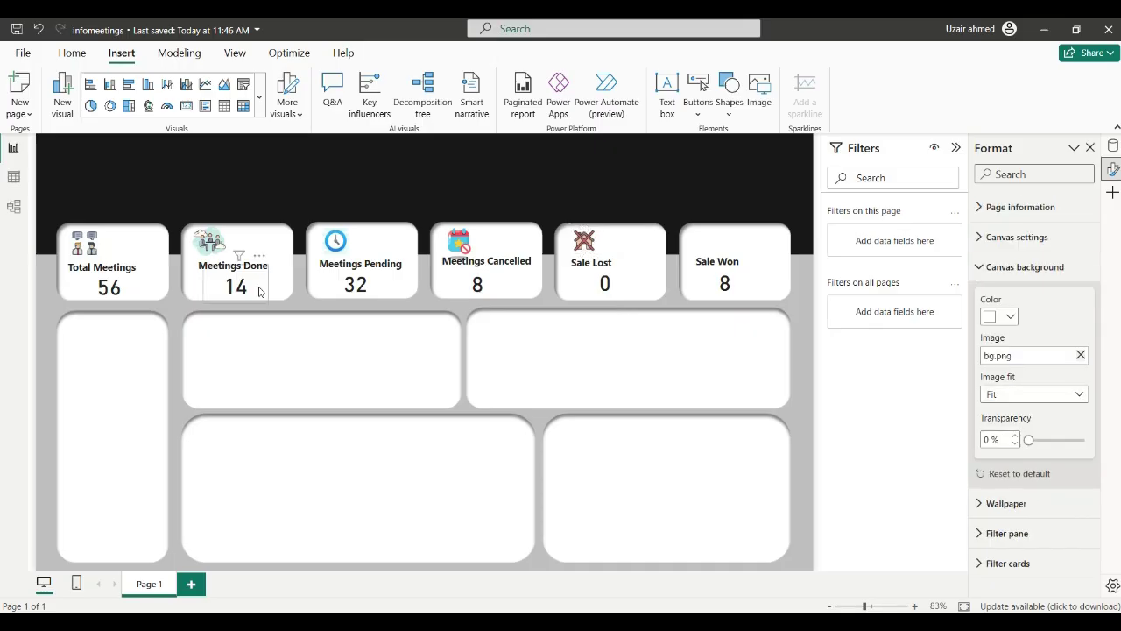
Duplicate the Total Meetings icon and move the copy into the Sale Won tile
left_click(96, 251)
key("ctrl+c")
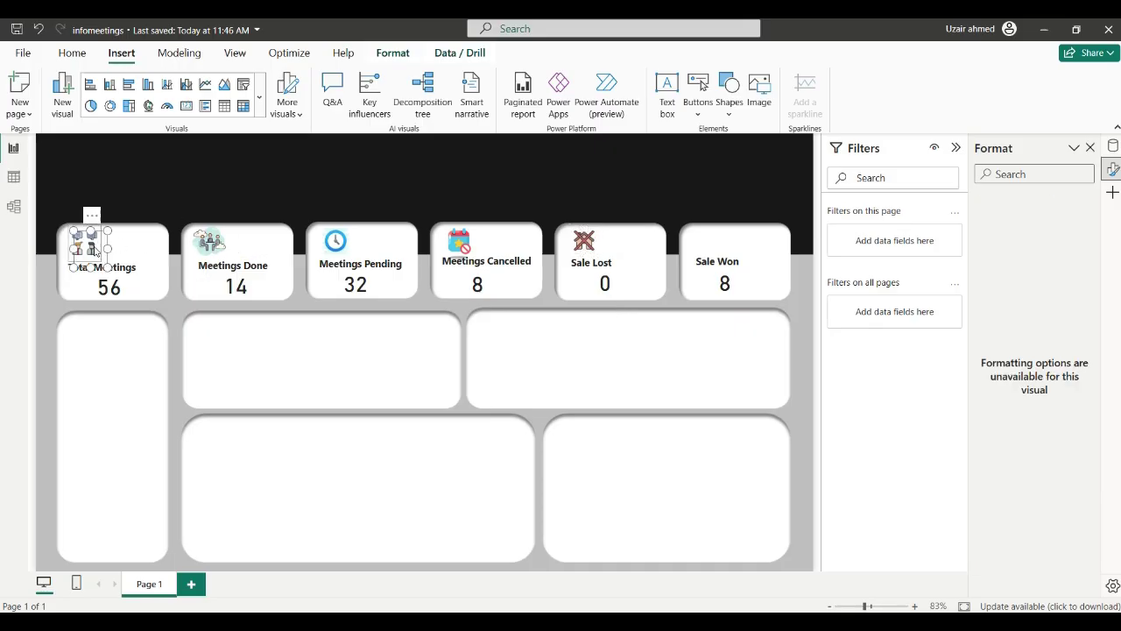
key("ctrl+v")
left_click_drag(98, 249, 716, 240)
Nudge the copied icon right and down so it sits just above the Sale Won label
key("Right")
key("Right")
key("Right")
key("Right")
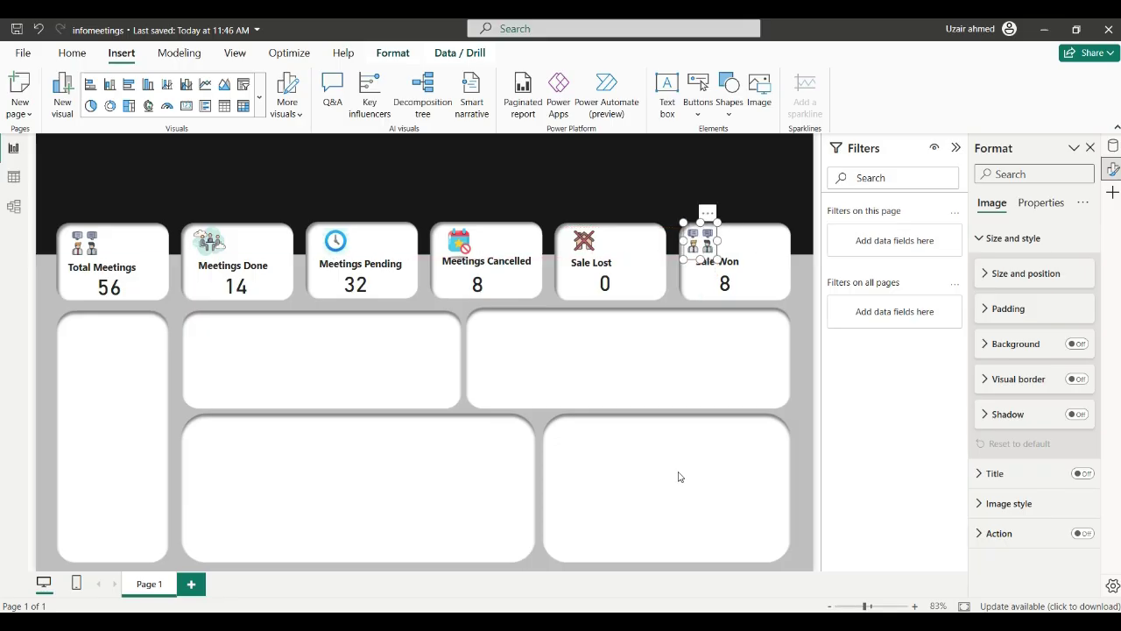
key("Down")
key("Down")
key("Down")
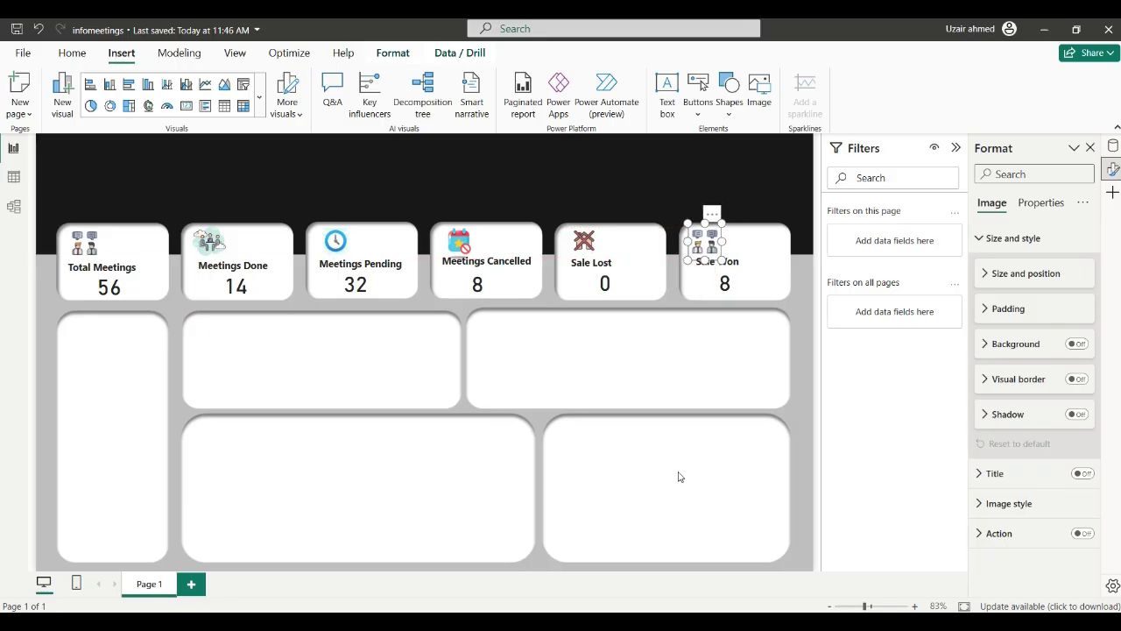
key("Right")
key("Right")
key("Right")
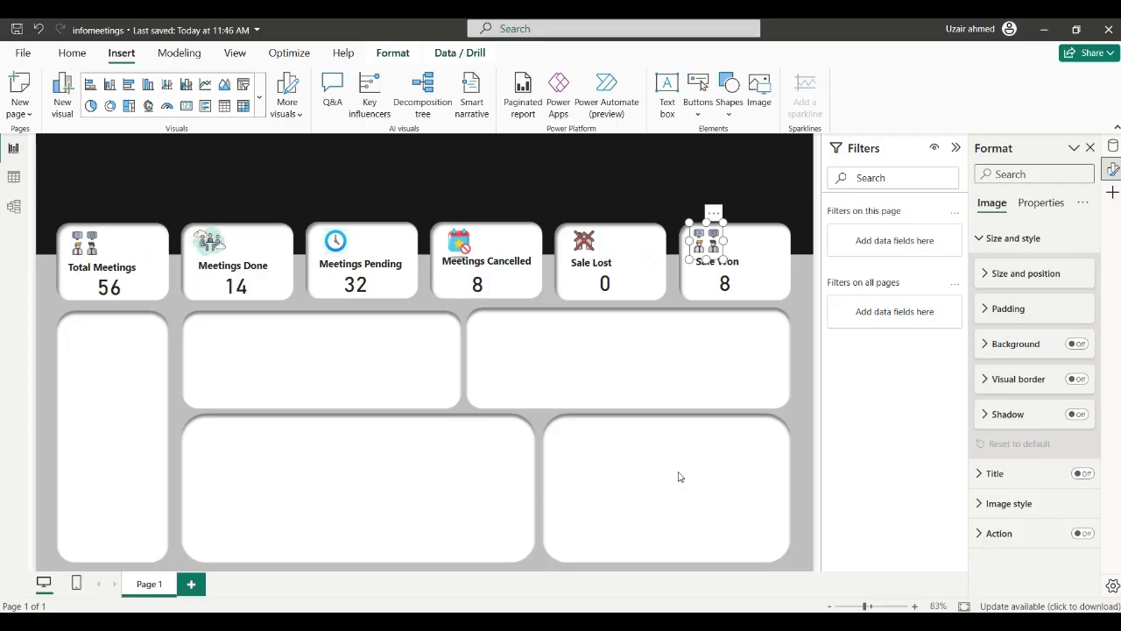
left_click(495, 325)
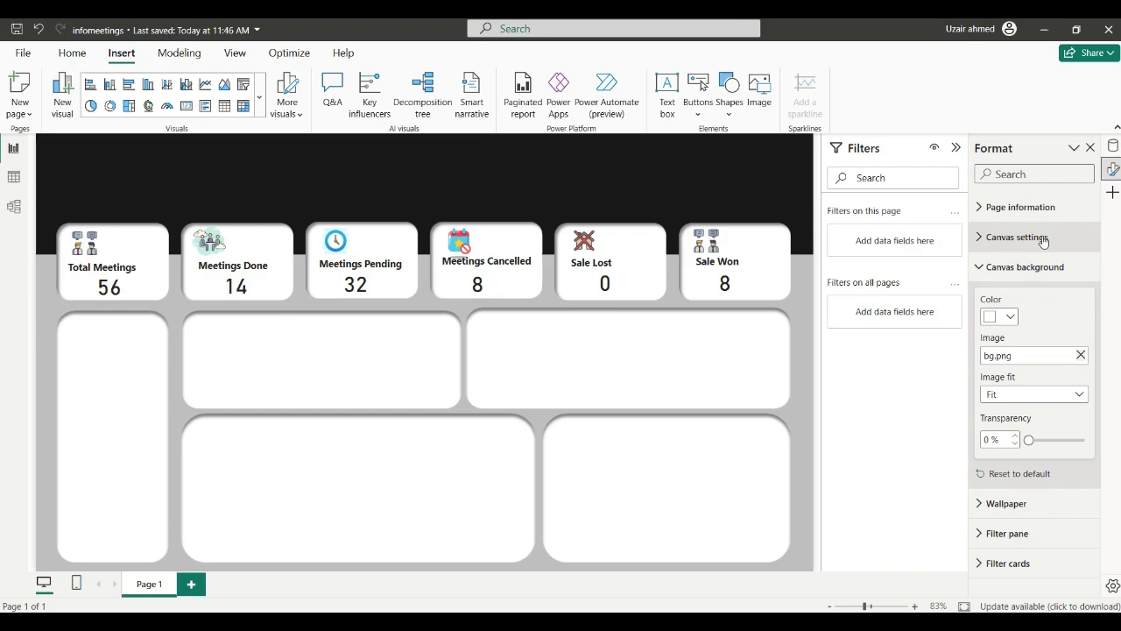
Set the 3d-rendering abstract black-white background picture as the page wallpaper with image fit Fit, and collapse the Filters pane
left_click(1016, 504)
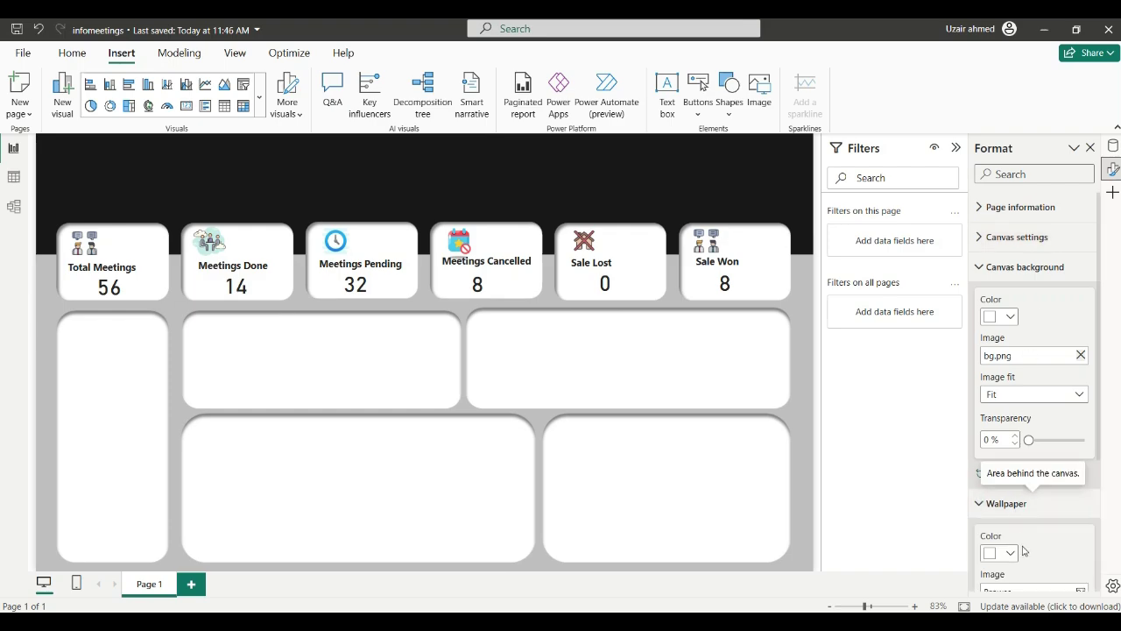
scroll(1022, 550, "down", 2)
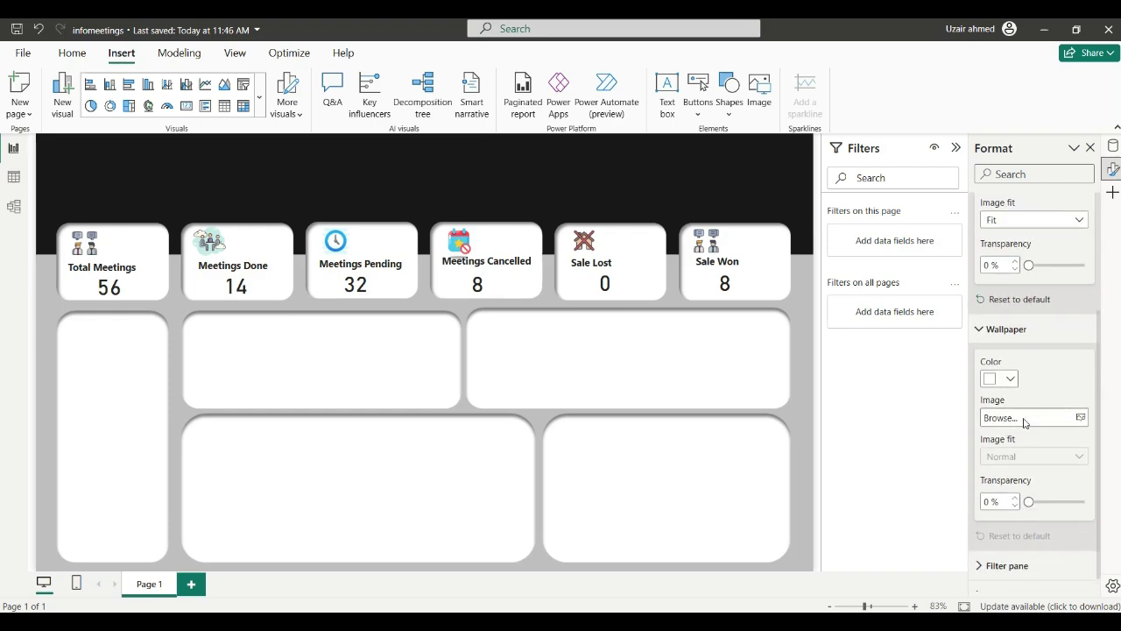
left_click(1024, 419)
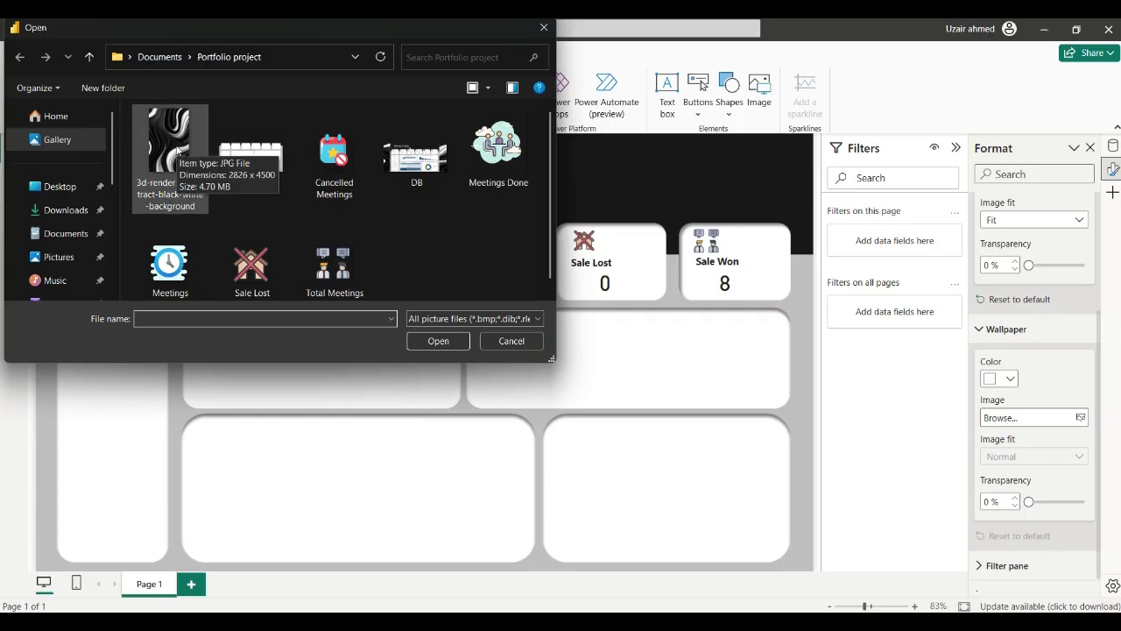
double_click(176, 151)
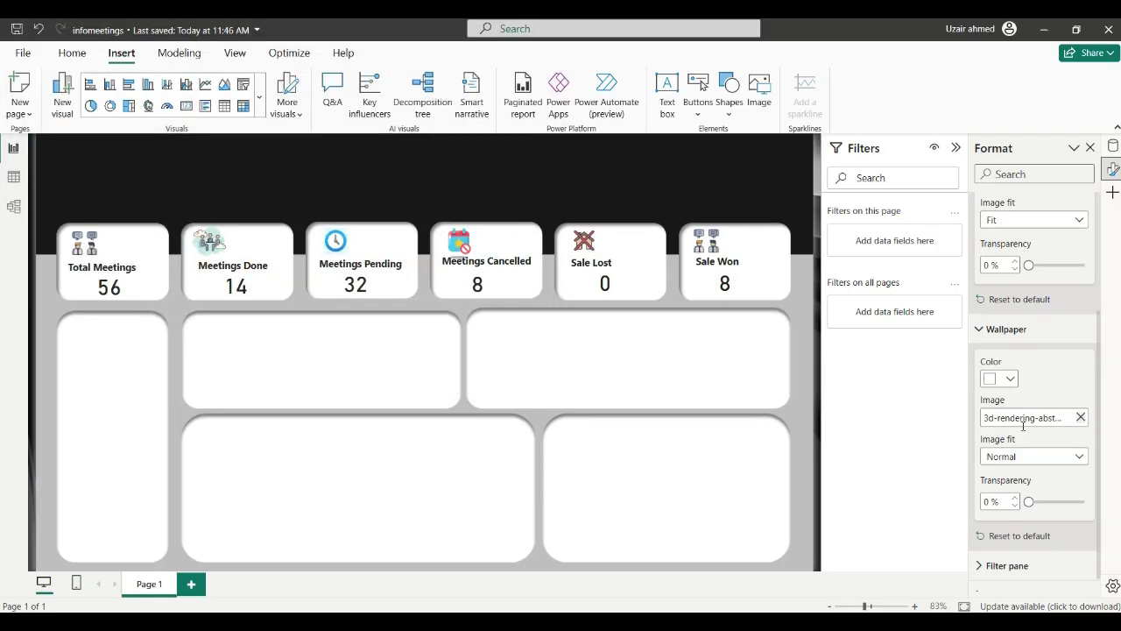
left_click(1044, 456)
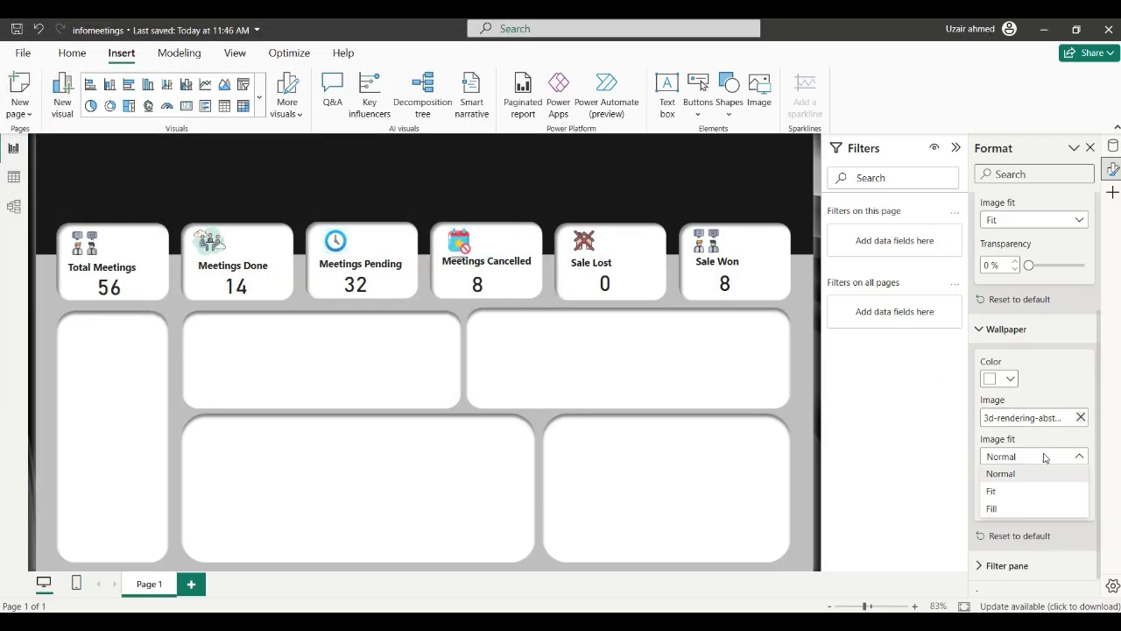
left_click(1000, 492)
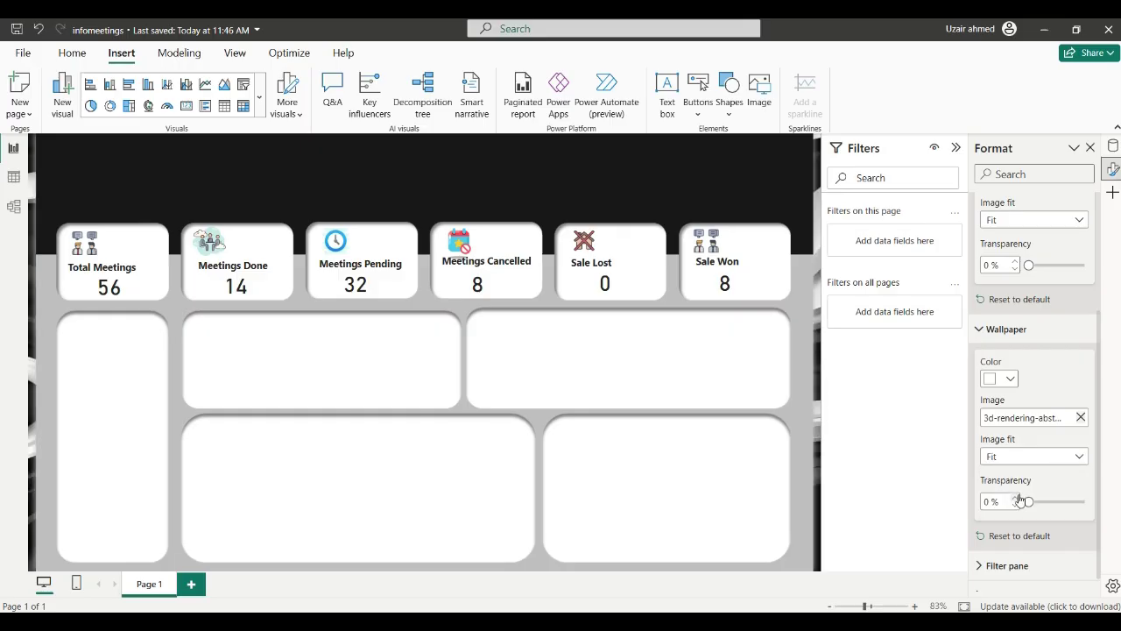
left_click(956, 148)
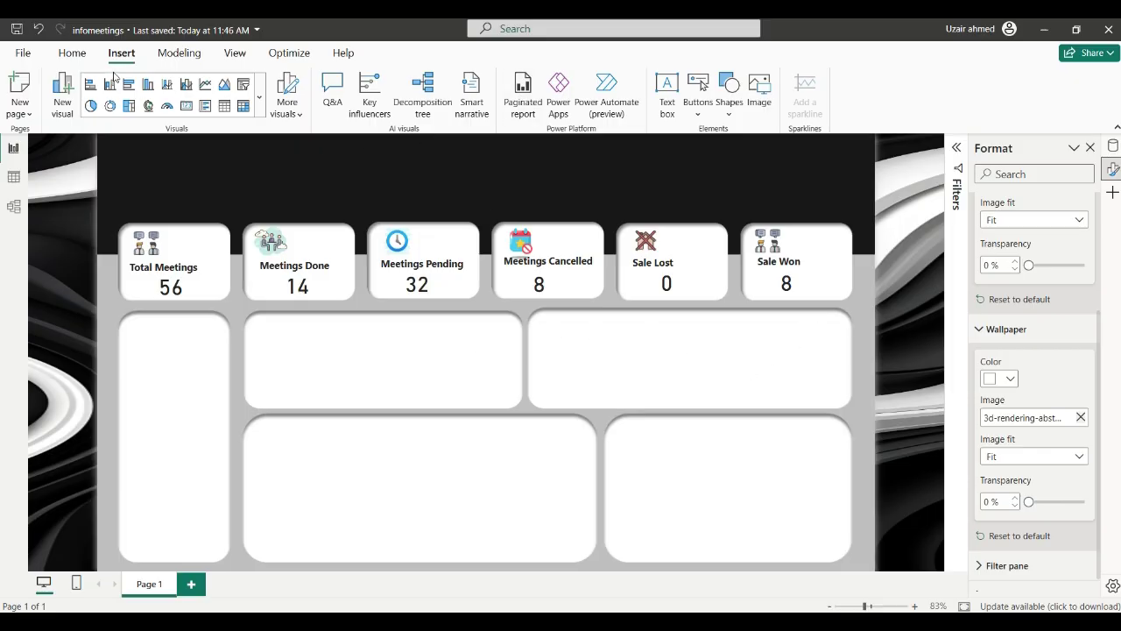
Add a clustered column chart and move it into the wide tile below Meetings Done and Meetings Pending
left_click(72, 52)
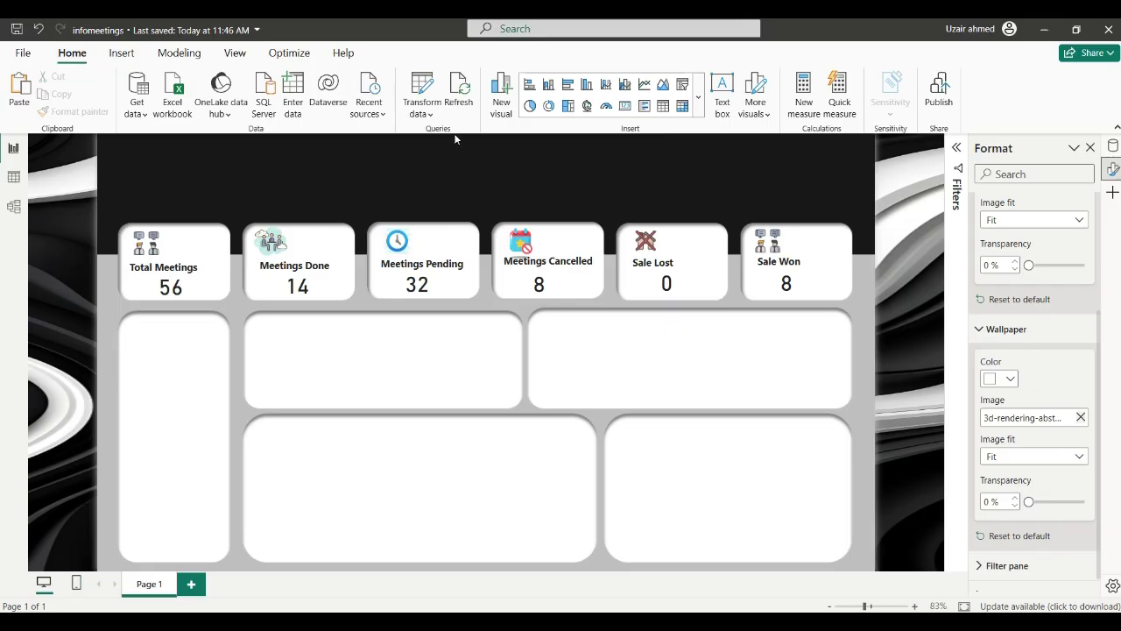
left_click(698, 99)
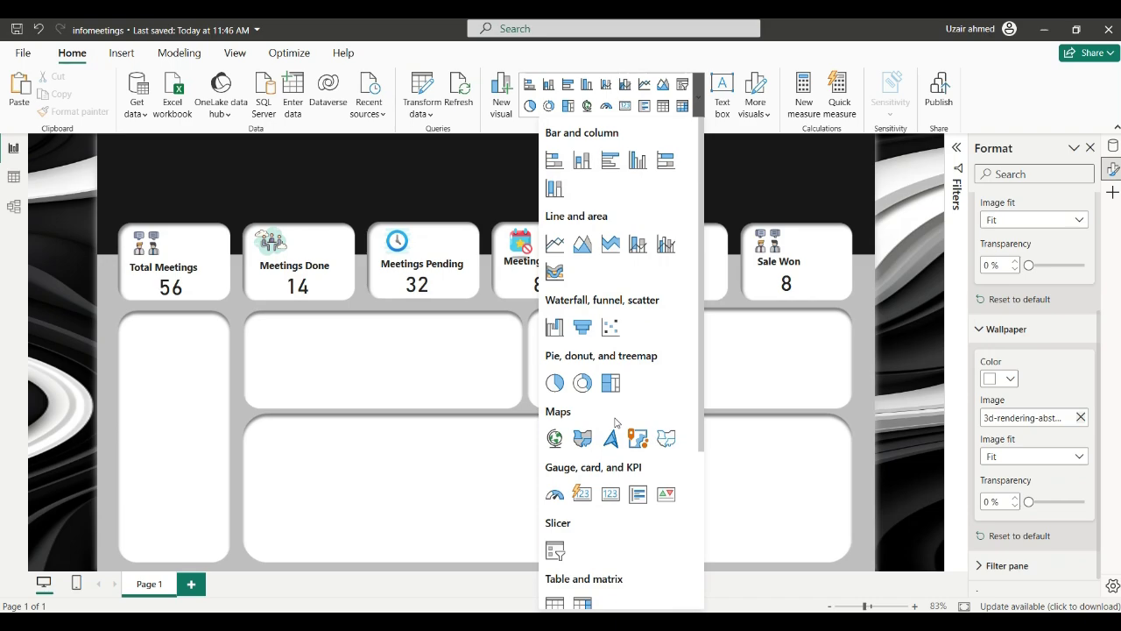
left_click(637, 169)
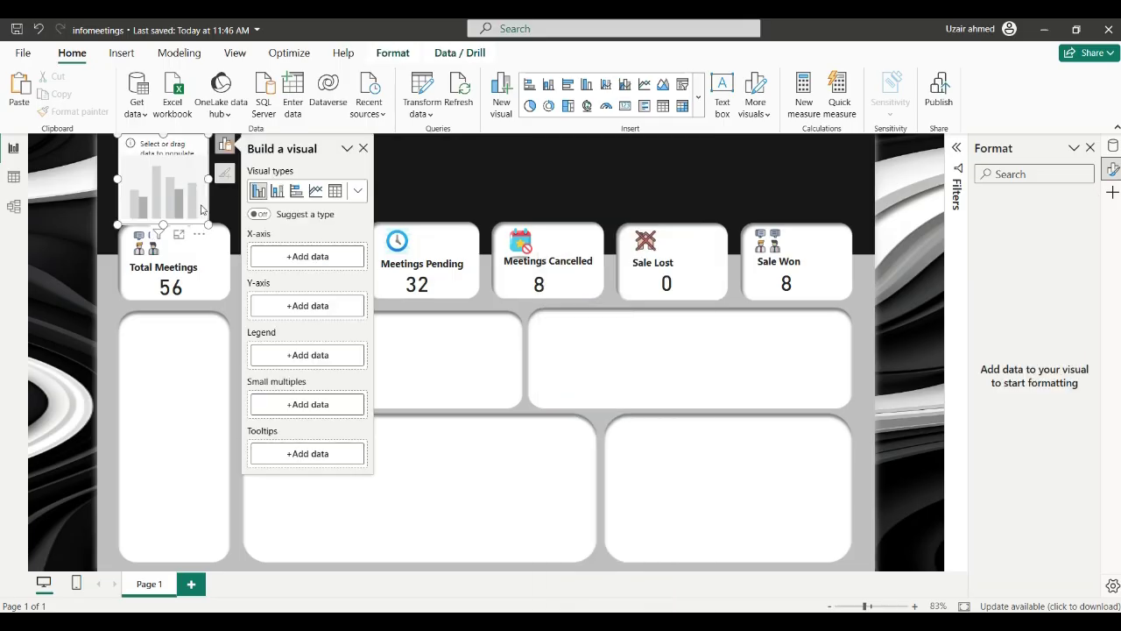
left_click_drag(201, 209, 397, 371)
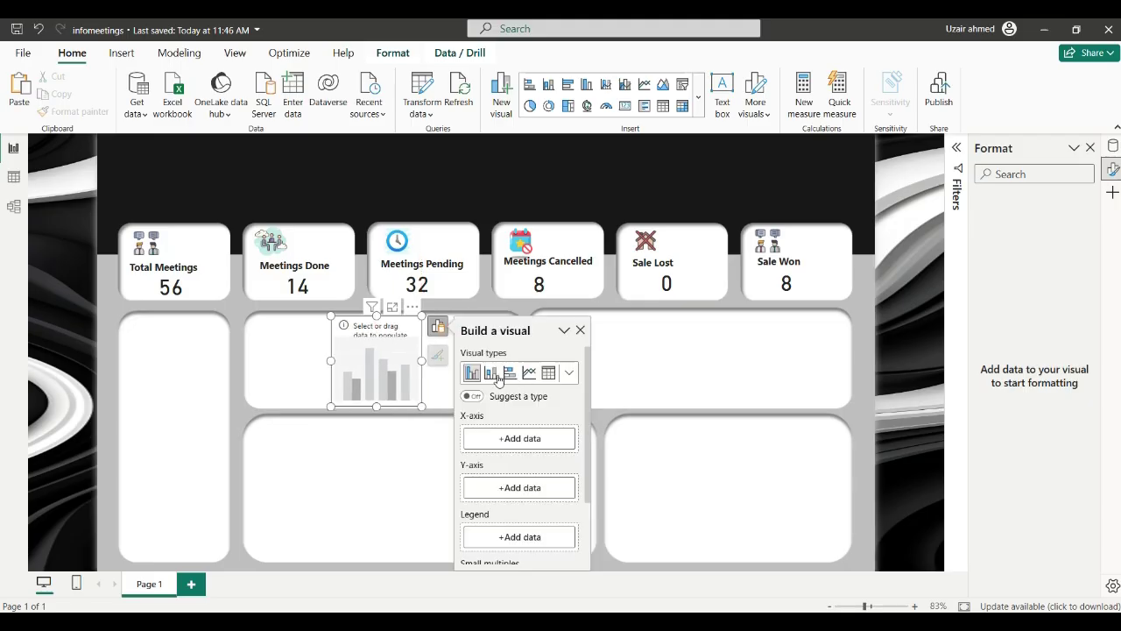
Change the new visual to a clustered bar chart and widen it leftward within its tile
left_click(568, 374)
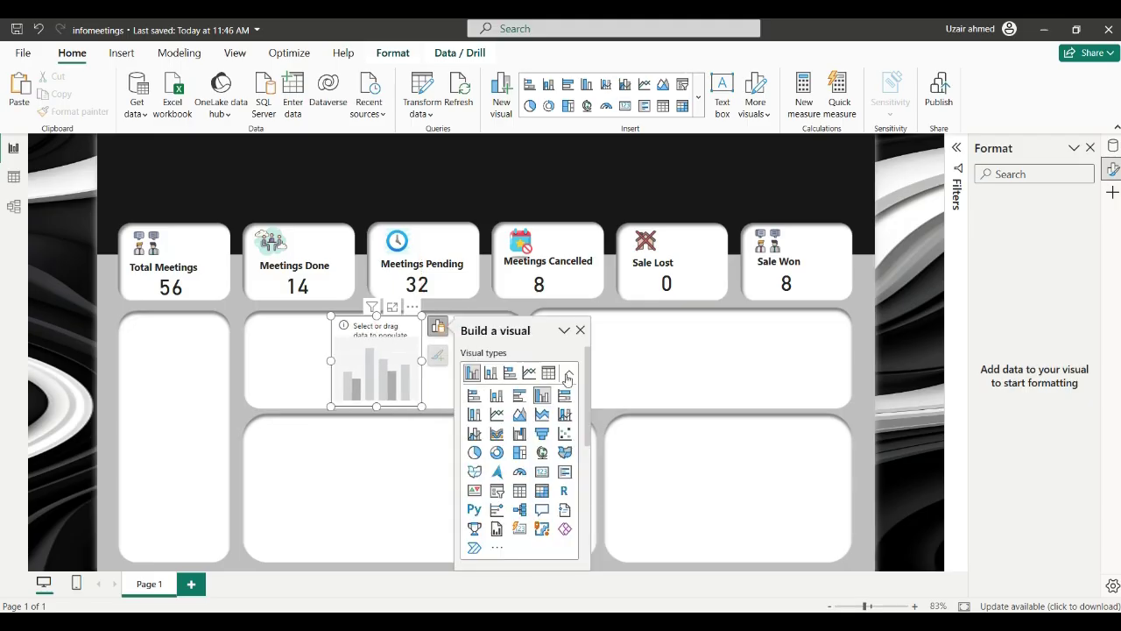
left_click(518, 396)
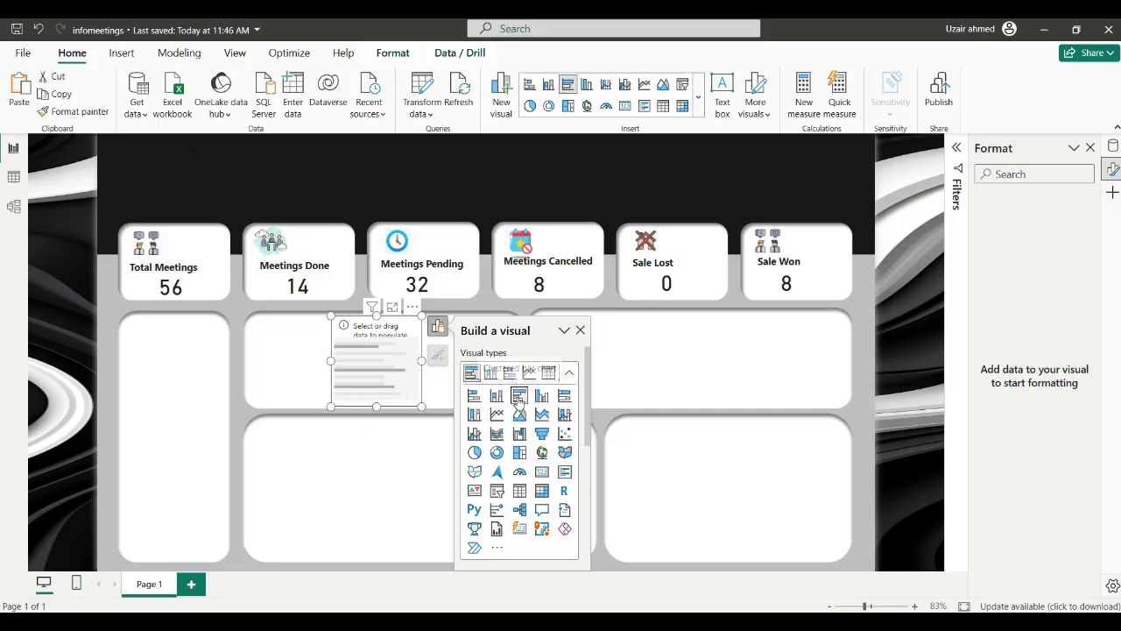
left_click_drag(391, 390, 340, 389)
Assign Manager to the bar chart's Y-axis and Sale Closed to its X-axis
left_click(463, 436)
scroll(648, 262, "down", 10)
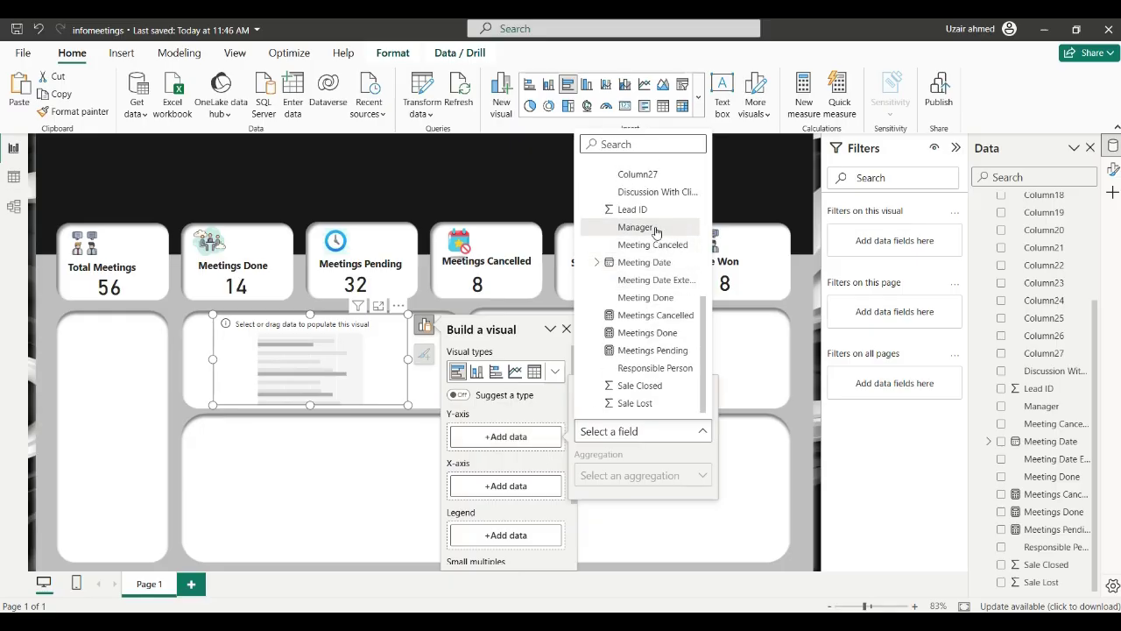
left_click(655, 229)
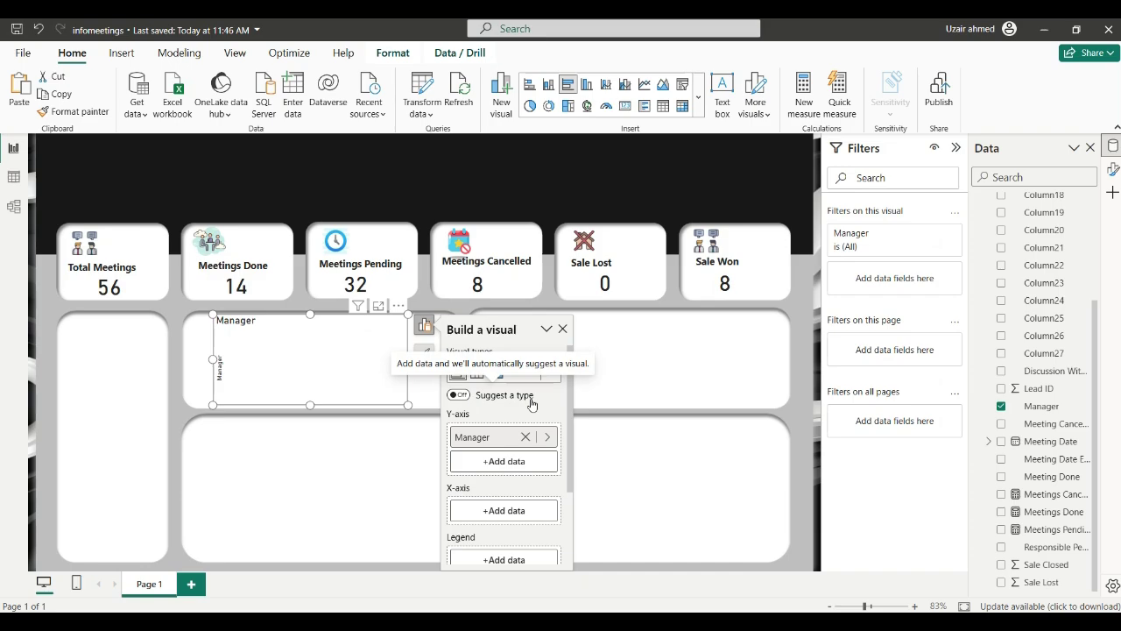
left_click(503, 508)
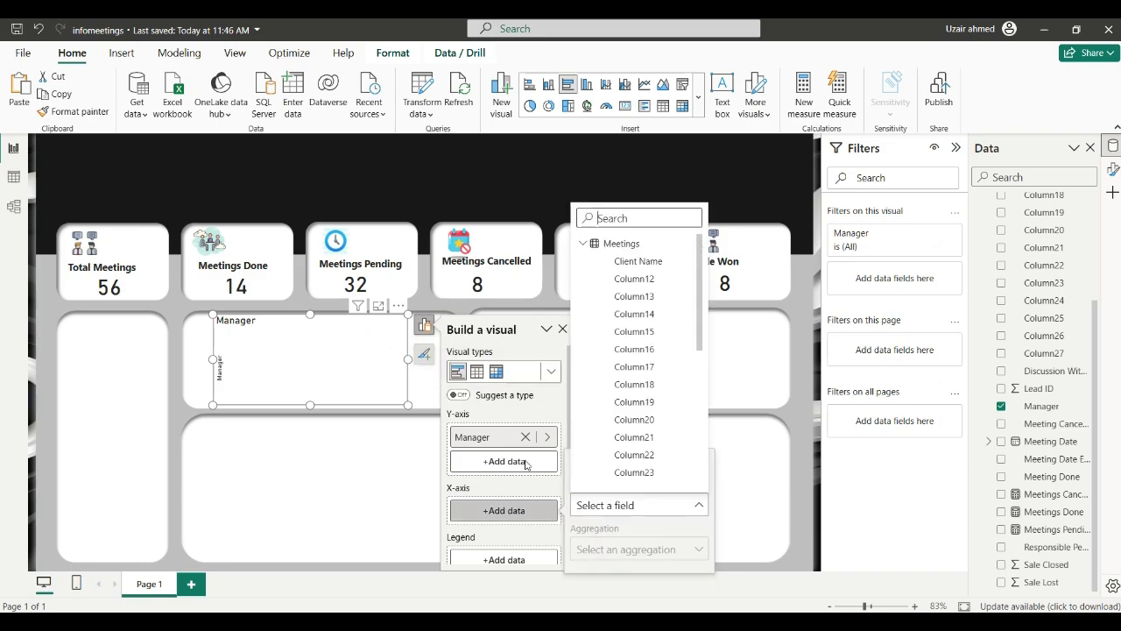
scroll(627, 381, "down", 5)
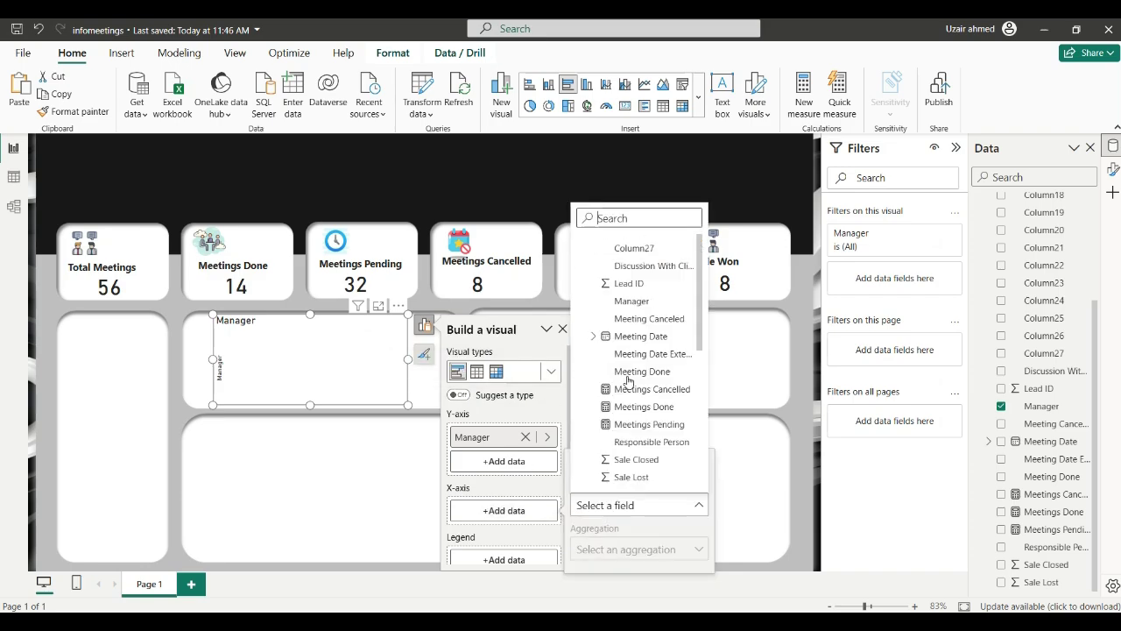
left_click(652, 464)
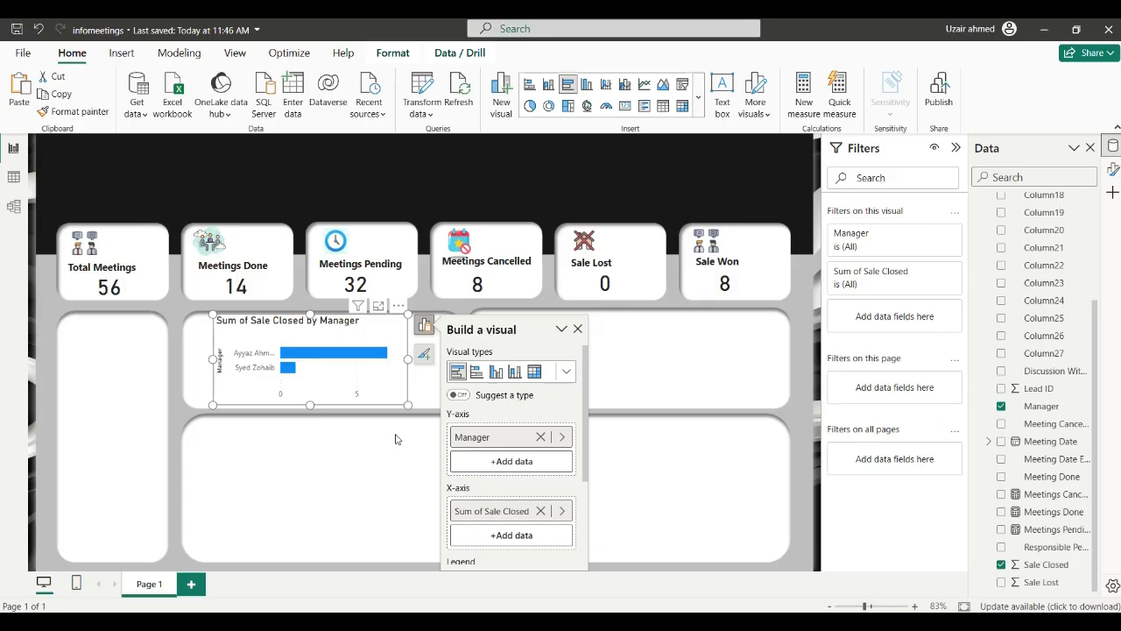
Widen the Sale Closed by Manager chart to the tile's right edge and shift it slightly down and left
left_click_drag(408, 359, 457, 366)
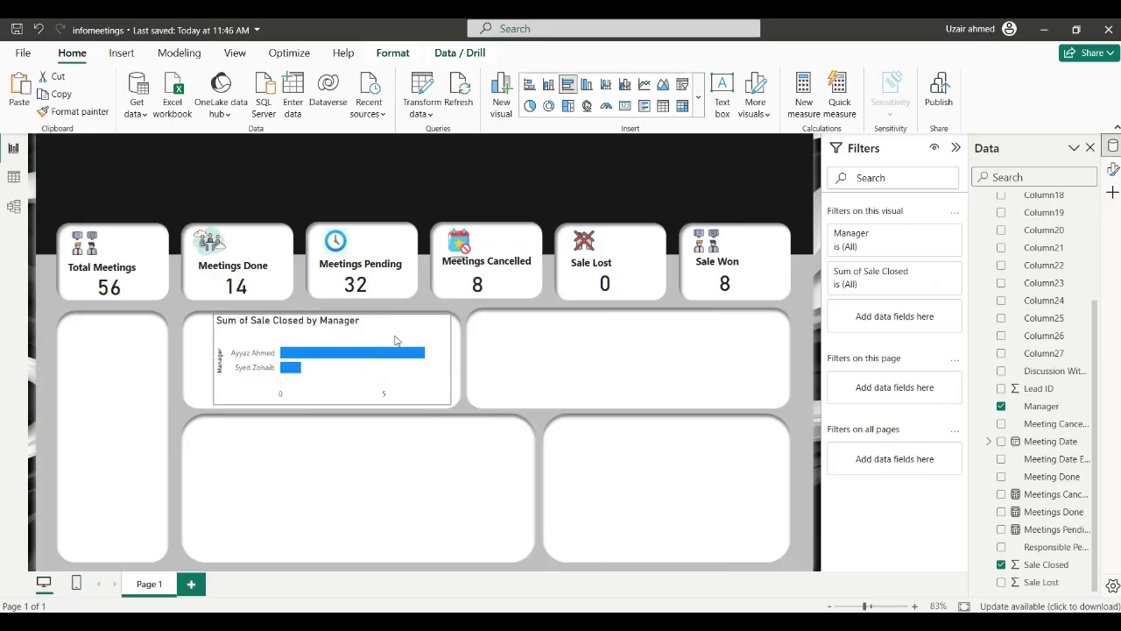
left_click_drag(386, 332, 382, 340)
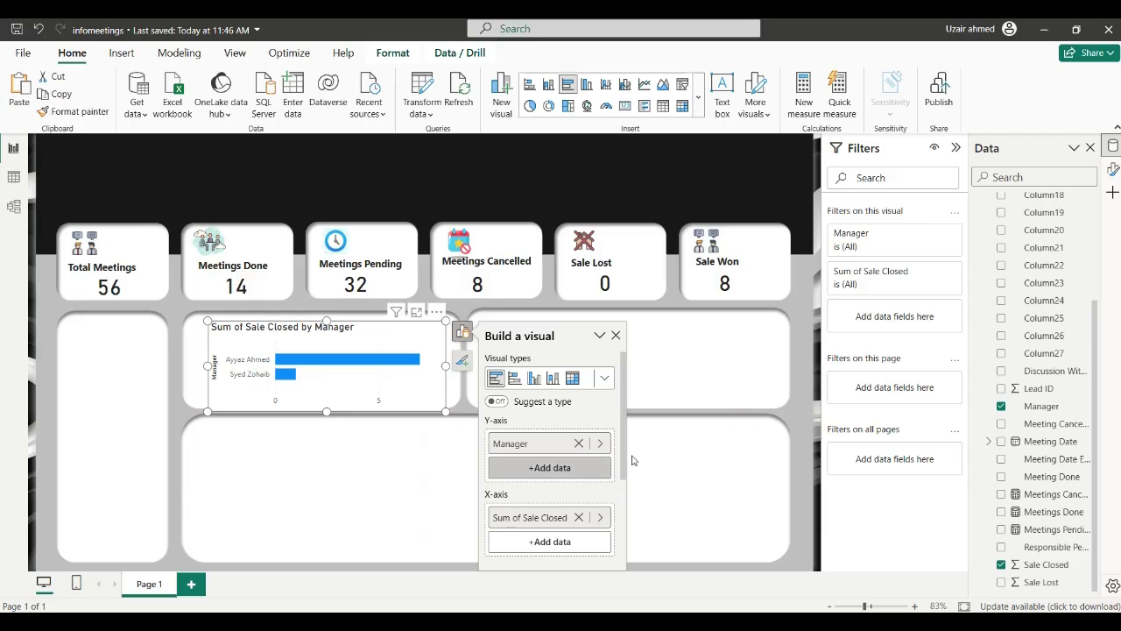
Turn off the background of the Sale Closed by Manager chart, leaving its shadow off
left_click(462, 360)
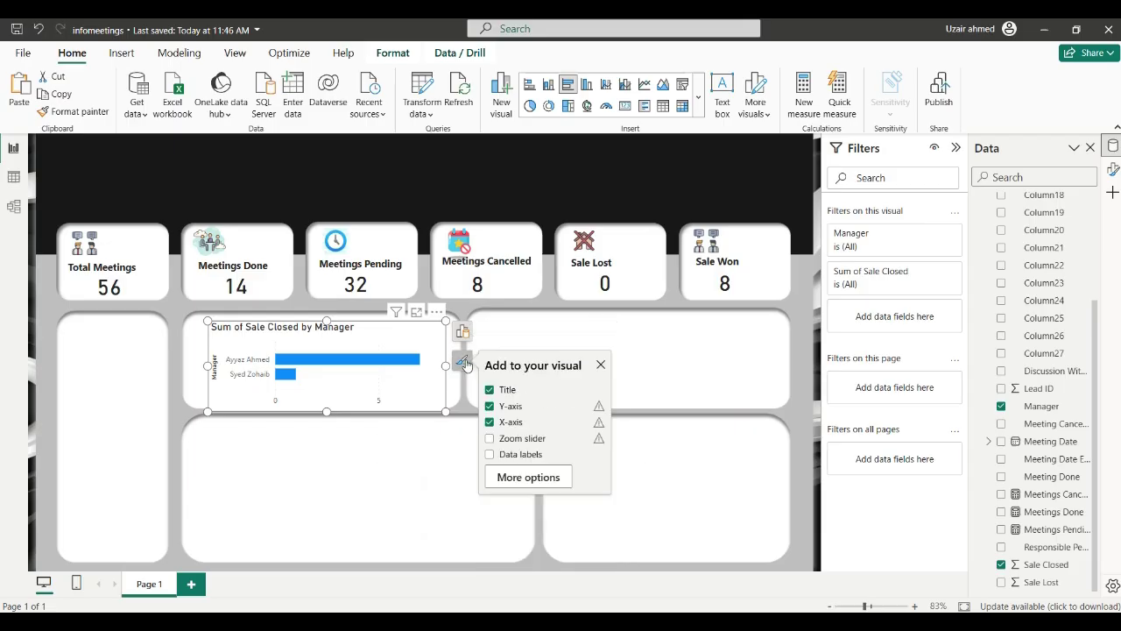
left_click(530, 476)
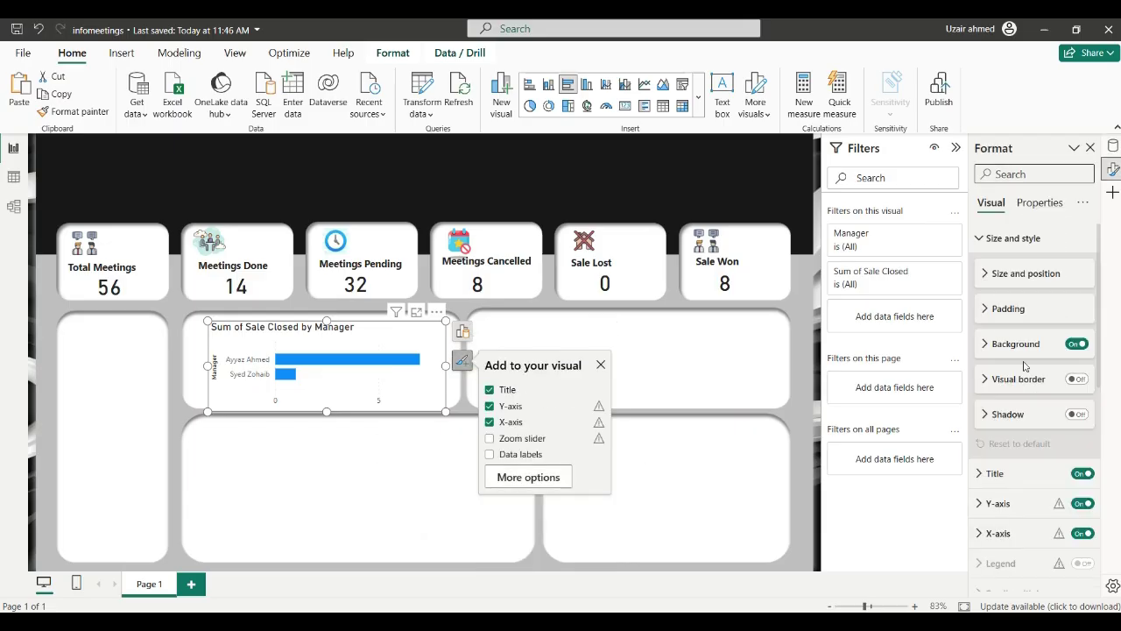
left_click(1076, 343)
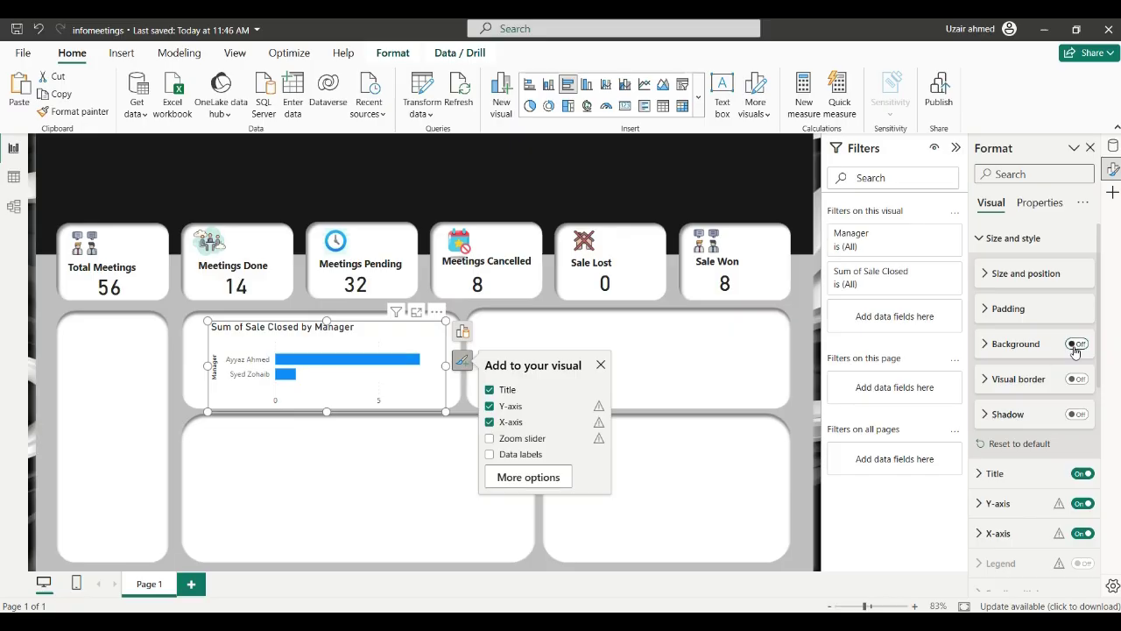
left_click(1075, 414)
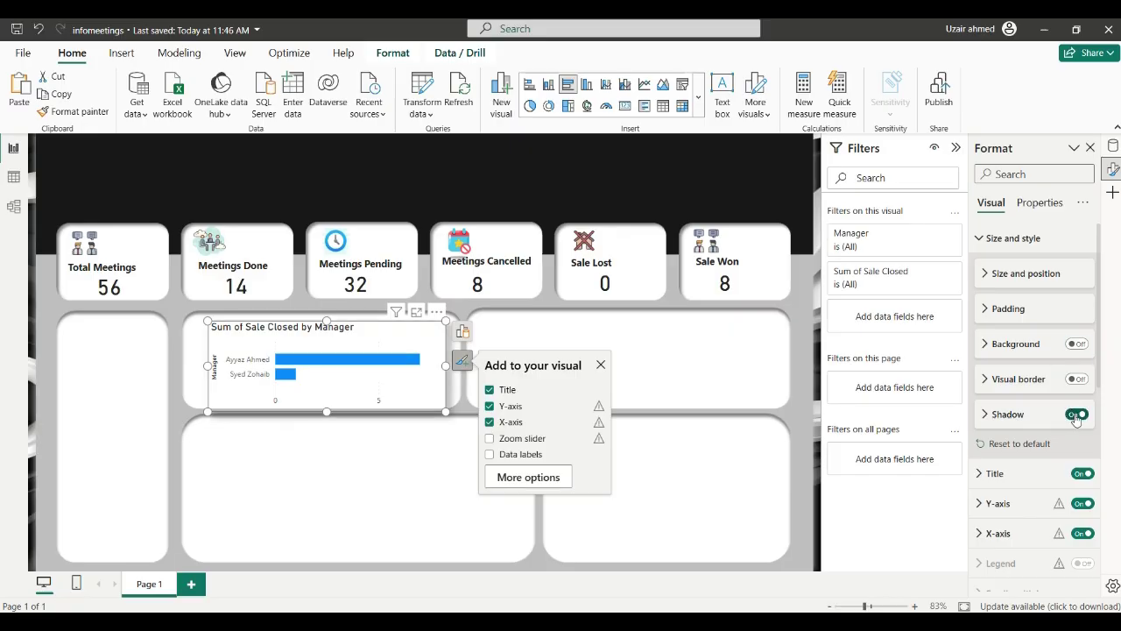
left_click(1076, 417)
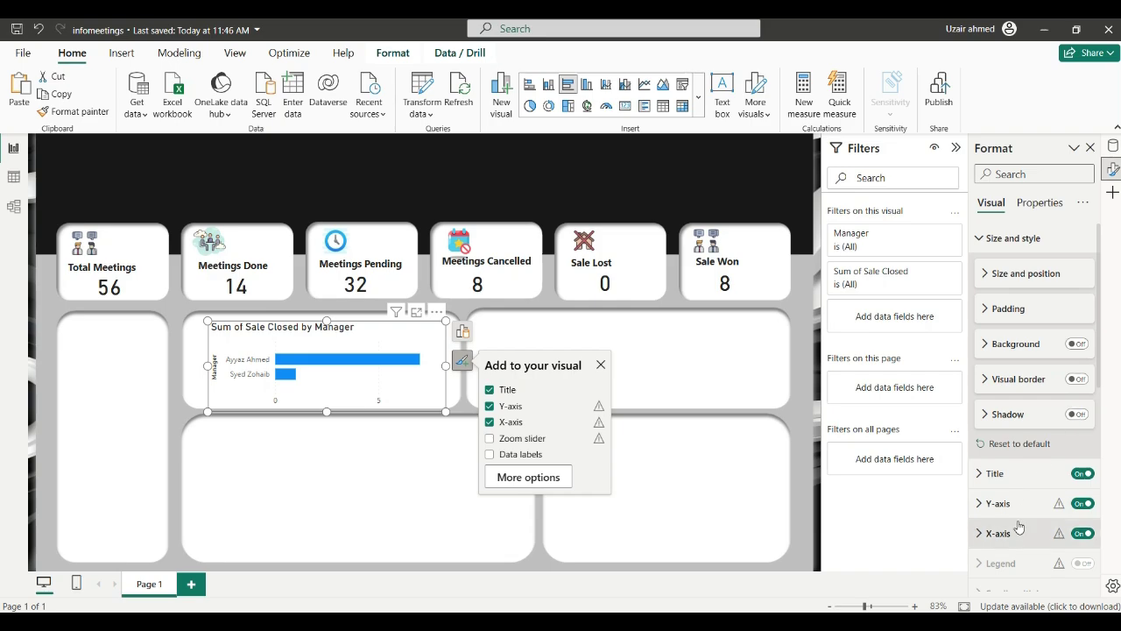
scroll(1007, 438, "down", 3)
left_click(995, 377)
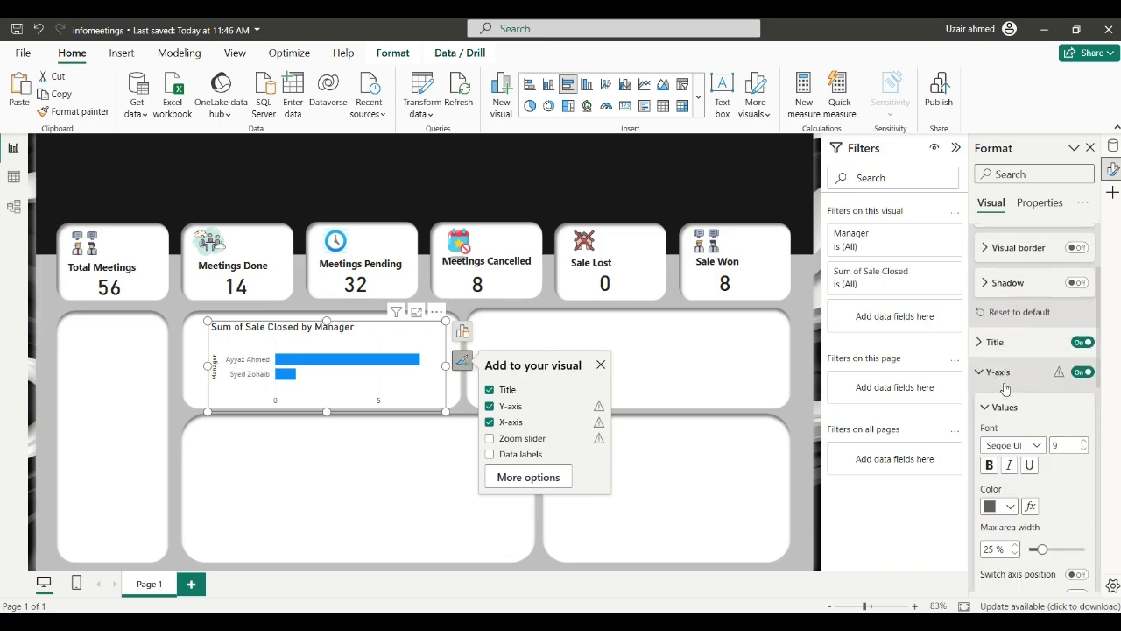
left_click(1081, 342)
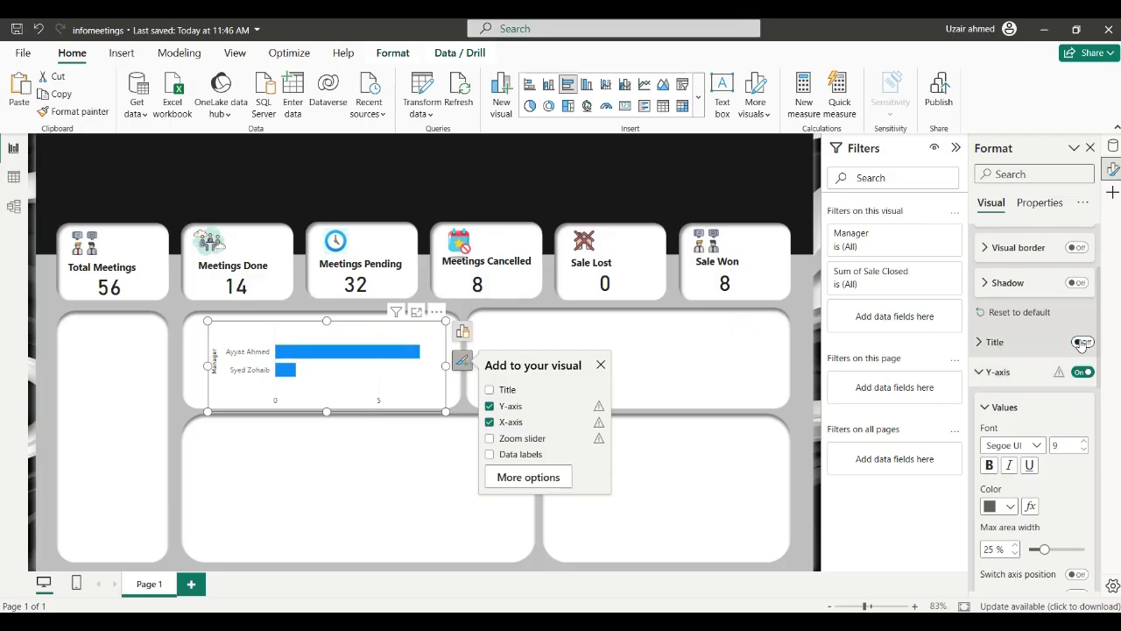
left_click(1082, 342)
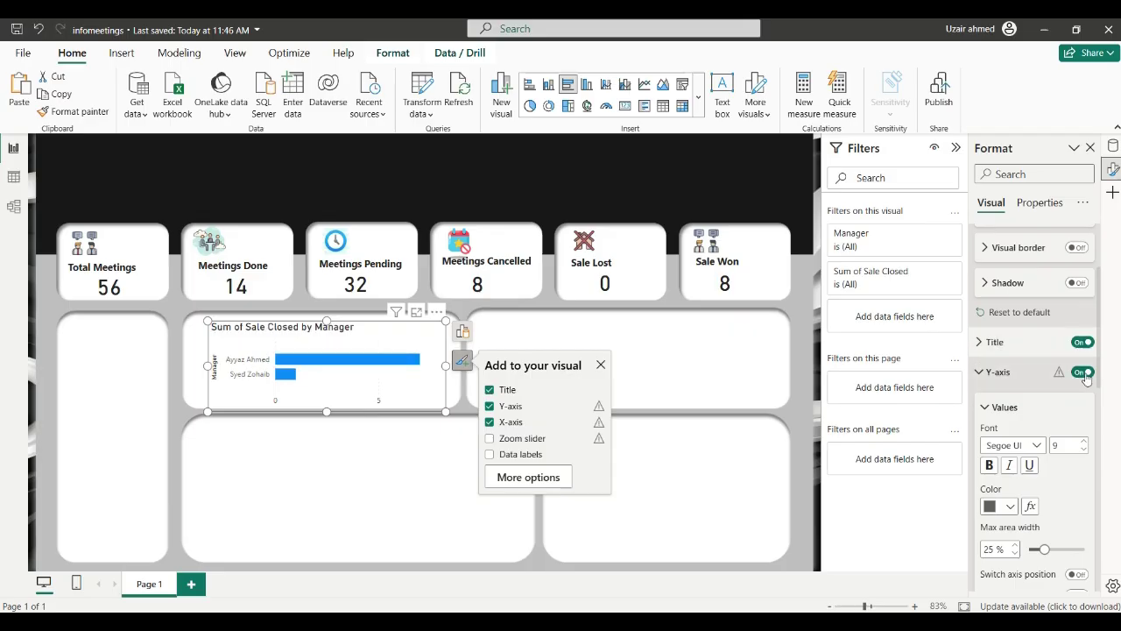
left_click(1083, 372)
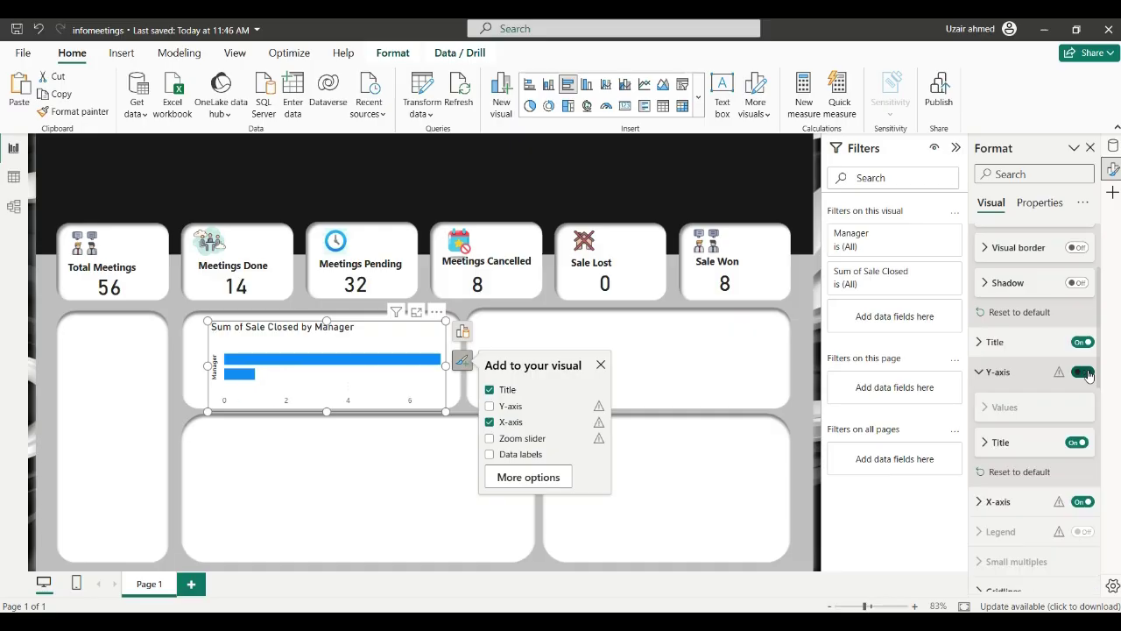
left_click(1084, 372)
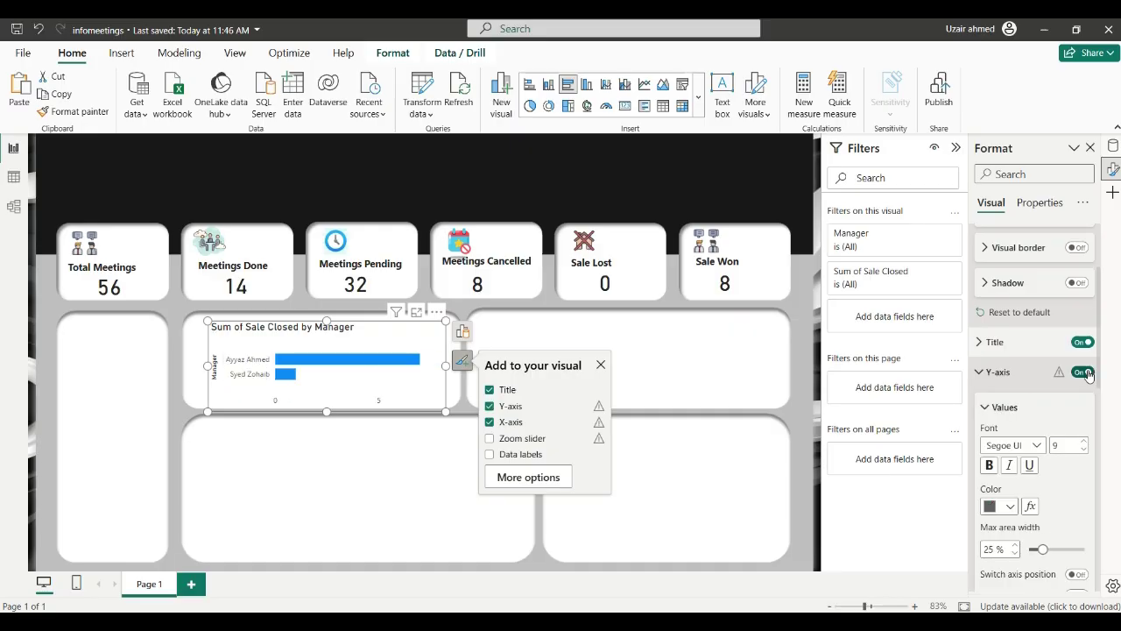
Turn off the bar chart's Y-axis title and widen the chart leftward within its tile
scroll(1018, 370, "down", 5)
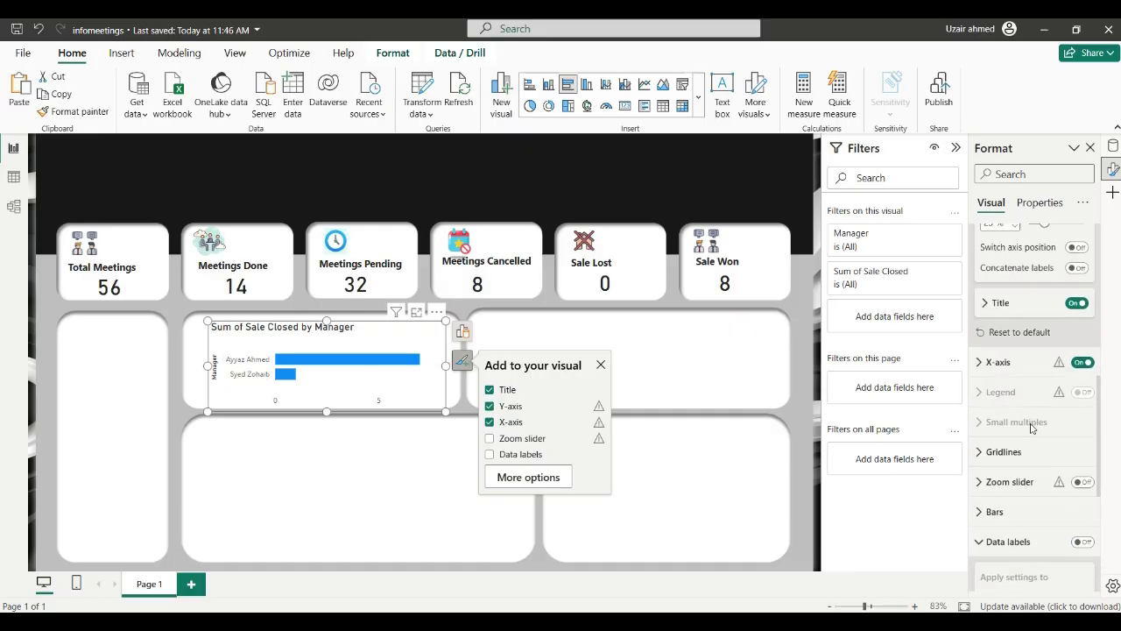
left_click(1017, 367)
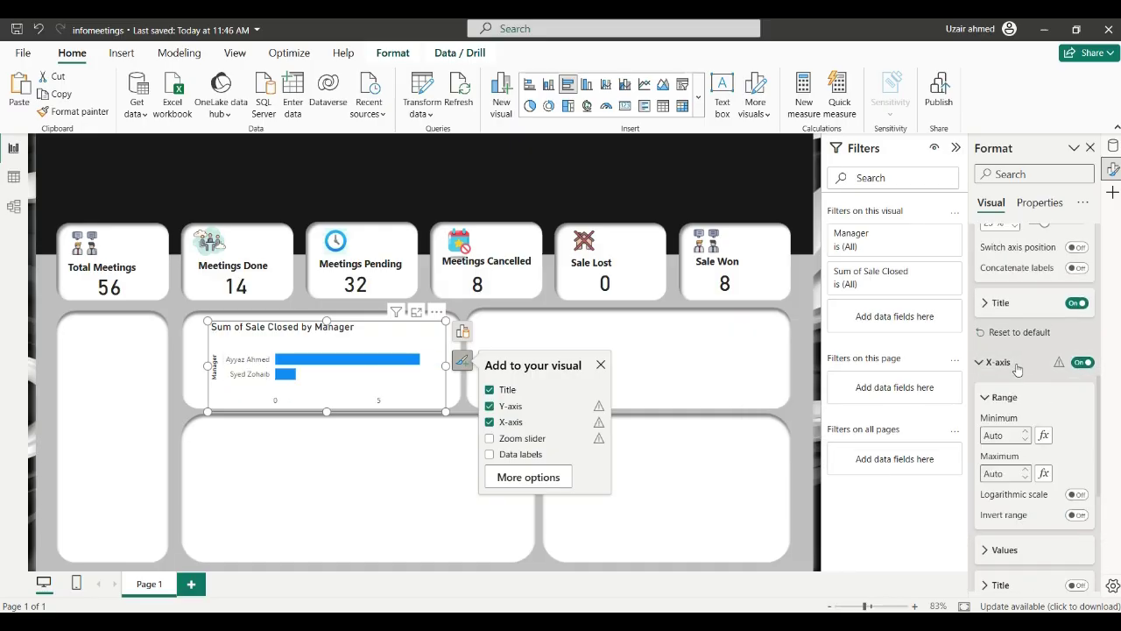
left_click(1076, 303)
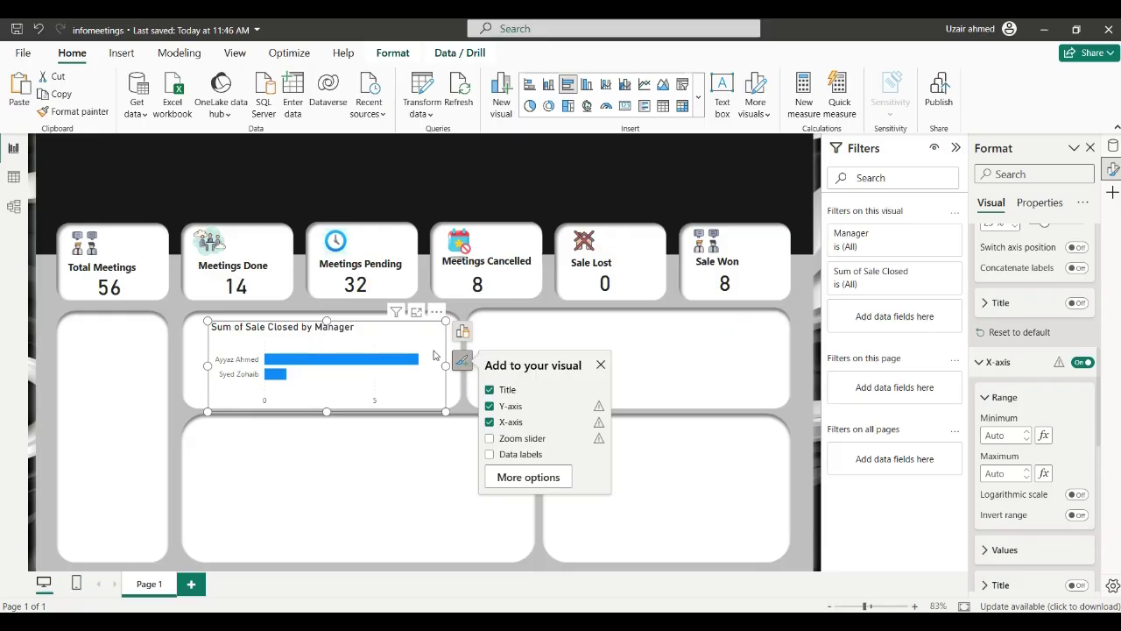
left_click_drag(448, 366, 397, 347)
Turn off the vertical gridlines of the Sale Closed by Manager chart
scroll(1055, 475, "down", 10)
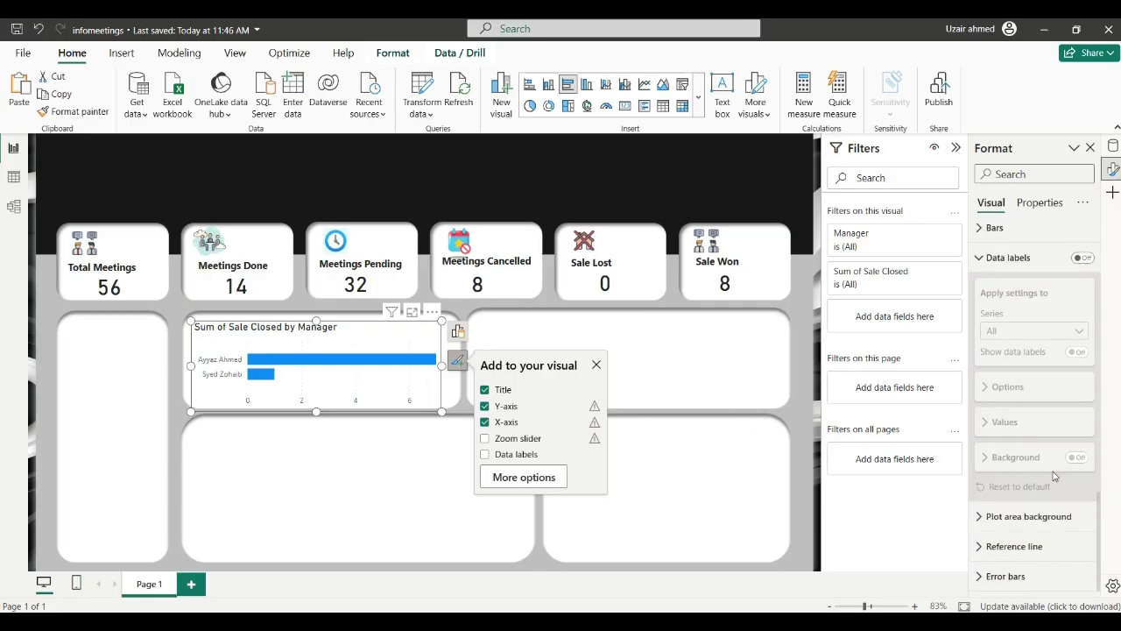
scroll(1032, 361, "up", 4)
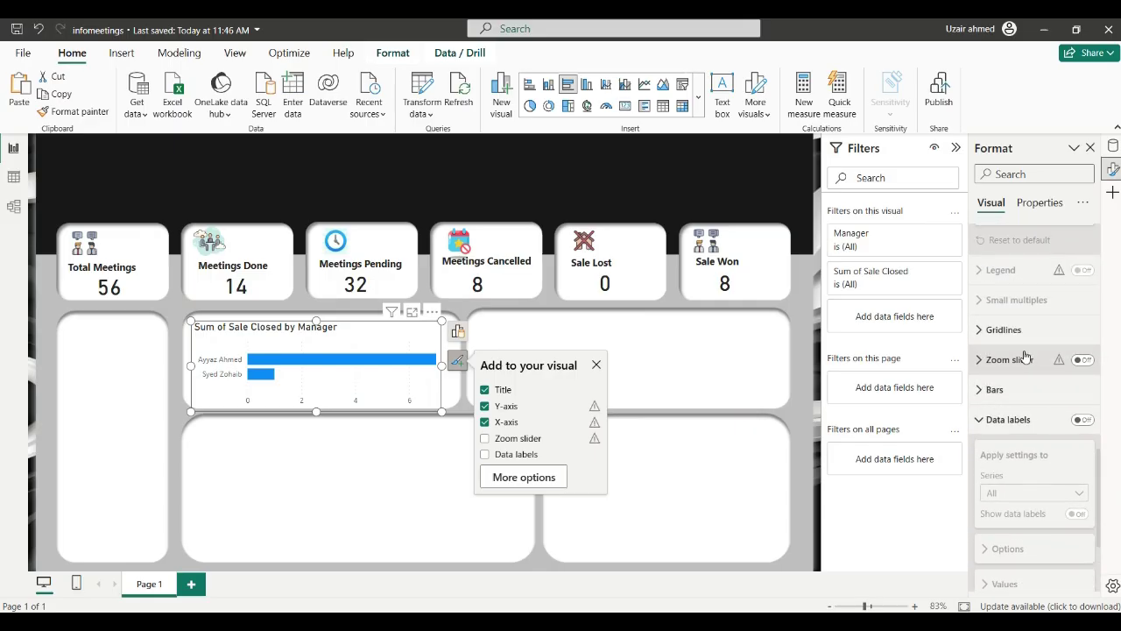
left_click(1023, 330)
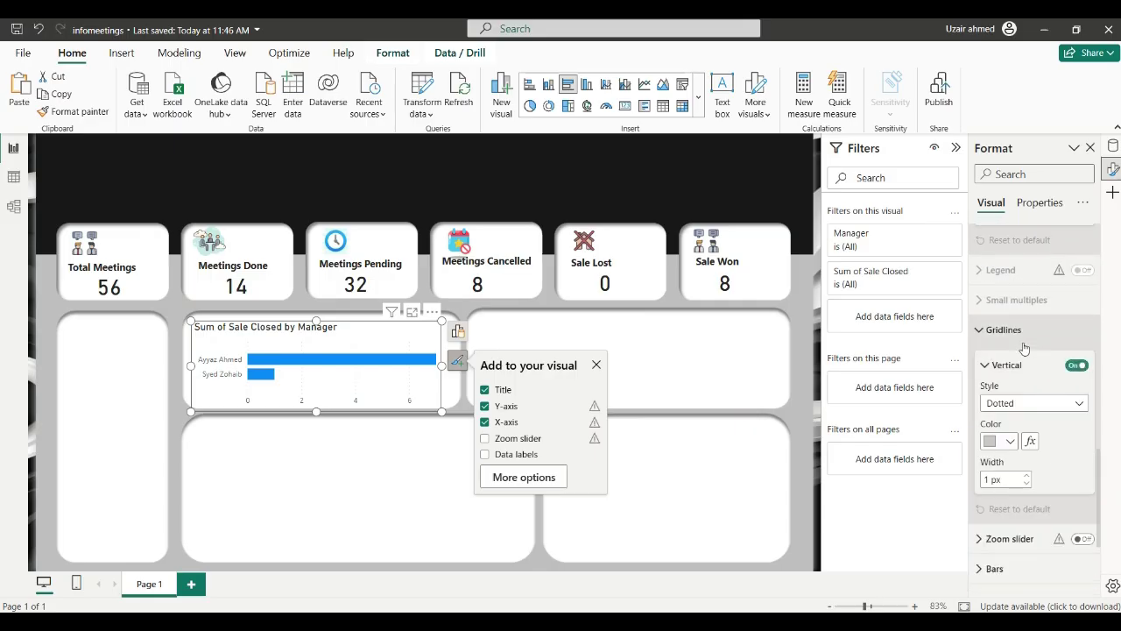
left_click(1081, 366)
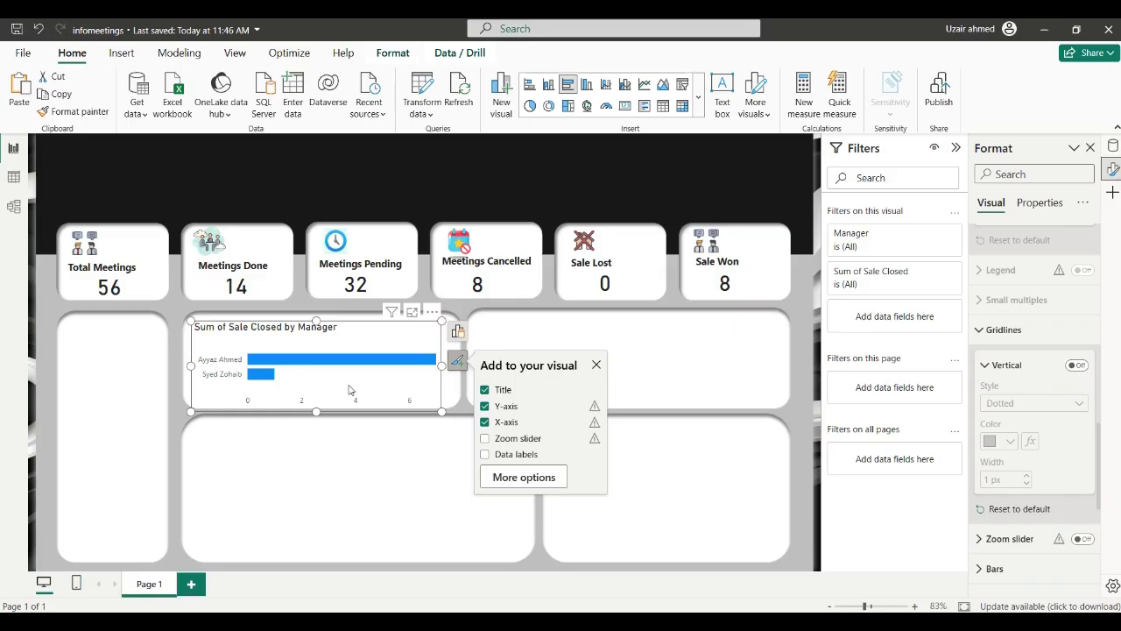
Set the default bar color of the Sale Closed by Manager chart to dark navy blue
scroll(1033, 487, "down", 3)
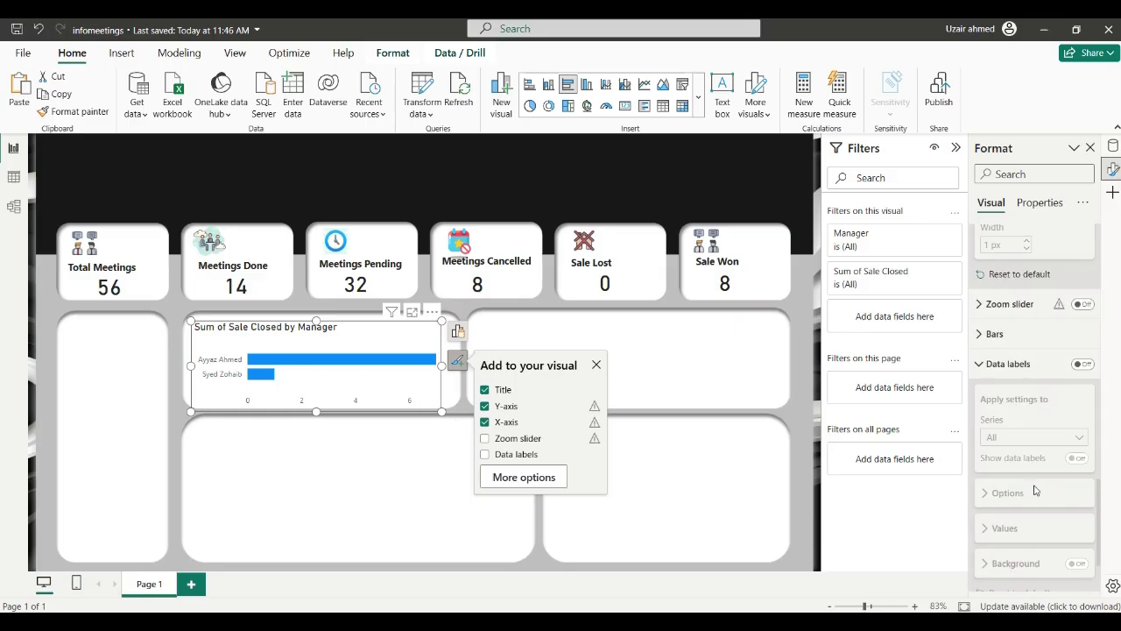
left_click(1020, 337)
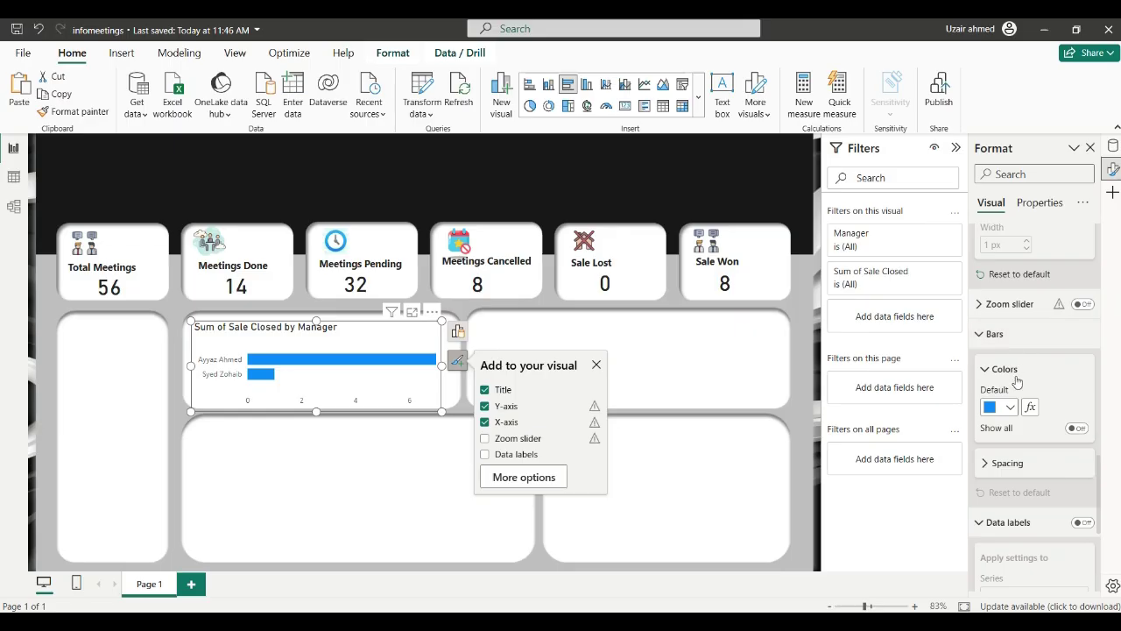
left_click(1013, 409)
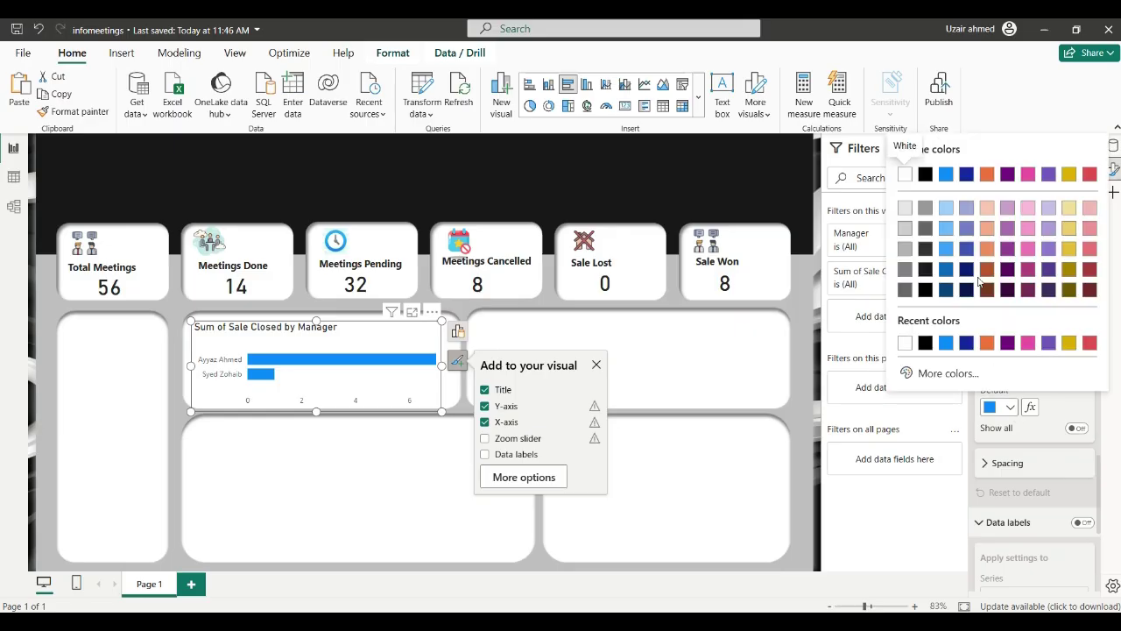
mouse_move(400, 624)
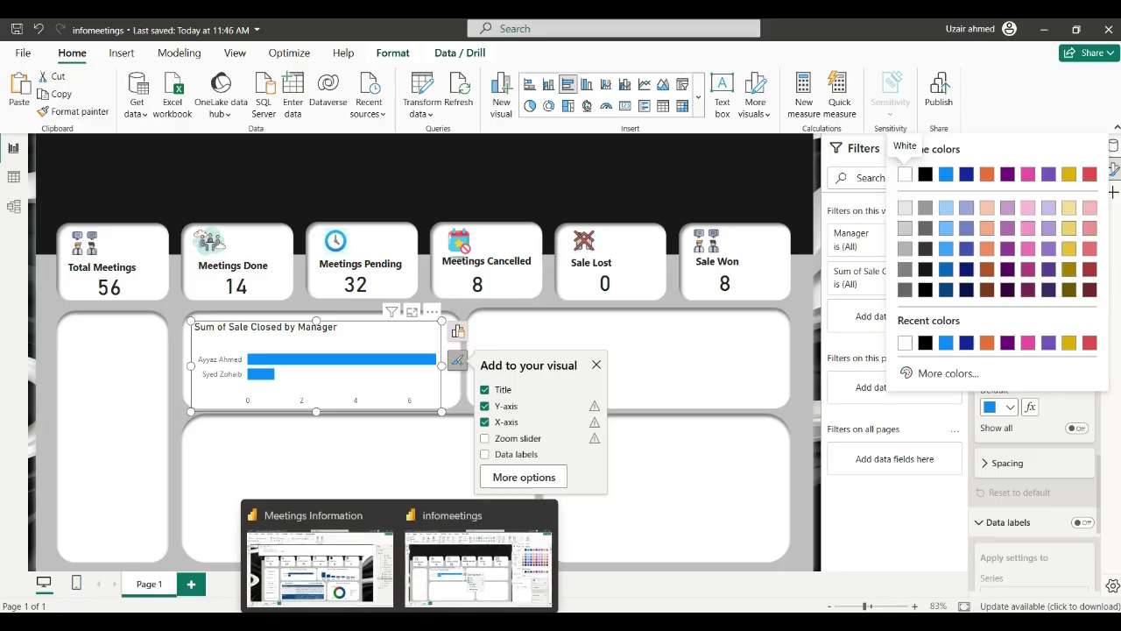
left_click(966, 272)
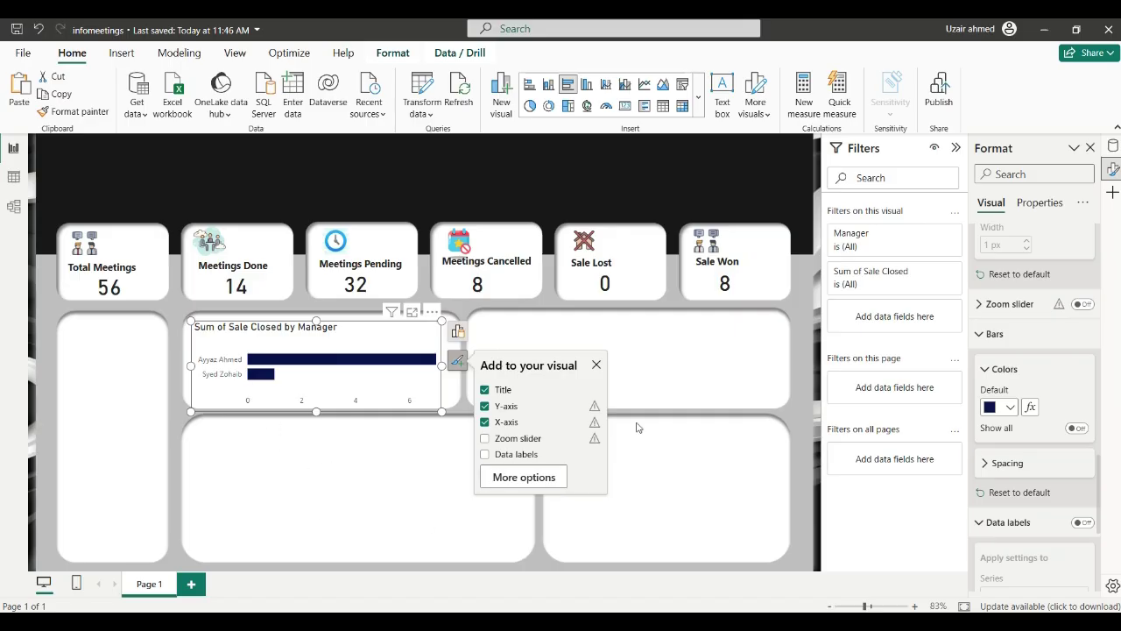
Center the title of the Sale Closed by Manager chart horizontally
scroll(1028, 355, "down", 3)
scroll(1028, 354, "up", 4)
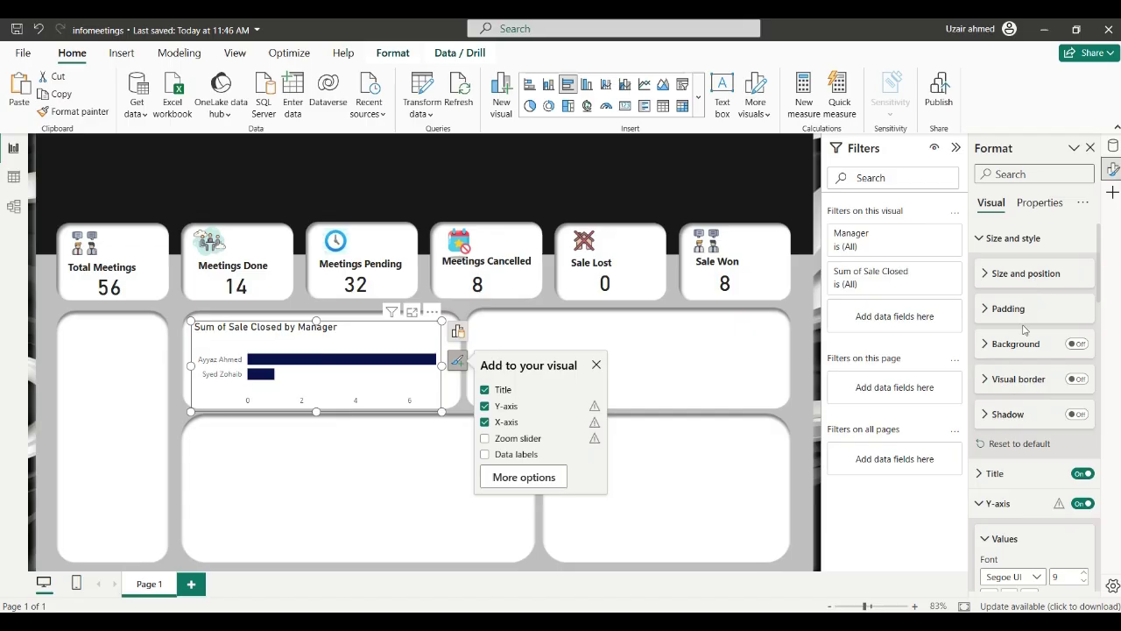
left_click(1010, 483)
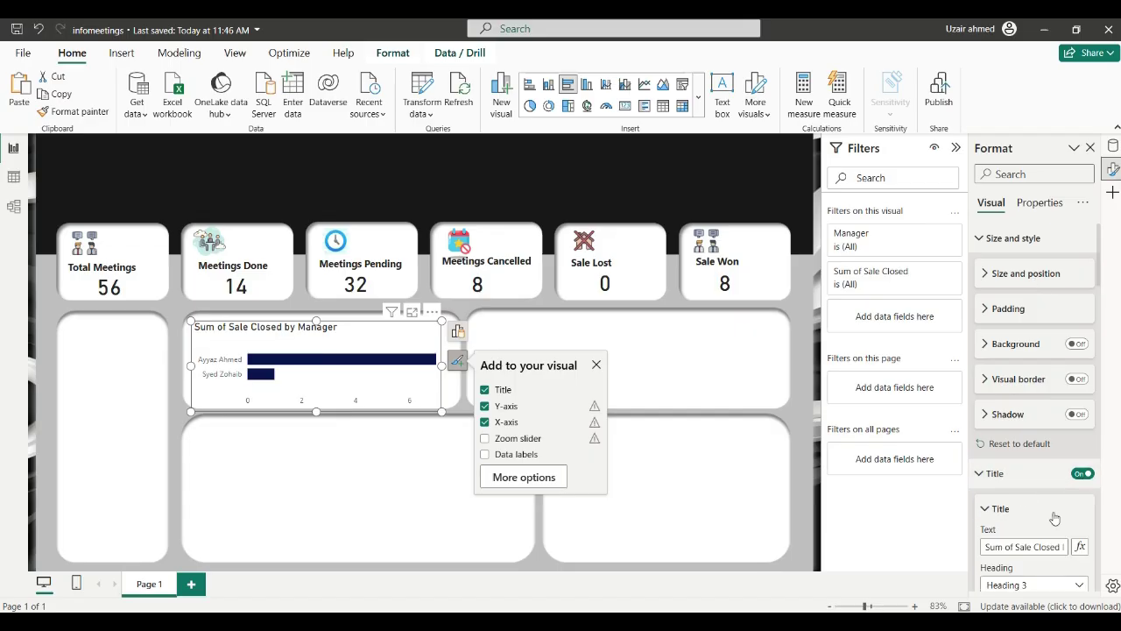
scroll(1050, 516, "down", 3)
scroll(1011, 557, "down", 2)
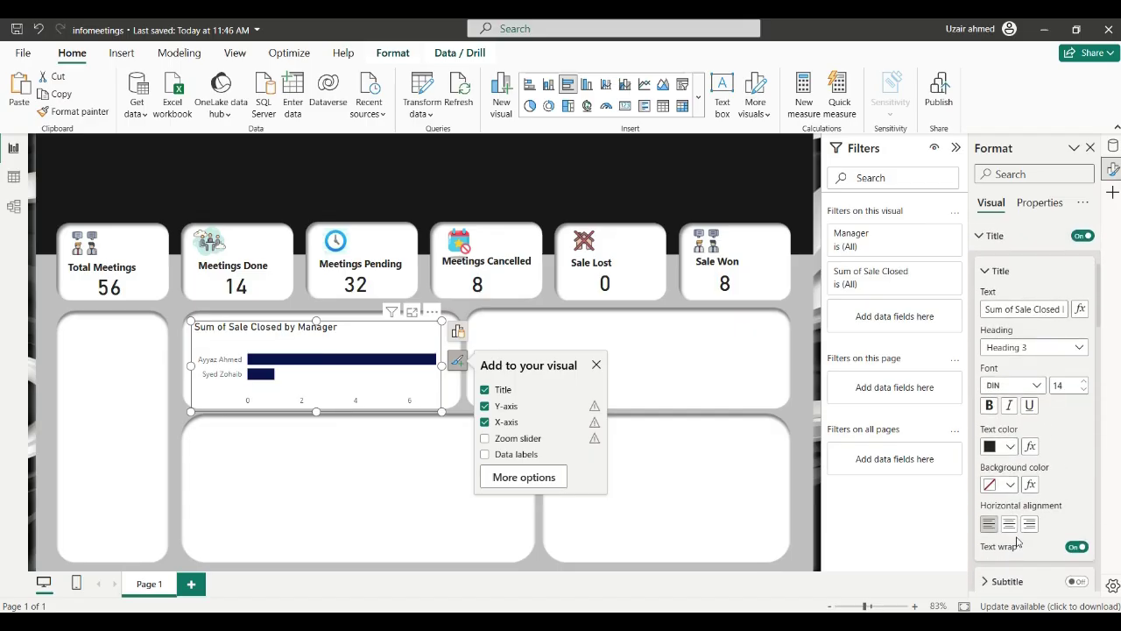
left_click(1009, 525)
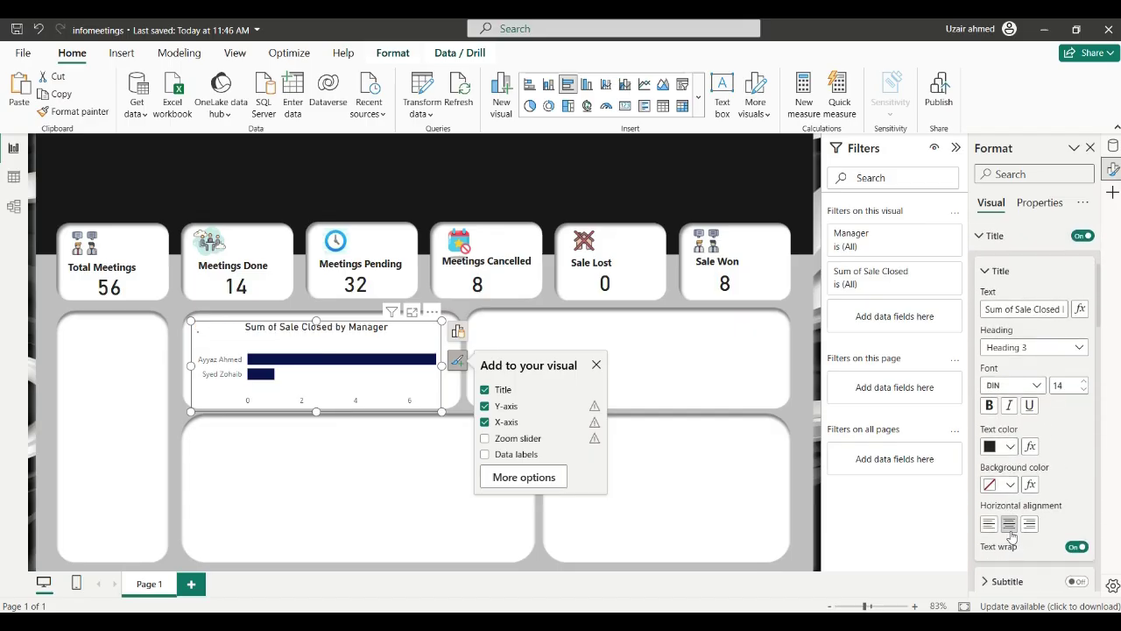
Add a clustered column chart and place it in the wide tile below Meetings Cancelled and Sale Lost
left_click(391, 450)
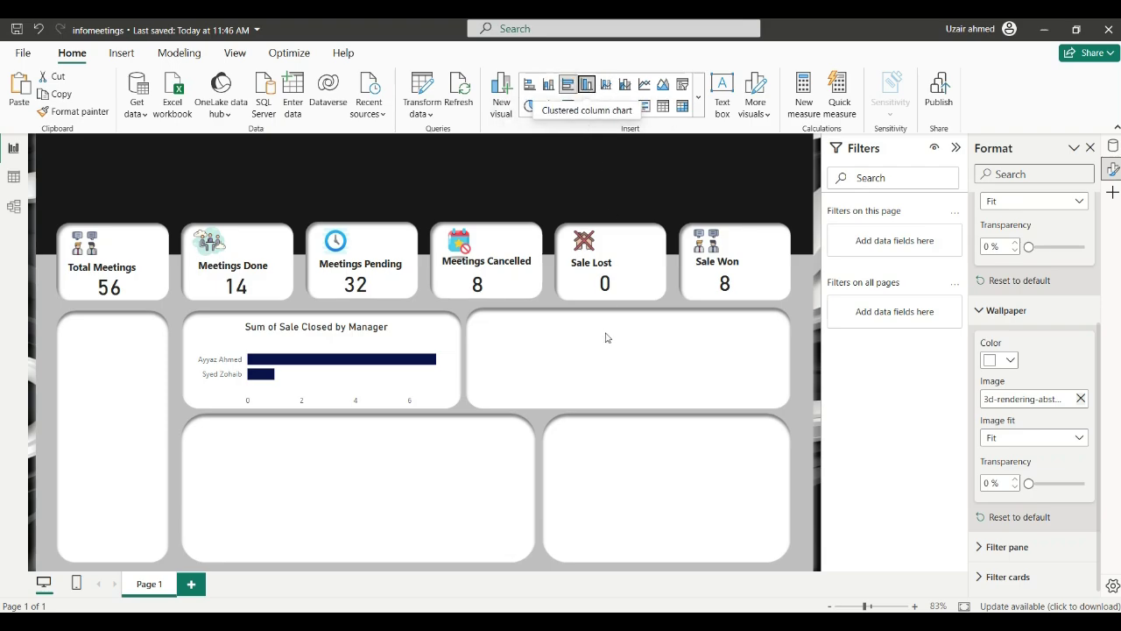
left_click_drag(121, 182, 561, 361)
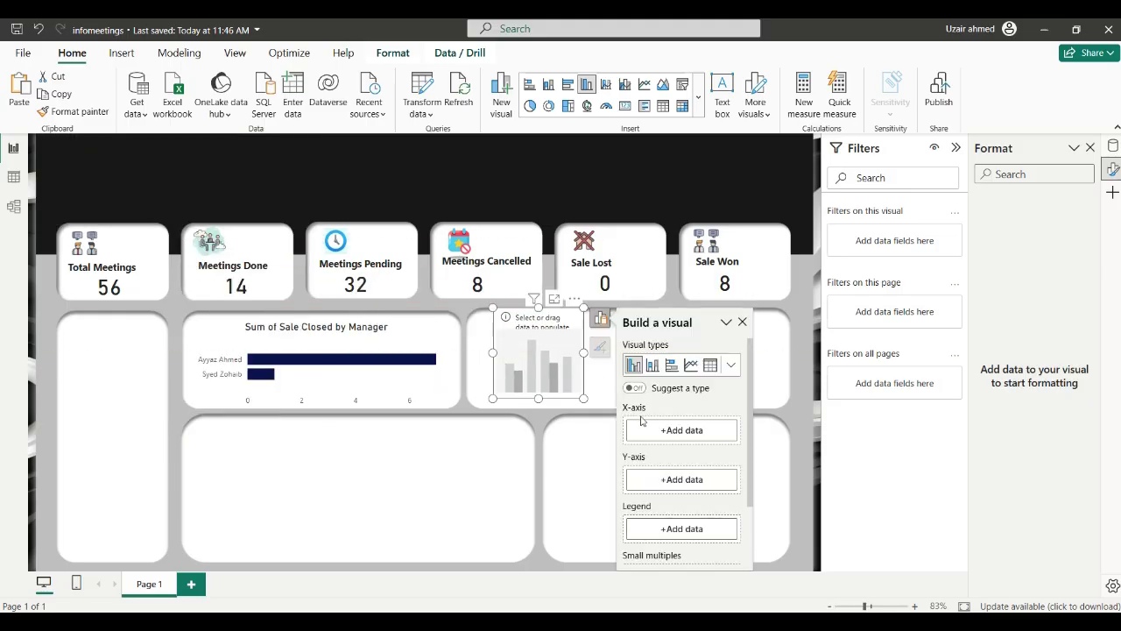
Assign Responsible Person to the new column chart's X-axis and Meetings Done to its Y-axis
left_click(658, 438)
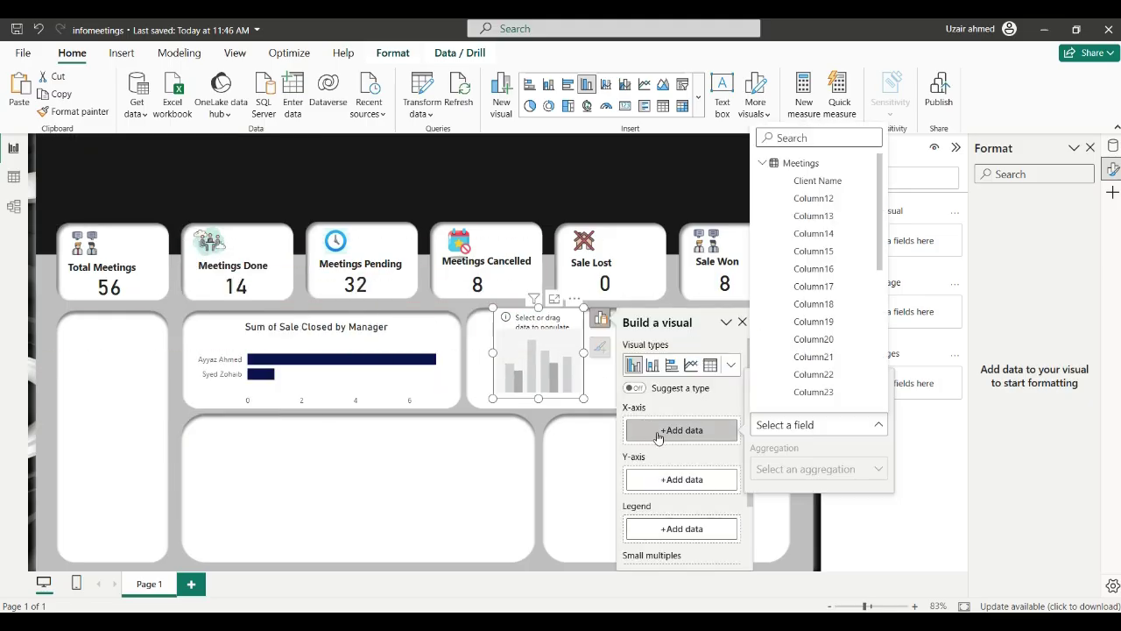
scroll(797, 320, "down", 5)
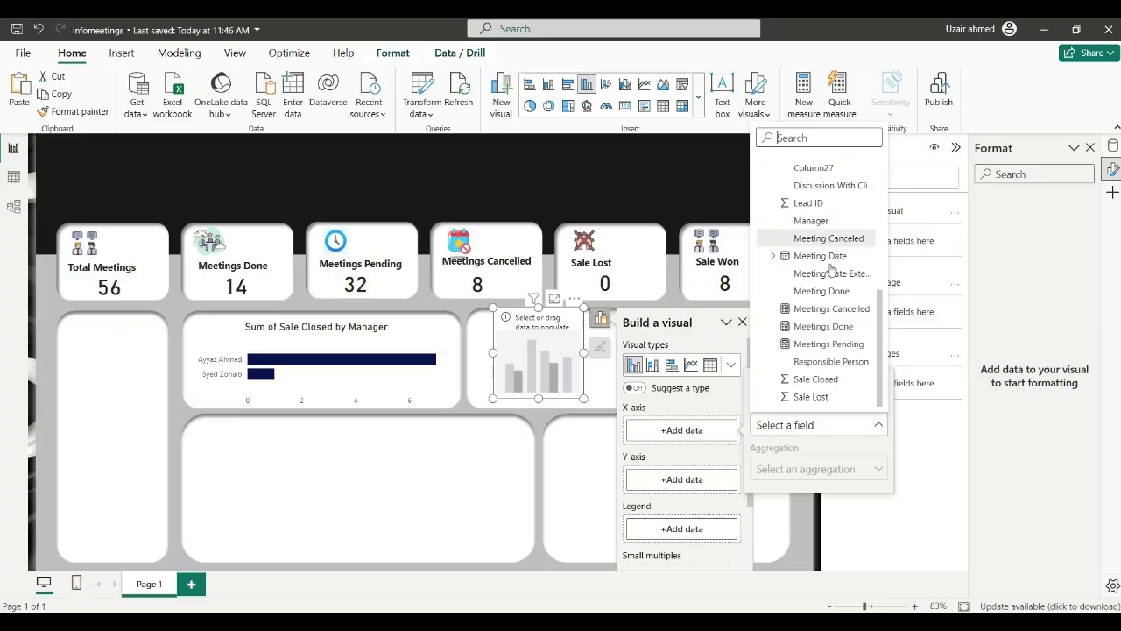
left_click(833, 362)
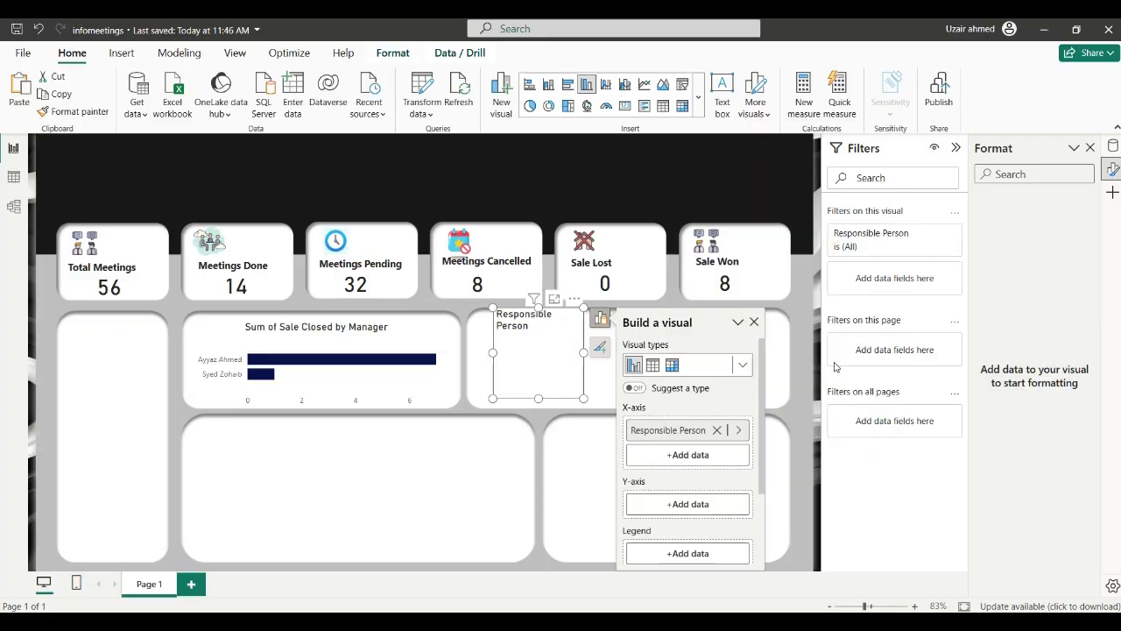
left_click(674, 507)
scroll(825, 360, "down", 5)
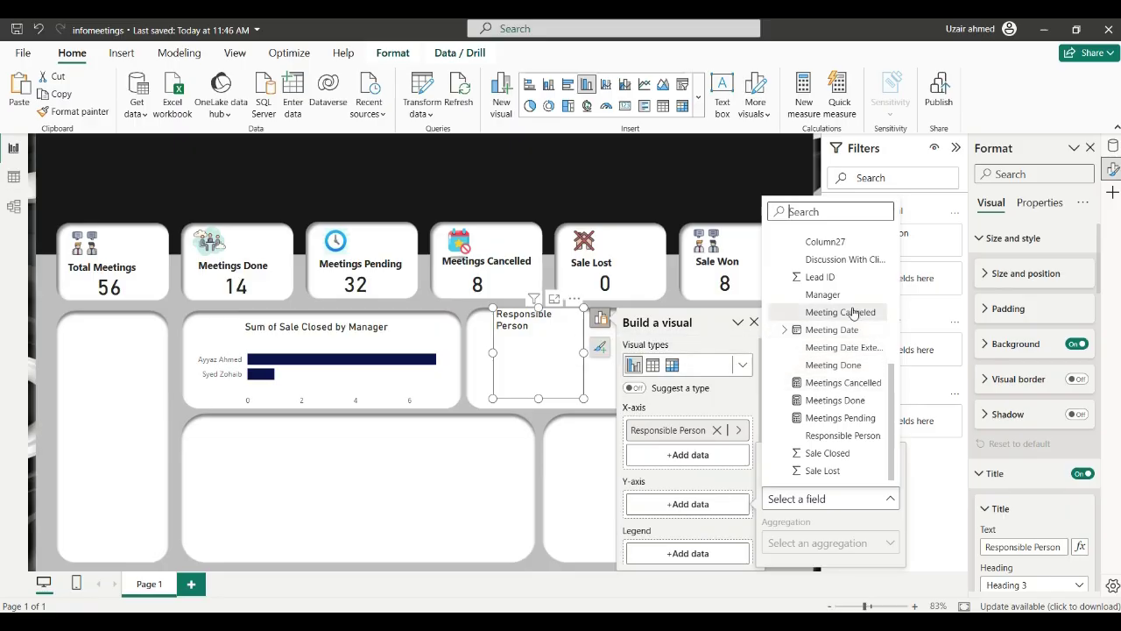
left_click(843, 407)
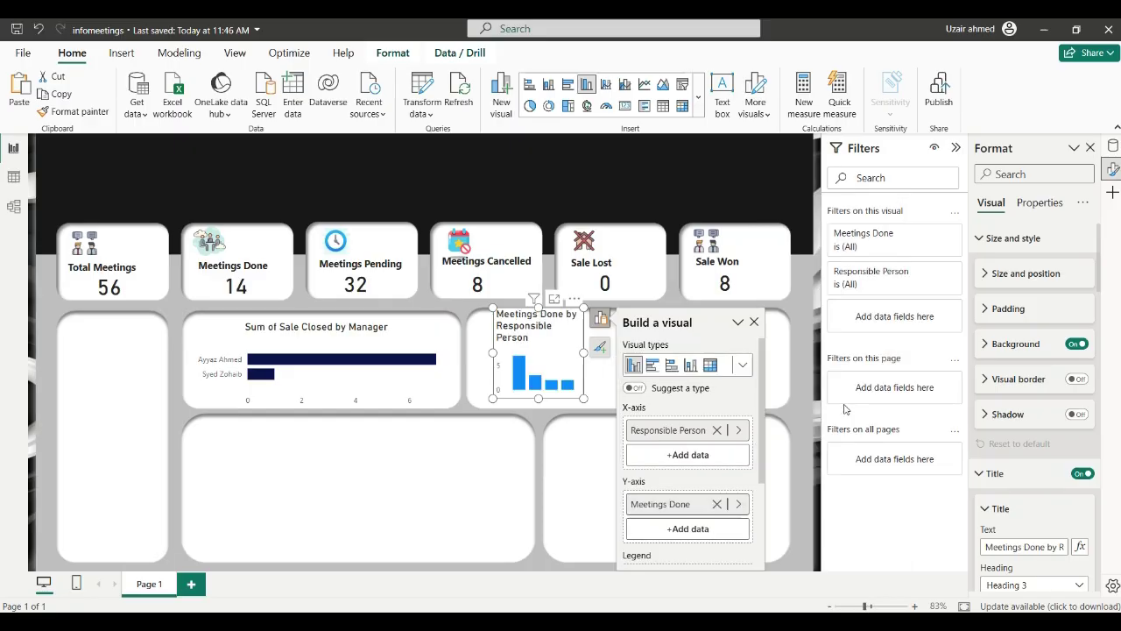
Widen the Meetings Done by Responsible Person chart to nearly the tile's width, lower its top edge and shift it left
left_click_drag(583, 352, 788, 352)
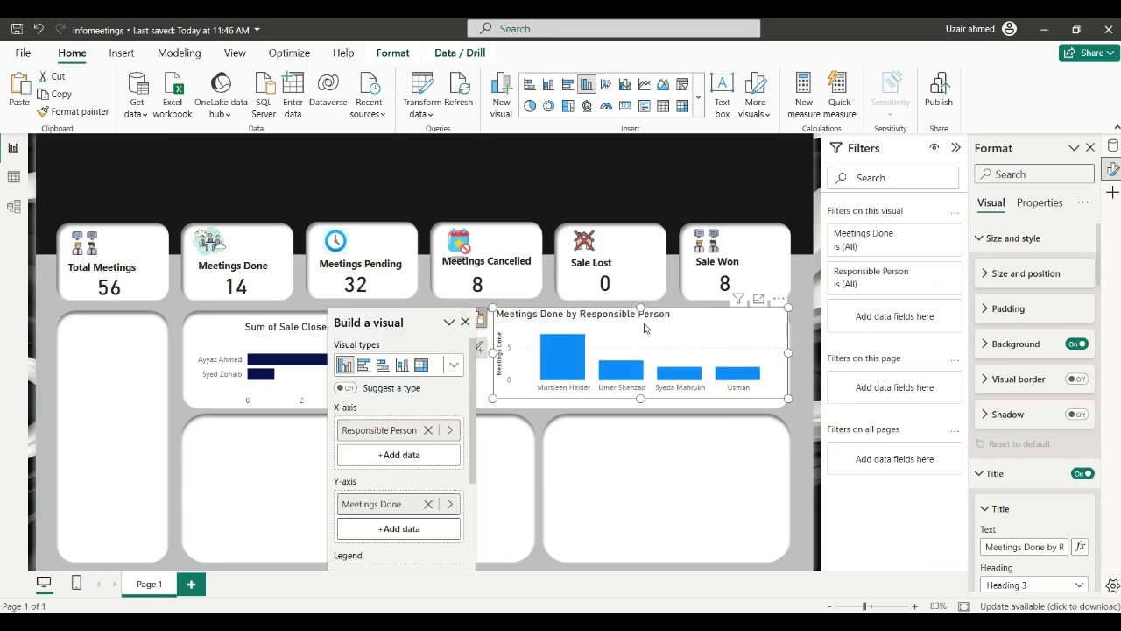
left_click_drag(640, 306, 661, 339)
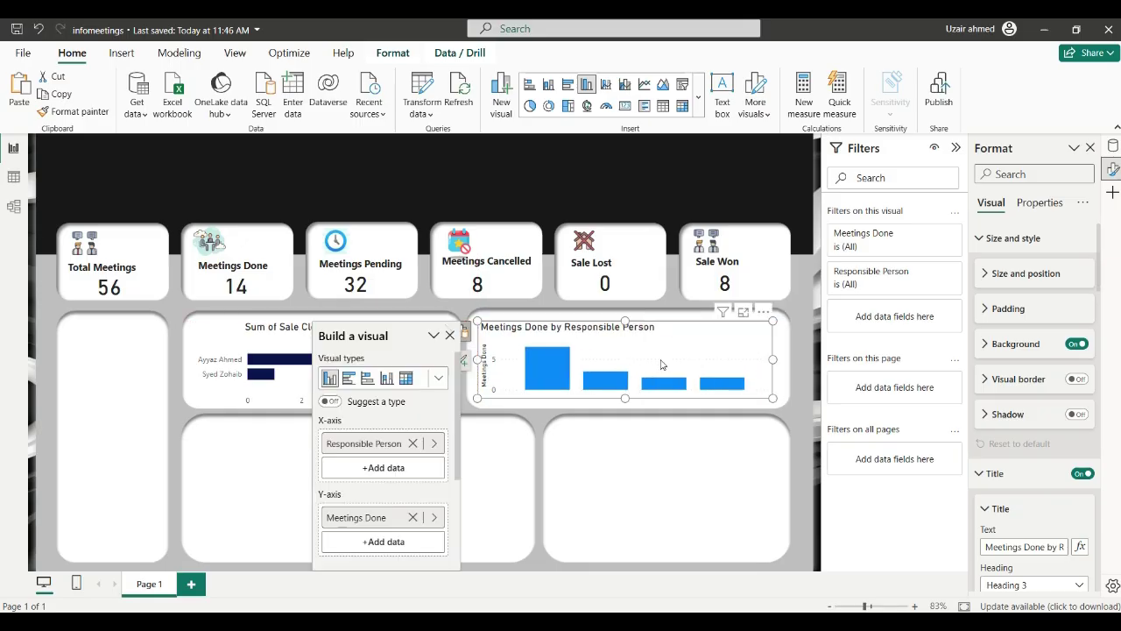
Extend the Meetings Done by Responsible Person chart downward and copy the Sale Closed by Manager chart's formatting onto it
left_click_drag(625, 398, 628, 414)
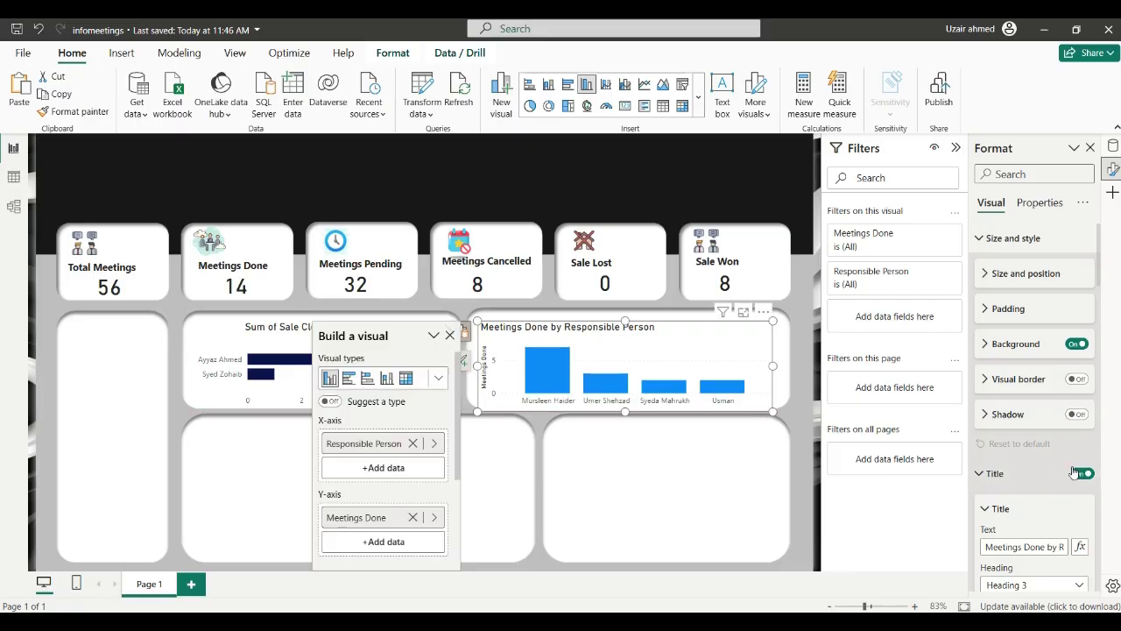
left_click(286, 388)
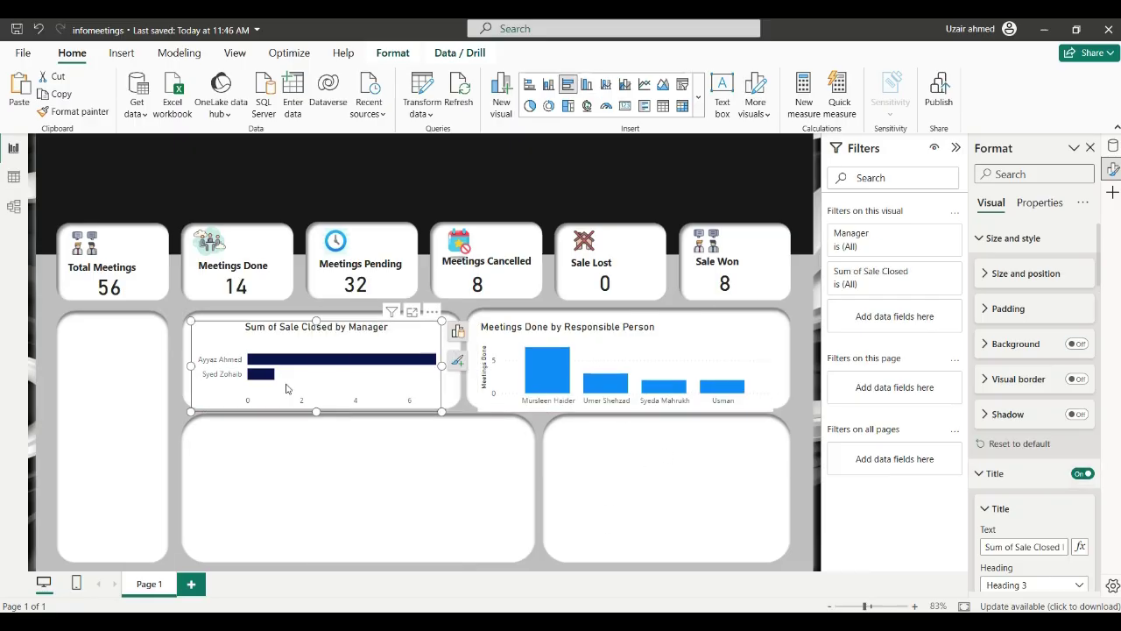
left_click(84, 116)
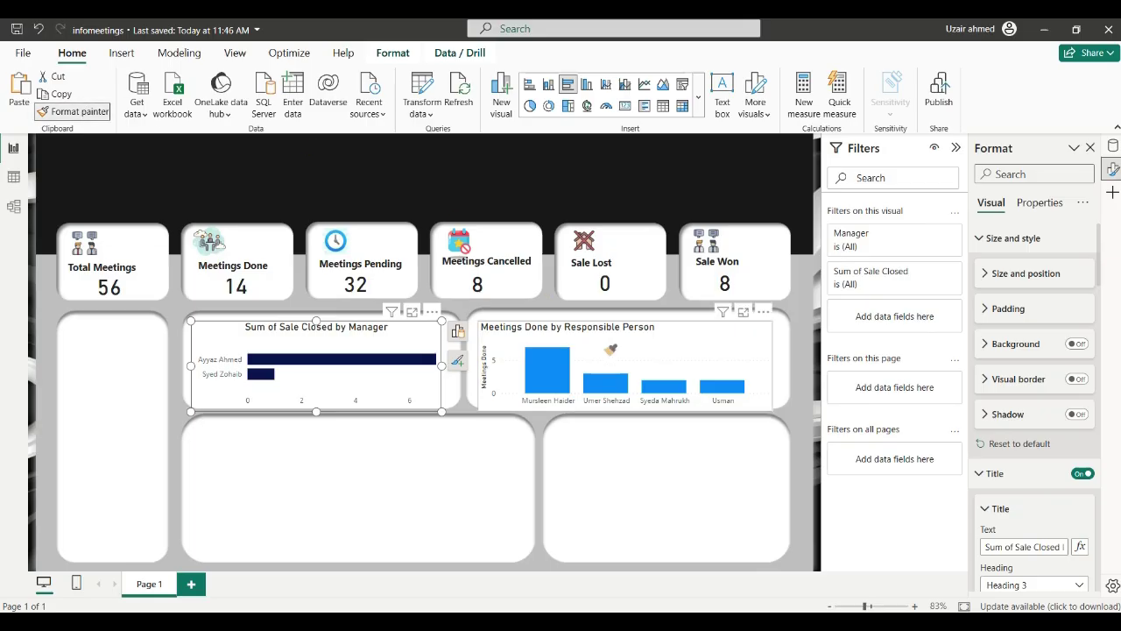
left_click(610, 349)
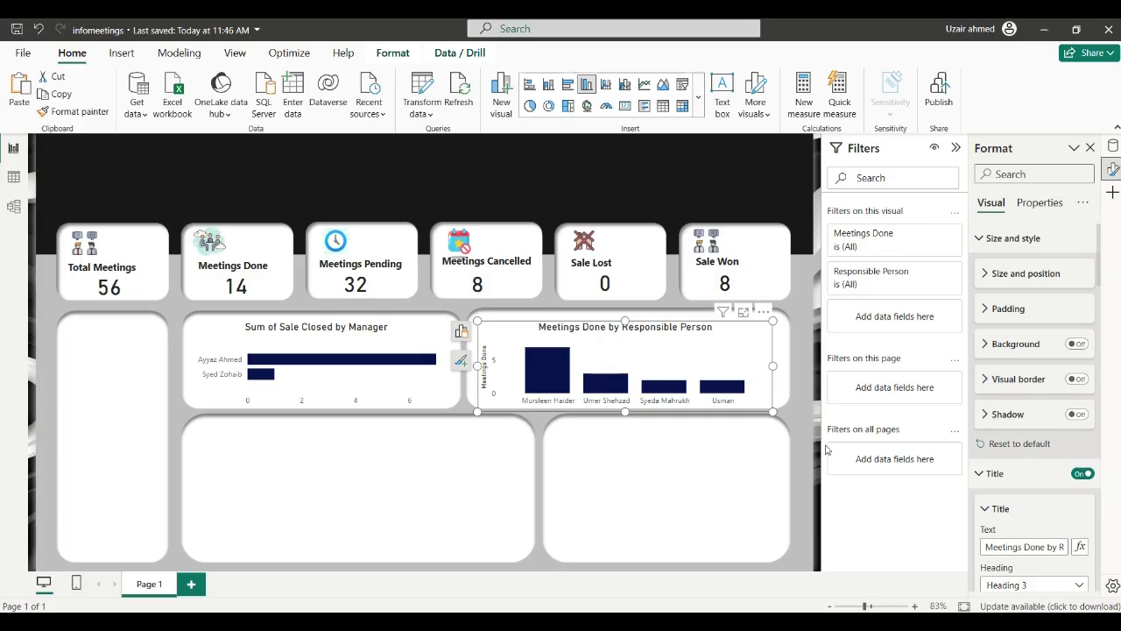
Nudge the Meetings Done by Responsible Person chart slightly up and to the right within its tile
key("Up")
key("Up")
key("Up")
key("Up")
key("Up")
key("Up")
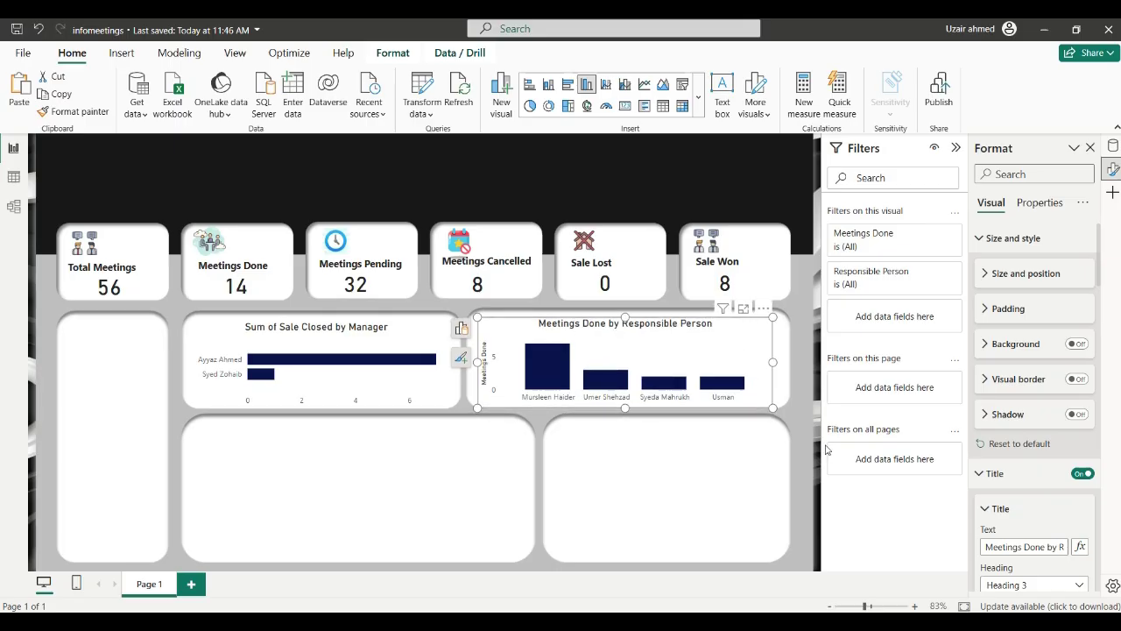
key("Right")
key("Right")
key("Right")
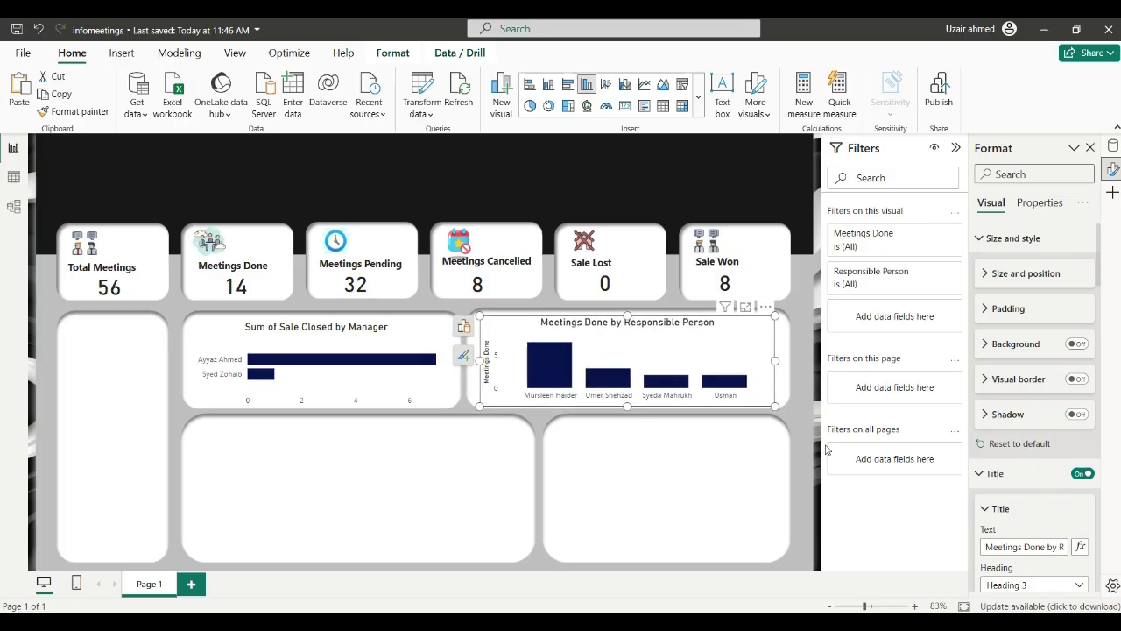
key("Up")
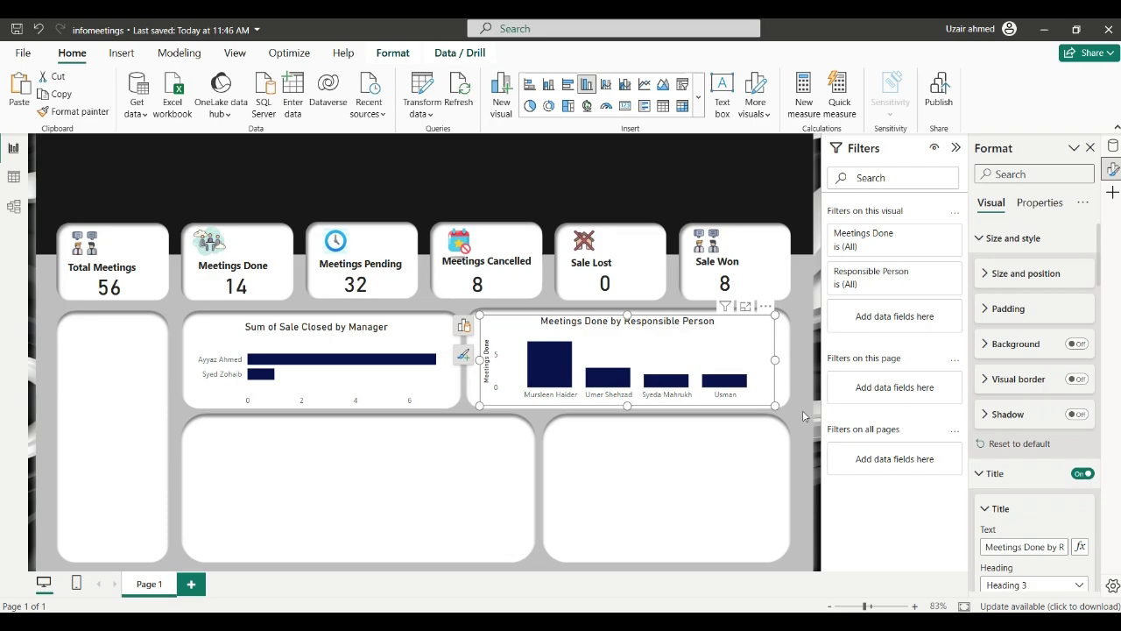
left_click(803, 415)
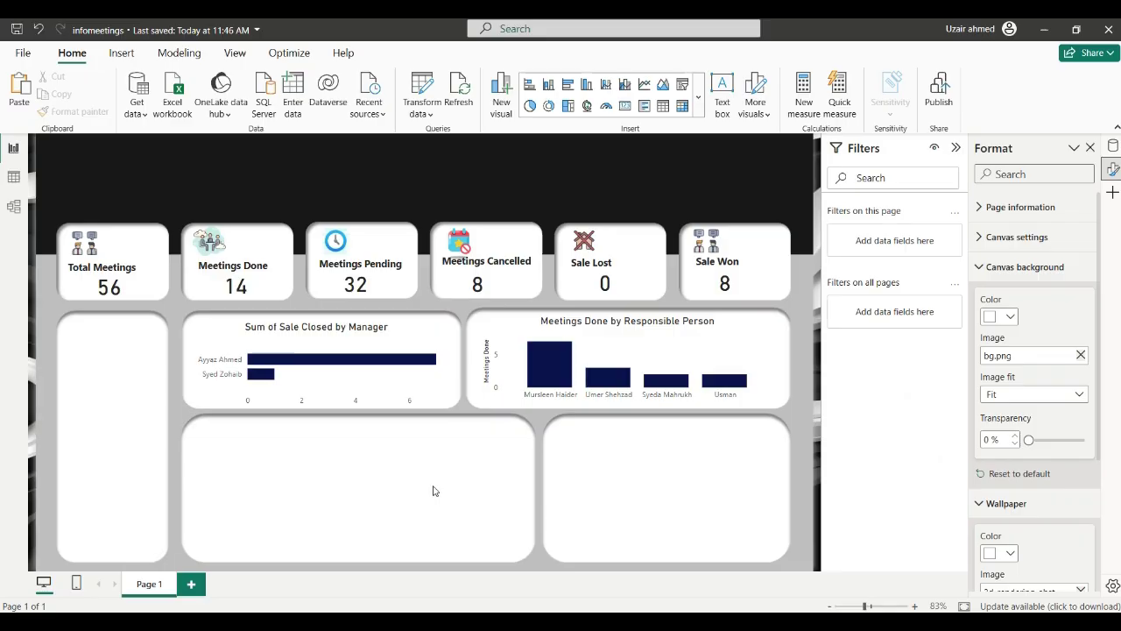
Insert a table visual, move it down near the Sale Closed by Manager chart, and add the Discussion With Client field
left_click(664, 106)
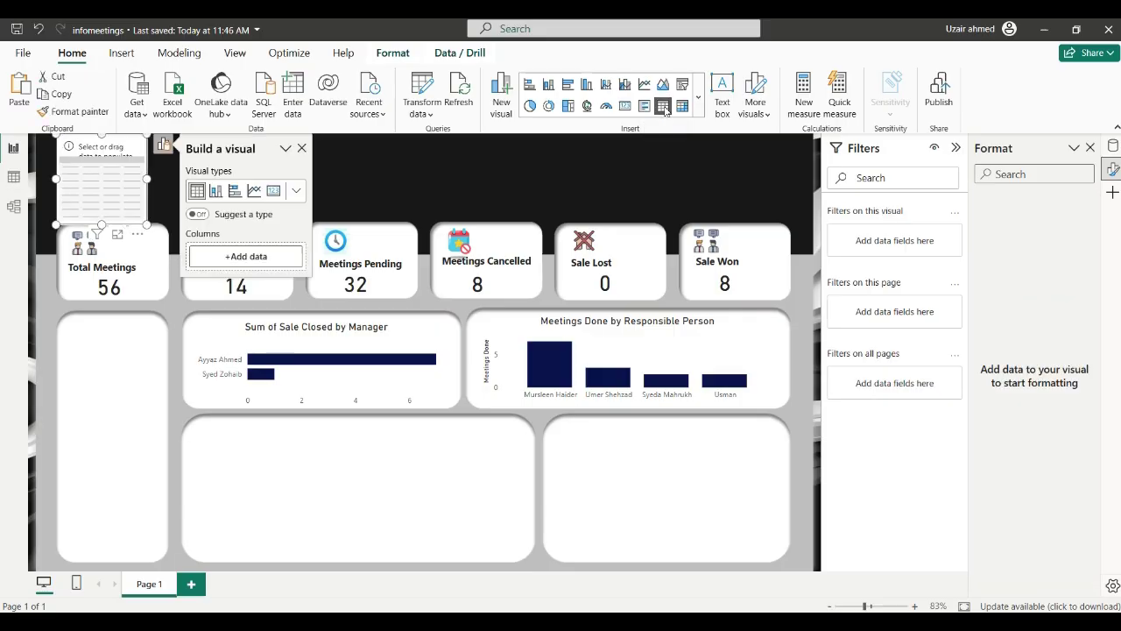
left_click_drag(230, 338, 290, 407)
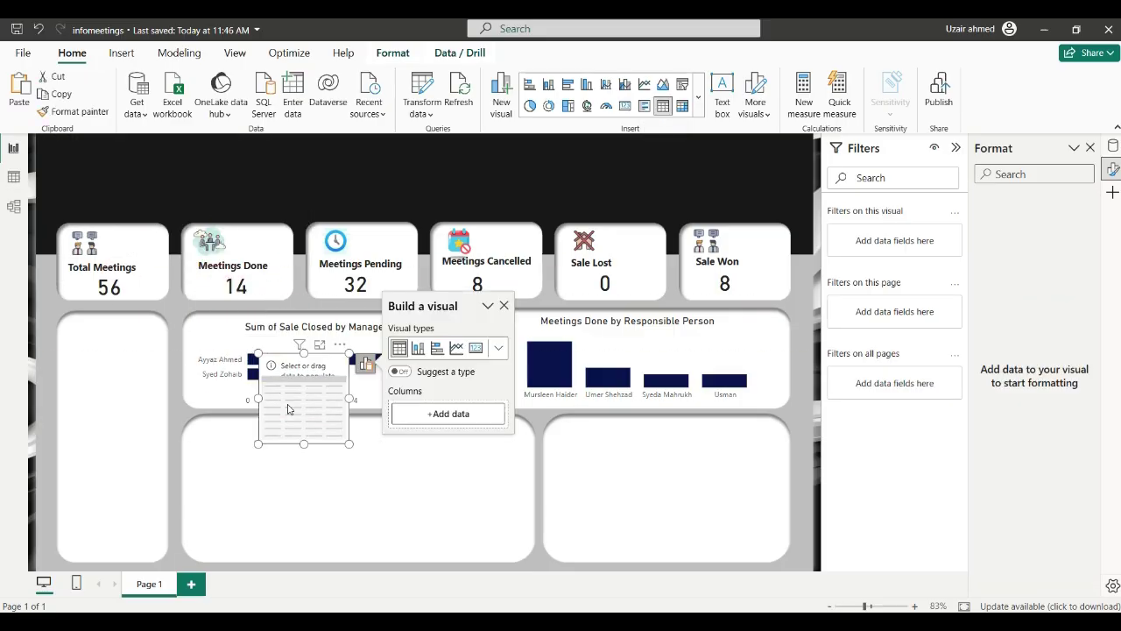
left_click(443, 413)
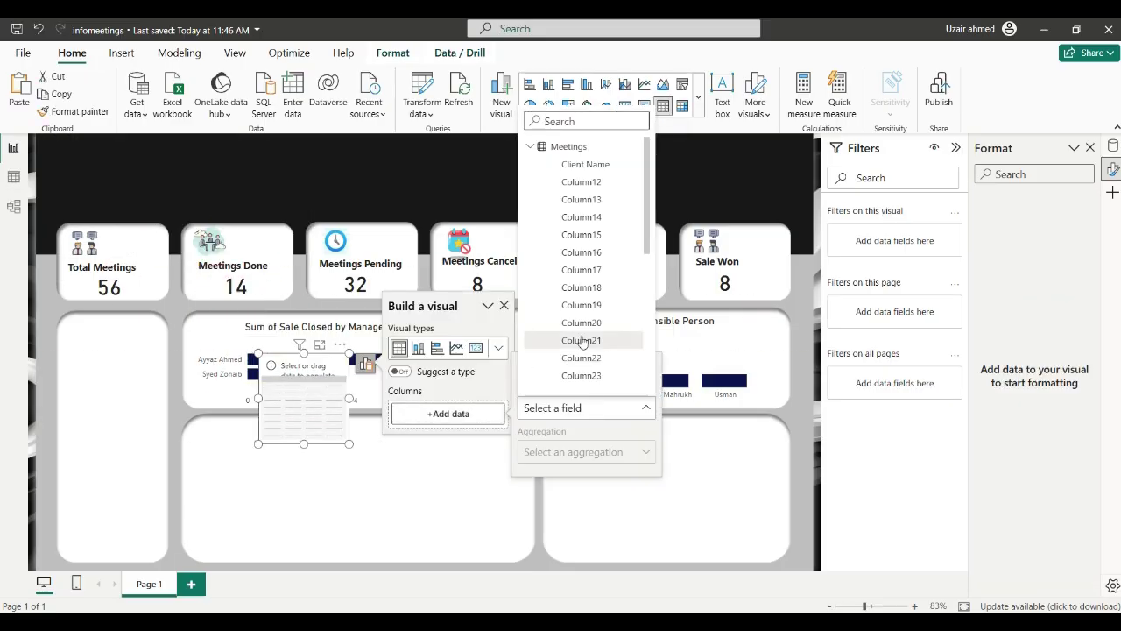
scroll(582, 337, "down", 5)
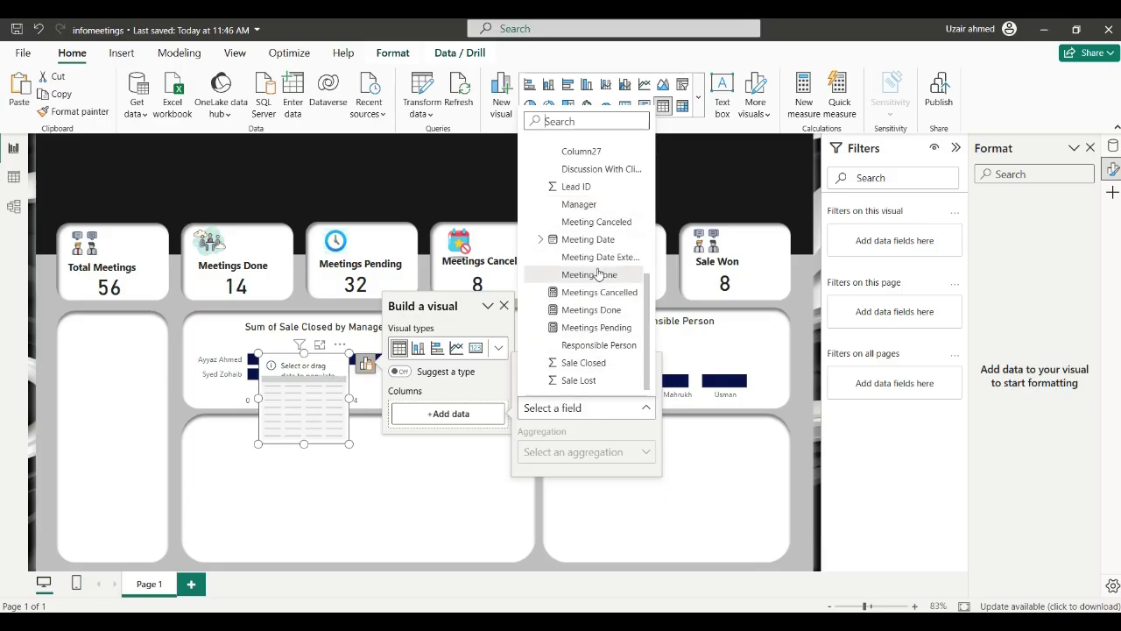
scroll(598, 274, "up", 3)
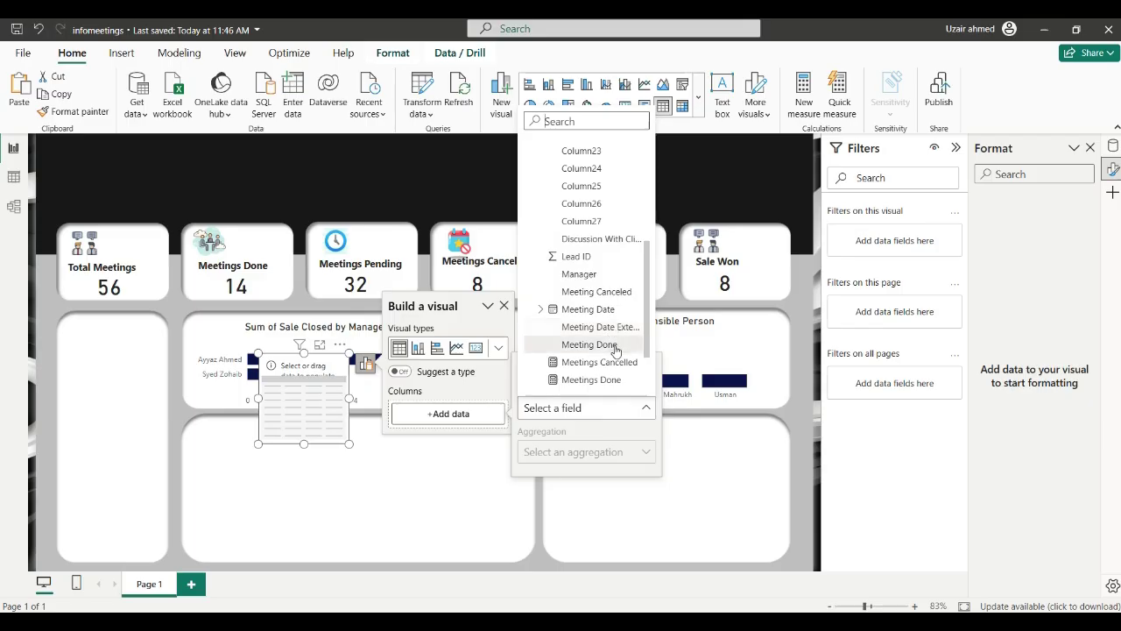
scroll(616, 348, "down", 3)
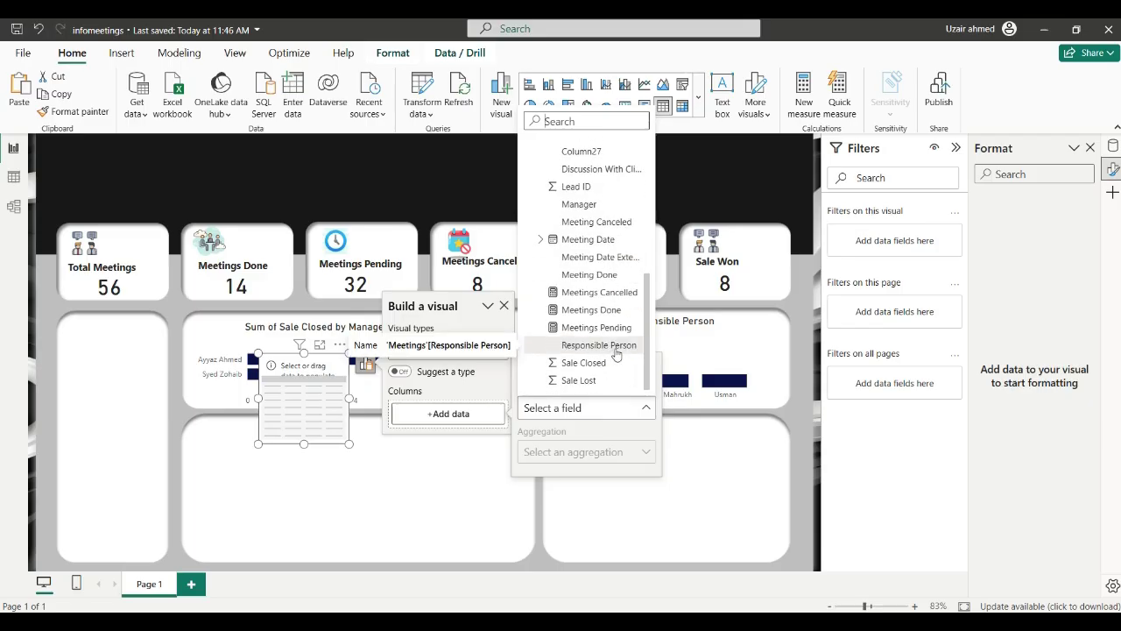
scroll(605, 326, "up", 3)
scroll(604, 324, "up", 5)
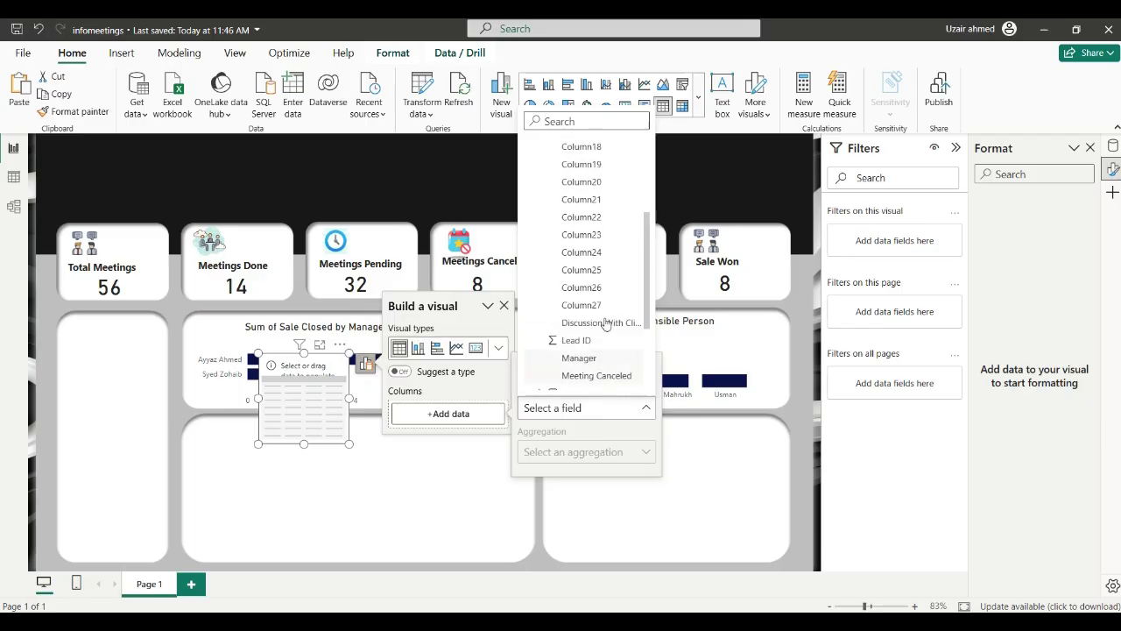
scroll(605, 324, "down", 5)
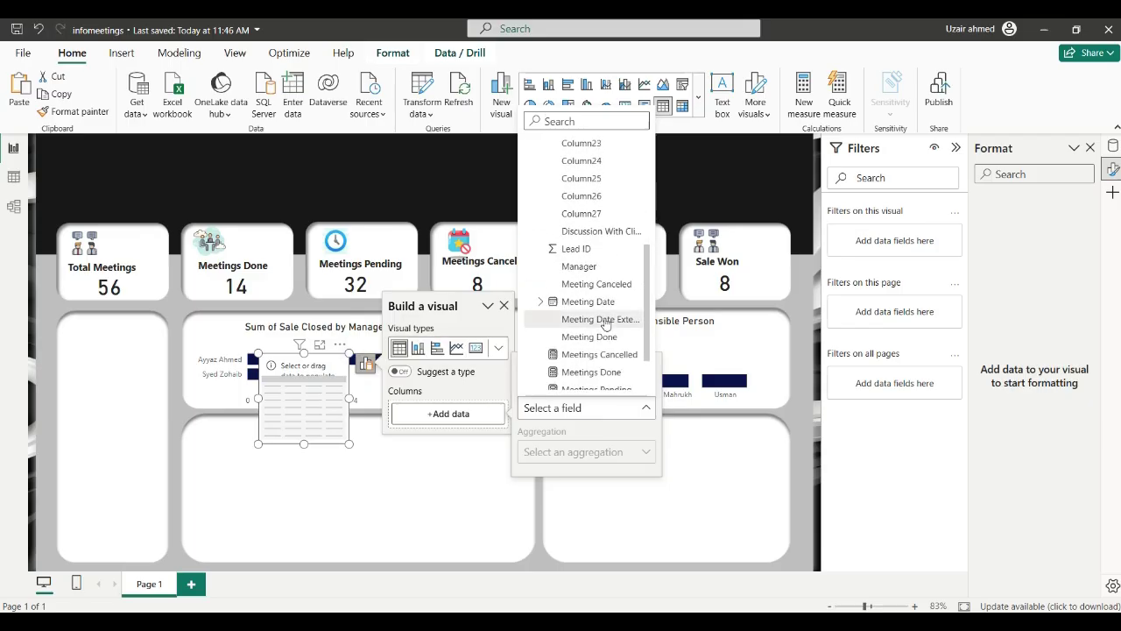
left_click(604, 231)
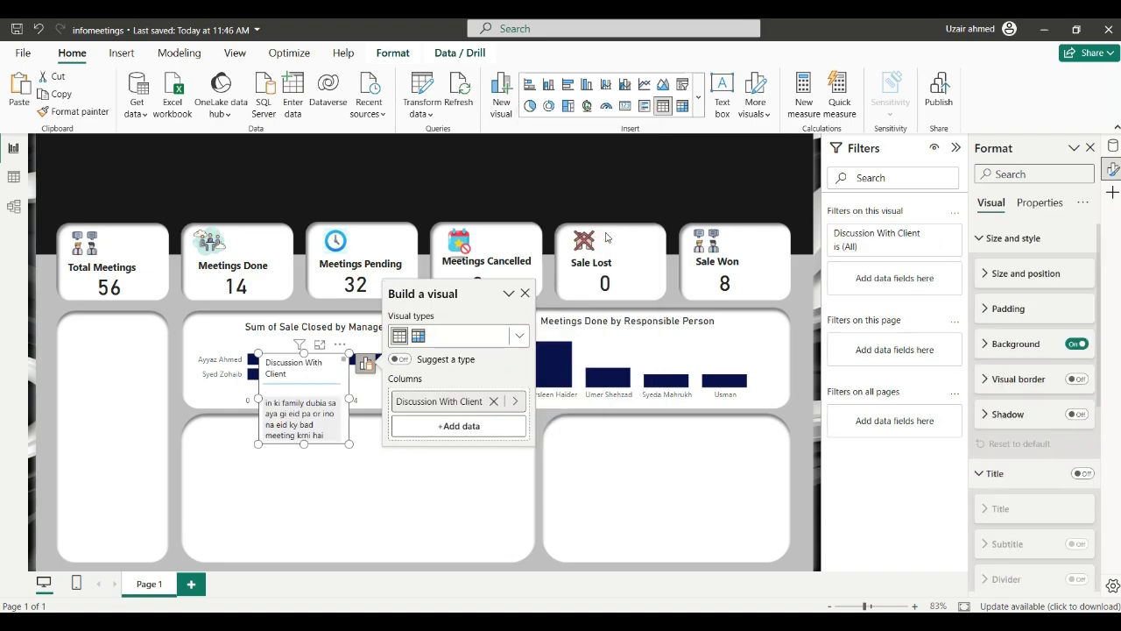
Add the Client Name field to the table and place it ahead of Discussion With Client
left_click(480, 428)
scroll(613, 340, "down", 10)
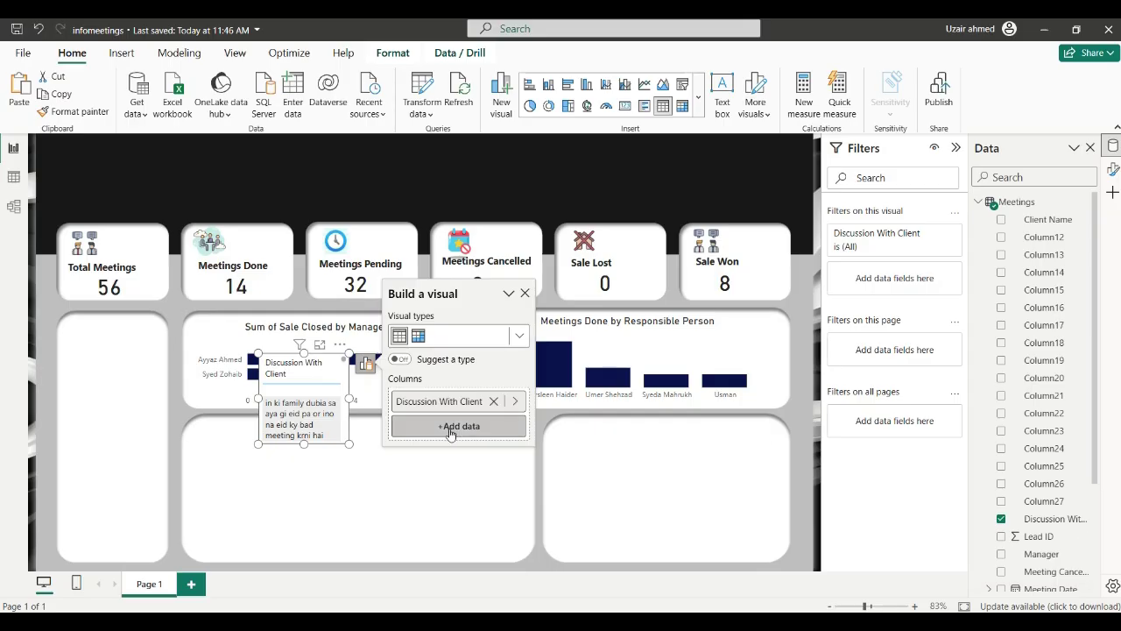
left_click(1000, 220)
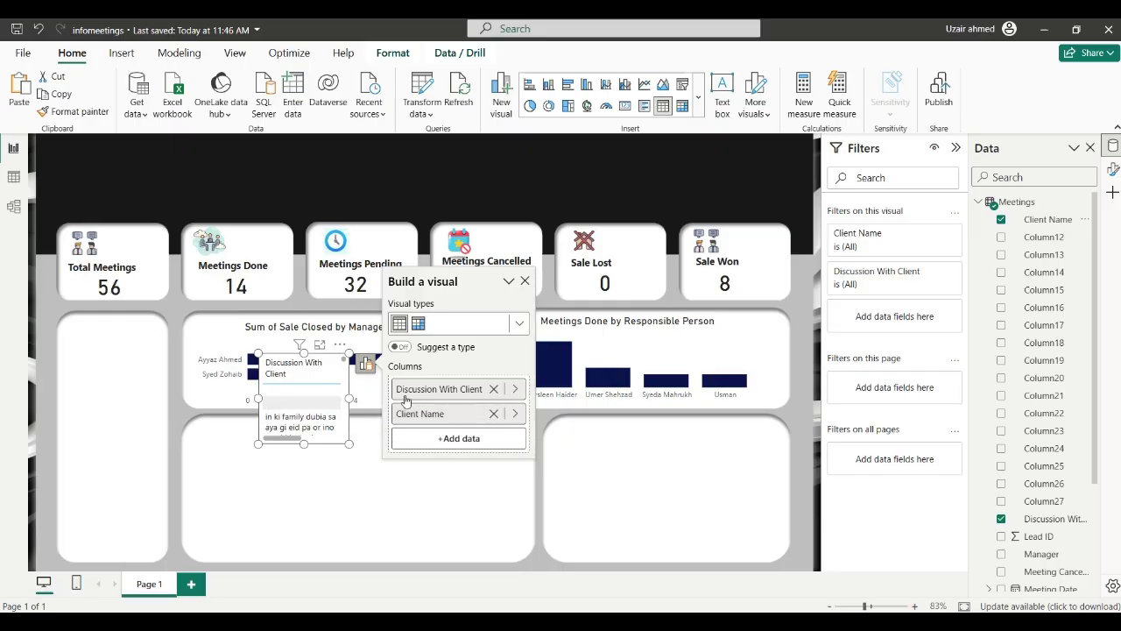
Move the table into the empty tile below the Sale Closed by Manager chart and enlarge it to nearly fill the tile
left_click_drag(350, 398, 528, 381)
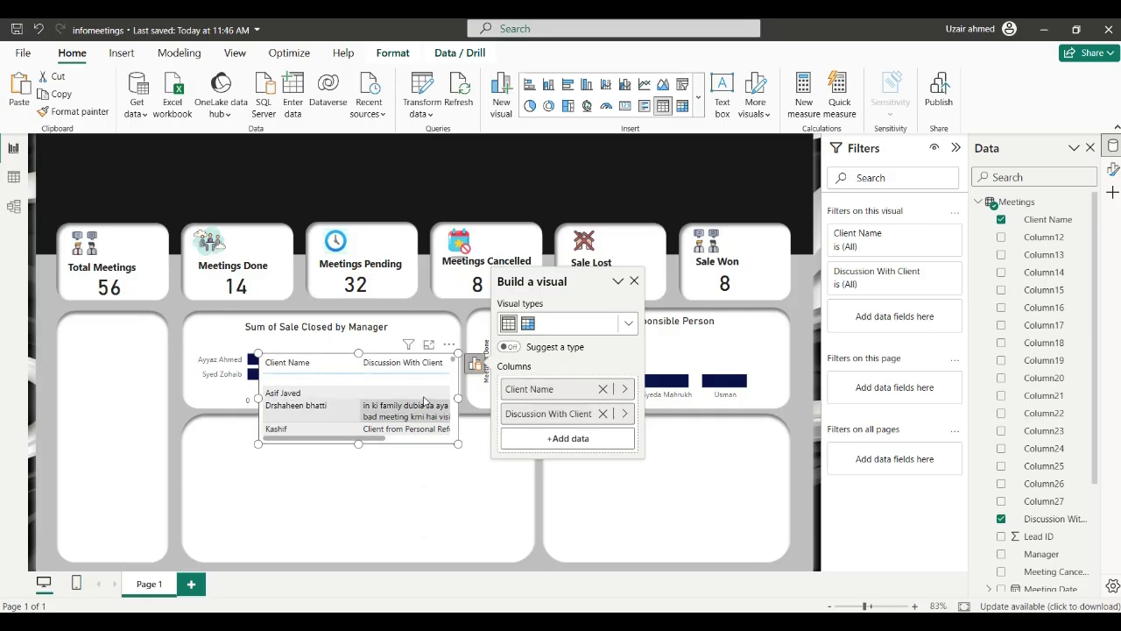
left_click_drag(456, 398, 432, 399)
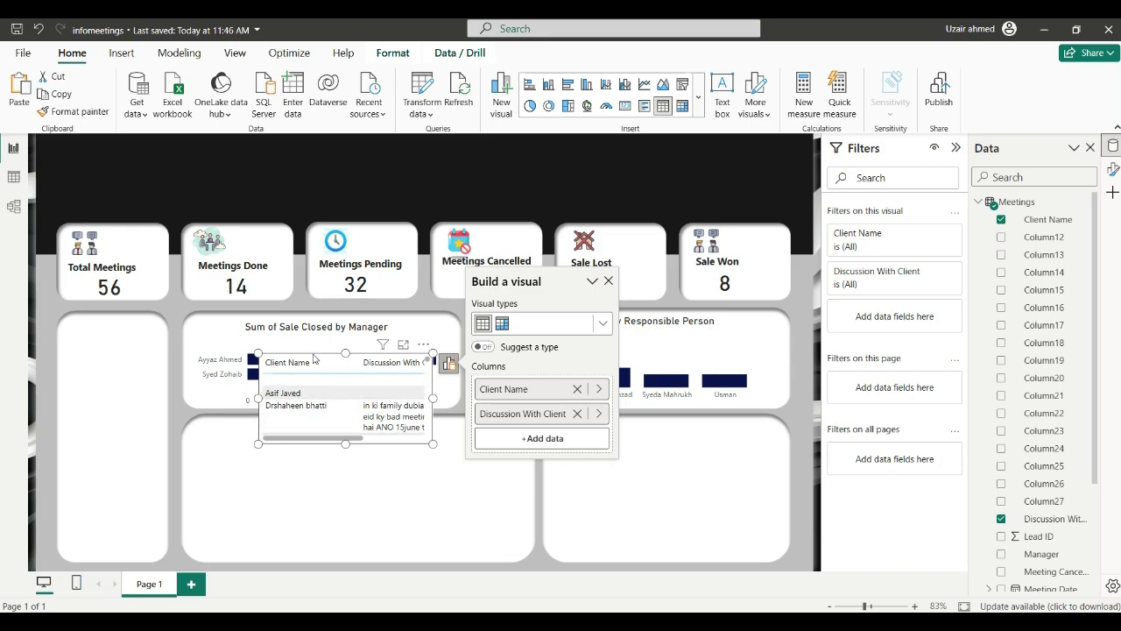
left_click_drag(309, 358, 248, 430)
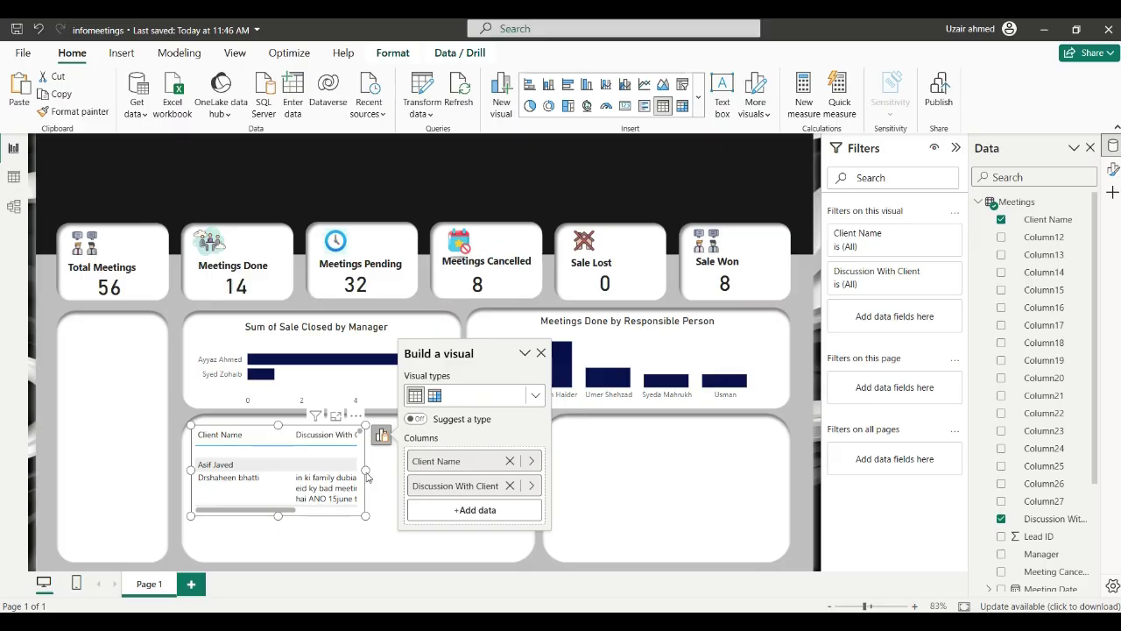
left_click(367, 472)
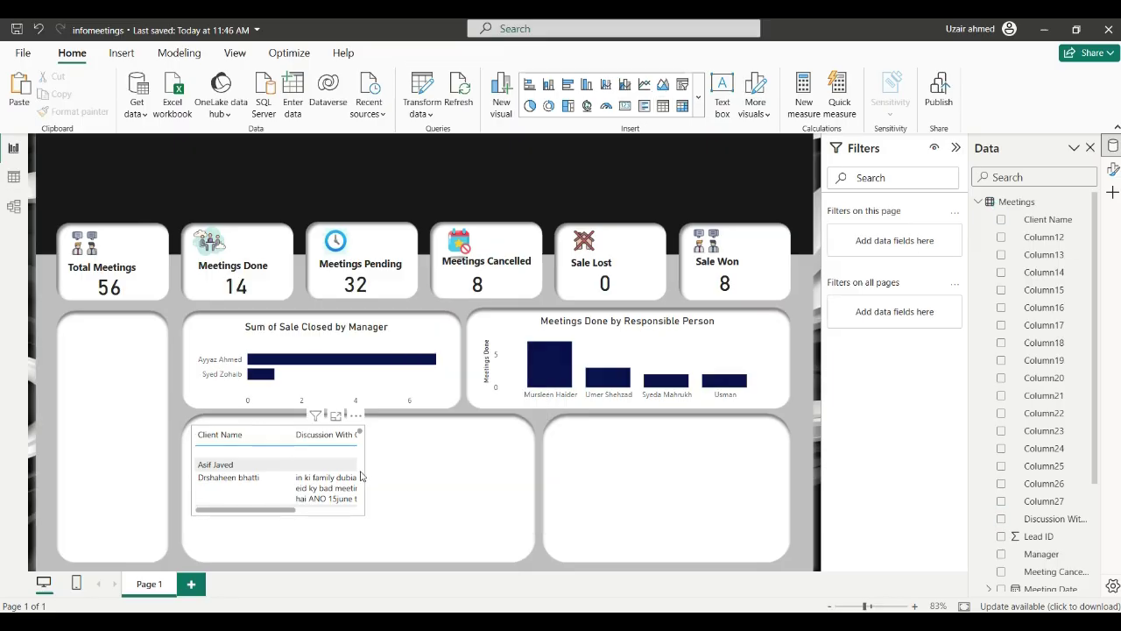
left_click(360, 475)
left_click_drag(362, 475, 524, 467)
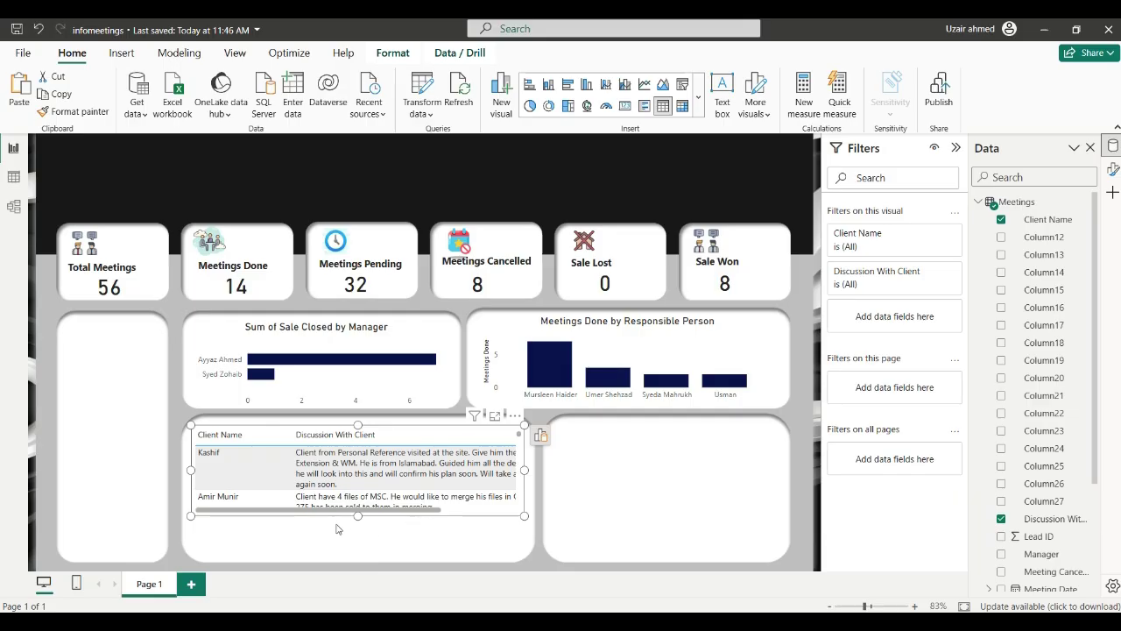
left_click_drag(357, 516, 361, 569)
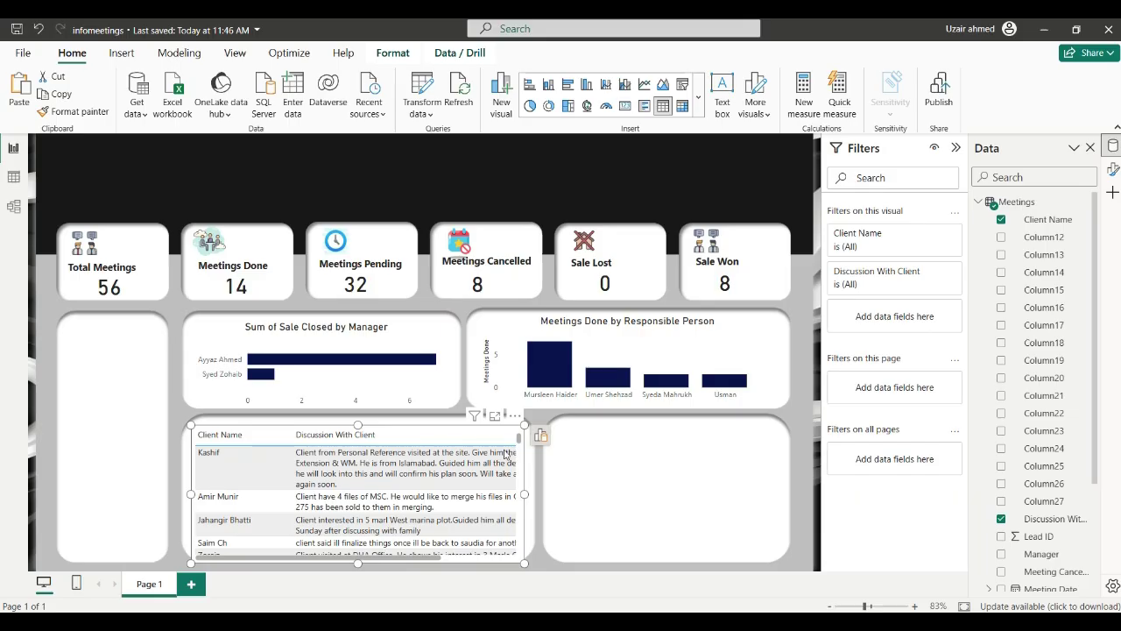
Turn off the horizontal gridlines of the client discussion table
right_click(454, 436)
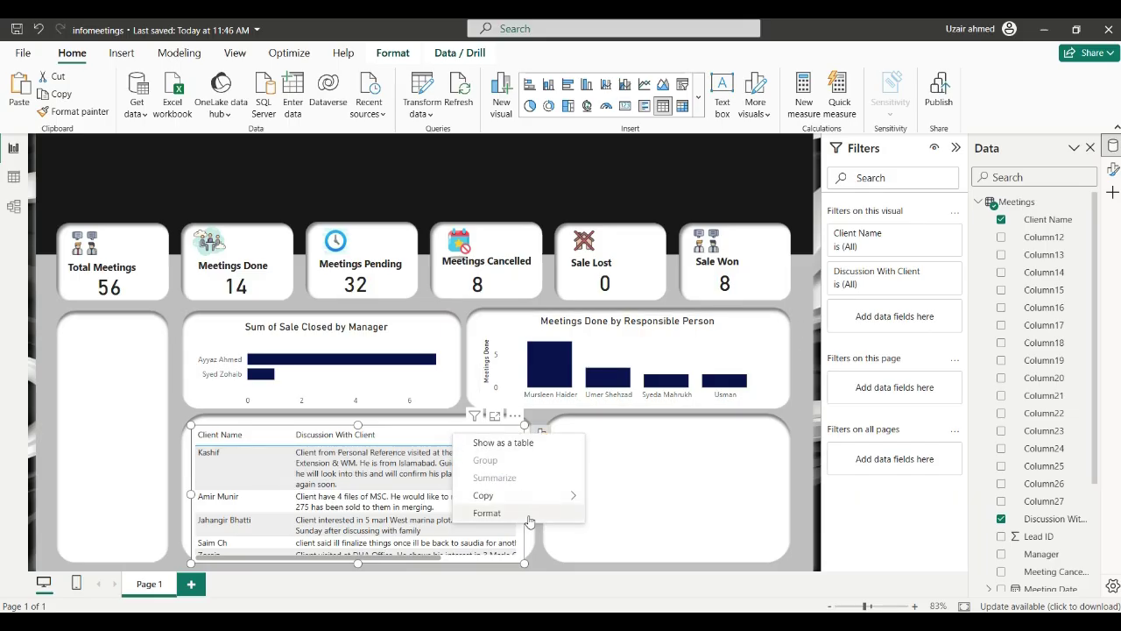
left_click(528, 520)
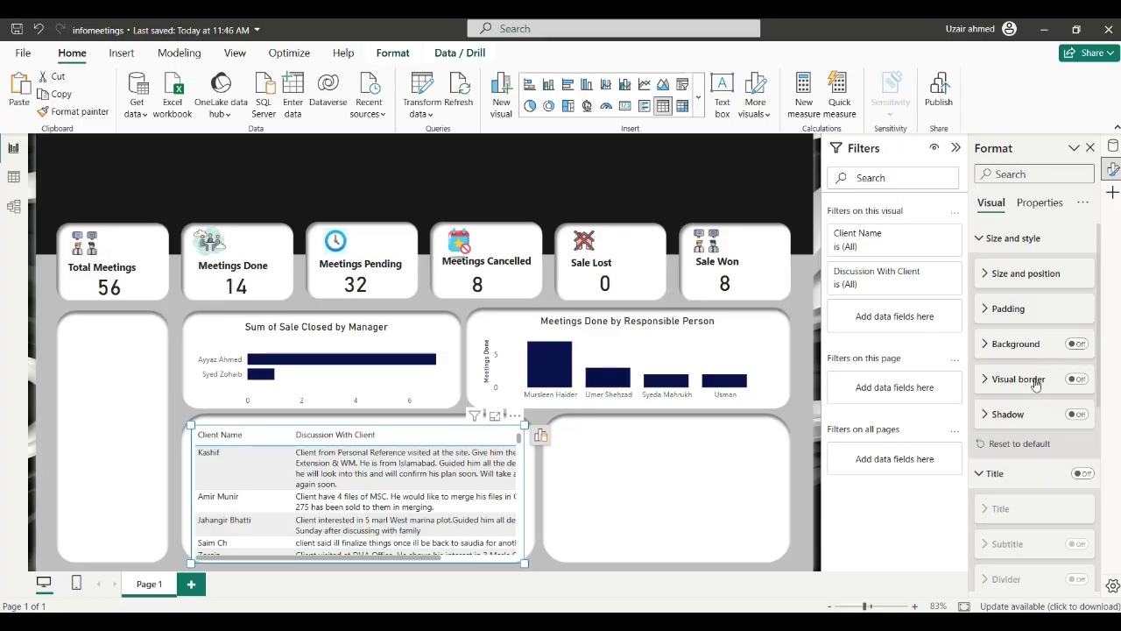
scroll(1023, 429, "down", 5)
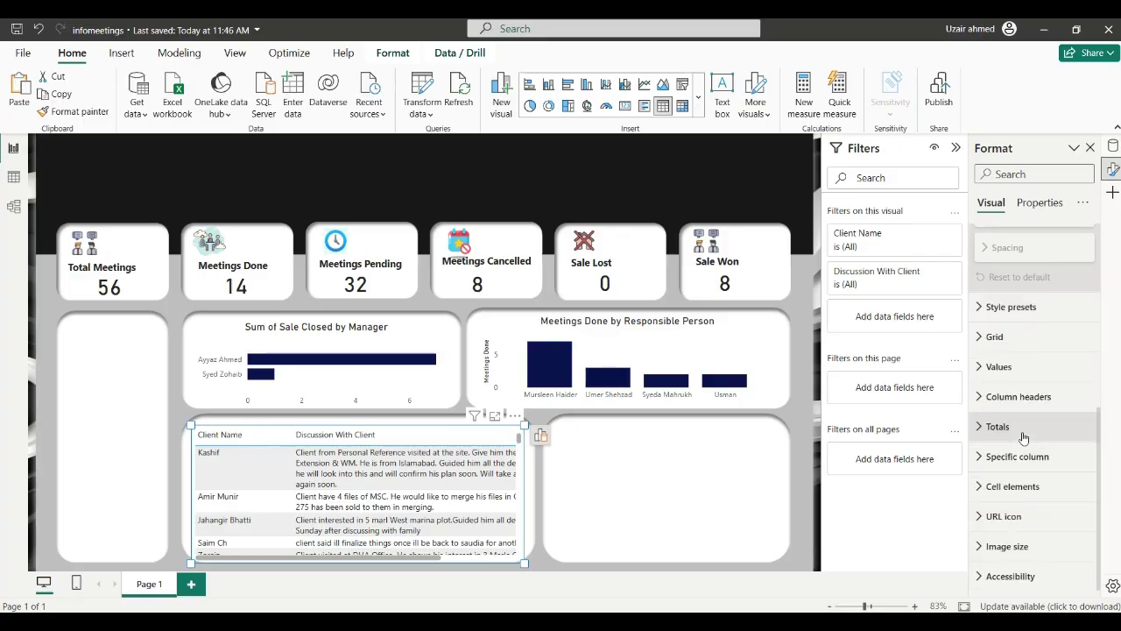
left_click(1012, 341)
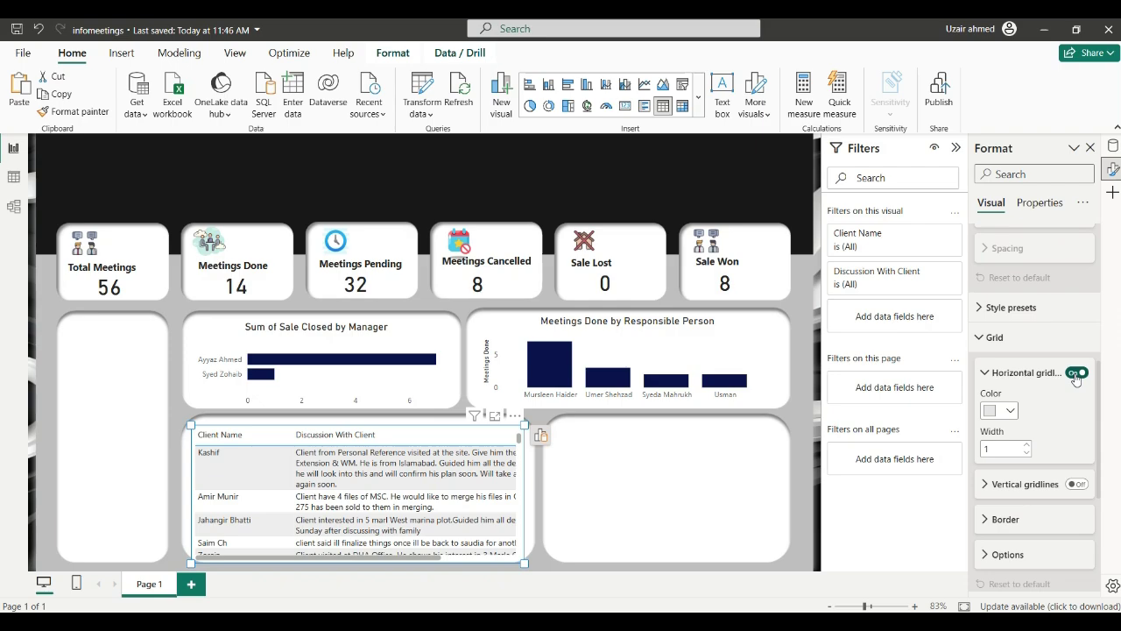
left_click(1075, 374)
Set the table values' background color to dark navy and their text color to white
scroll(1043, 461, "down", 5)
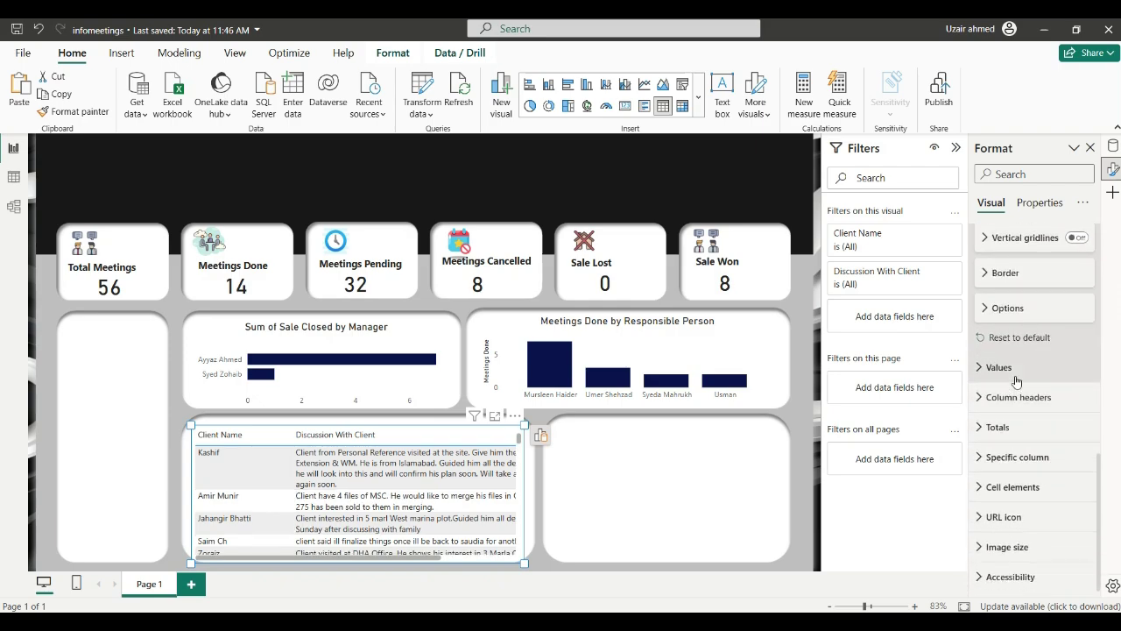
left_click(1014, 368)
scroll(1048, 506, "down", 1)
scroll(1048, 507, "down", 2)
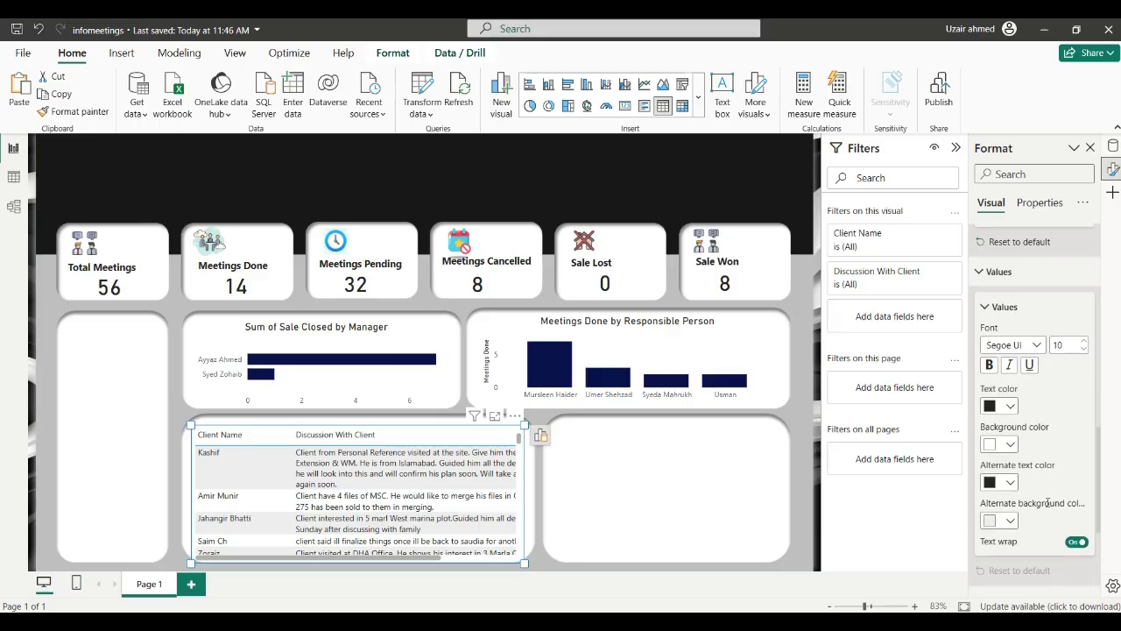
left_click(1012, 447)
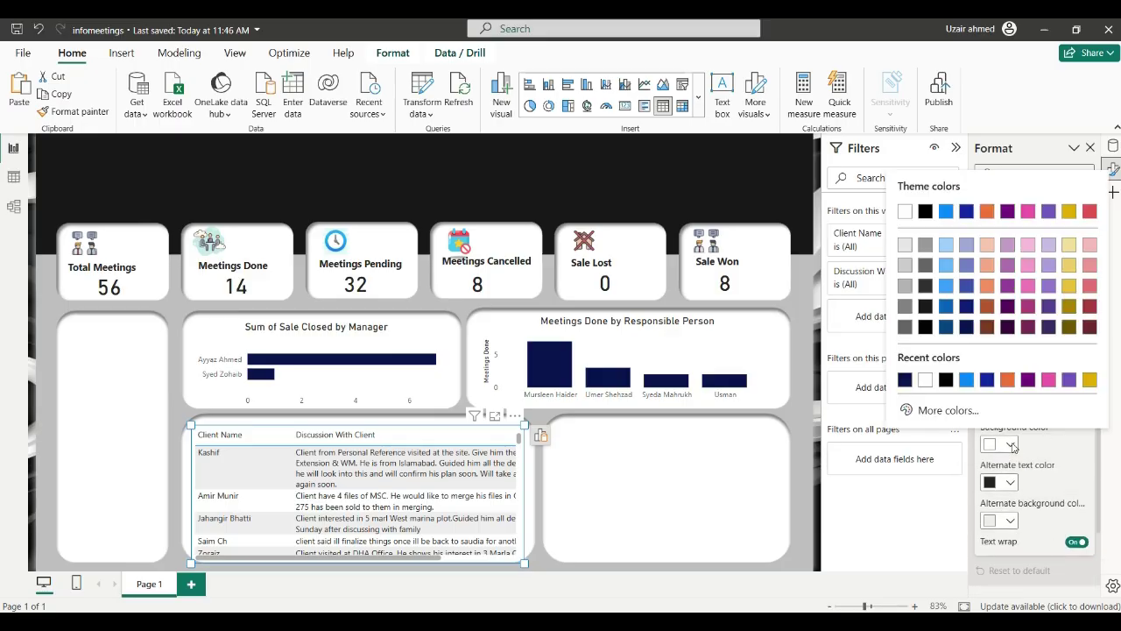
left_click(906, 379)
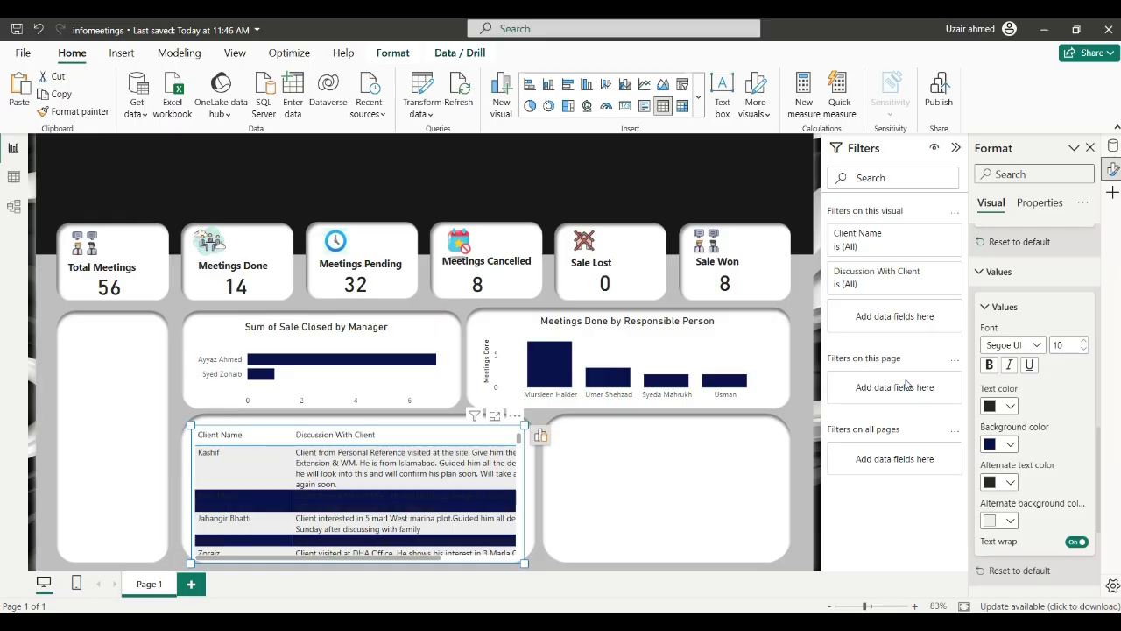
left_click(1007, 408)
left_click(925, 344)
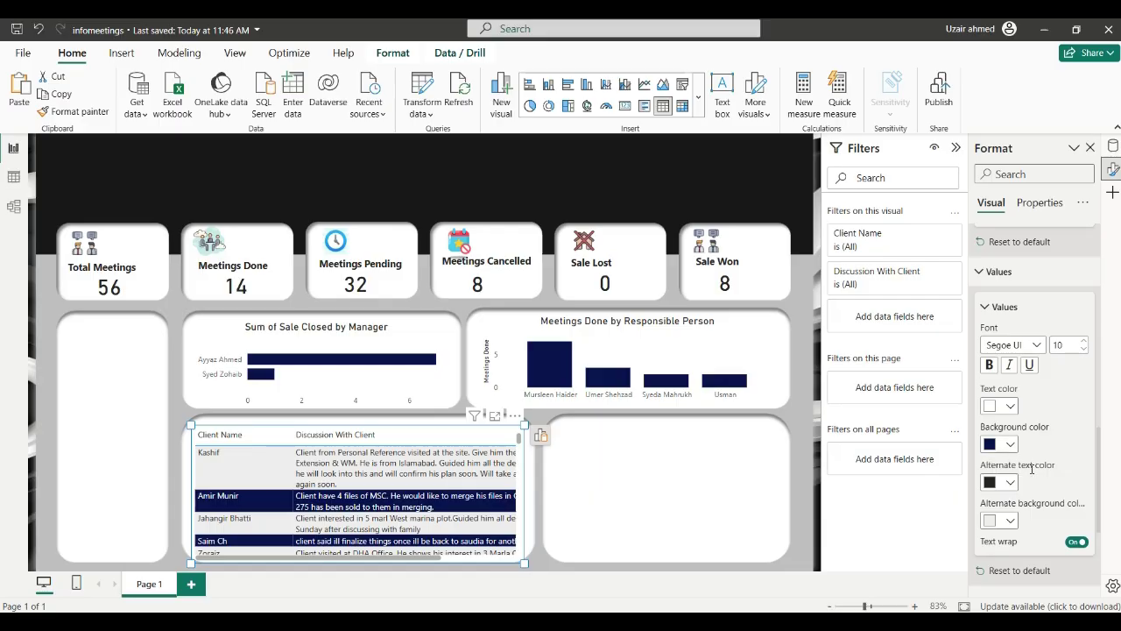
Try medium blue and dark gray as the alternate background color of the table values
scroll(1016, 438, "down", 2)
left_click(1009, 424)
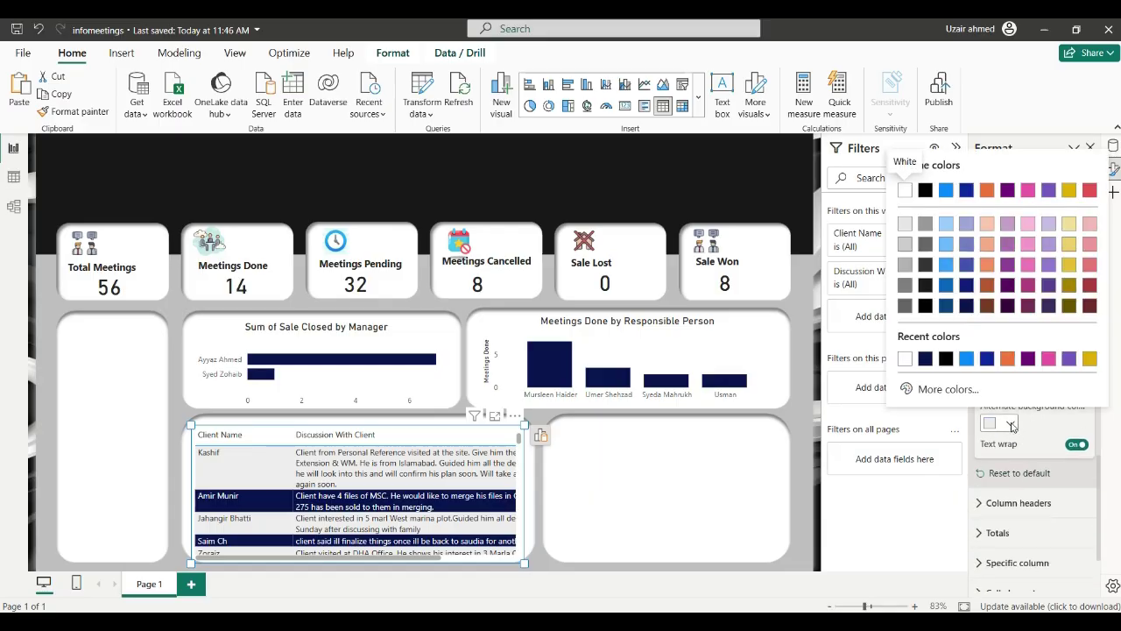
left_click(967, 266)
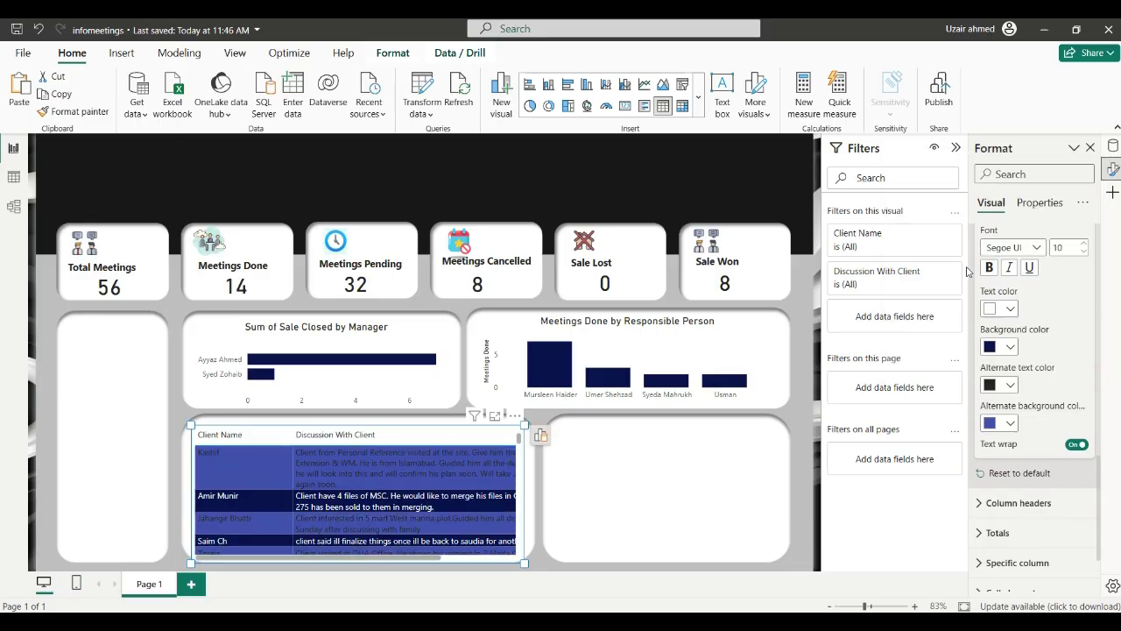
left_click(1011, 424)
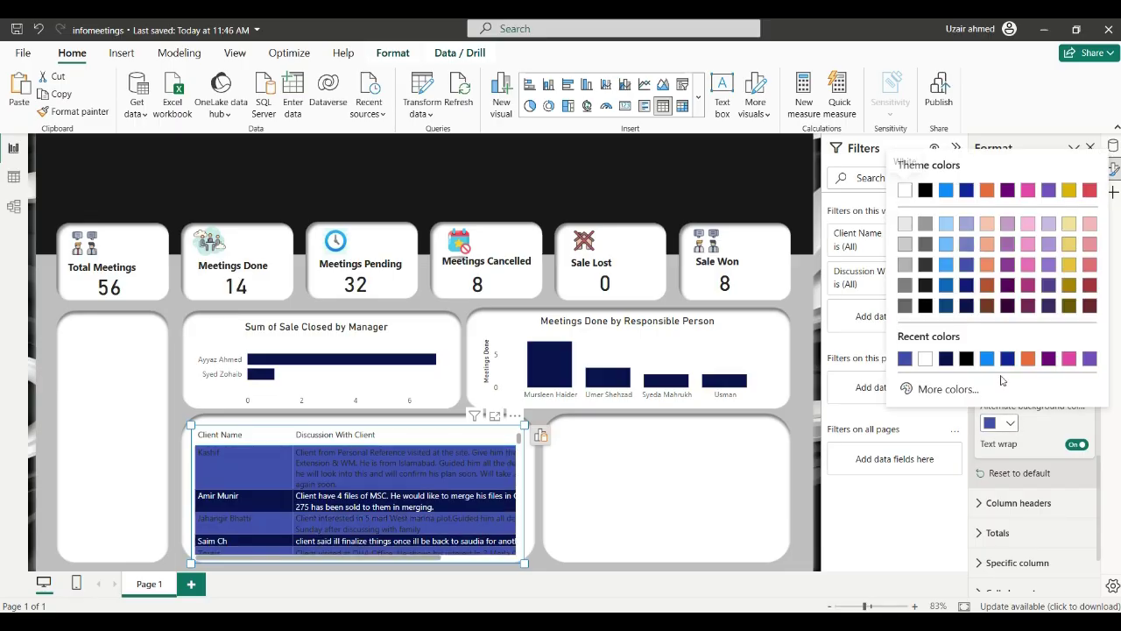
left_click(927, 244)
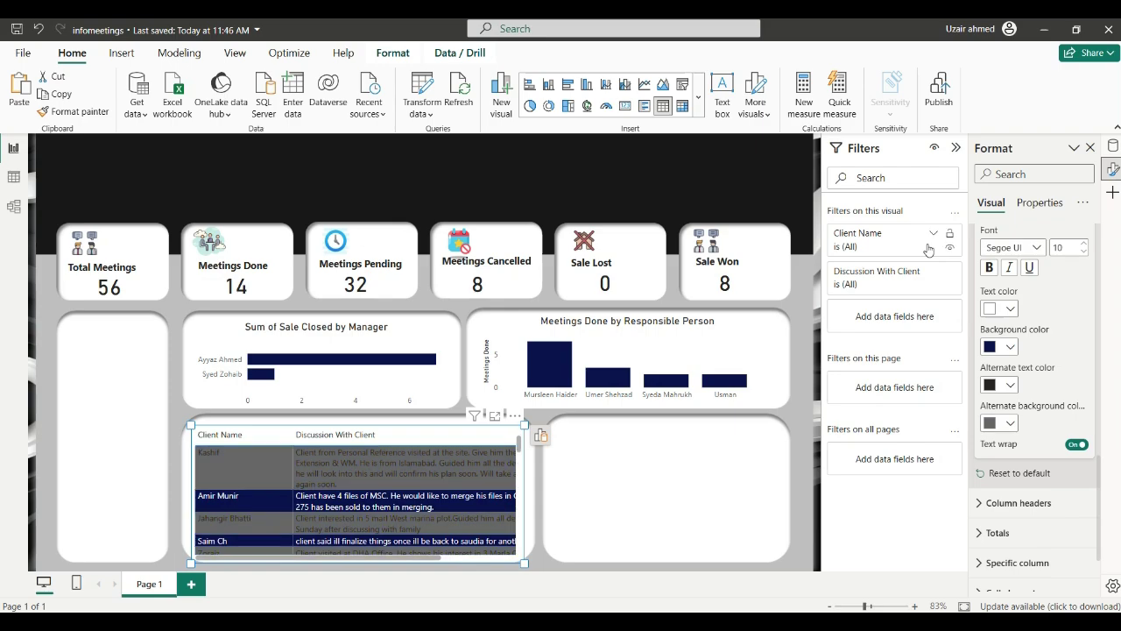
Set the alternate background color of the table values to light gray
left_click(1011, 423)
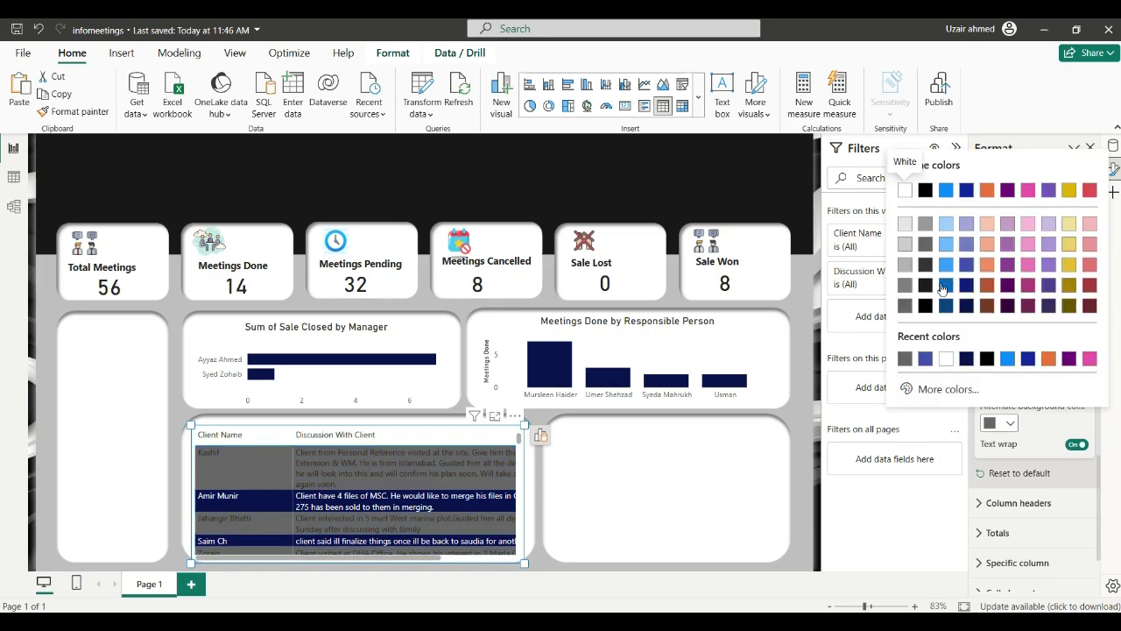
left_click(905, 241)
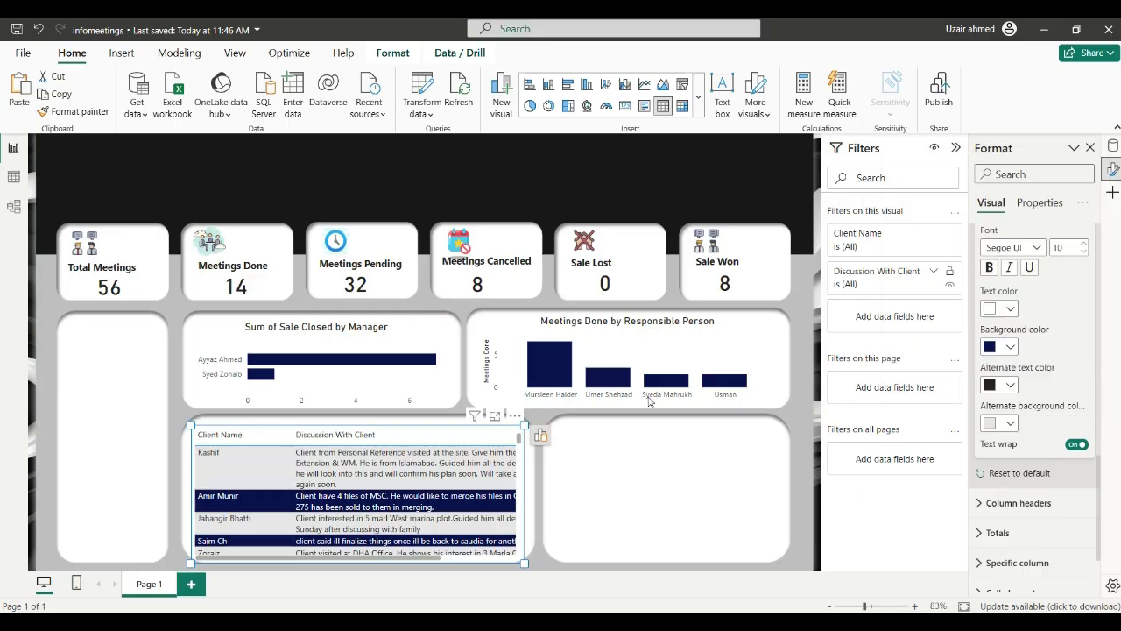
Collapse the Size and style, Title, Grid and Values sections of the table's format settings
scroll(1028, 311, "up", 10)
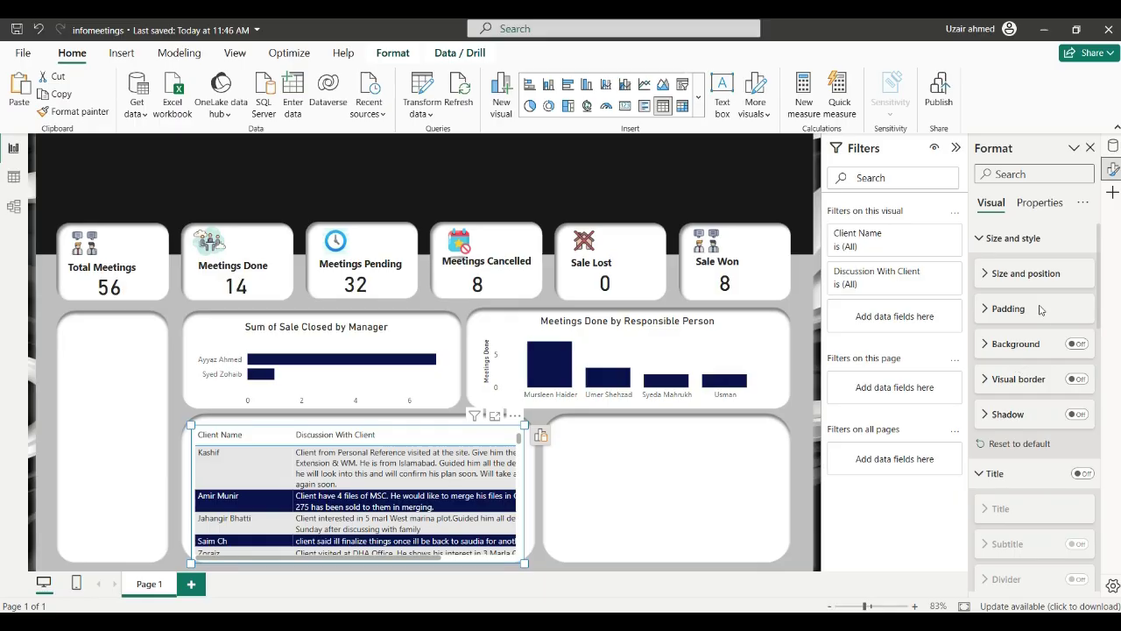
scroll(1016, 368, "down", 4)
scroll(1013, 427, "down", 3)
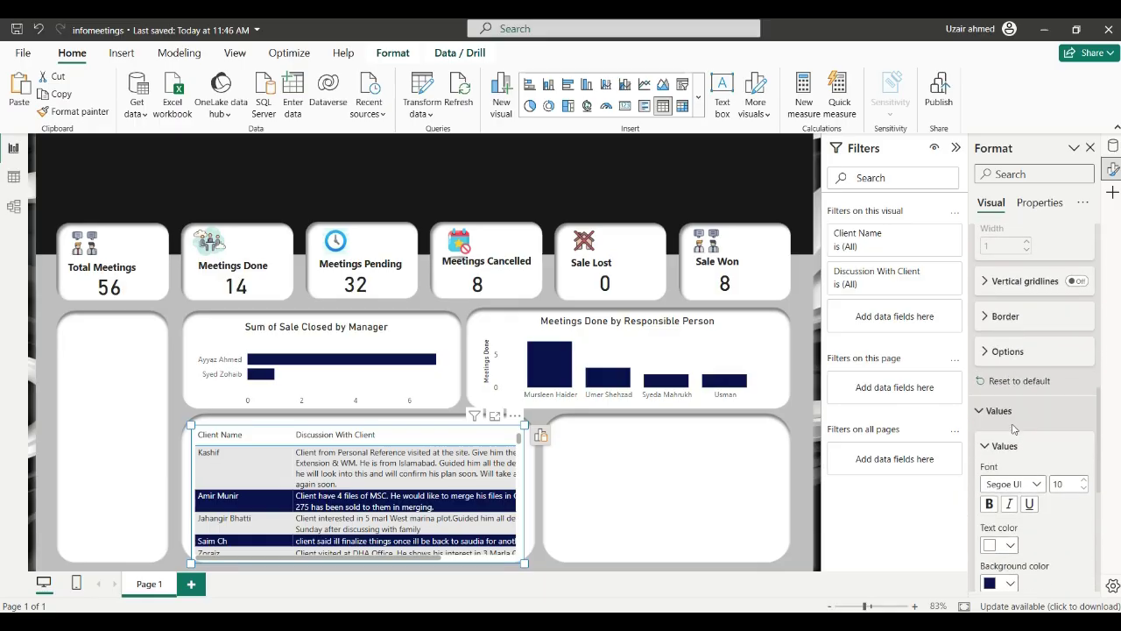
scroll(1007, 350, "up", 8)
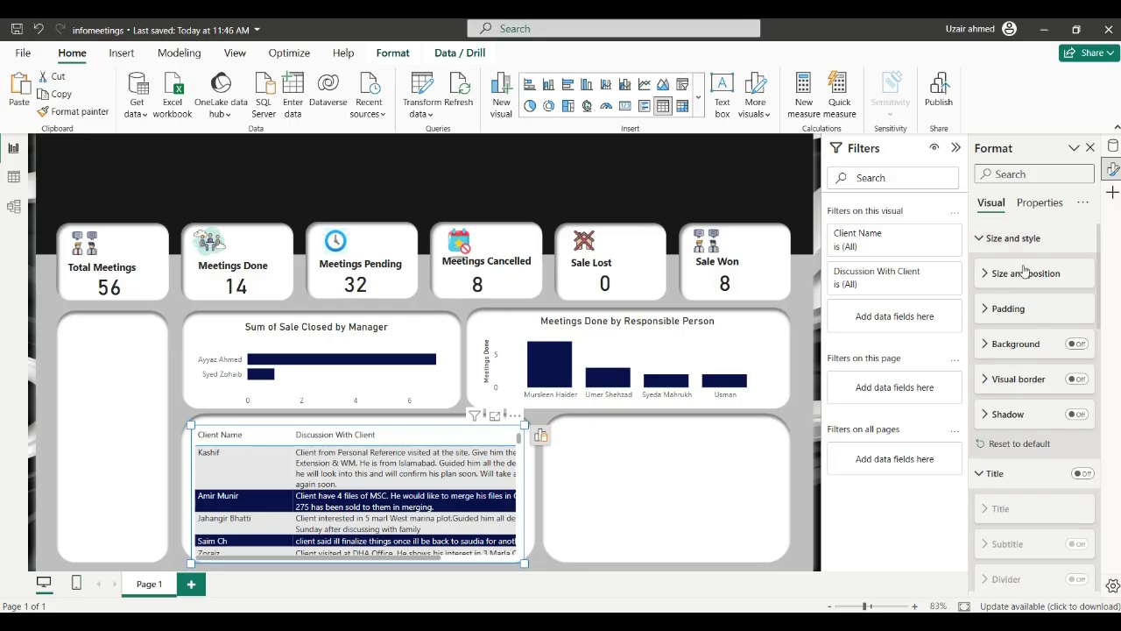
left_click(998, 250)
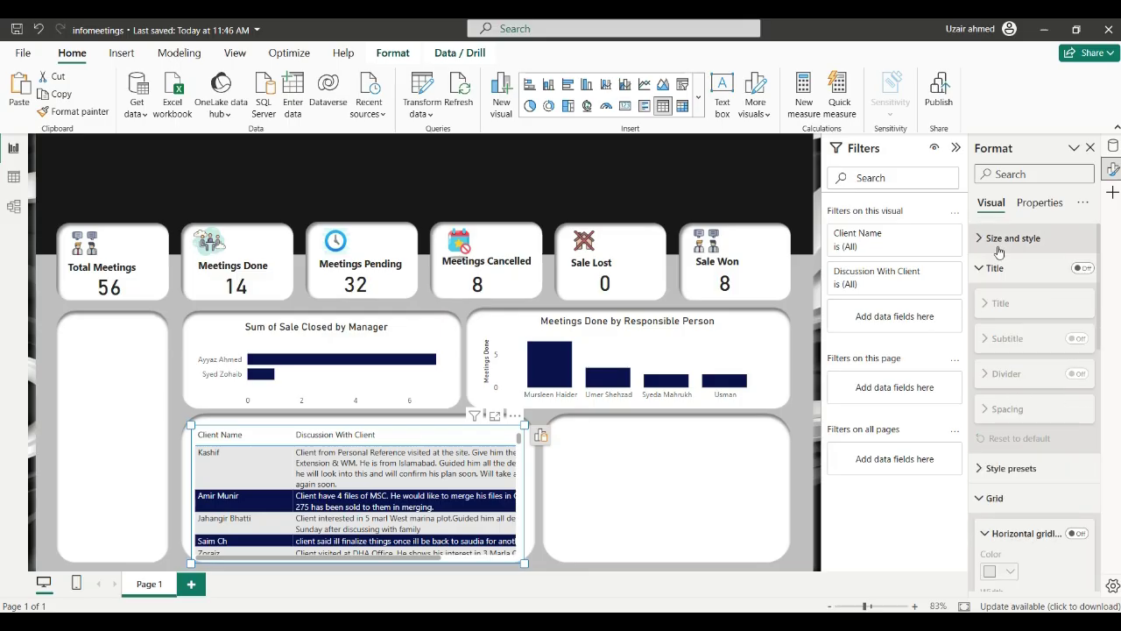
left_click(994, 268)
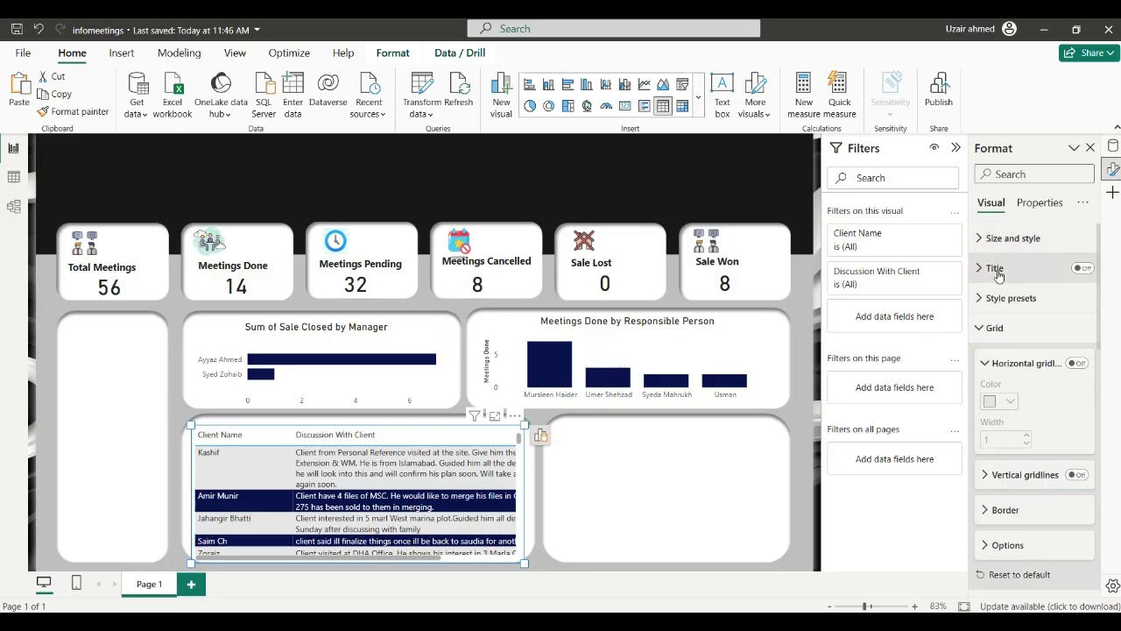
left_click(1004, 326)
left_click(1007, 358)
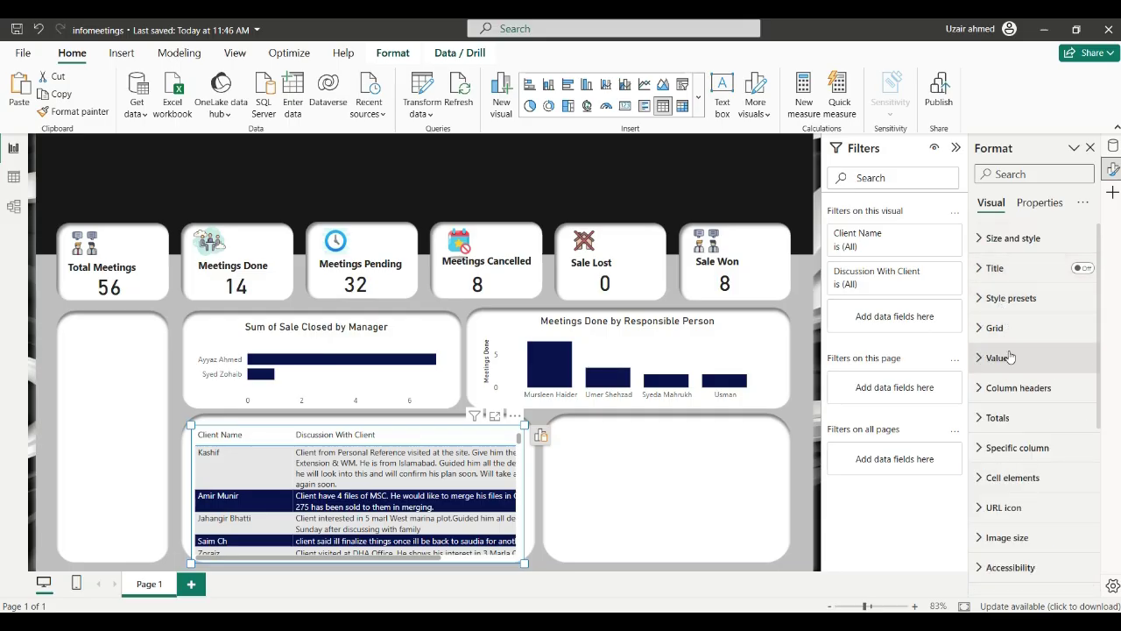
Format the table's column headers as 12-point bold text with center alignment
left_click(1016, 390)
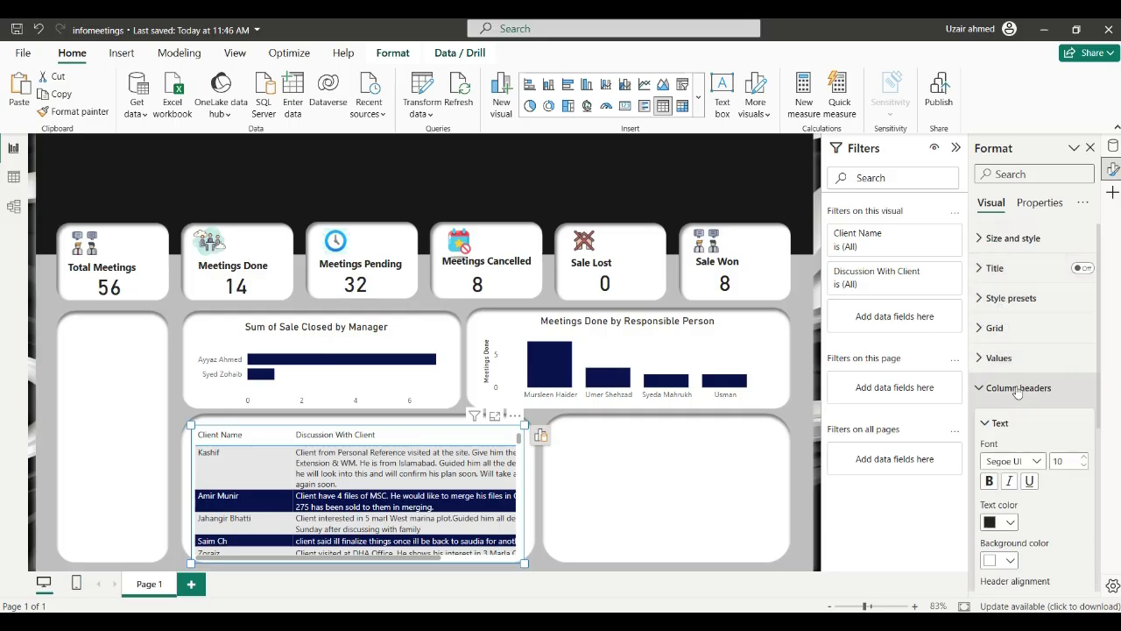
scroll(1017, 473, "down", 2)
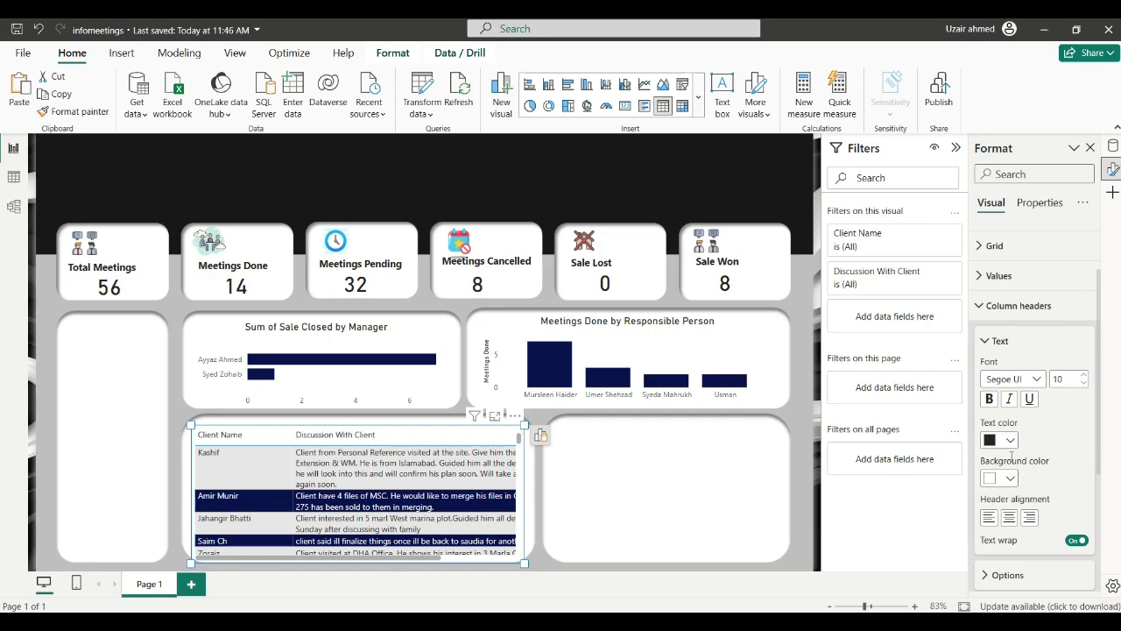
left_click(1010, 479)
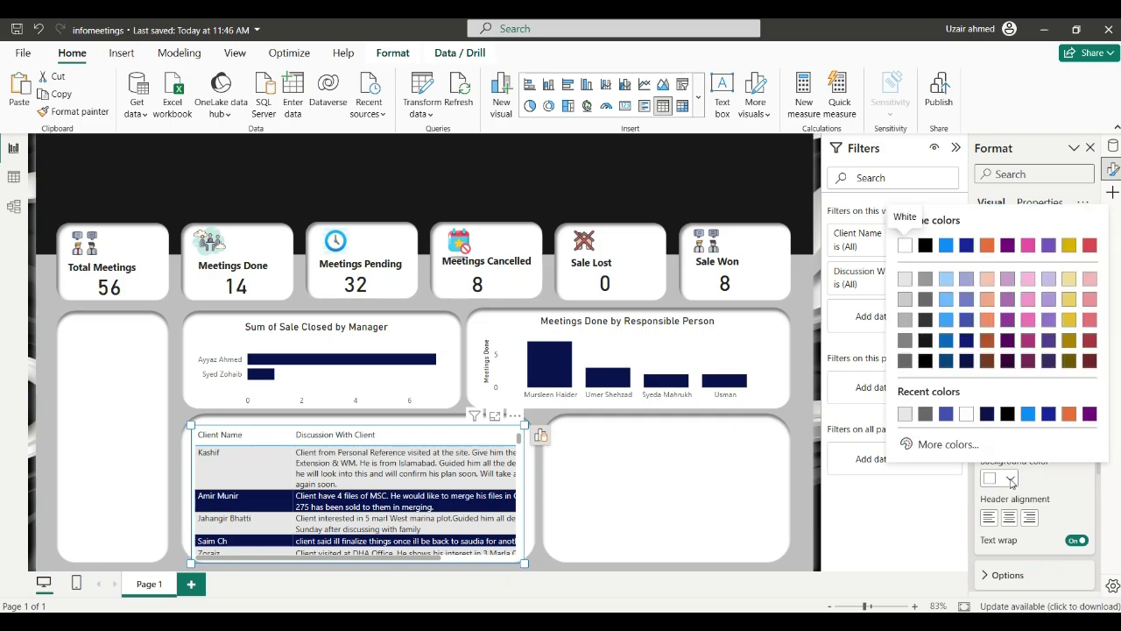
left_click(1037, 476)
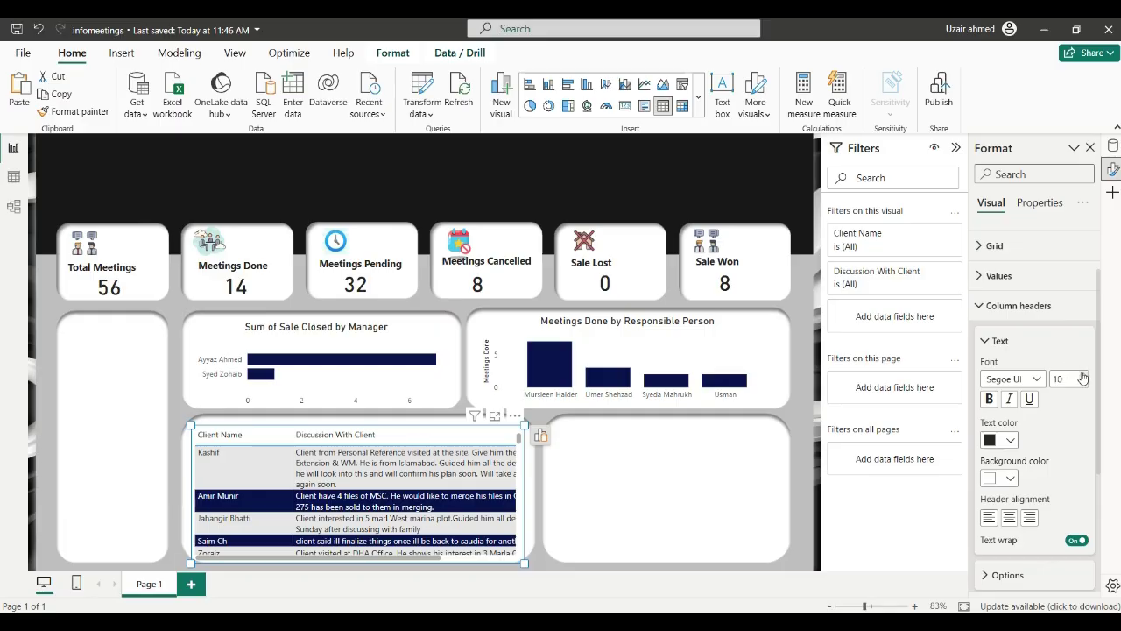
left_click(1084, 375)
left_click(1084, 375)
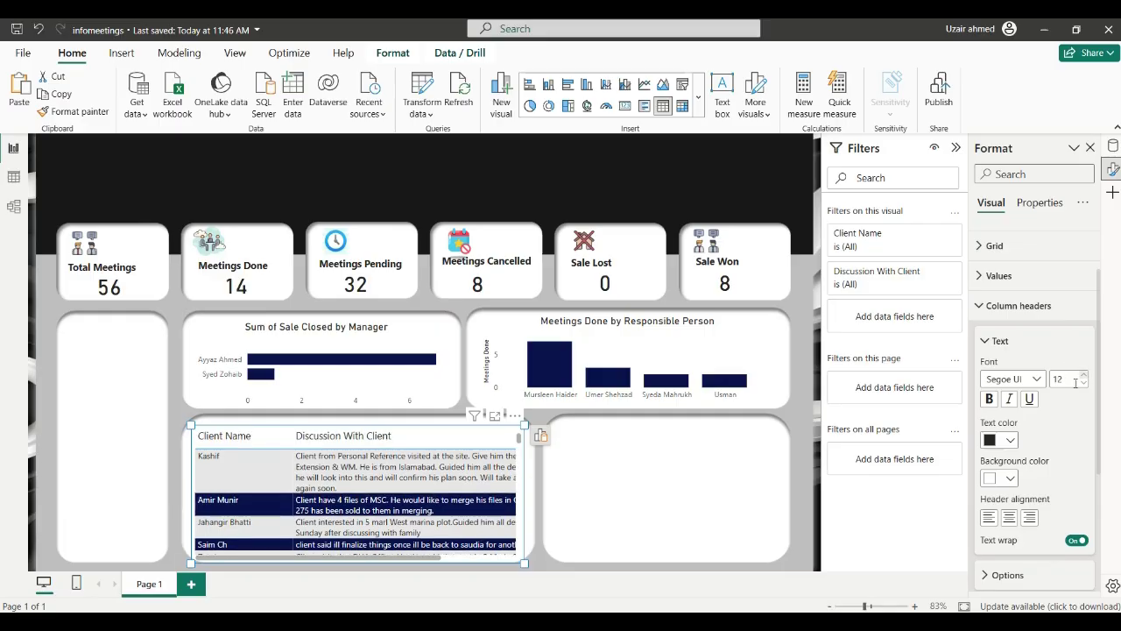
left_click(990, 399)
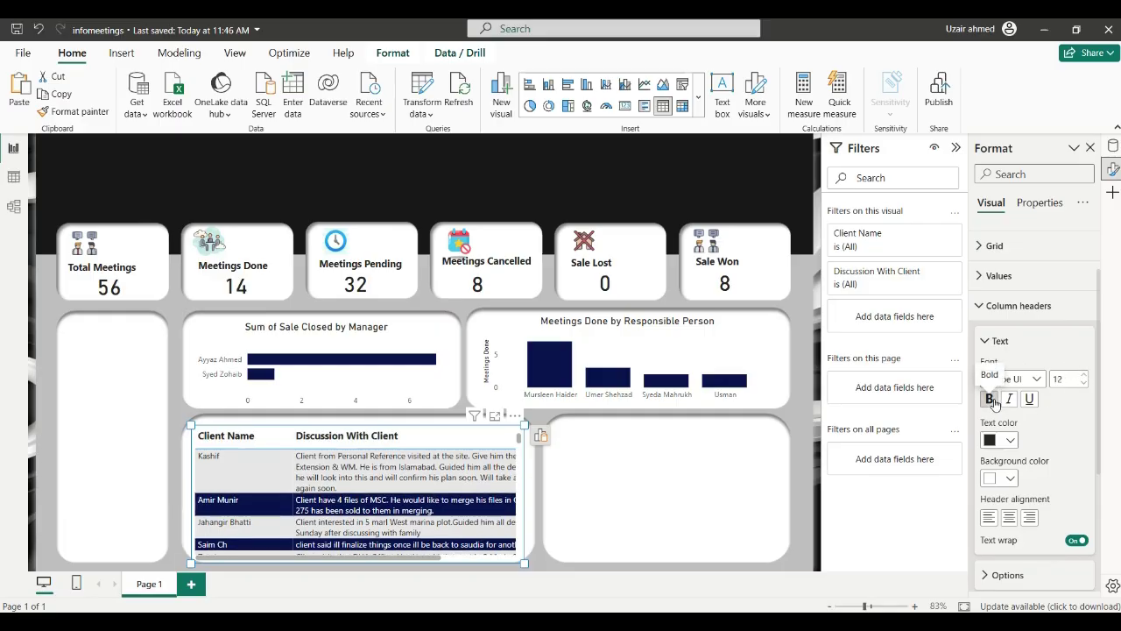
left_click(1012, 517)
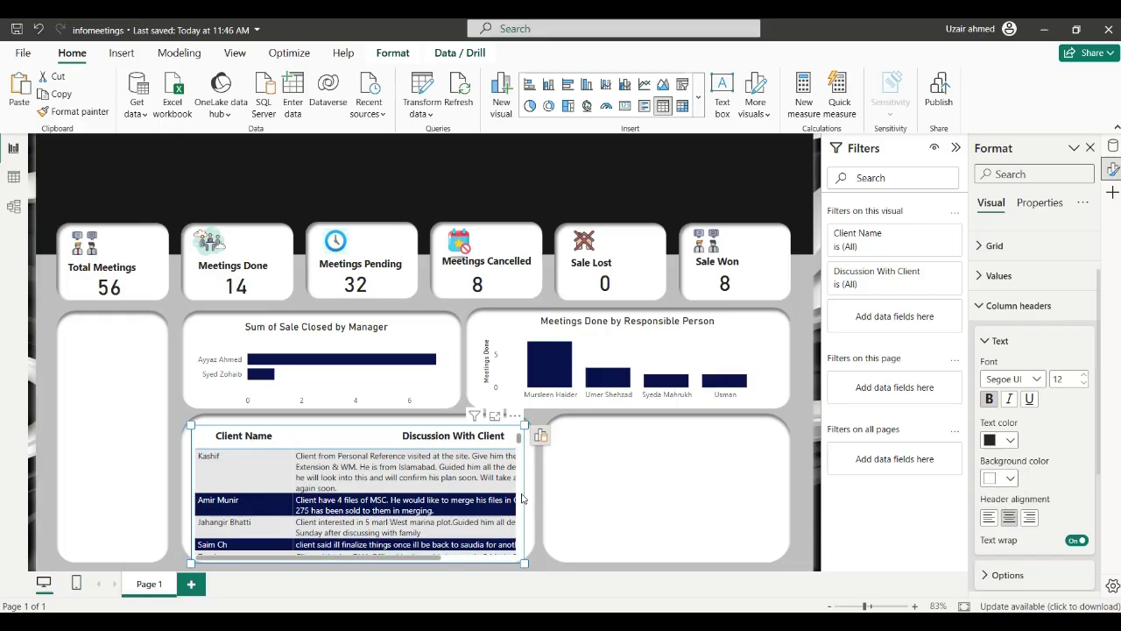
Widen the client discussion table to its tile's right edge and nudge it slightly to the left
scroll(521, 499, "down", 3)
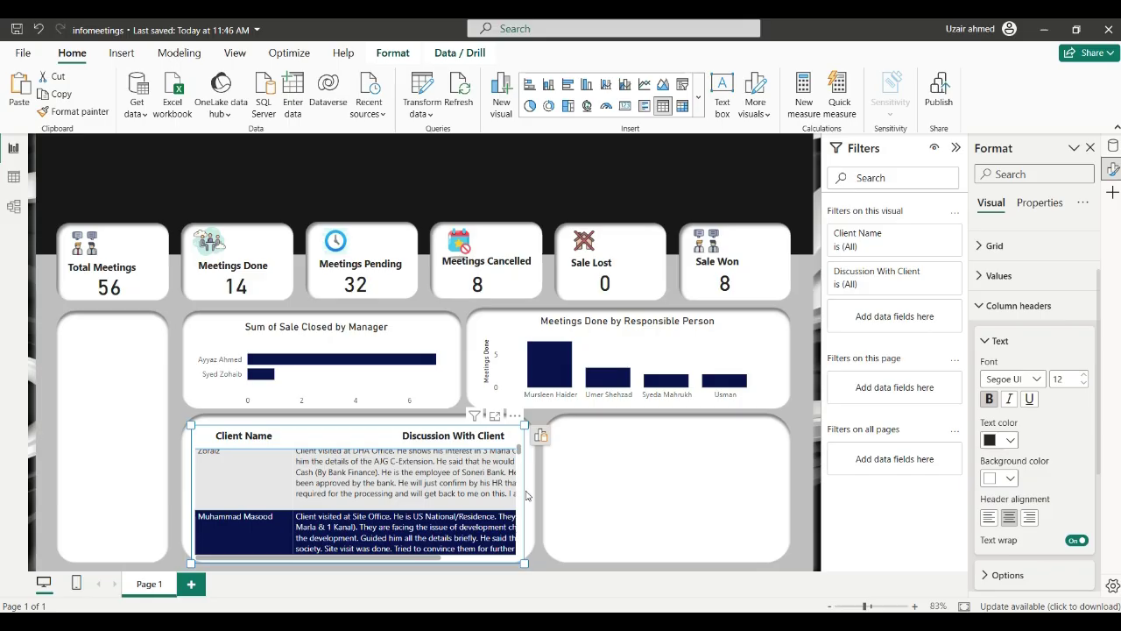
left_click(526, 496)
scroll(519, 496, "down", 3)
left_click(520, 496)
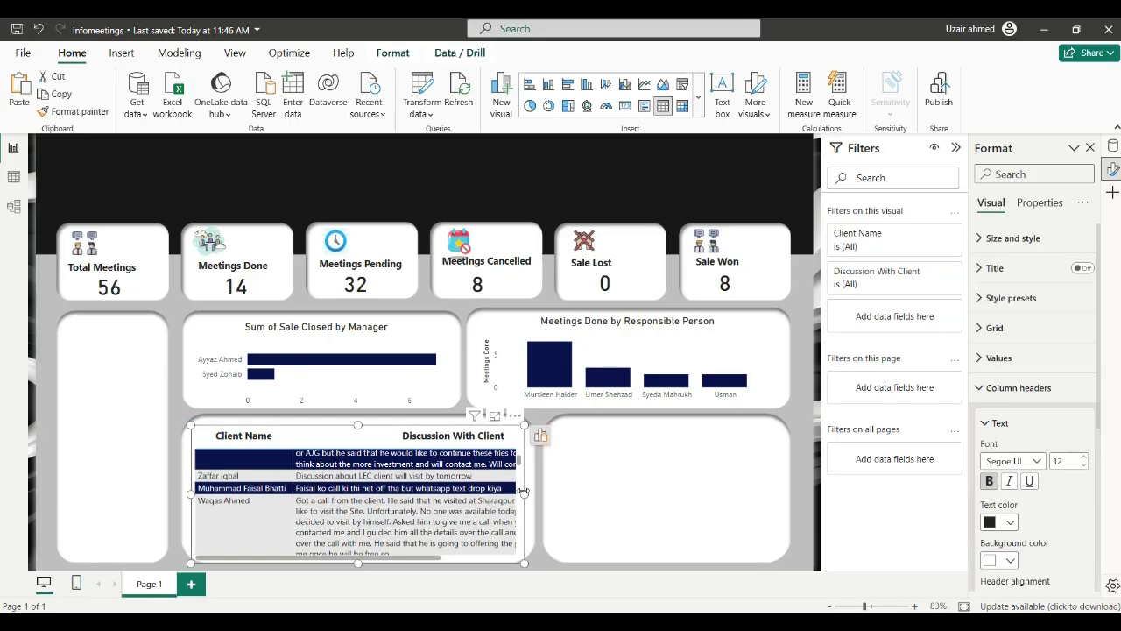
left_click_drag(530, 496, 531, 496)
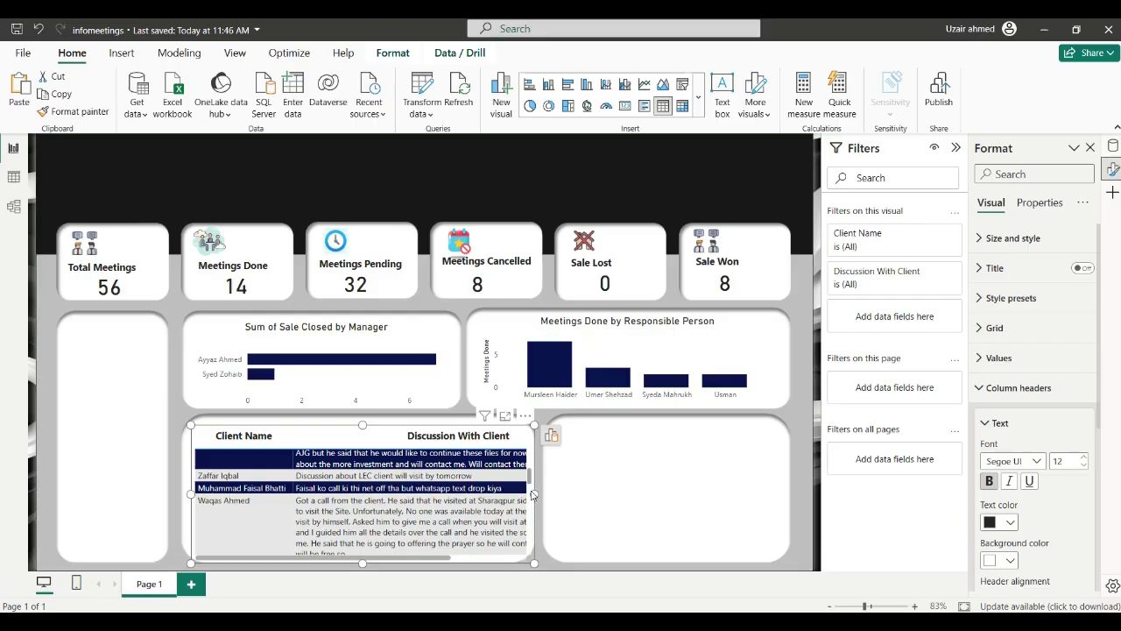
key("Tab")
key("Left")
key("Left")
key("Left")
key("Left")
key("Left")
key("Left")
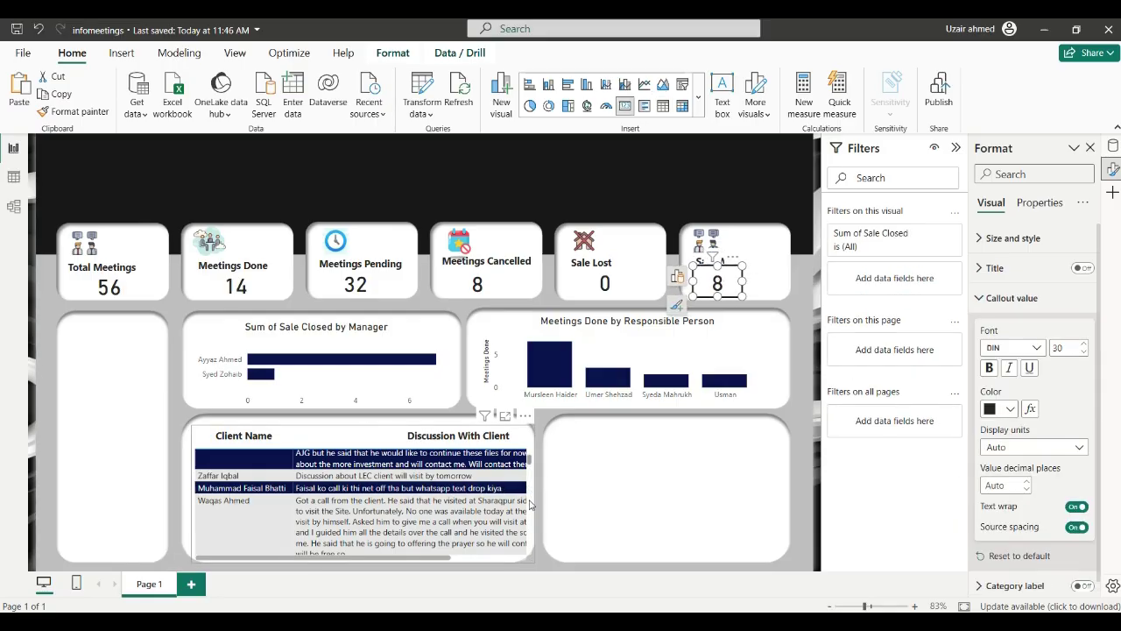
left_click(529, 503)
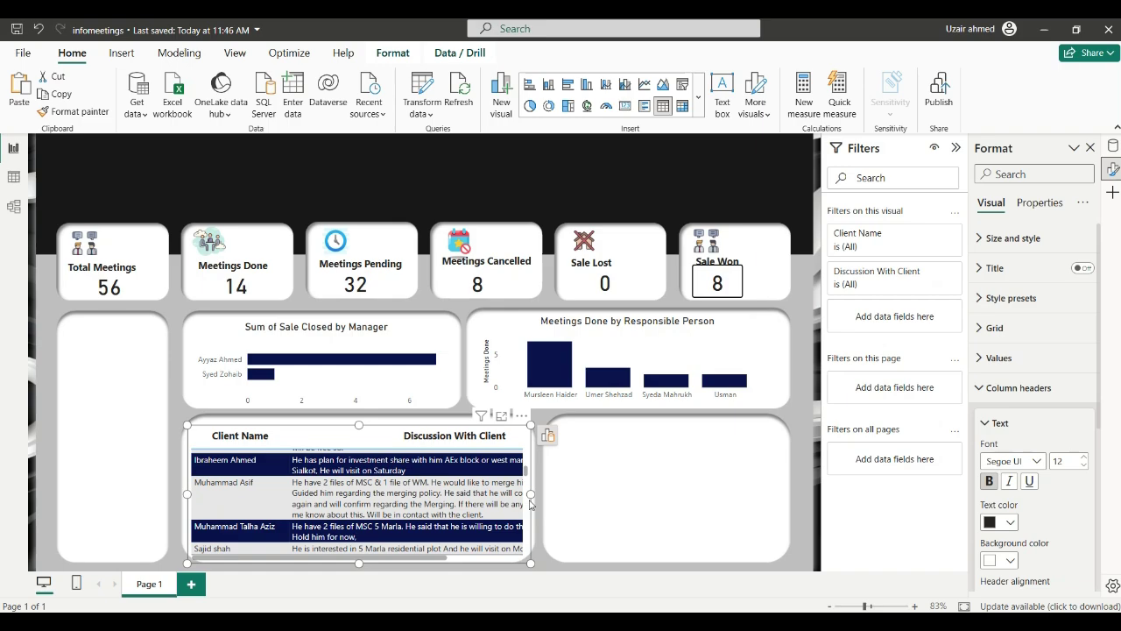
Filter the client discussion table to exclude blank client names, and collapse the filter settings
scroll(401, 521, "up", 5)
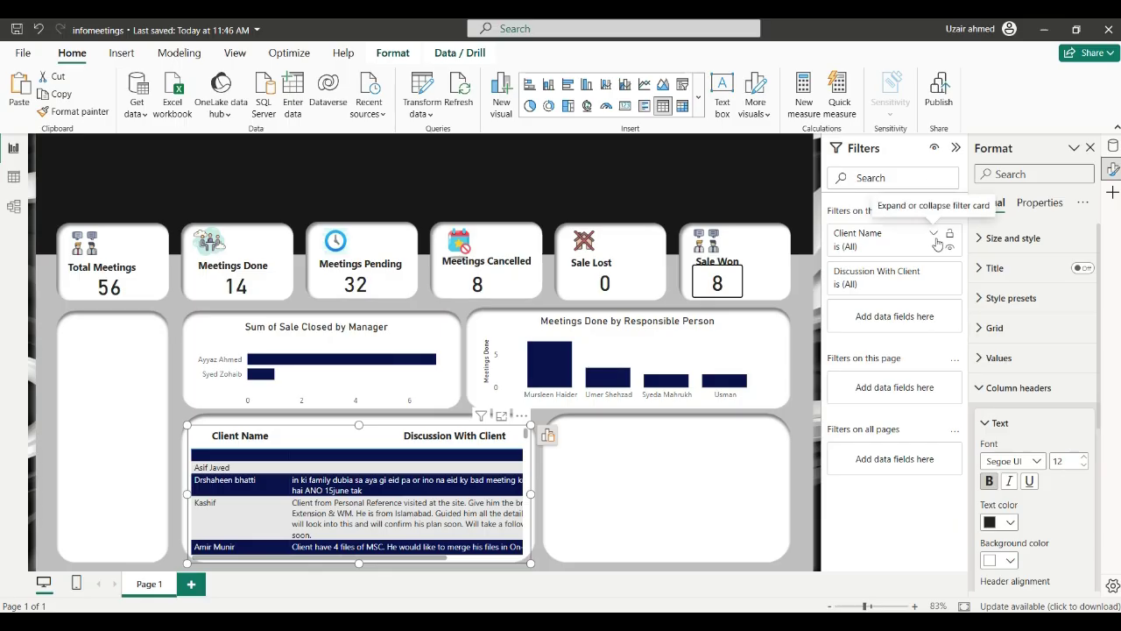
left_click(935, 239)
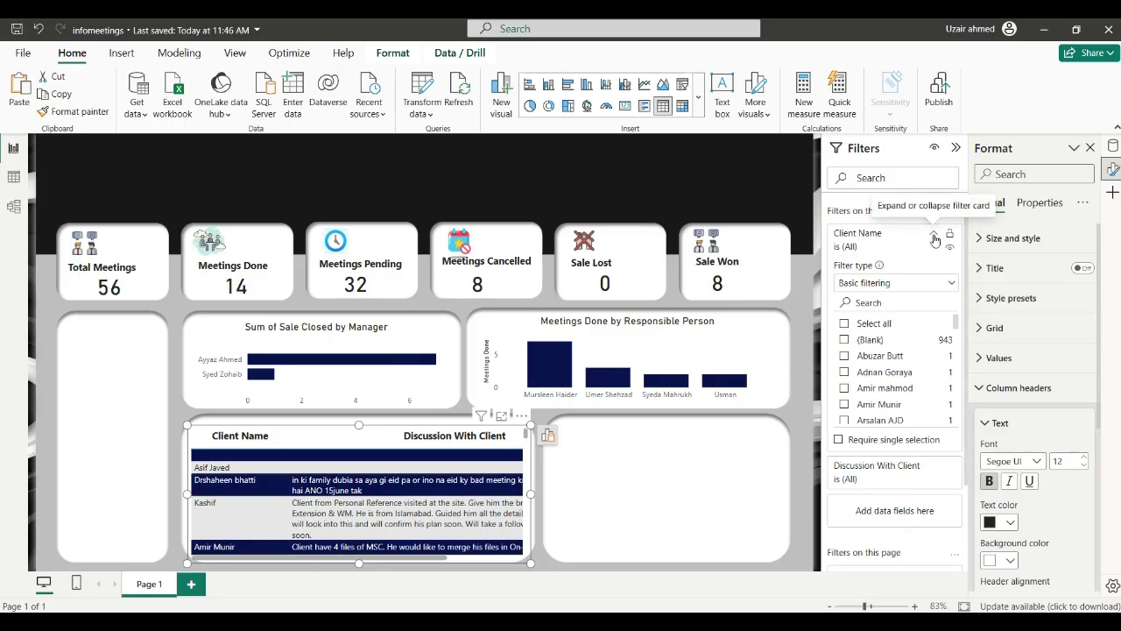
left_click(844, 340)
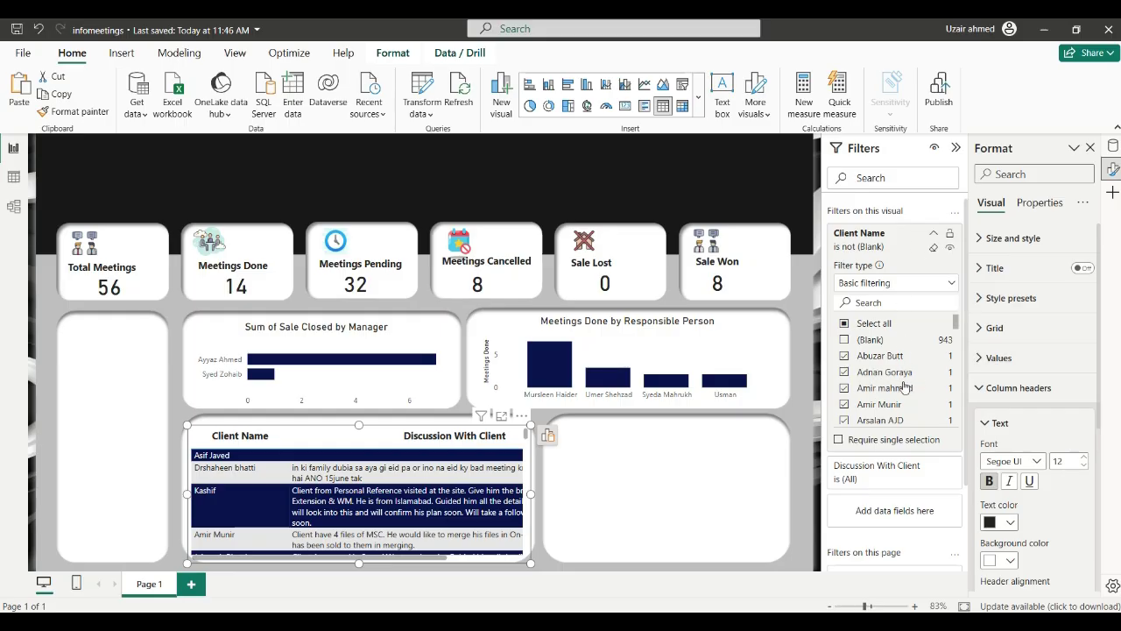
left_click(956, 149)
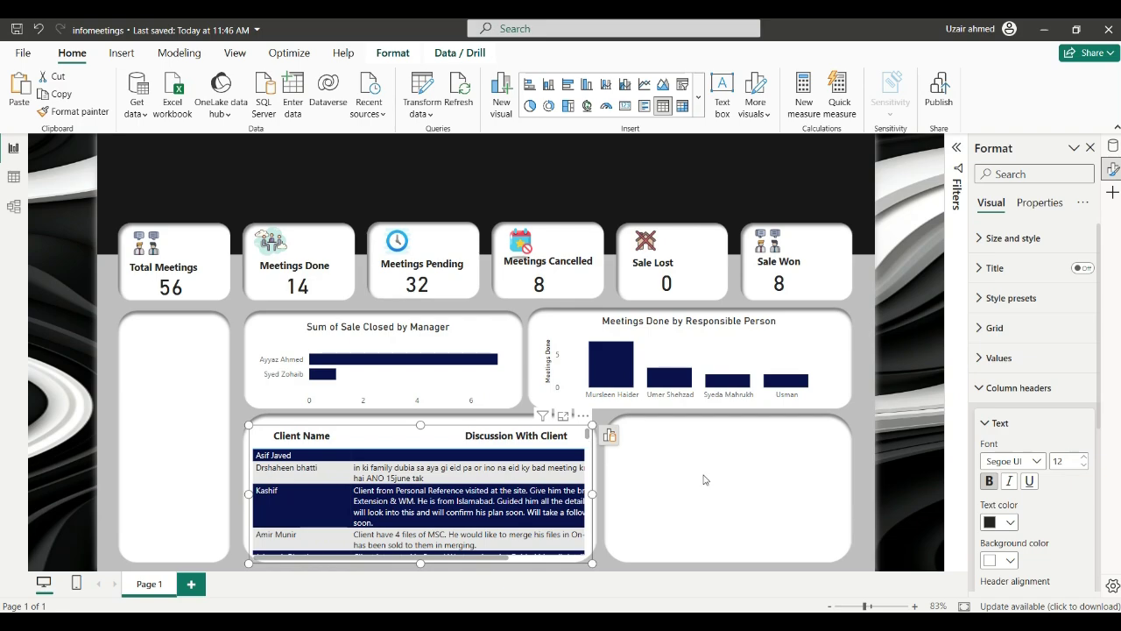
Insert a donut chart and move it into the empty tile beside the client discussion table
left_click(700, 520)
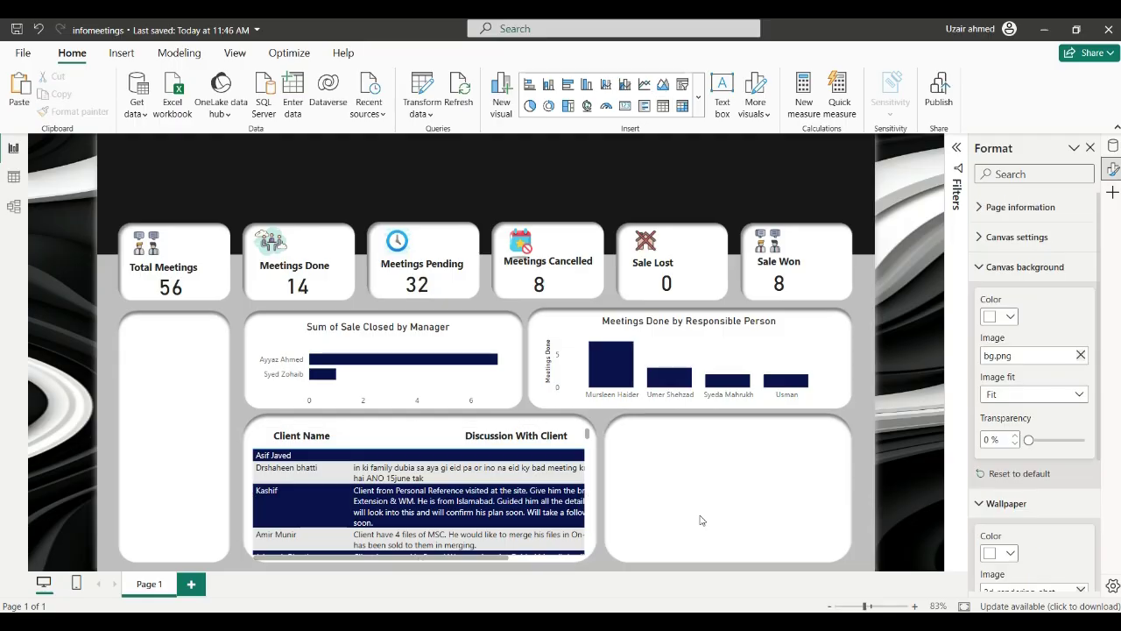
left_click(551, 106)
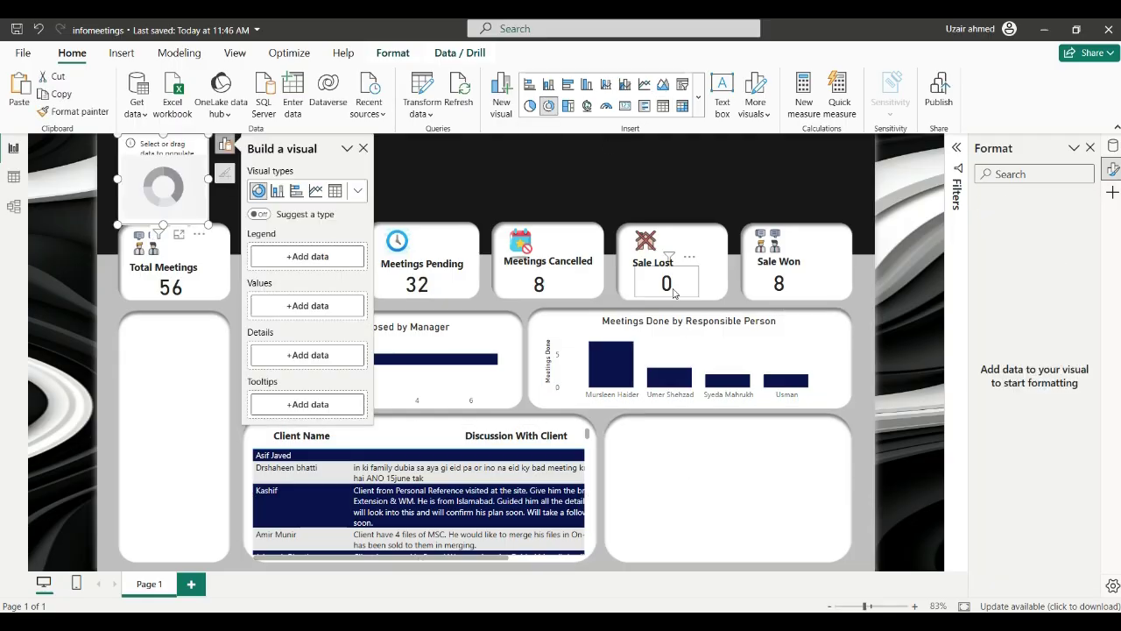
left_click_drag(196, 178, 700, 465)
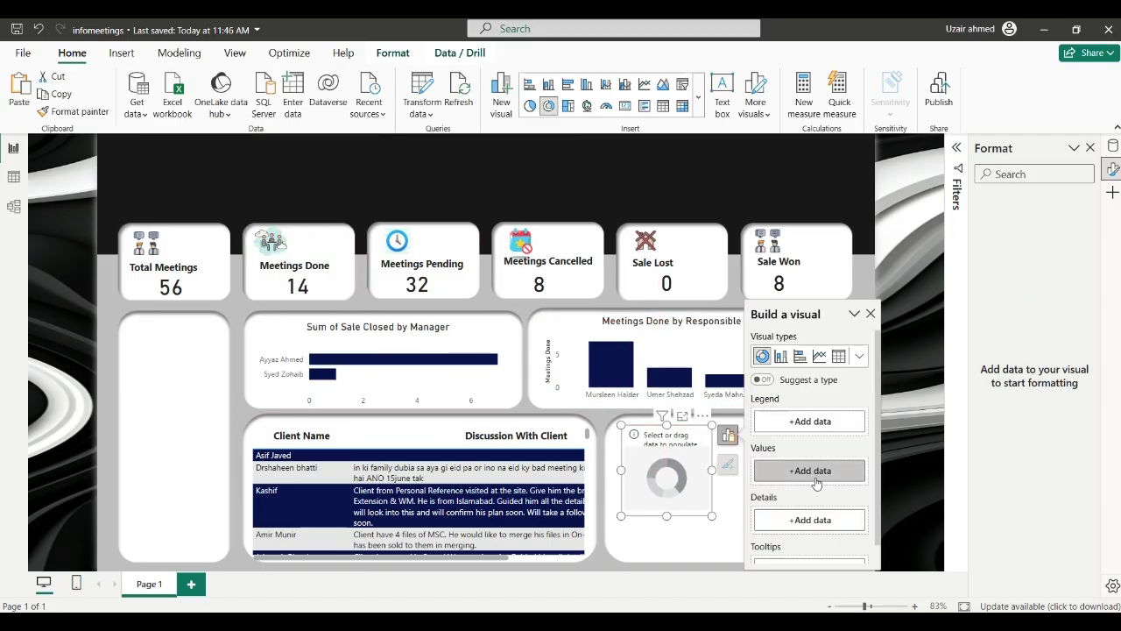
Assign the Meeting Done field as the donut chart's legend
left_click(831, 436)
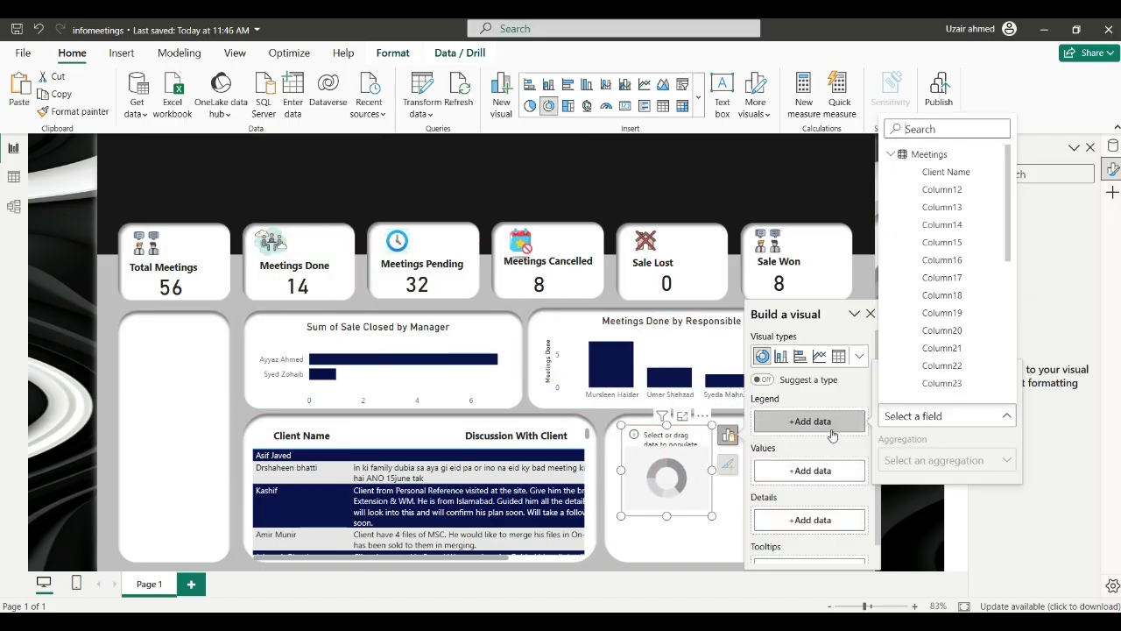
scroll(928, 328, "down", 10)
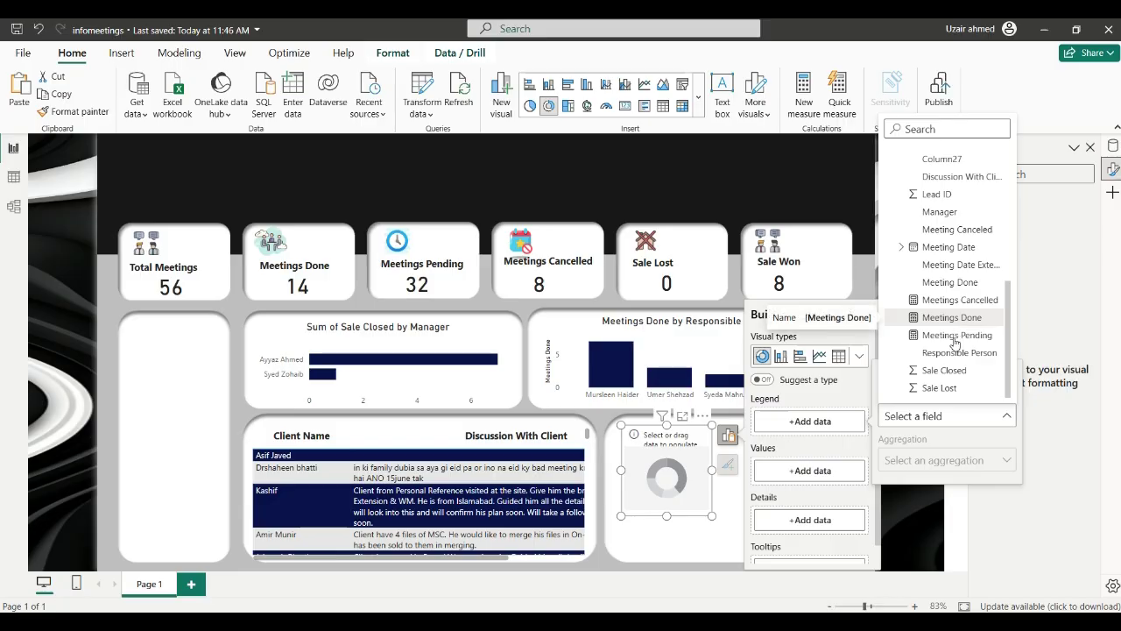
scroll(970, 280, "up", 1)
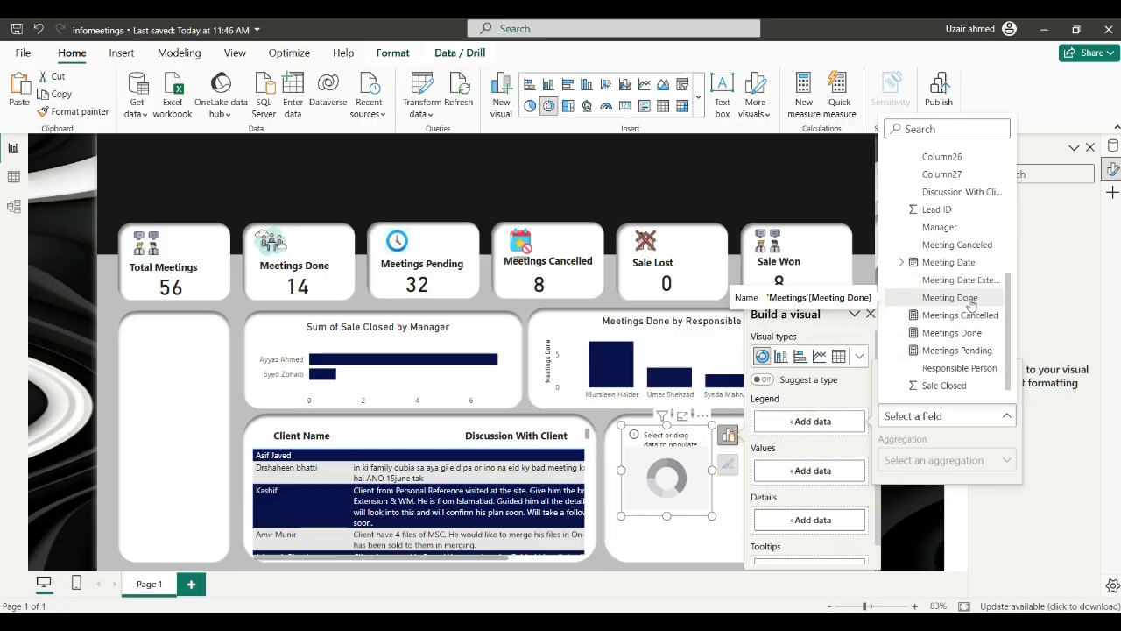
left_click(969, 299)
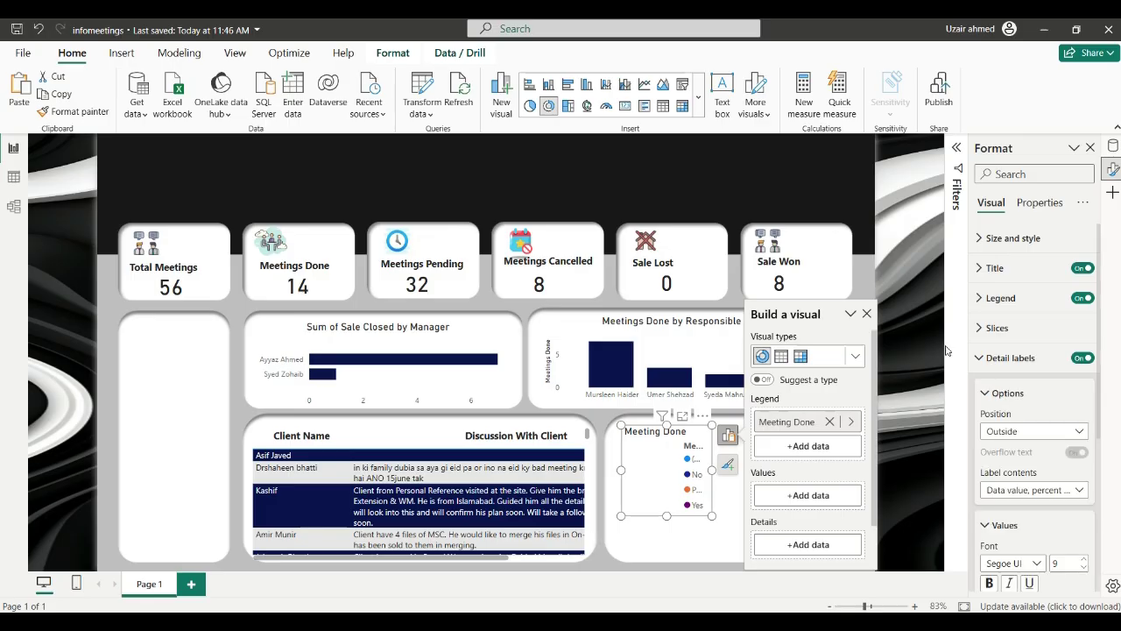
Add the count of Lead ID as the donut chart's values and widen the chart within its tile
left_click(805, 493)
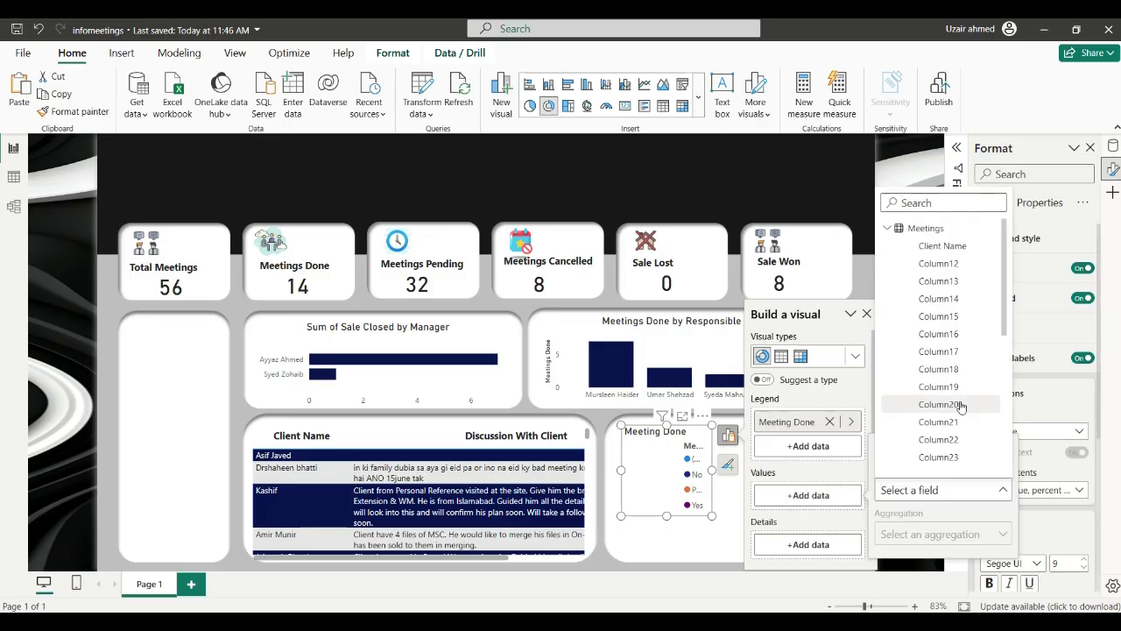
scroll(955, 403, "down", 5)
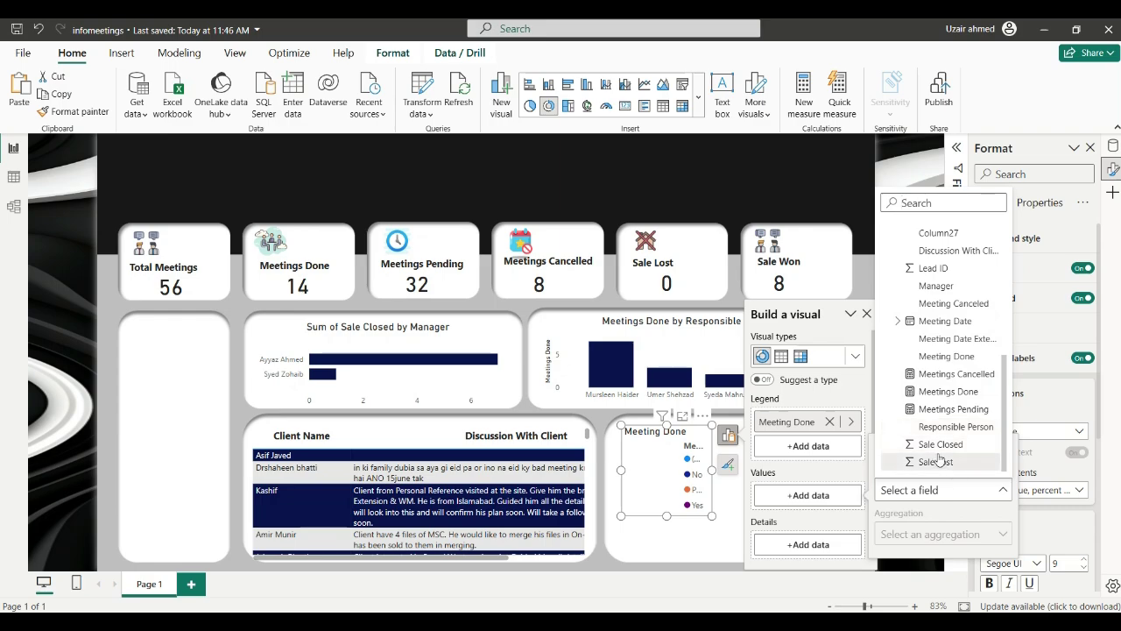
scroll(950, 346, "up", 3)
left_click(950, 346)
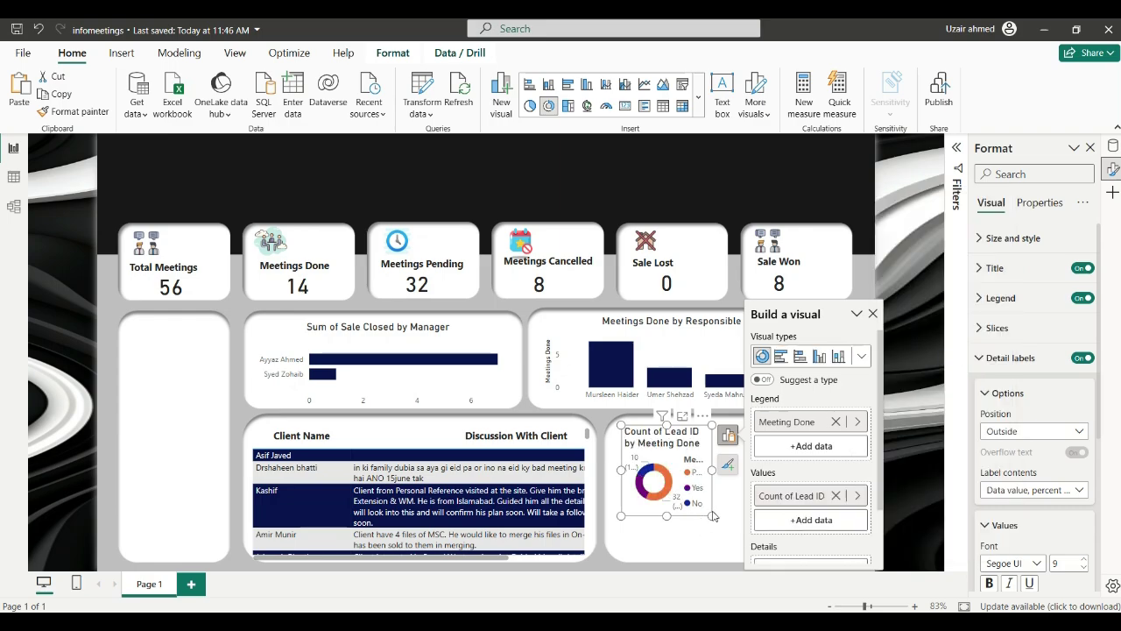
left_click_drag(746, 520, 751, 517)
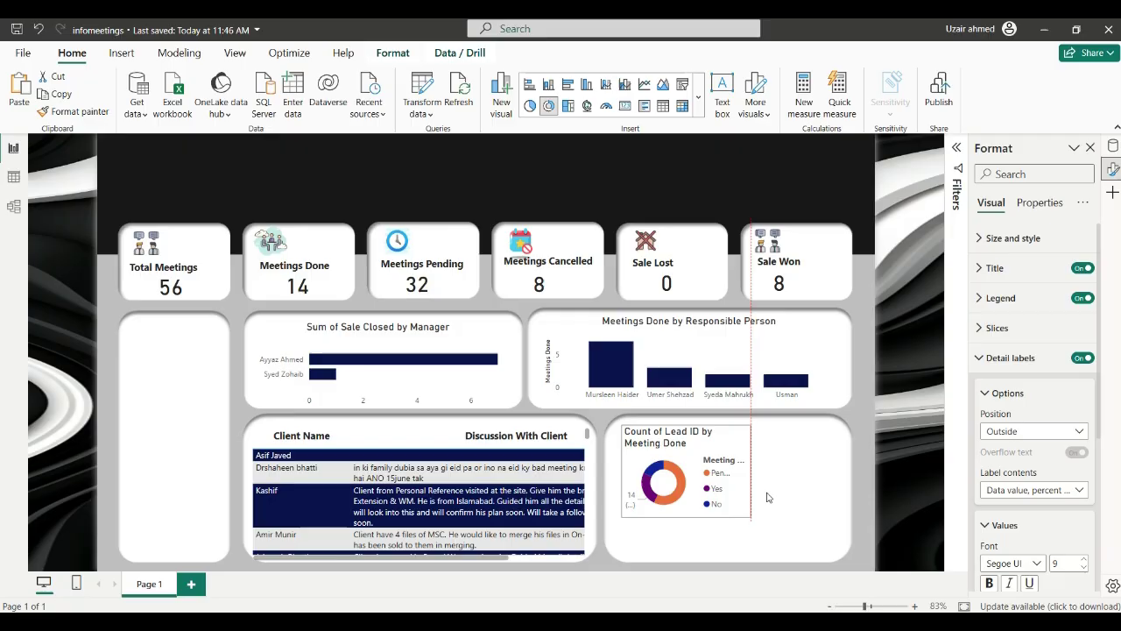
Filter the donut chart to exclude blank Meeting Done values
left_click(956, 149)
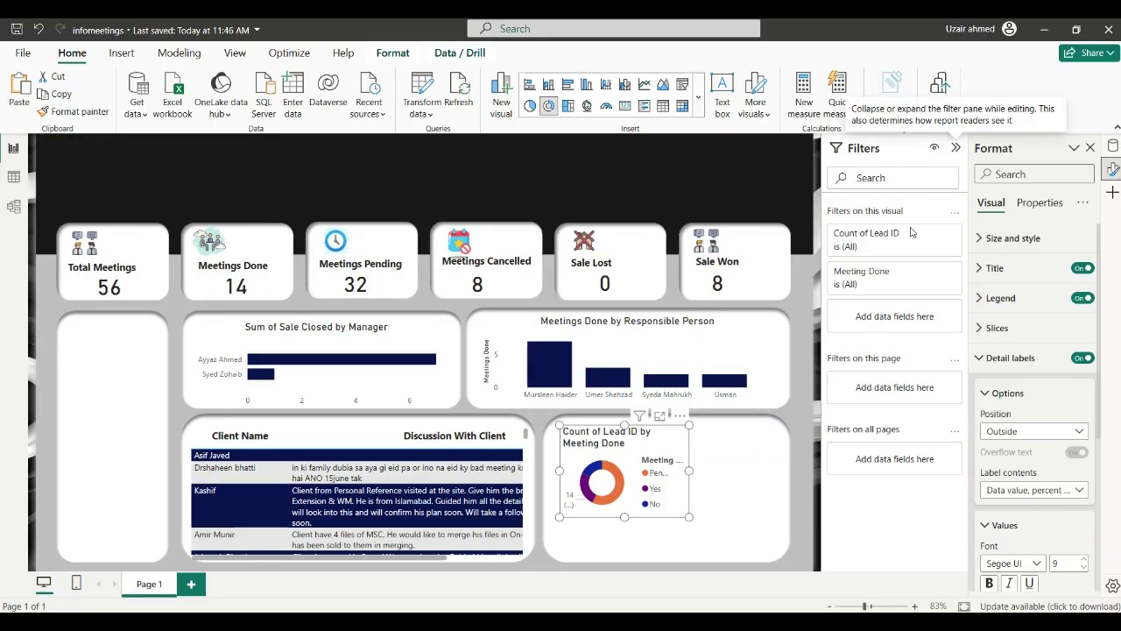
left_click(934, 234)
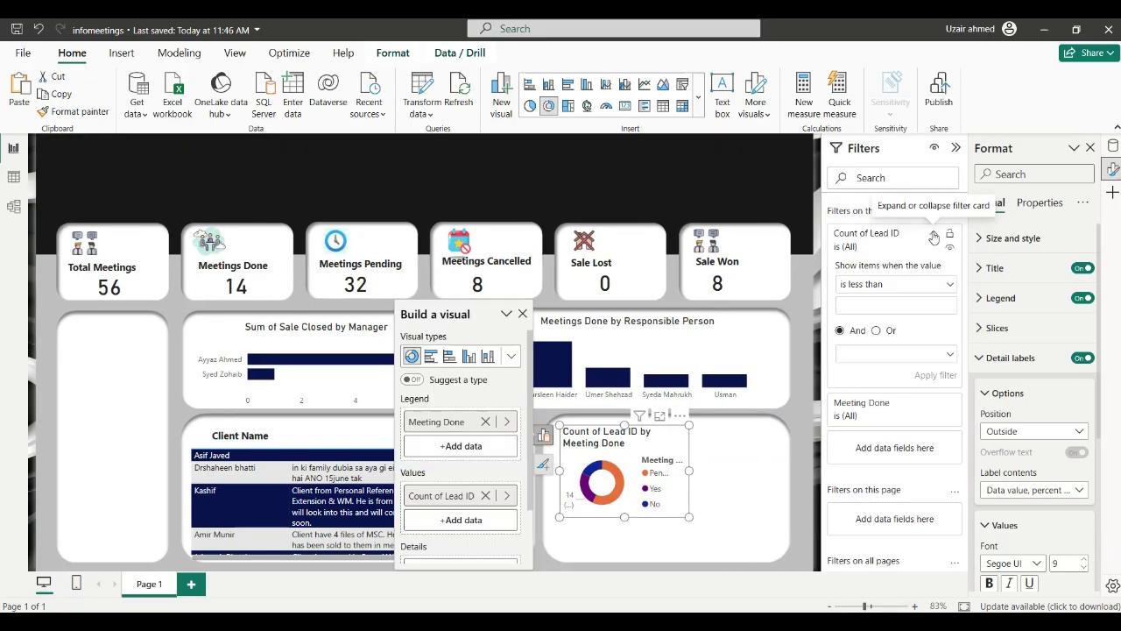
left_click(933, 235)
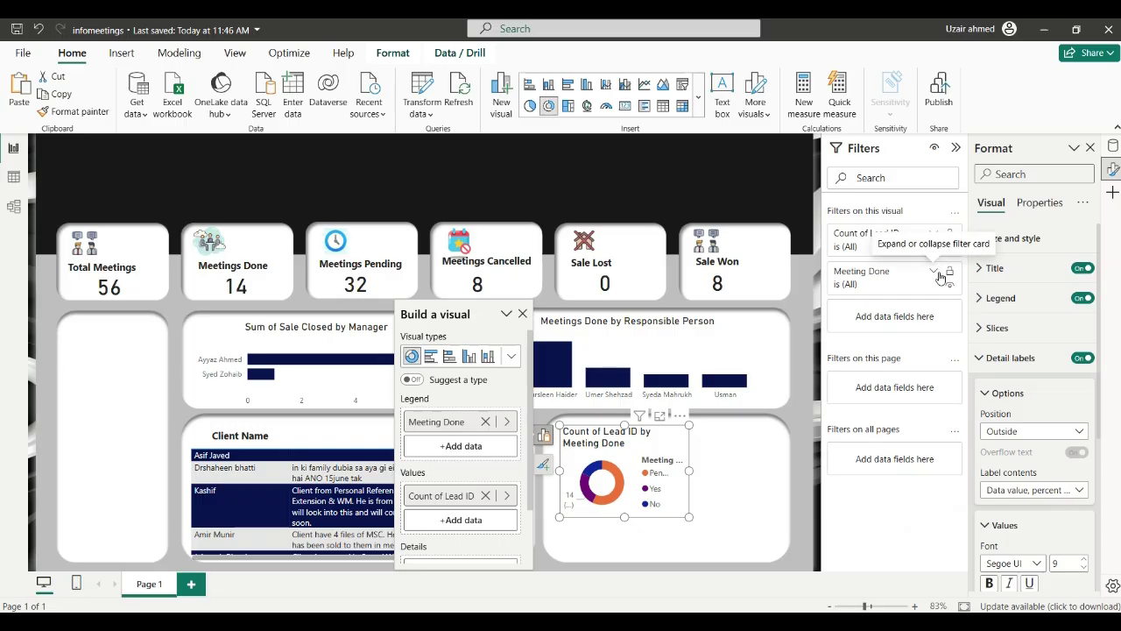
left_click(938, 275)
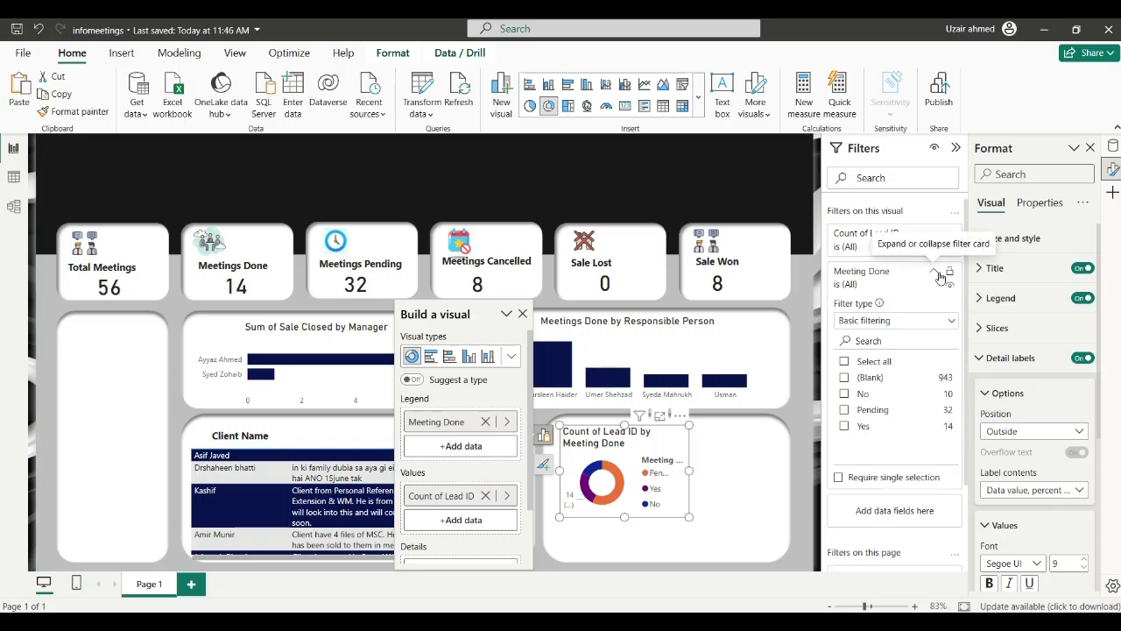
left_click(844, 378)
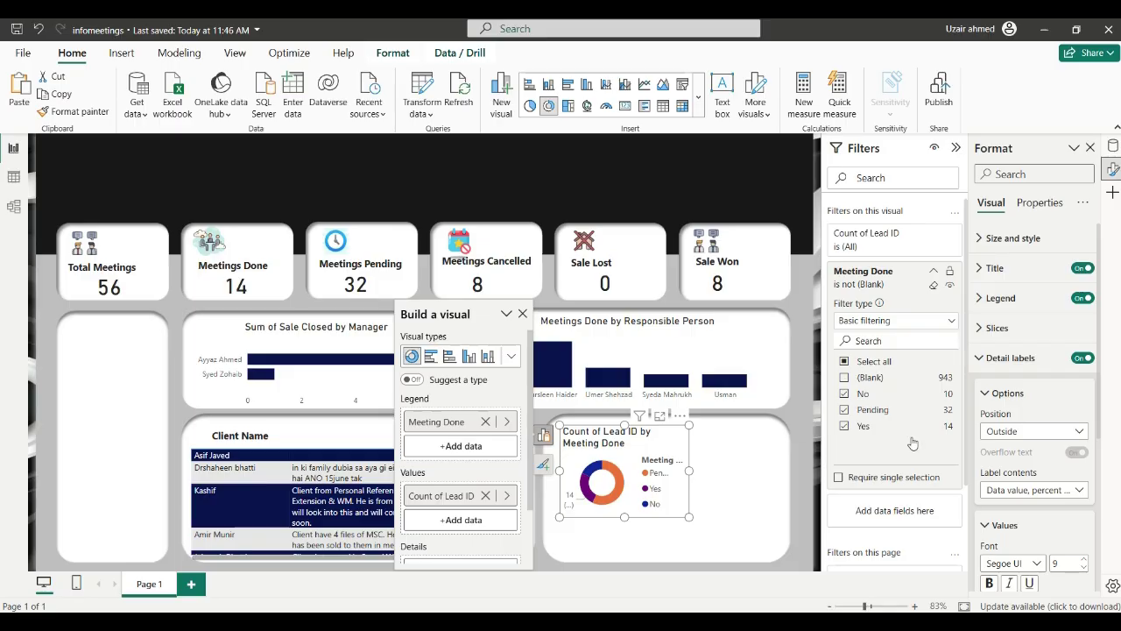
left_click(714, 471)
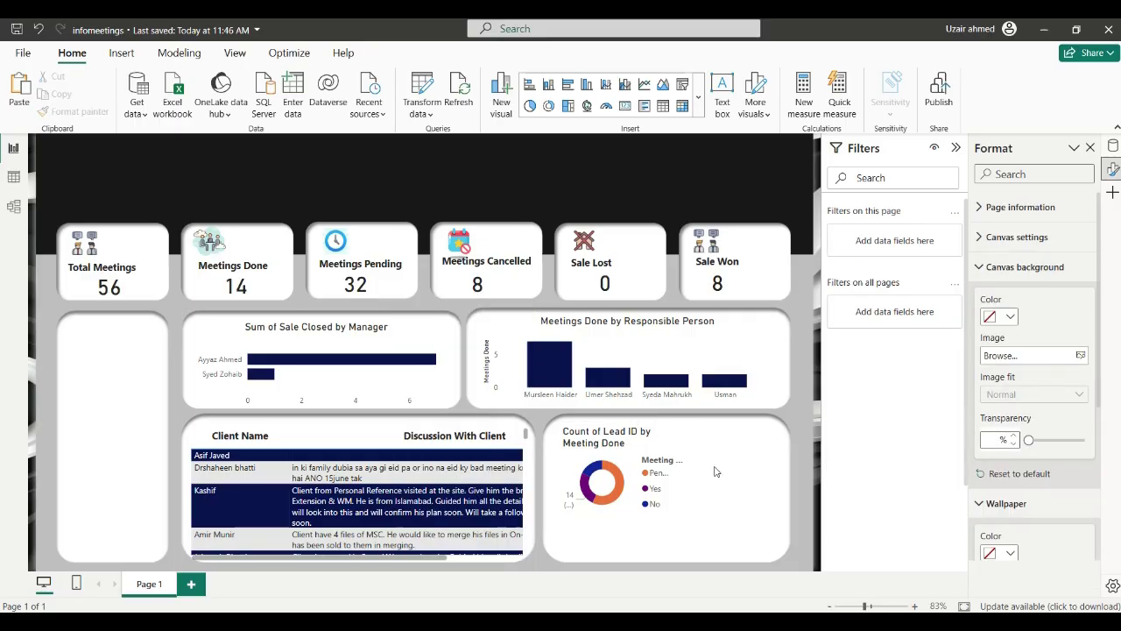
Enlarge the donut chart across its tile, clear the Yes slice highlight, and shift the chart slightly to the left
left_click(689, 517)
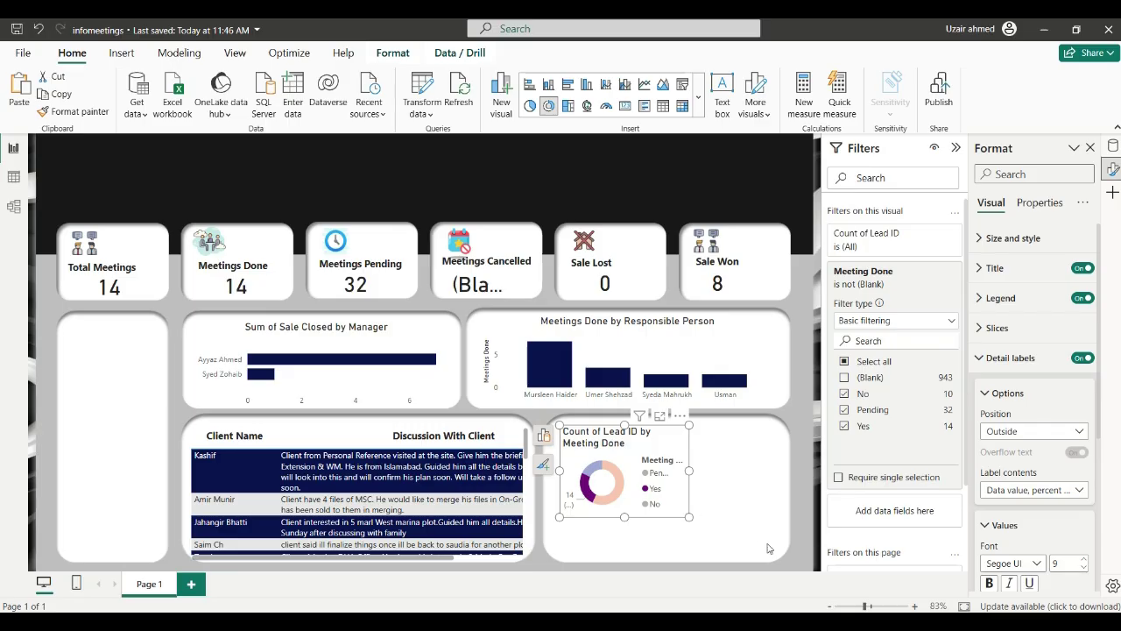
left_click_drag(768, 548, 790, 542)
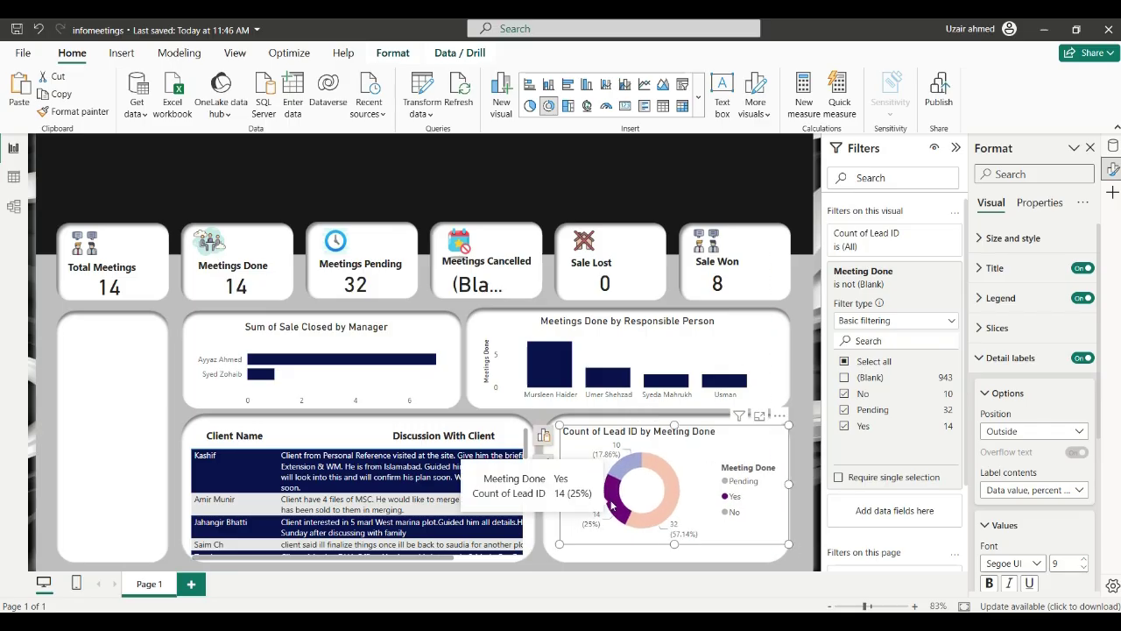
left_click(611, 505)
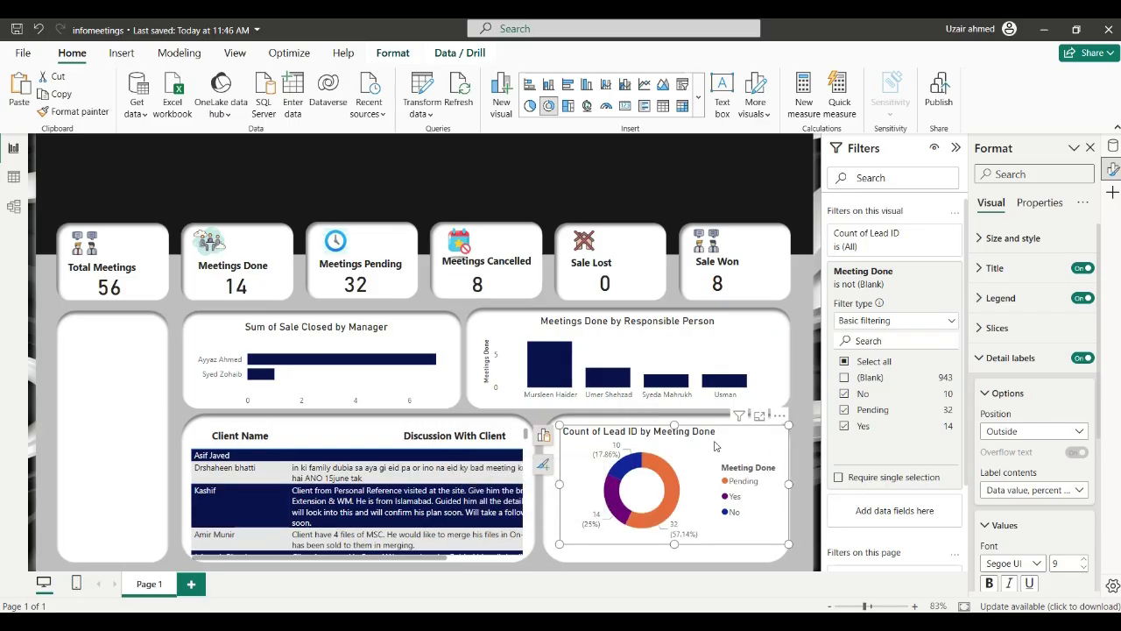
left_click_drag(705, 446, 694, 448)
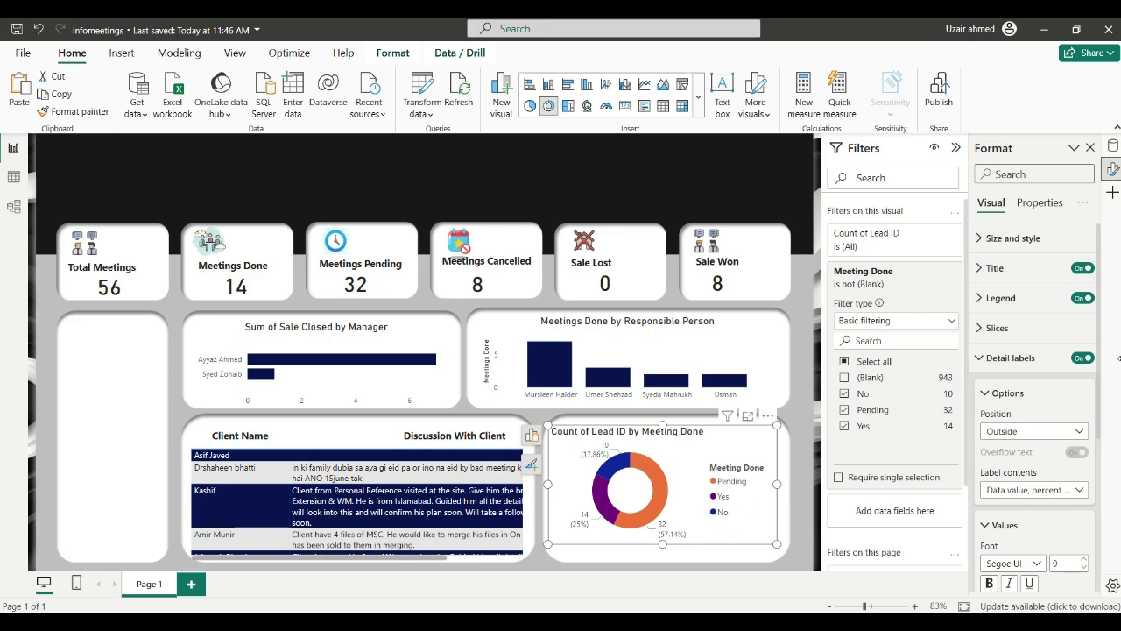
Turn off the donut chart's background
scroll(1051, 403, "down", 3)
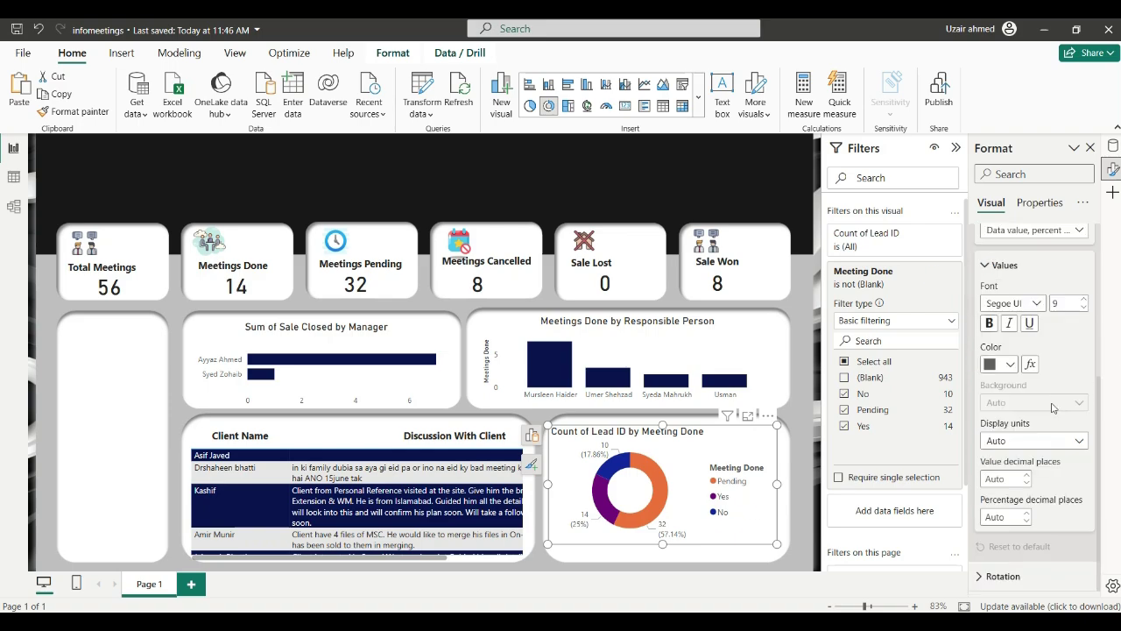
scroll(1053, 408, "up", 3)
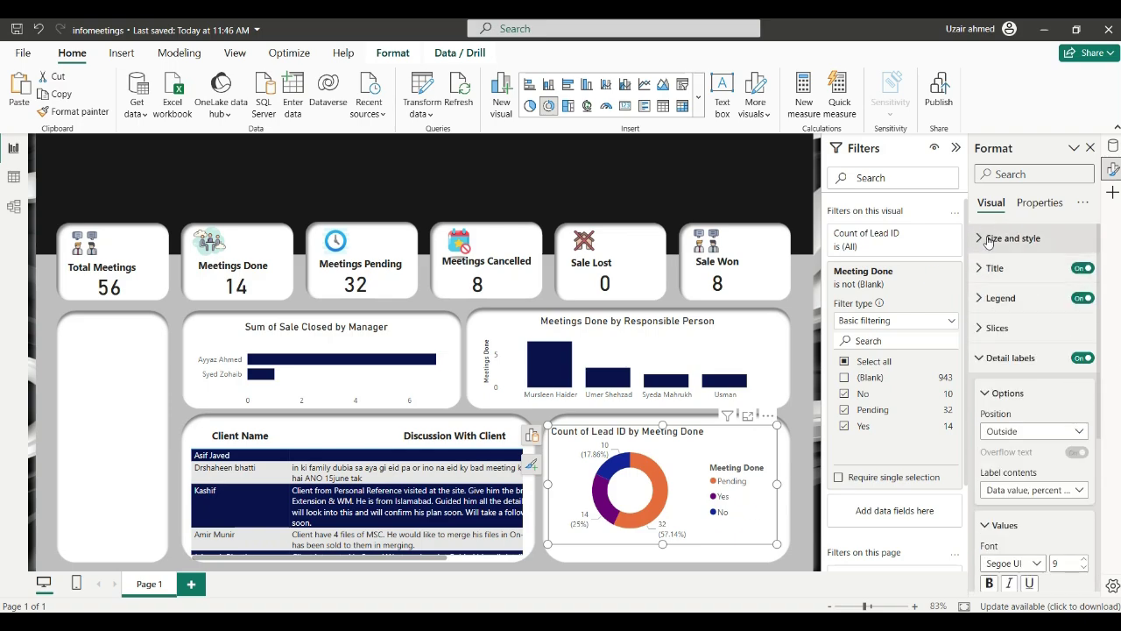
left_click(995, 357)
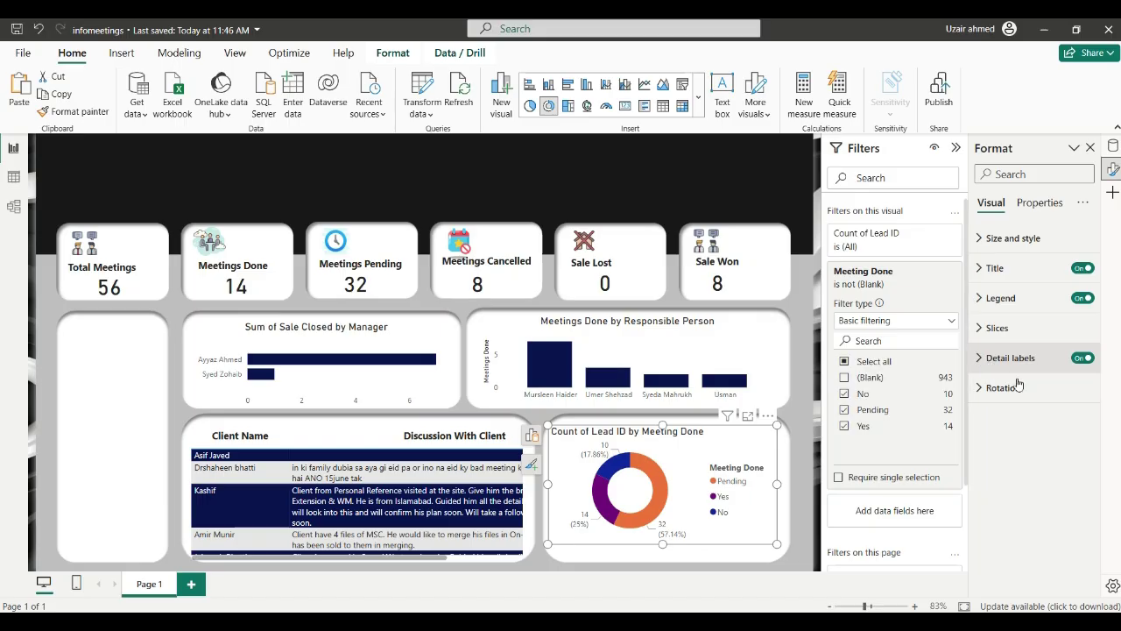
left_click(1011, 238)
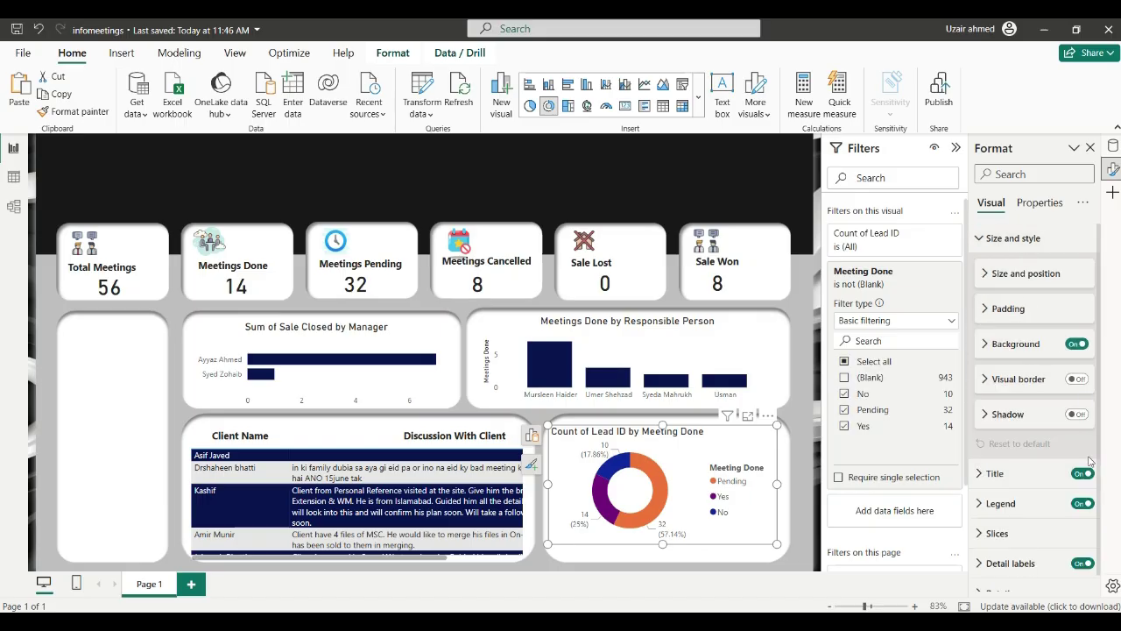
left_click(1077, 344)
Set the donut chart's detail label contents to Data value and enlarge the chart to its tile's lower-right corner
scroll(1031, 455, "down", 1)
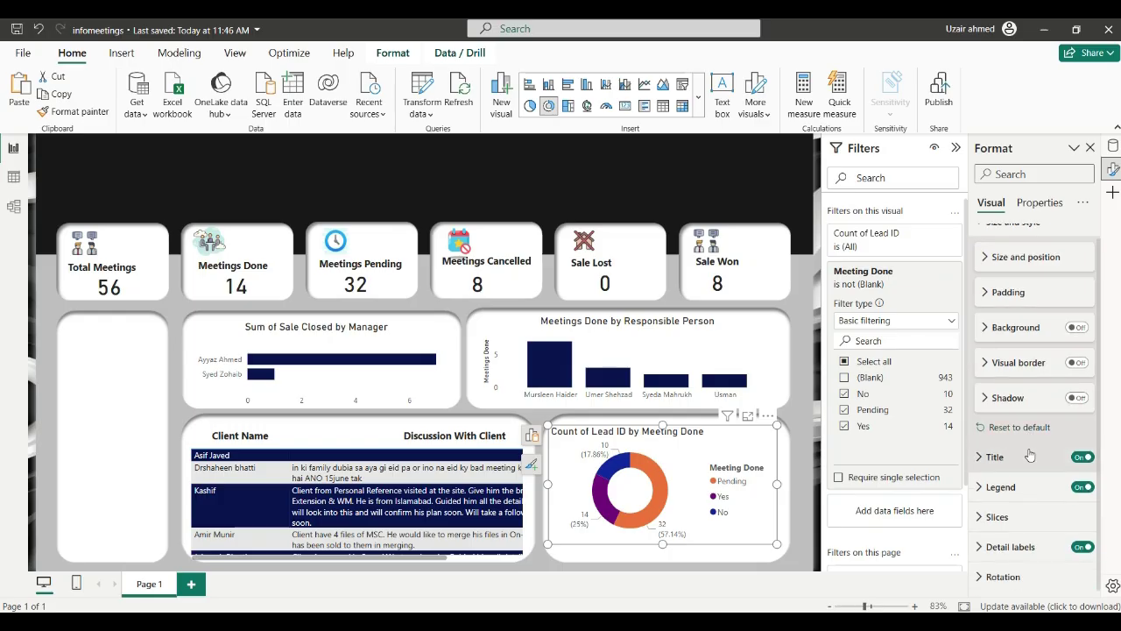
left_click(1033, 546)
scroll(1035, 525, "down", 3)
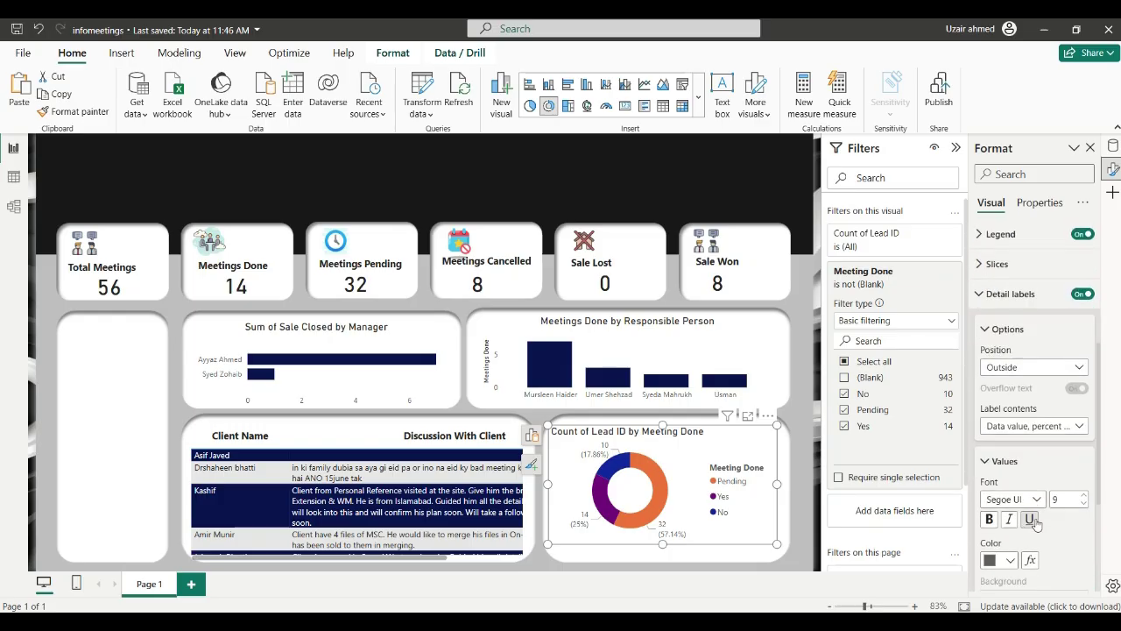
left_click(1064, 431)
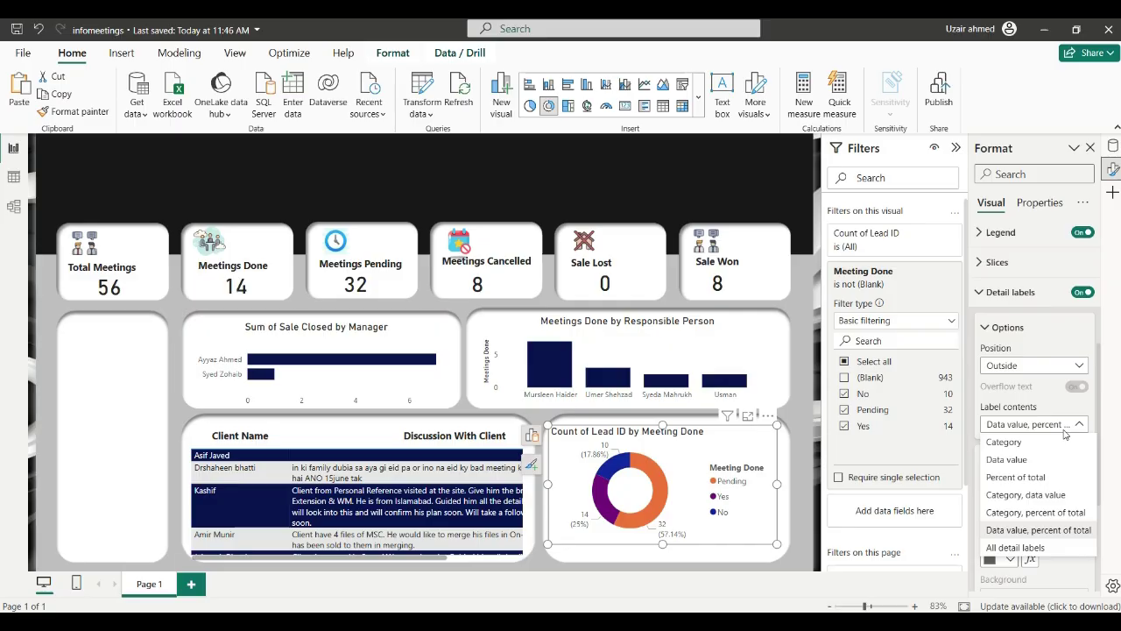
left_click(1006, 459)
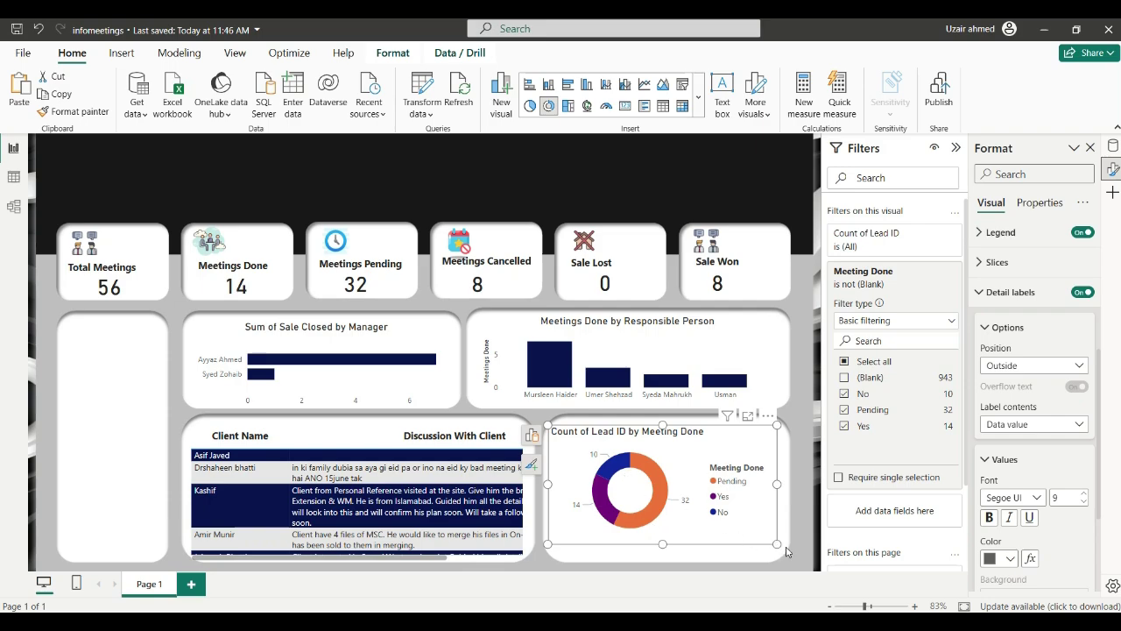
left_click_drag(776, 544, 794, 566)
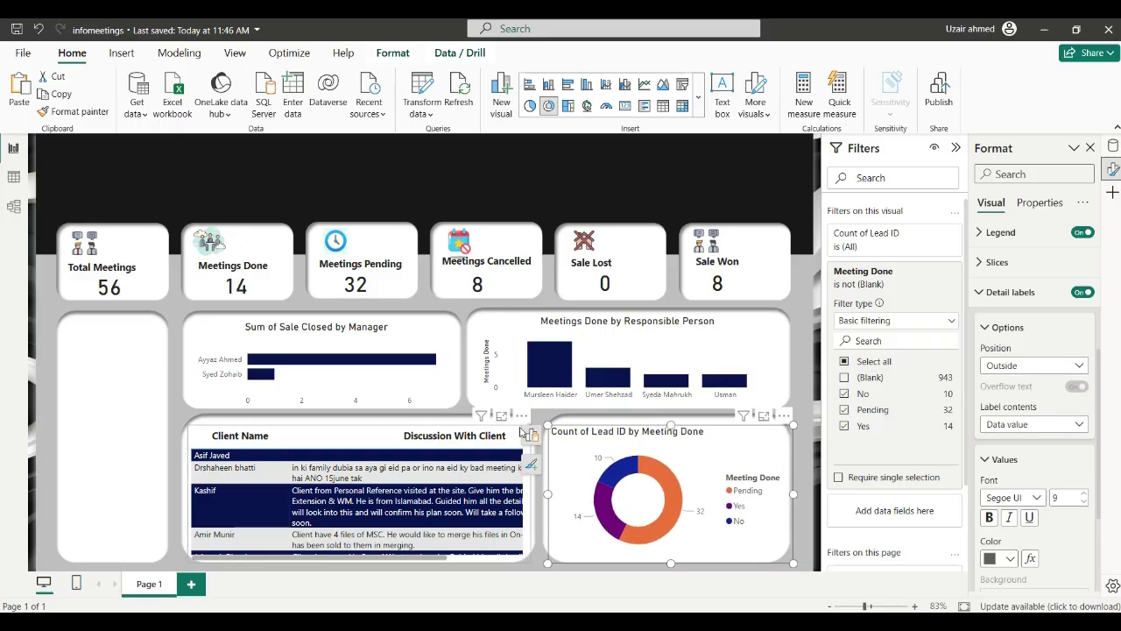
Center the donut chart's title horizontally
scroll(1020, 266, "up", 3)
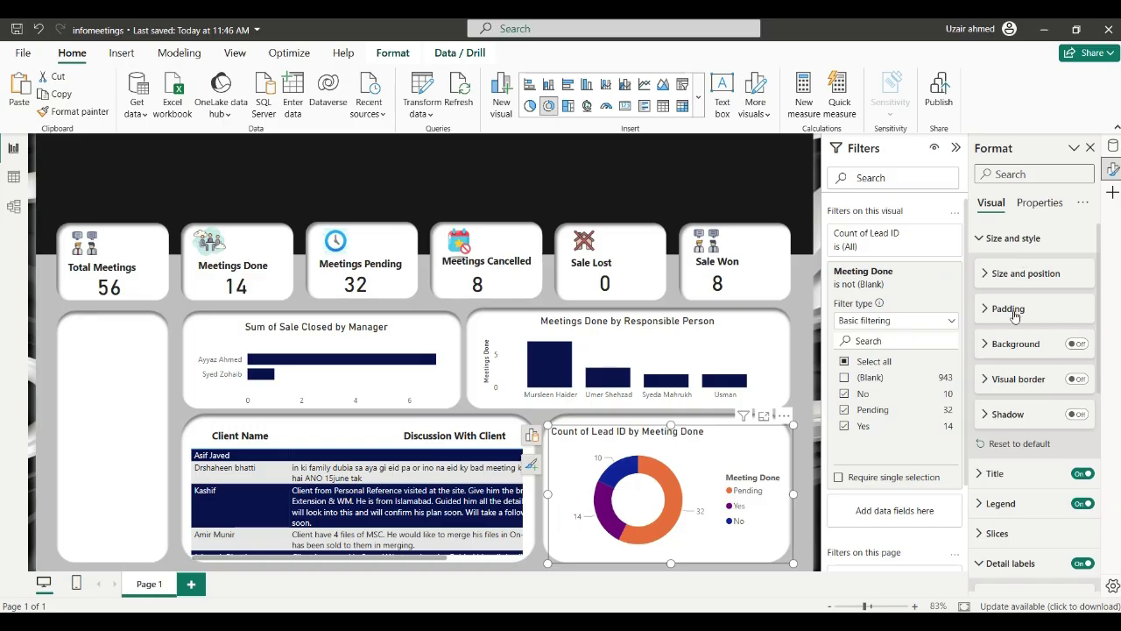
left_click(1014, 237)
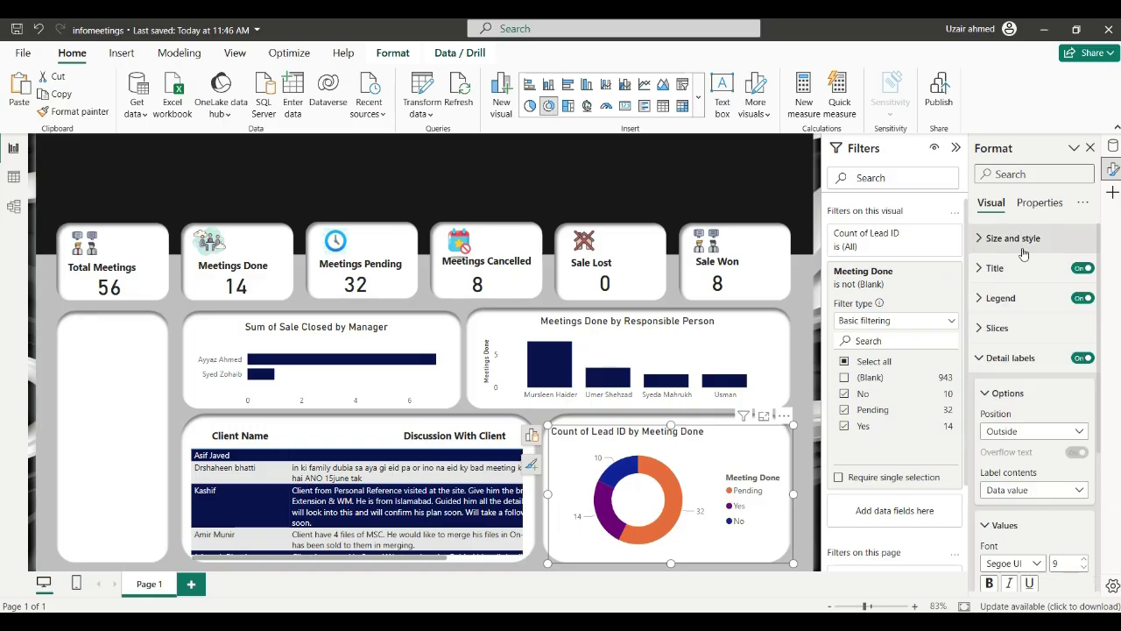
left_click(993, 267)
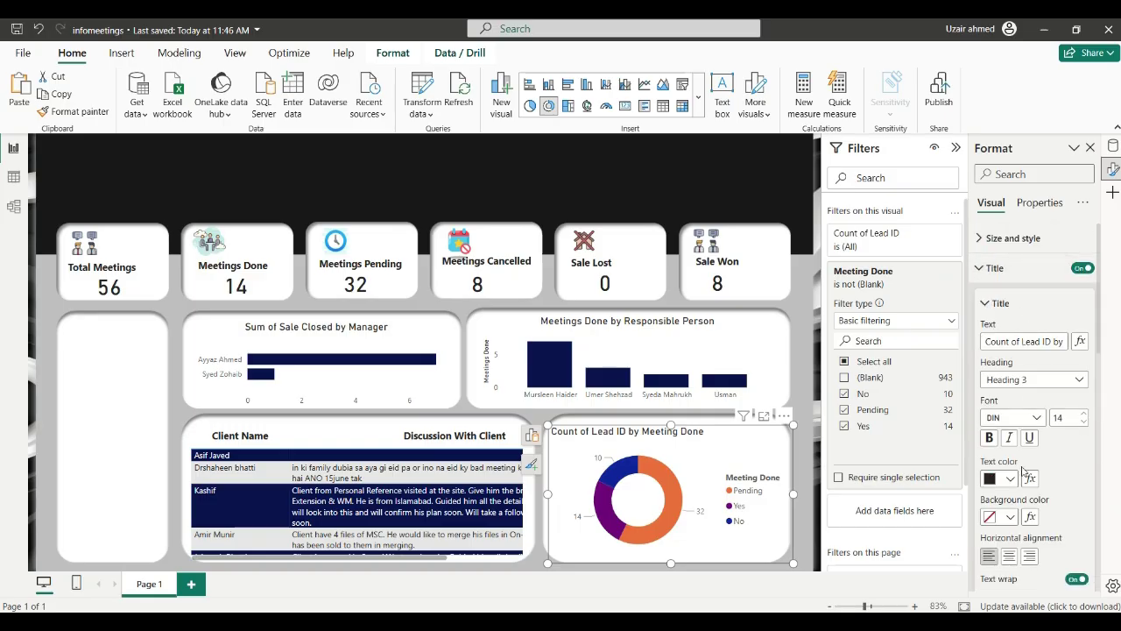
left_click(1010, 559)
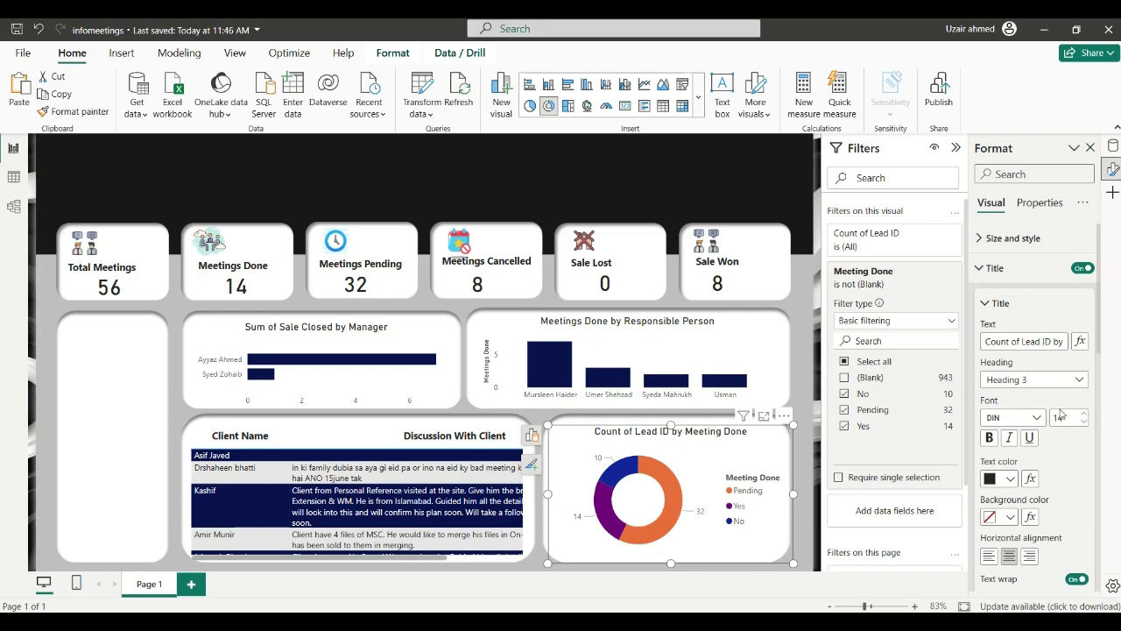
scroll(1054, 487, "down", 5)
scroll(1053, 486, "up", 5)
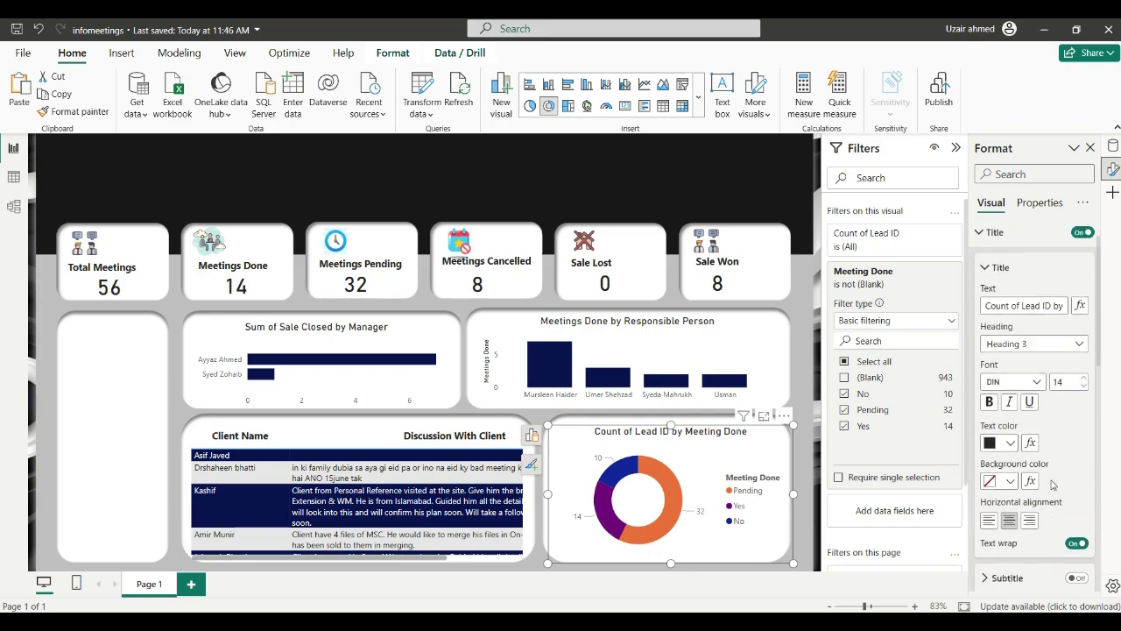
left_click(702, 103)
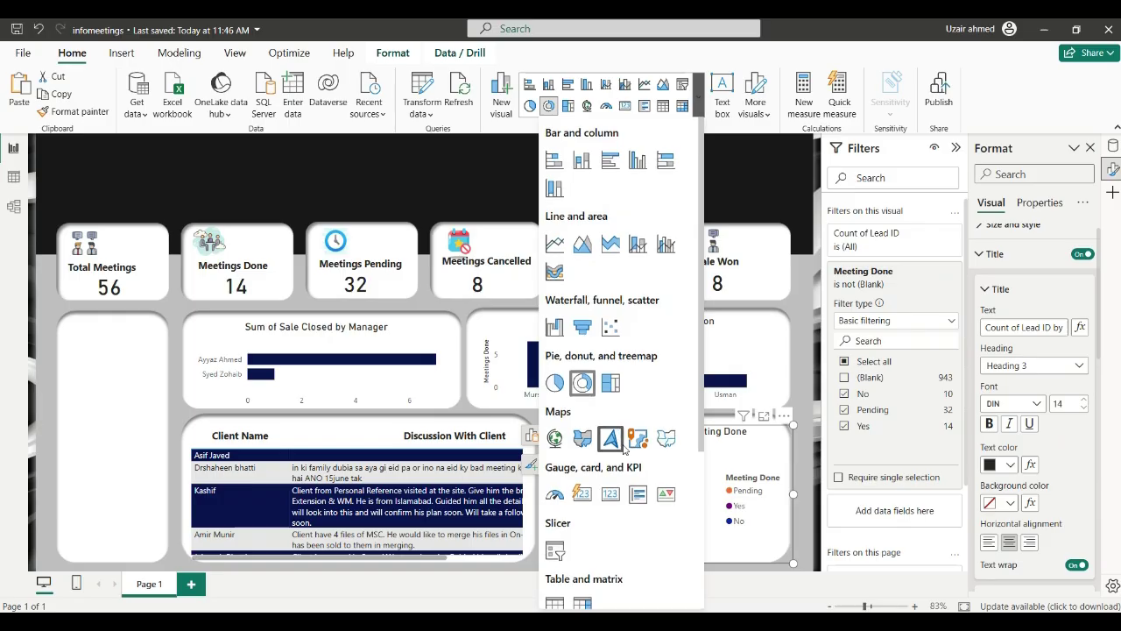
scroll(602, 490, "down", 3)
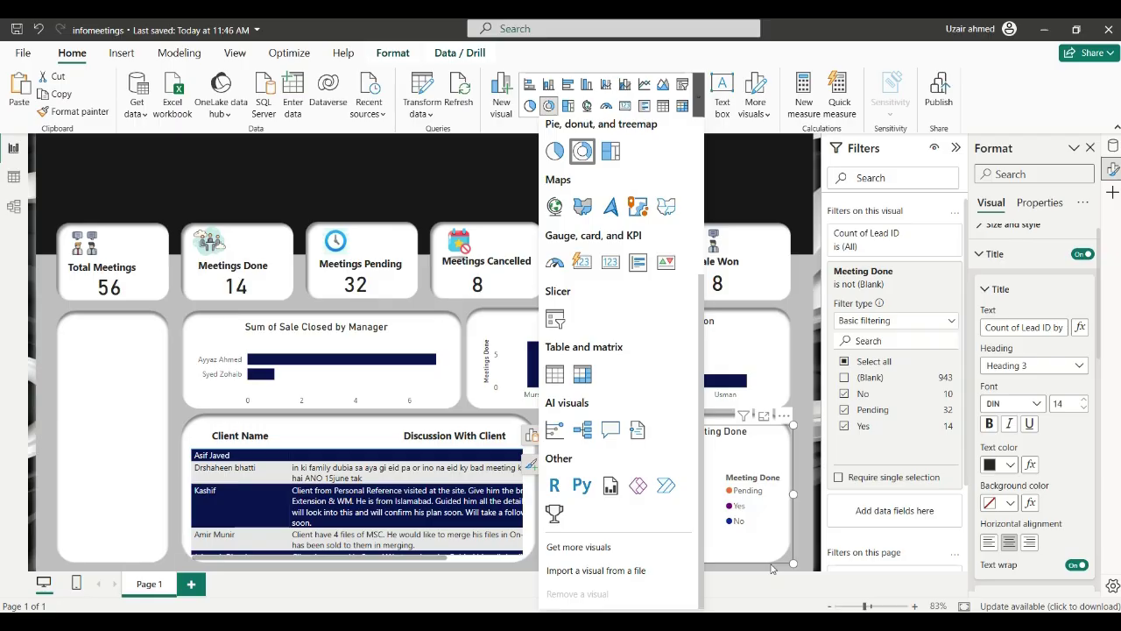
scroll(629, 312, "up", 3)
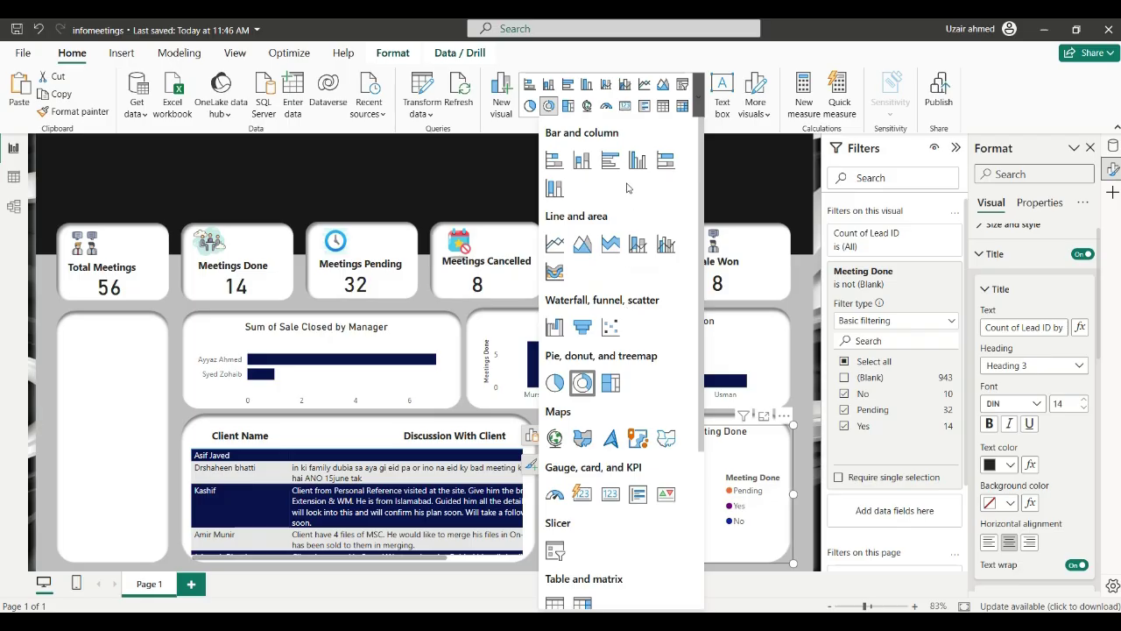
scroll(659, 402, "down", 3)
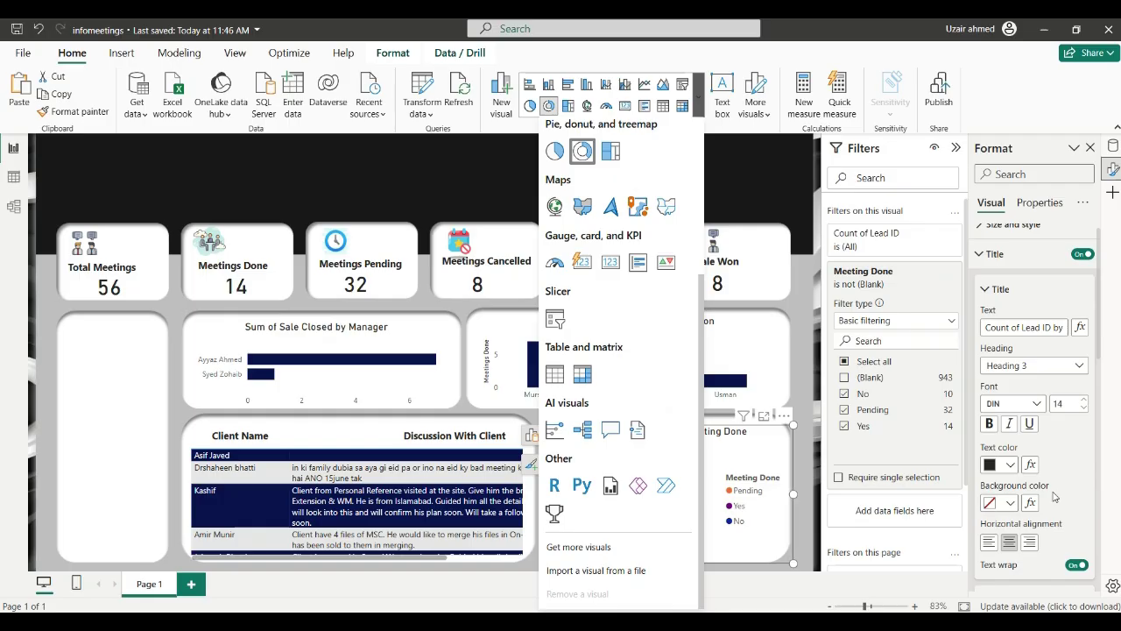
left_click(175, 369)
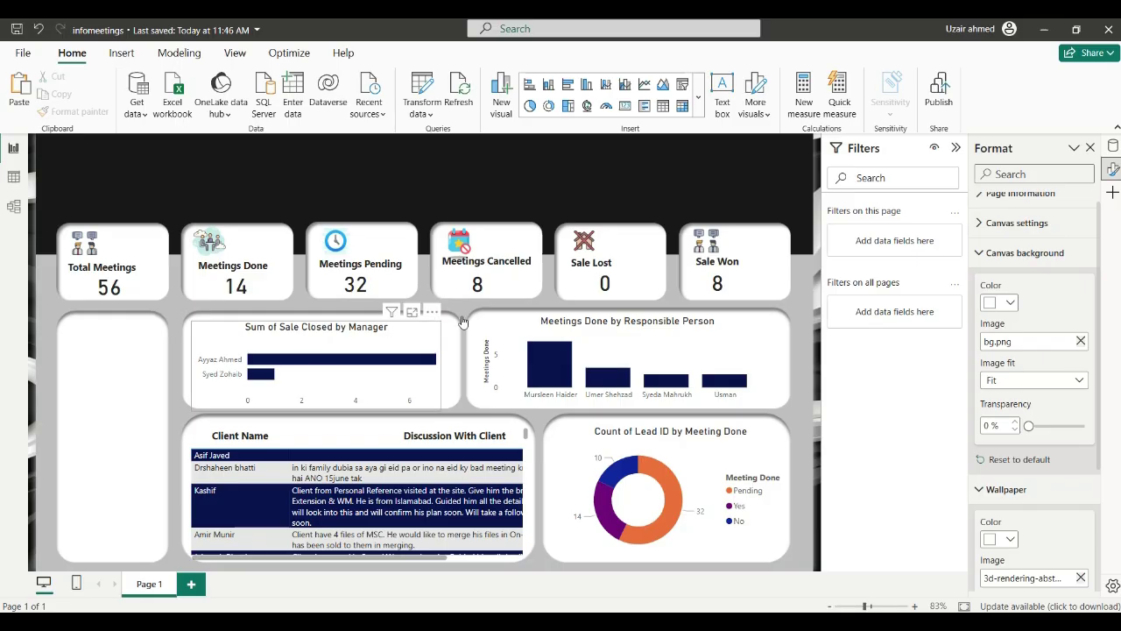
Add a slicer on the Meeting Date field and place it in the upper part of the empty tile below Total Meetings
left_click(684, 86)
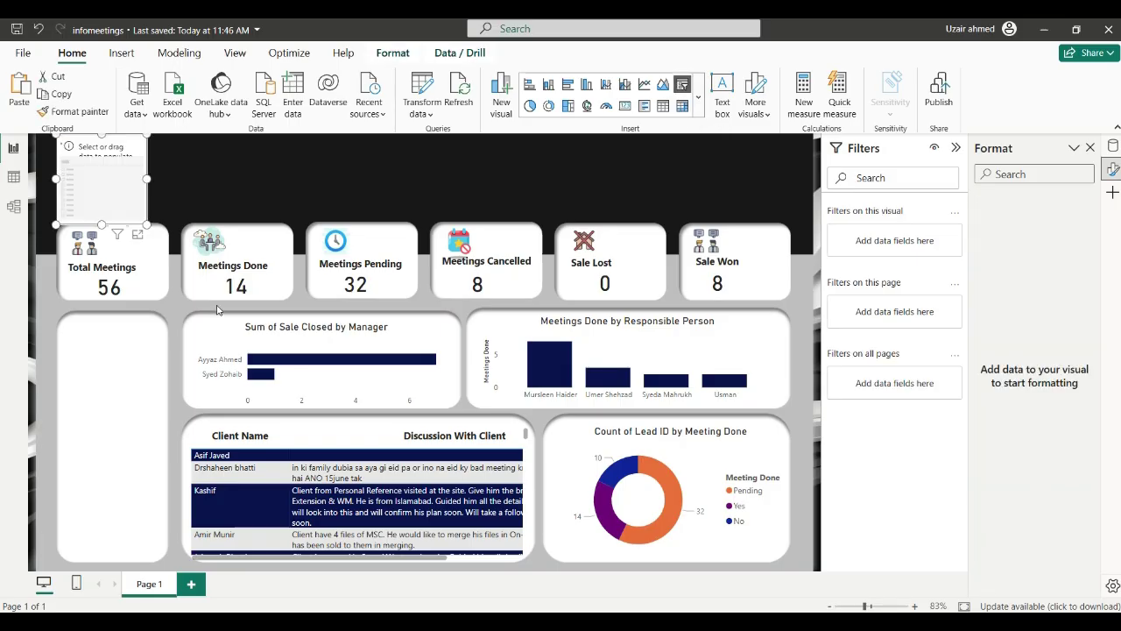
left_click(259, 256)
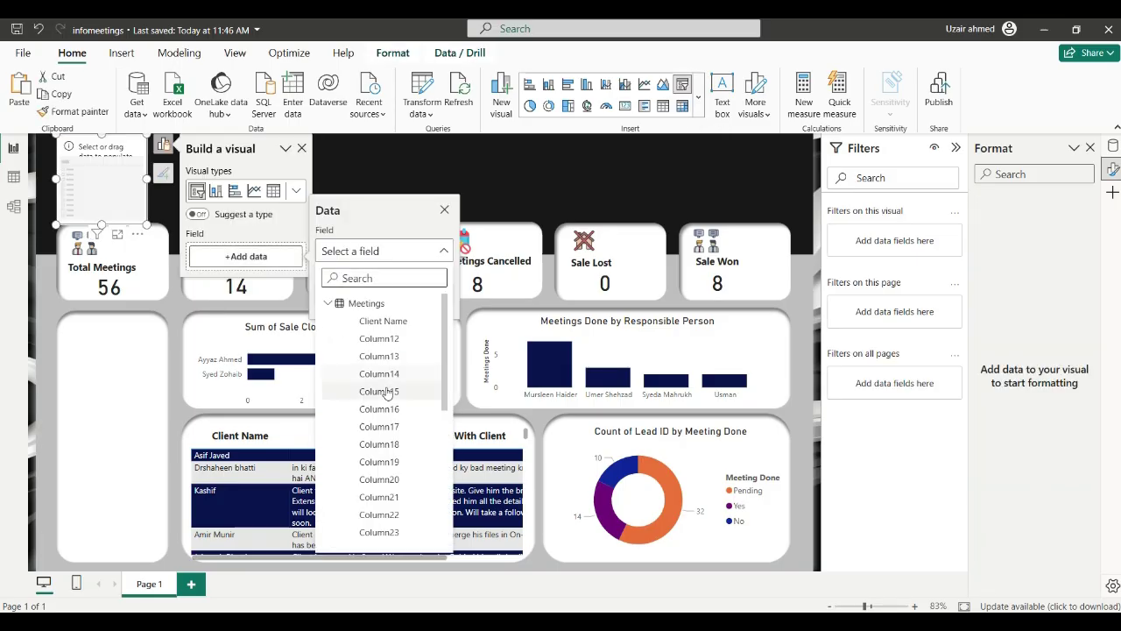
scroll(366, 385, "down", 5)
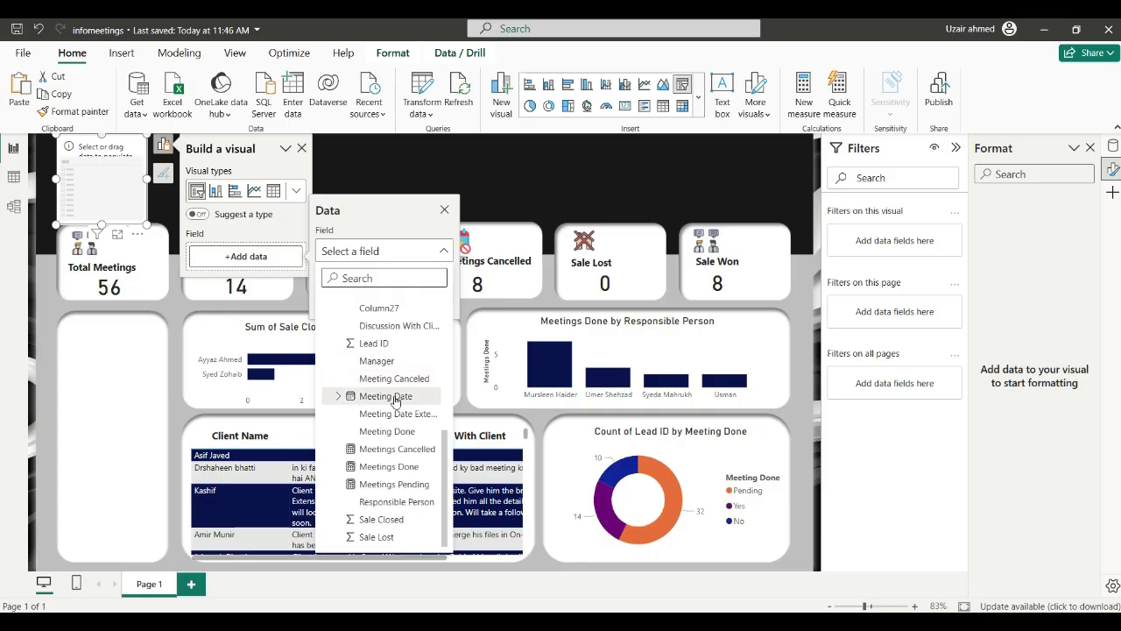
left_click(393, 396)
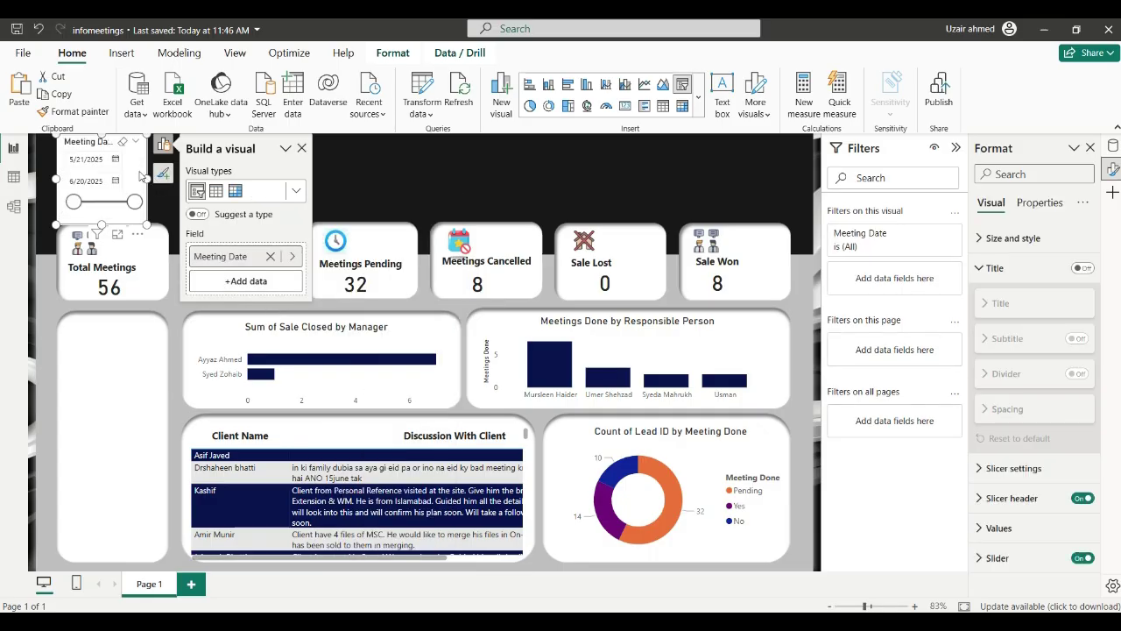
left_click_drag(146, 175, 164, 359)
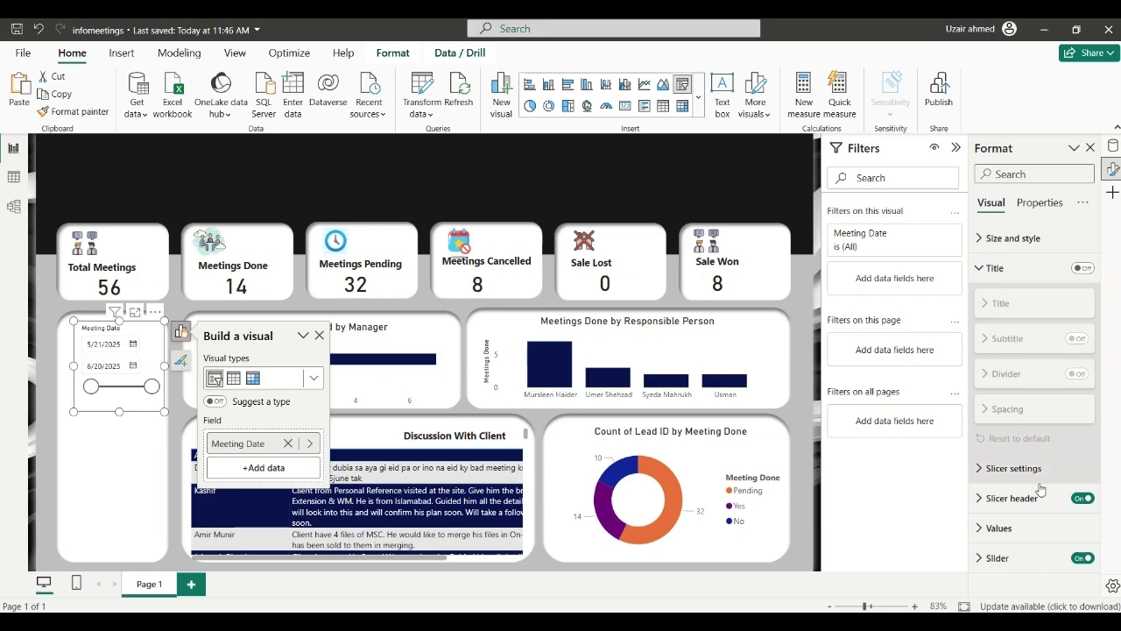
Turn off the slider of the Meeting Date slicer
left_click(1021, 252)
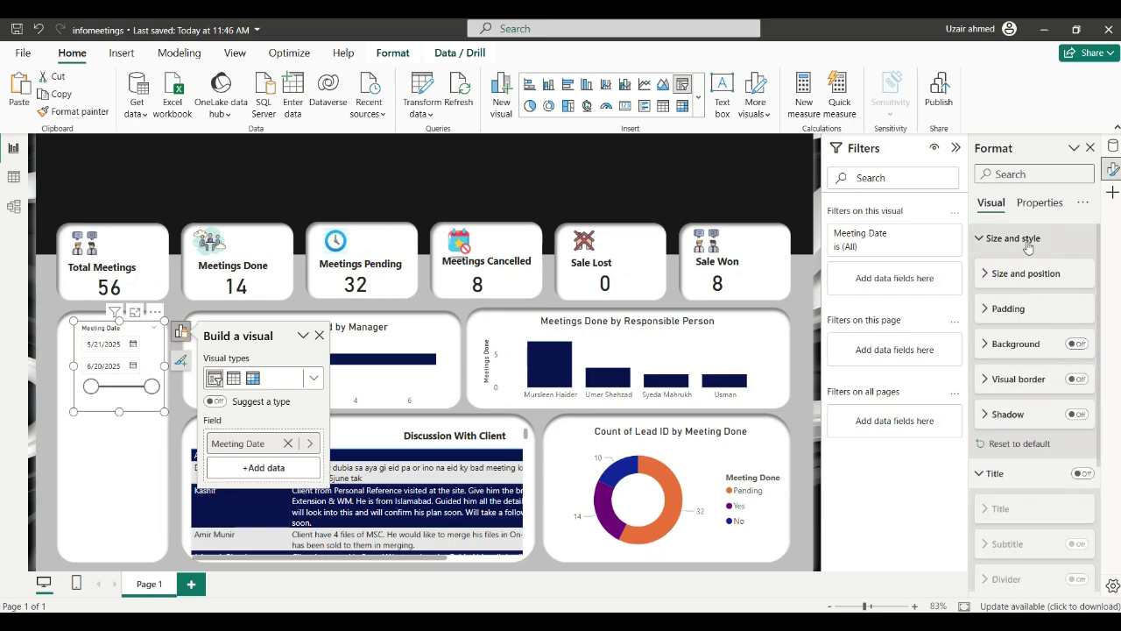
left_click(1016, 238)
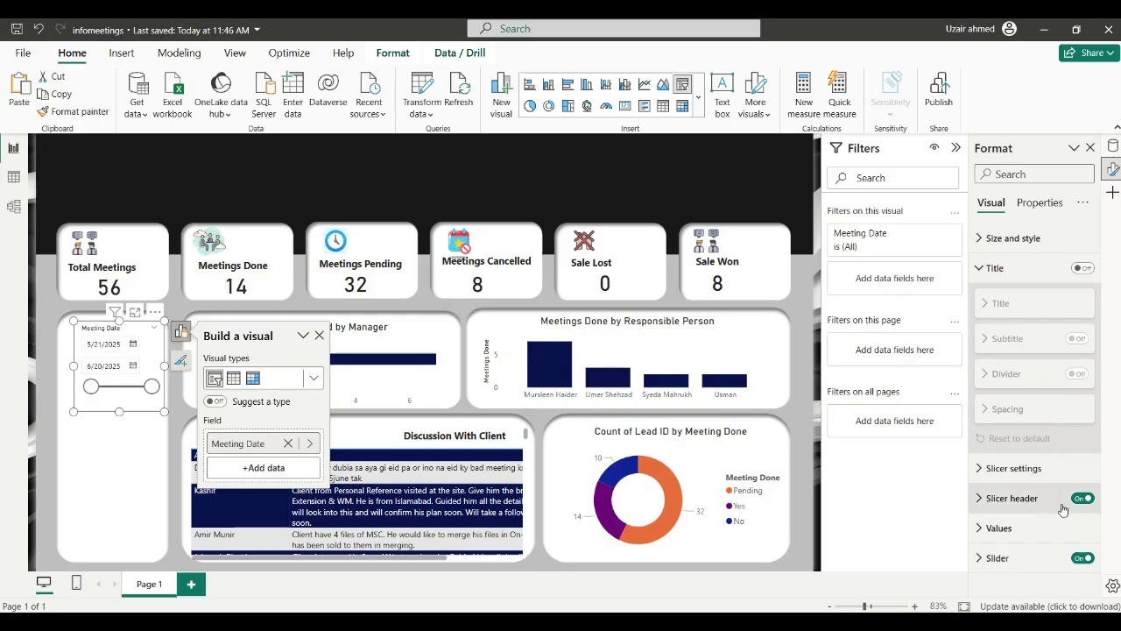
left_click(1083, 559)
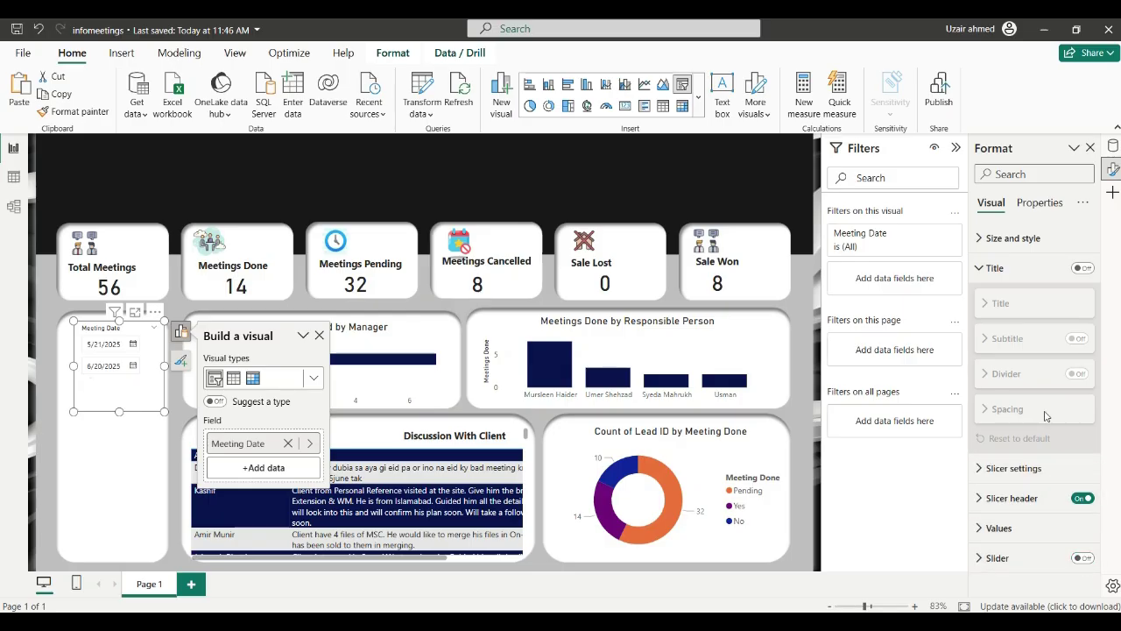
Try the Tile style on the Meeting Date slicer
left_click(1020, 239)
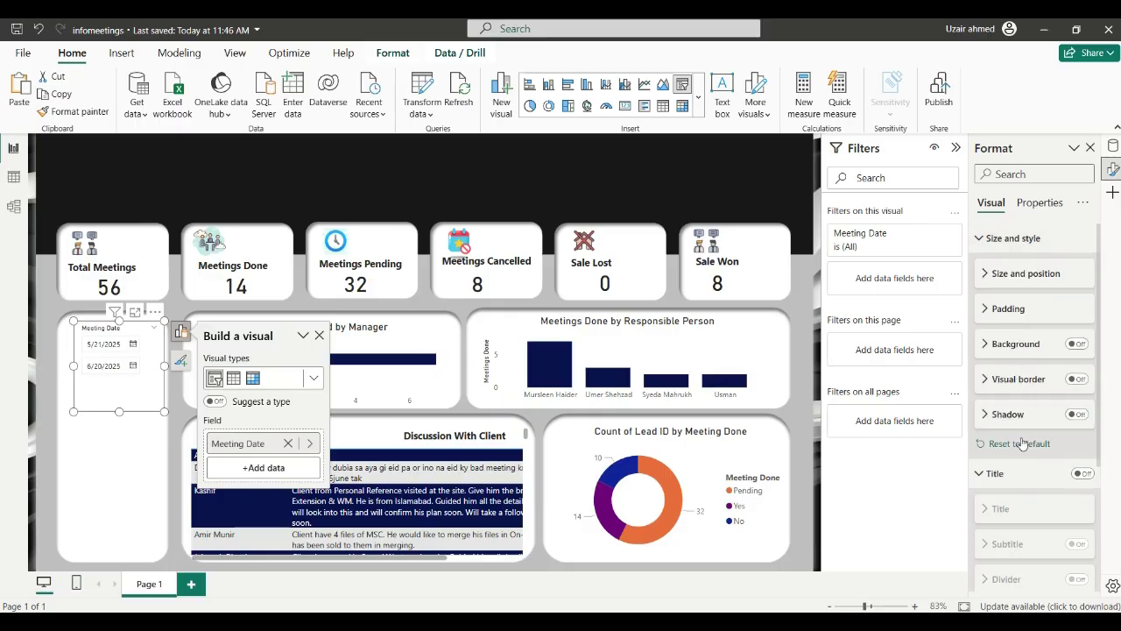
scroll(1021, 442, "down", 3)
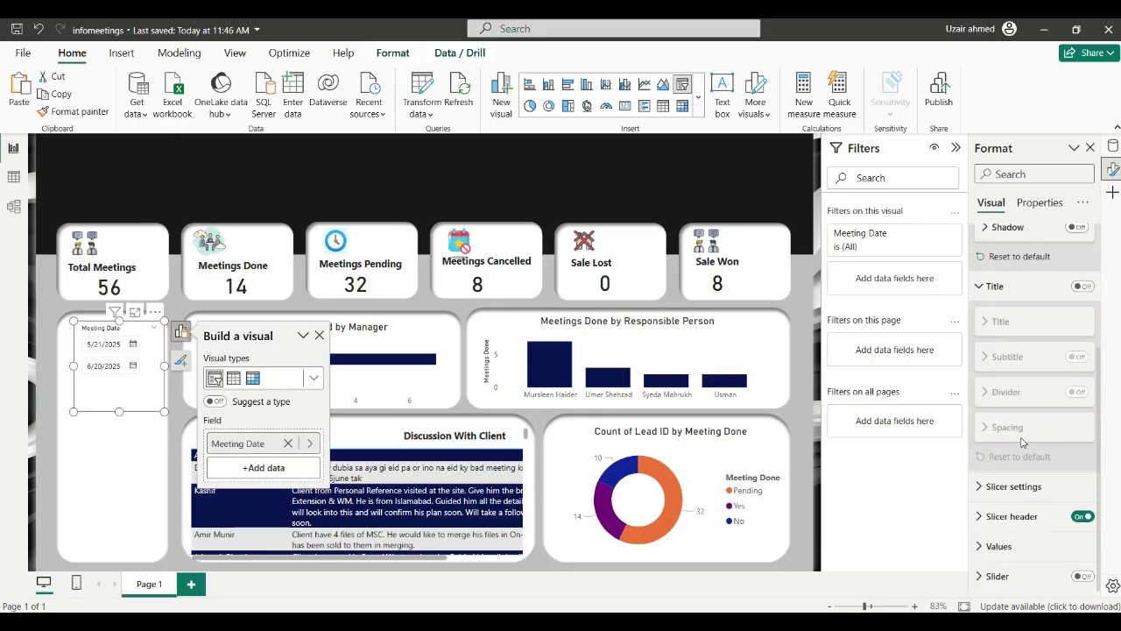
left_click(1027, 495)
scroll(1029, 498, "down", 1)
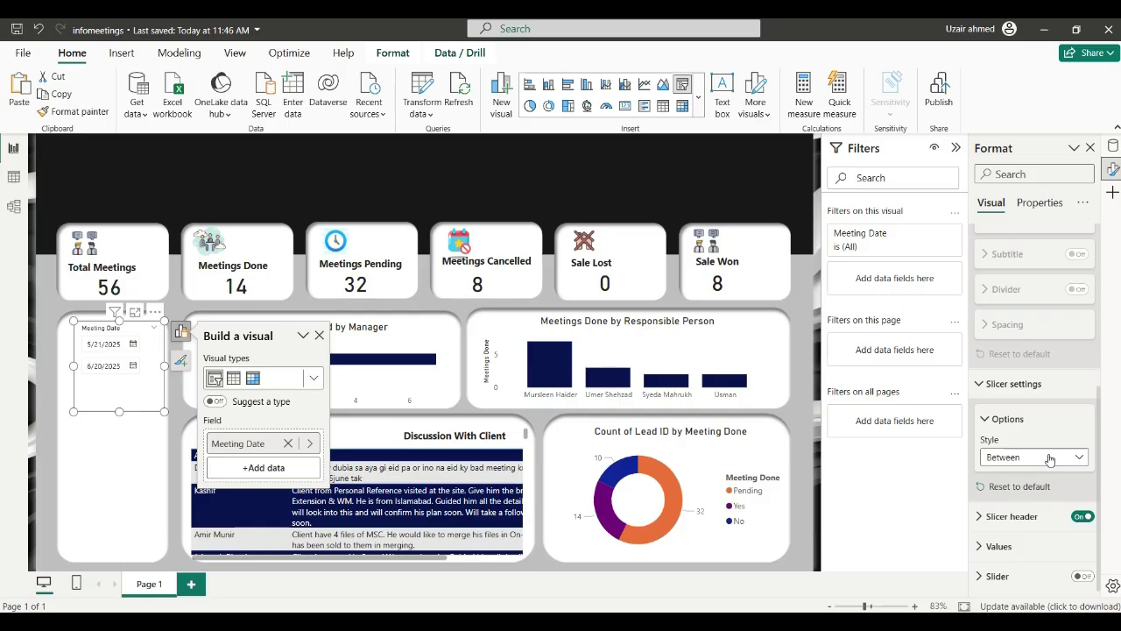
left_click(1049, 458)
left_click(1049, 458)
left_click(1046, 461)
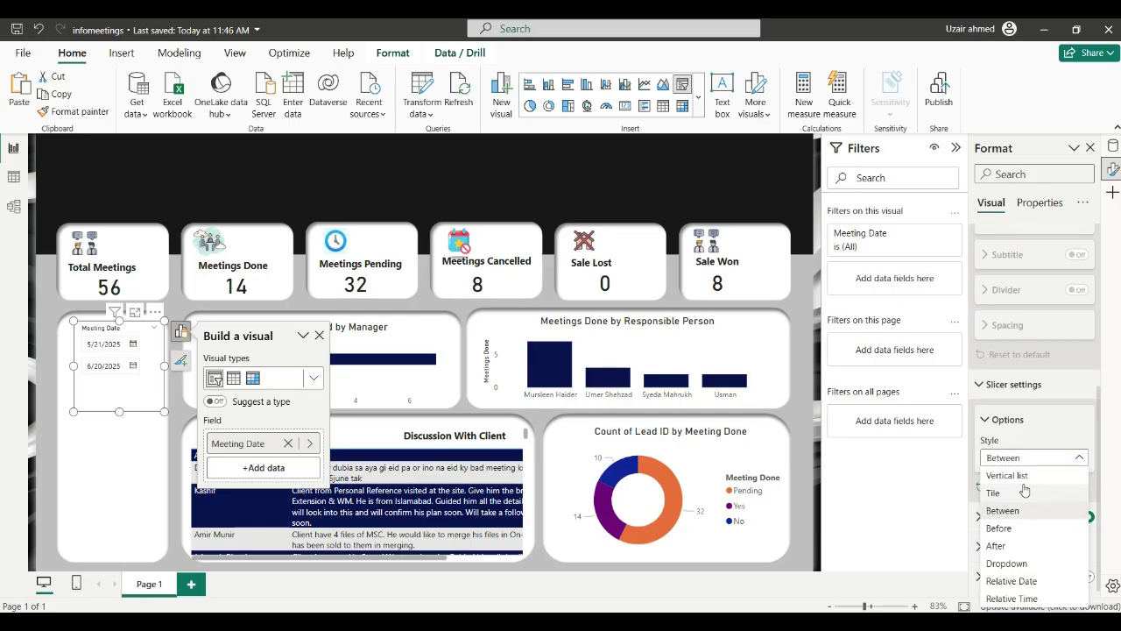
left_click(994, 492)
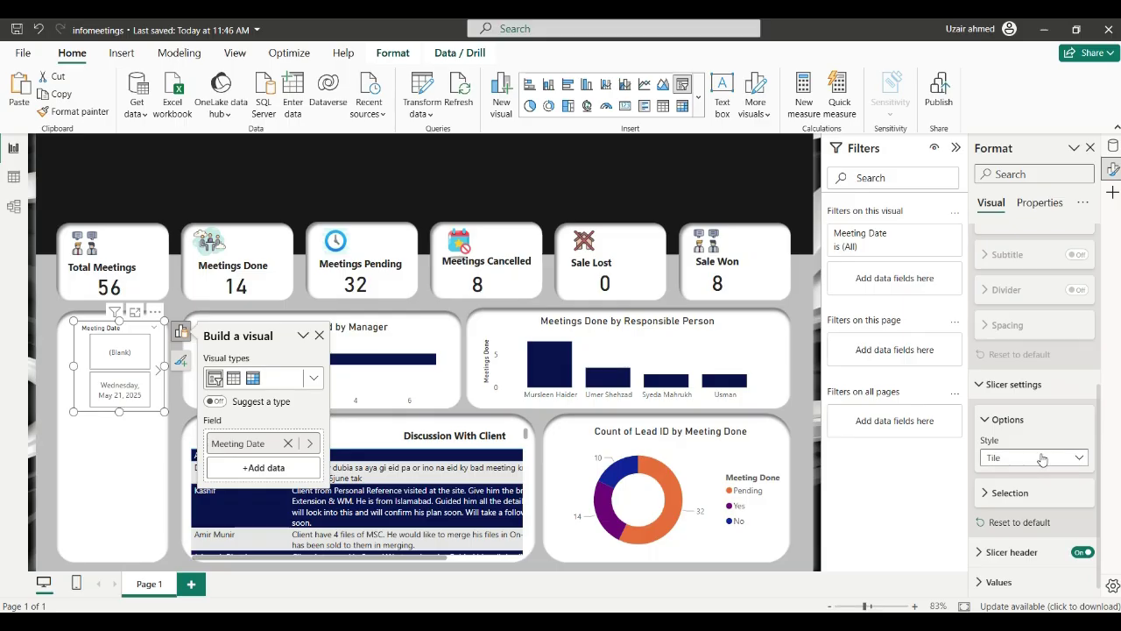
Return the Meeting Date slicer's style to Between
left_click(1045, 457)
left_click(1033, 489)
left_click(1046, 462)
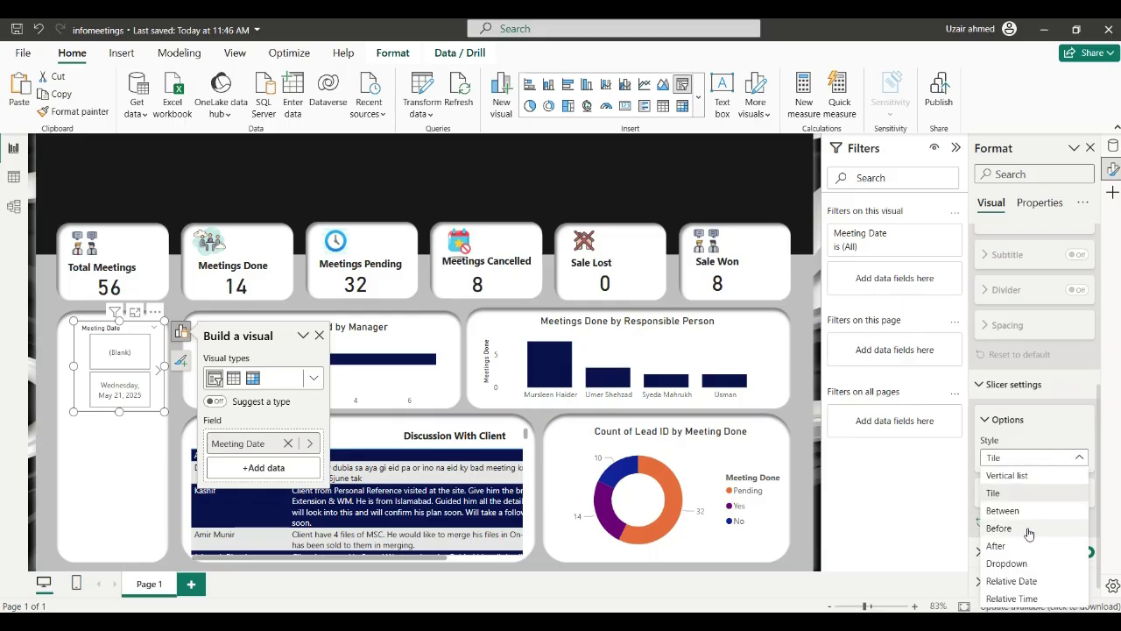
left_click(1029, 512)
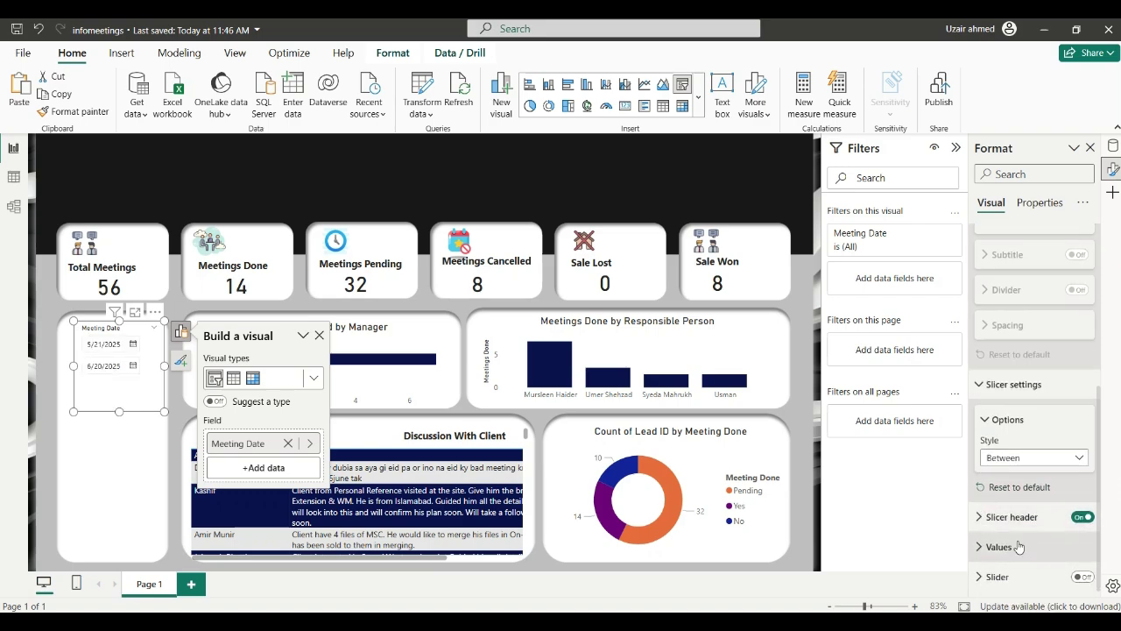
Set the Meeting Date slicer's value font size to 13 and shift the slicer slightly to the left
left_click(1018, 546)
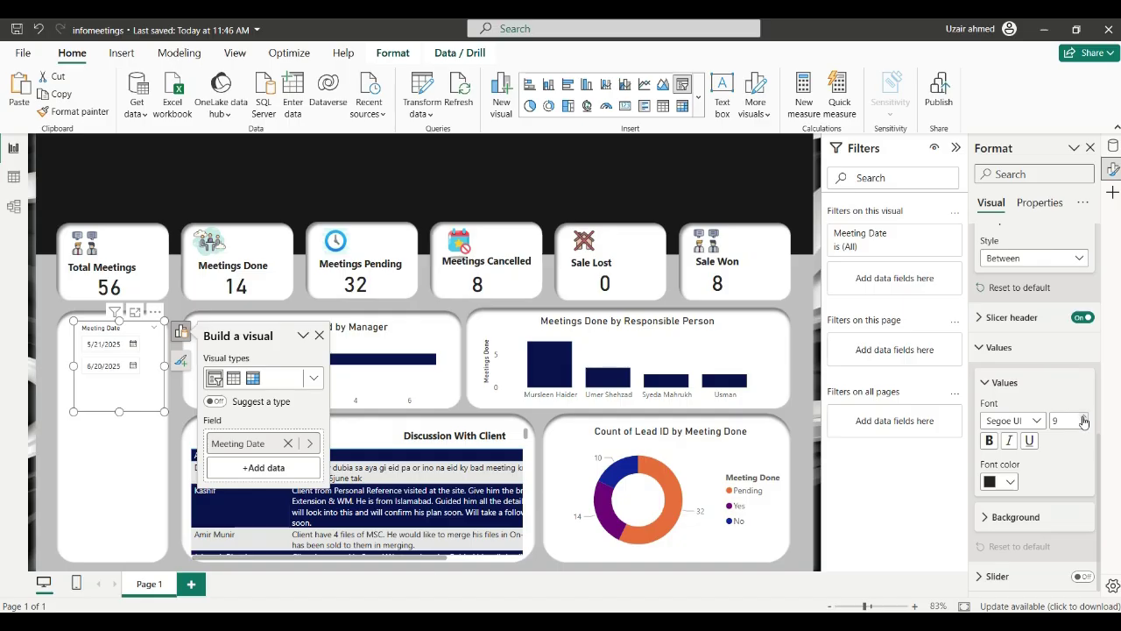
left_click(1083, 418)
left_click(1084, 418)
left_click(1083, 418)
left_click(1083, 418)
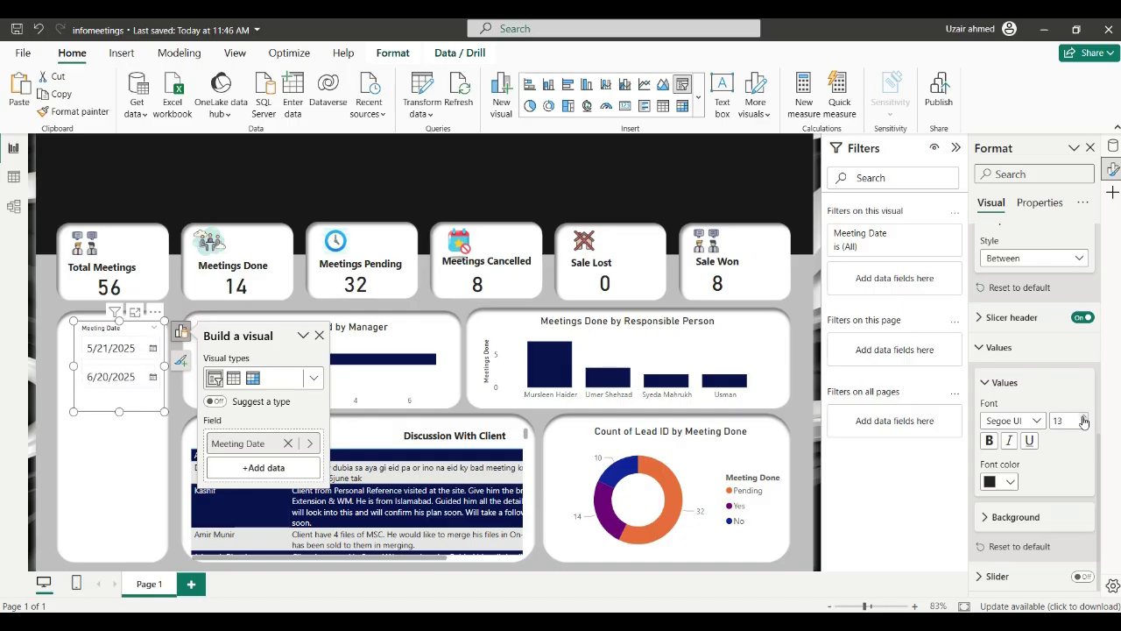
left_click(990, 440)
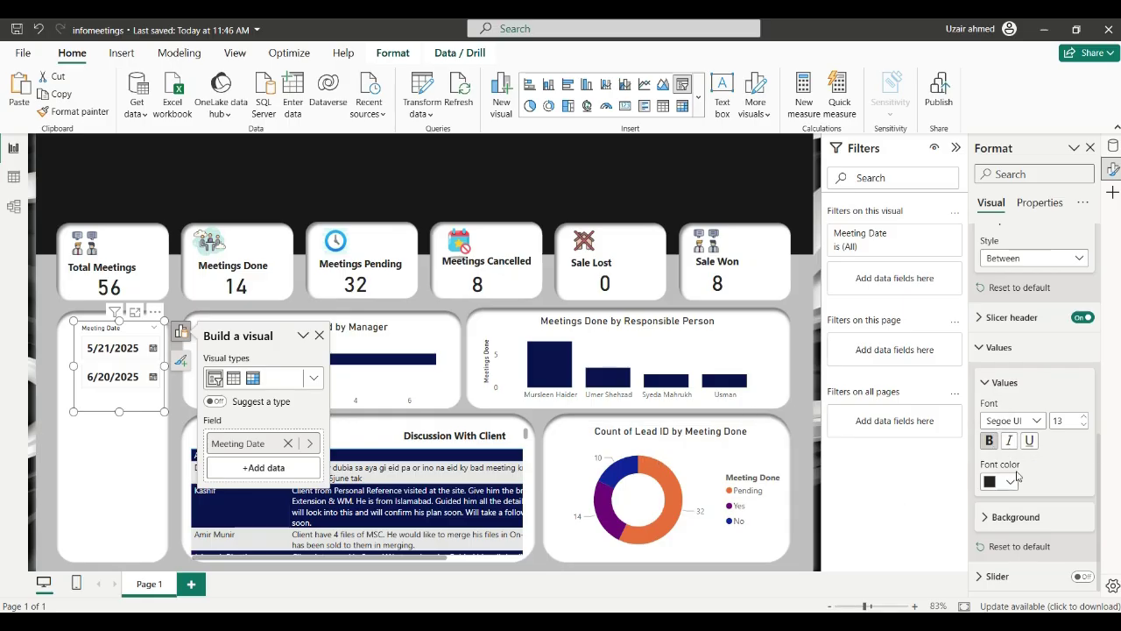
left_click(988, 441)
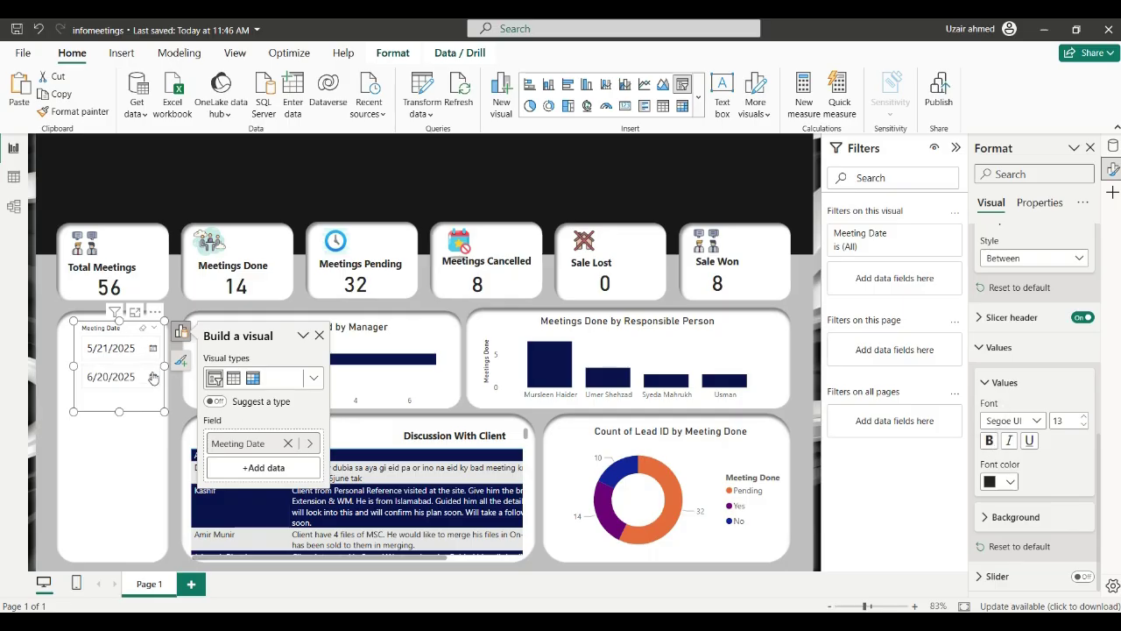
left_click_drag(151, 404, 146, 410)
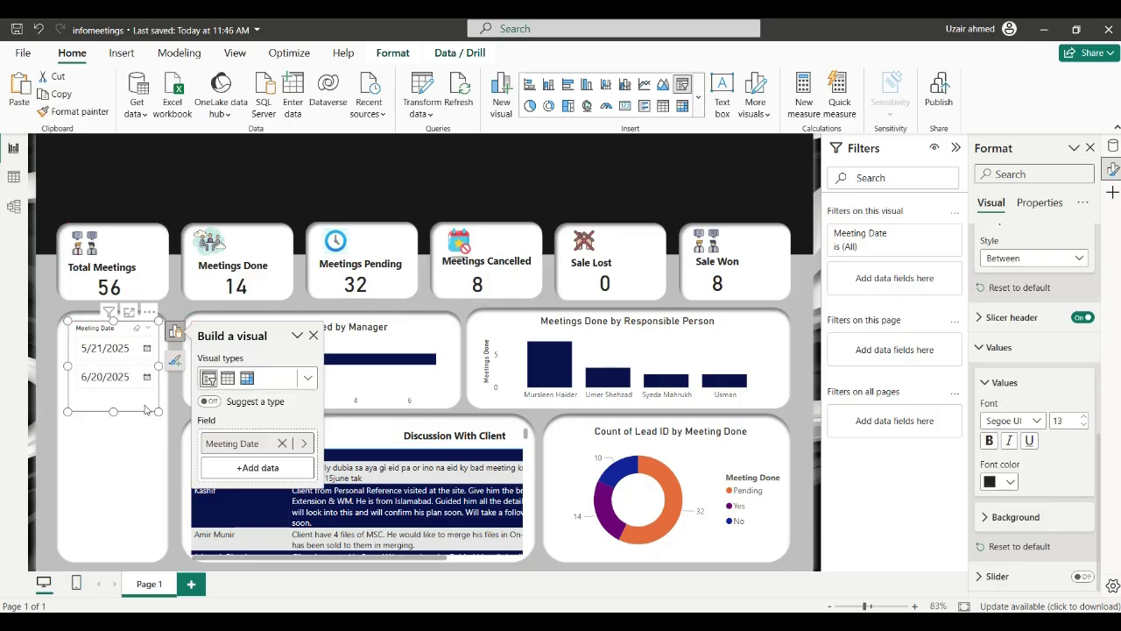
Make the Meeting Date slicer's header bold at font size 17 and fit the slicer closer to the tile's left edge with a slightly reduced height
left_click(1020, 319)
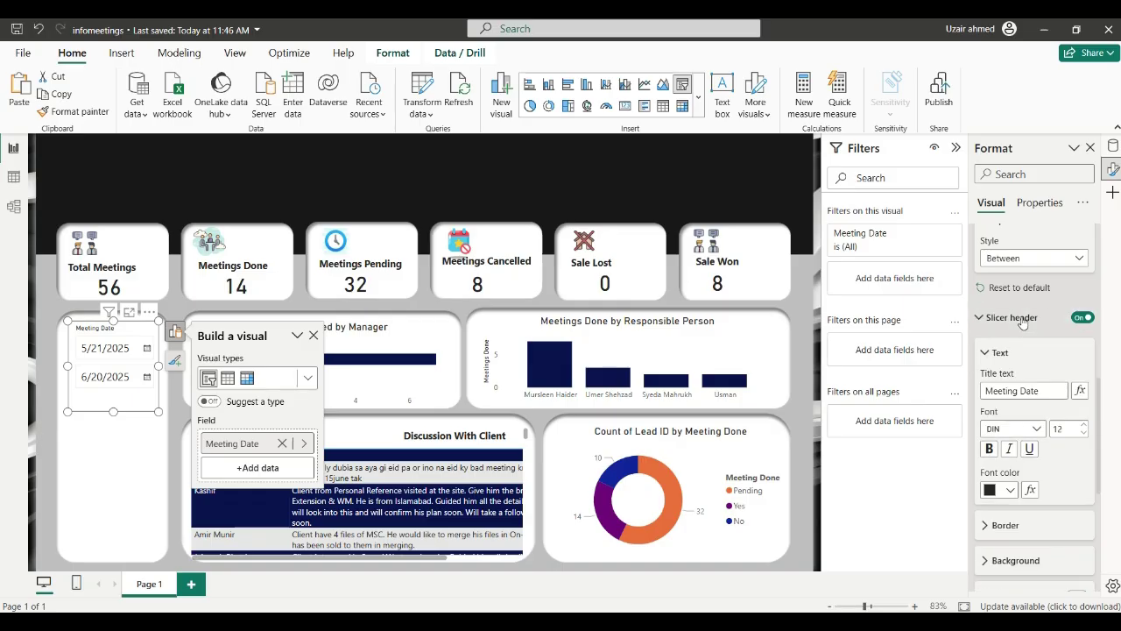
left_click(990, 449)
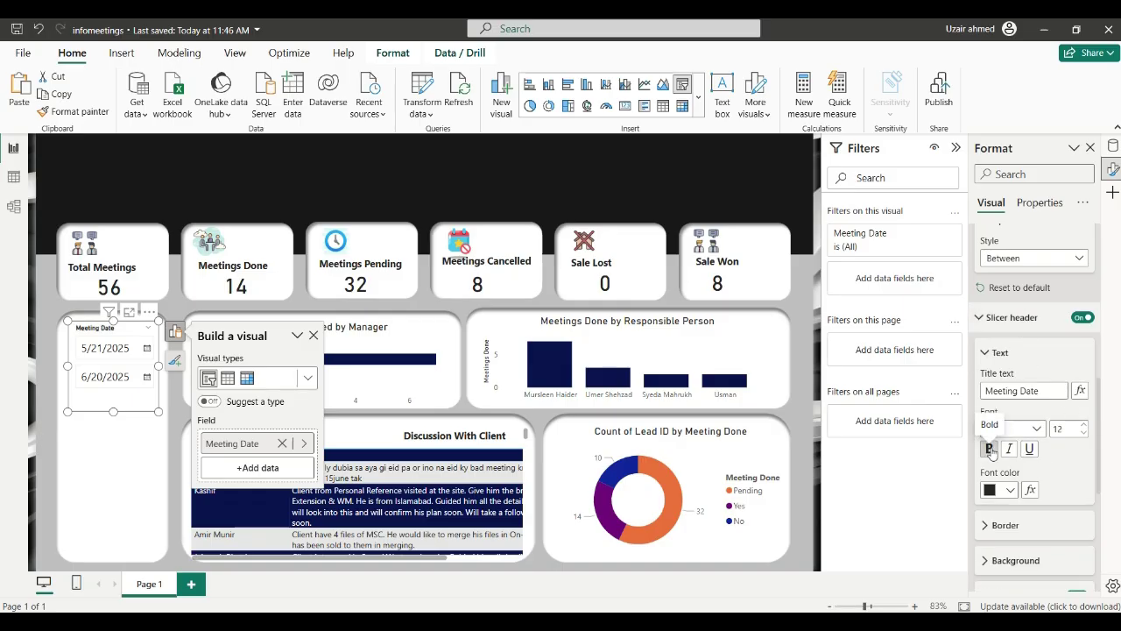
left_click(1087, 425)
left_click(1087, 425)
left_click(1087, 425)
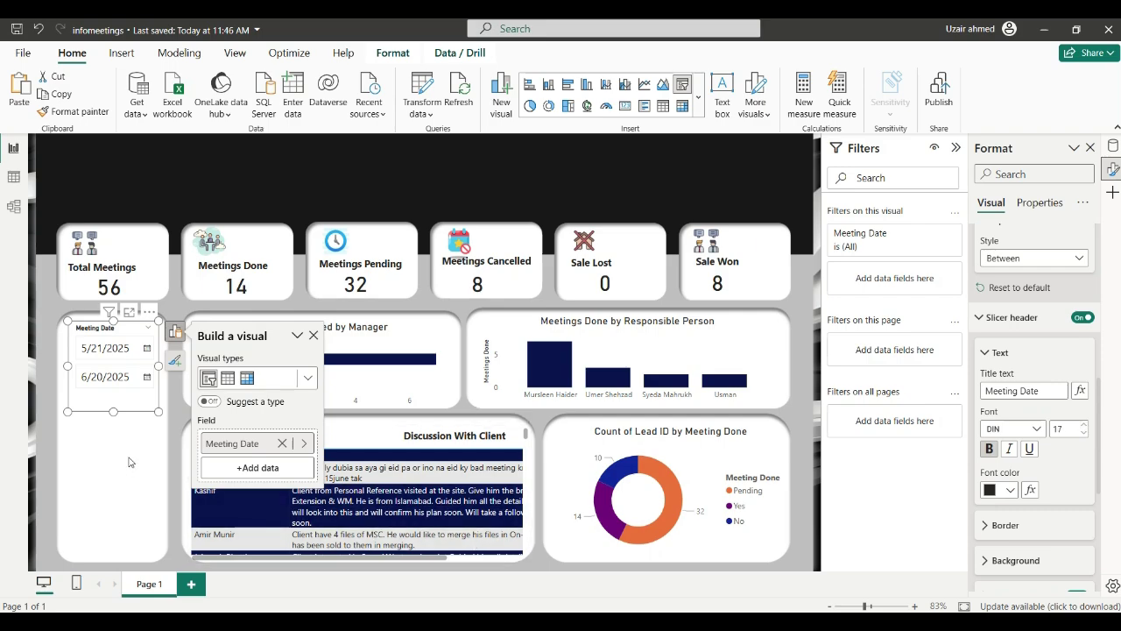
left_click_drag(159, 410, 123, 399)
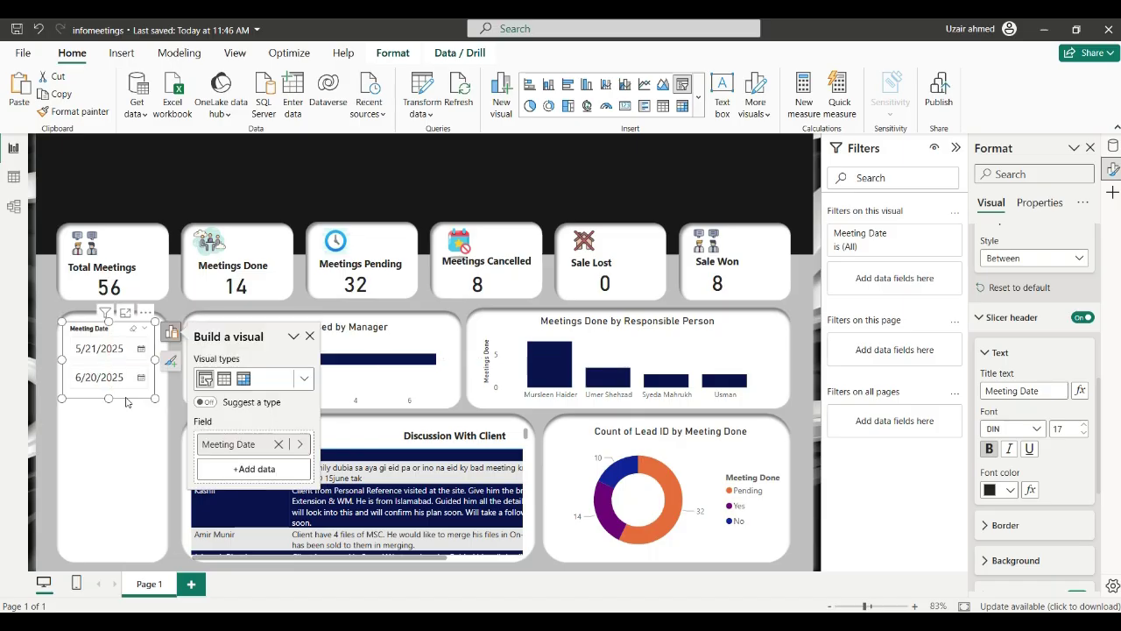
Test the Meeting Date slicer with a start date of 5/23/2025 and restore the start date to 5/21/2025
left_click(140, 349)
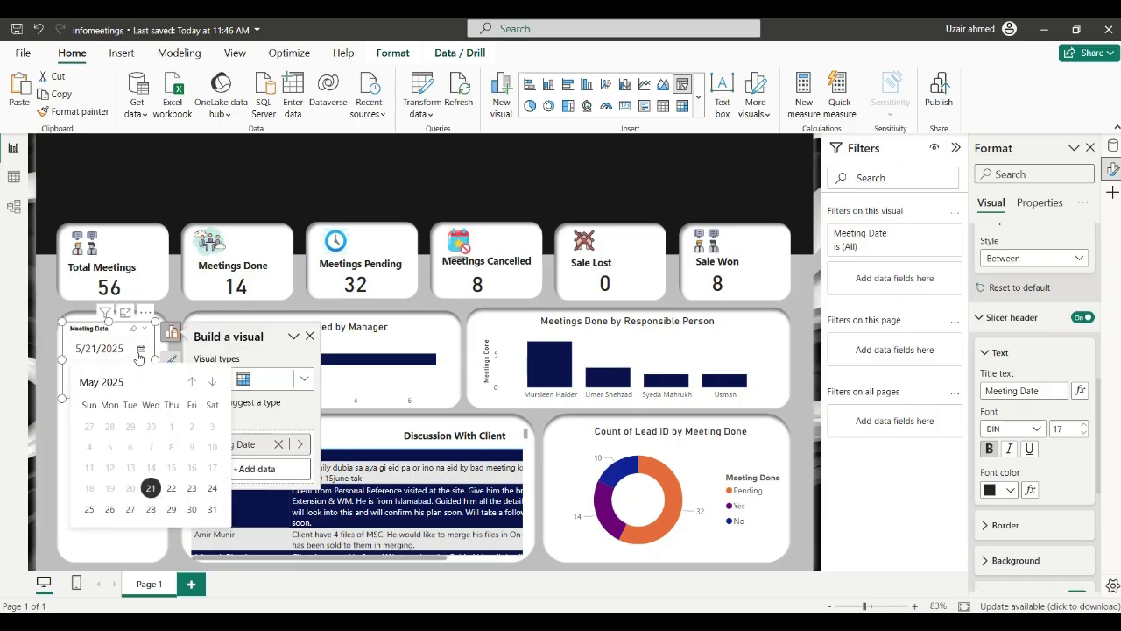
left_click(192, 488)
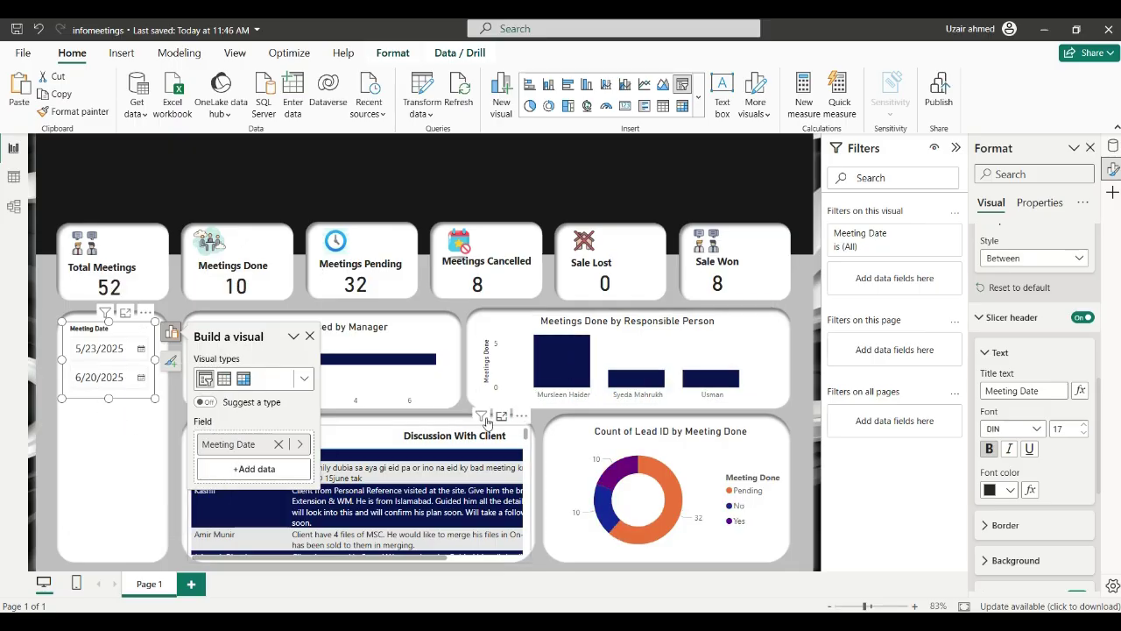
left_click(141, 348)
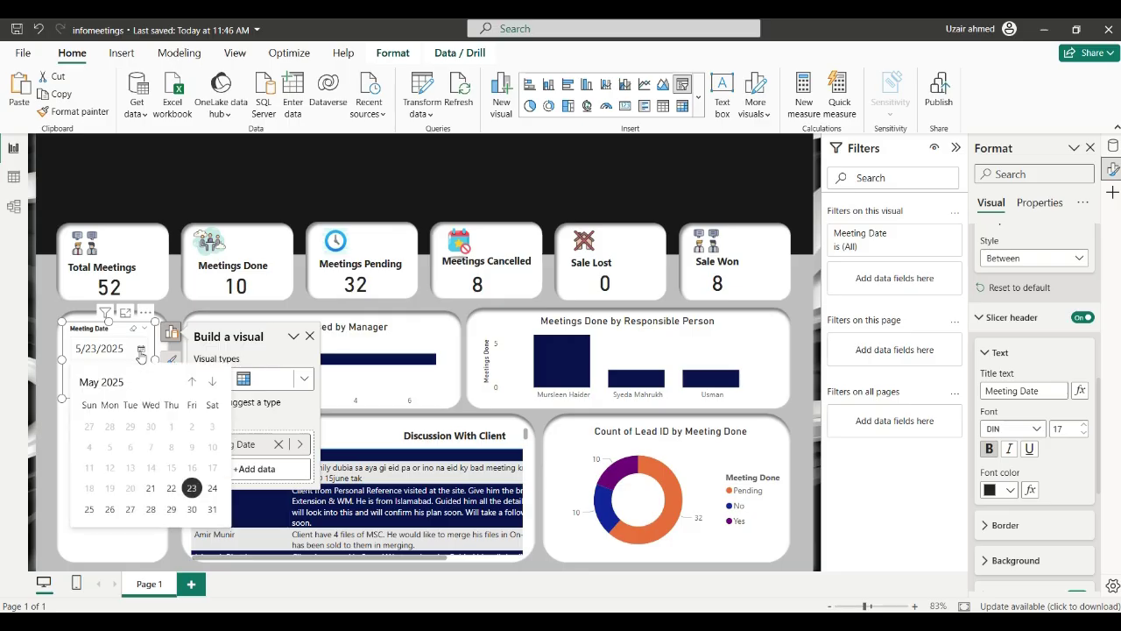
left_click(149, 492)
left_click(121, 417)
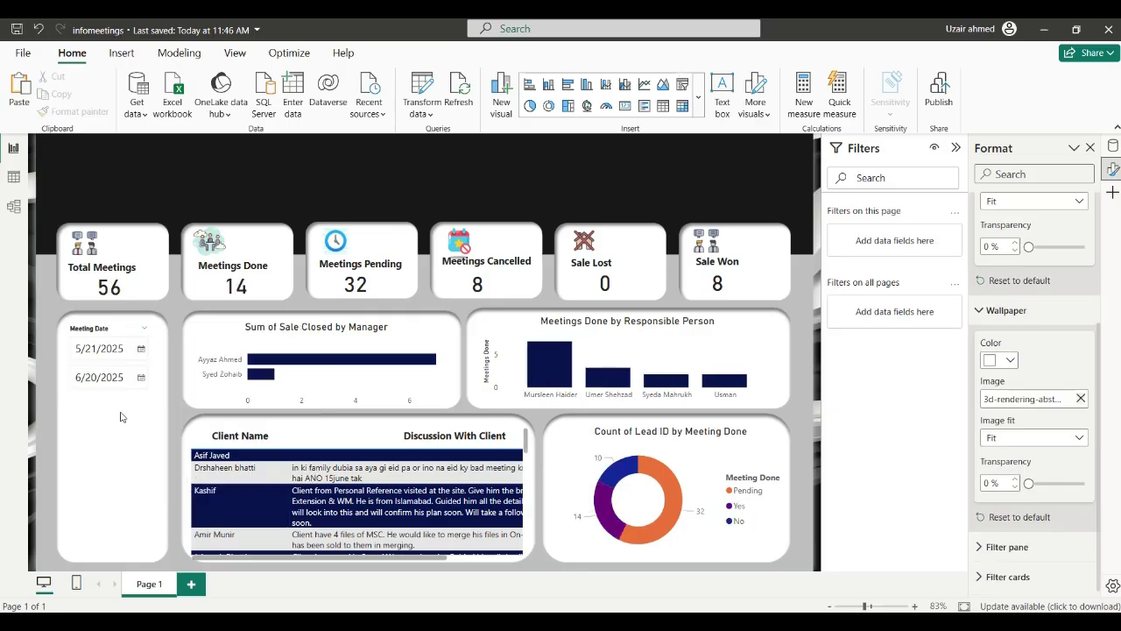
Add a slicer on the Responsible Person field and place it in the lower part of the Meeting Date slicer's tile
left_click(686, 87)
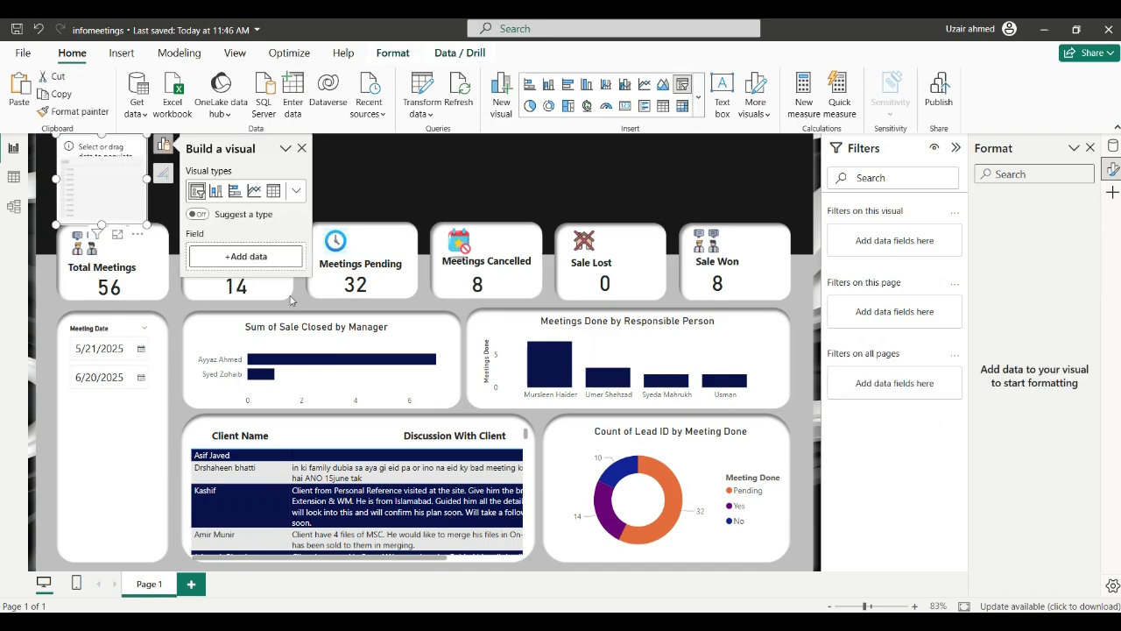
left_click(281, 254)
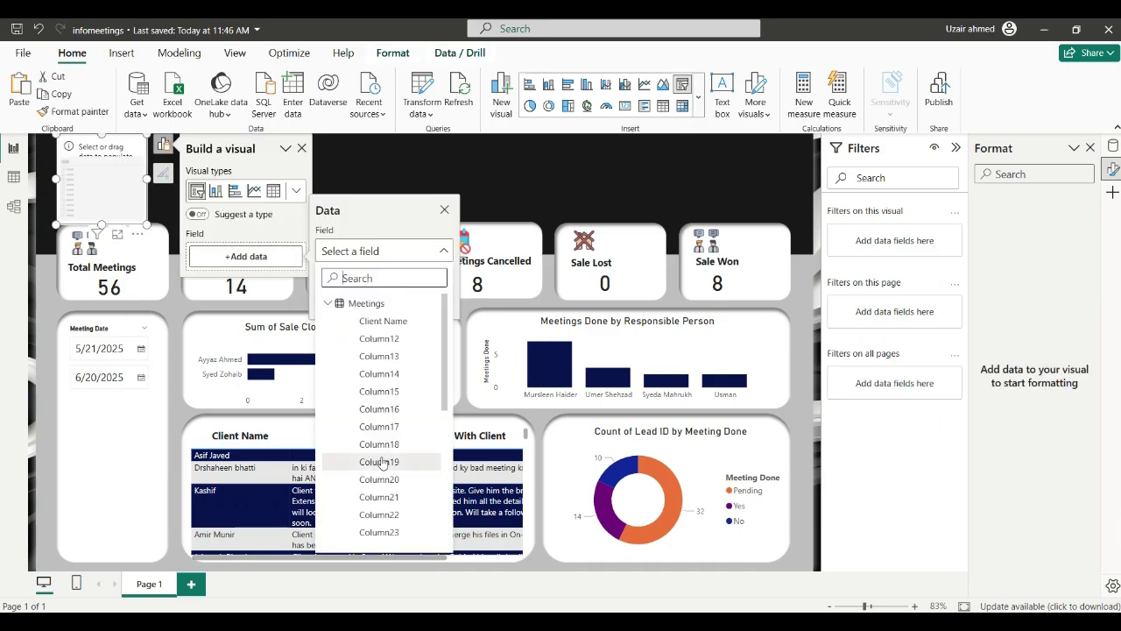
scroll(380, 460, "down", 3)
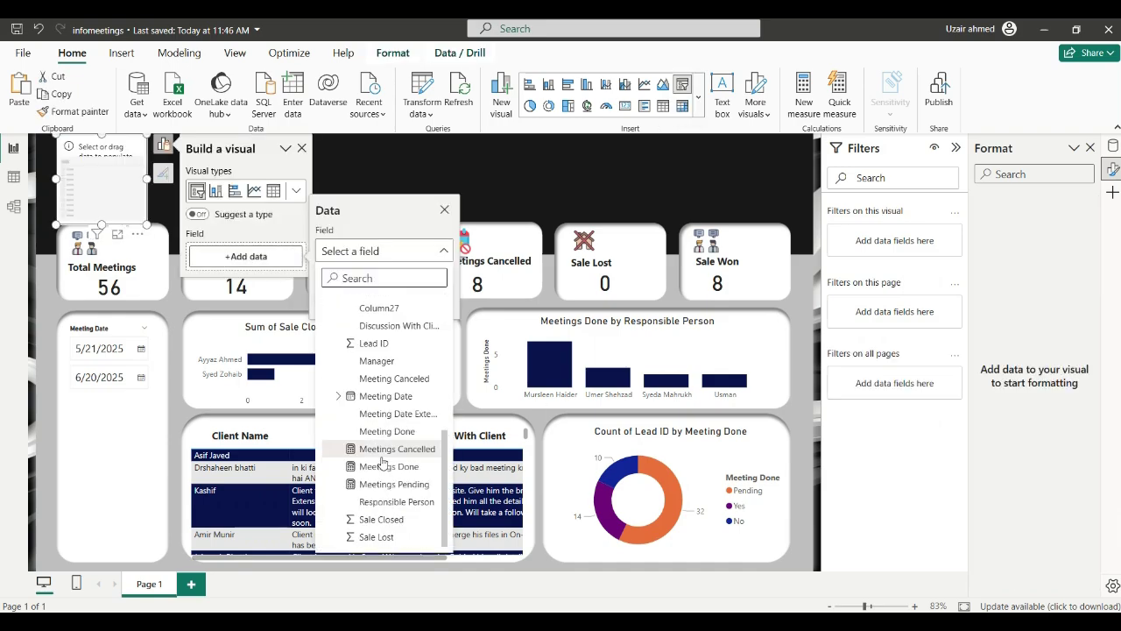
left_click(385, 504)
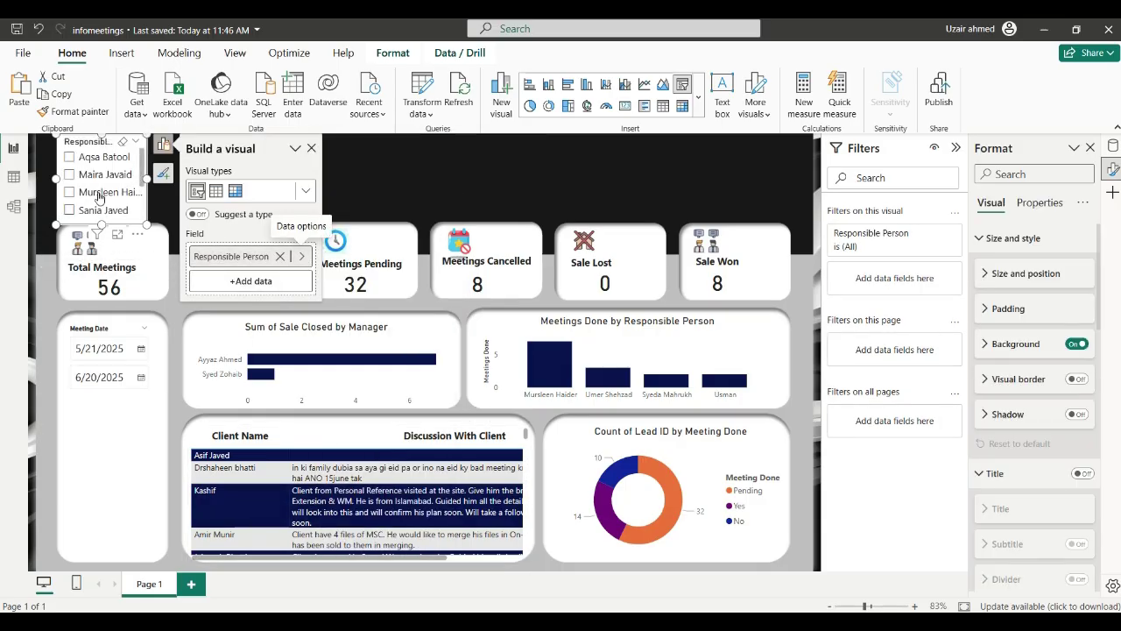
left_click_drag(137, 229, 149, 538)
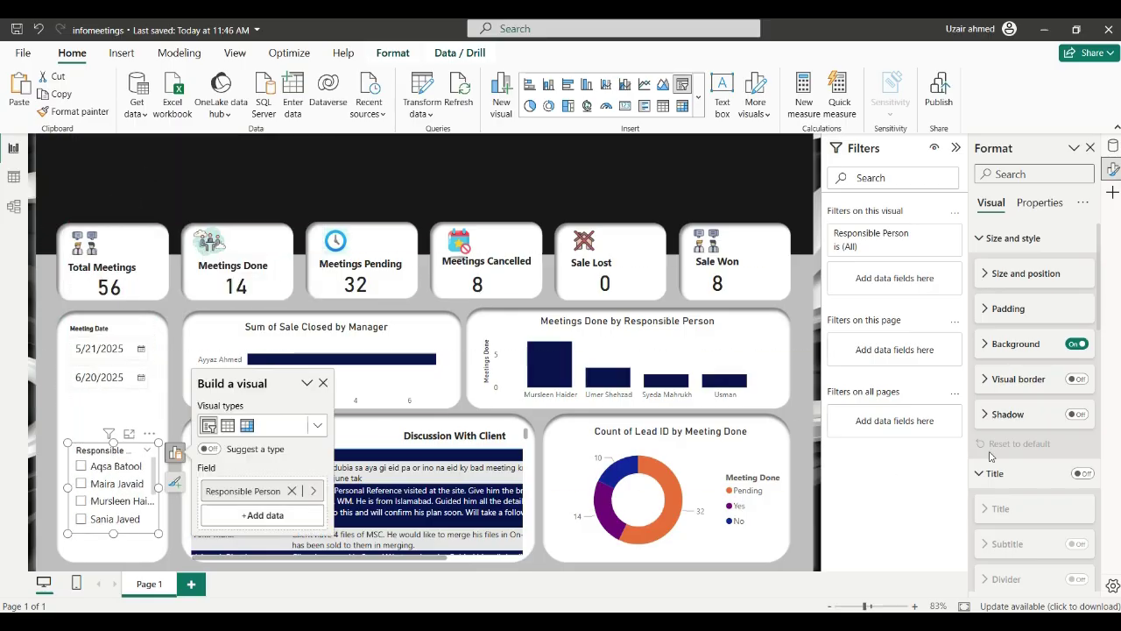
Change the Responsible Person slicer's style from a vertical list to Dropdown
scroll(1043, 465, "down", 10)
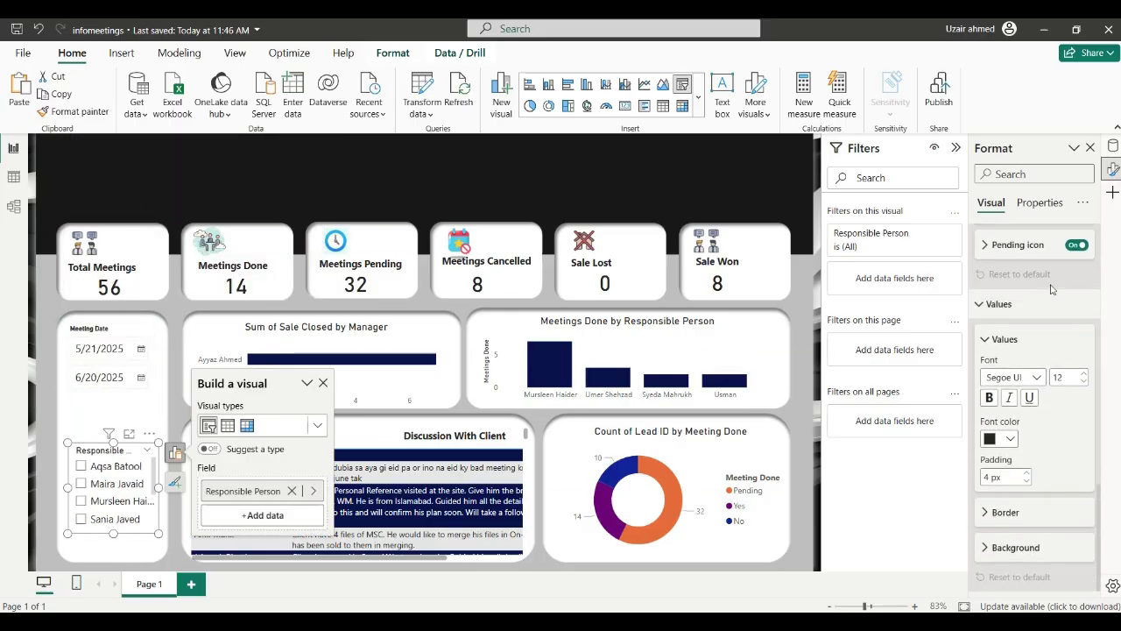
scroll(1034, 394, "up", 5)
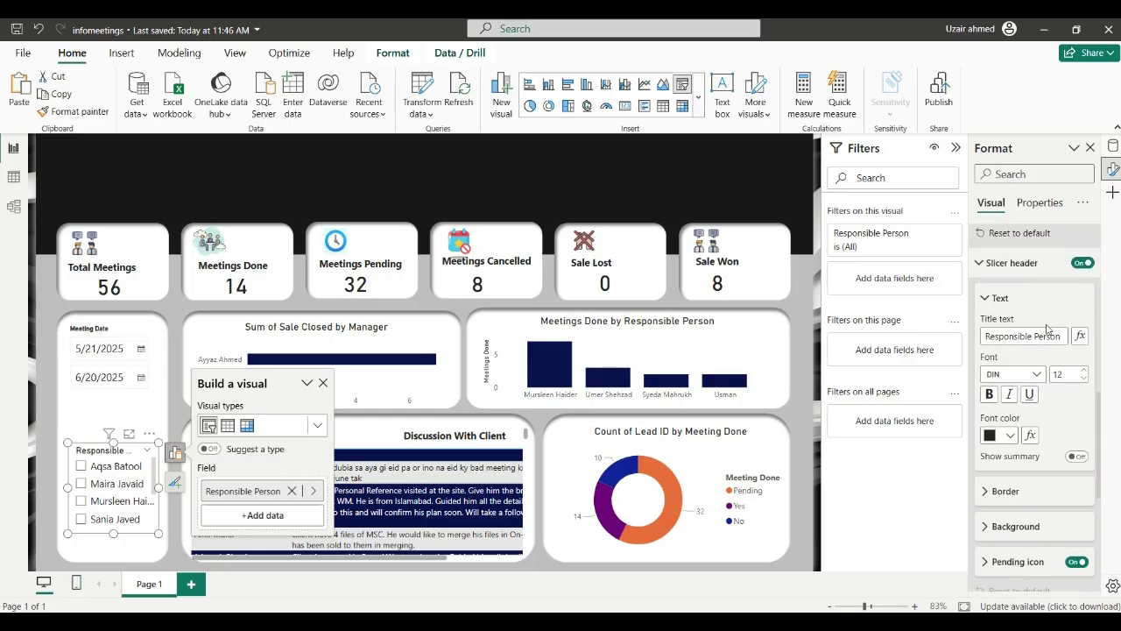
scroll(1040, 385, "down", 5)
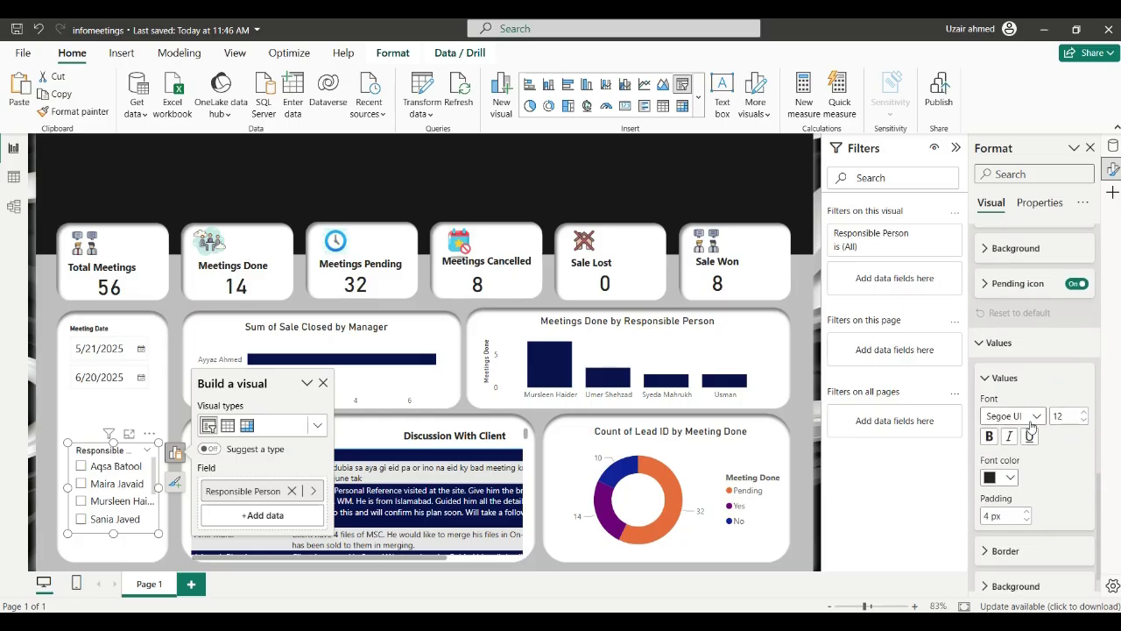
scroll(1033, 415, "up", 10)
scroll(1017, 493, "down", 3)
scroll(1016, 493, "down", 2)
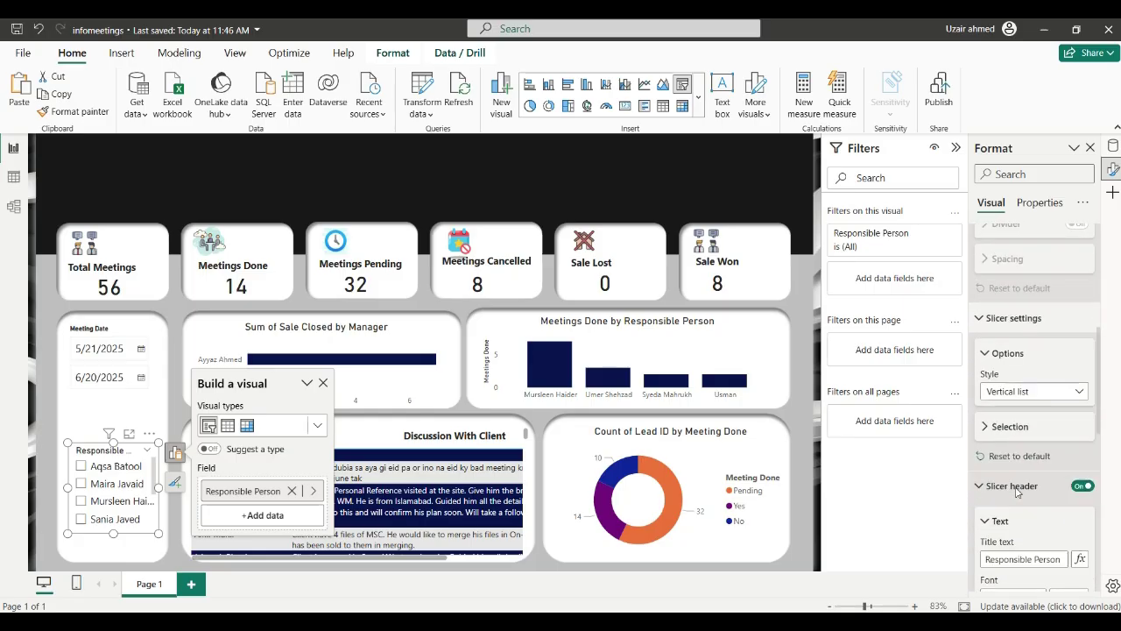
left_click(1047, 381)
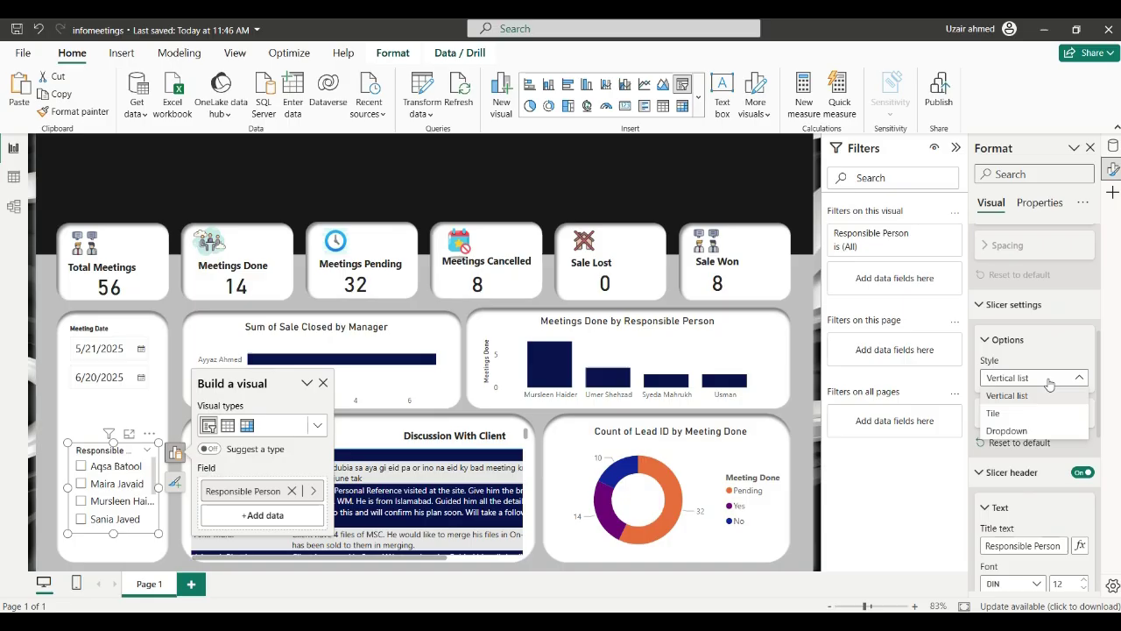
left_click(1037, 436)
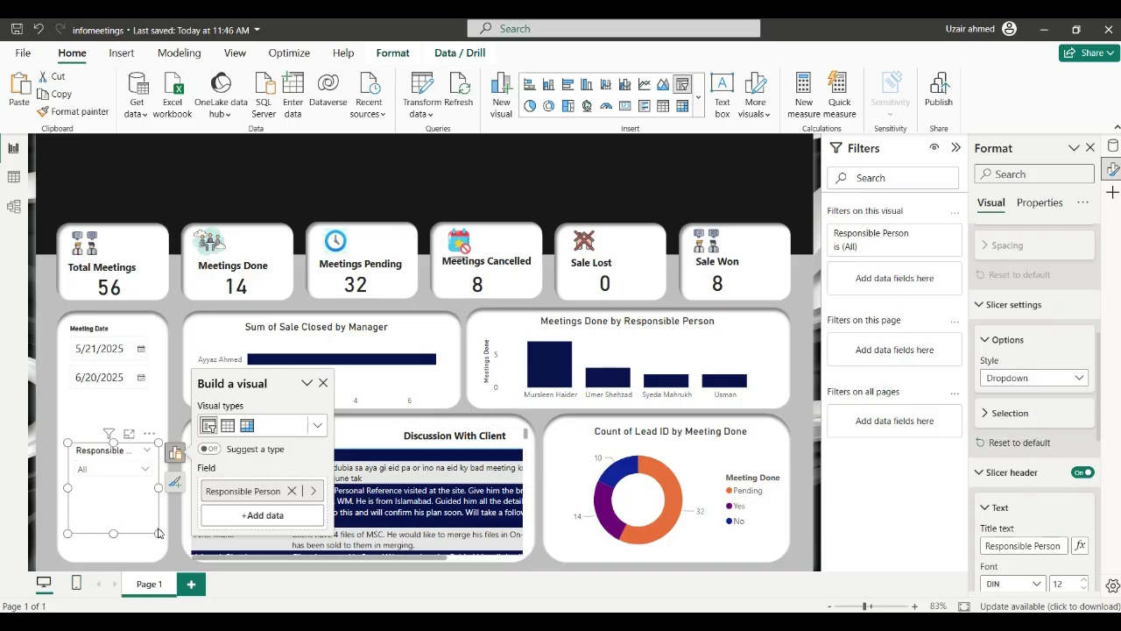
Shrink the Responsible Person slicer to its dropdown's height and move it down within the Meeting Date tile
left_click_drag(159, 531, 180, 490)
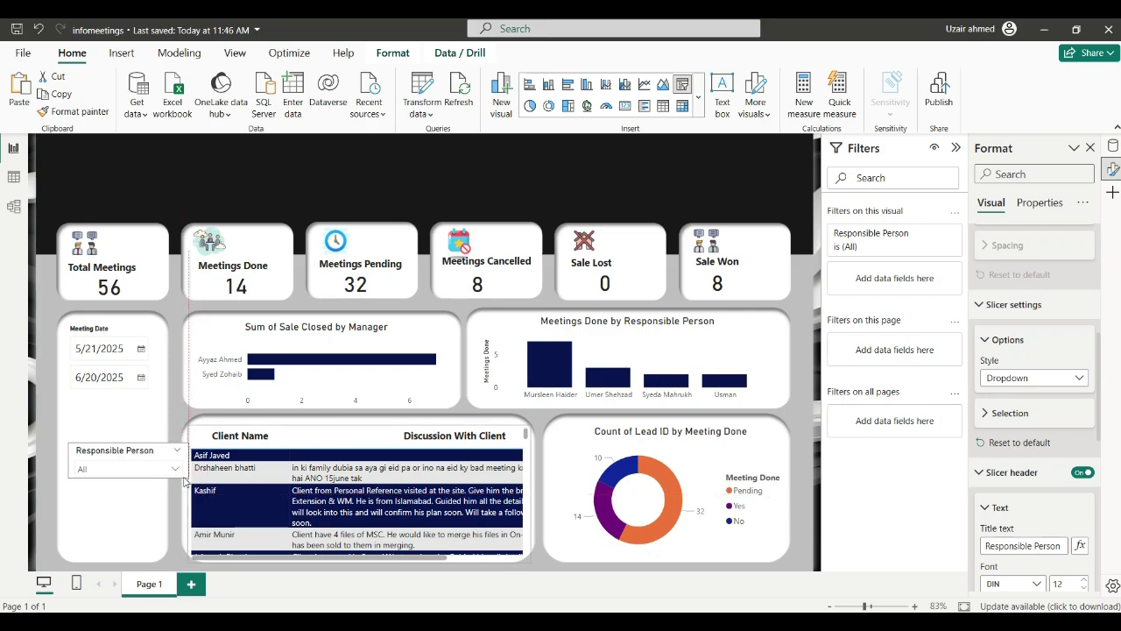
left_click(148, 469)
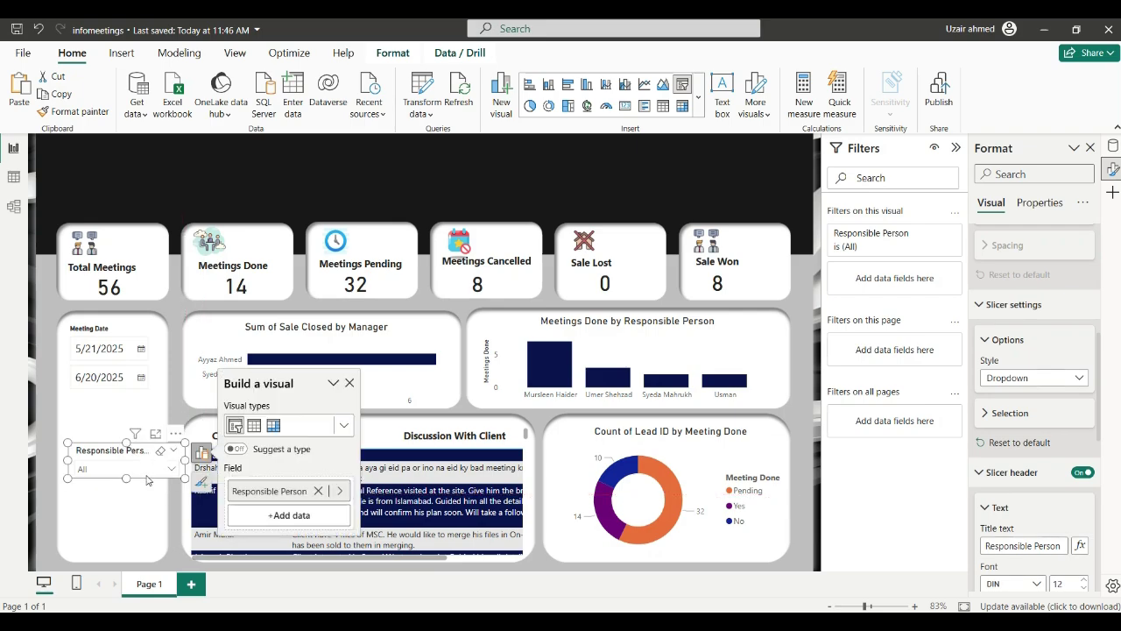
left_click_drag(147, 478, 163, 525)
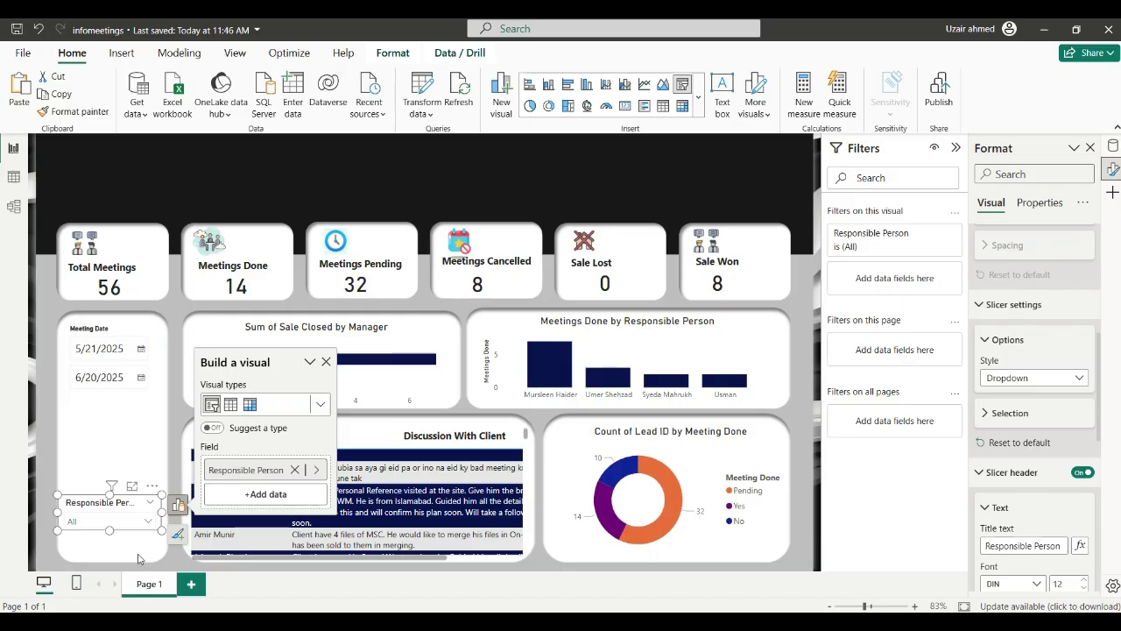
left_click(130, 447)
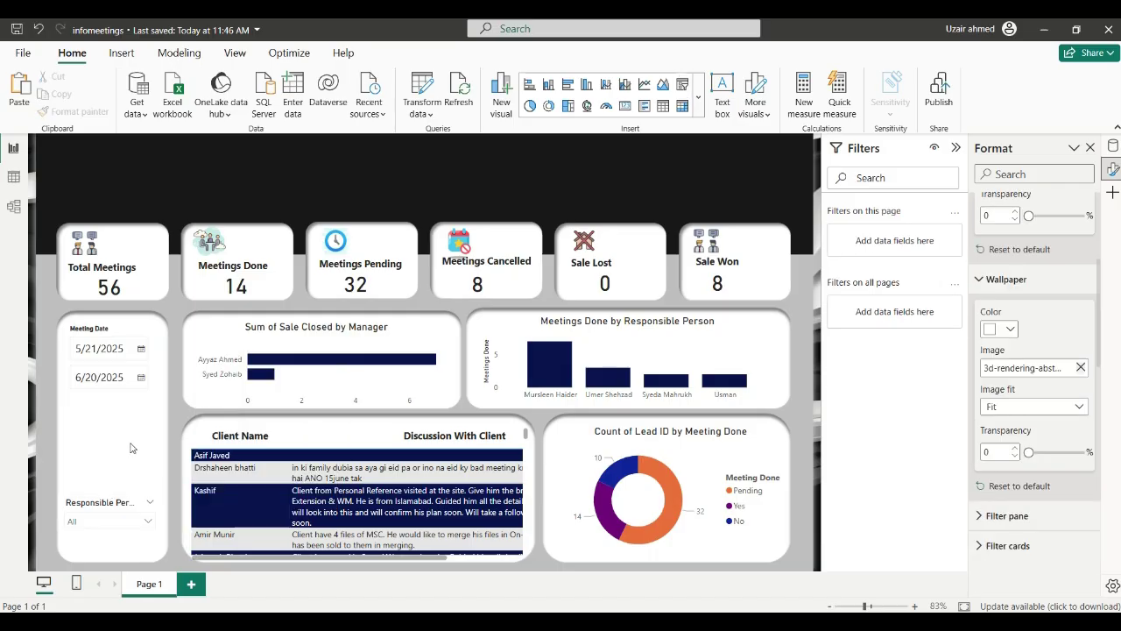
Add a slicer on the Manager field and place it between the Meeting Date and Responsible Person slicers
left_click(683, 85)
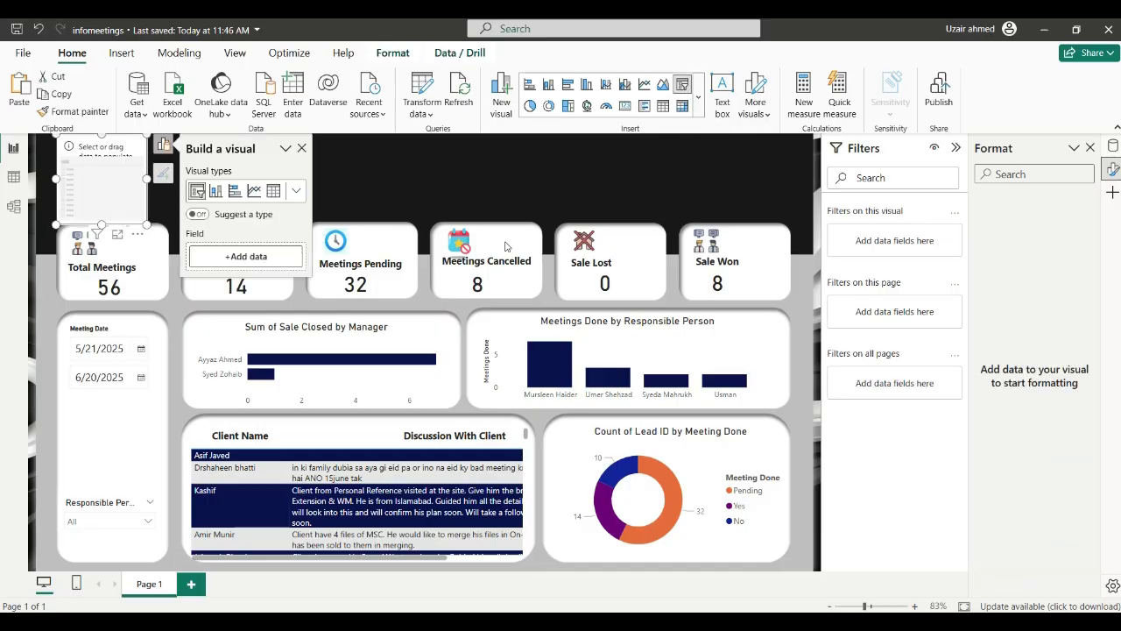
left_click(248, 256)
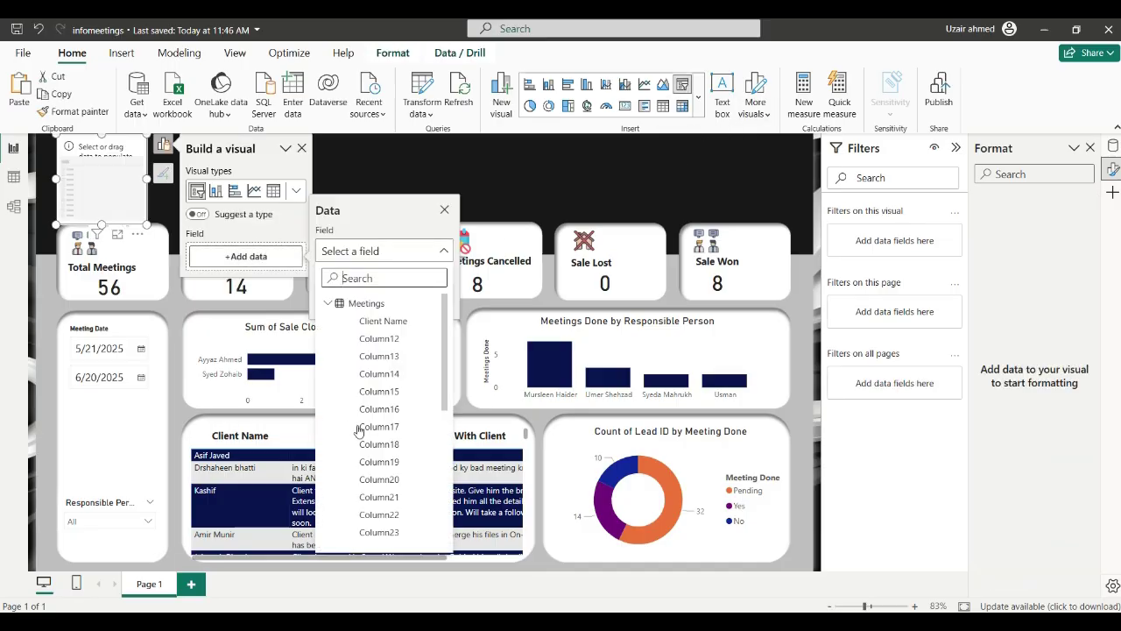
scroll(359, 429, "down", 5)
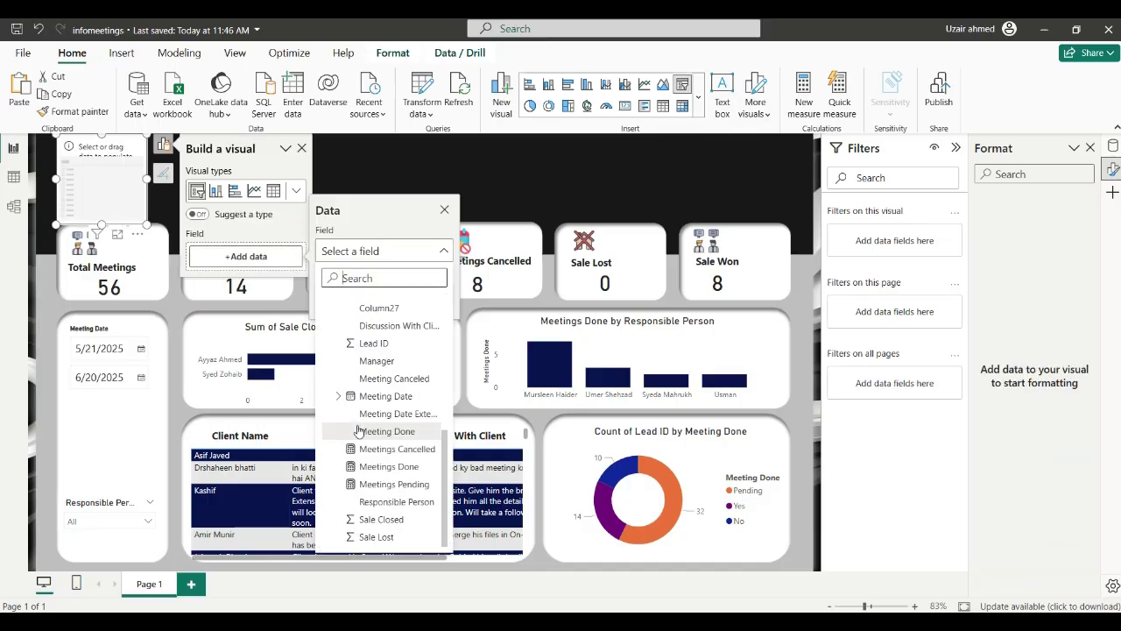
left_click(386, 362)
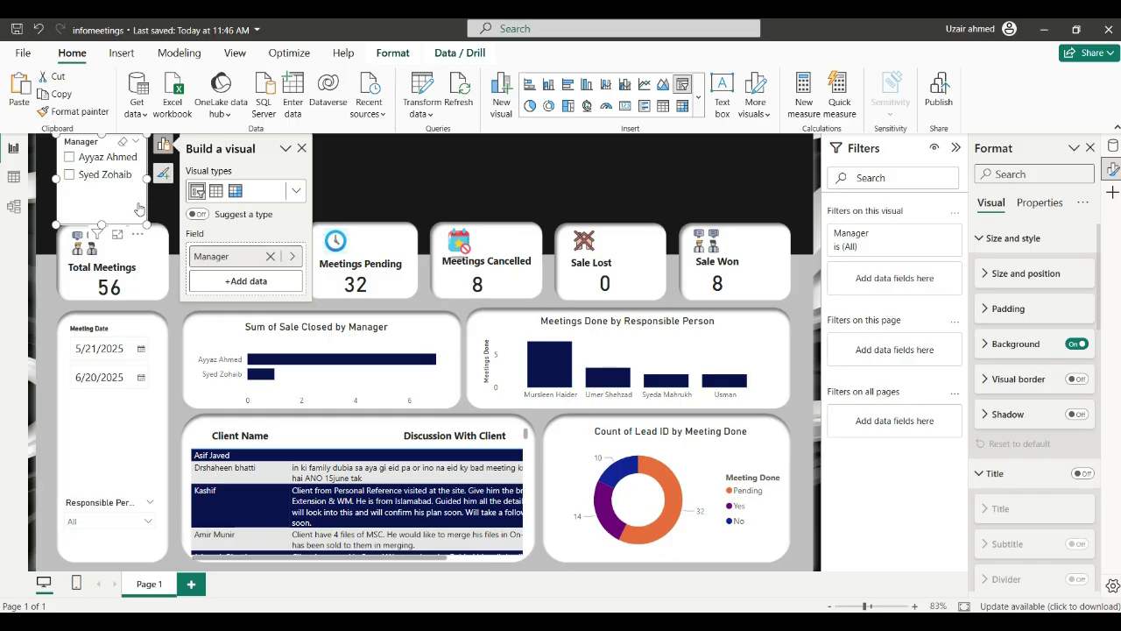
left_click_drag(141, 210, 147, 485)
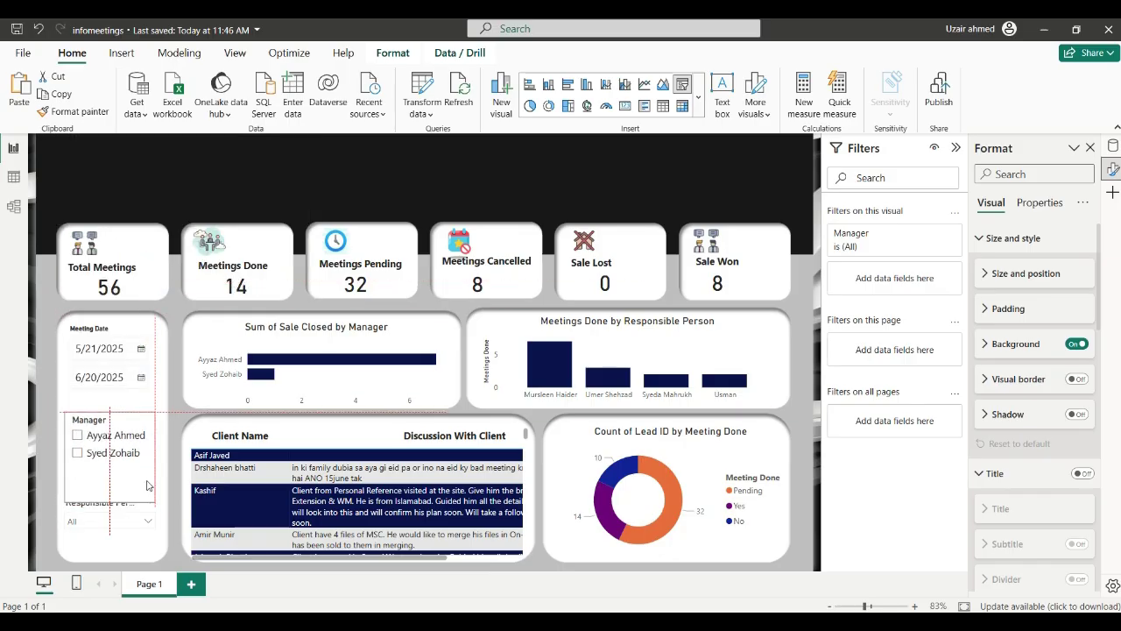
Turn off the Manager slicer's background and set its values font size to 13
left_click(1075, 344)
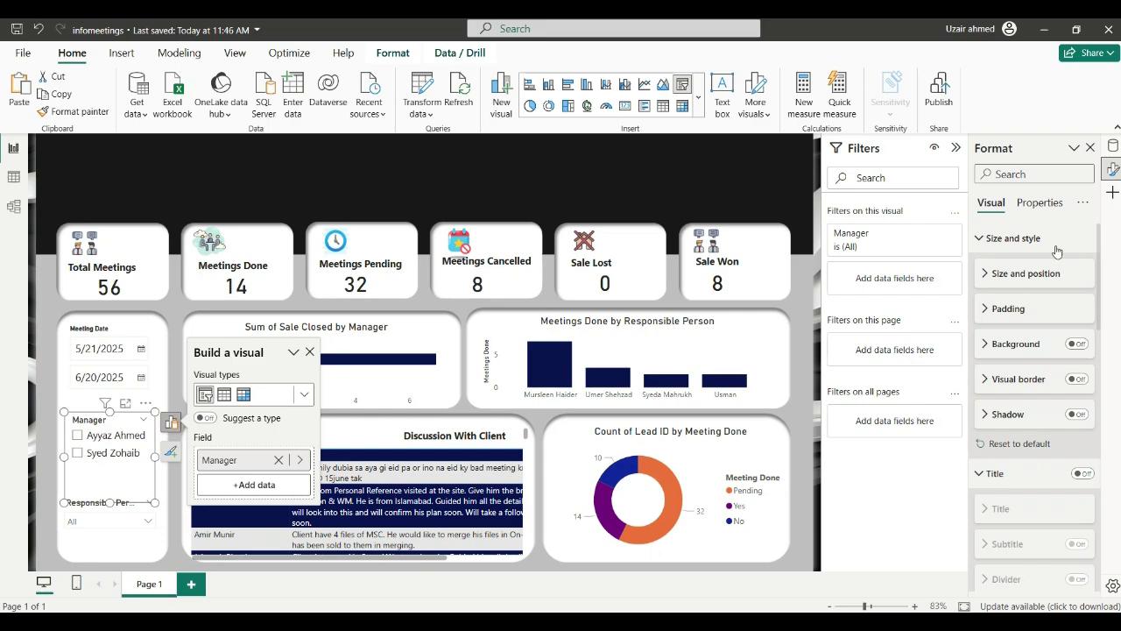
scroll(1038, 424, "down", 10)
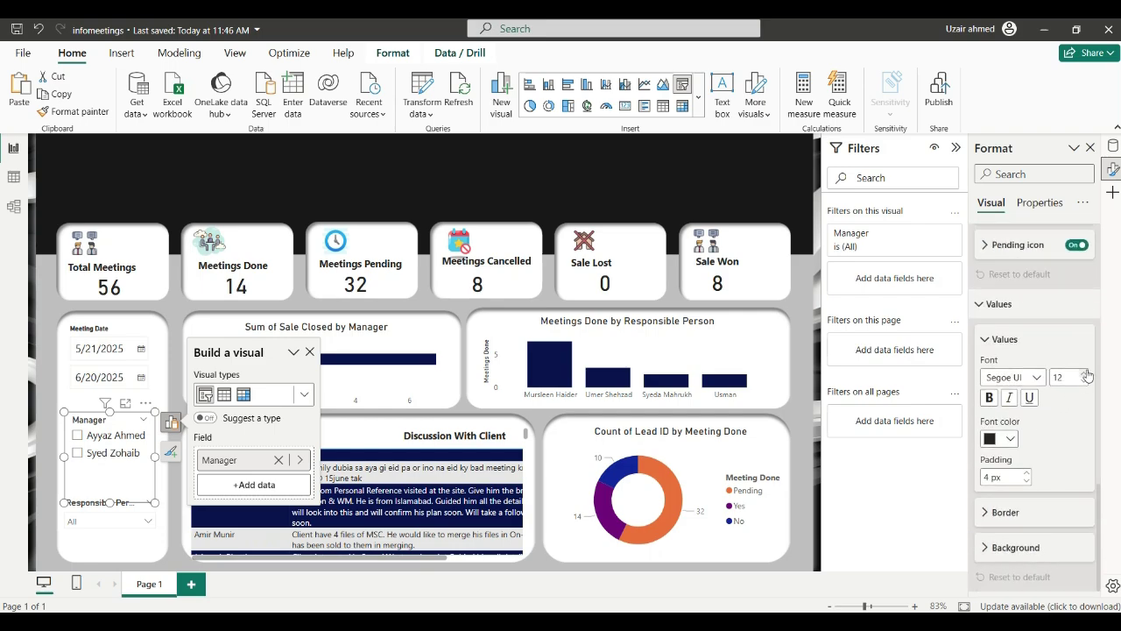
left_click(1085, 373)
left_click(1084, 373)
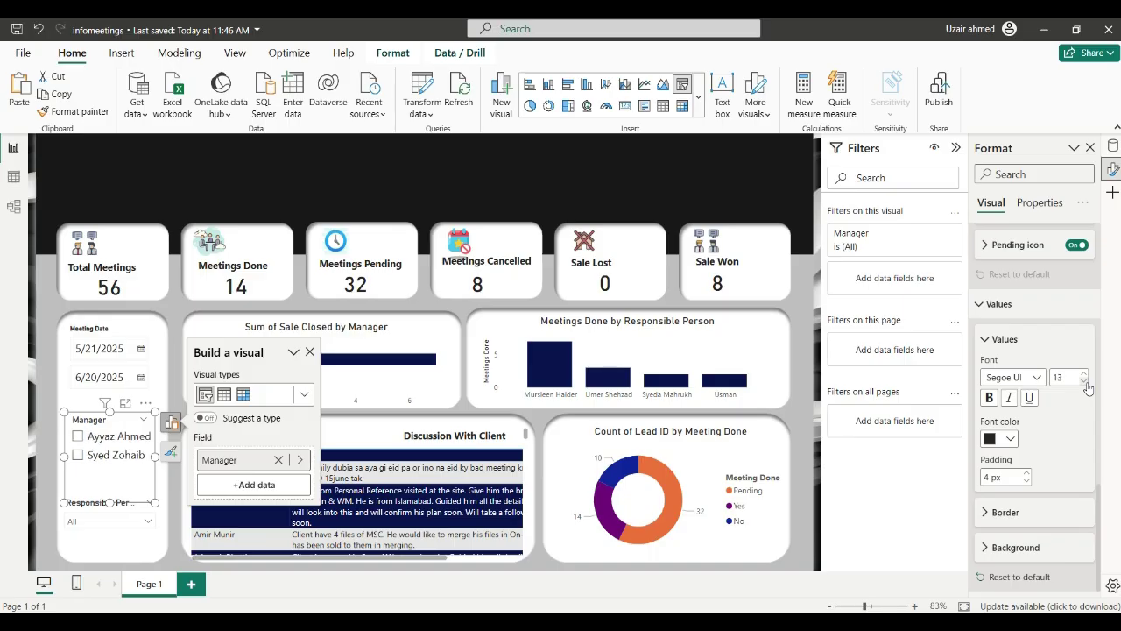
Shorten the Manager slicer to end above the Responsible Person slicer, and shift the Responsible Person slicer slightly right and up
left_click(111, 490)
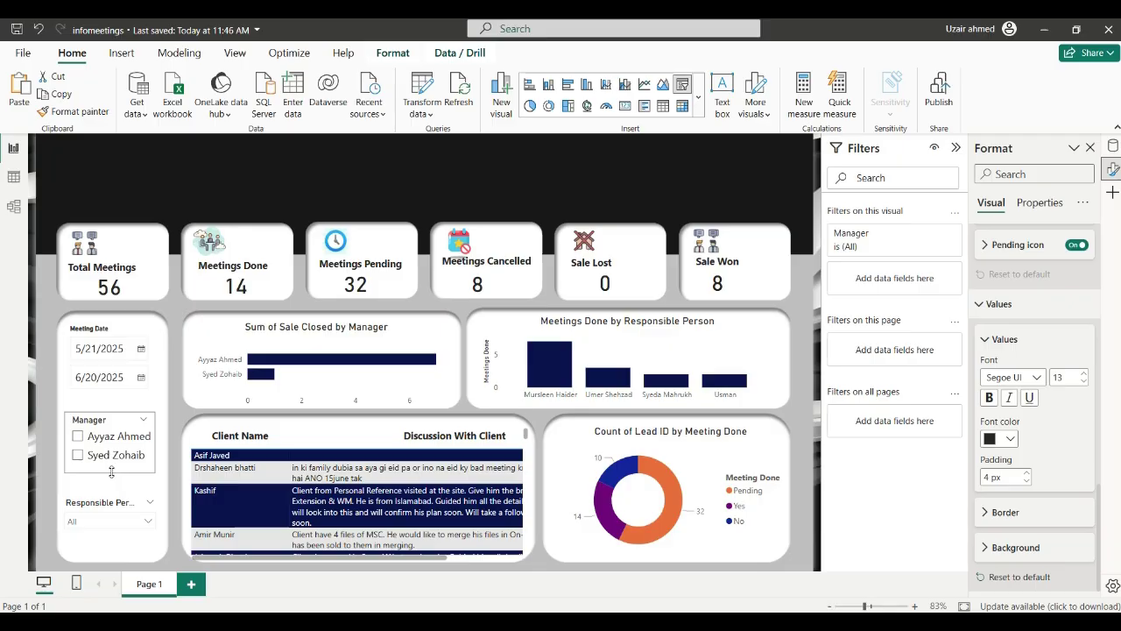
left_click(112, 474)
mouse_move(154, 534)
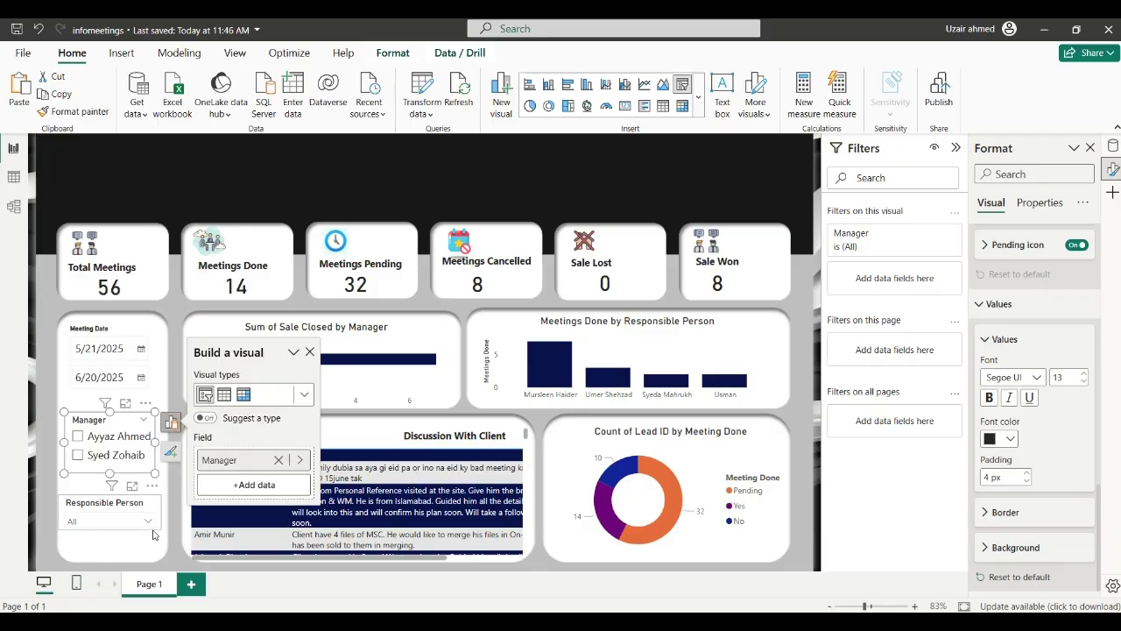
left_click(158, 531)
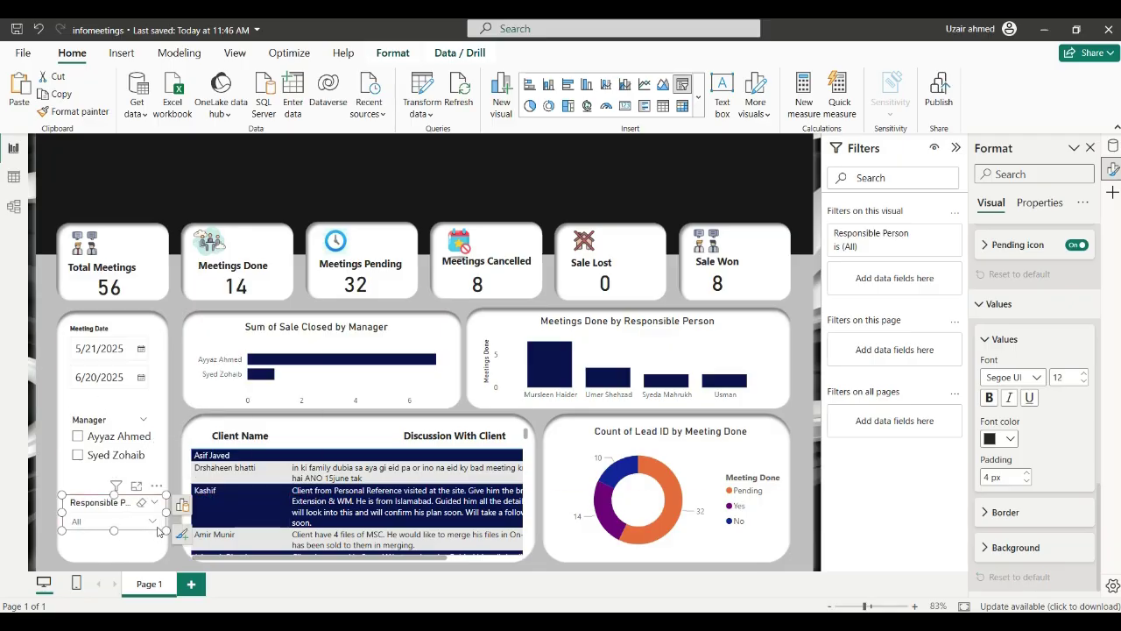
key("Up")
key("Up")
key("Left")
key("Left")
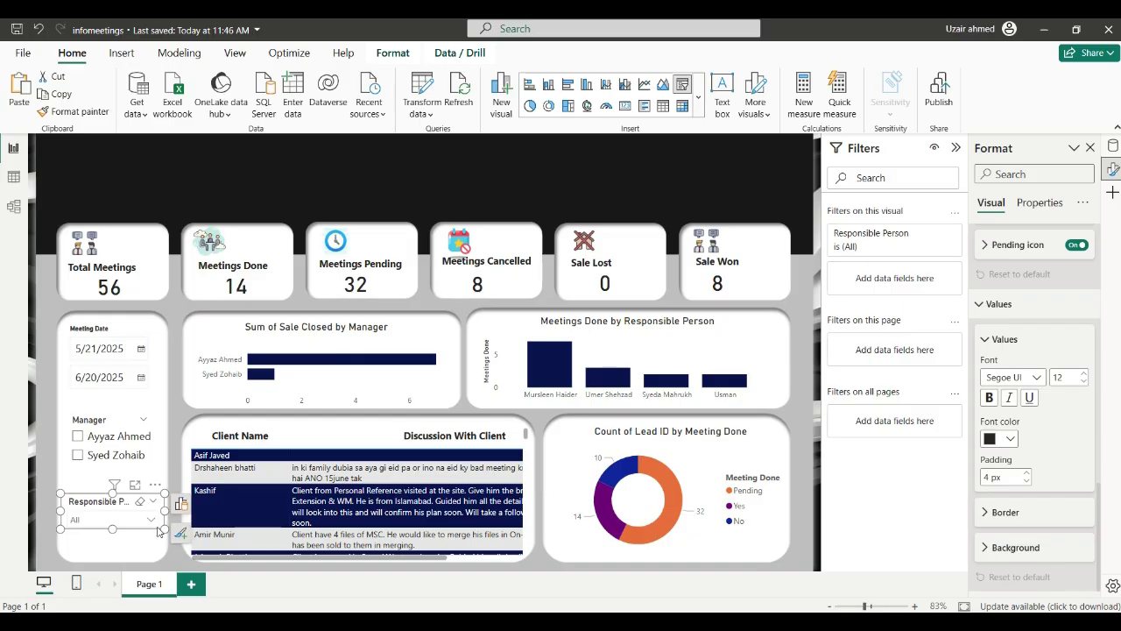
Nudge the Manager slicer slightly left and down to align it with the Responsible Person slicer
left_click(123, 474)
key("Left")
key("Left")
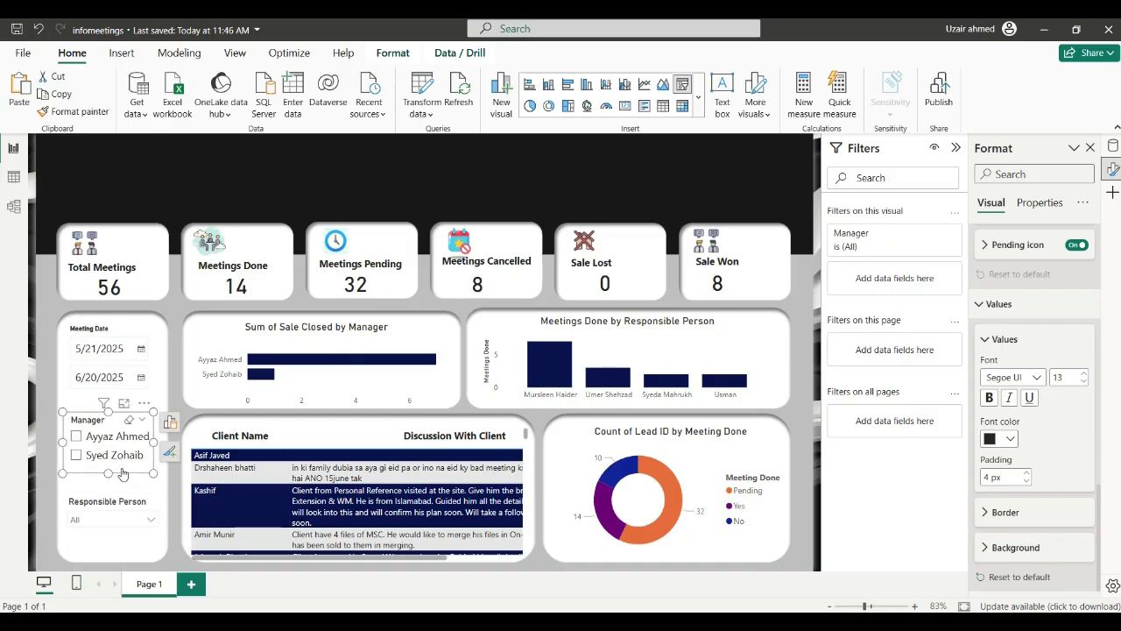
key("Down")
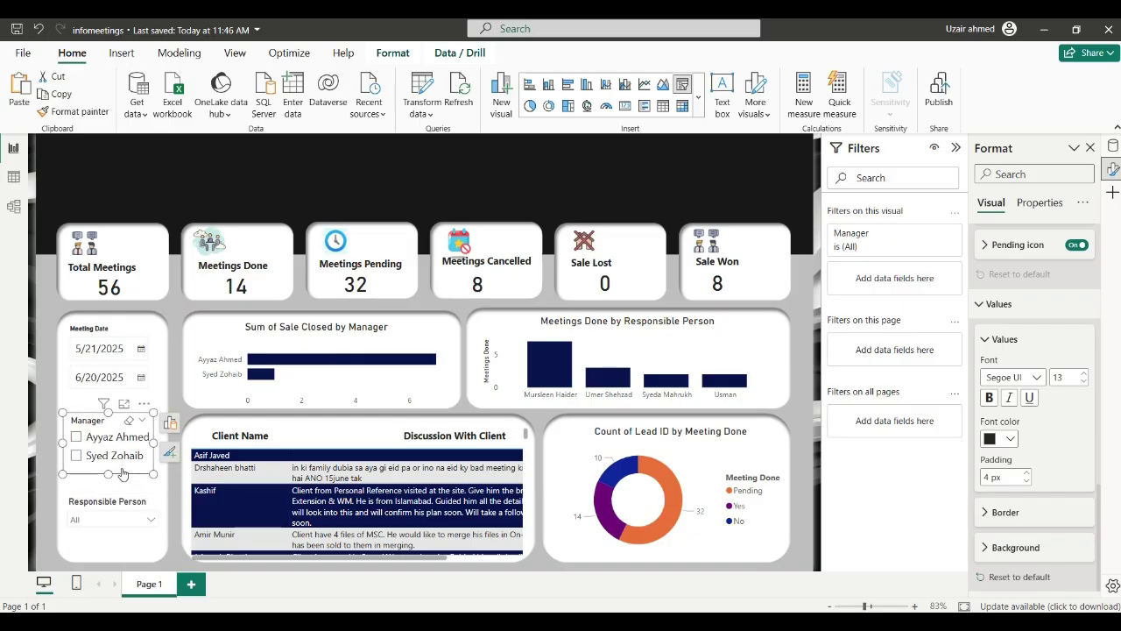
left_click(176, 492)
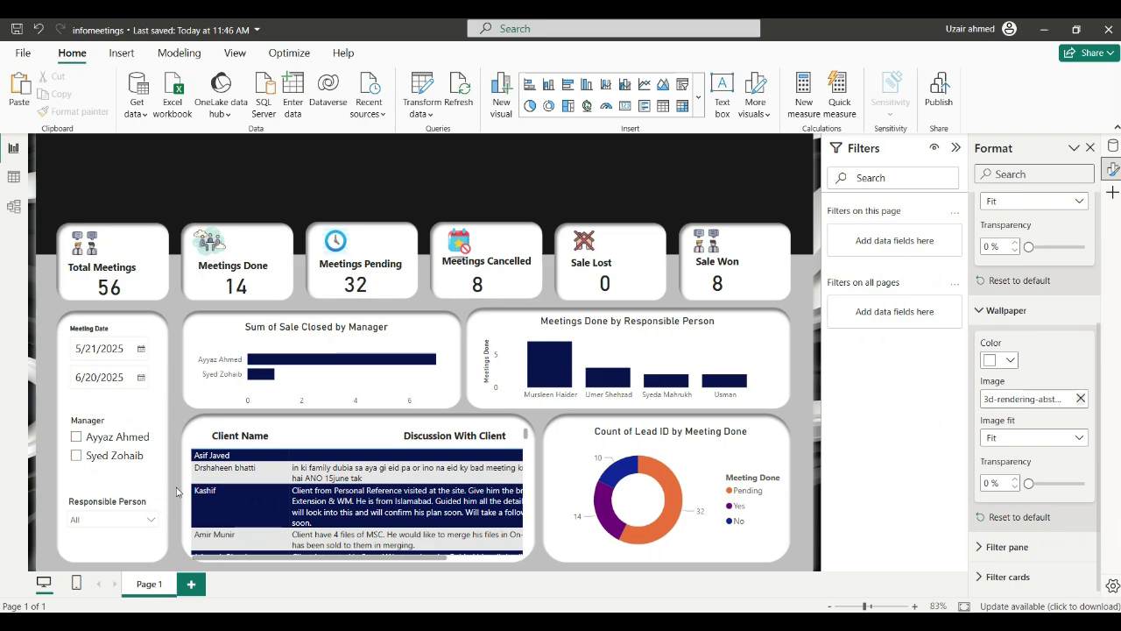
Test the Manager slicer by filtering the dashboard by each manager in turn, clearing each selection
left_click(78, 441)
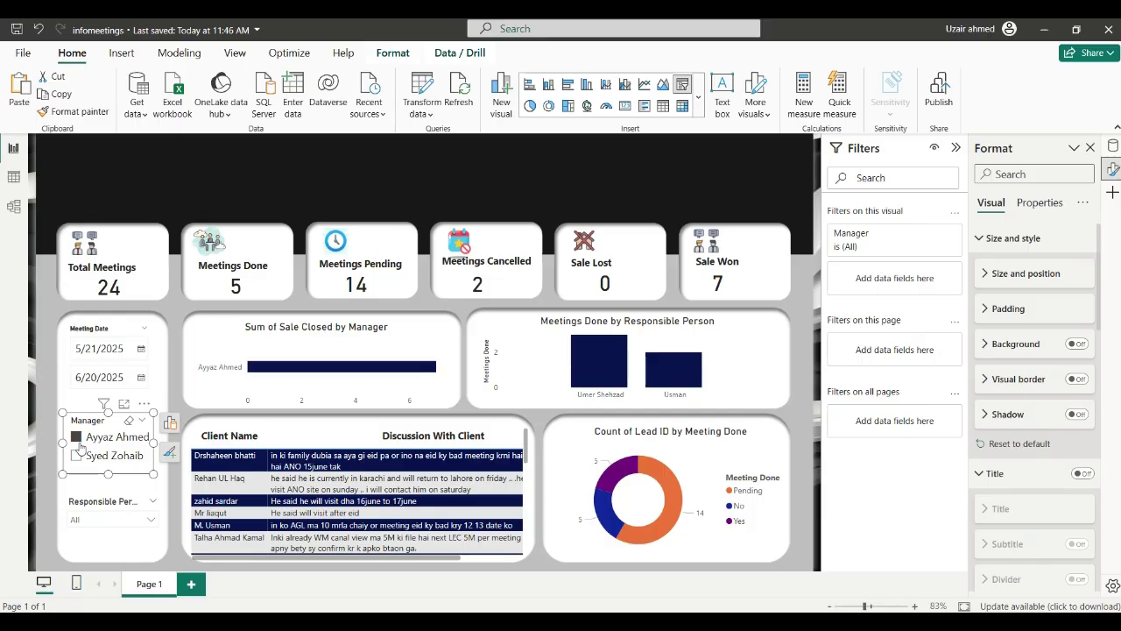
left_click(78, 442)
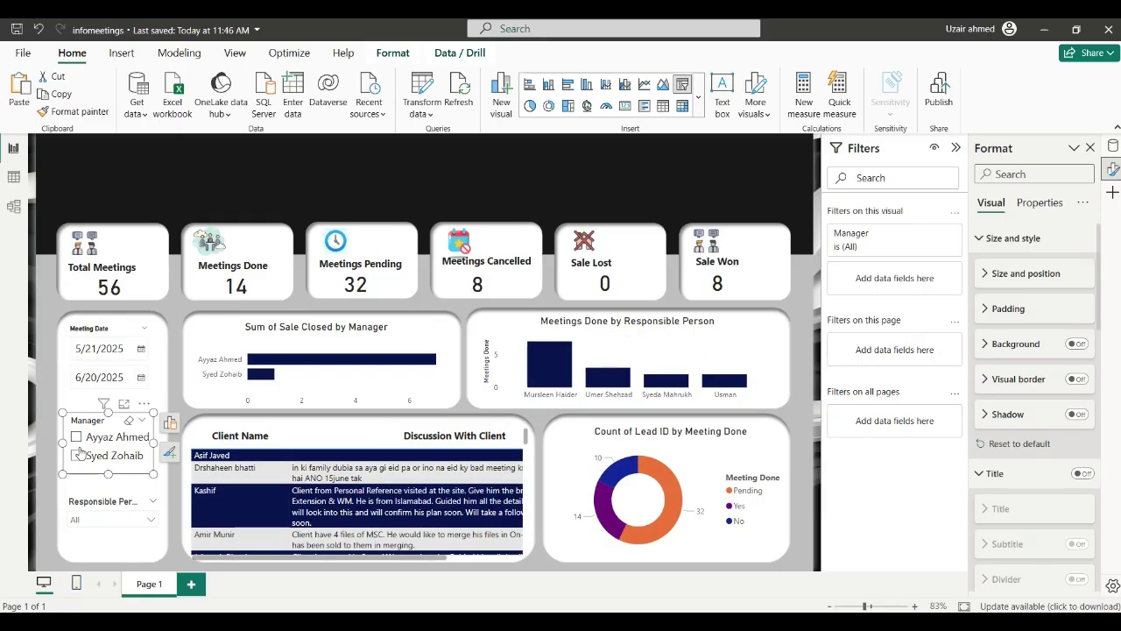
left_click(77, 456)
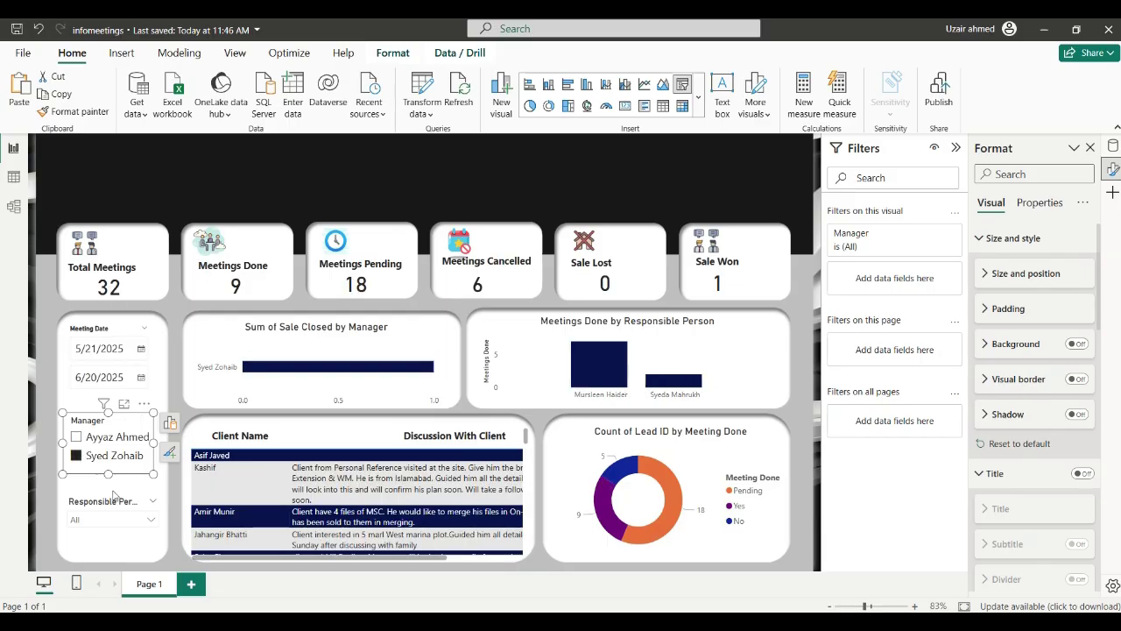
left_click(76, 456)
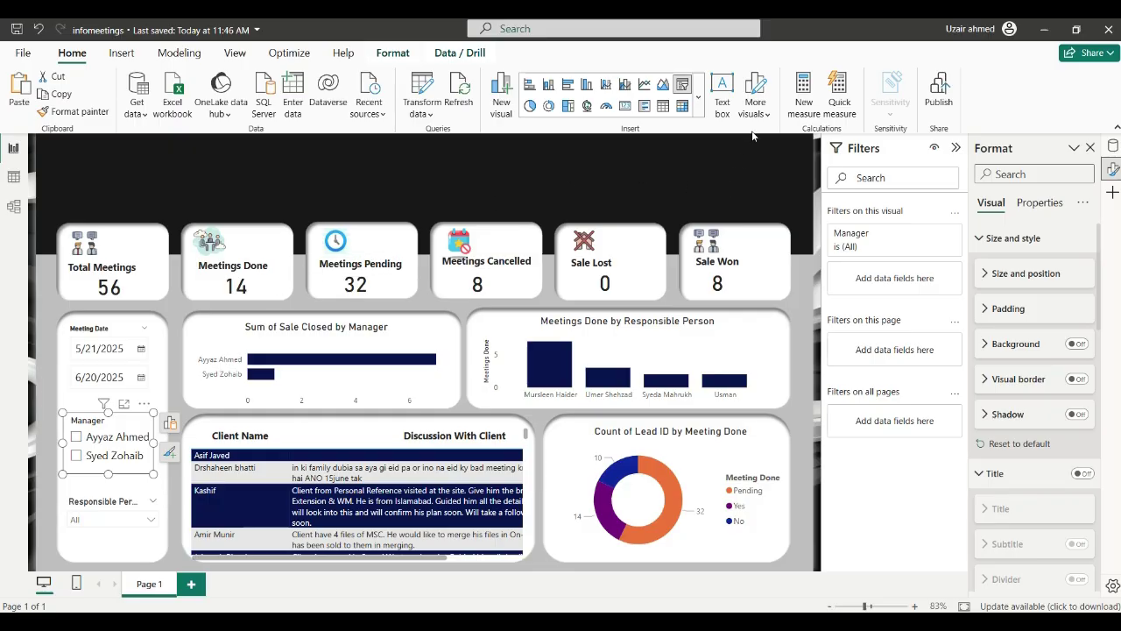
Insert a blank button and place it in the black header band above the Total Meetings card
left_click(122, 55)
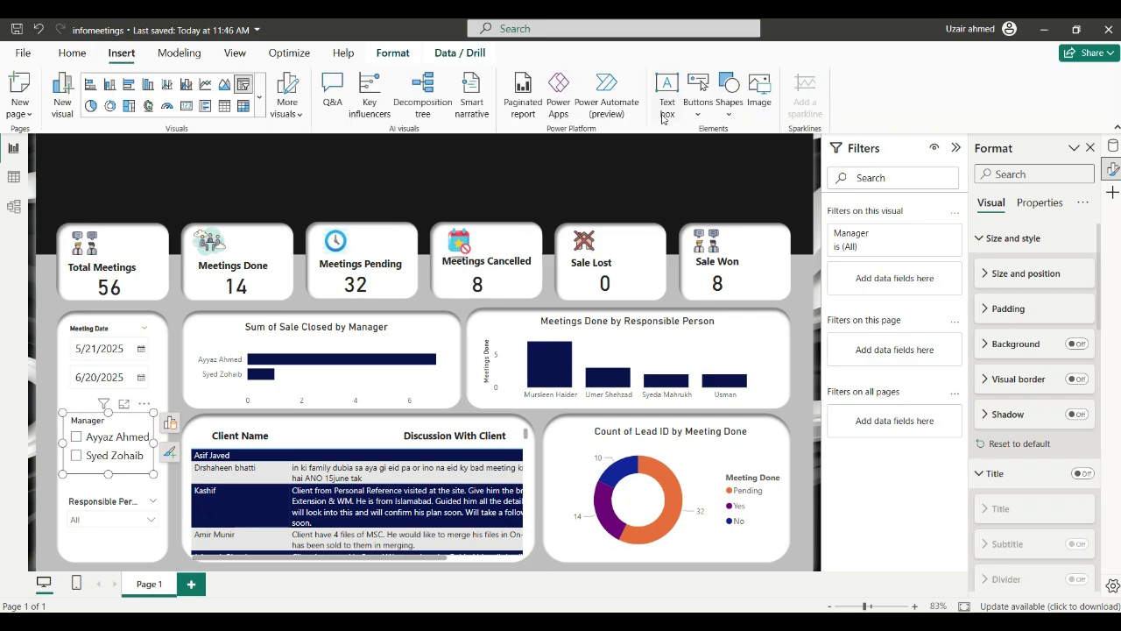
left_click(697, 110)
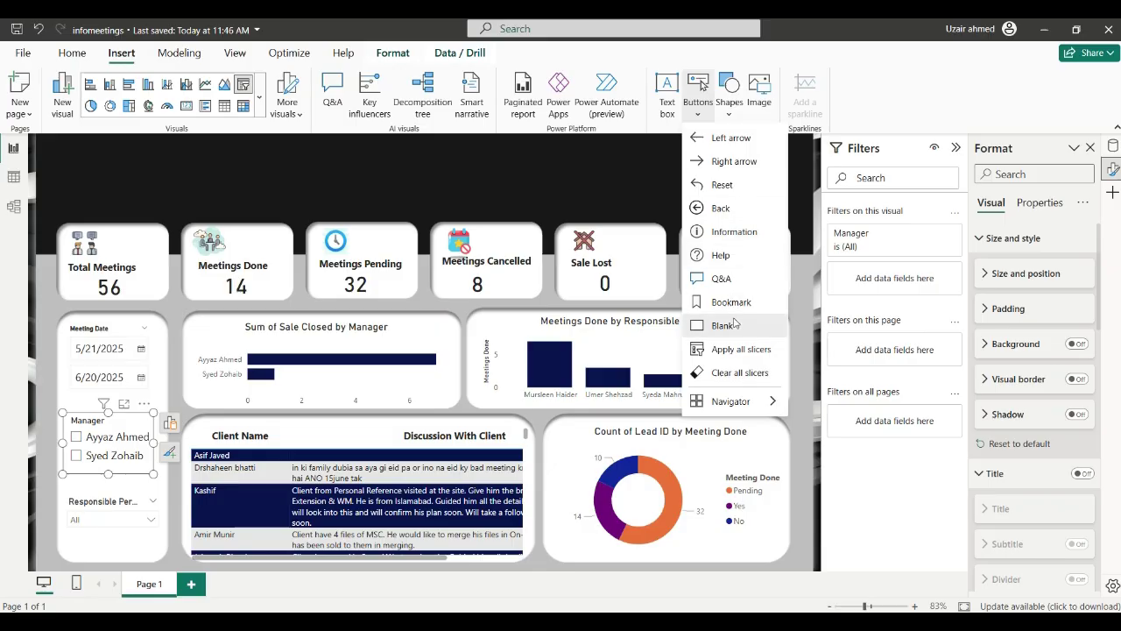
left_click(734, 324)
left_click_drag(83, 151, 130, 177)
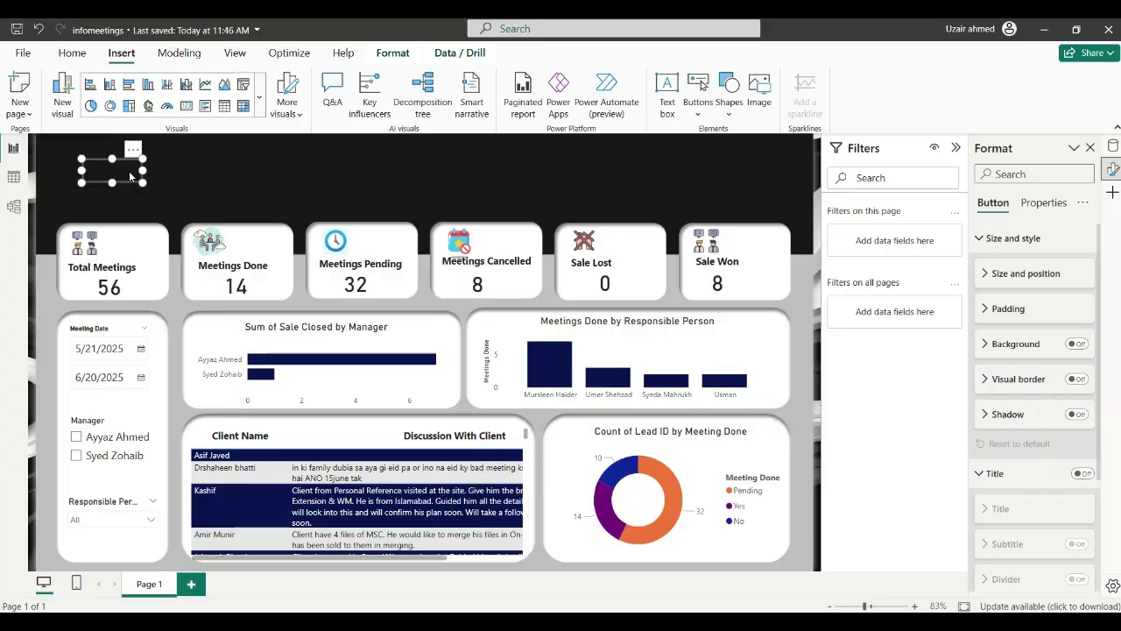
Turn on the blank header button's text and set it to "Meetings Tracking Dashboard"
left_click(1013, 239)
left_click(1013, 241)
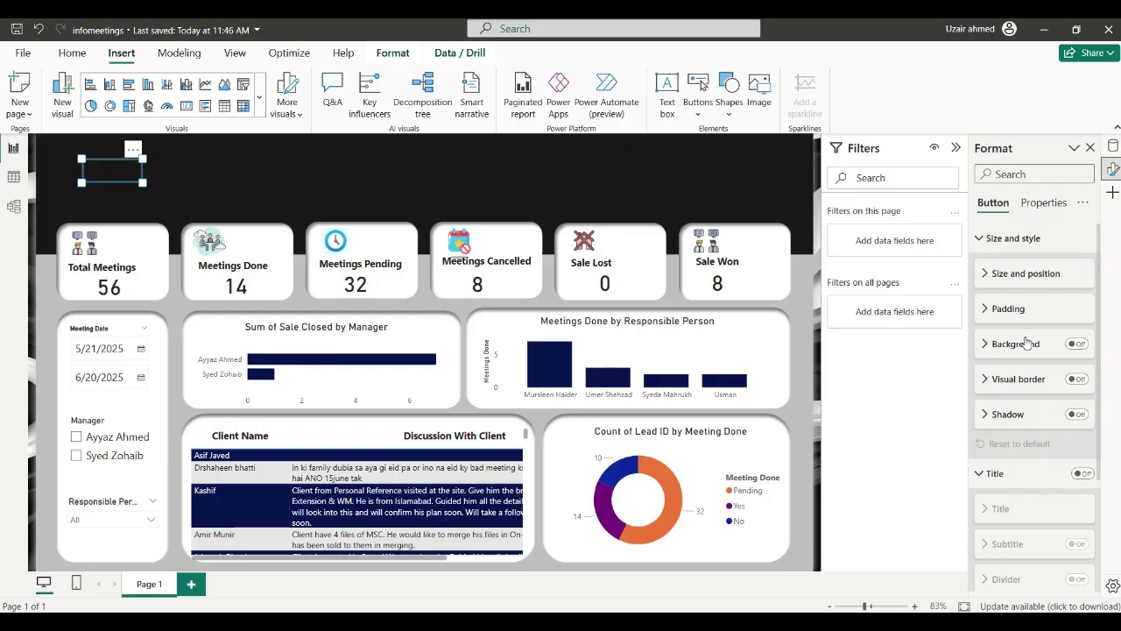
left_click(1012, 241)
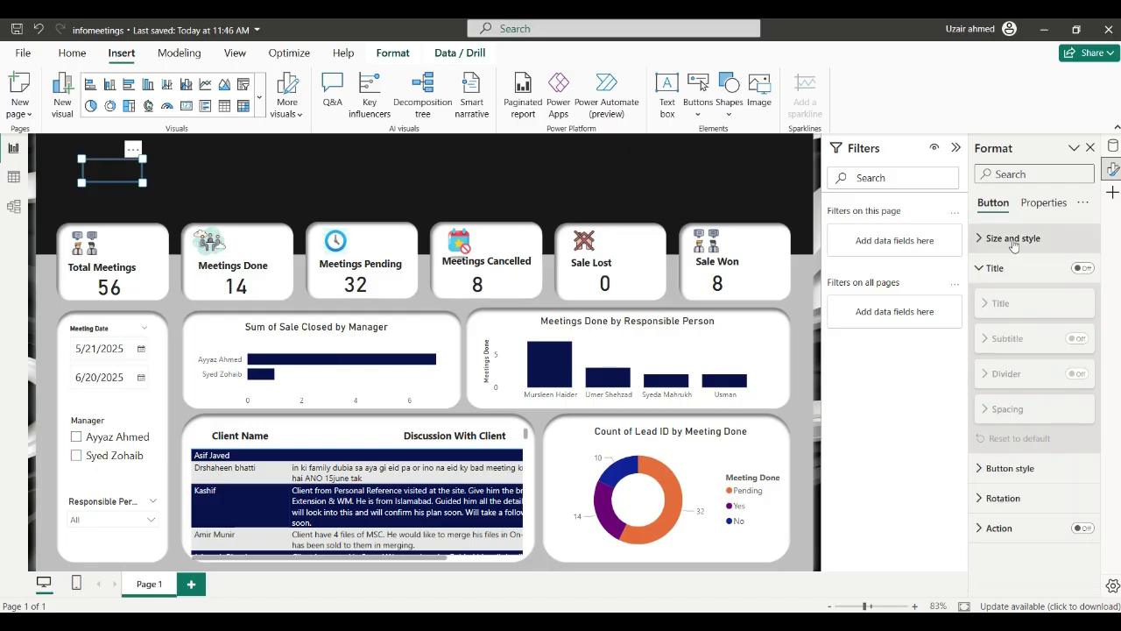
left_click(1030, 476)
scroll(1023, 473, "down", 3)
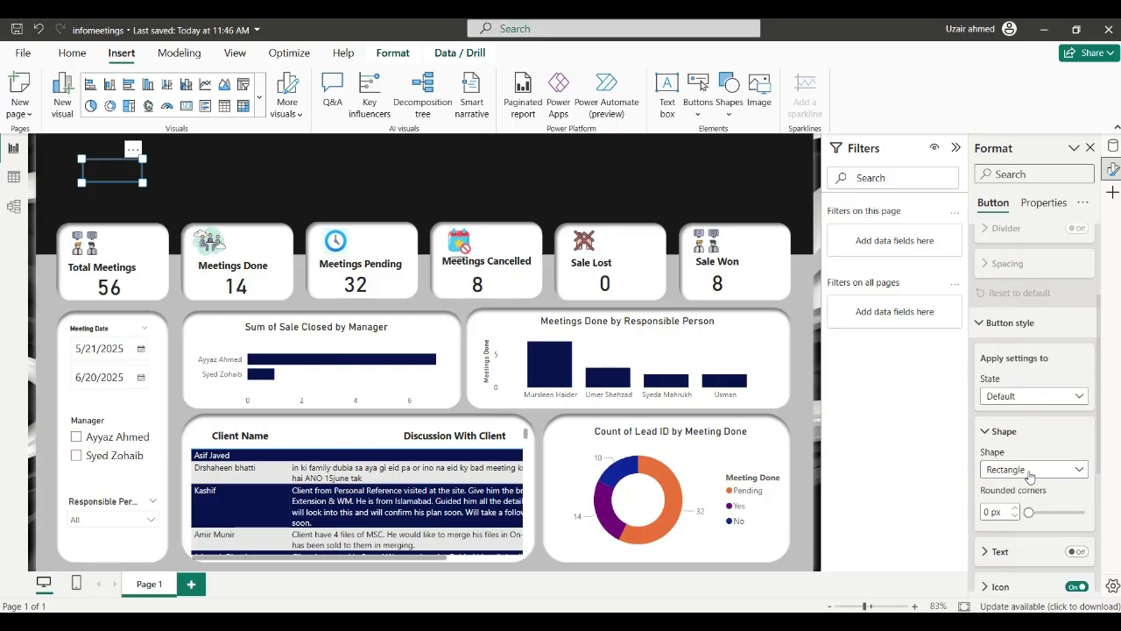
scroll(1020, 464, "down", 2)
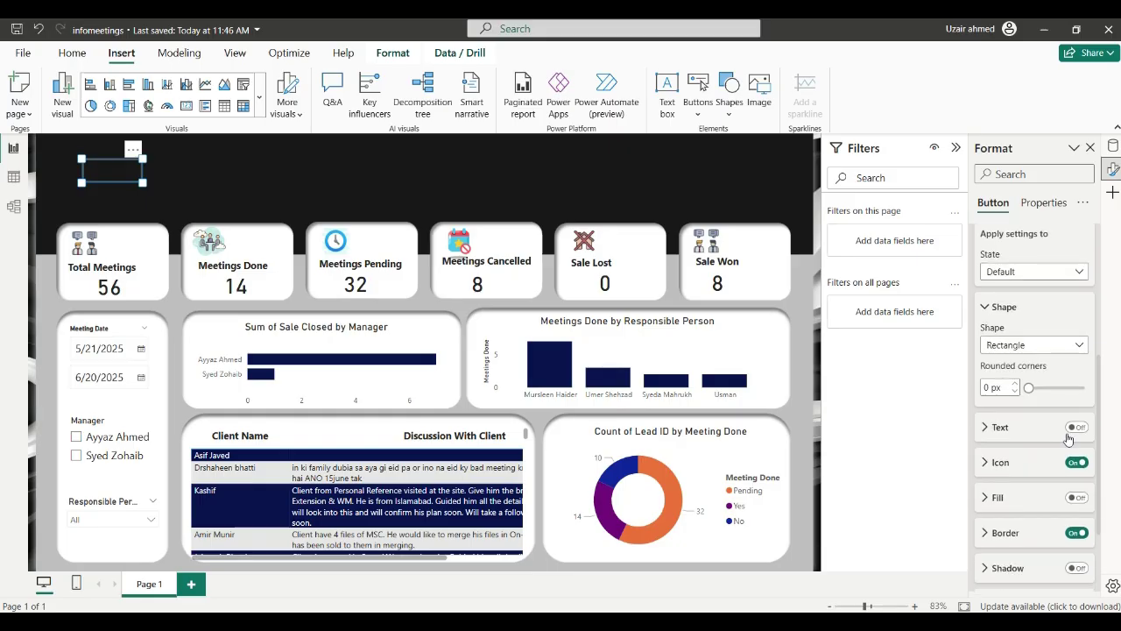
left_click(1069, 433)
left_click(1072, 427)
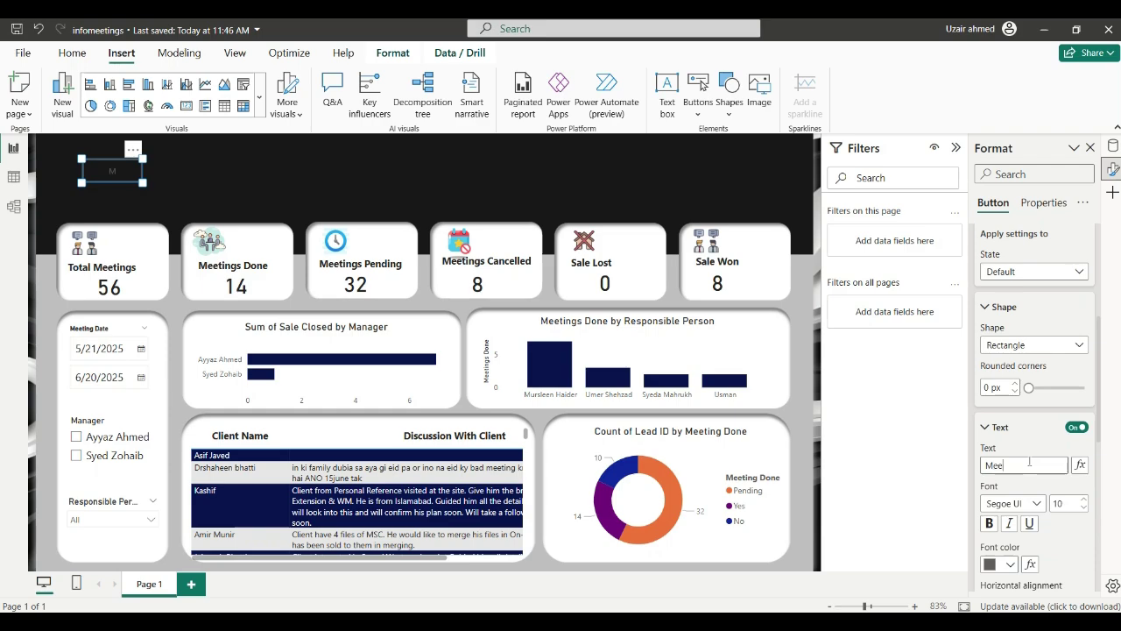
left_click(1030, 462)
type("Meetings Tracking D")
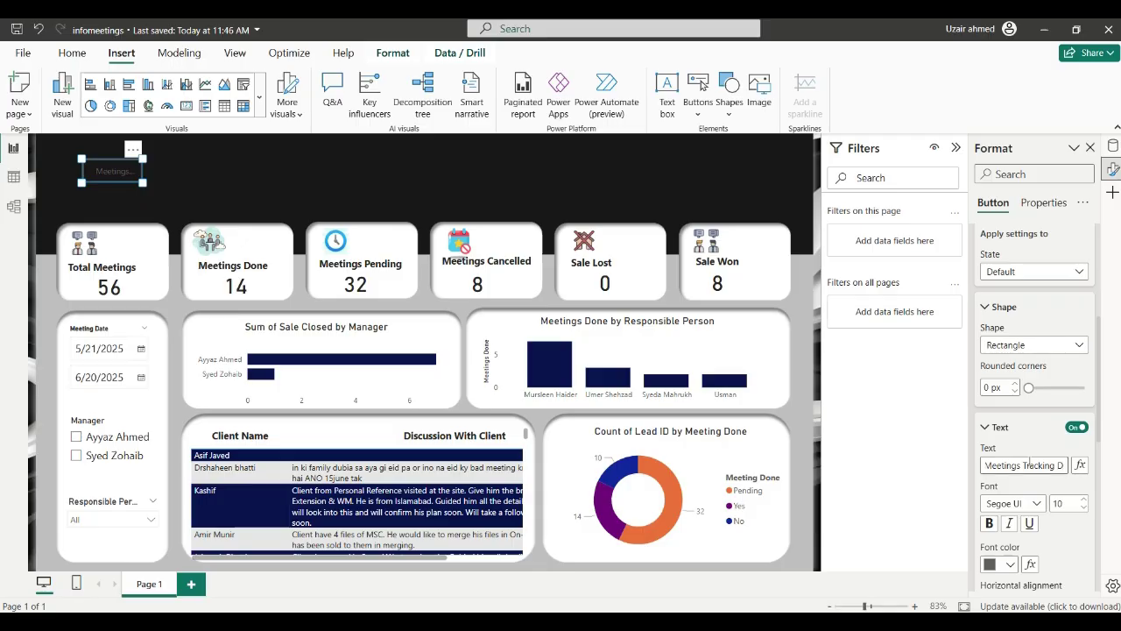
type("ashboard")
Set the button text size to 12, then enlarge the button to fit the whole title and shift it up and left
left_click(1083, 499)
left_click(1083, 500)
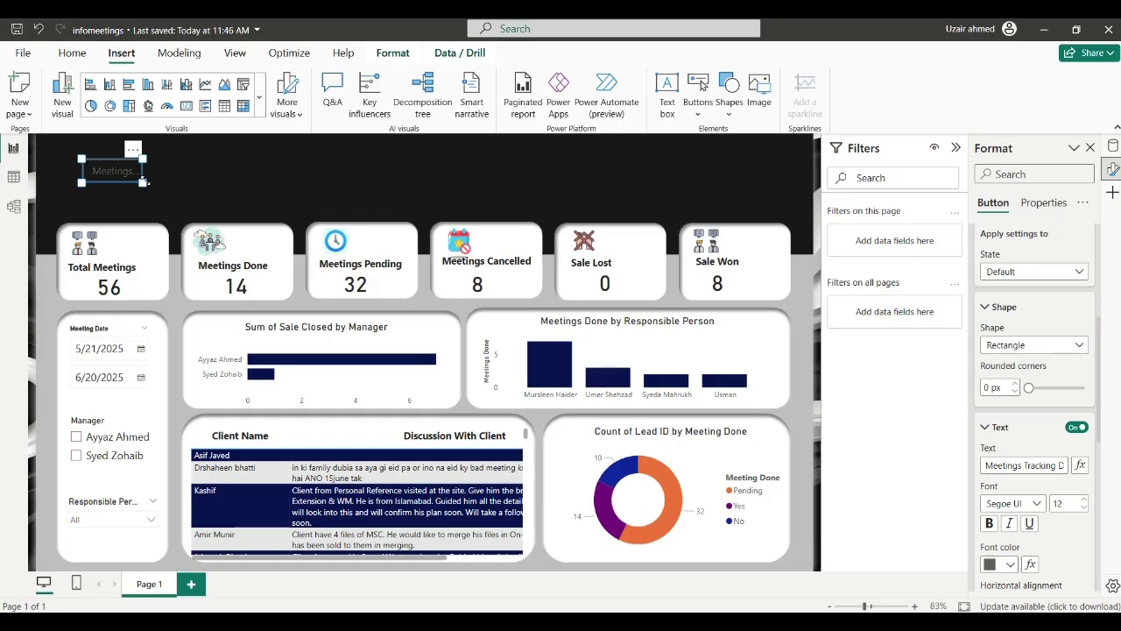
left_click_drag(143, 181, 304, 208)
left_click_drag(257, 179, 235, 164)
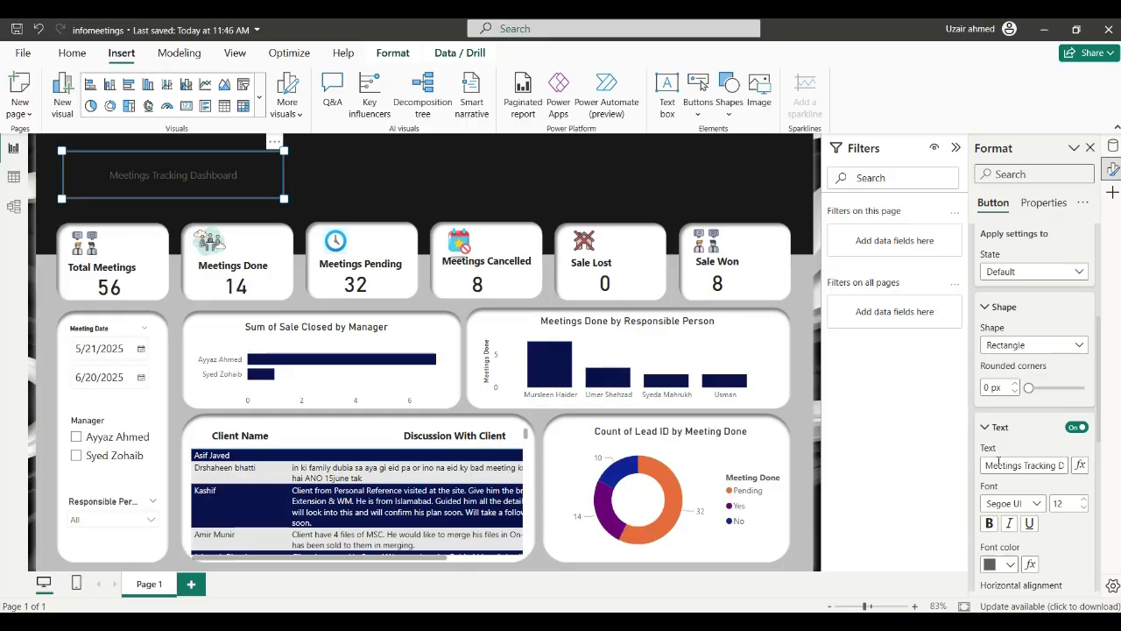
Set the title button's font size to 29 and widen the button to the right edge of the Meetings Pending card
left_click(1084, 507)
left_click(1084, 500)
left_click(1084, 500)
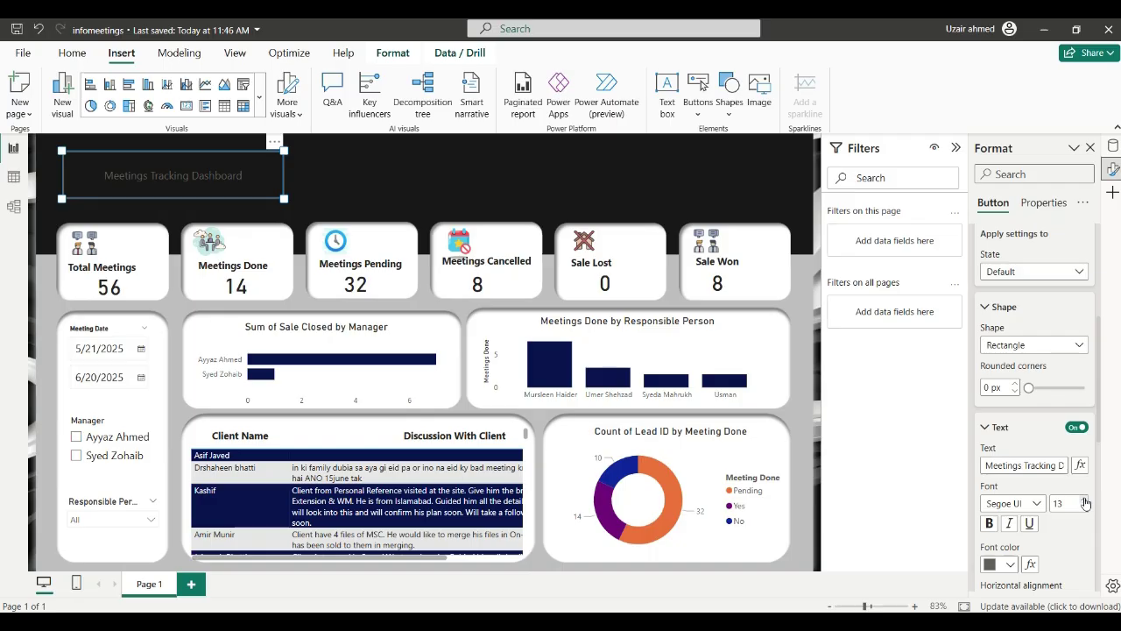
left_click(1084, 500)
left_click(1084, 500)
left_click(1084, 500)
left_click(1084, 500)
left_click(1085, 500)
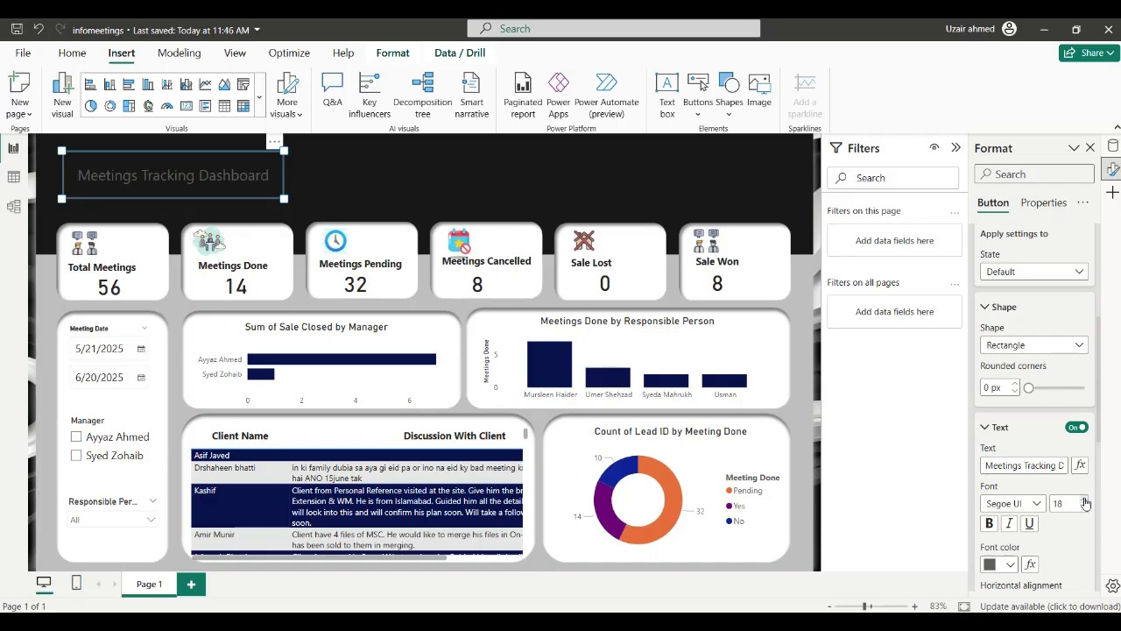
left_click(1084, 500)
left_click(1084, 500)
left_click(1084, 500)
left_click(1085, 500)
left_click(1084, 500)
left_click(1084, 500)
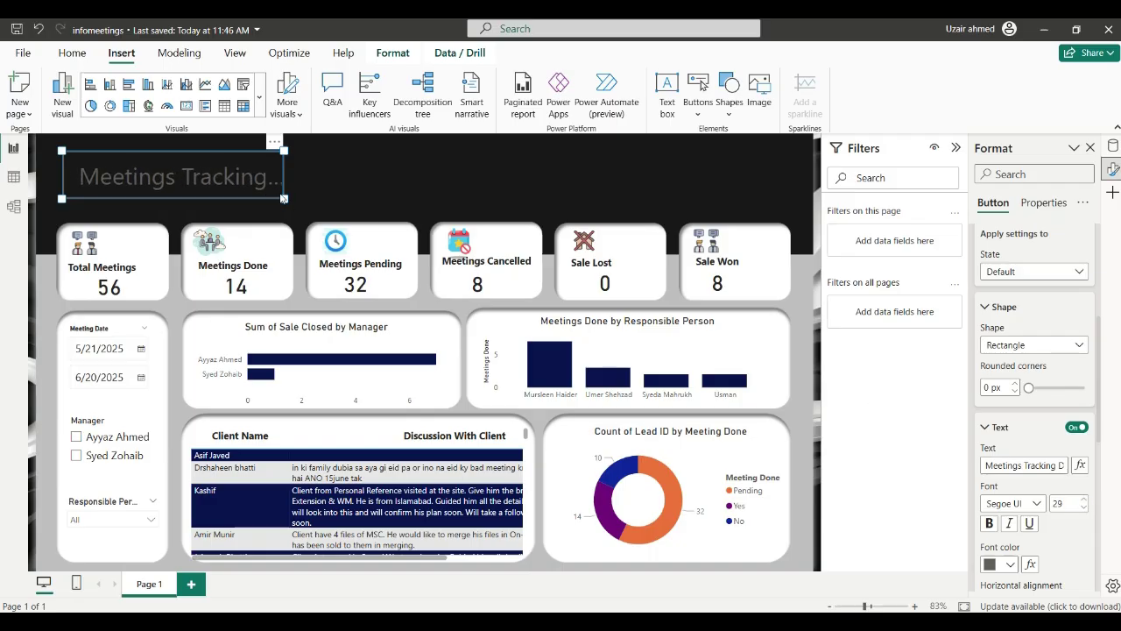
left_click_drag(284, 198, 417, 200)
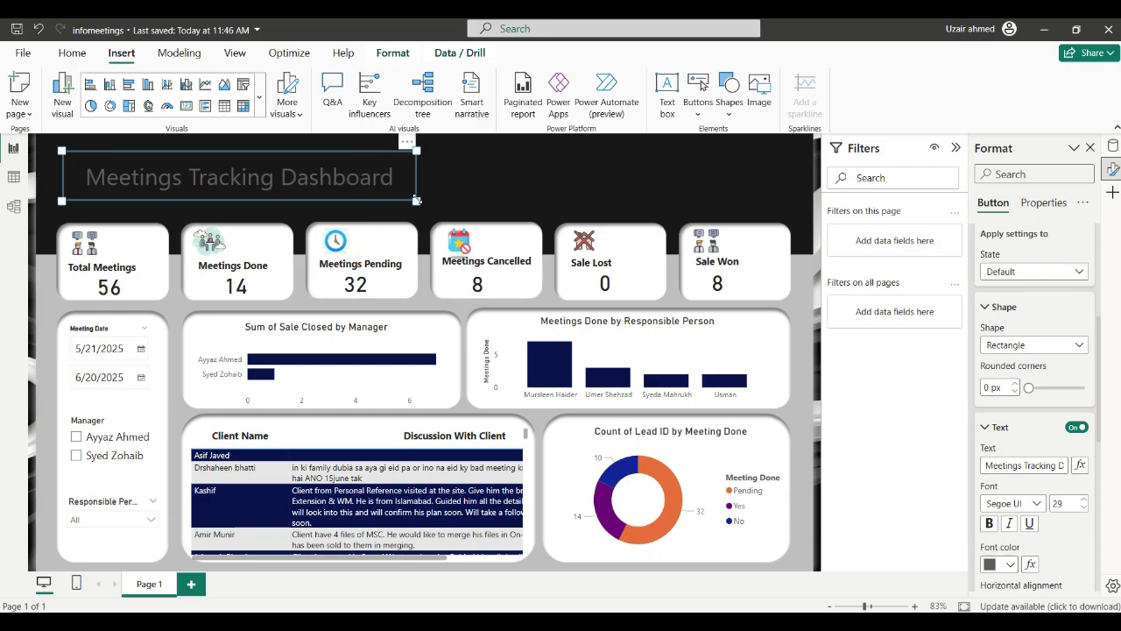
Make the title button's text bold and white
left_click(988, 523)
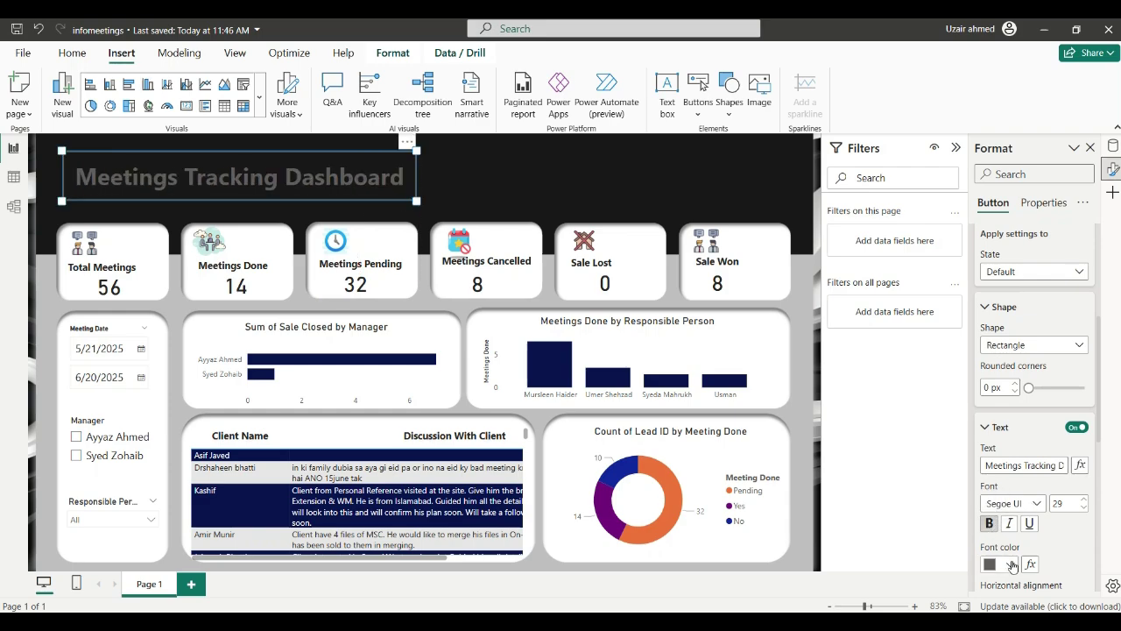
left_click(1010, 564)
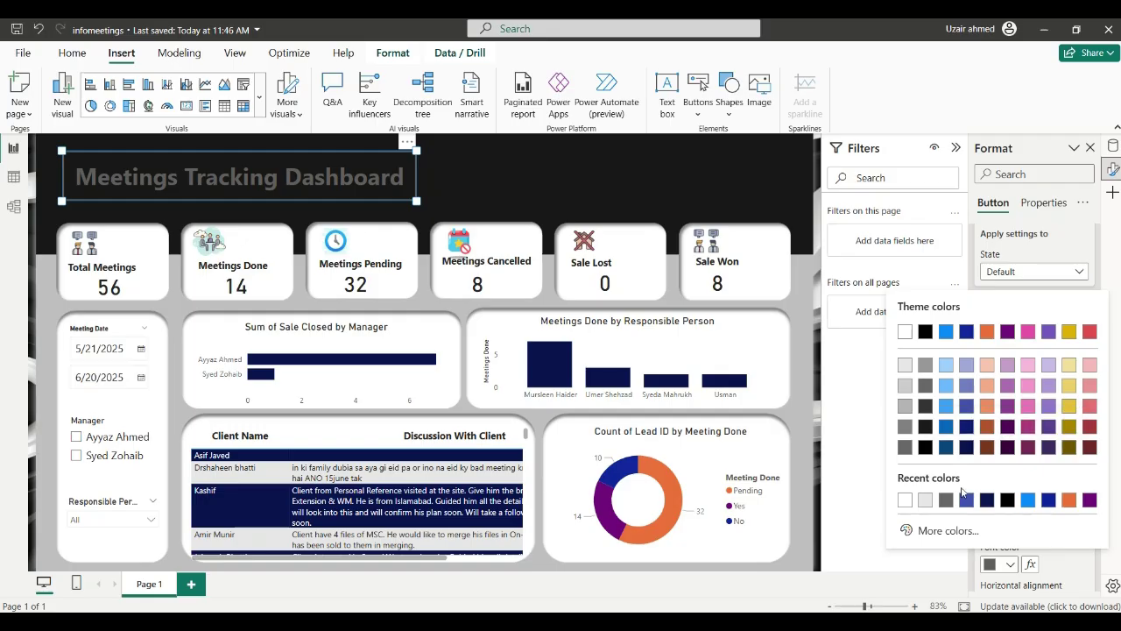
left_click(905, 499)
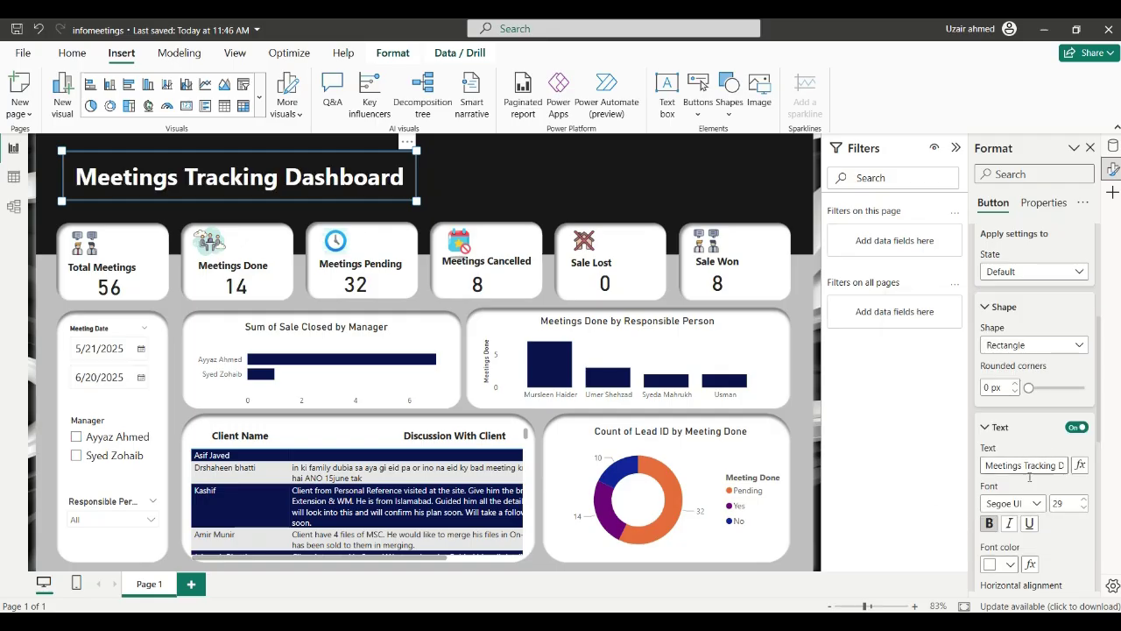
Turn on the title button's shadow, colour it red and set its transparency to 60%
scroll(1037, 519, "down", 5)
scroll(1047, 515, "down", 3)
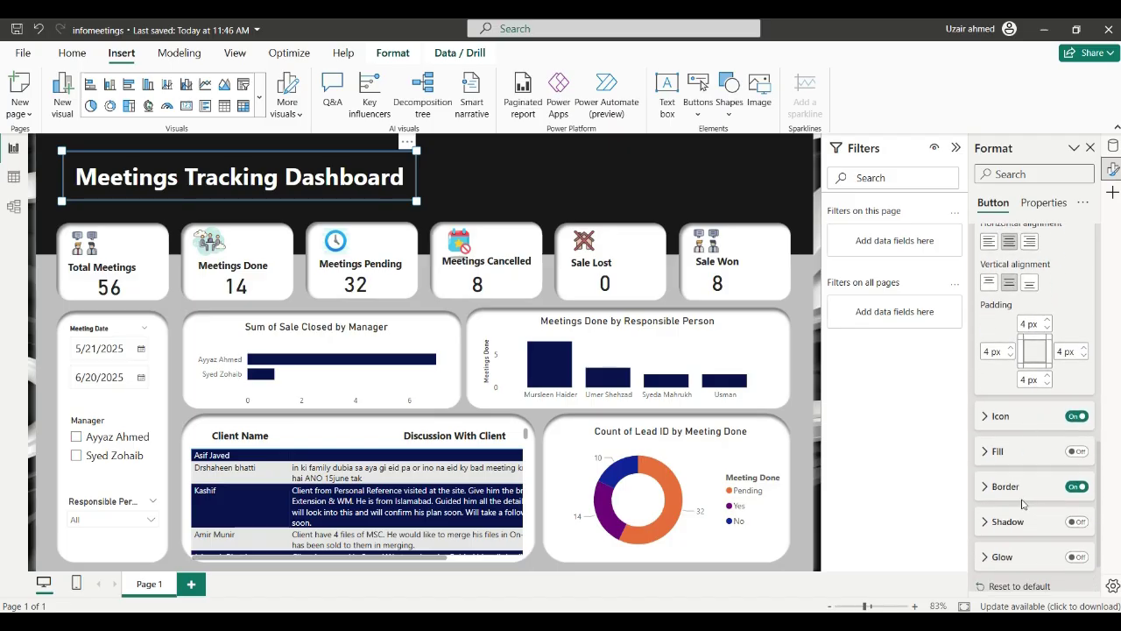
left_click(1073, 522)
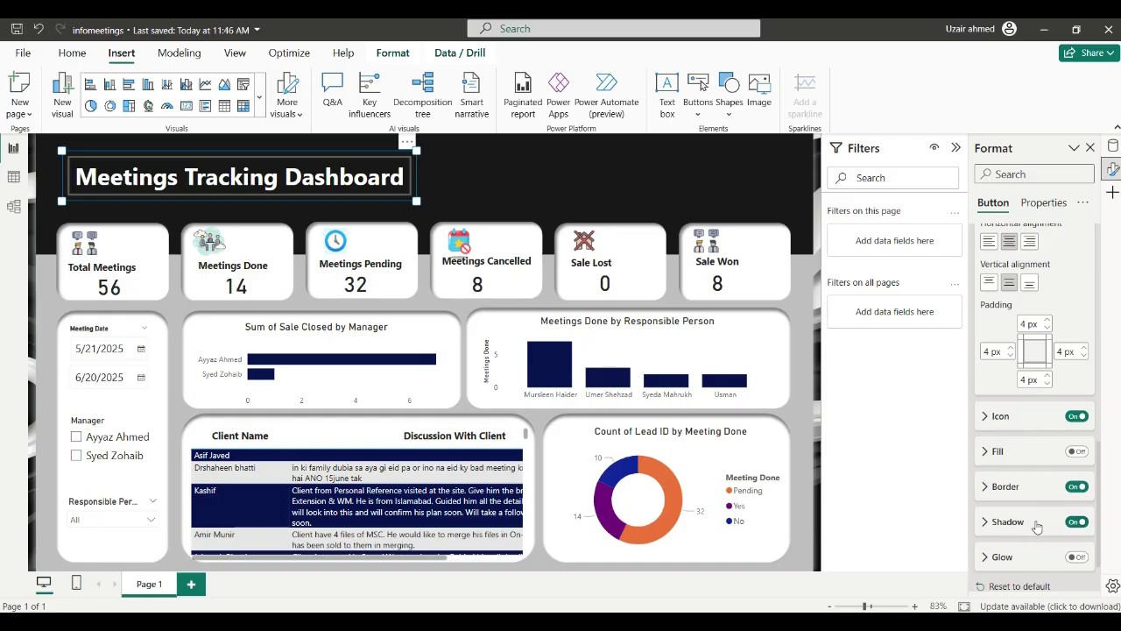
left_click(1035, 526)
left_click(1006, 563)
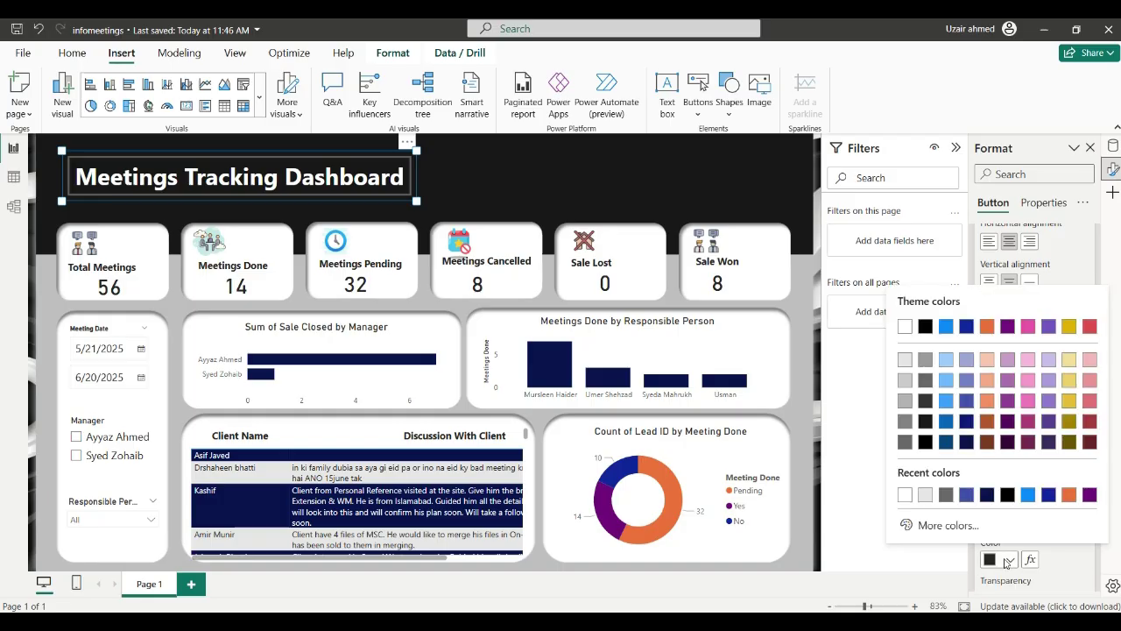
left_click(1089, 327)
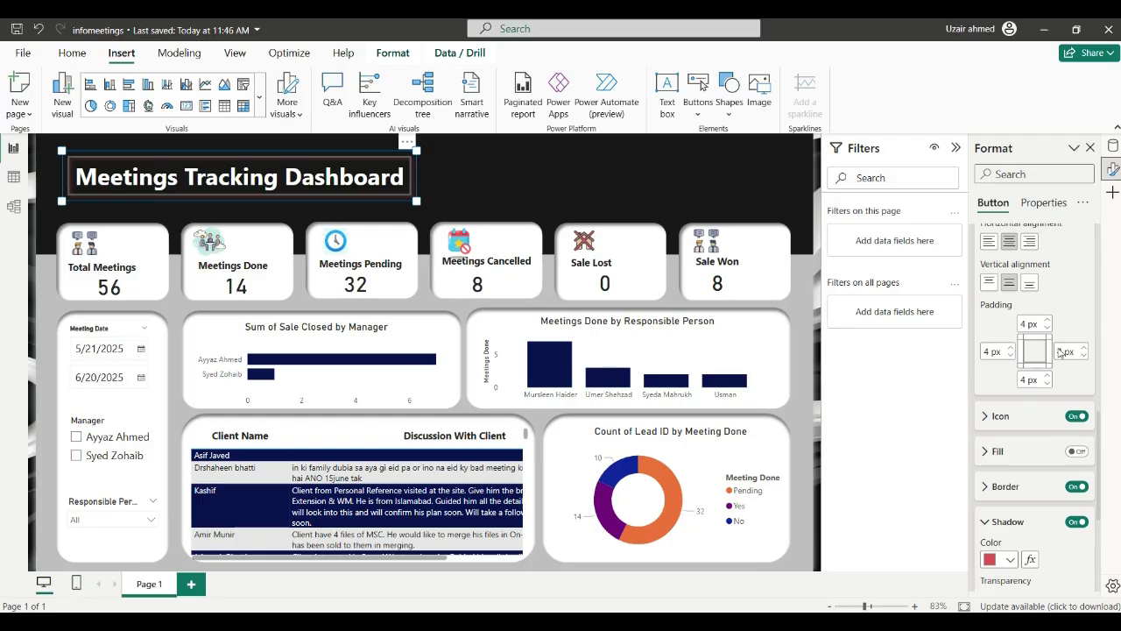
scroll(1007, 531, "down", 2)
scroll(1007, 531, "down", 1)
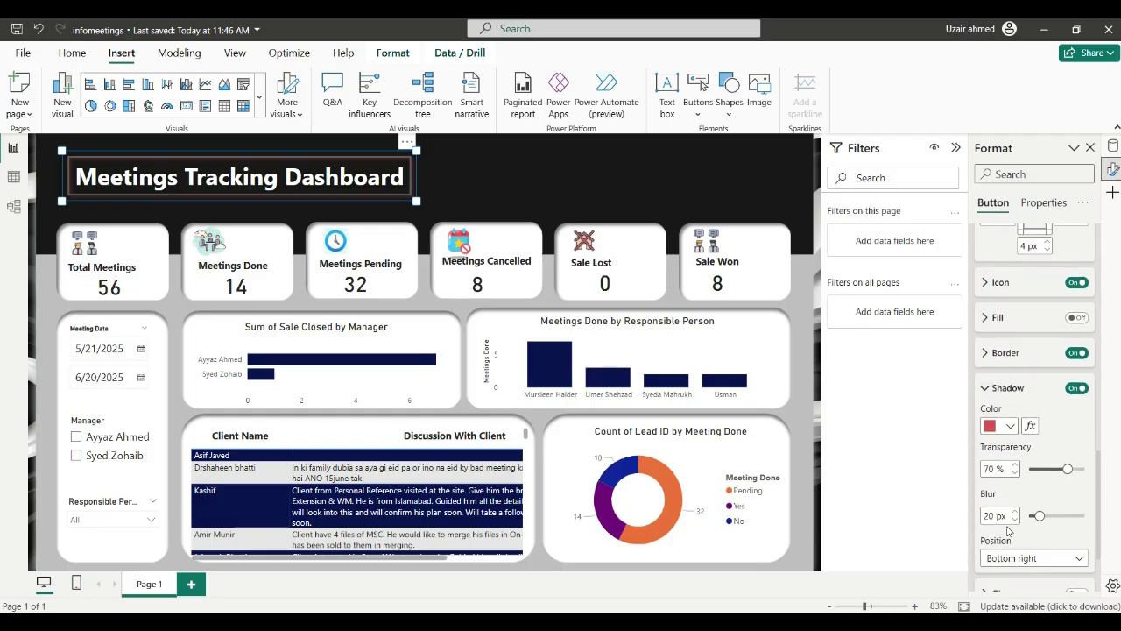
left_click_drag(1070, 467, 1064, 496)
Try the title button without its border, and turn the border back on
left_click(1007, 353)
left_click(1009, 391)
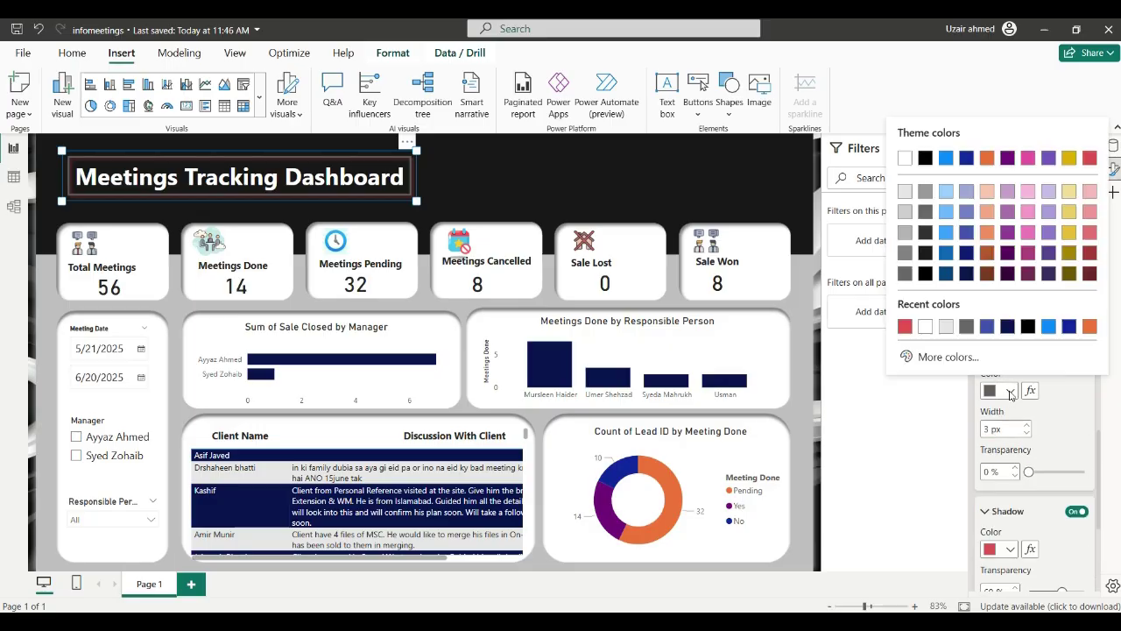
left_click(1069, 397)
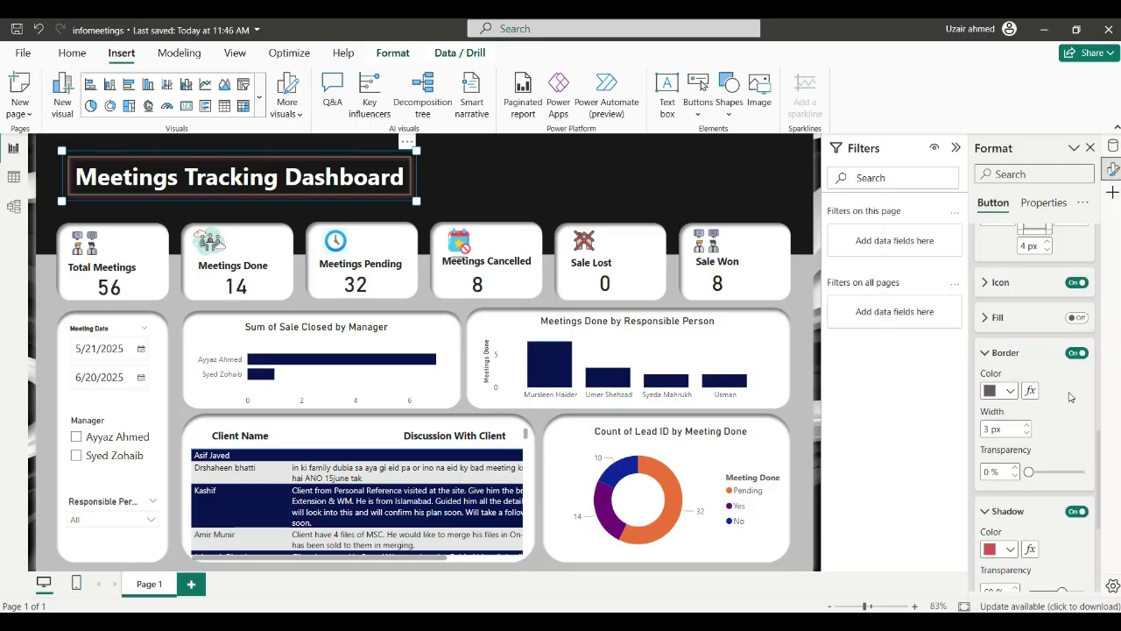
left_click(1076, 353)
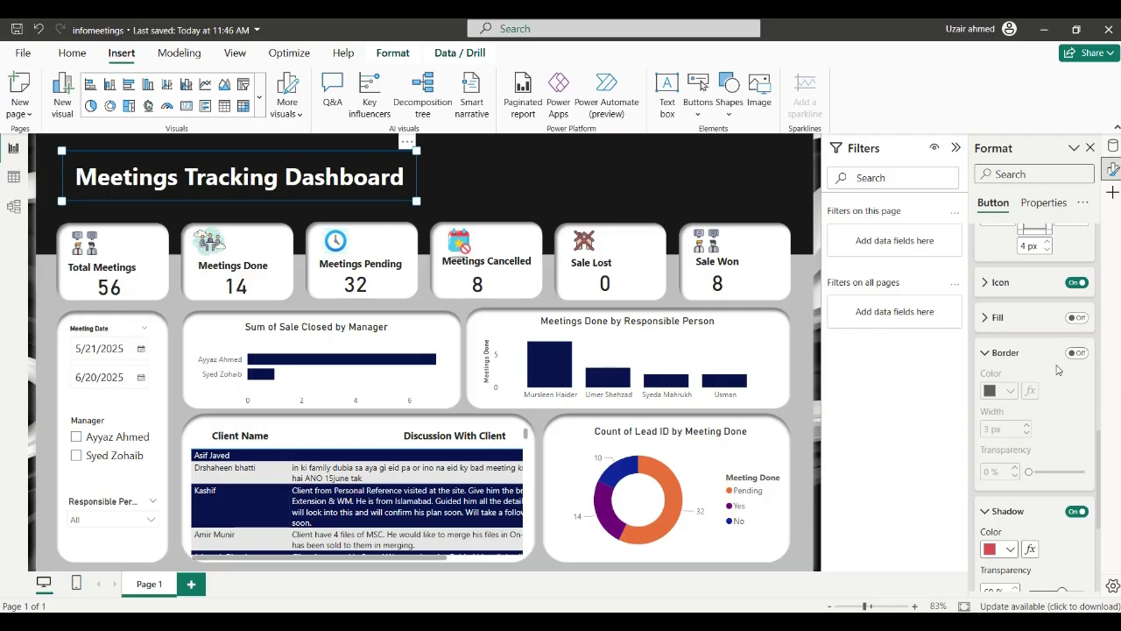
left_click(1076, 353)
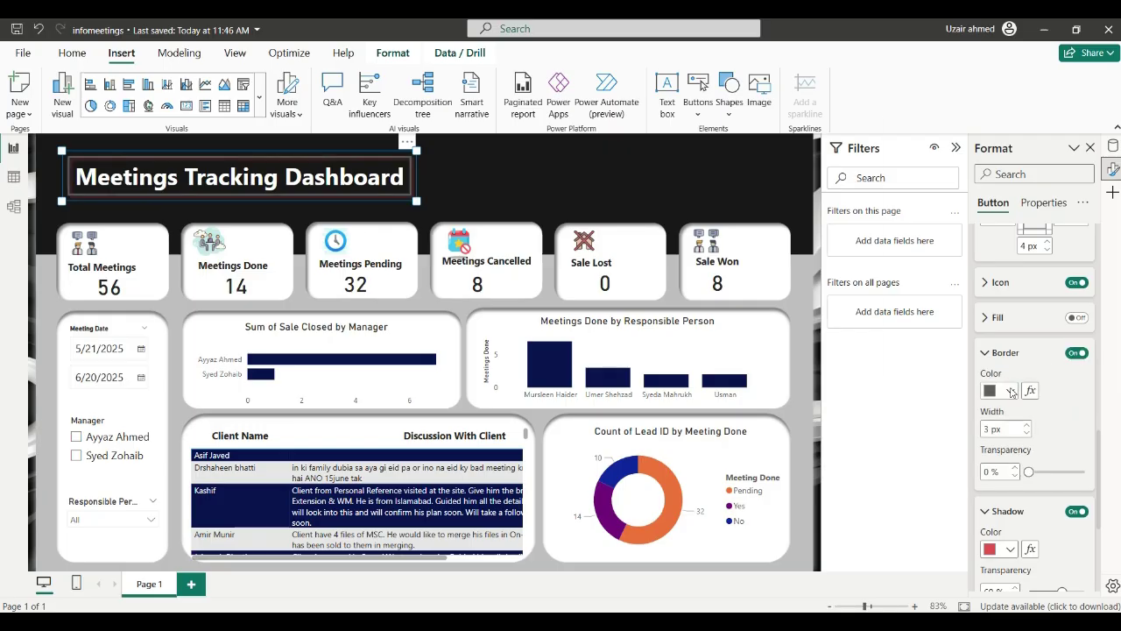
Colour the title button's border dark navy blue and set its transparency to 35%
left_click(1010, 390)
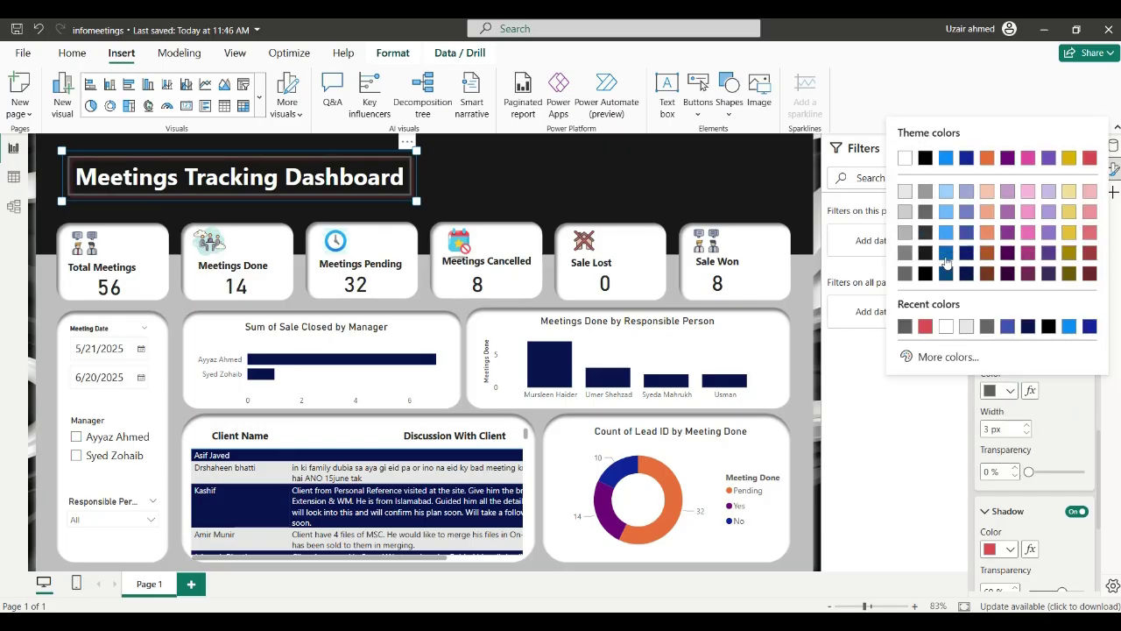
left_click(967, 274)
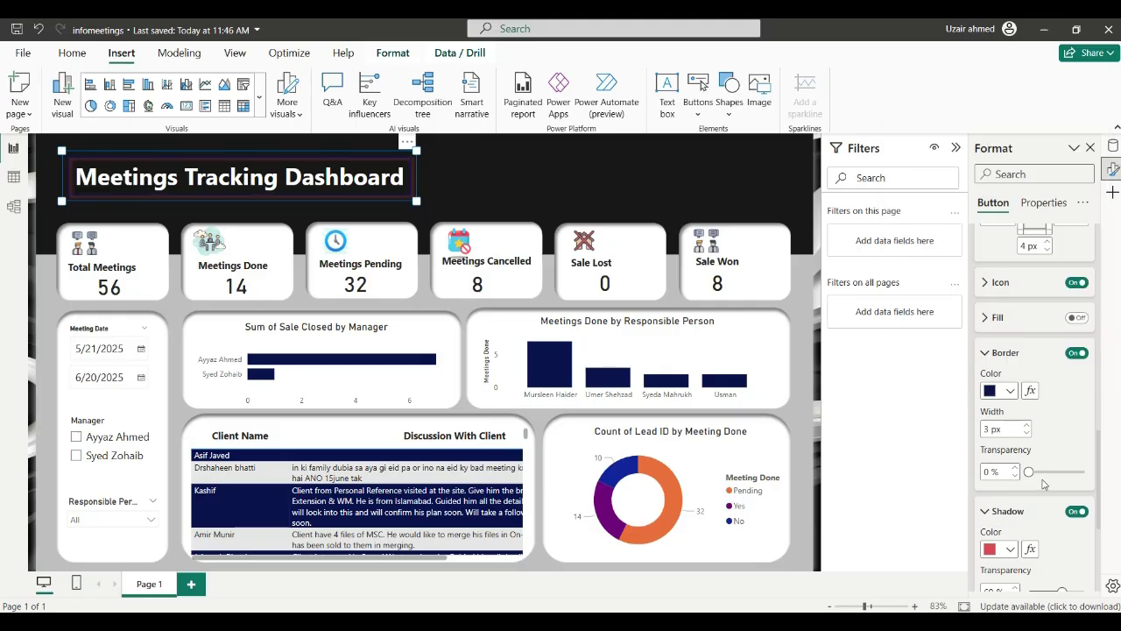
scroll(1040, 485, "down", 1)
left_click_drag(1029, 455, 1065, 456)
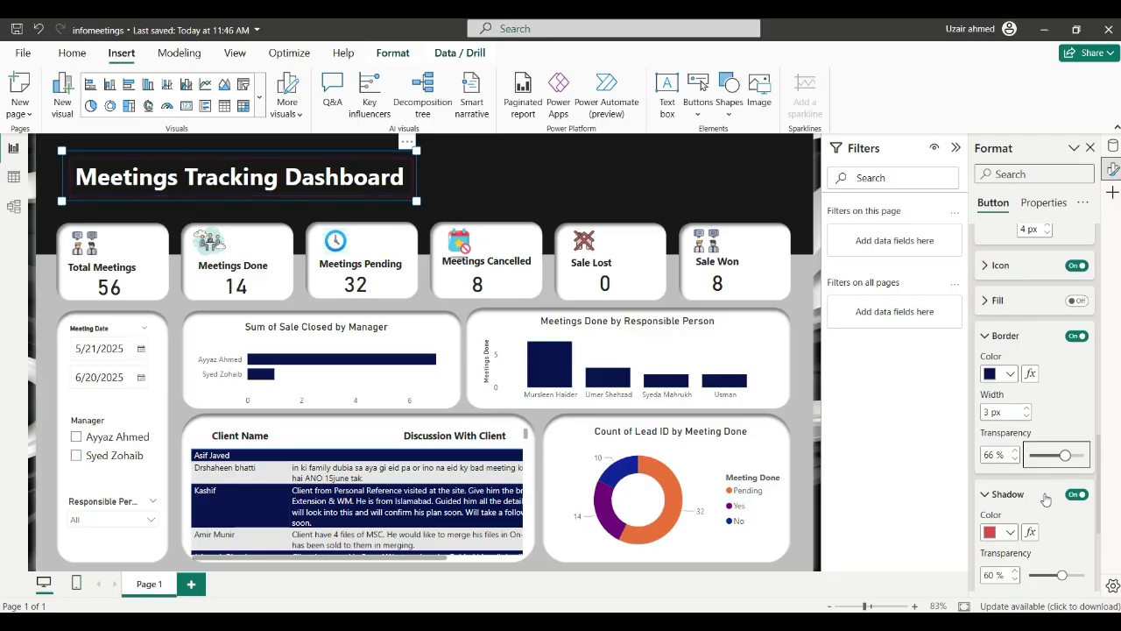
left_click_drag(1066, 454, 1047, 456)
Set the title button's shadow transparency to 16% and its blur to 100 px
scroll(1035, 511, "down", 3)
scroll(1035, 511, "down", 1)
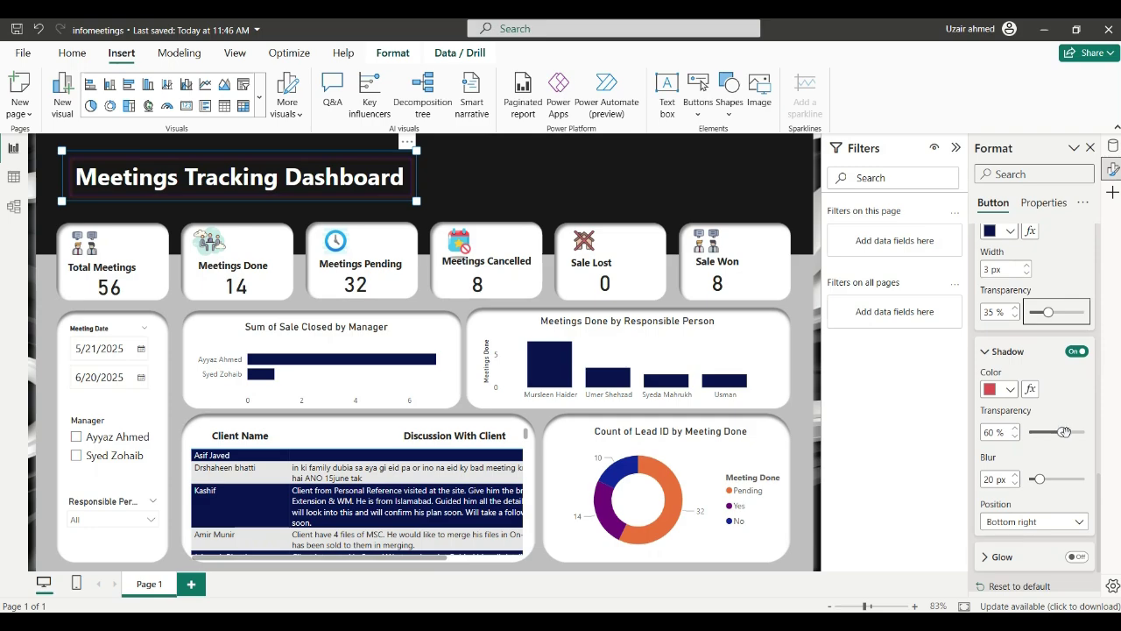
left_click_drag(1060, 432, 1048, 436)
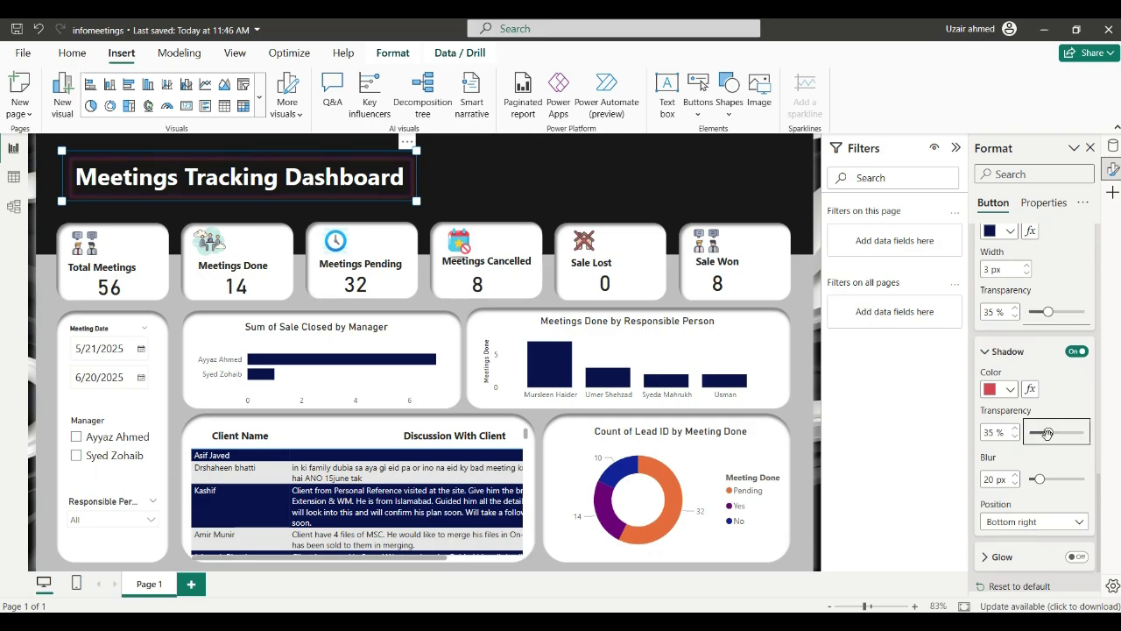
left_click_drag(1047, 433, 1090, 497)
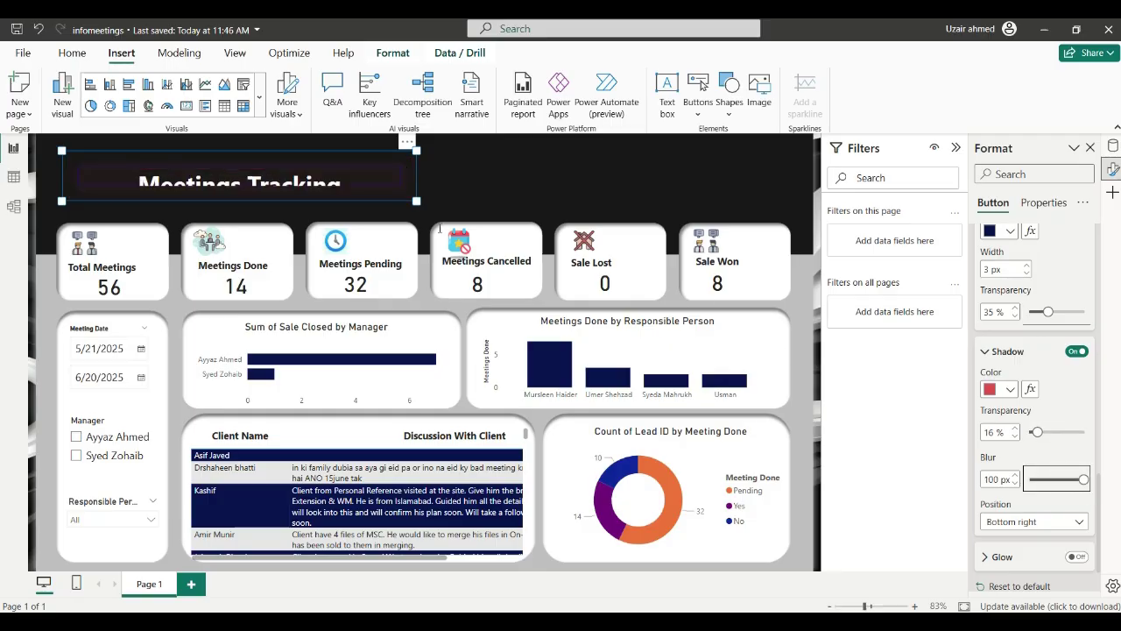
Enlarge the title button to fit its full text and move it slightly up and left, clear of the KPI cards
left_click_drag(415, 200, 497, 223)
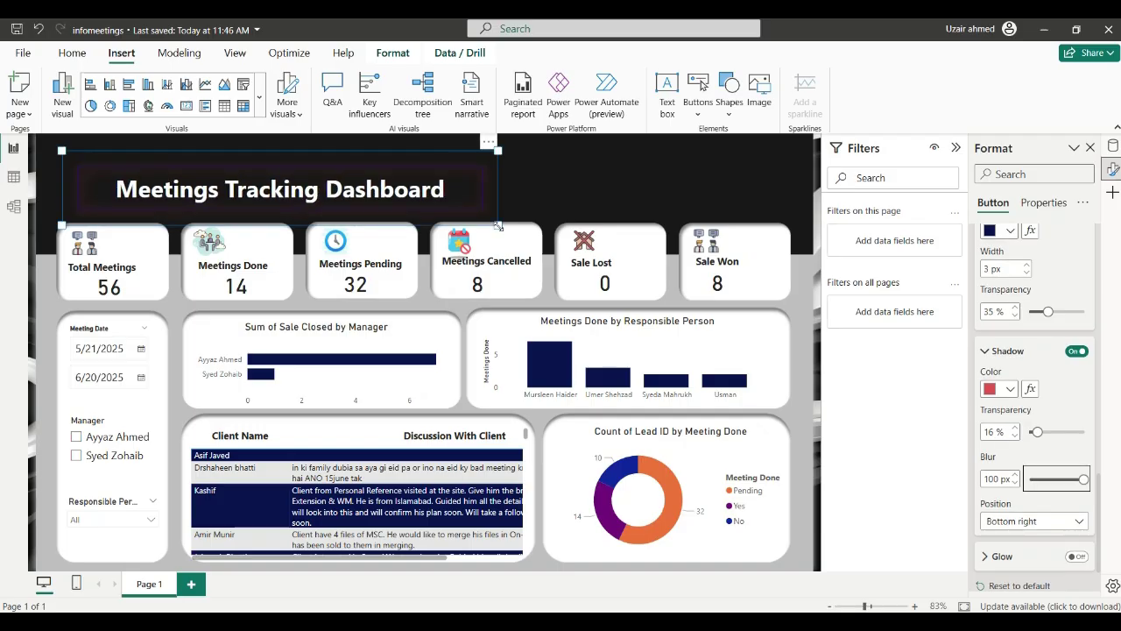
left_click(533, 184)
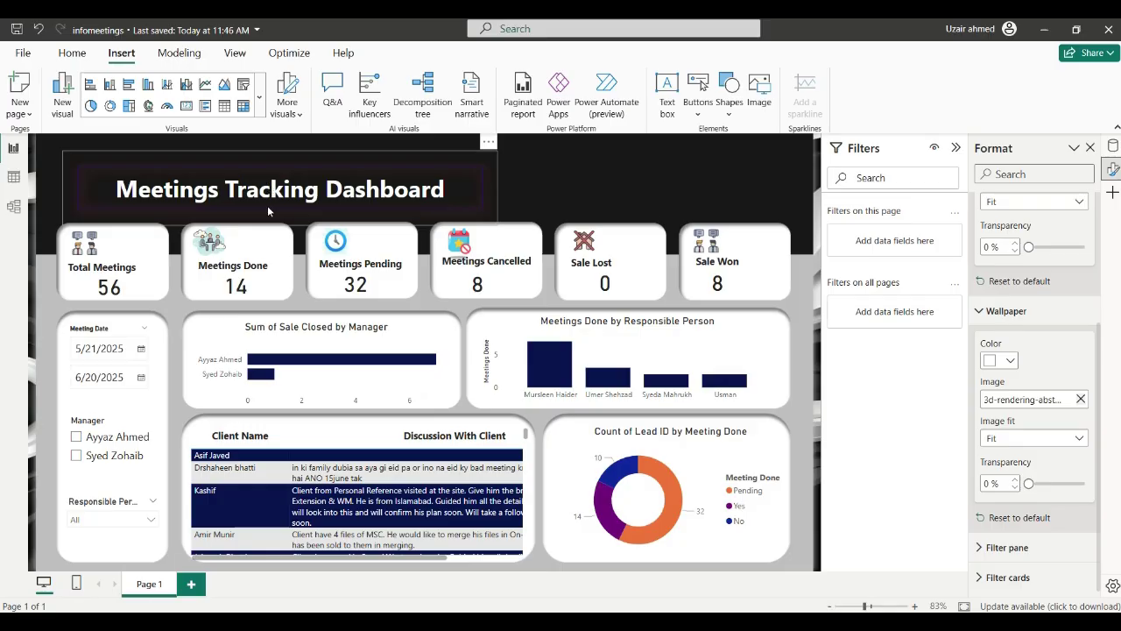
left_click(274, 221)
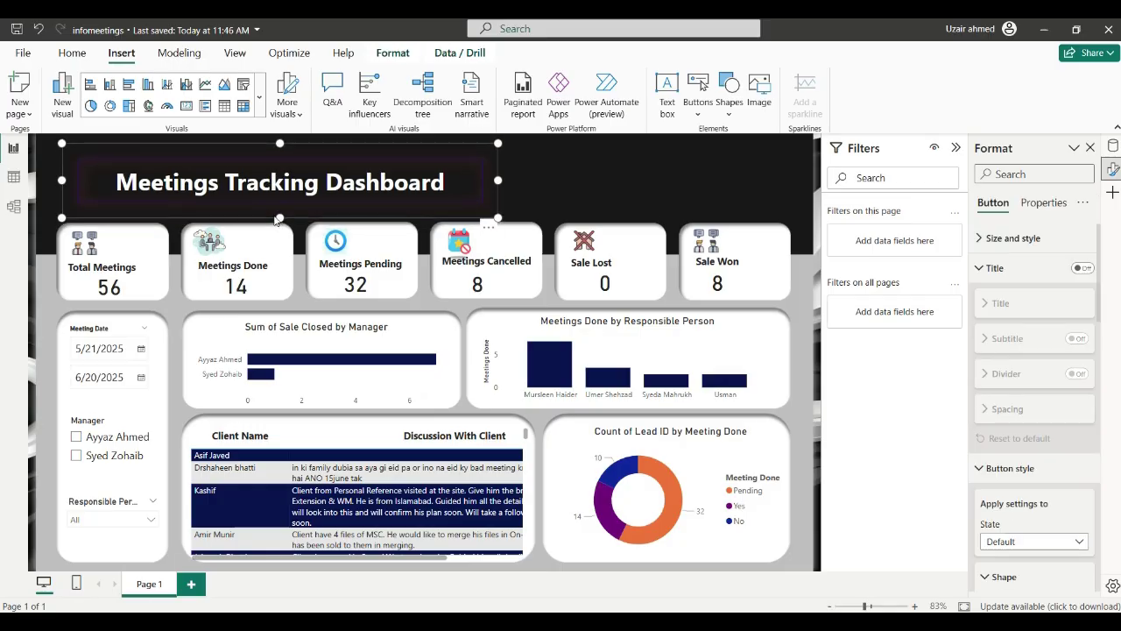
left_click_drag(274, 220, 274, 214)
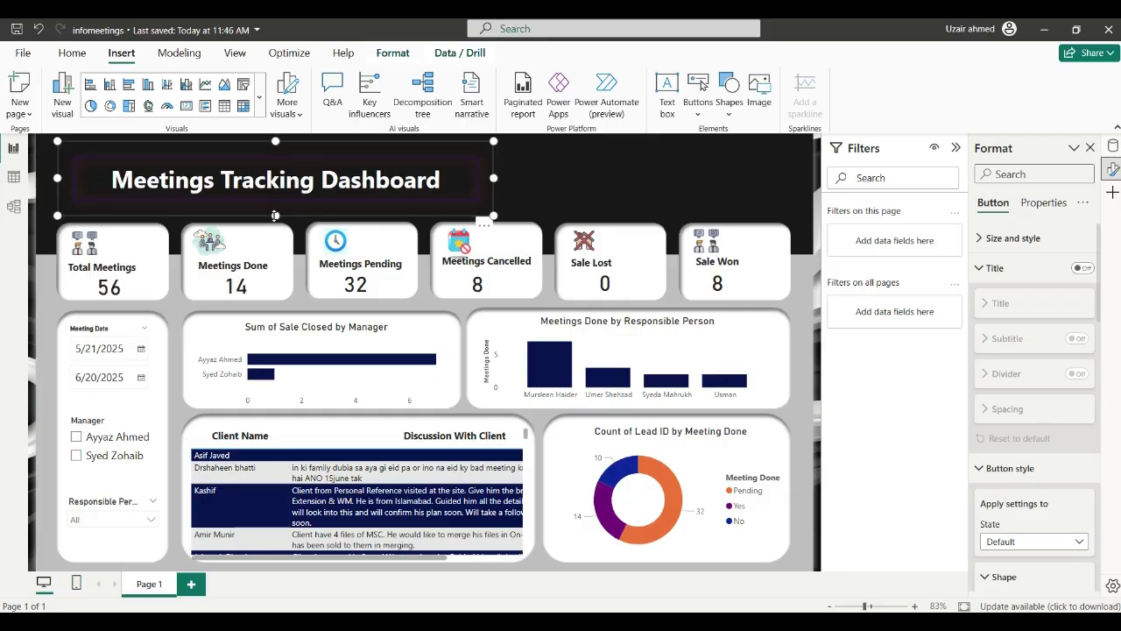
left_click(570, 186)
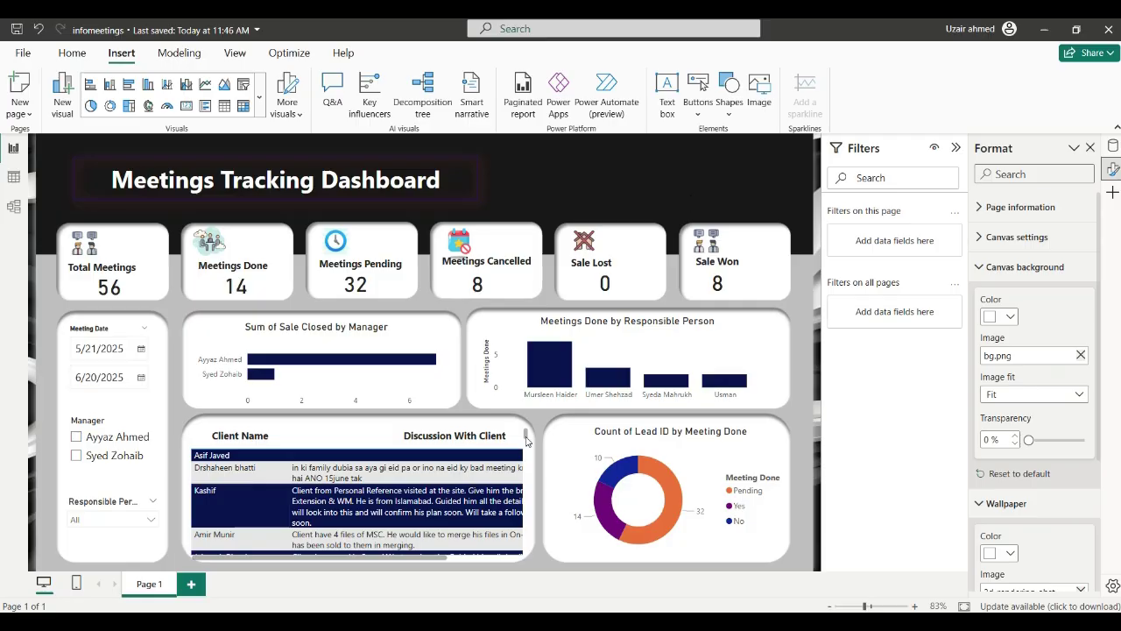
Save the report changes and publish the report to My workspace in the Power BI service
left_click(72, 54)
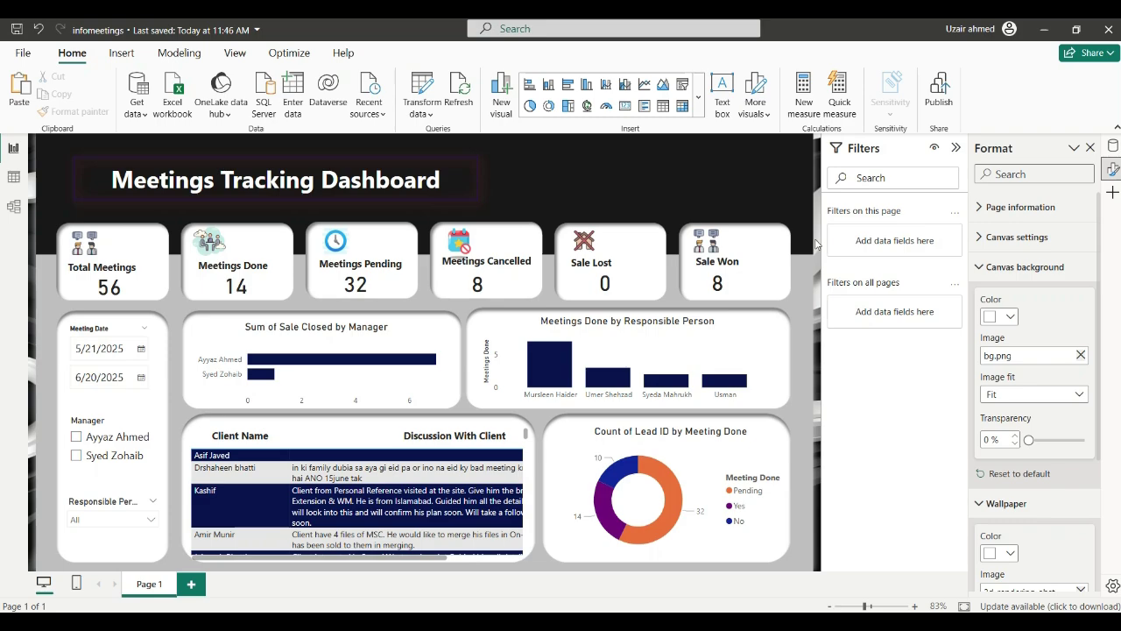
left_click(945, 85)
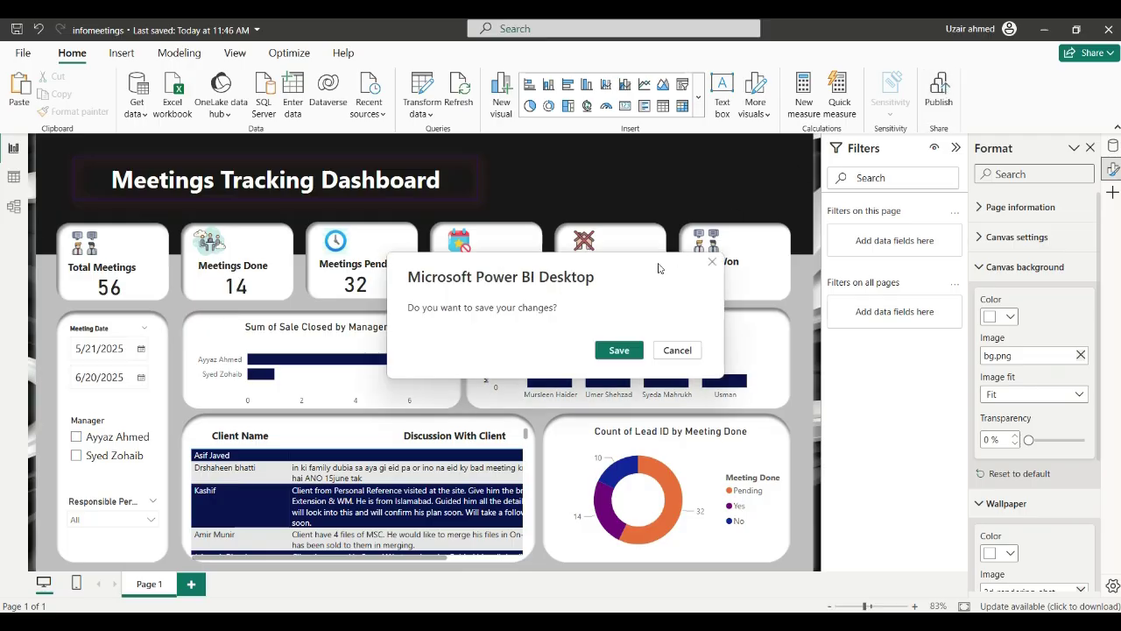
left_click(619, 350)
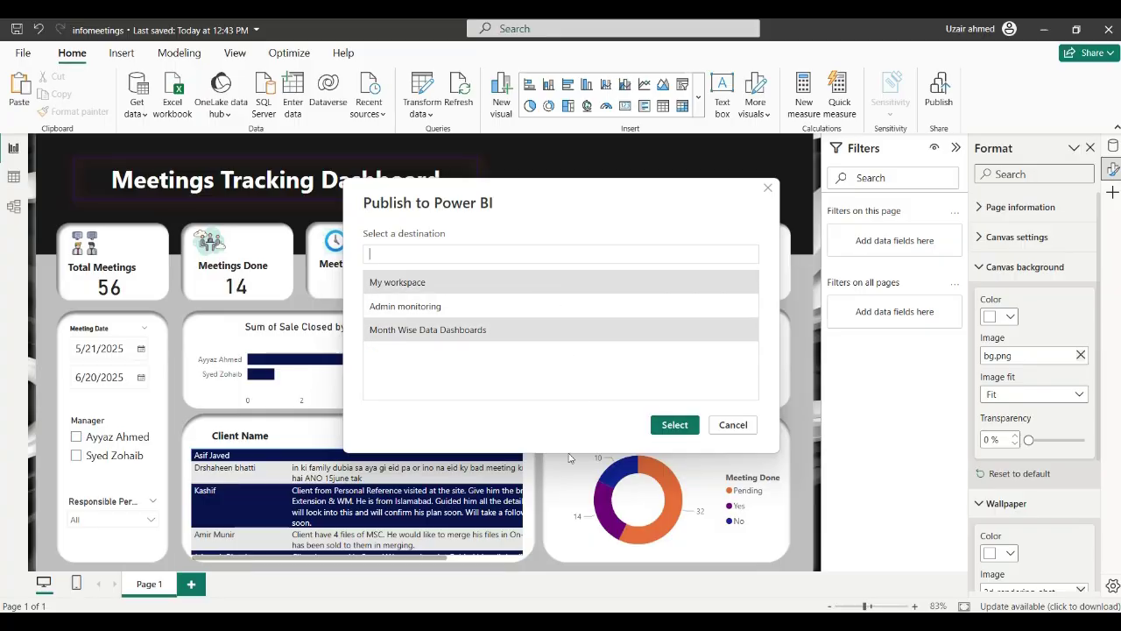
left_click(675, 424)
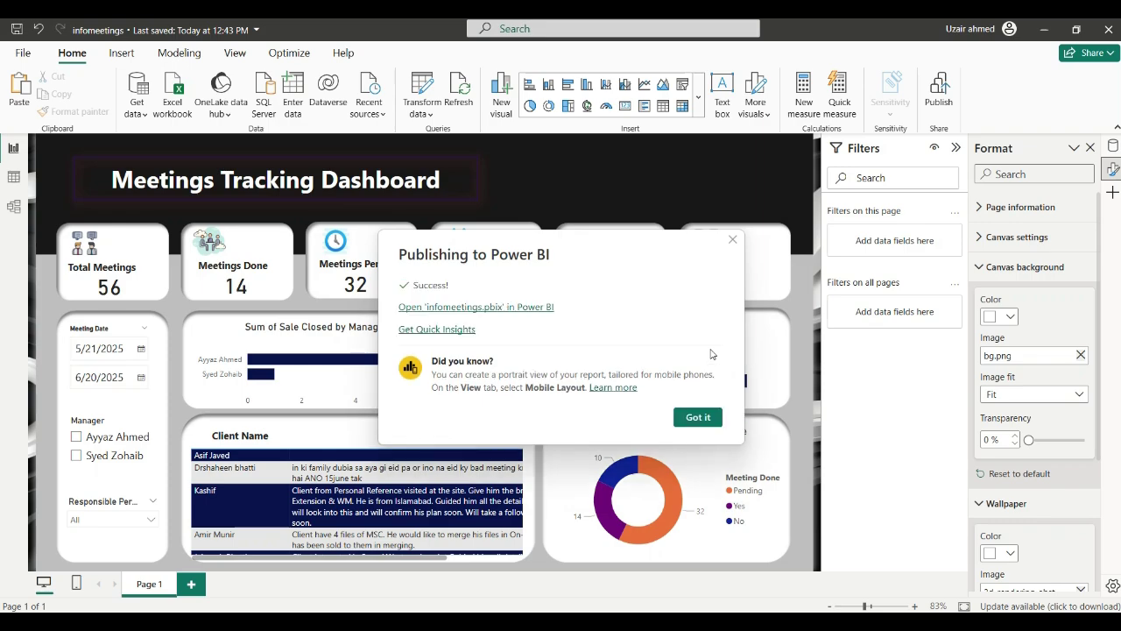
left_click(703, 419)
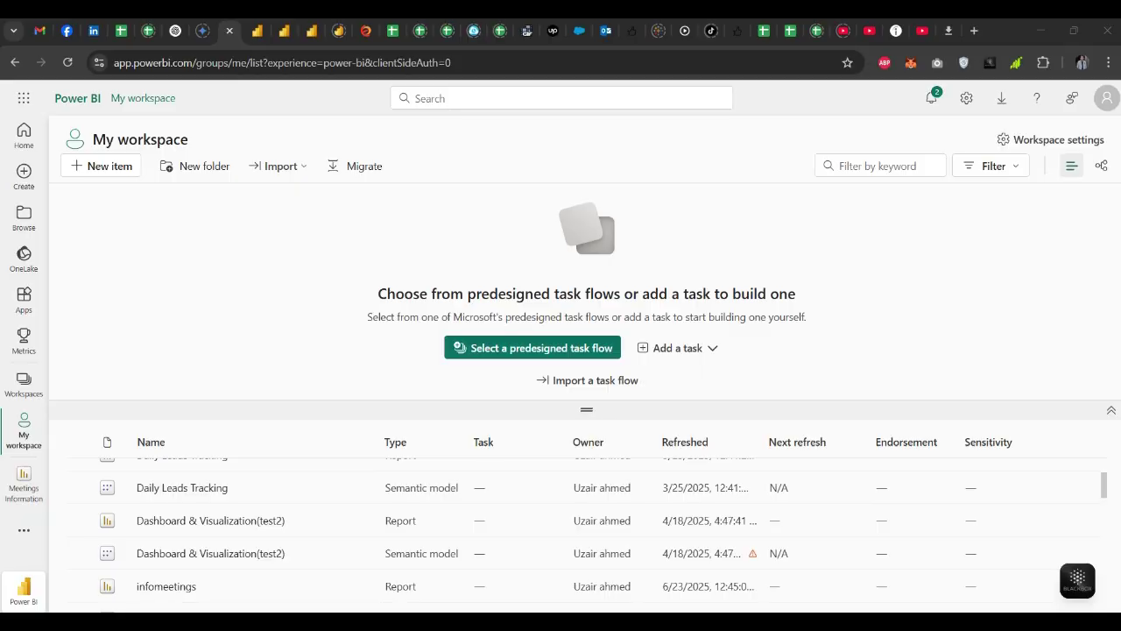
In the Power BI service in the browser, open the published infomeetings report from My workspace
left_click(24, 434)
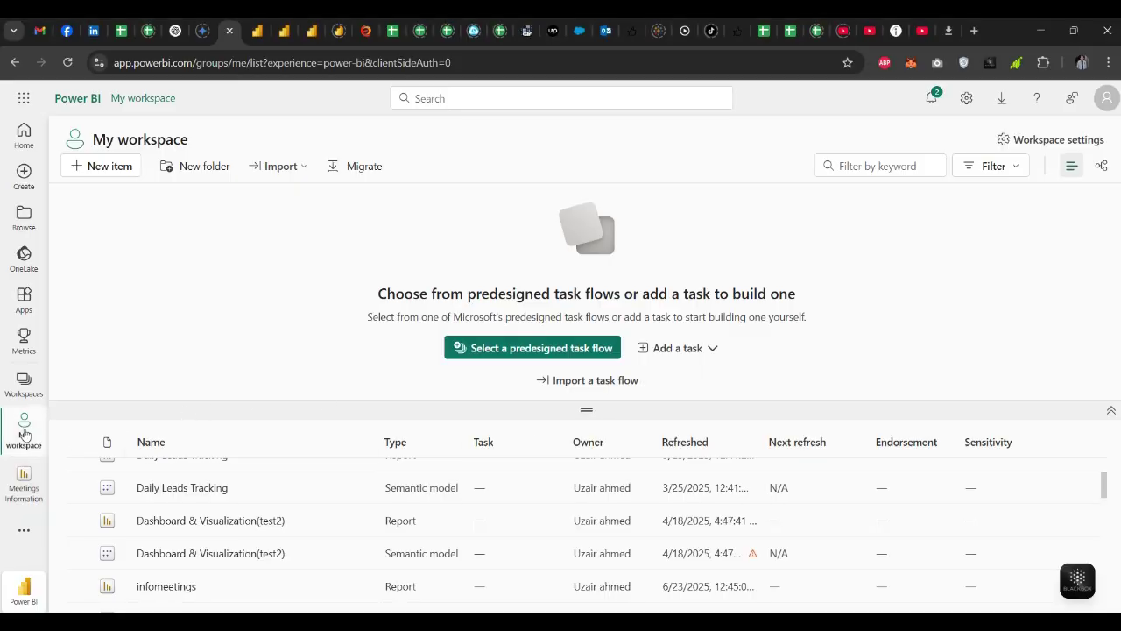
scroll(305, 535, "up", 2)
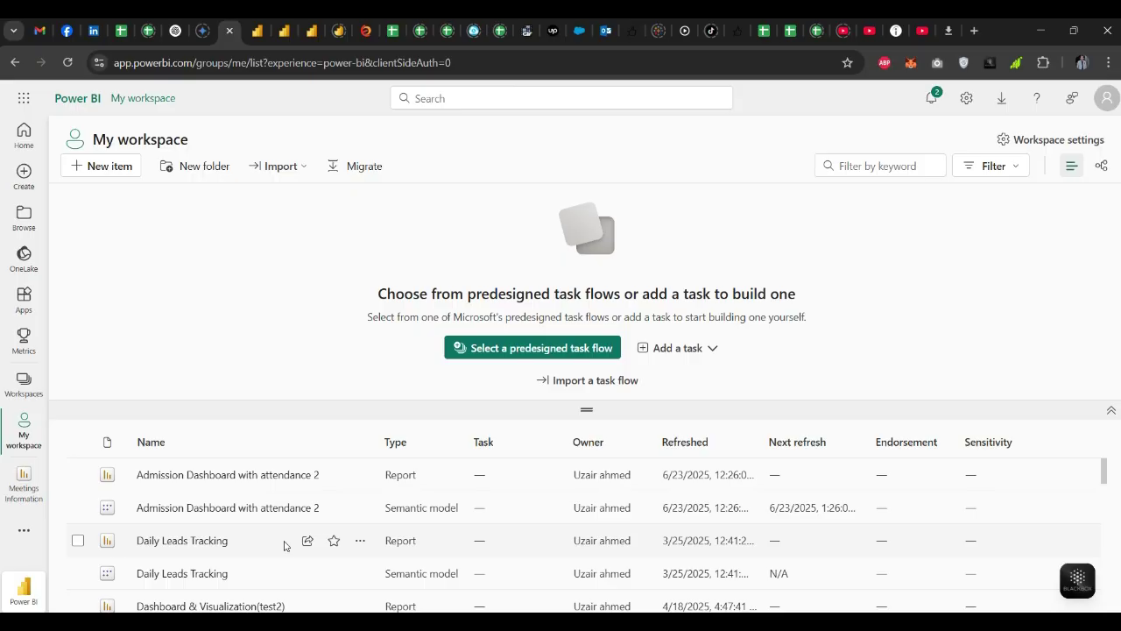
scroll(386, 540, "down", 3)
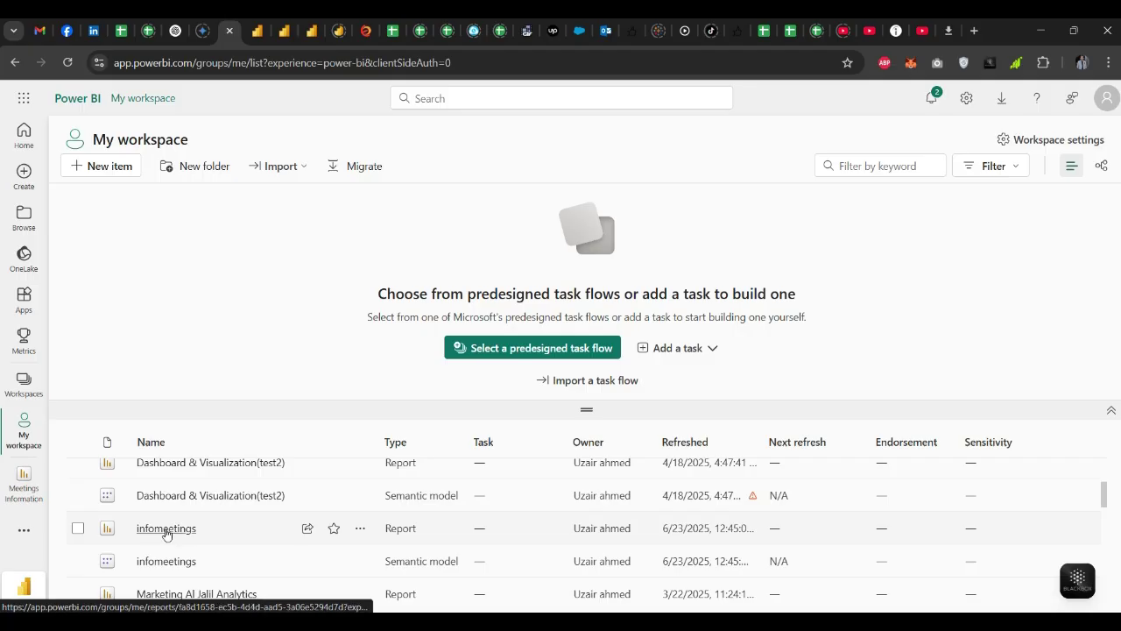
left_click(166, 530)
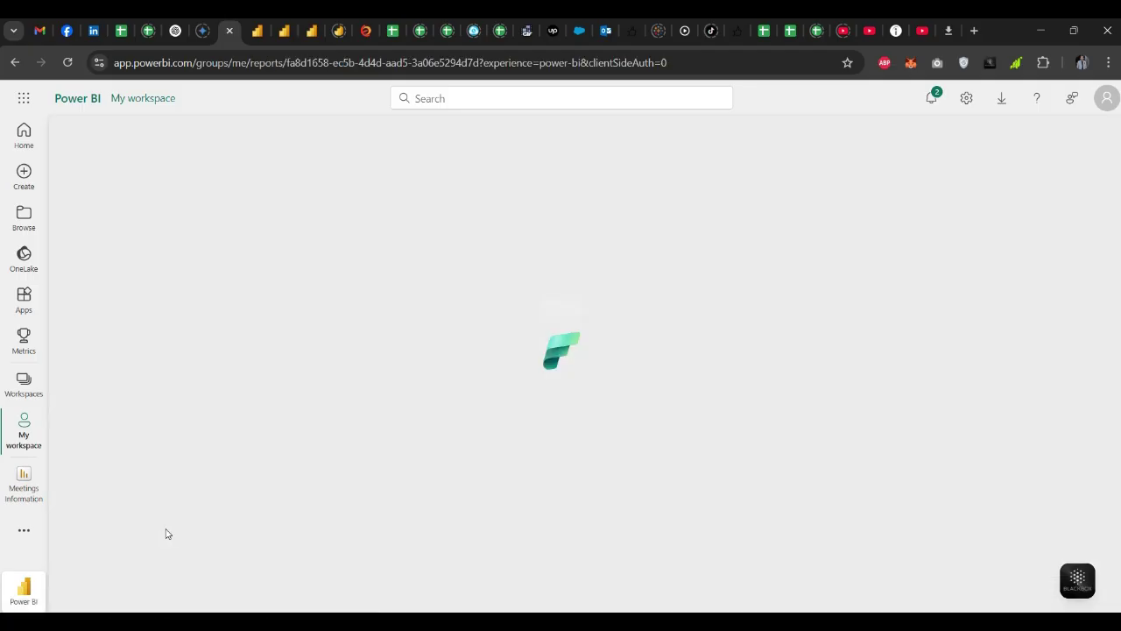